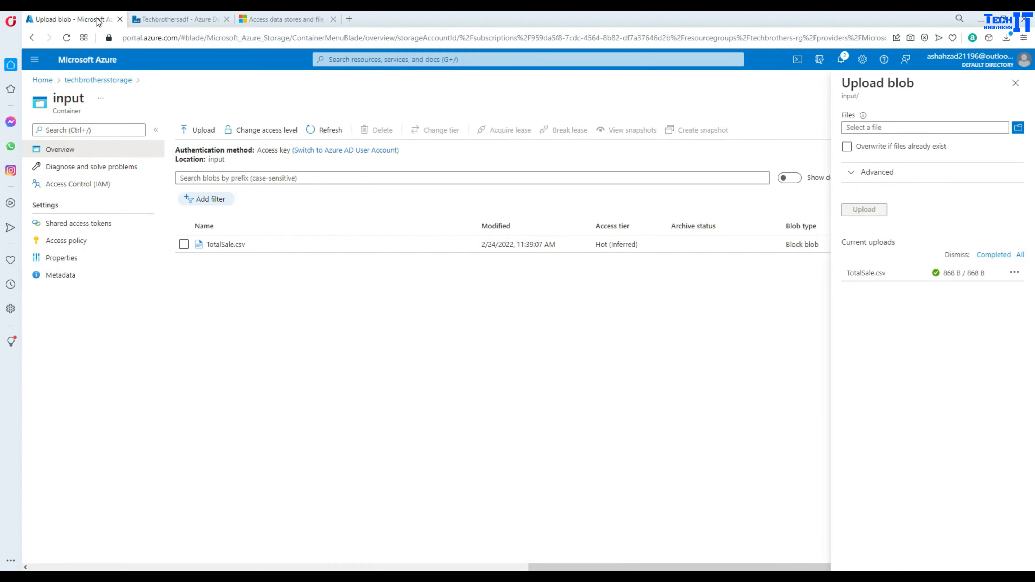
- From the portal home page, open techbrothersstorage and list its containers ($logs, input)
click(48, 82)
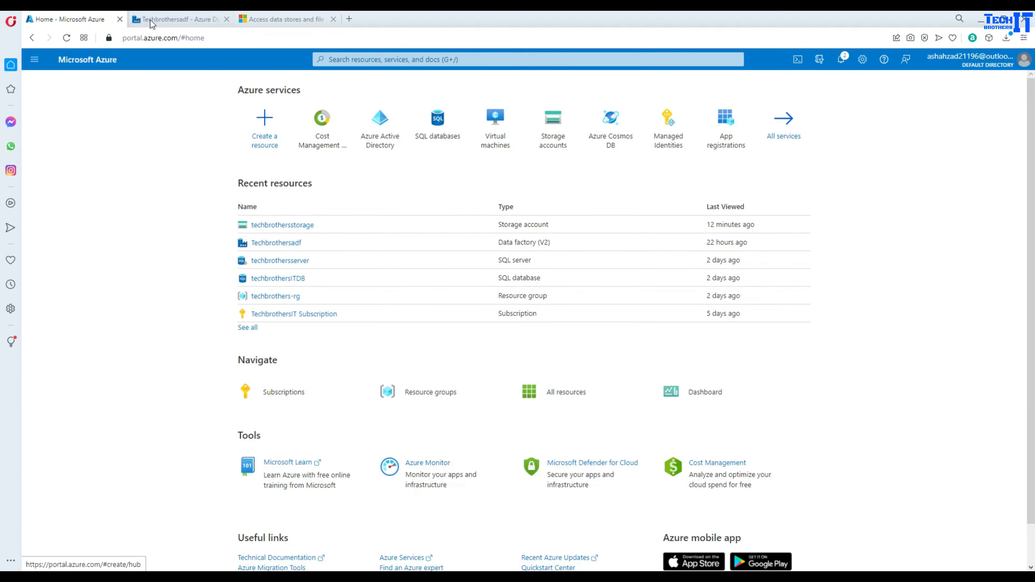
click(155, 20)
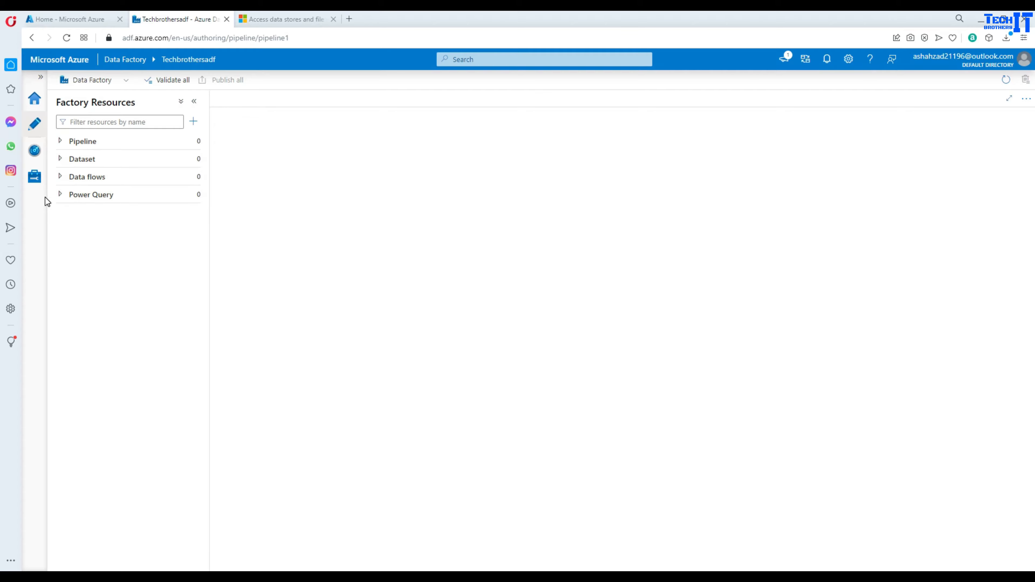
click(74, 23)
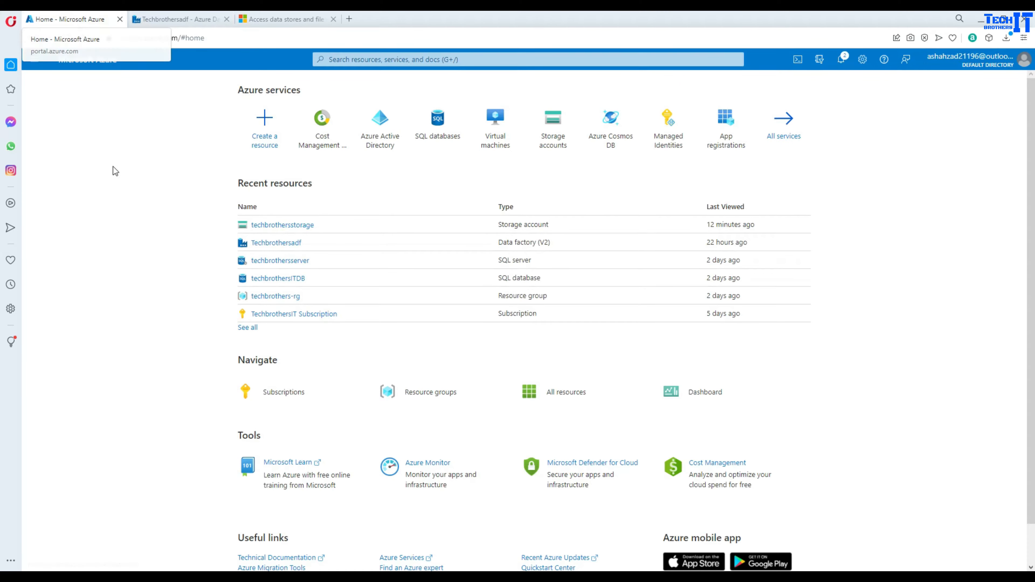
click(116, 175)
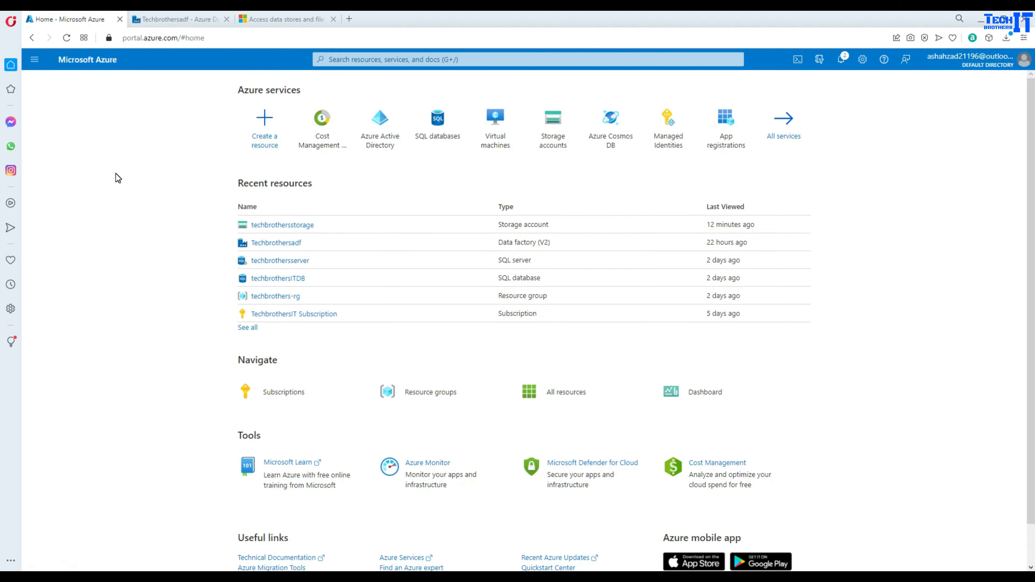
click(291, 225)
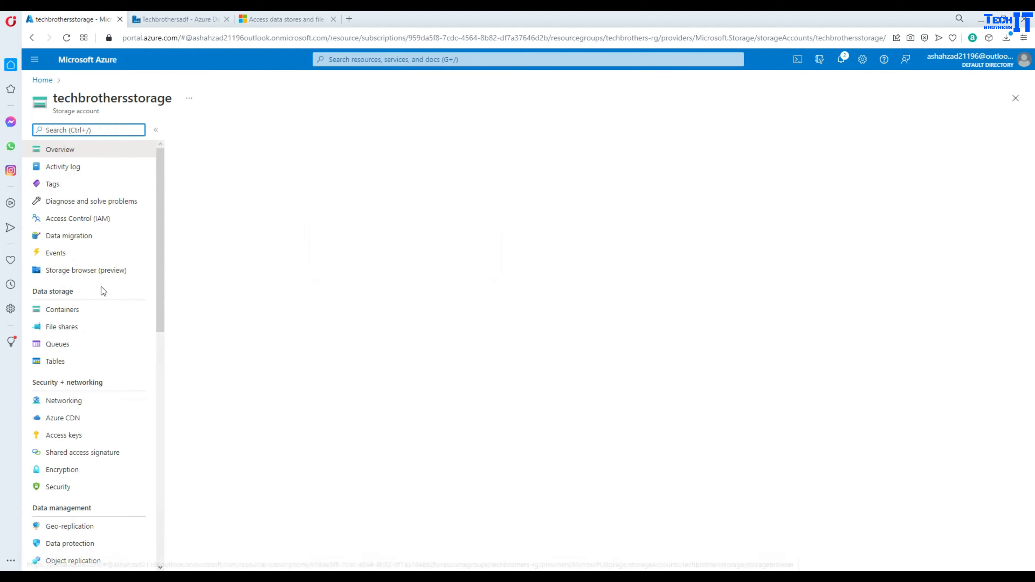
click(61, 312)
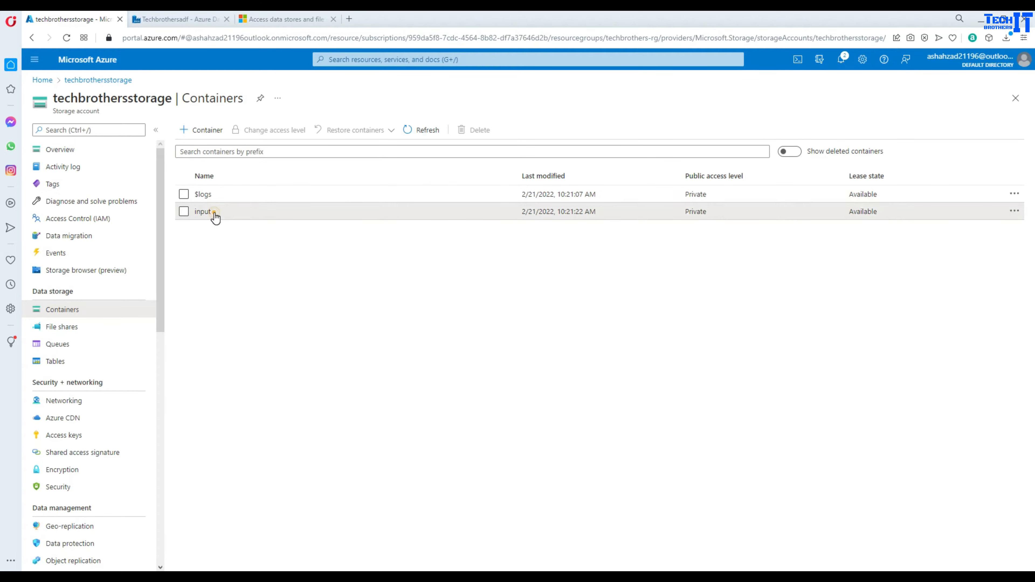
- View TotalSale.csv's sales data in the input container, then return to the portal home page
click(202, 212)
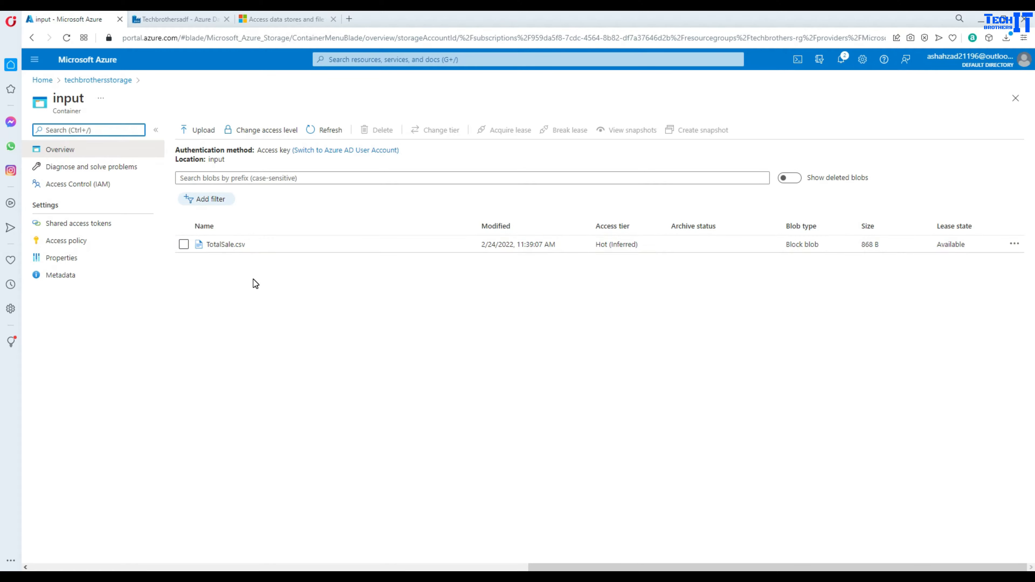
click(219, 250)
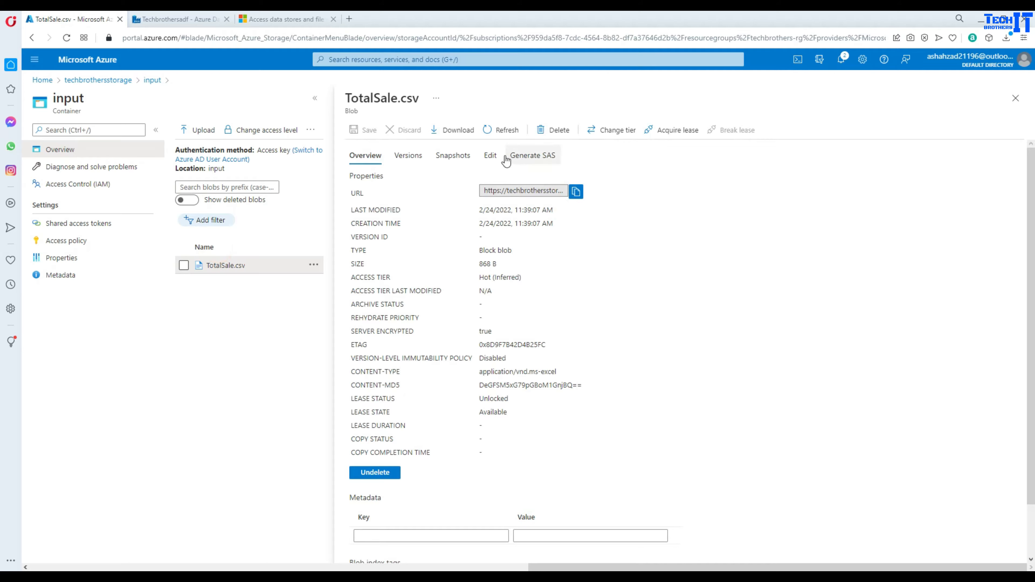
click(491, 155)
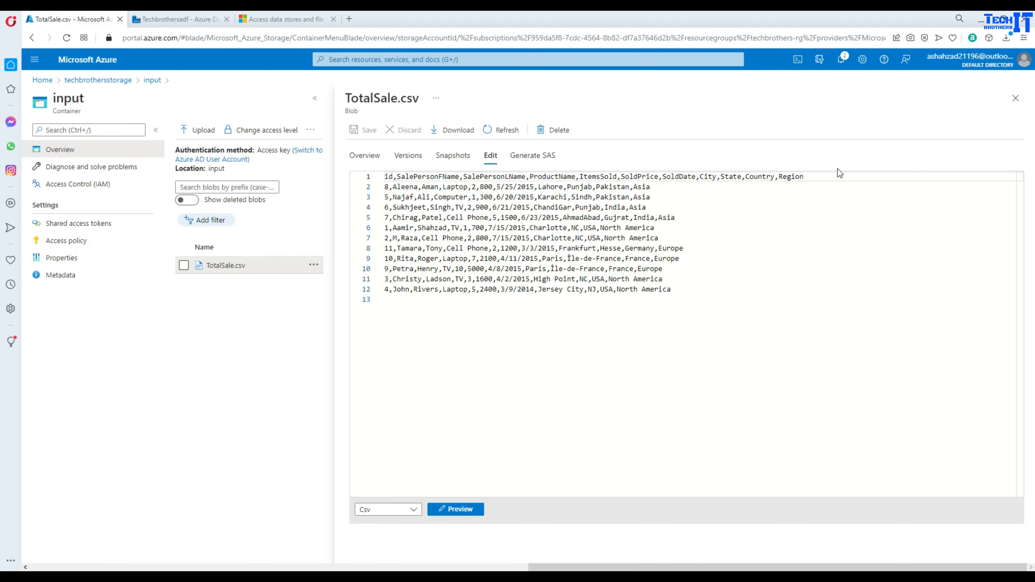
click(1015, 99)
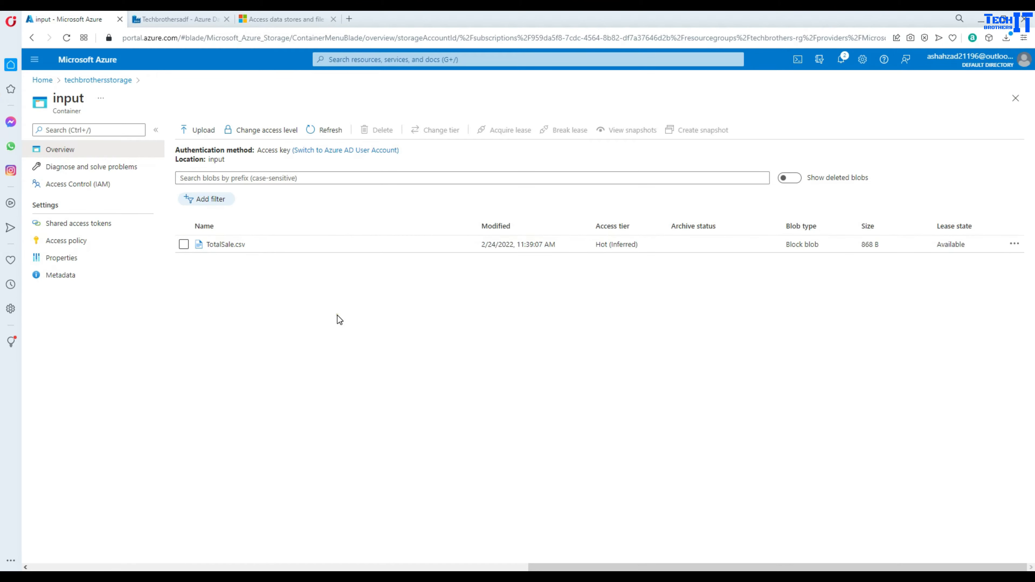
click(44, 80)
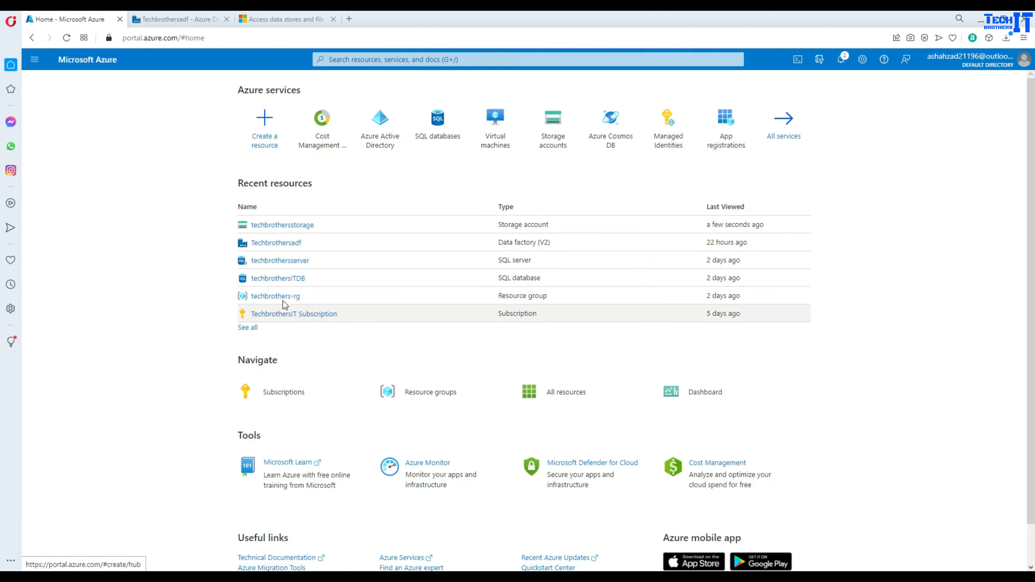
- Start a new virtual machine named techbrothersrdp using the Windows Server 2019 Datacenter image
click(493, 140)
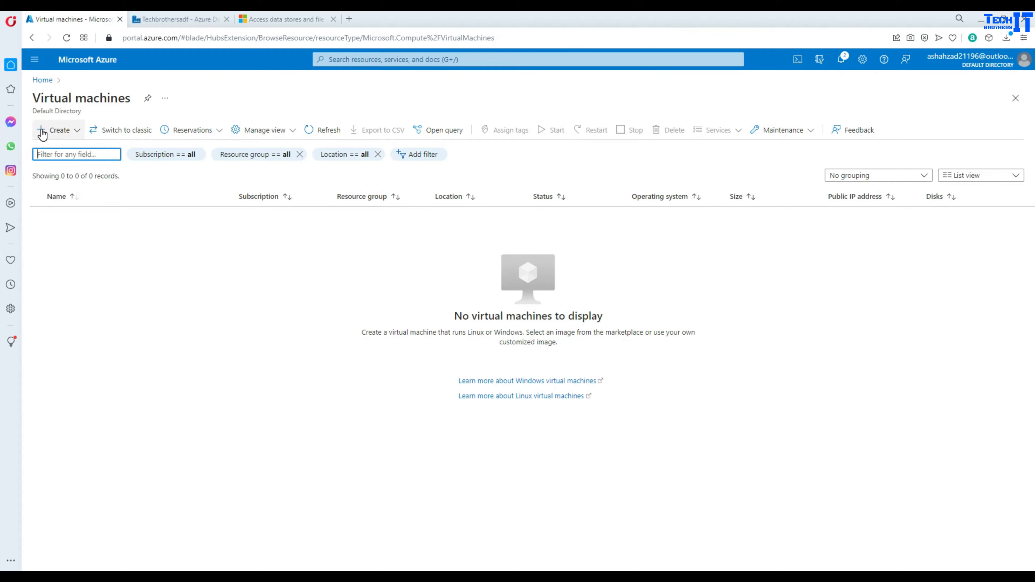
click(42, 131)
click(66, 150)
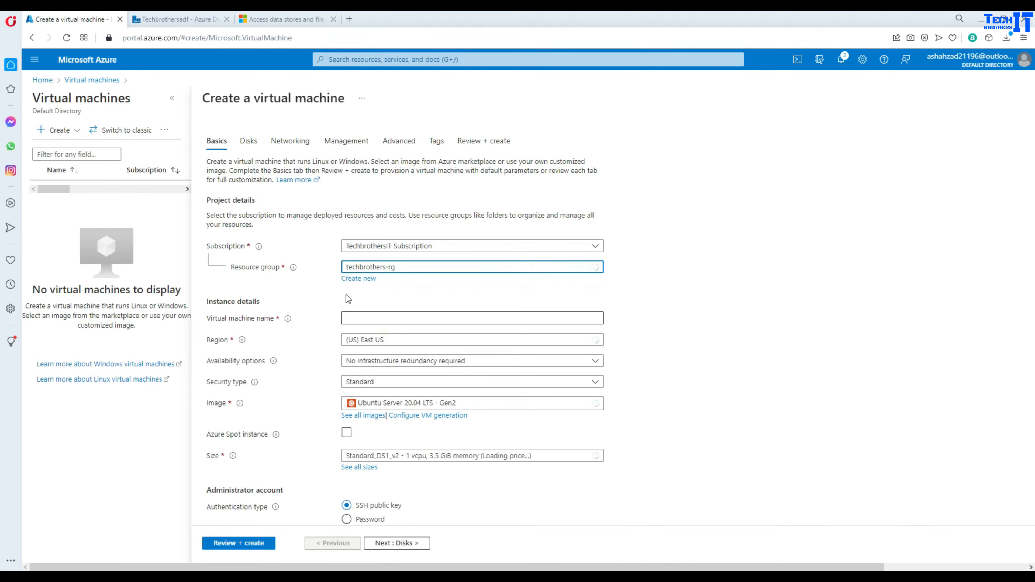
click(367, 316)
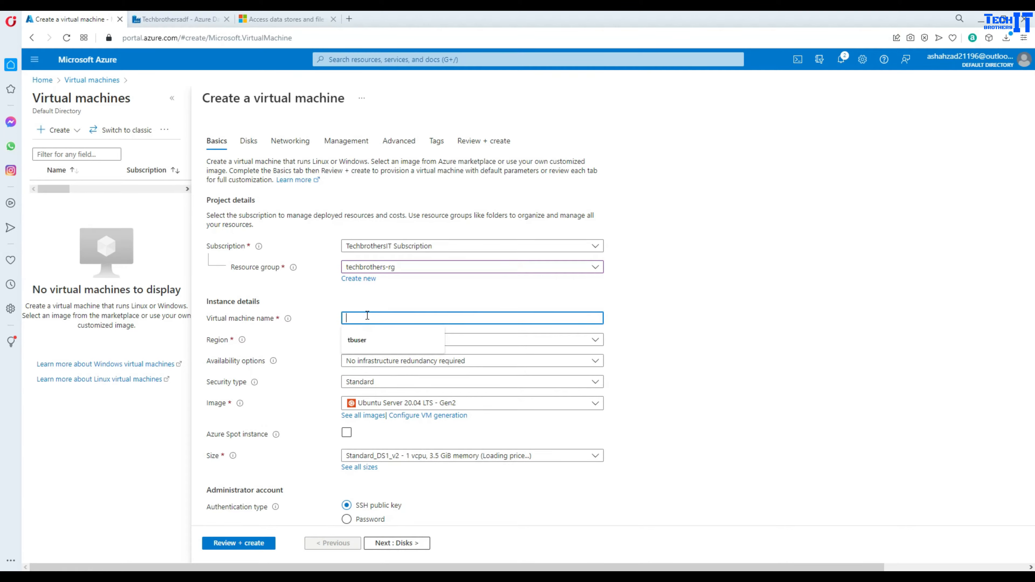
text(tec)
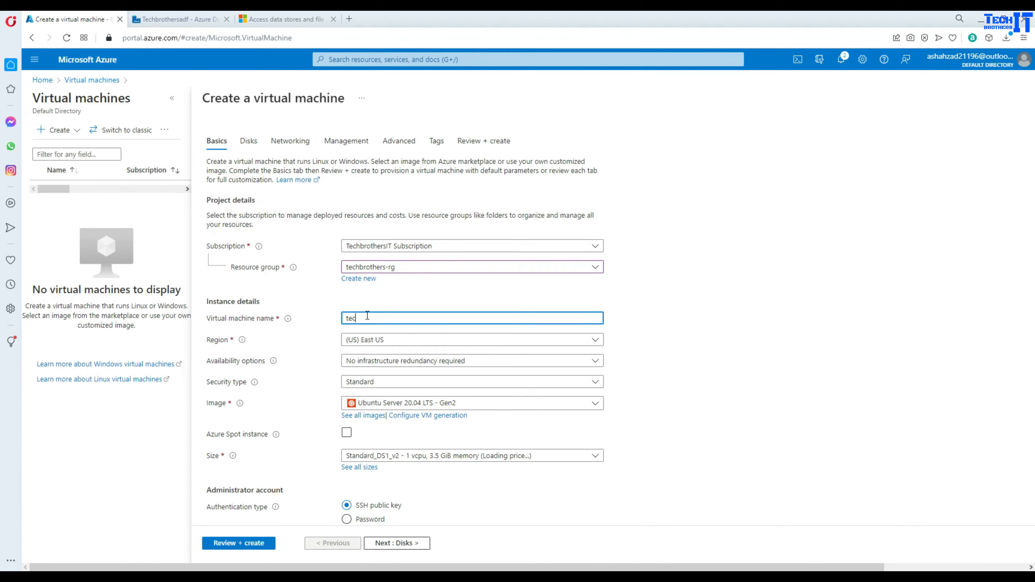
key(BackSpace)
text(echbrothersrdp)
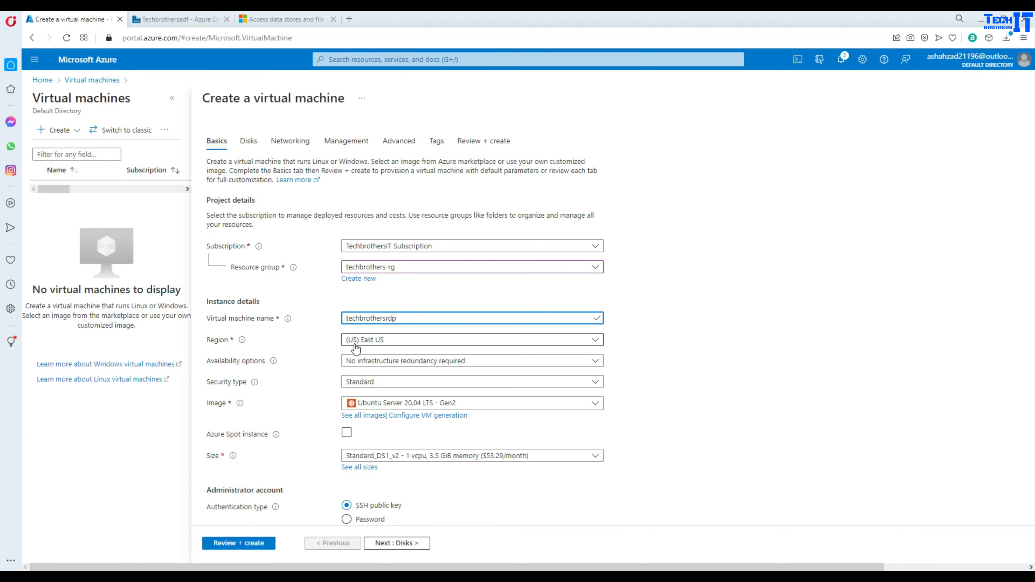
click(412, 404)
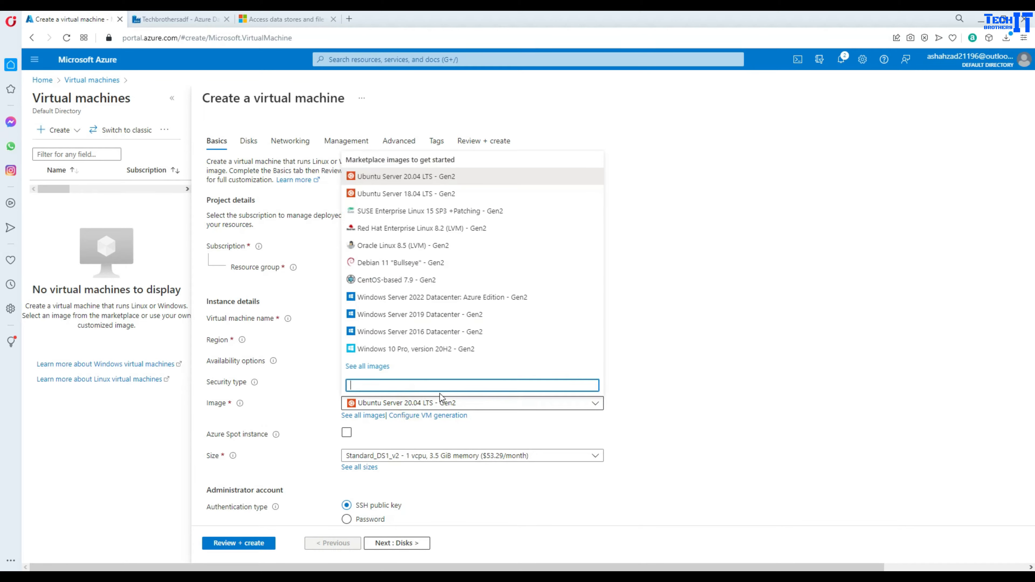
click(452, 315)
scroll(496, 281, down, 5)
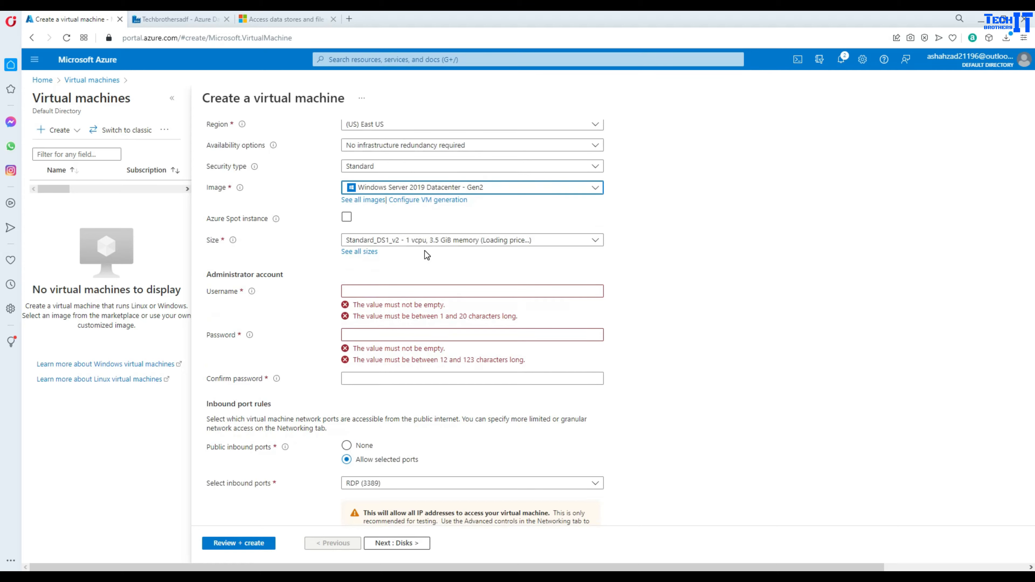
- Set administrator username tbuser and a password, then review and create the VM
click(370, 293)
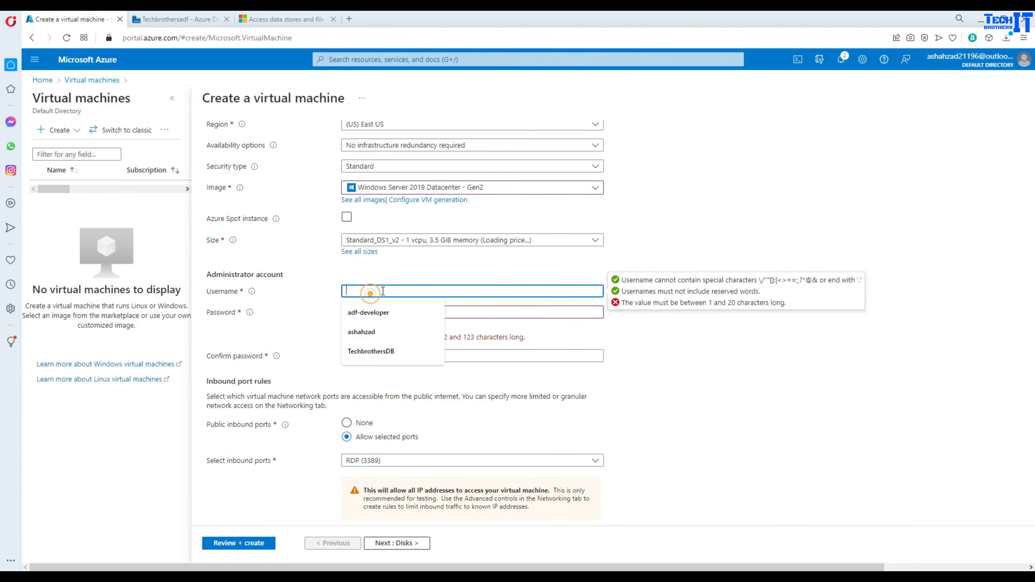
text(tbuser)
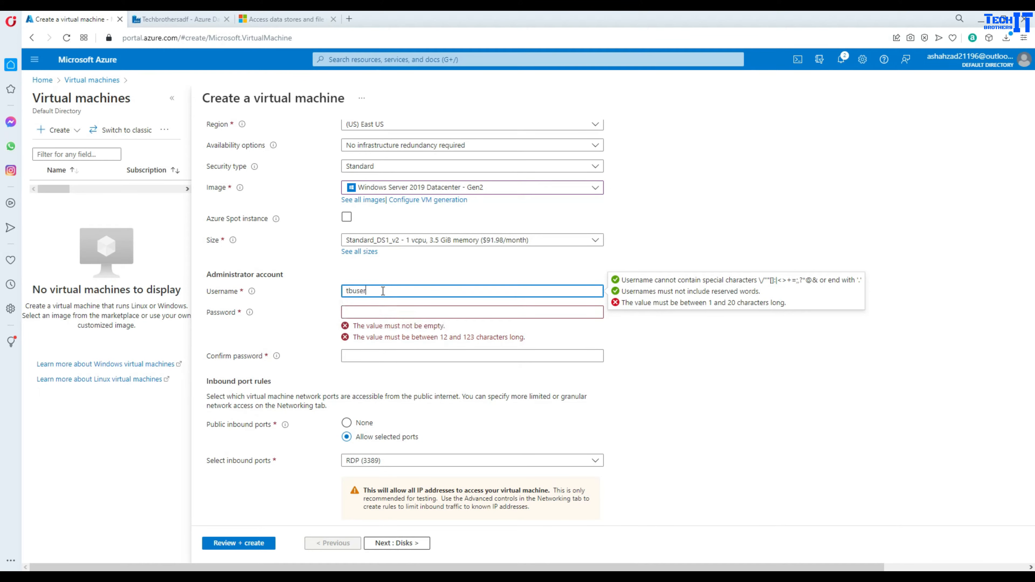
click(379, 309)
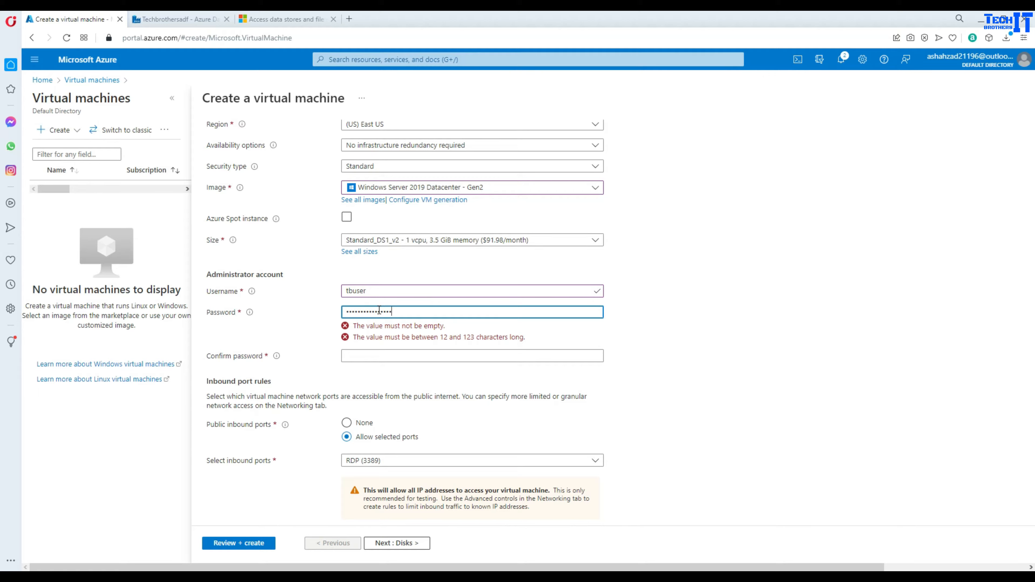
click(392, 334)
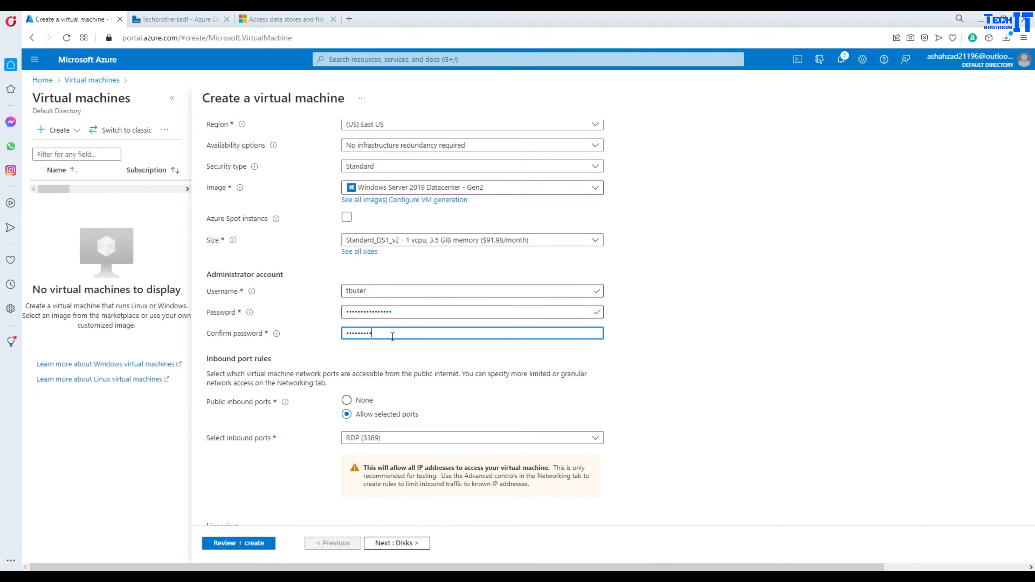
text(••)
scroll(351, 337, up, 5)
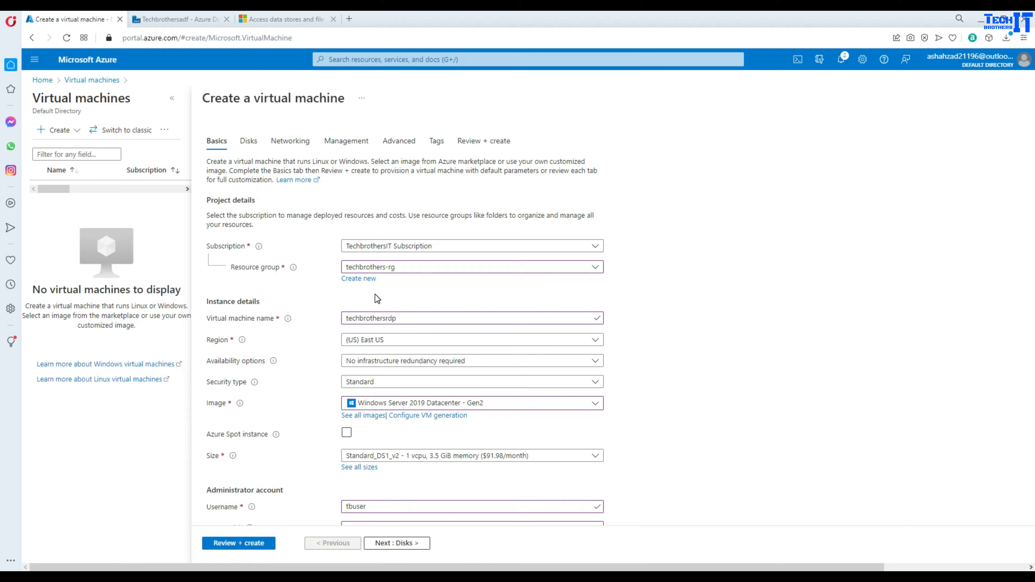
scroll(351, 340, down, 7)
click(244, 542)
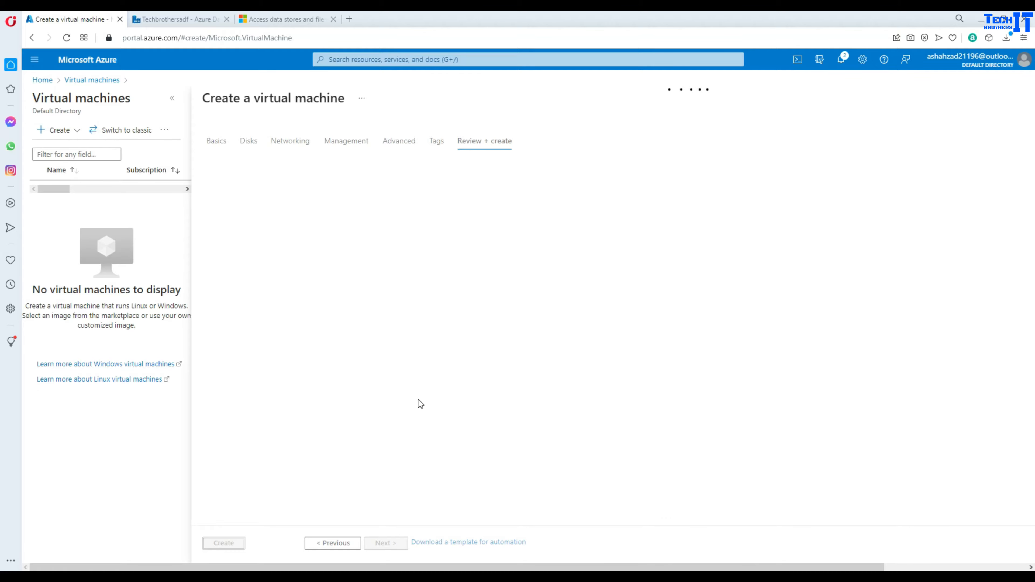
click(223, 543)
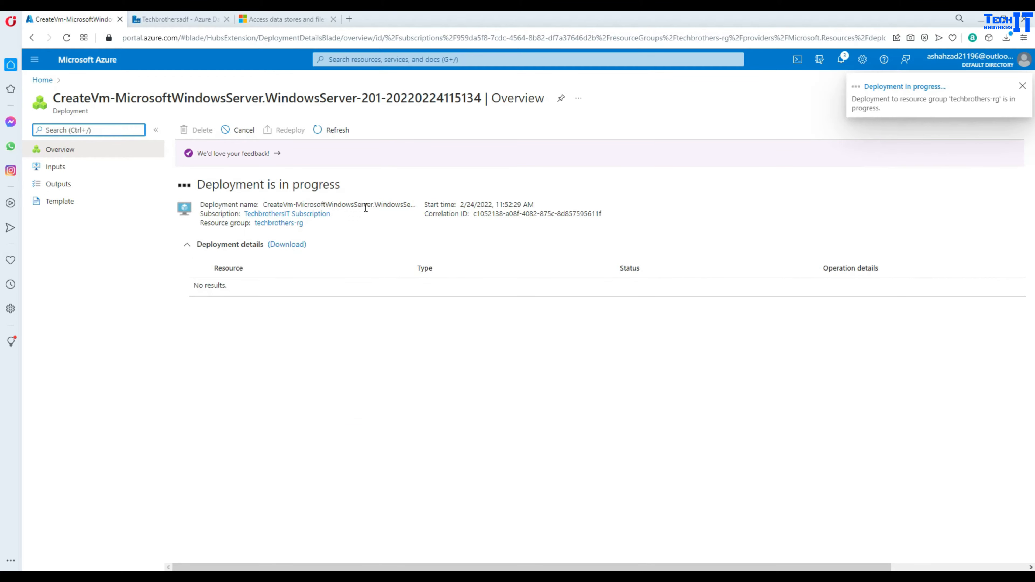
click(37, 80)
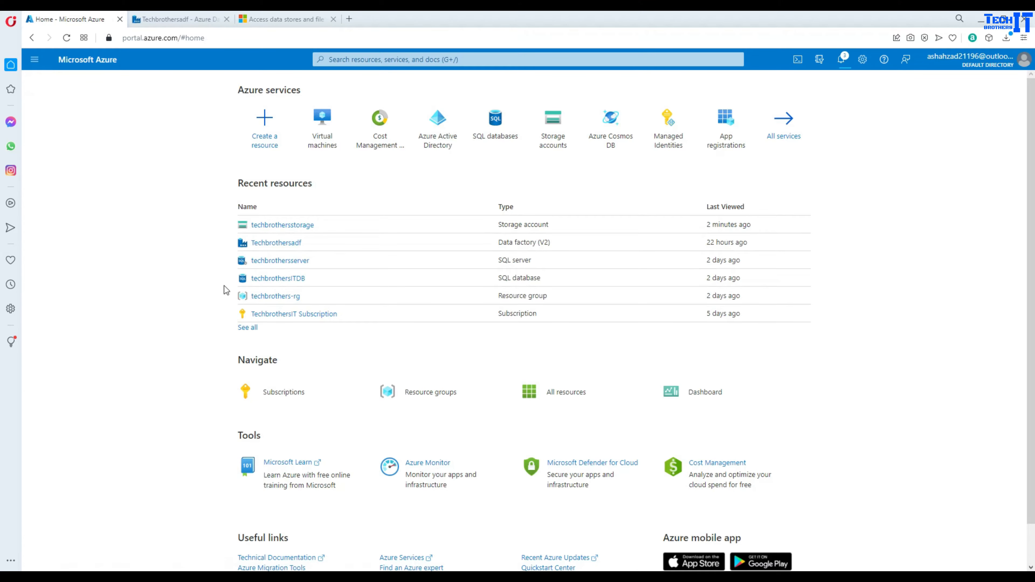
- Begin a new integration runtime in Data Factory's Manage area, then return to the portal home page
click(170, 19)
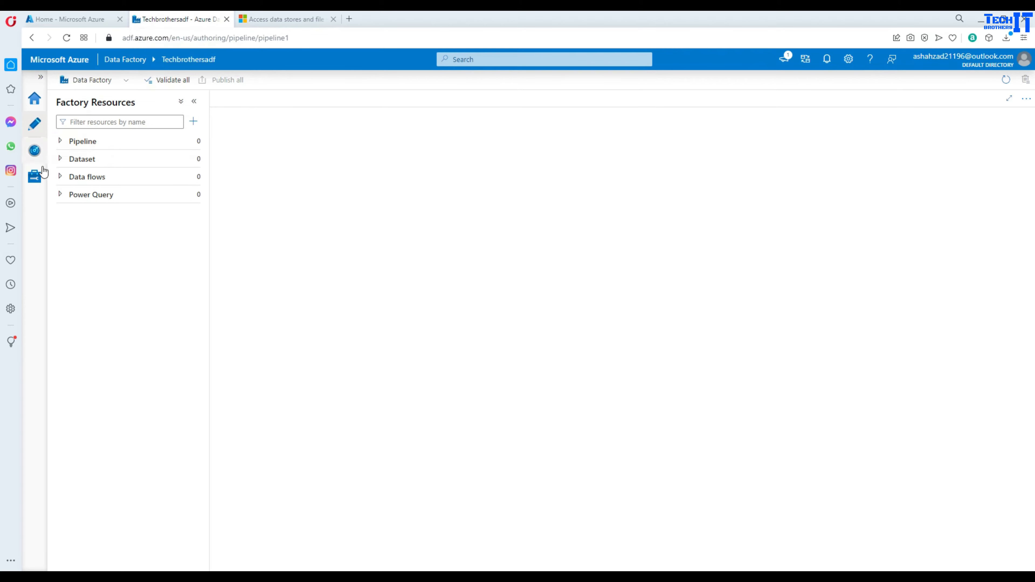
click(35, 182)
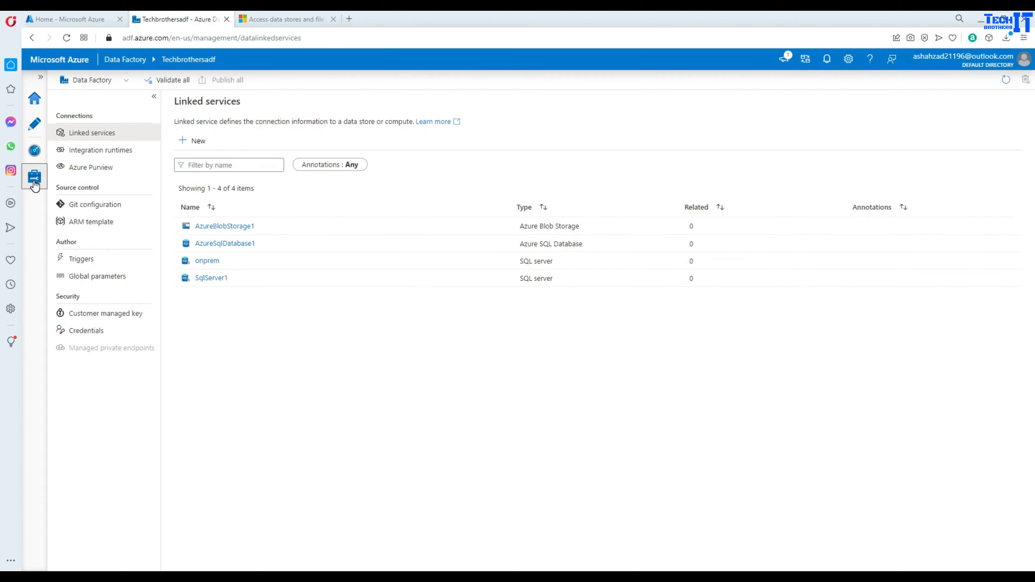
click(81, 155)
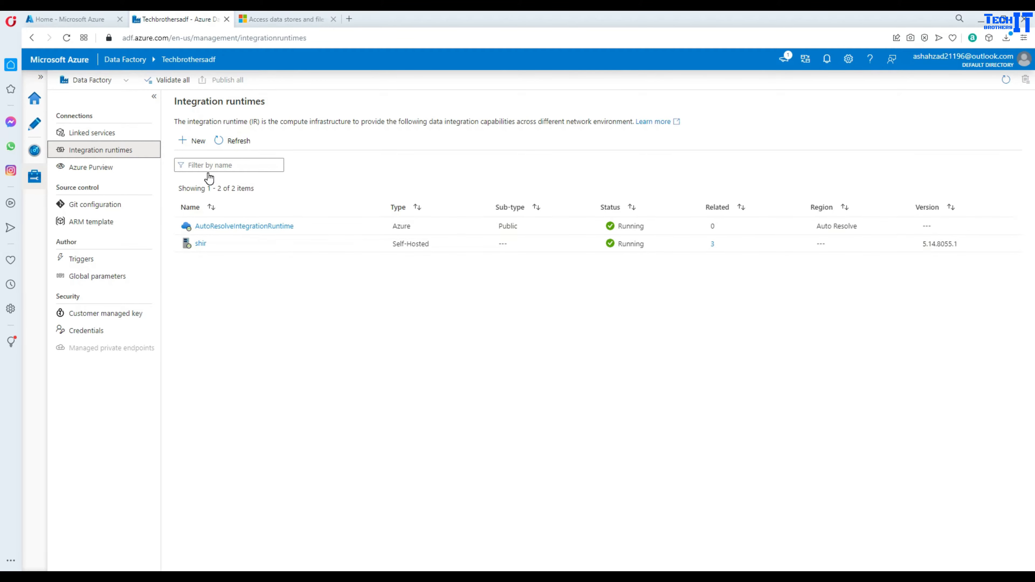
click(194, 142)
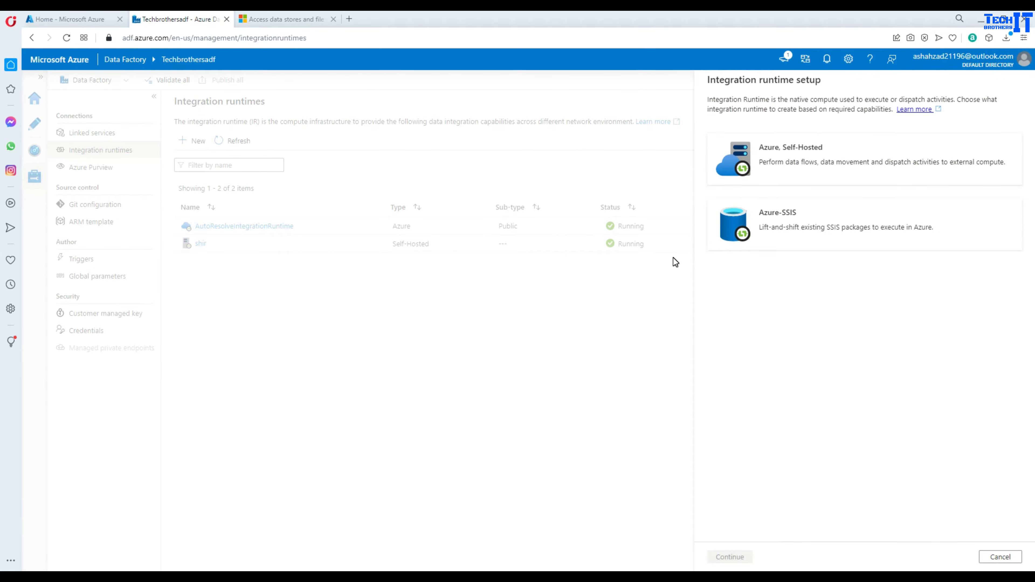
click(67, 19)
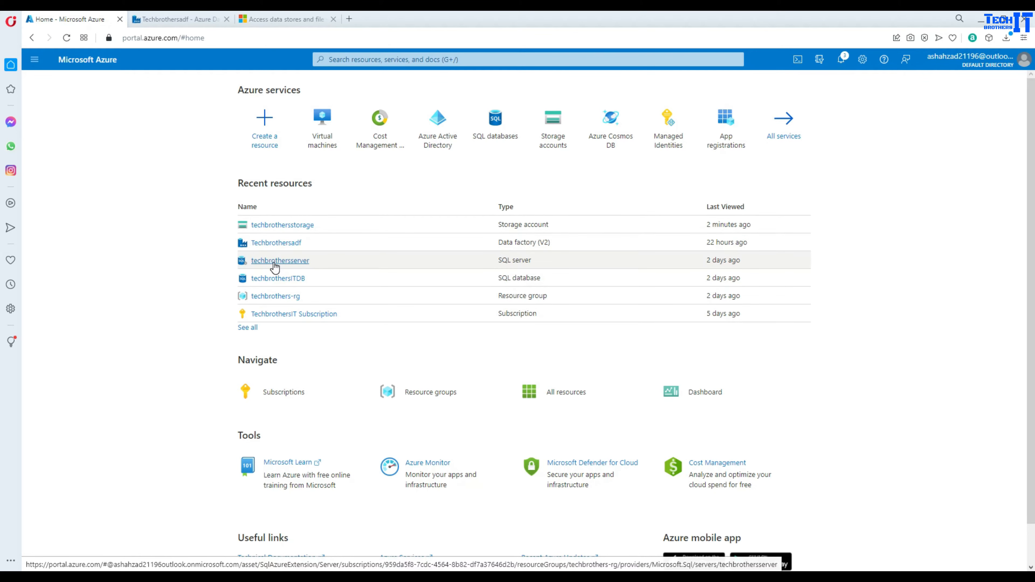
mouse_move(284, 263)
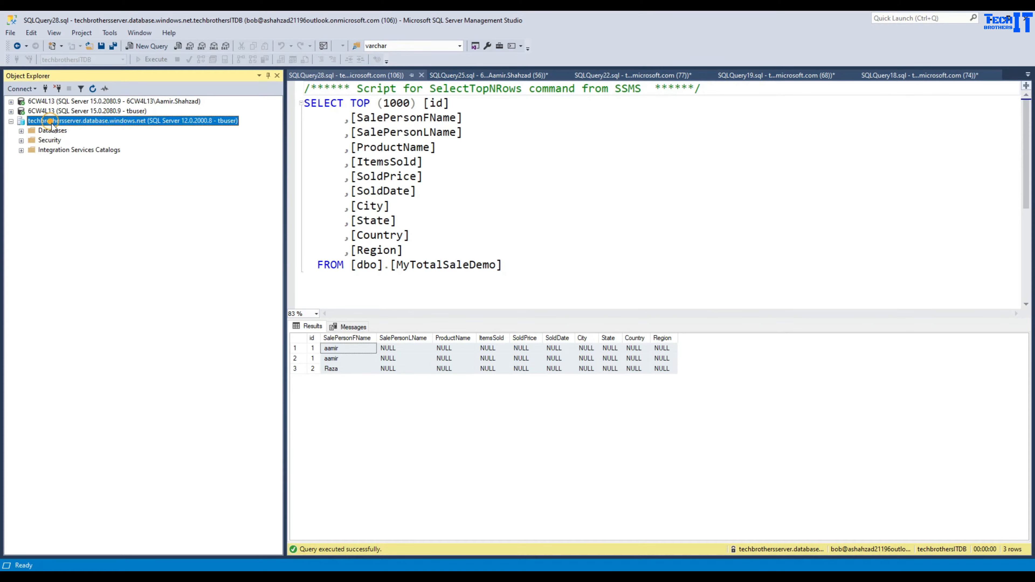
- Expand the Azure server's Databases in Object Explorer and select techbrothersITDB
click(21, 131)
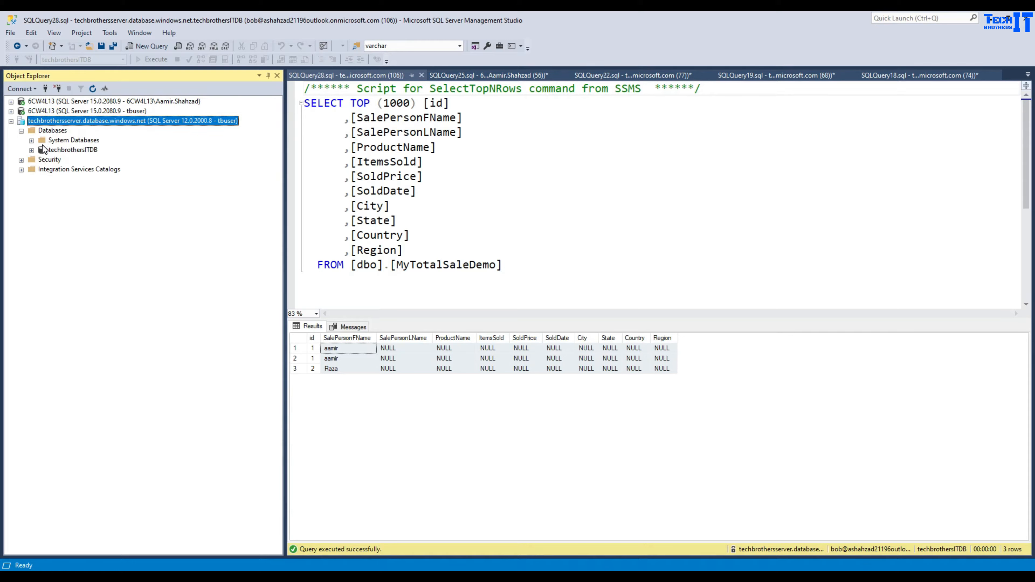
click(65, 151)
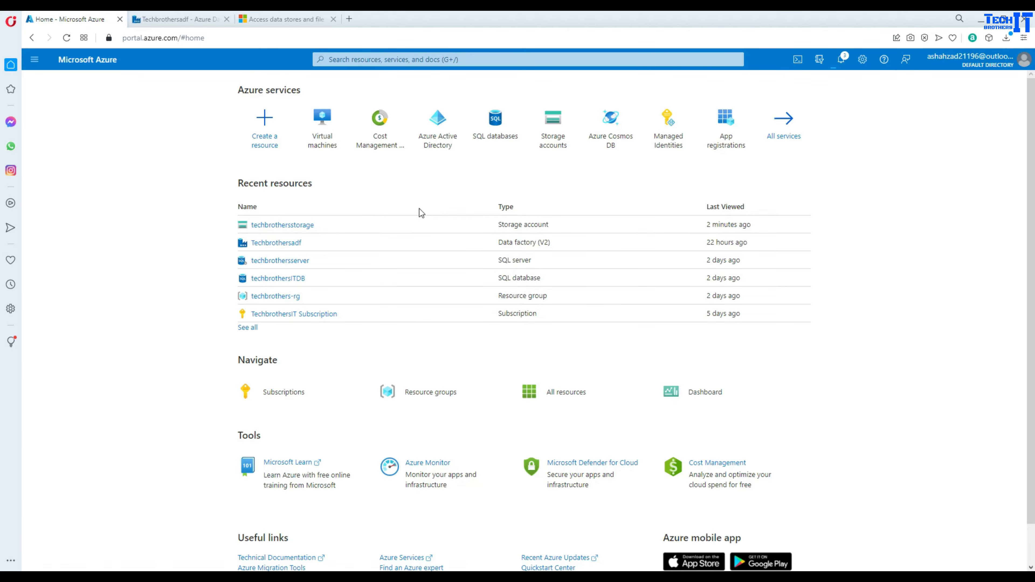
- Choose an Azure-SSIS runtime named ssisir with node size D2_v3
click(191, 19)
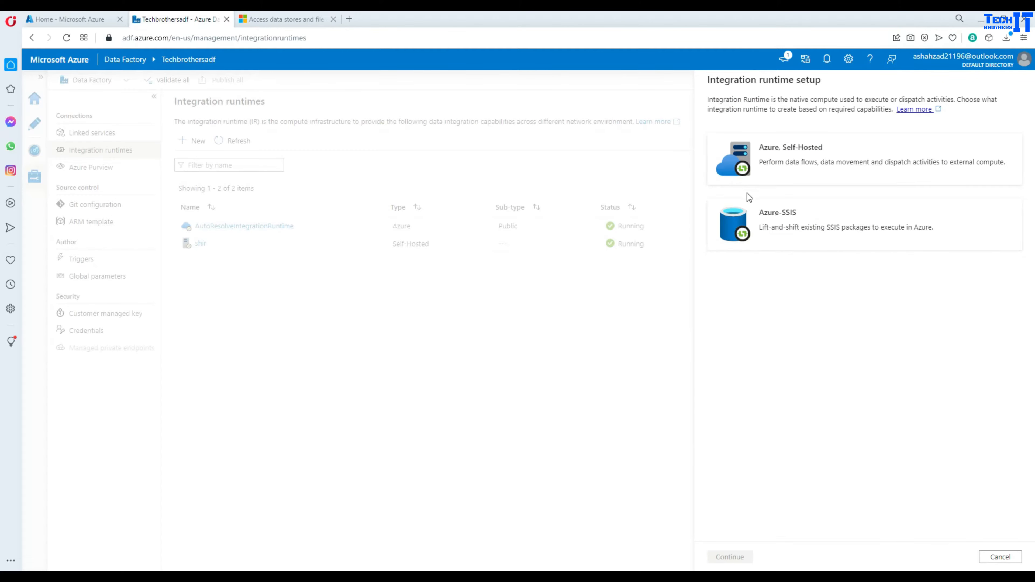
click(740, 230)
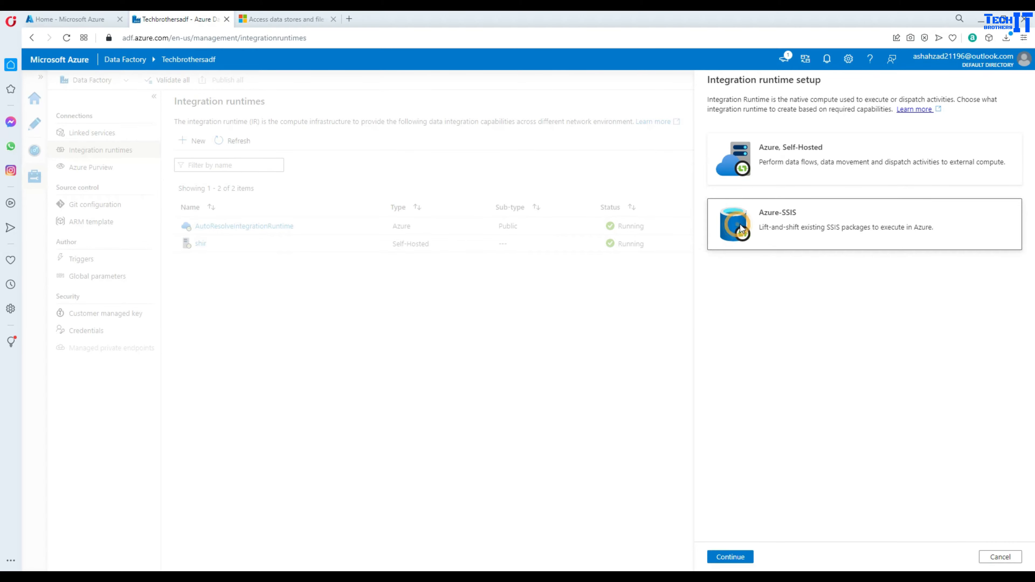
click(729, 557)
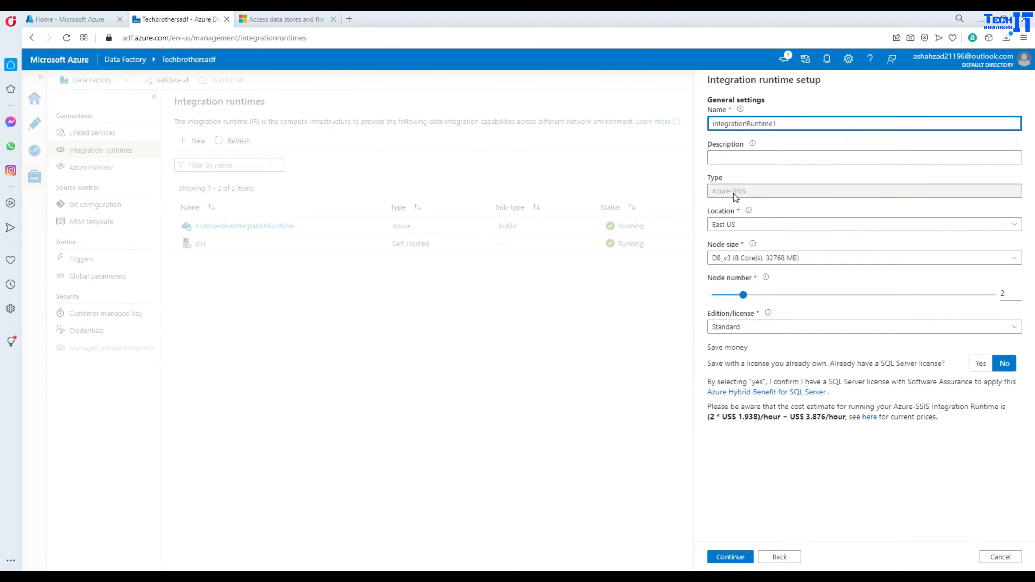
click(760, 257)
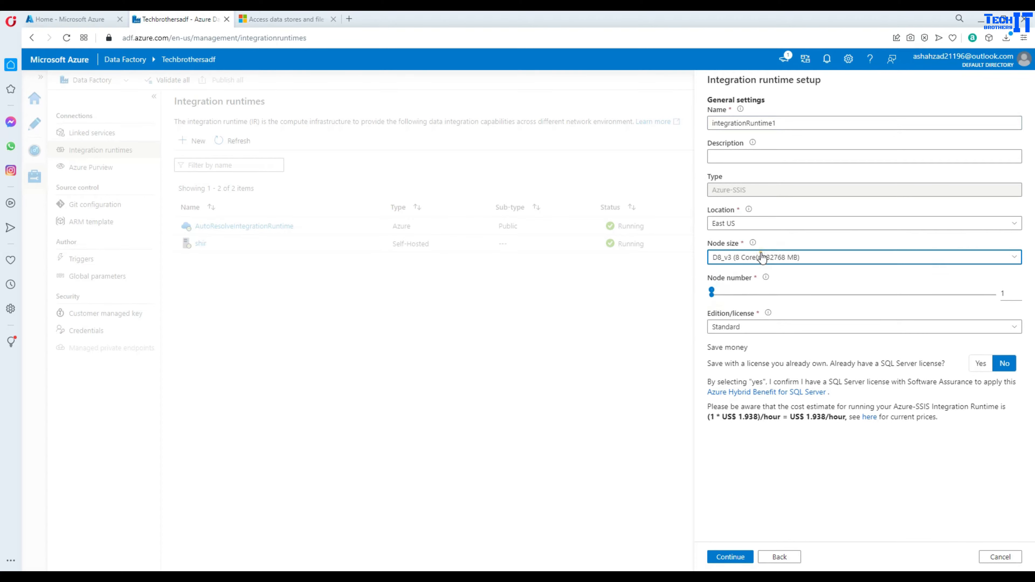
click(757, 297)
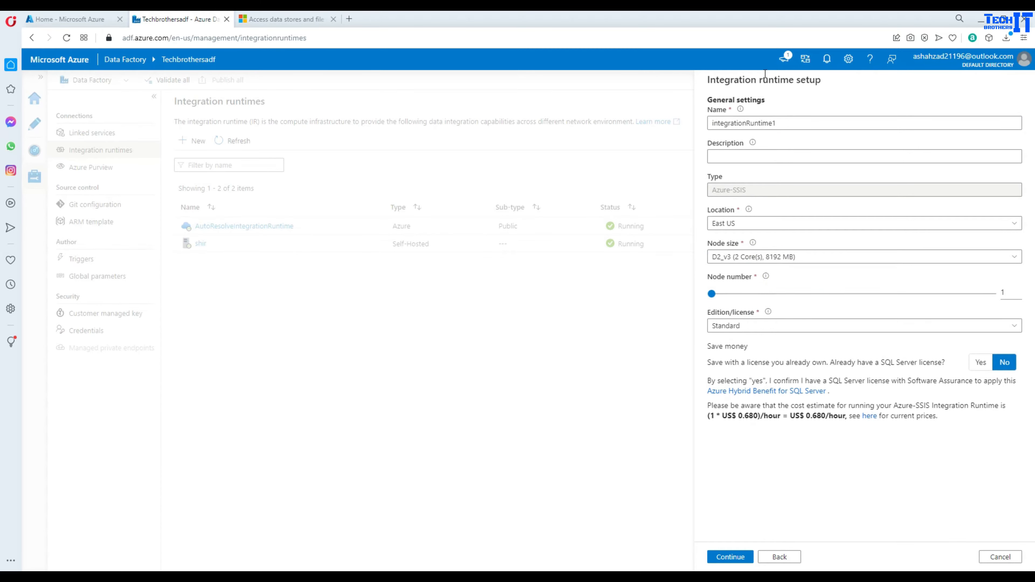
double_click(779, 123)
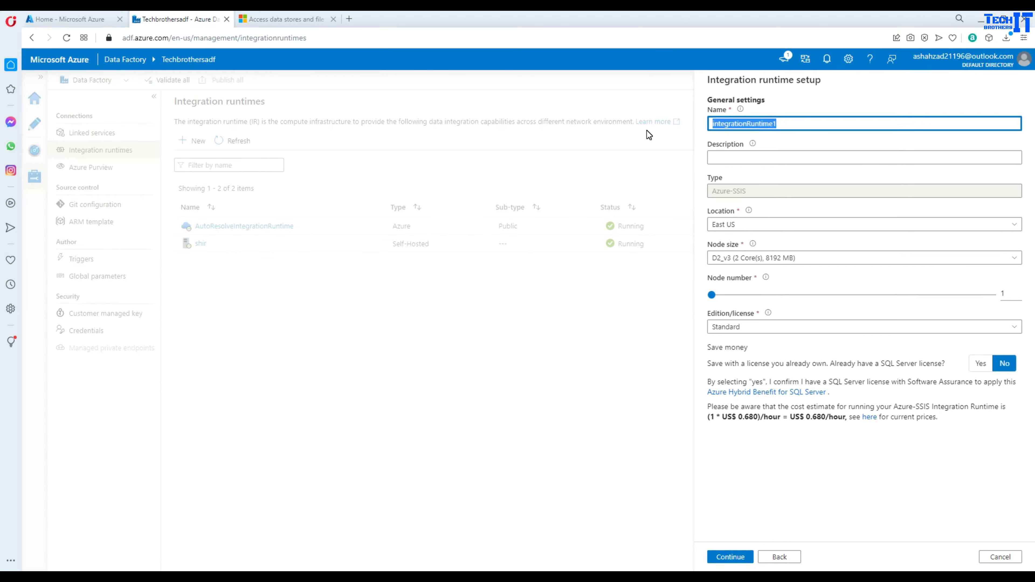
text(ssisir)
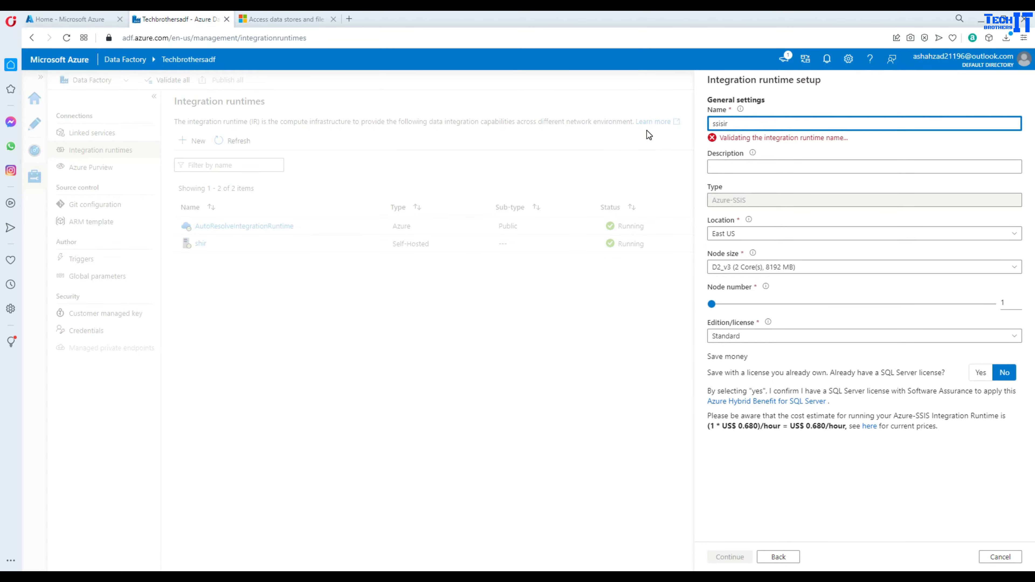
click(740, 557)
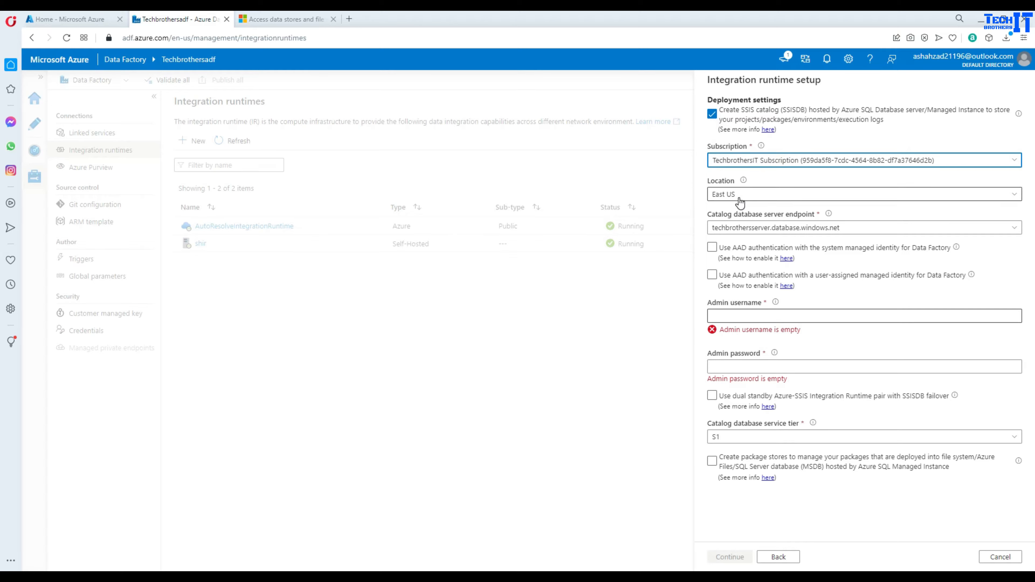
- Host SSISDB on techbrothersserver with admin username and password, keeping service tier S1
click(740, 233)
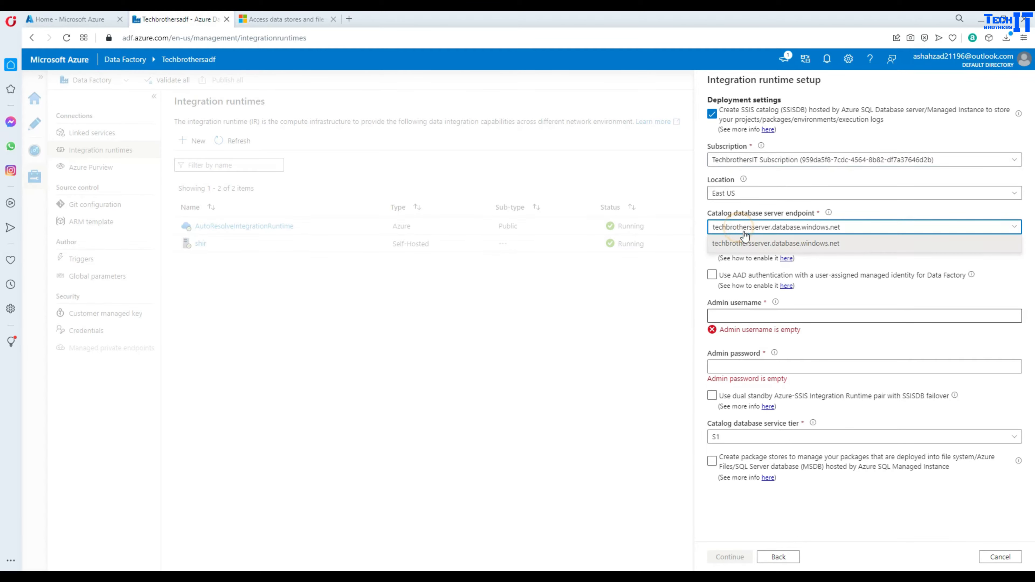
click(733, 244)
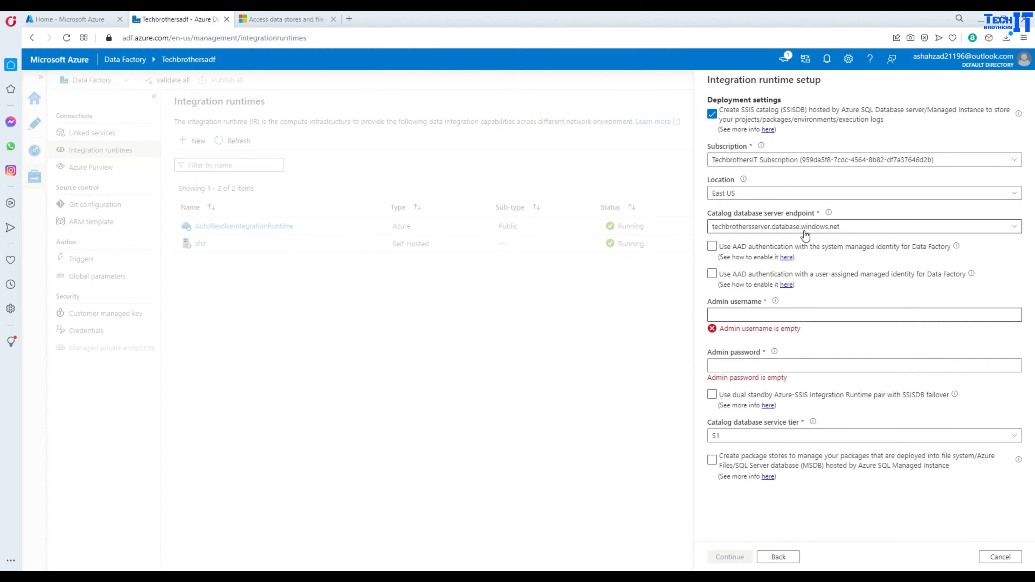
click(733, 315)
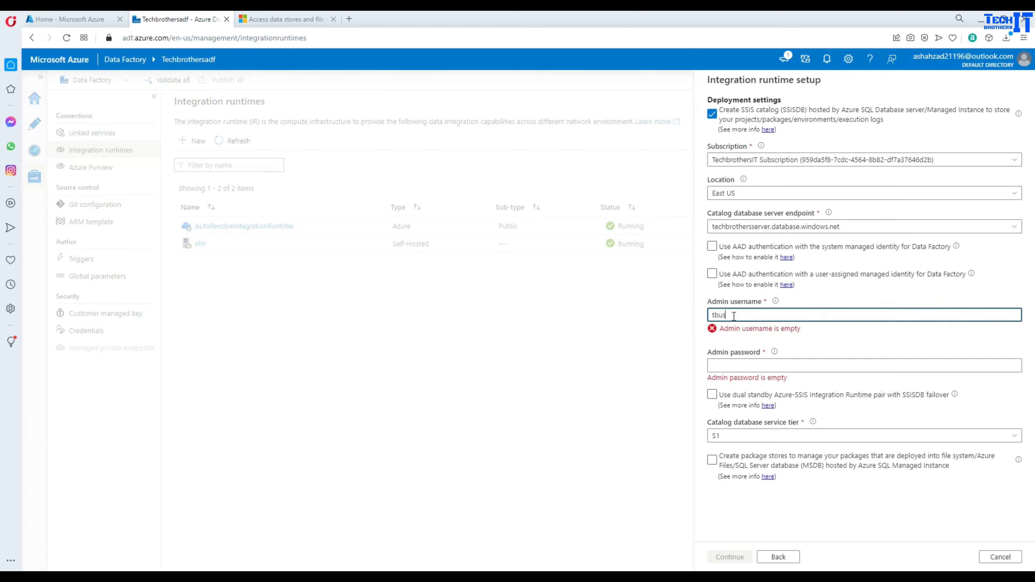
click(748, 351)
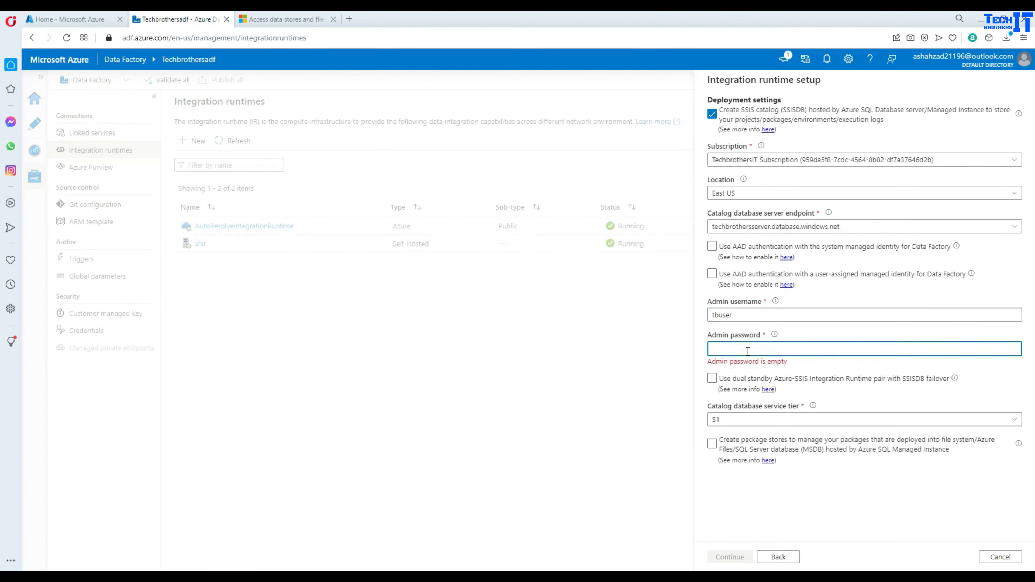
text(Te)
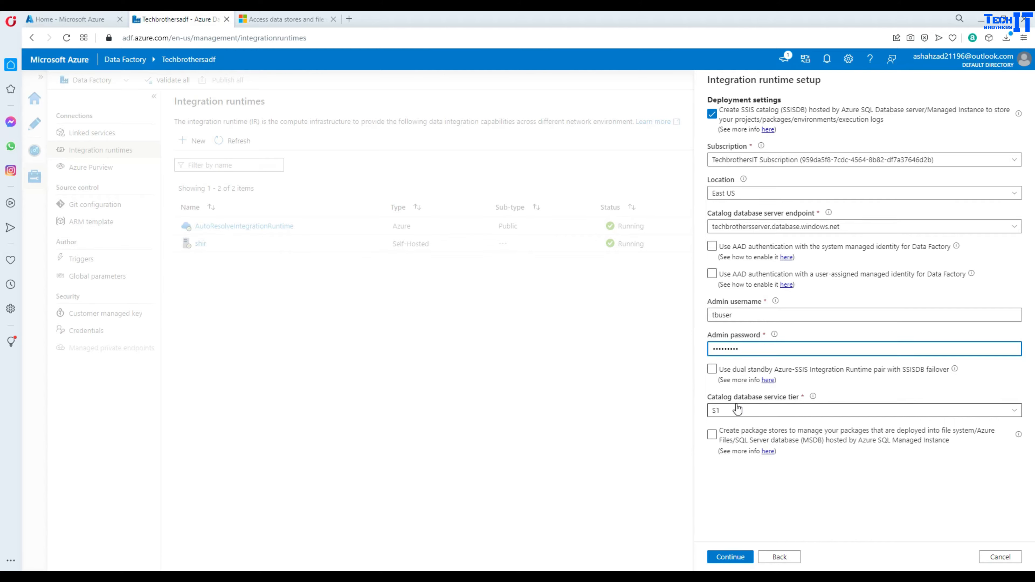
click(751, 410)
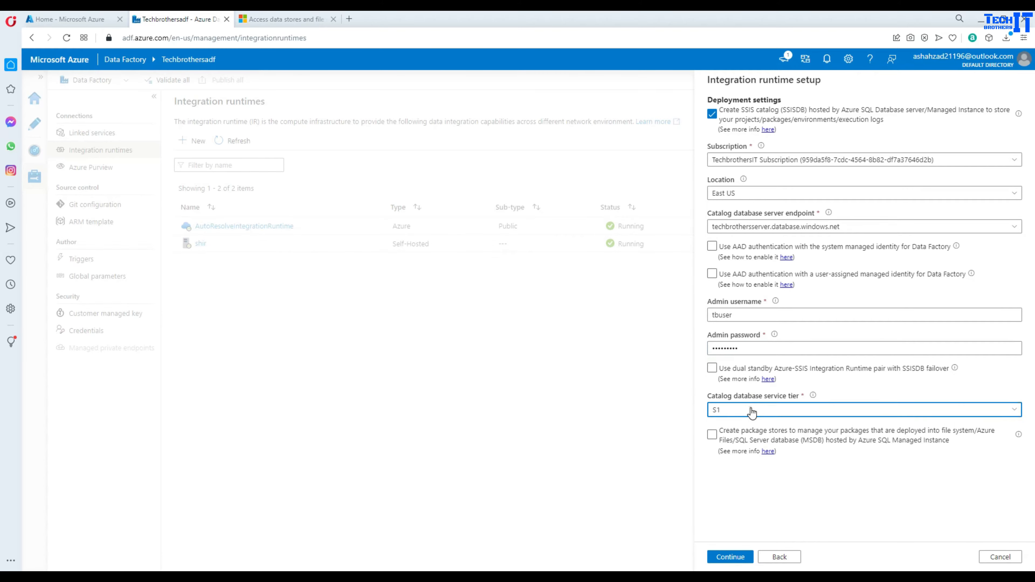
scroll(761, 488, down, 3)
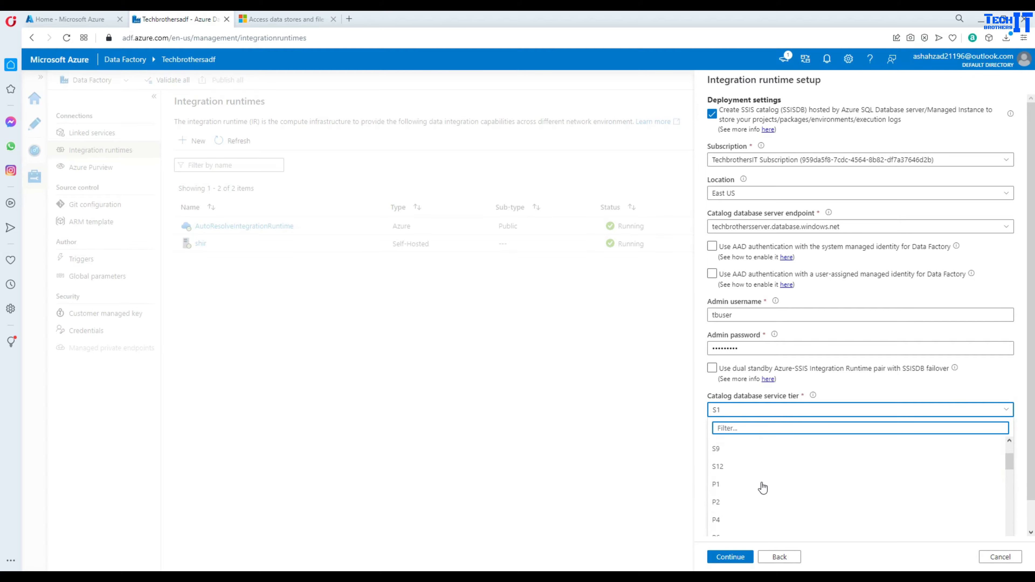
scroll(766, 488, up, 3)
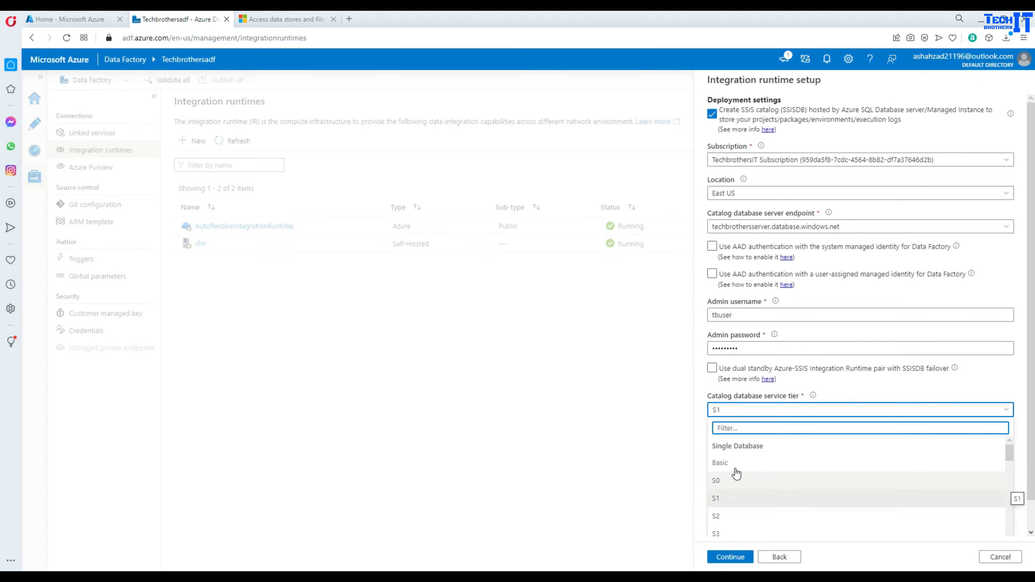
click(695, 412)
- Try validating the techbrothers-rg-vnet virtual network, then turn off VNet joining
click(736, 551)
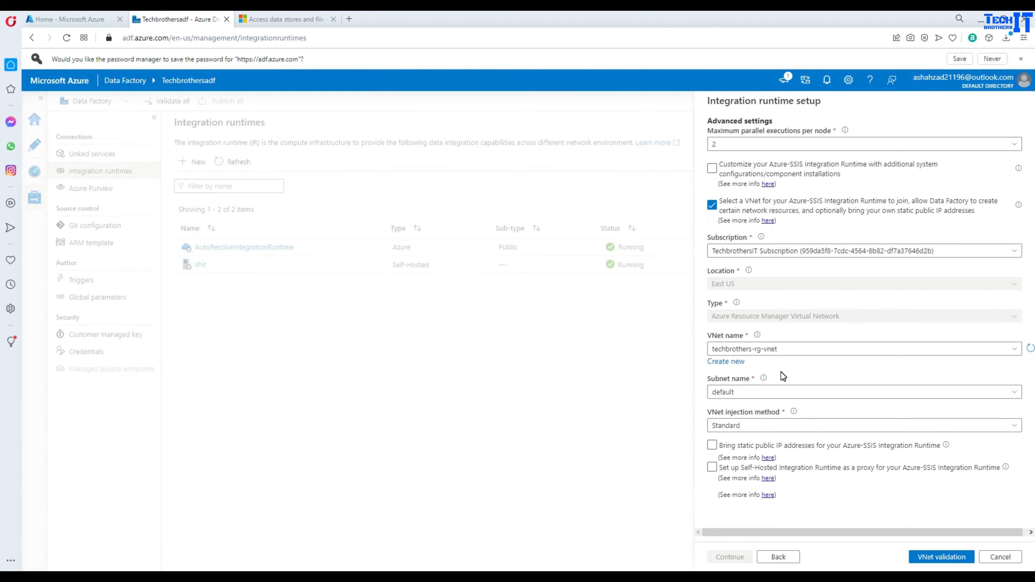
click(790, 351)
click(814, 336)
click(939, 558)
click(892, 445)
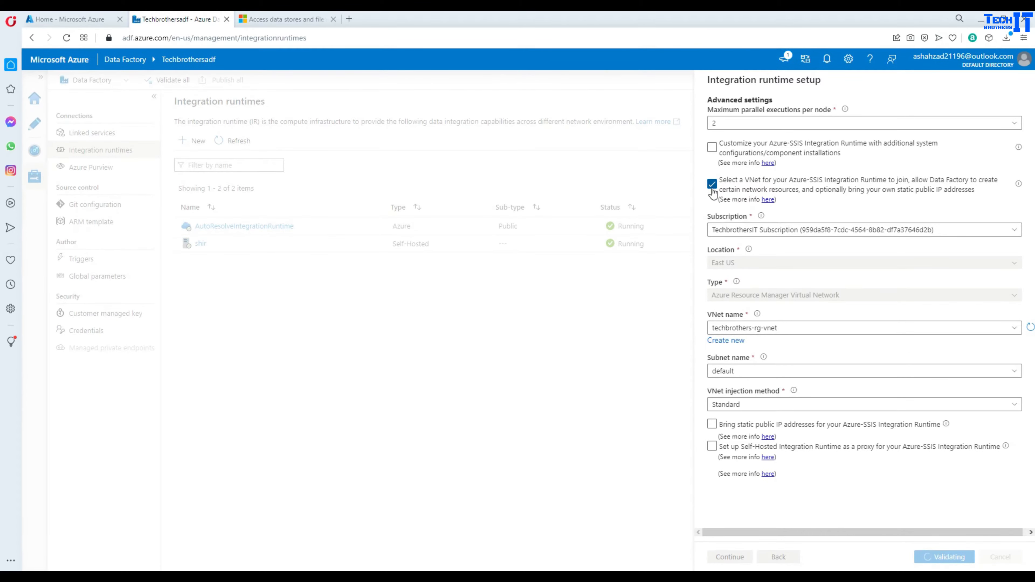
click(712, 185)
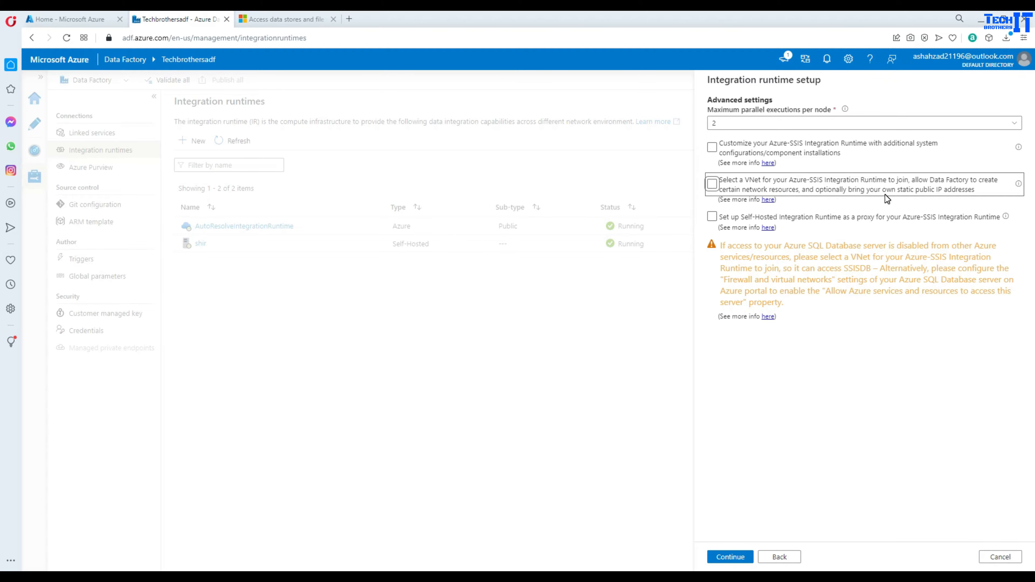
- Create the ssisir Azure-SSIS integration runtime from the Summary page
click(735, 558)
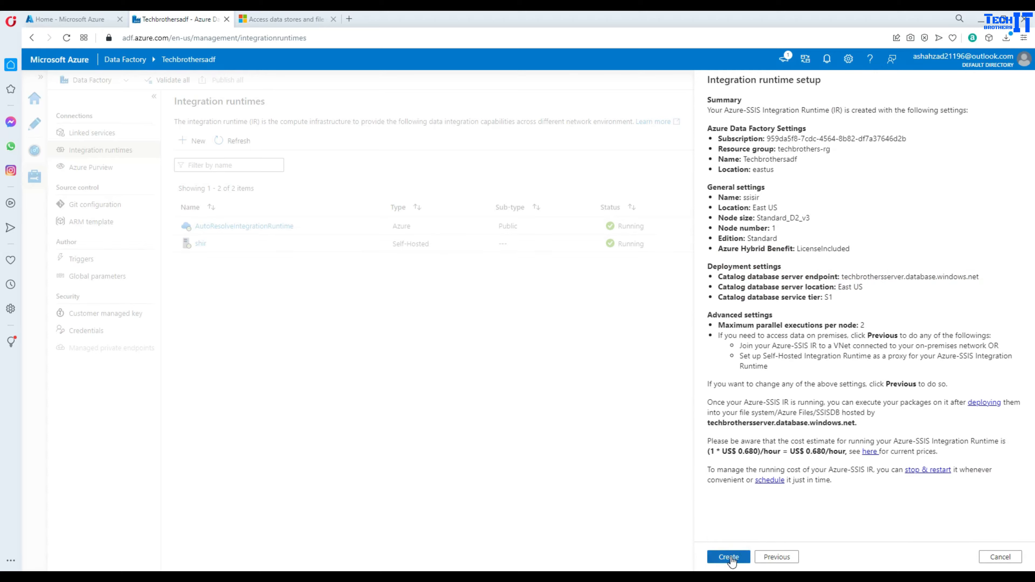
click(731, 561)
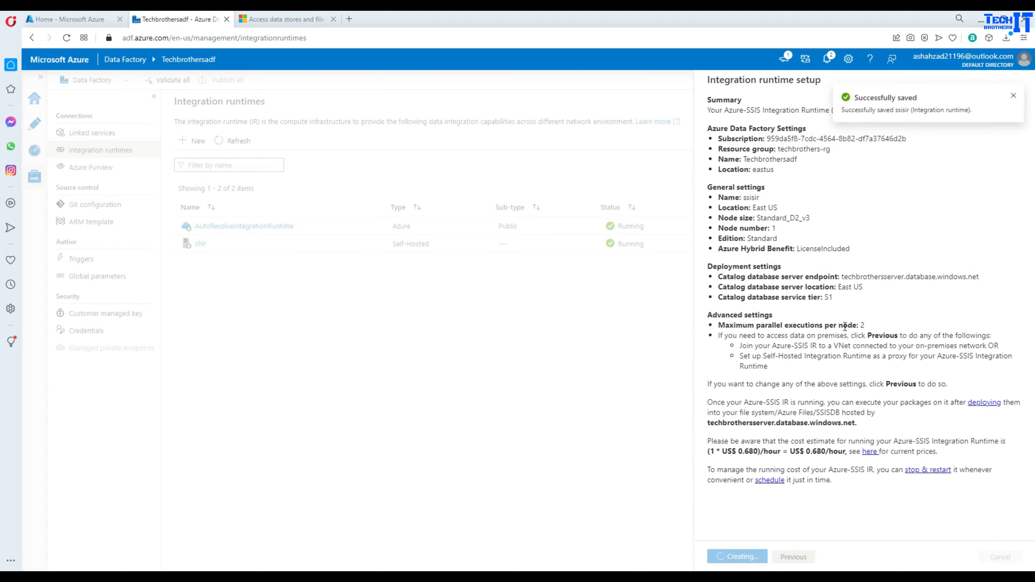
mouse_move(416, 270)
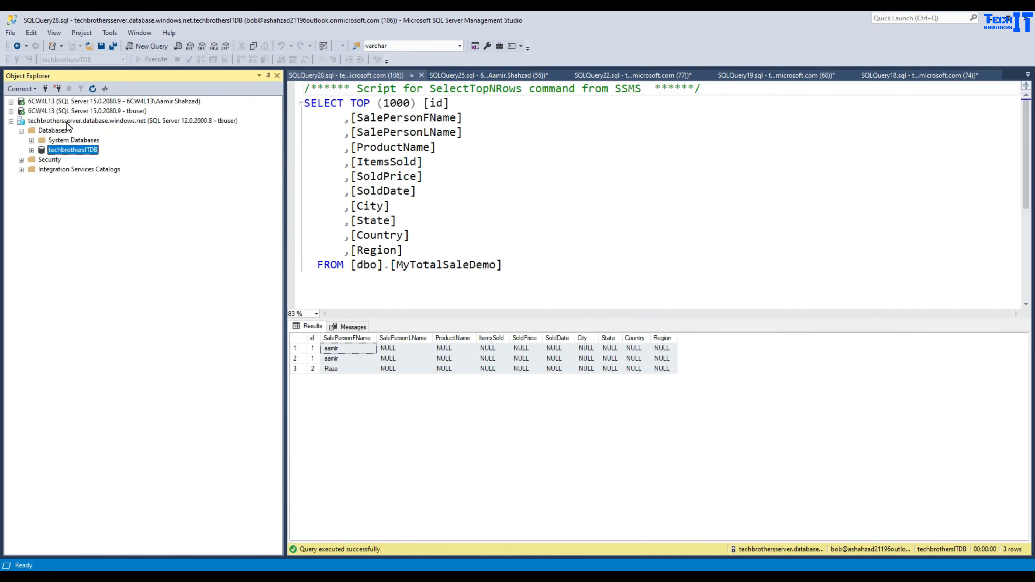
- Refresh the Azure server and expand Integration Services Catalogs, finding no catalog yet
click(66, 122)
click(93, 88)
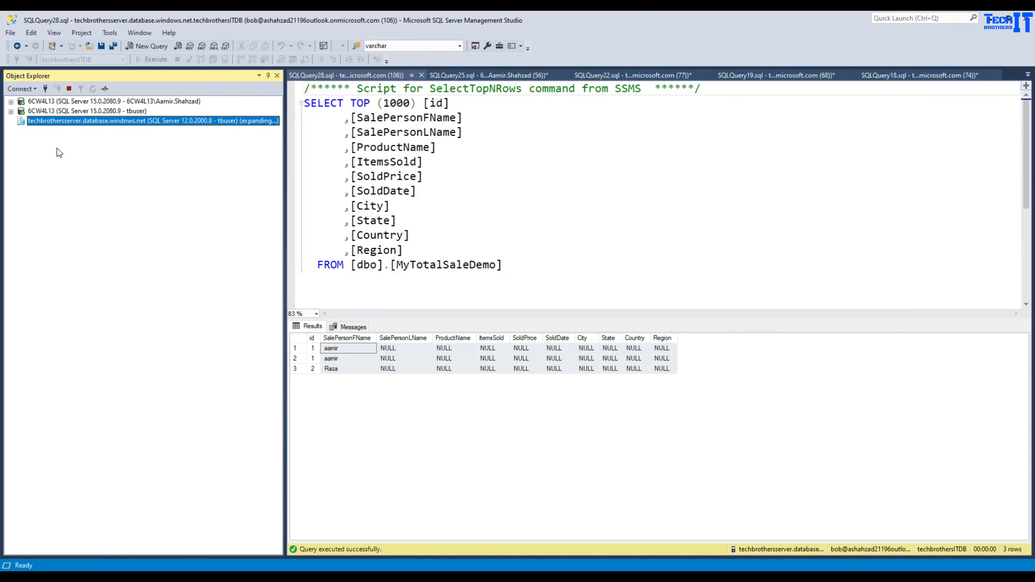
click(22, 131)
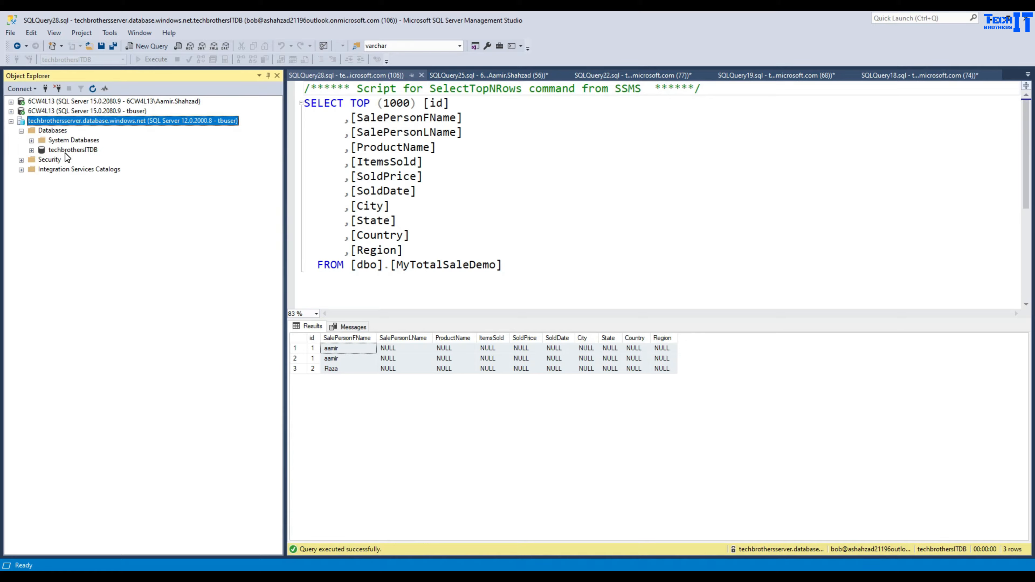
click(66, 150)
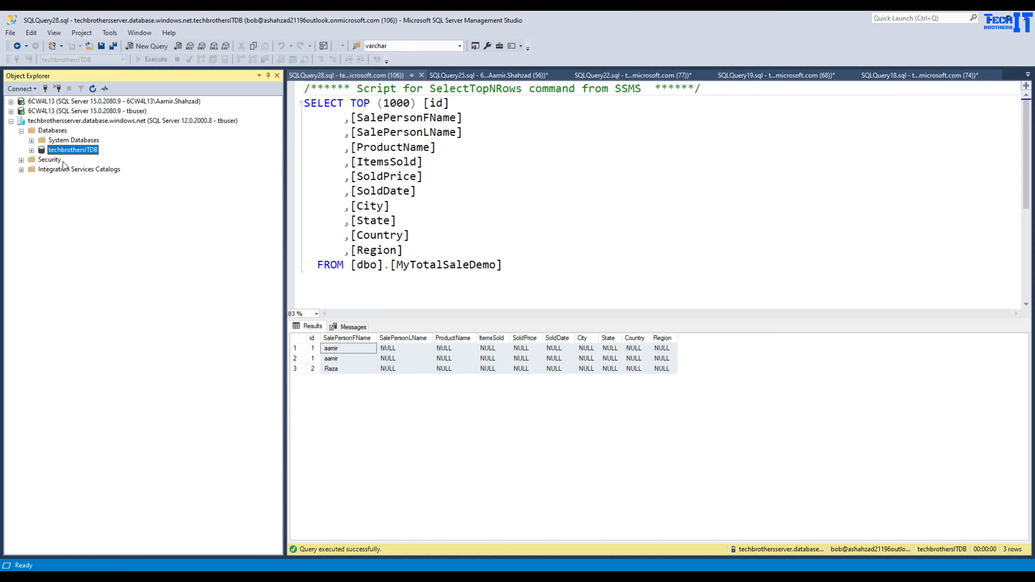
click(54, 172)
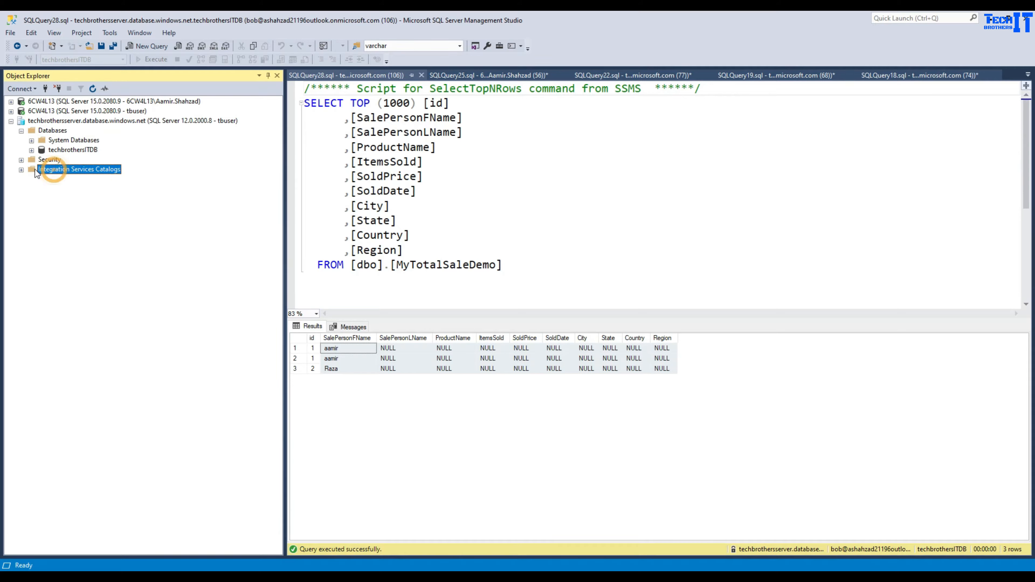
click(21, 169)
click(634, 569)
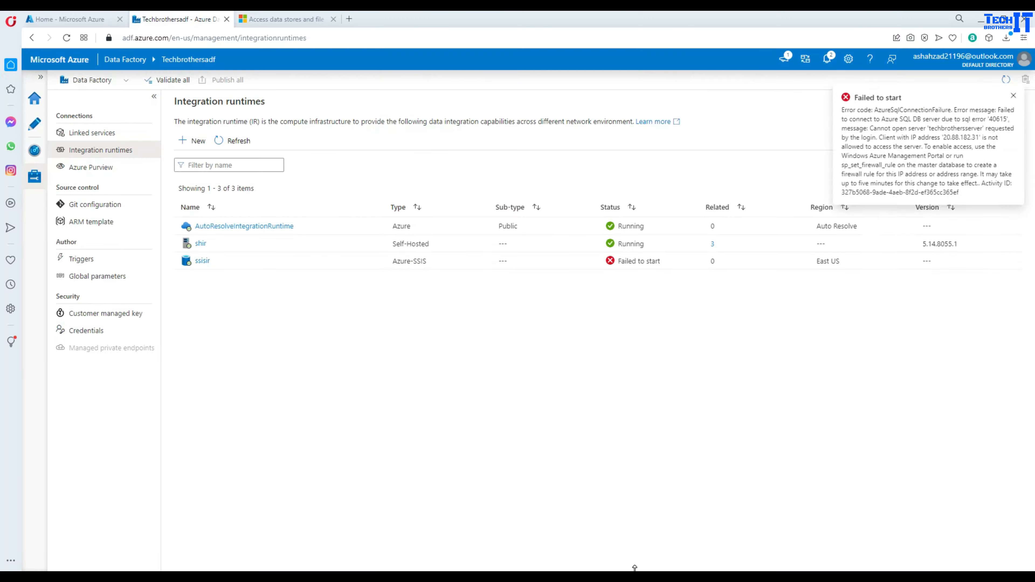
click(716, 406)
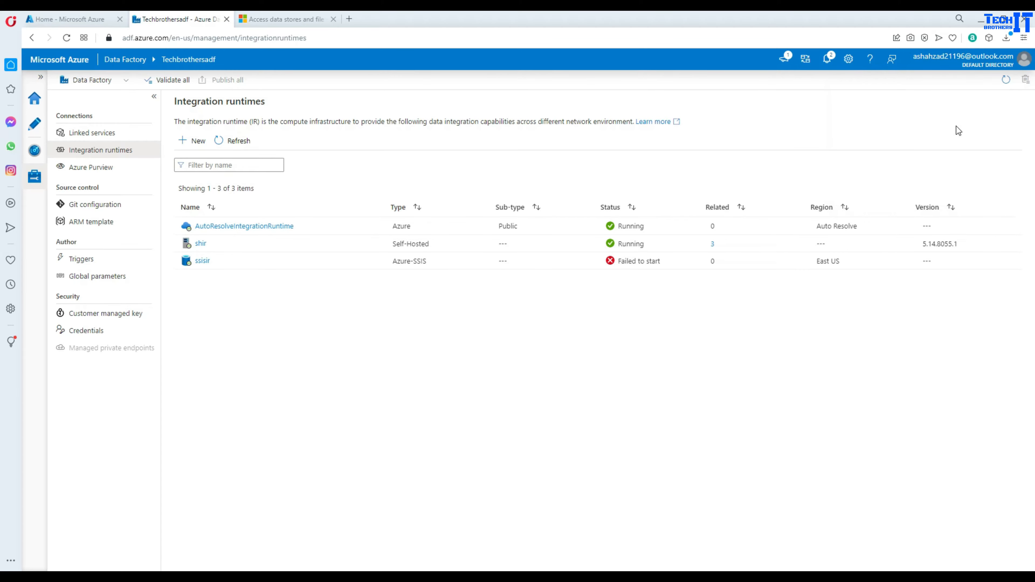
click(823, 62)
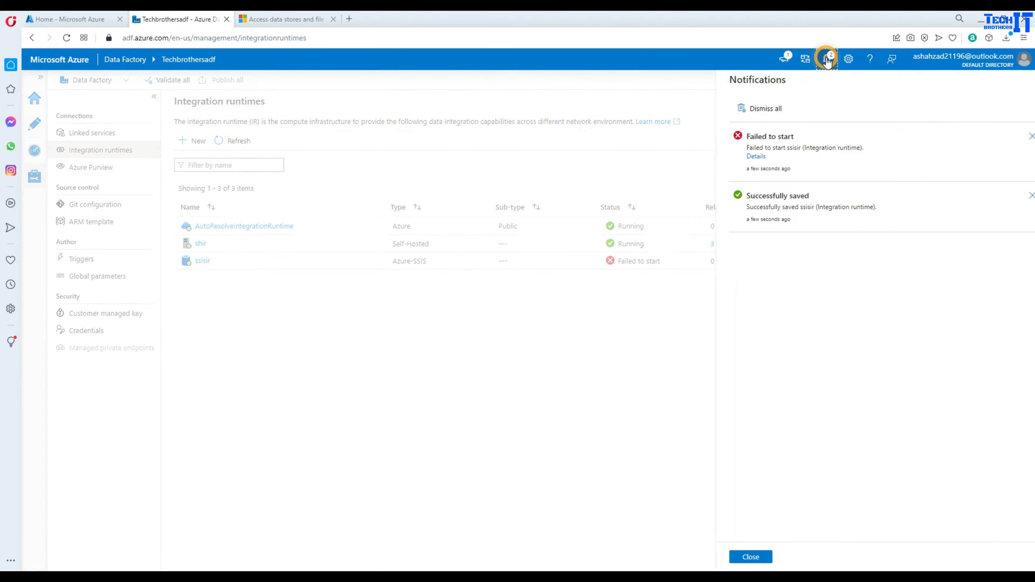
click(738, 157)
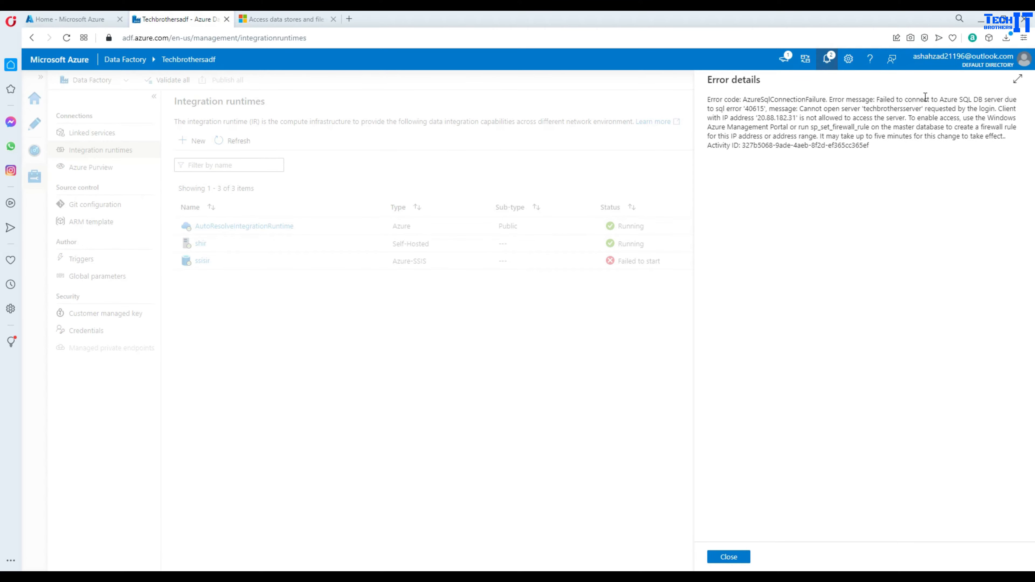
double_click(749, 108)
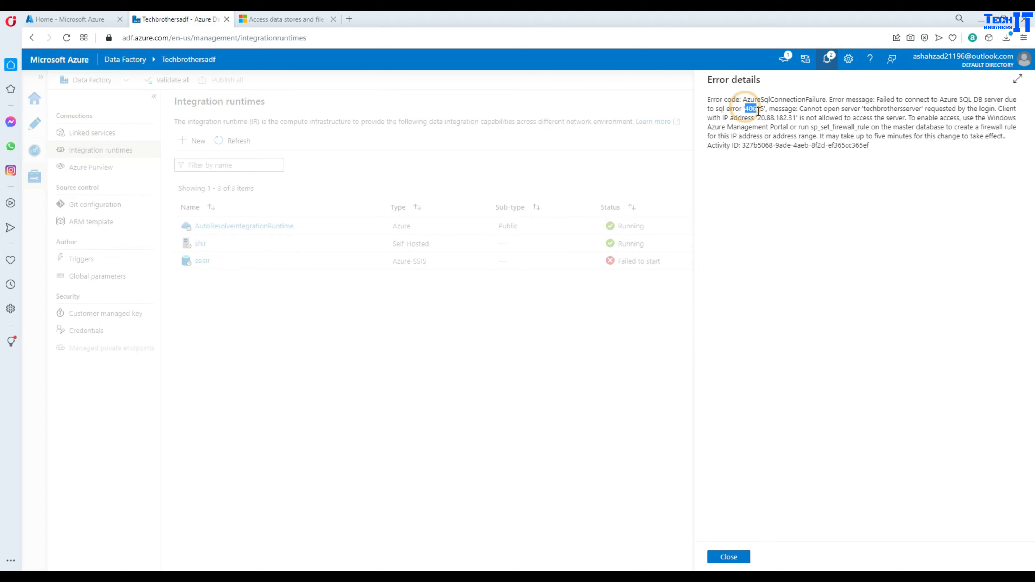
click(851, 108)
click(925, 104)
click(972, 108)
click(1003, 107)
click(813, 119)
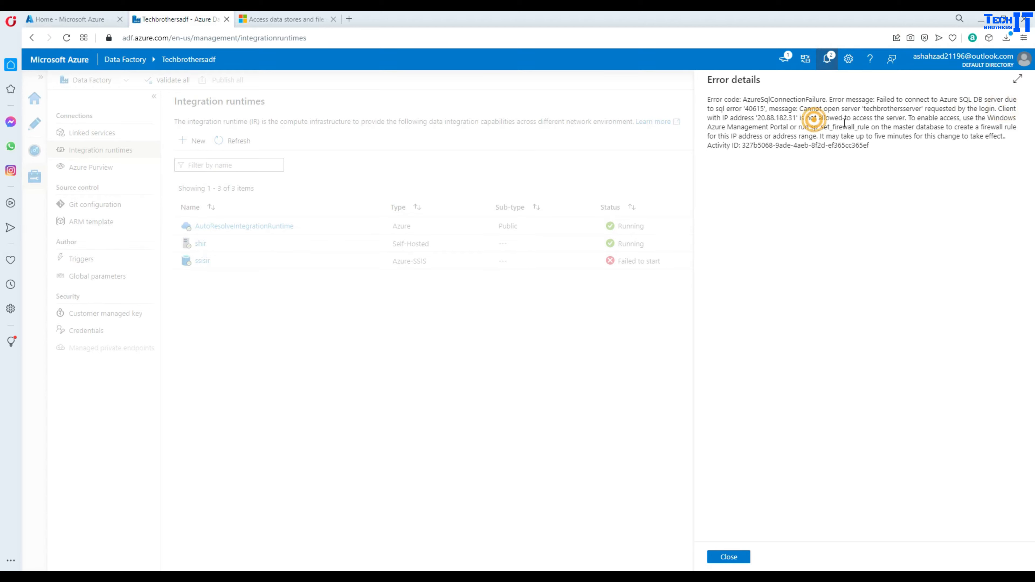
click(860, 118)
click(891, 117)
click(908, 116)
click(926, 120)
click(962, 120)
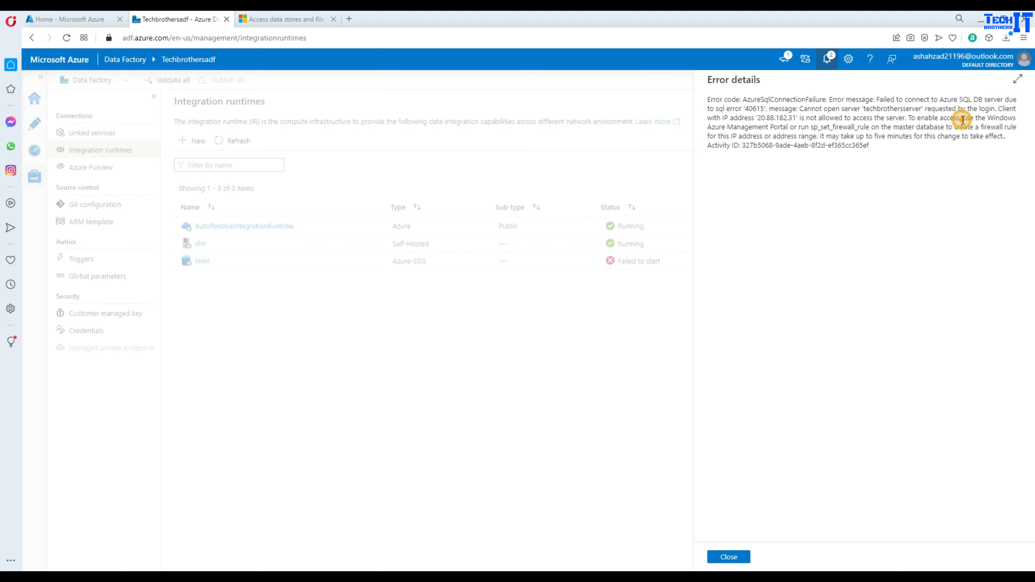
double_click(812, 128)
click(728, 557)
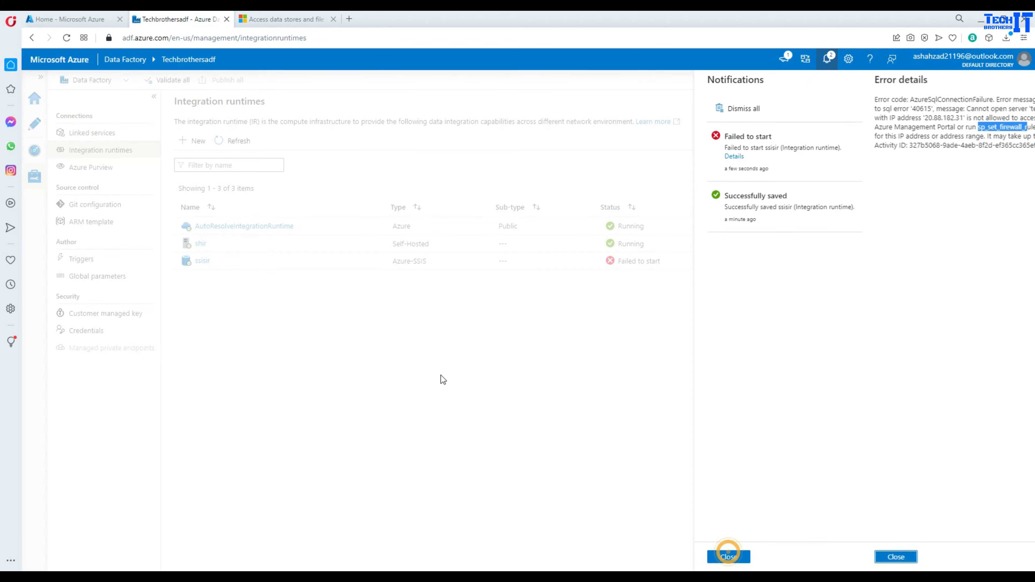
click(725, 557)
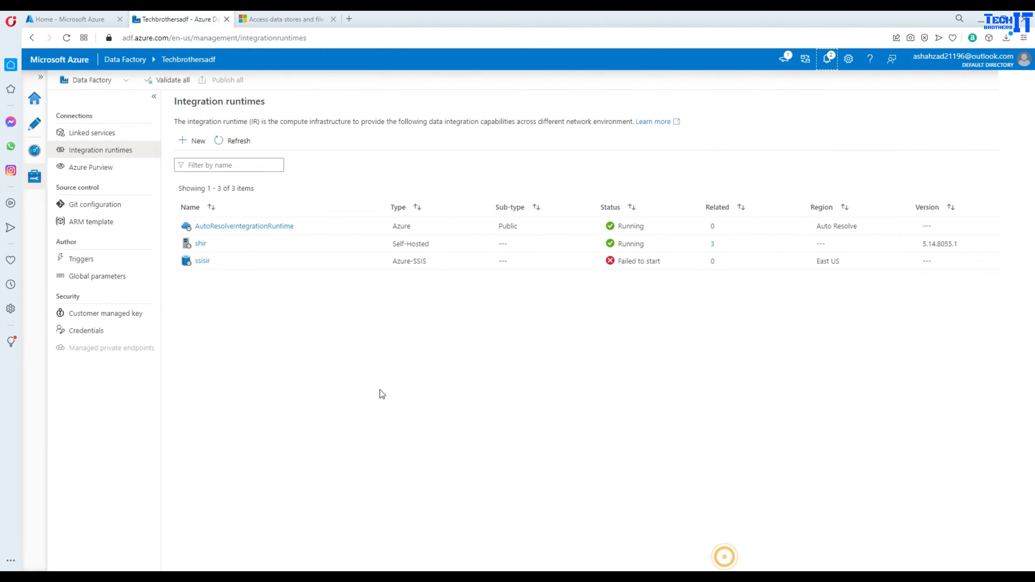
- Remove techbrothersserver's Azure Active Directory admin and save
click(77, 19)
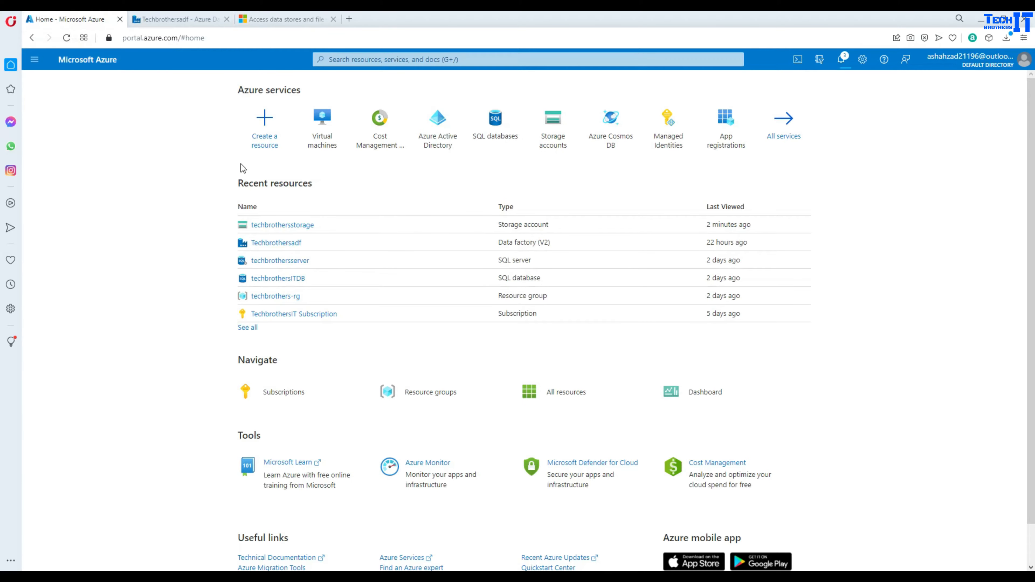
click(278, 260)
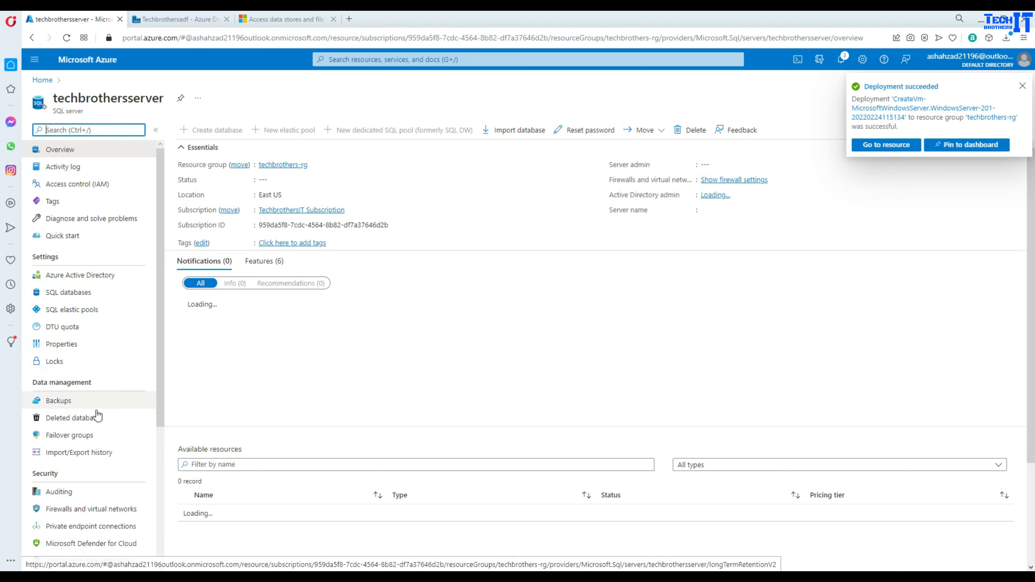
click(90, 510)
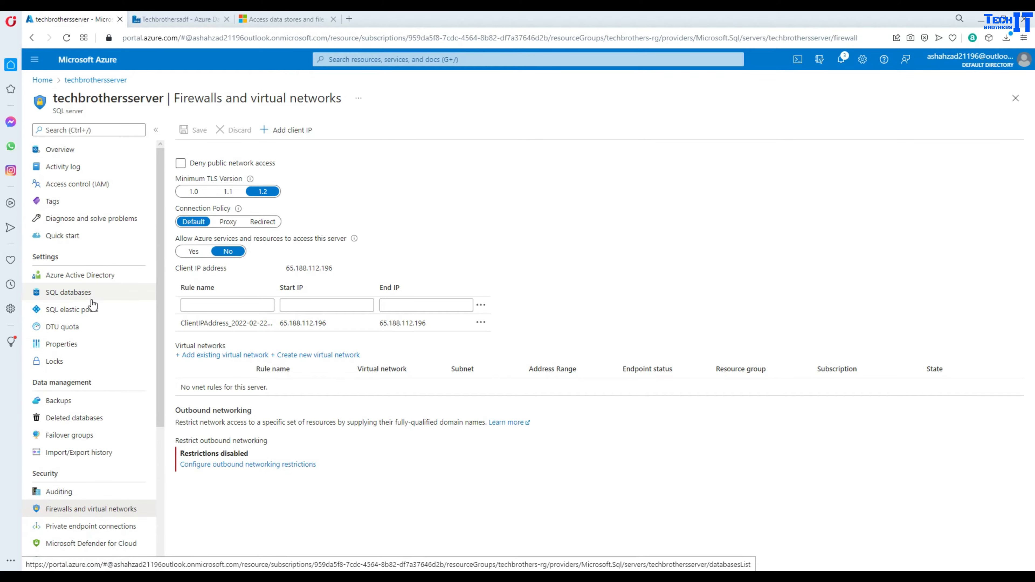
click(93, 277)
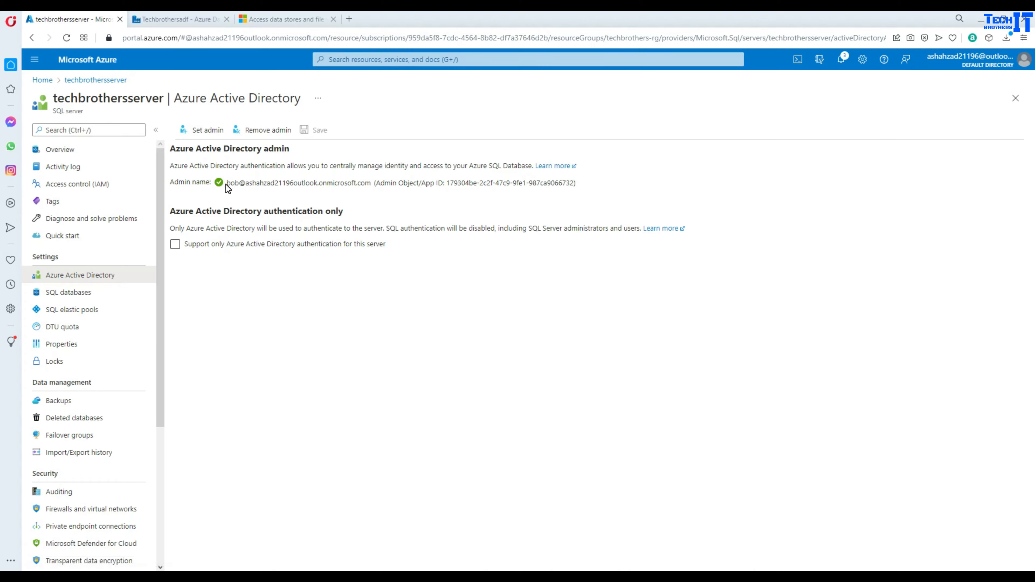
click(265, 130)
click(483, 222)
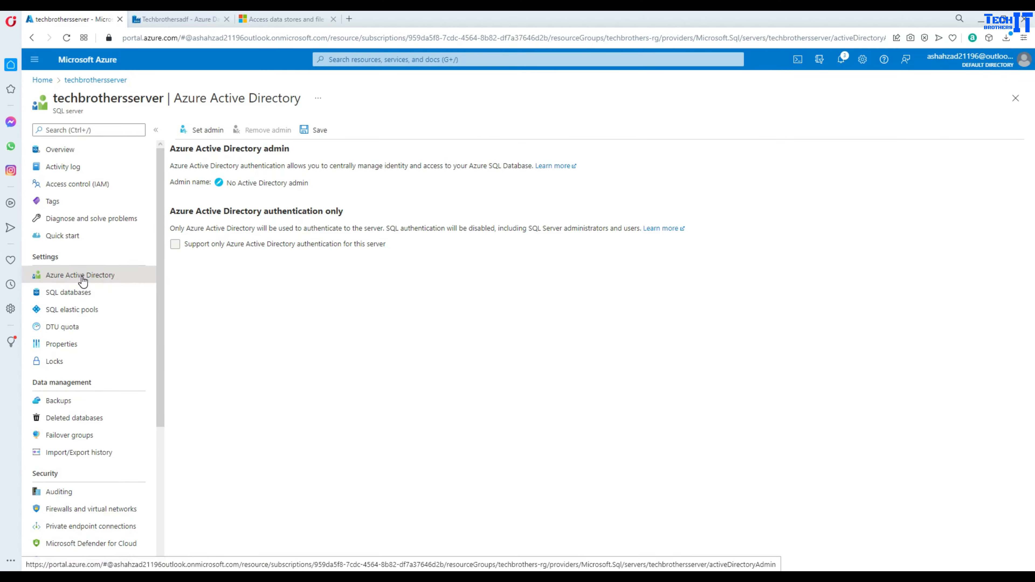
click(320, 130)
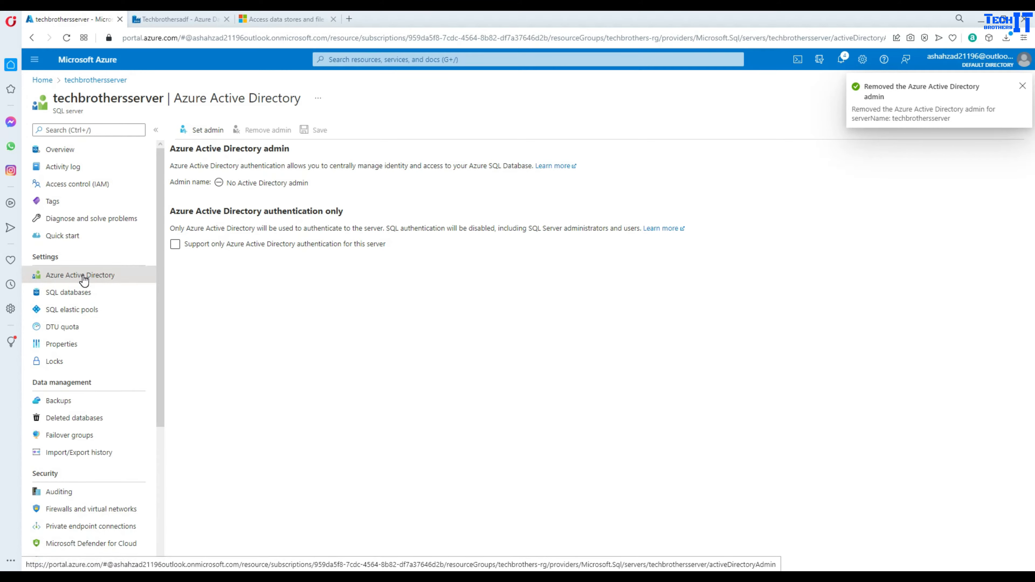
- Set Allow Azure services and resources to access this server to Yes and save
click(96, 509)
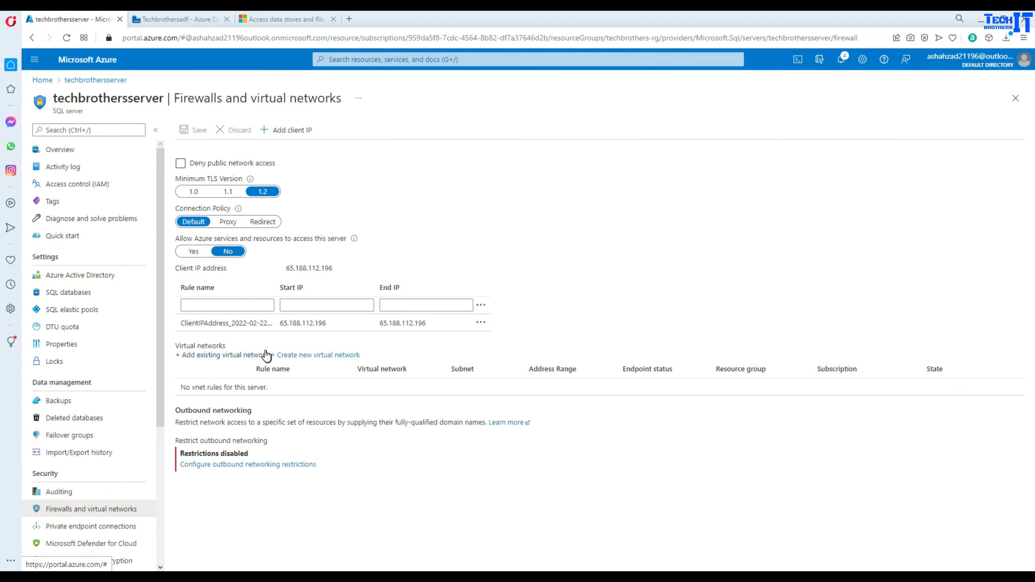
click(194, 250)
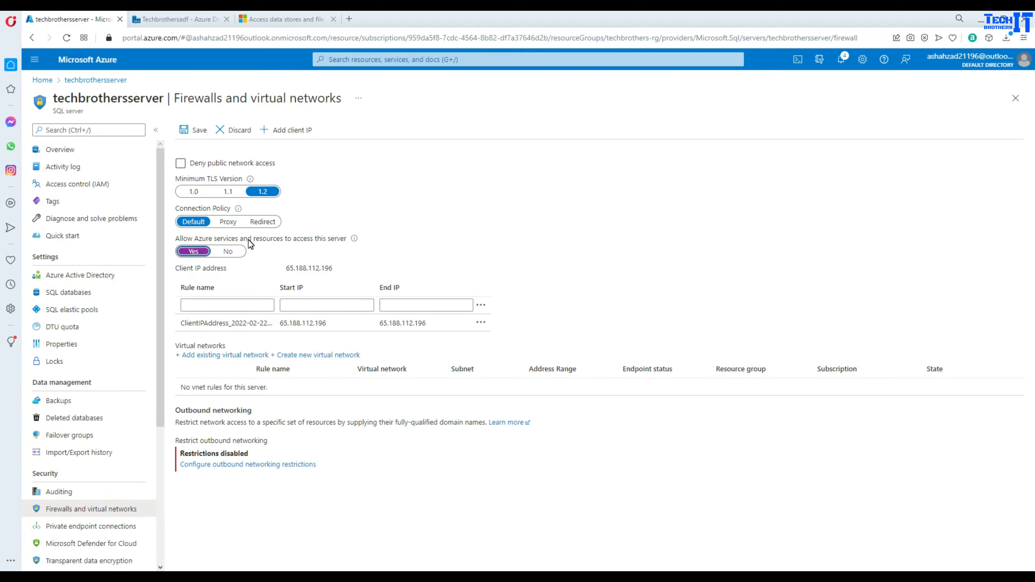
click(194, 131)
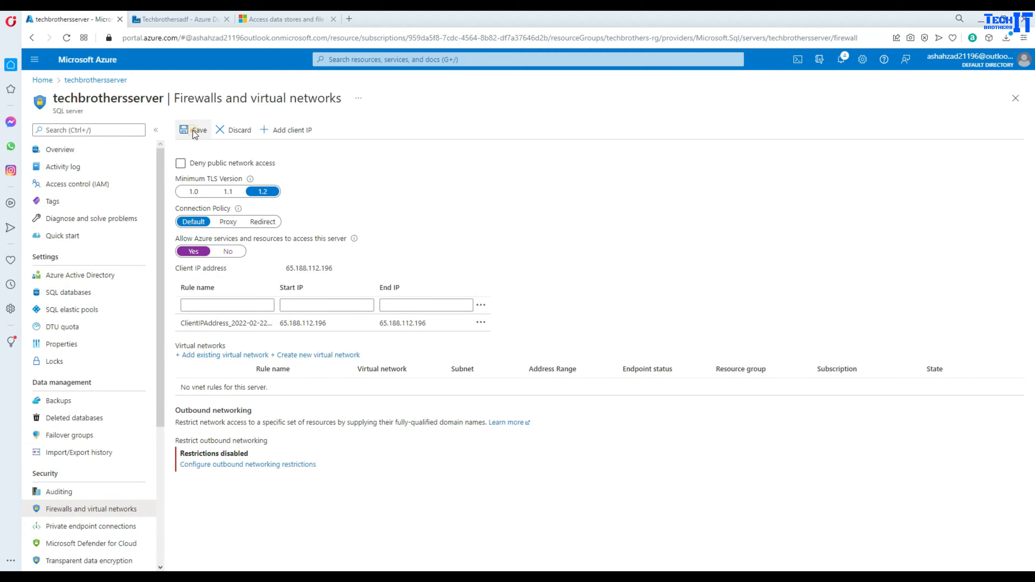
click(179, 19)
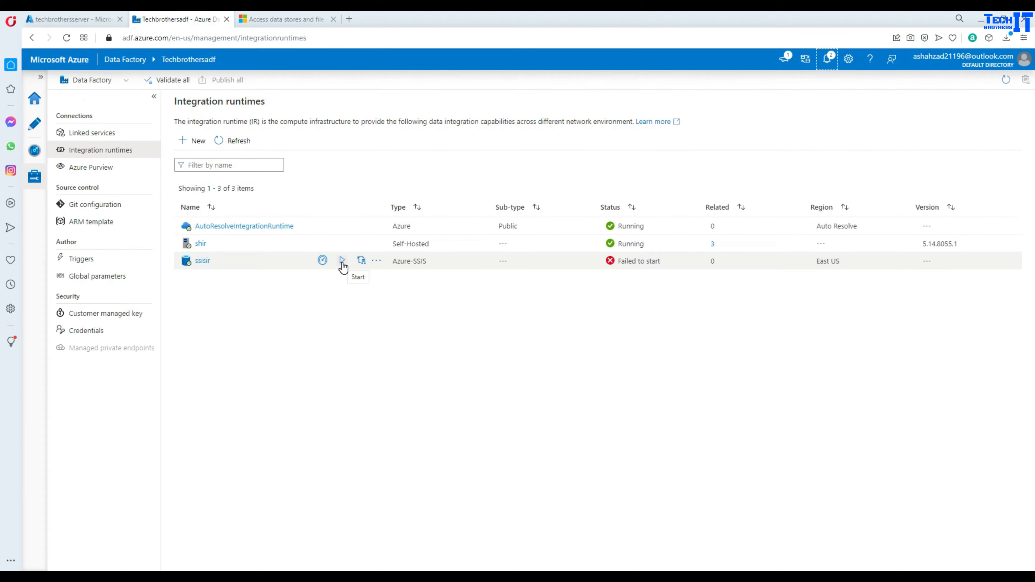
- Start the ssisir runtime, then check techbrothersserver's Active Directory admin page shows no admin
click(343, 261)
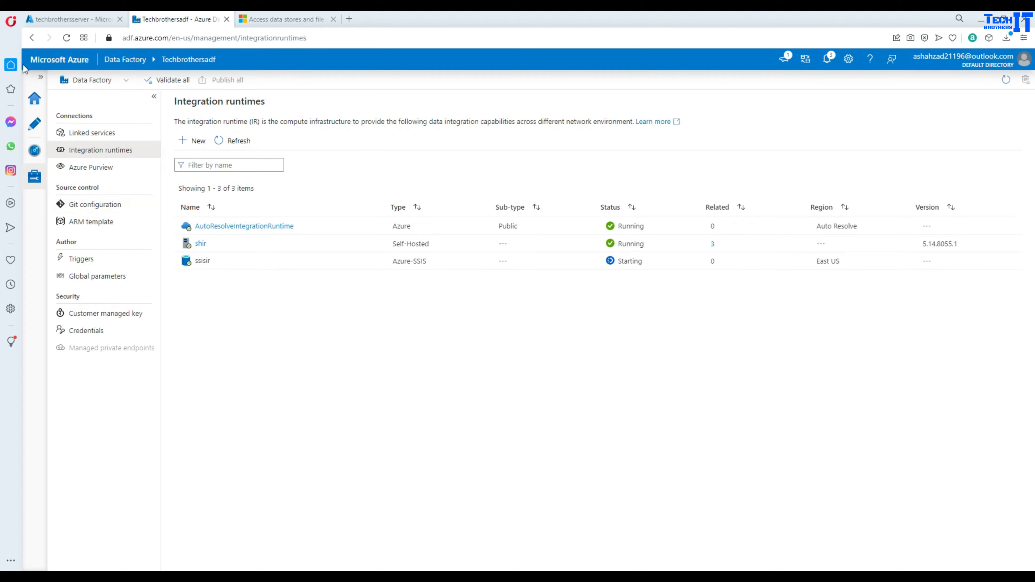
click(75, 21)
click(79, 278)
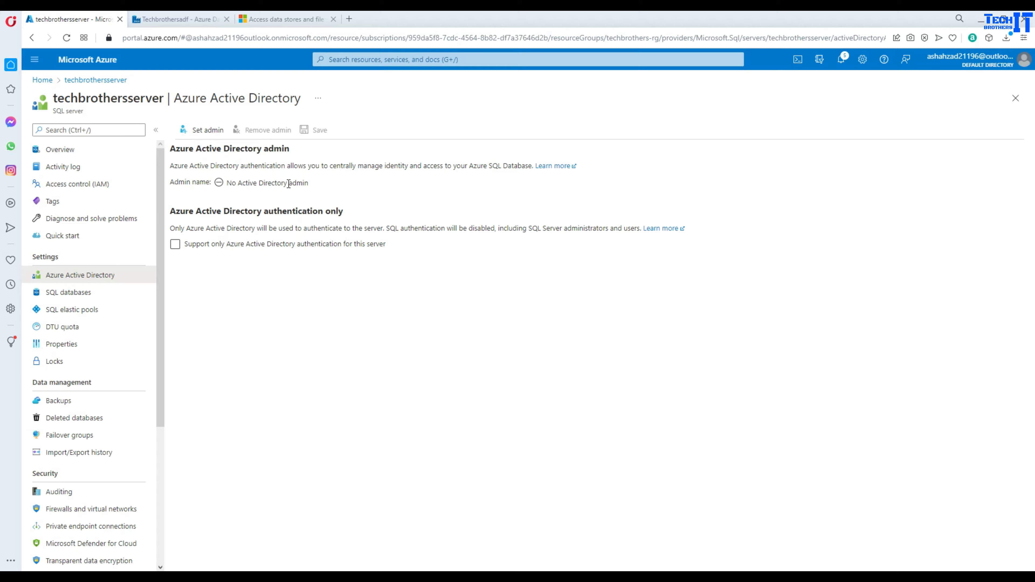
- Recheck the SQL server's firewall setting and the Data Factory runtimes, then return to Visual Studio
click(75, 509)
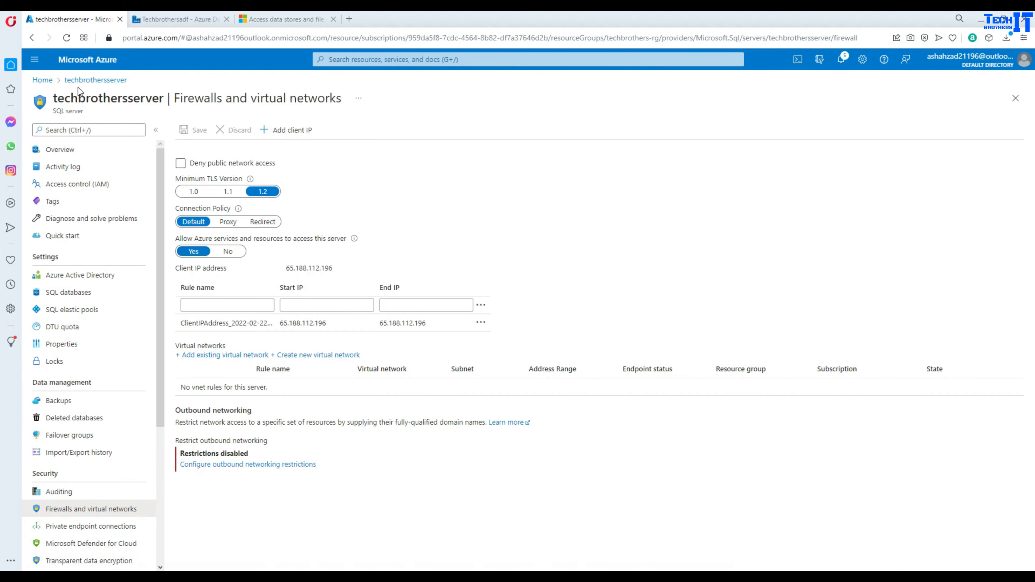
click(171, 19)
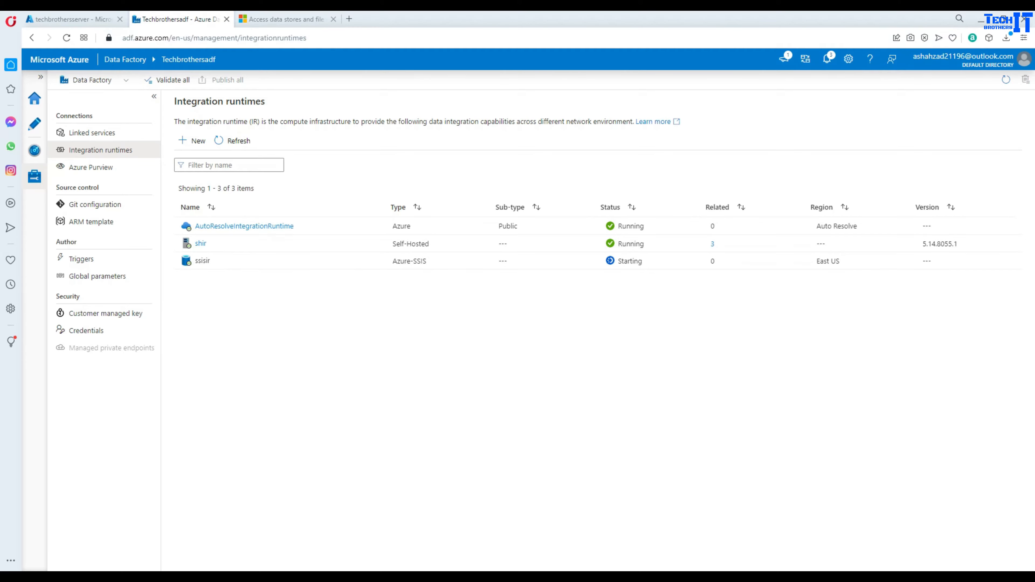
key(alt+Tab)
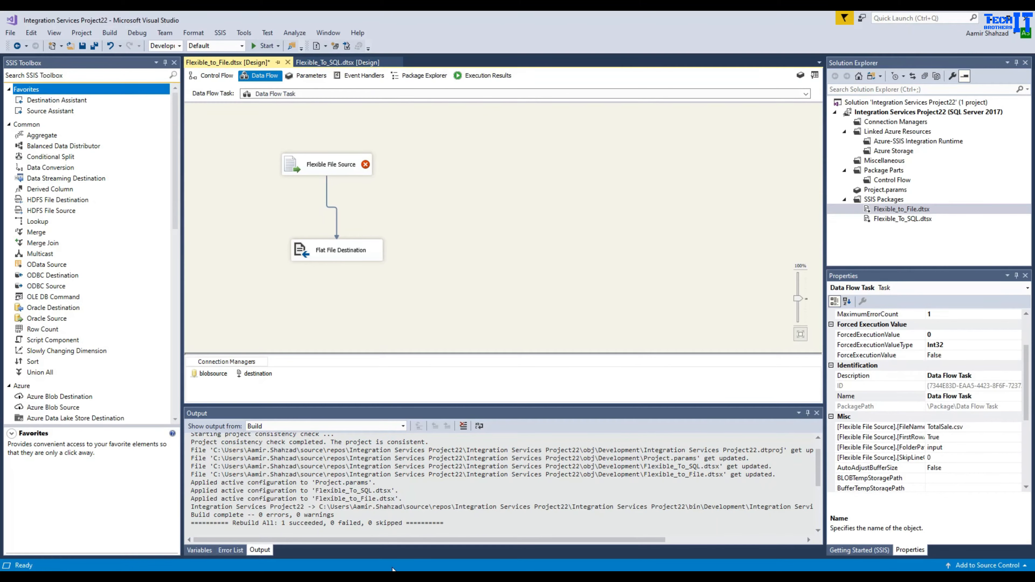
- Create Integration Services project 'AzureBlobStorageToAzureVM', discarding the old solution's unsaved changes
click(11, 34)
mouse_move(39, 45)
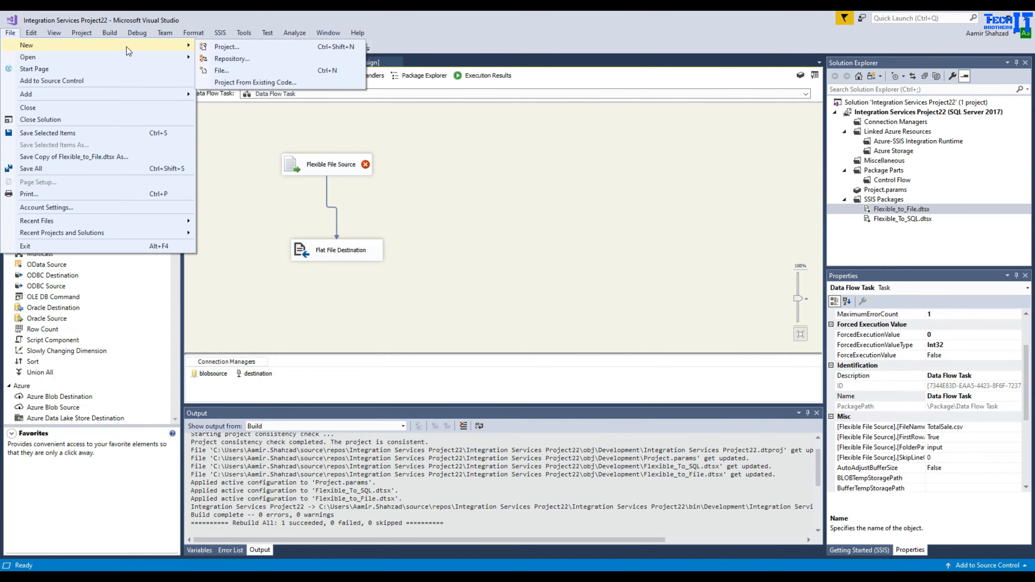
click(226, 47)
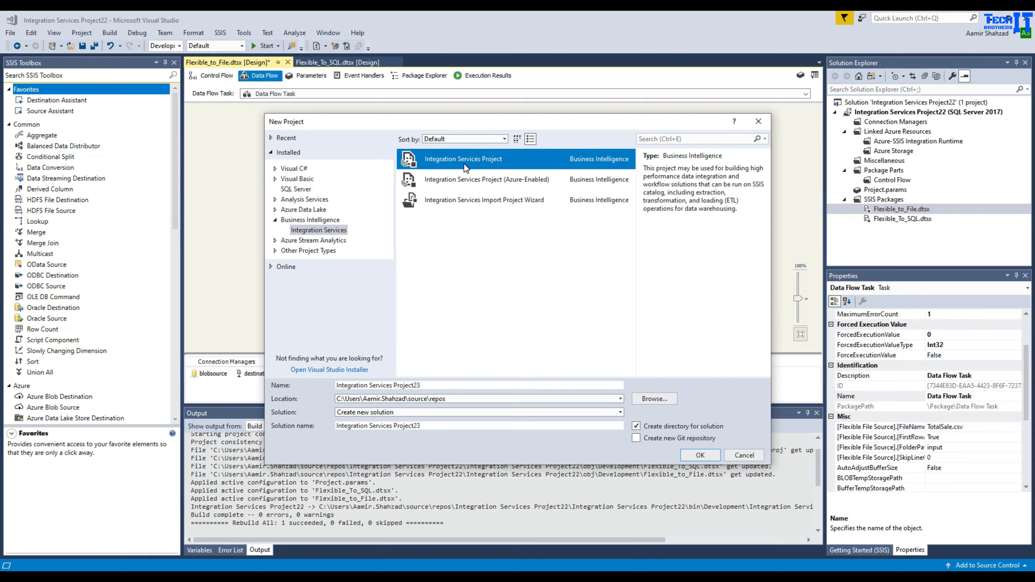
drag(426, 386, 326, 387)
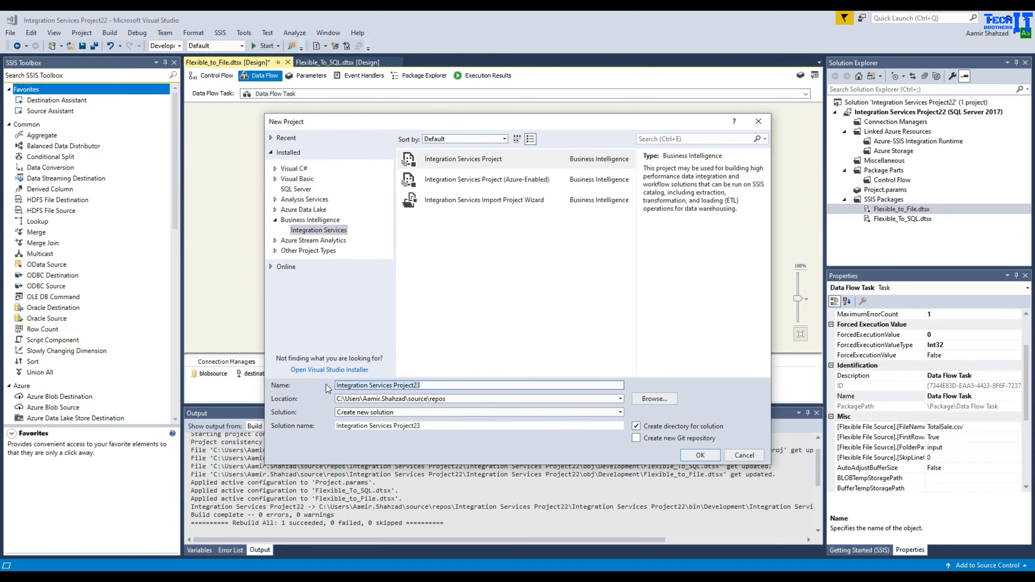
text(Azure)
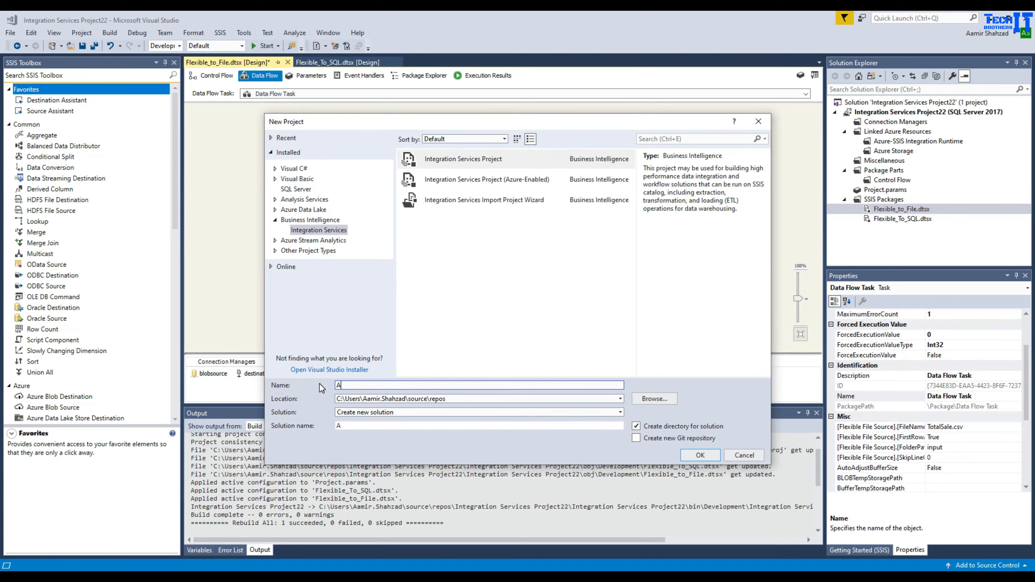
text(lobStorageToAzureVM)
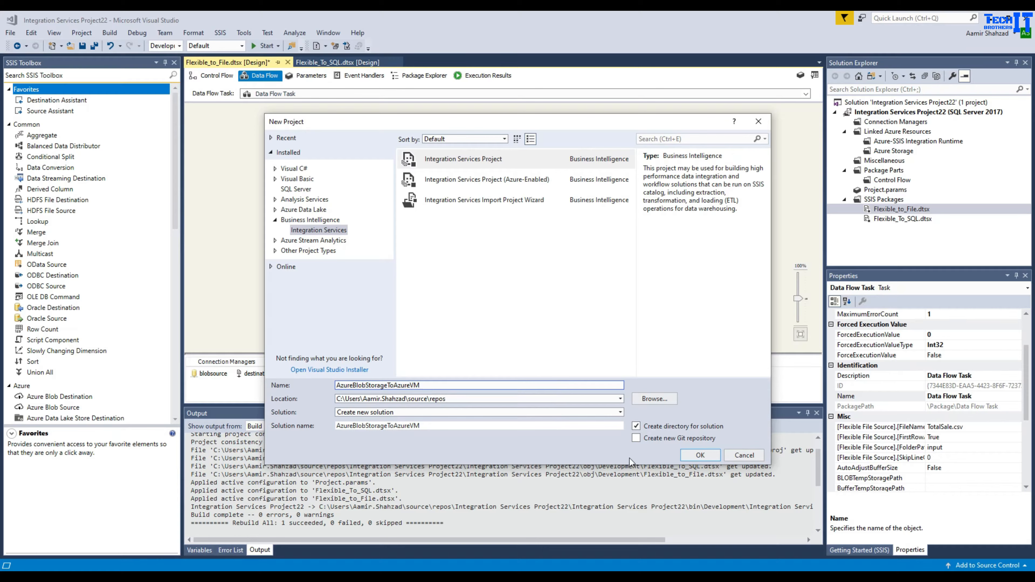
click(689, 455)
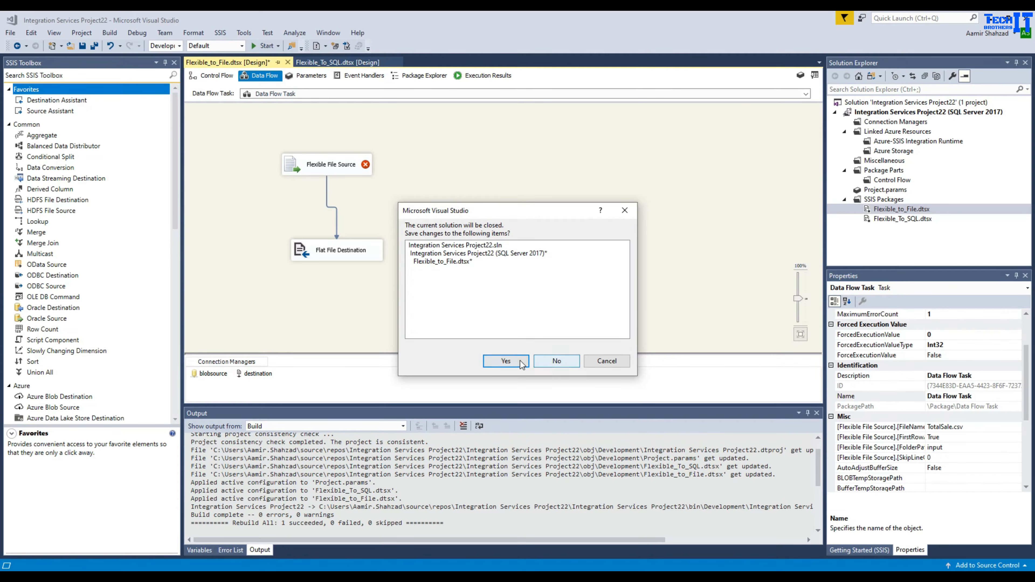
click(556, 361)
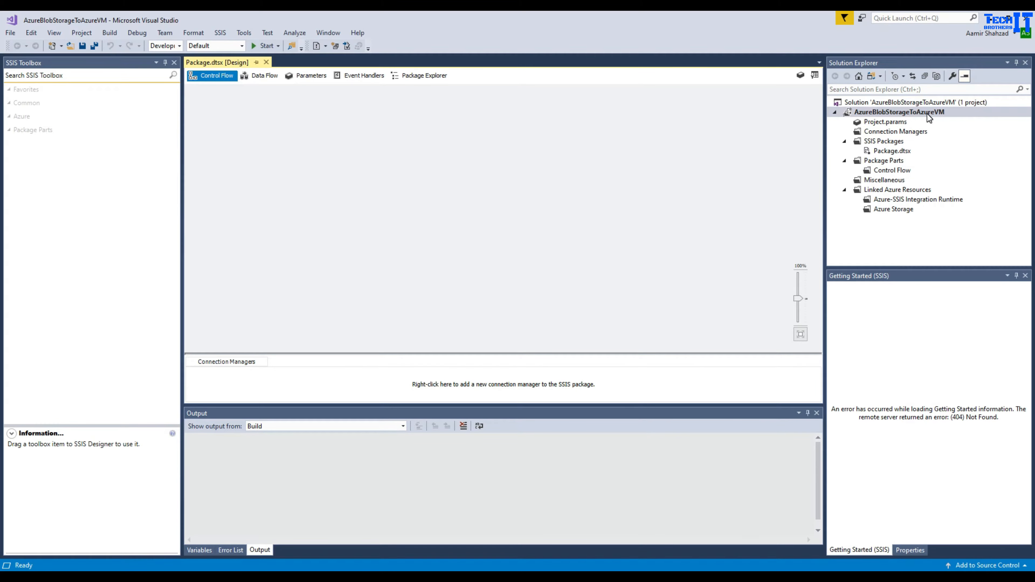
- Set the project's TargetServerVersion to SQL Server 2017 in Property Pages and apply it
right_click(926, 113)
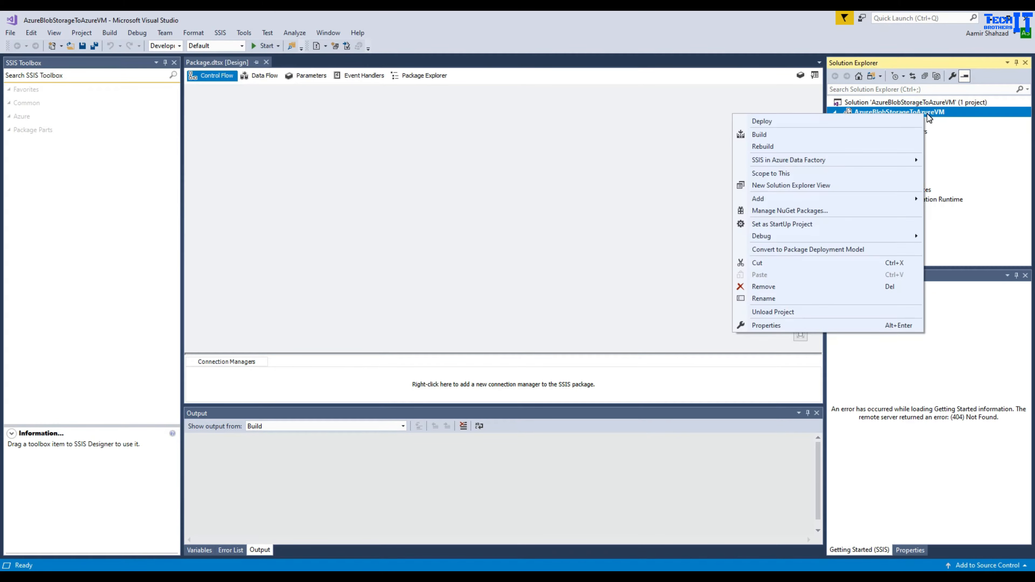
click(824, 325)
click(697, 314)
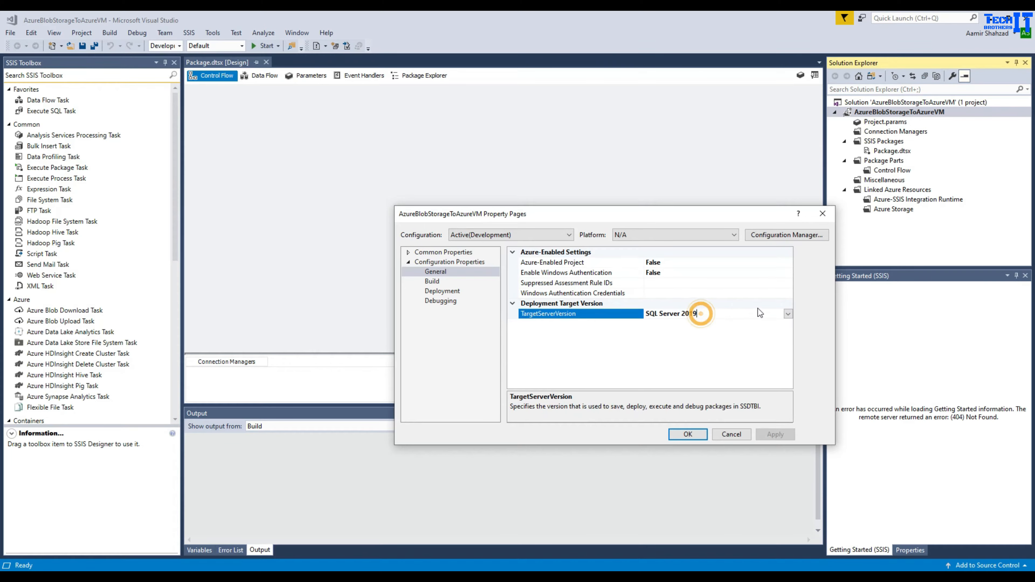
click(787, 313)
click(695, 353)
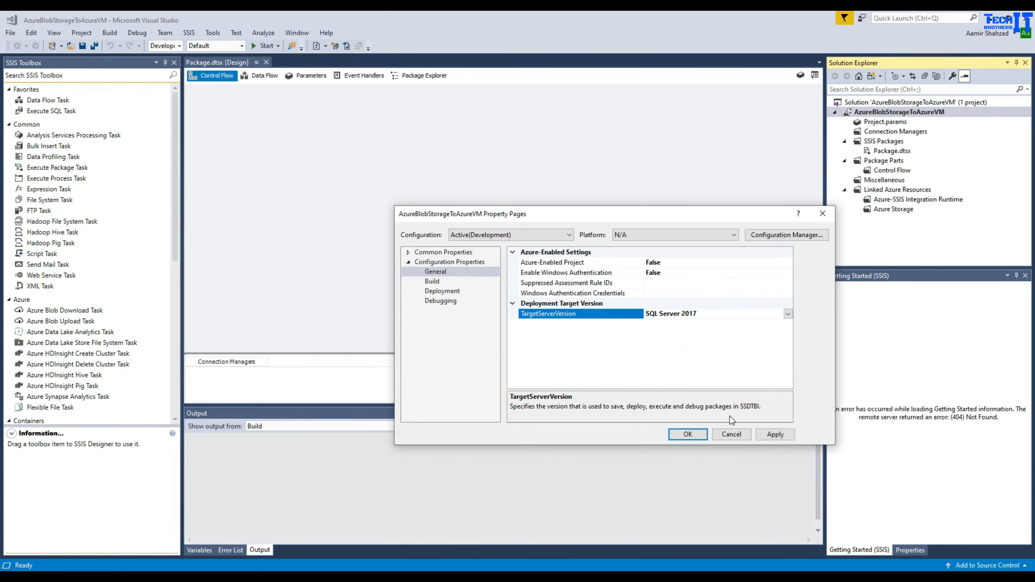
click(768, 434)
click(721, 378)
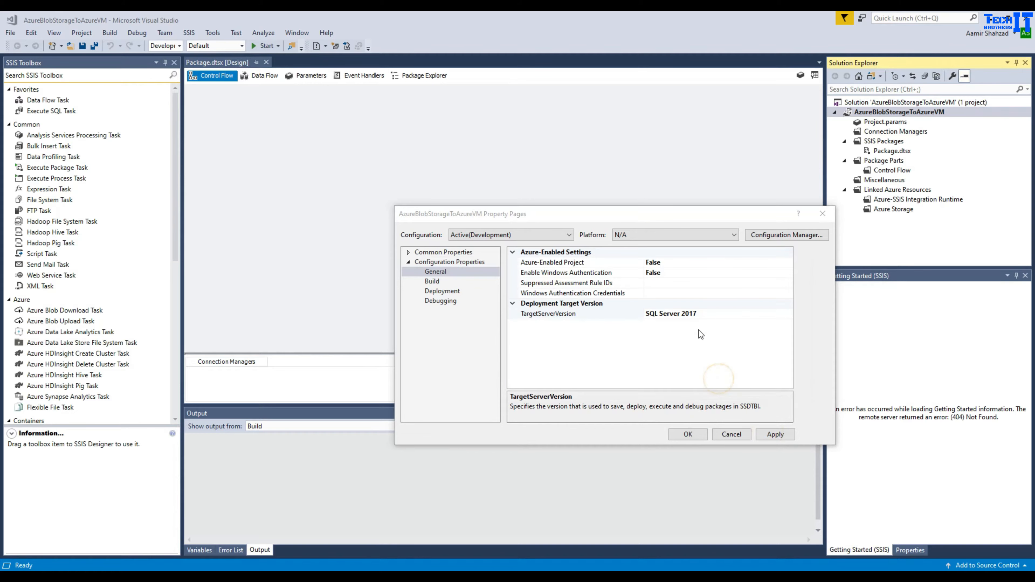
click(618, 373)
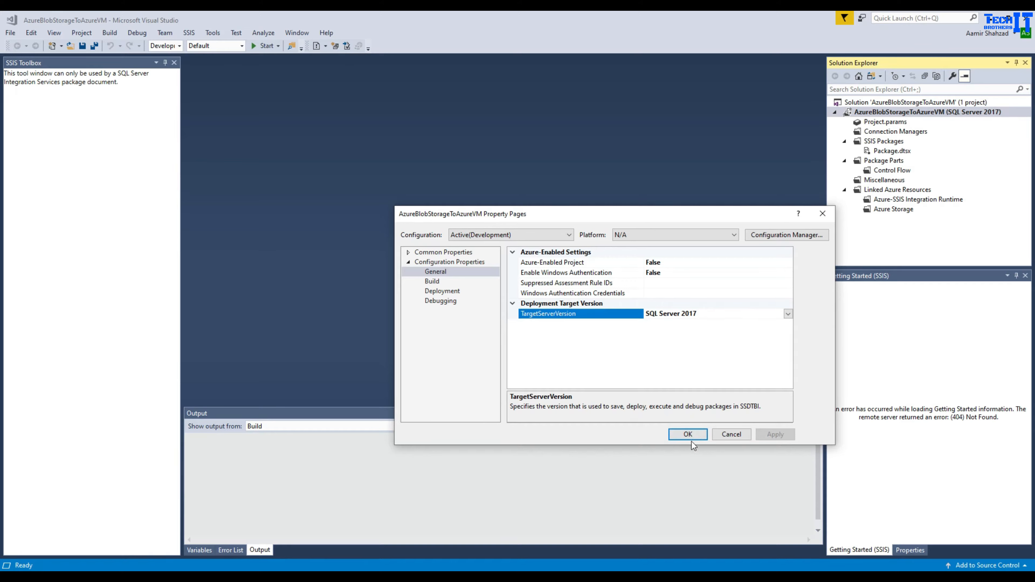
click(688, 434)
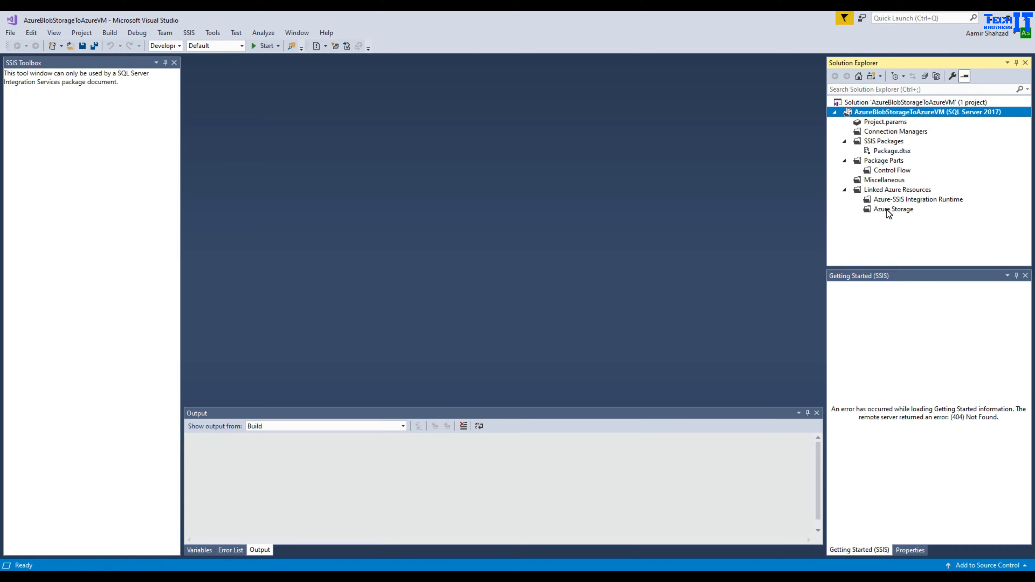
- Rename Package.dtsx to Pkg_AzureBlobToVM.dtsx and drop a Data Flow Task onto the control flow
click(892, 152)
right_click(891, 152)
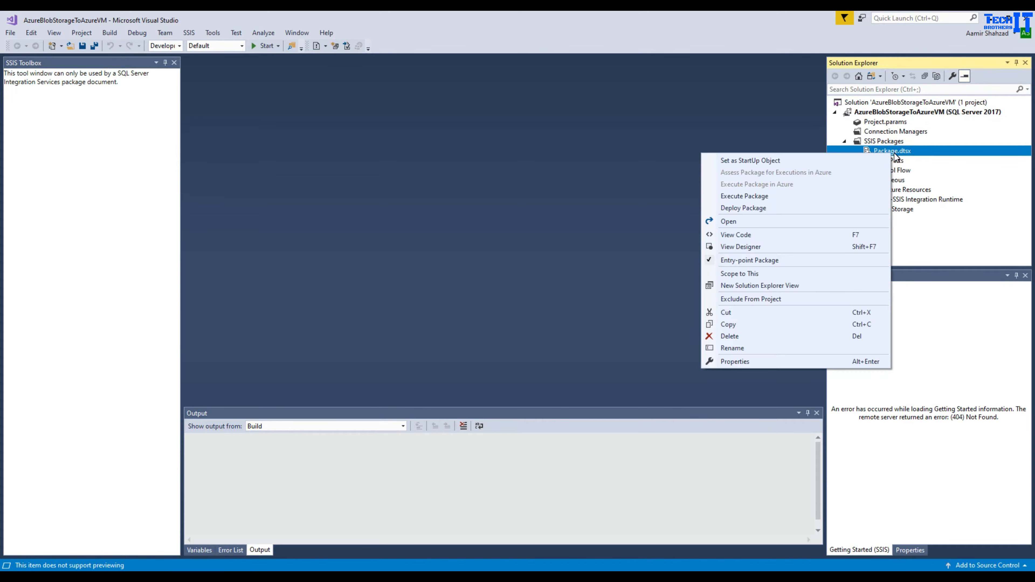
click(732, 348)
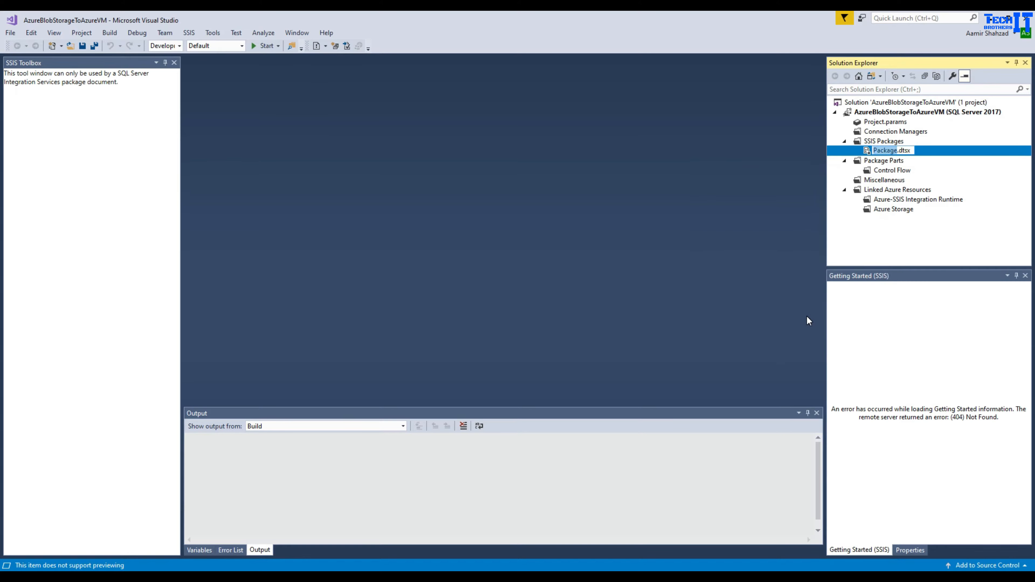
text(Pkg)
text(_File)
key(BackSpace)
key(BackSpace)
key(BackSpace)
key(BackSpace)
text(AzureBlobToVM)
key(Return)
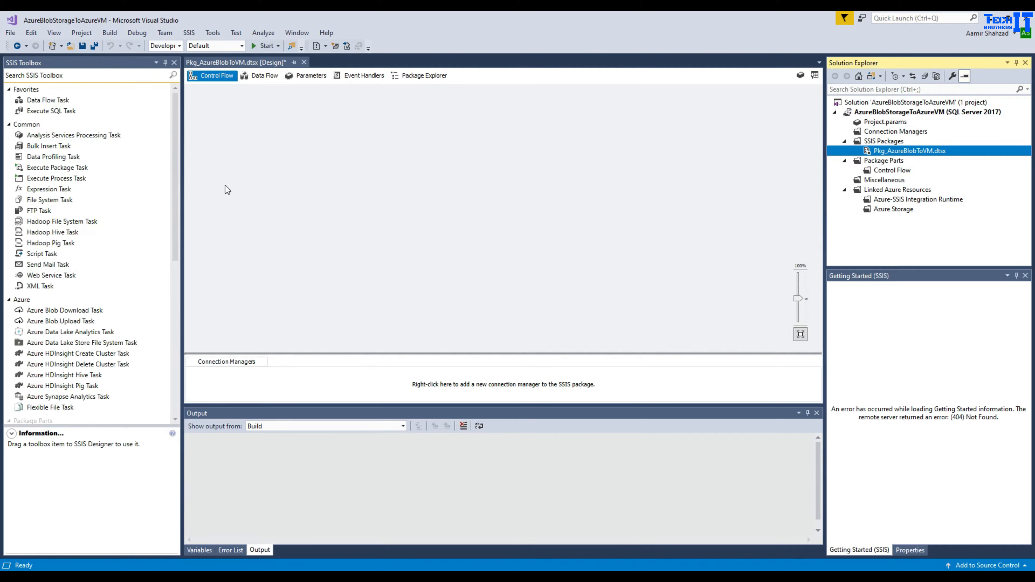
drag(76, 99, 261, 119)
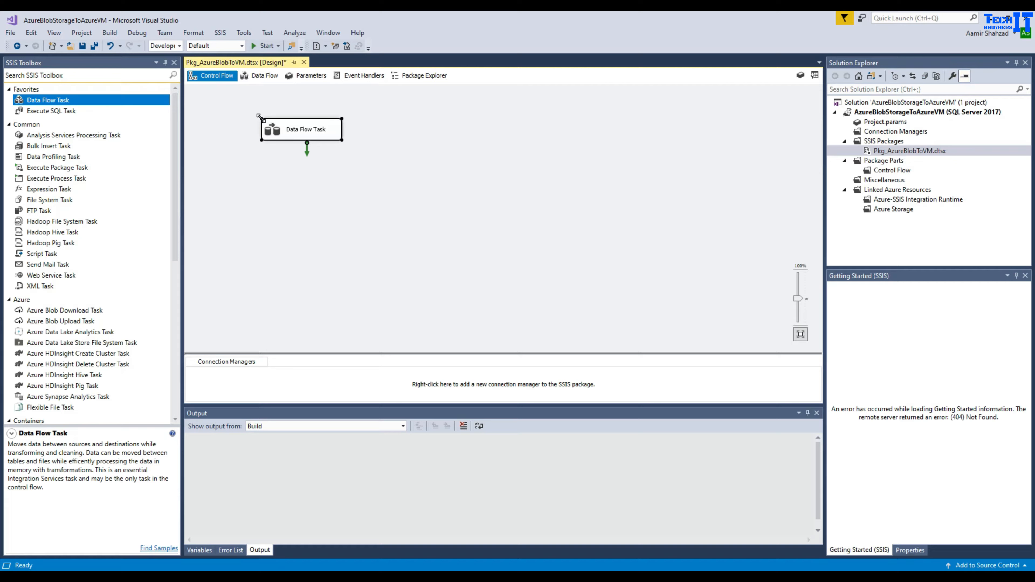
click(363, 153)
- Open the Data Flow Task and place a Flexible File Source from the Azure toolbox section
double_click(302, 131)
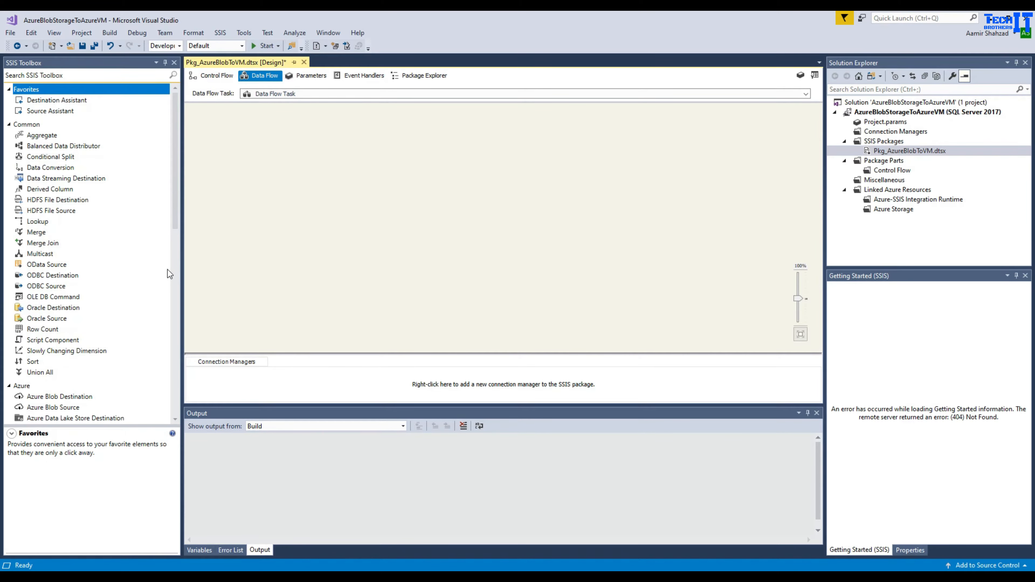
scroll(157, 258, down, 4)
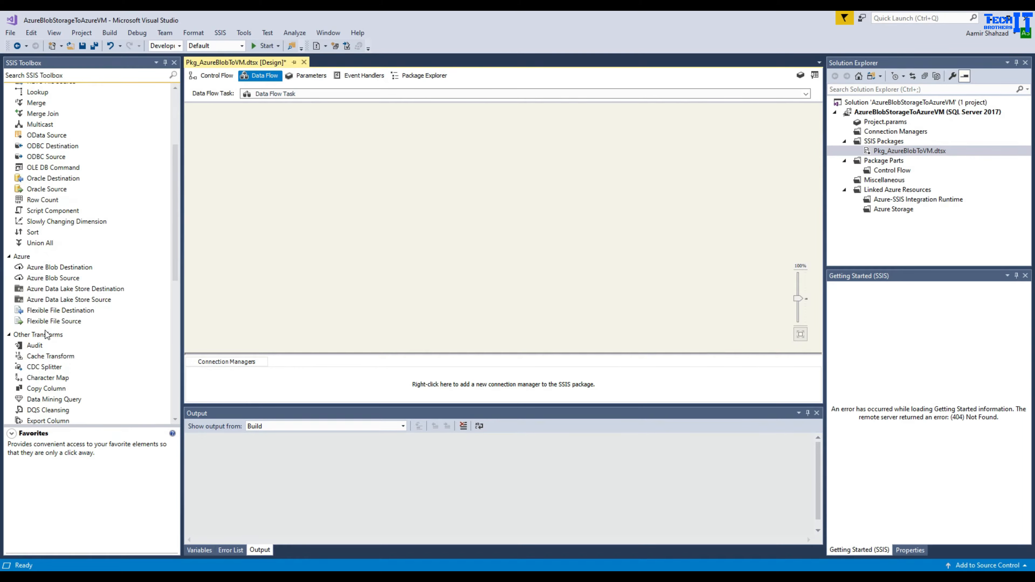
click(46, 323)
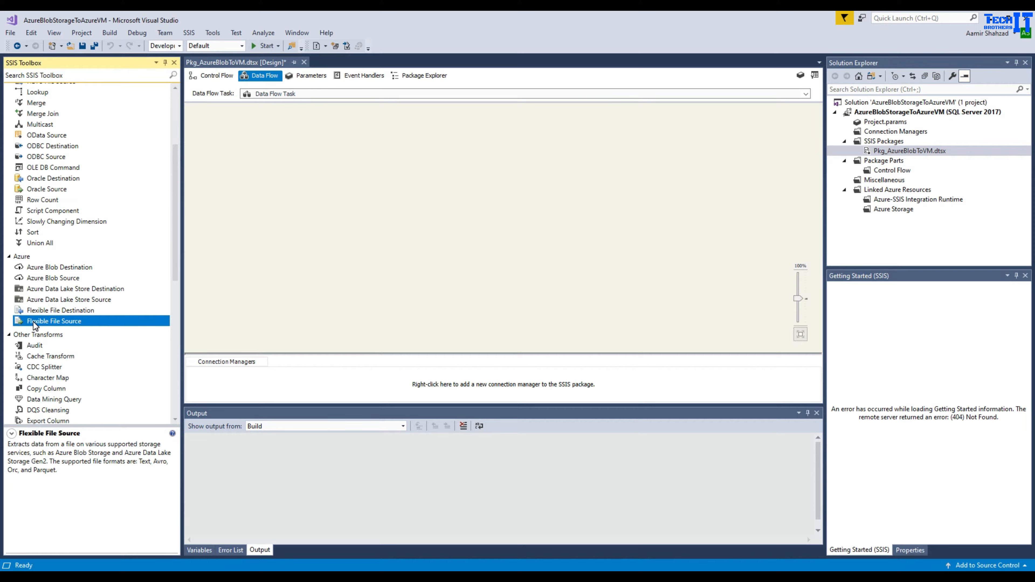
drag(34, 325, 291, 143)
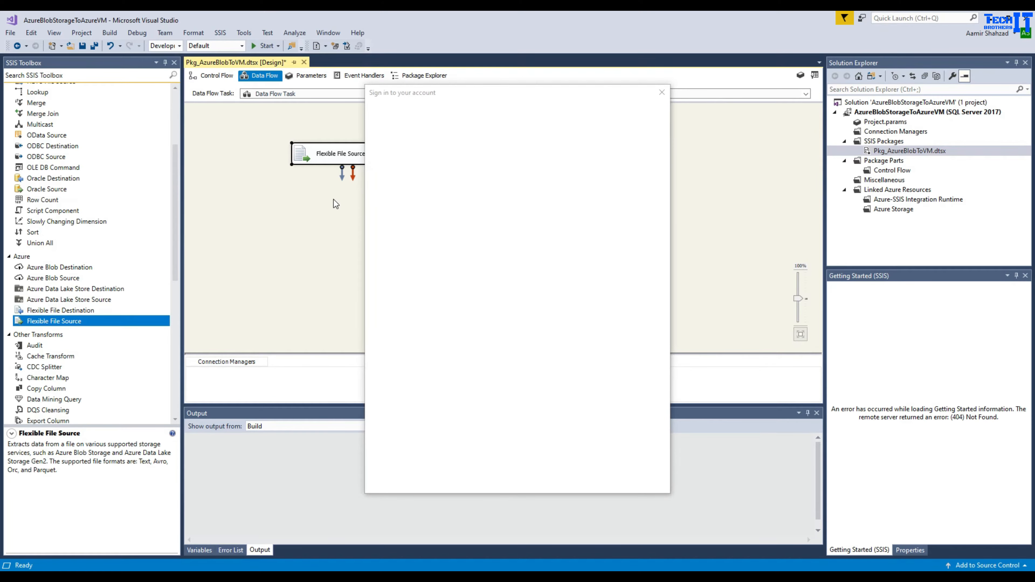
click(661, 93)
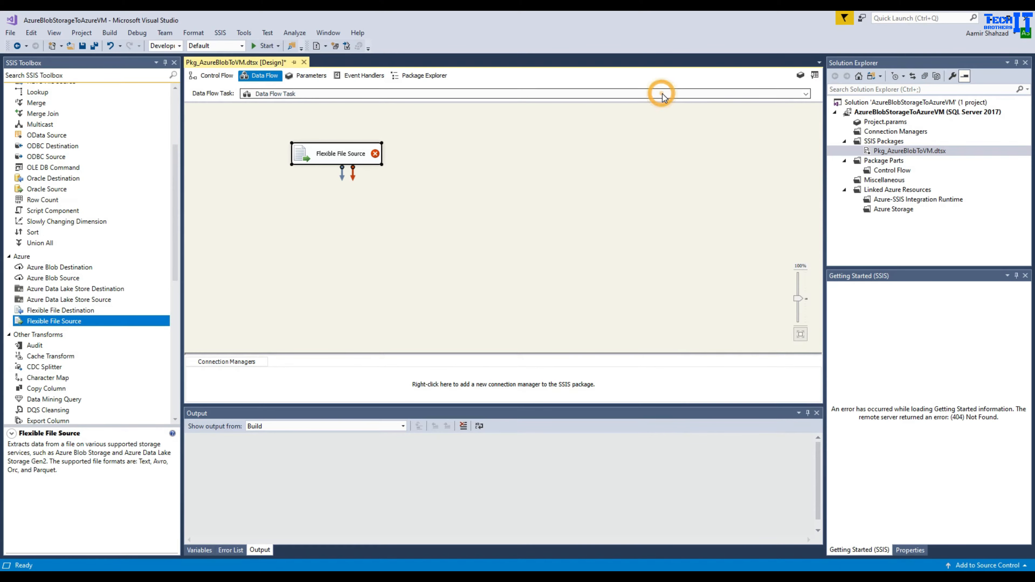
click(425, 212)
- Start a new Blob Storage connection manager from the Flexible File Source with AccessKey authentication
double_click(339, 153)
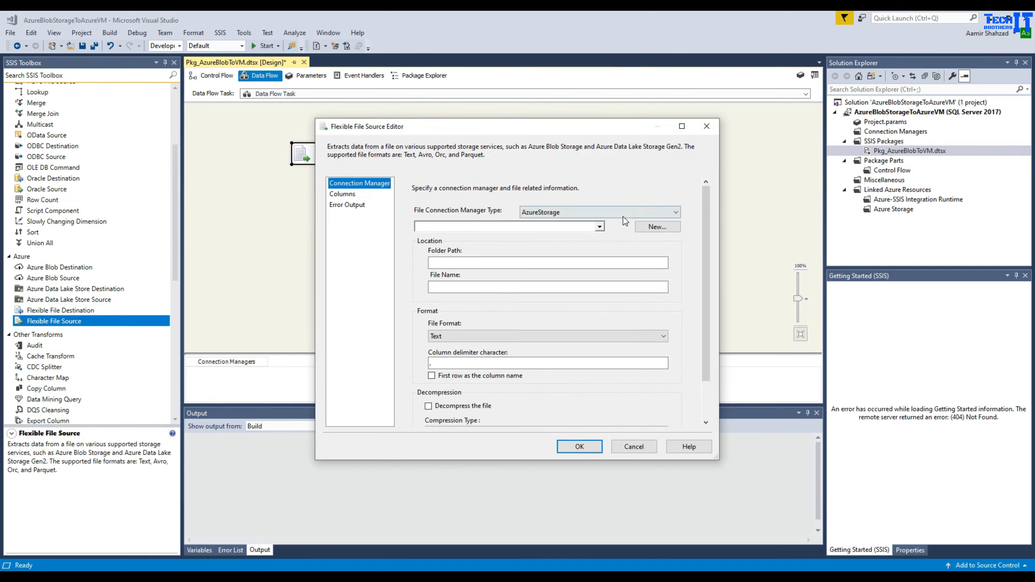
click(645, 228)
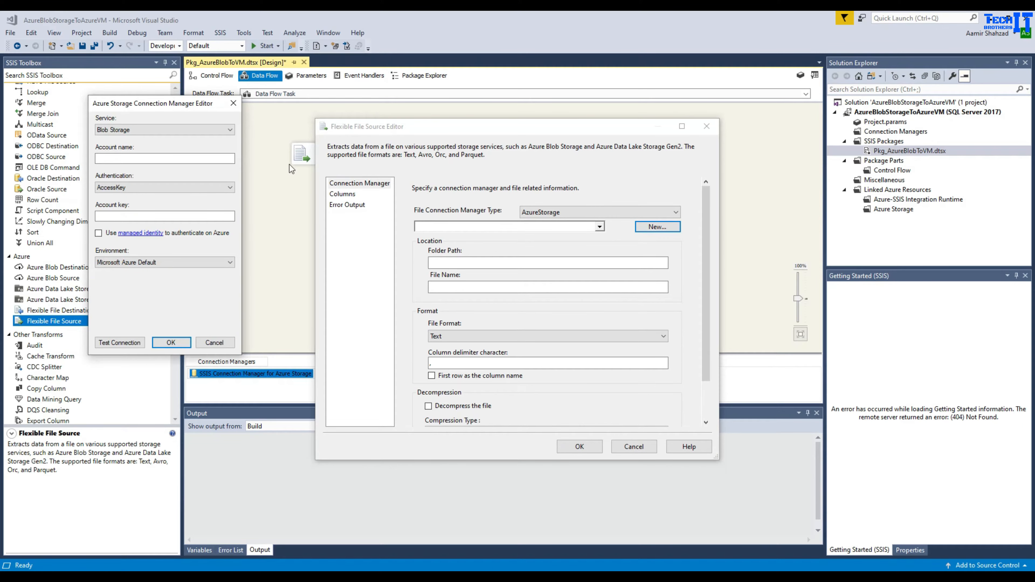
click(173, 160)
click(132, 186)
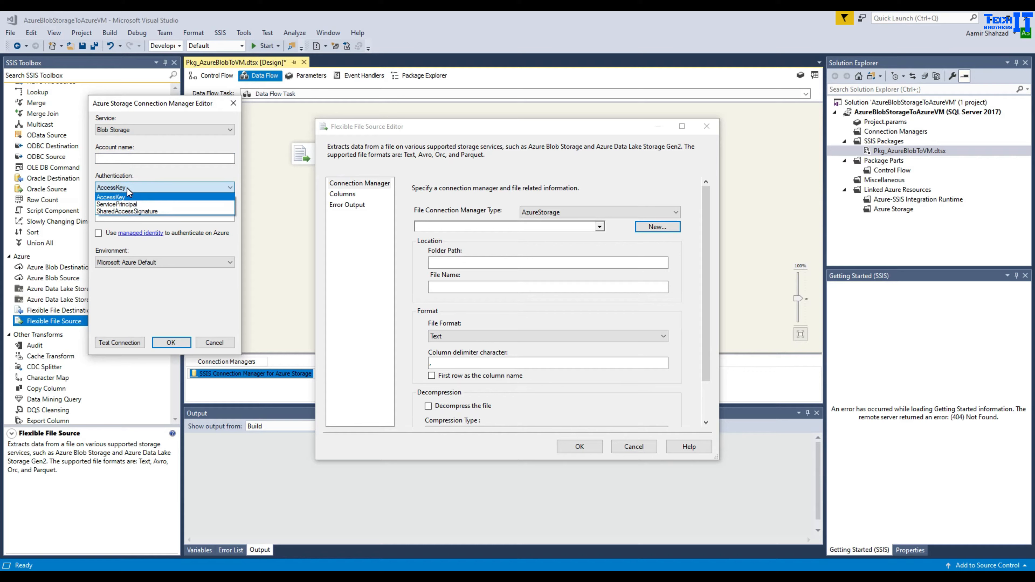
click(129, 198)
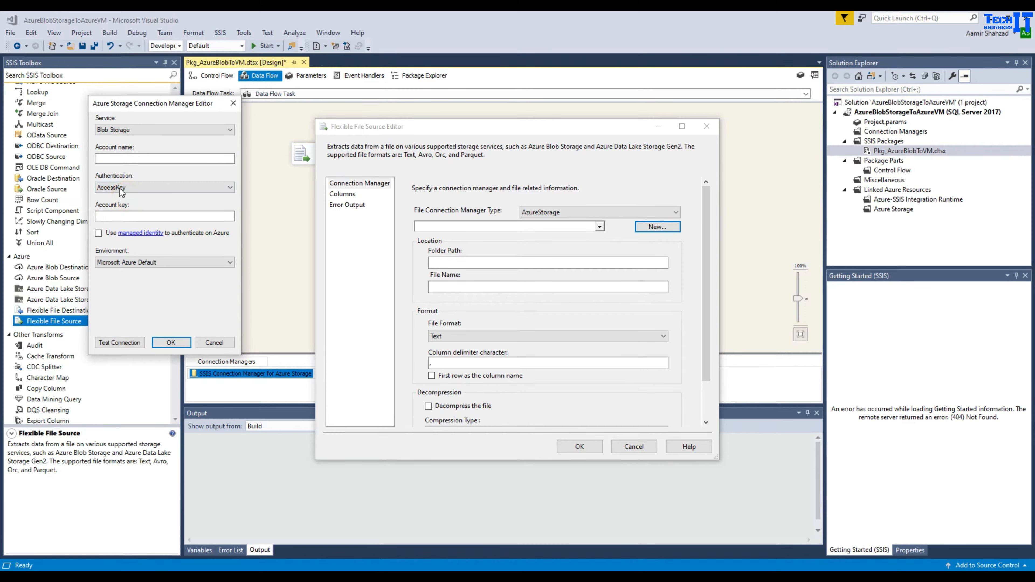
click(137, 159)
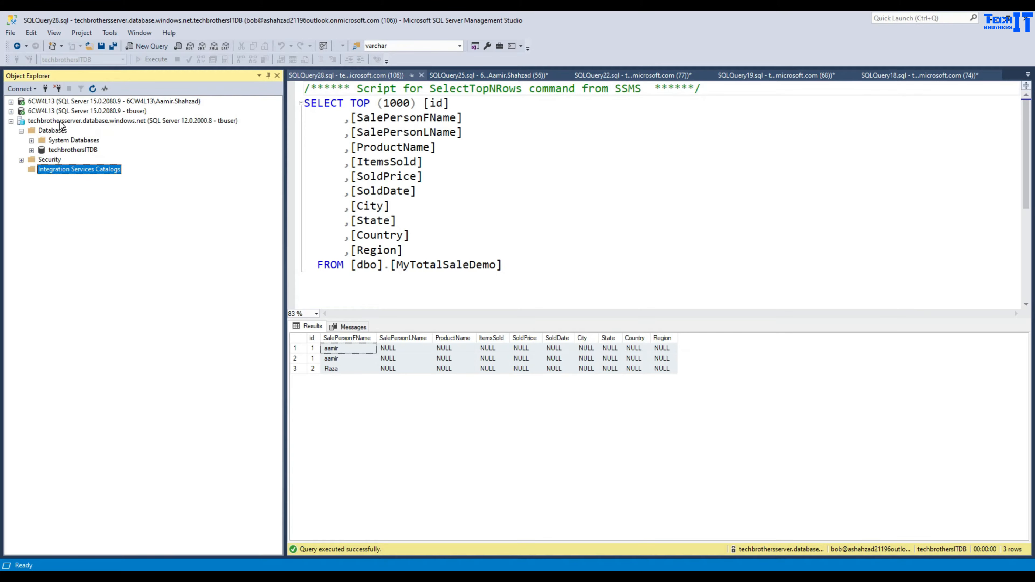
- Refresh the Azure server's databases to show SSISDB, then return to the techbrothersserver browser tab
click(59, 121)
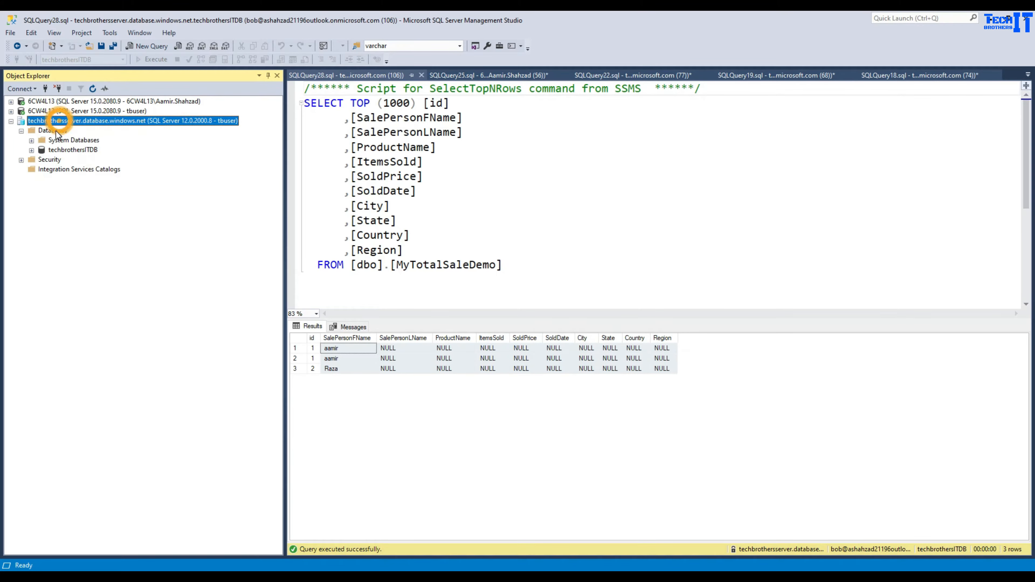
click(56, 131)
click(94, 90)
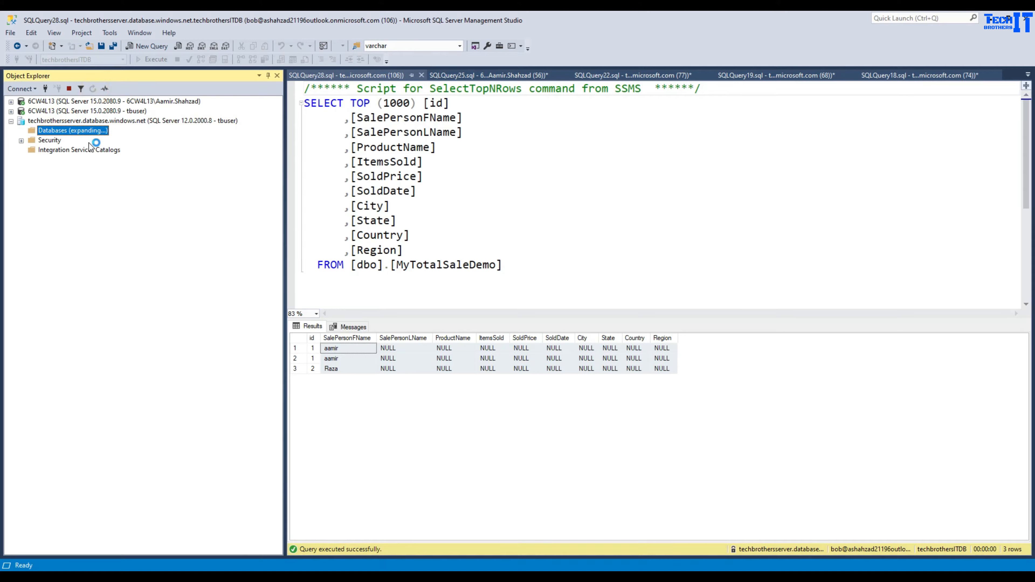
click(58, 150)
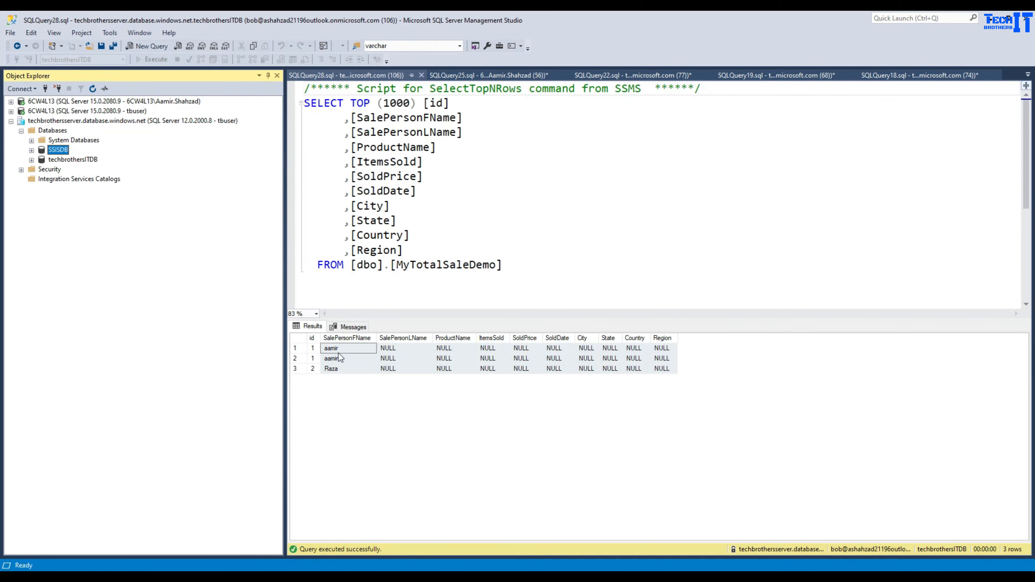
click(641, 575)
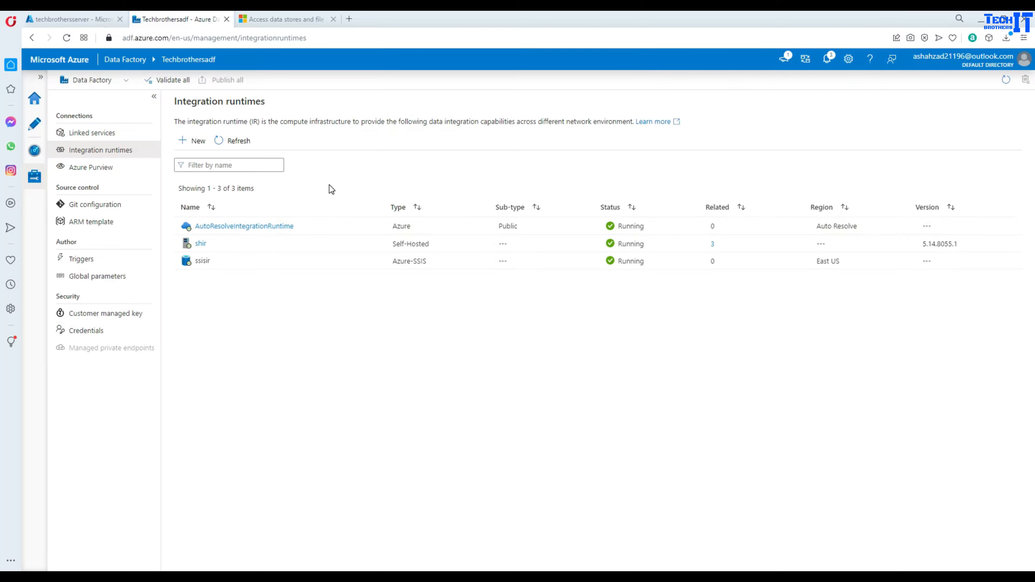
click(73, 20)
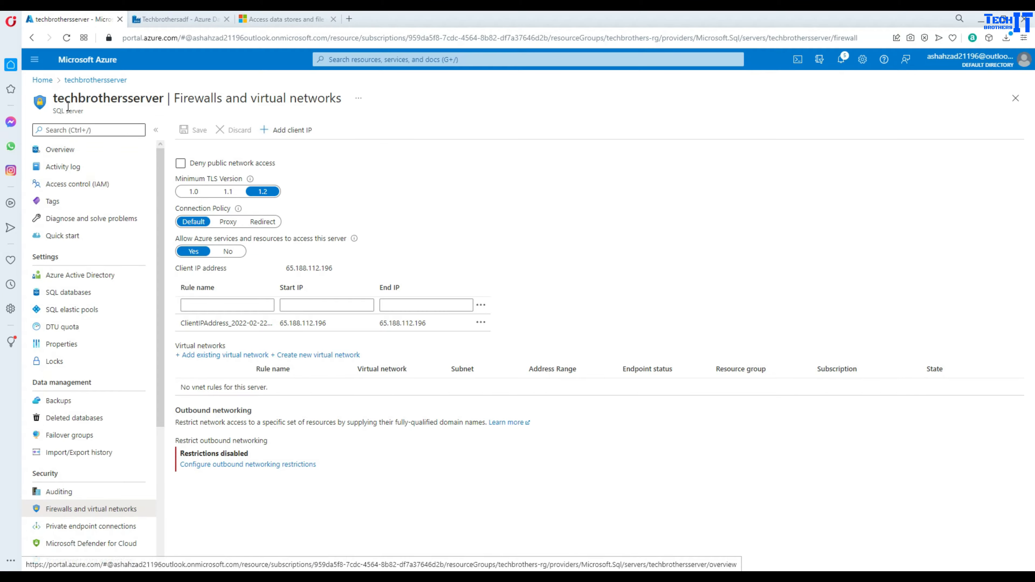
- Open the techbrothersstorage account and try pasting its name, undoing the wrongly pasted address
click(84, 81)
click(42, 80)
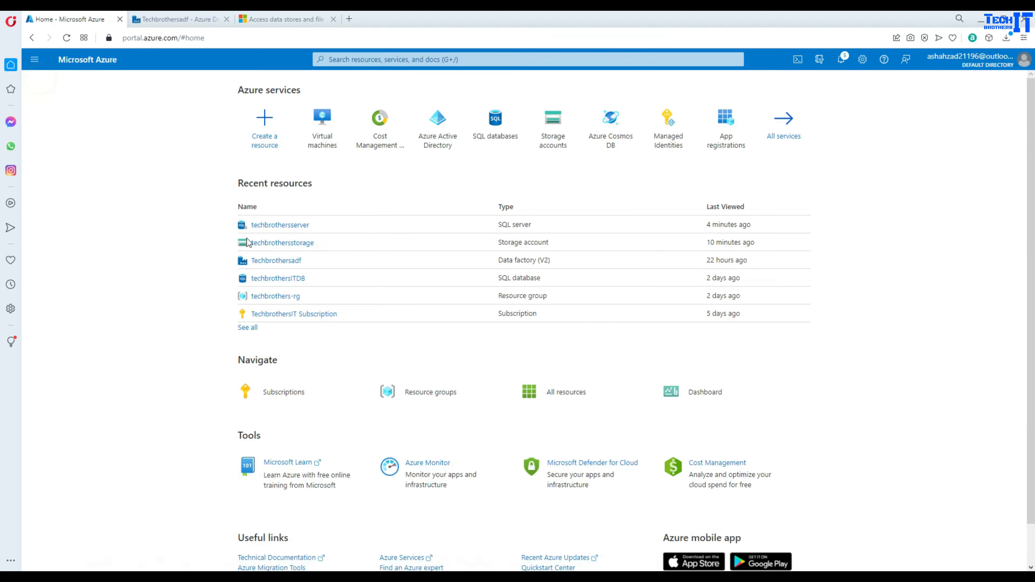
click(283, 243)
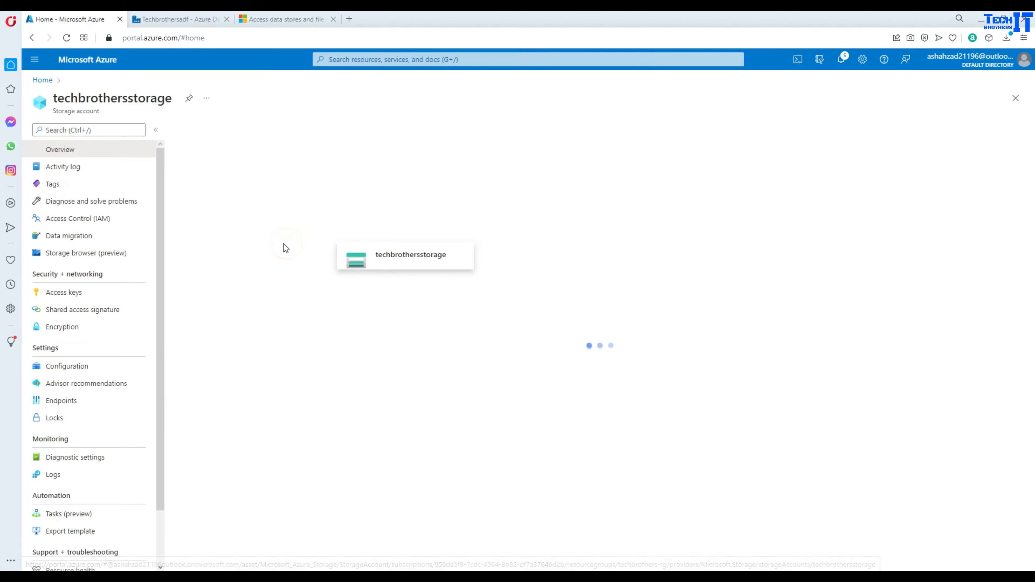
double_click(142, 101)
right_click(147, 101)
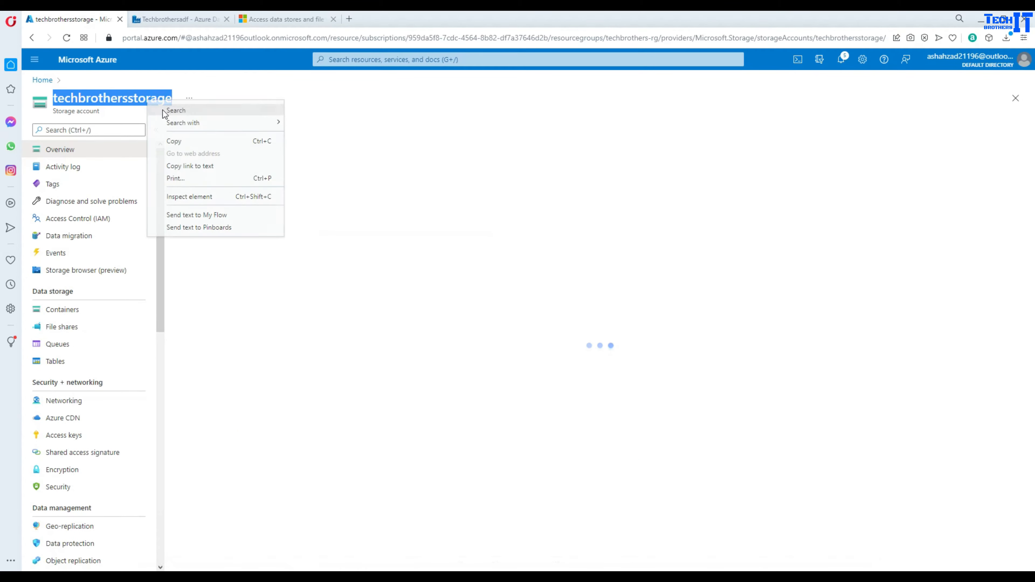
click(182, 142)
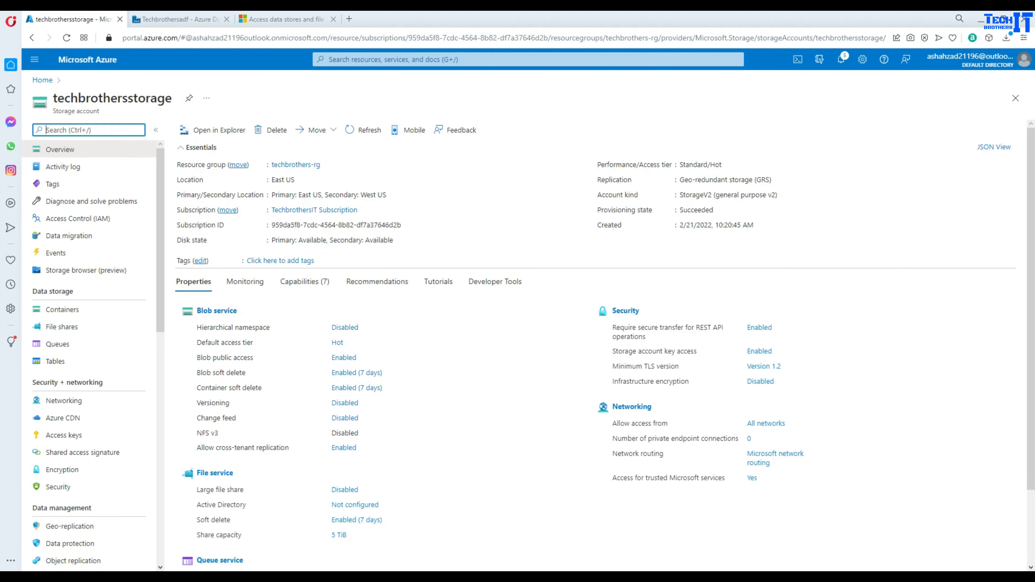
click(407, 576)
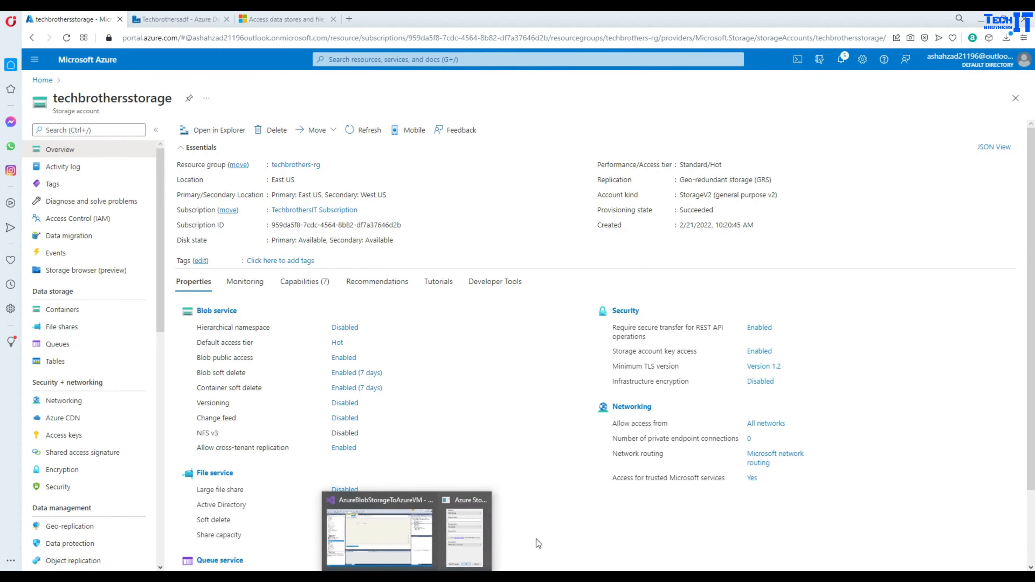
click(454, 526)
click(193, 162)
key(ctrl+v)
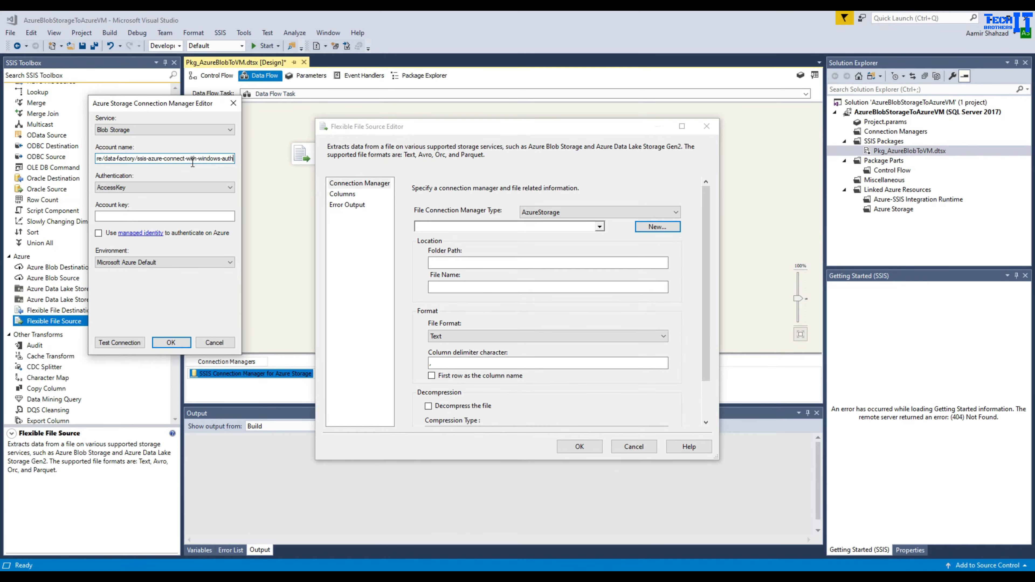
key(ctrl+z)
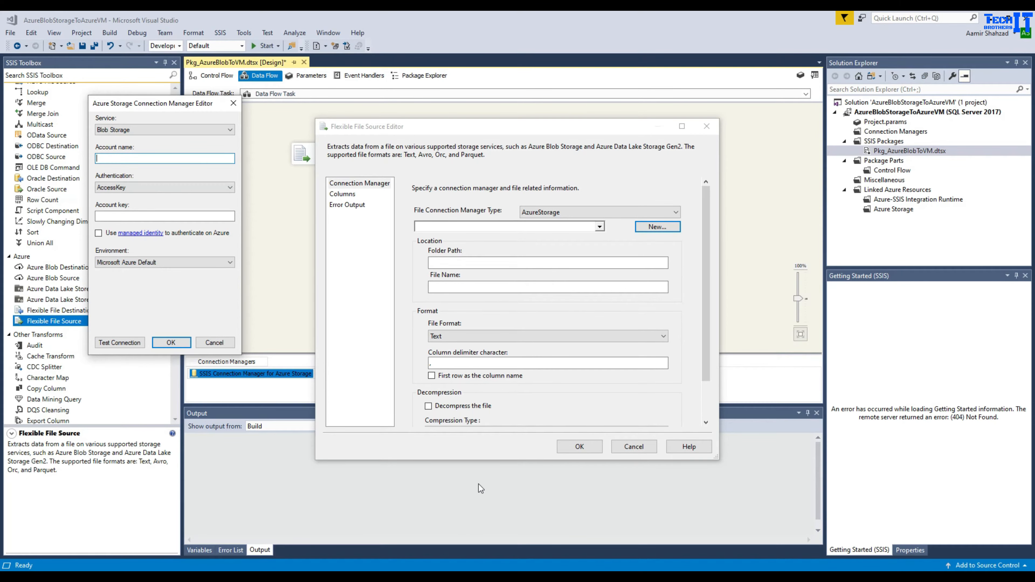
- Copy the account name again and paste techbrothersstorage into the Account name field
click(611, 576)
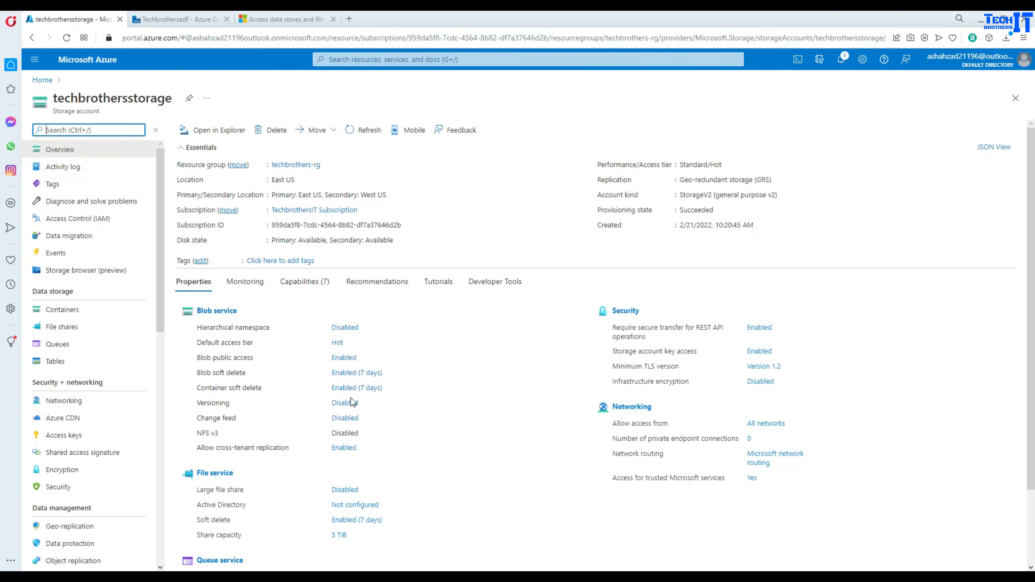
drag(171, 101, 54, 100)
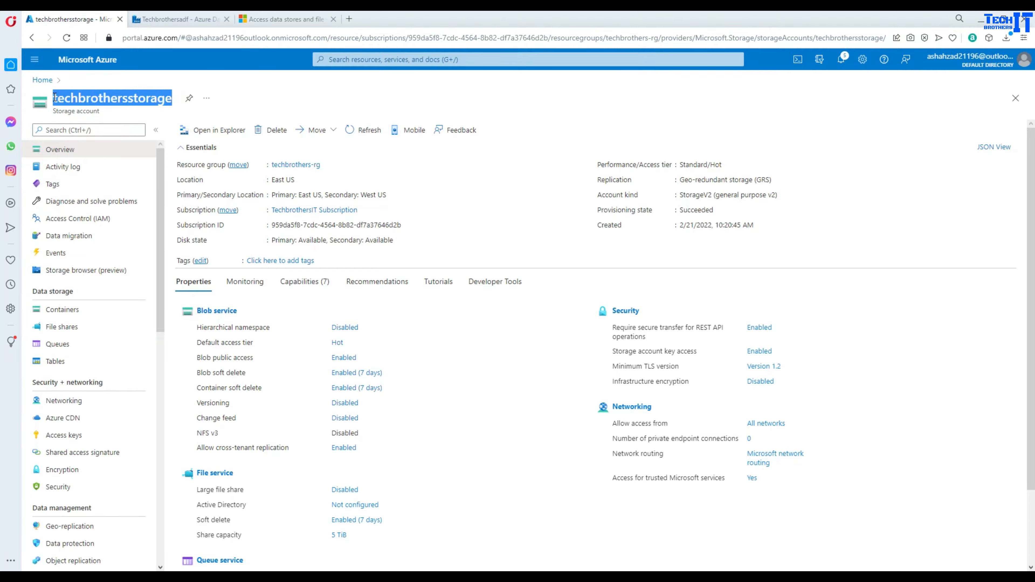
right_click(61, 98)
click(87, 138)
key(alt+Tab)
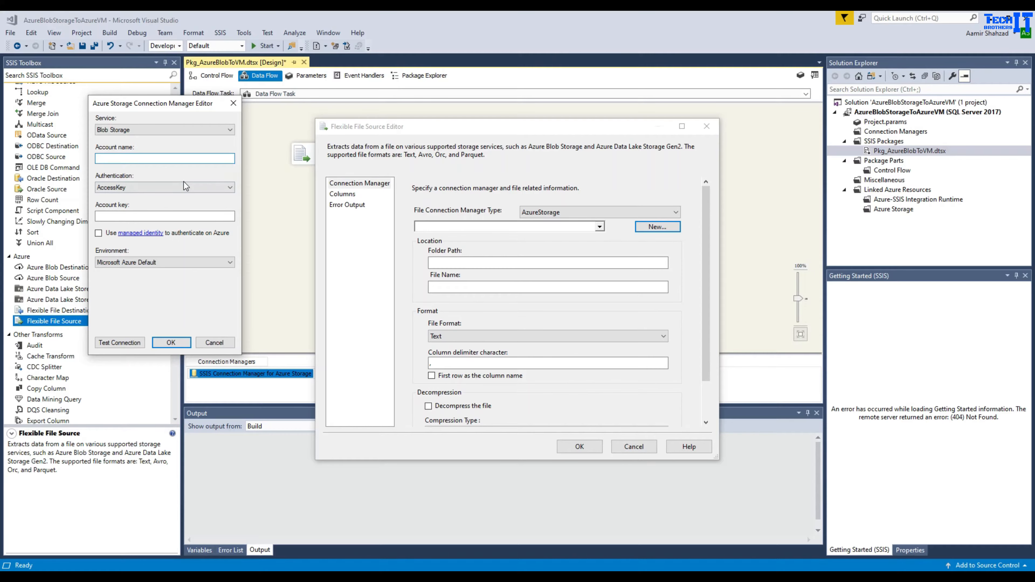
click(169, 157)
key(ctrl+v)
click(132, 215)
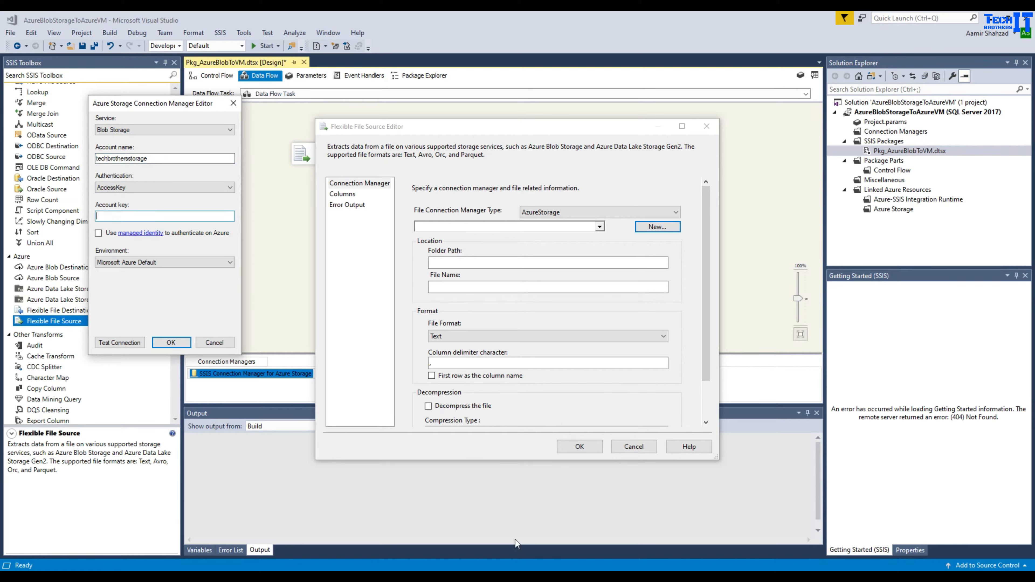
- Reveal the storage account's access keys and copy key1
mouse_move(536, 578)
click(535, 537)
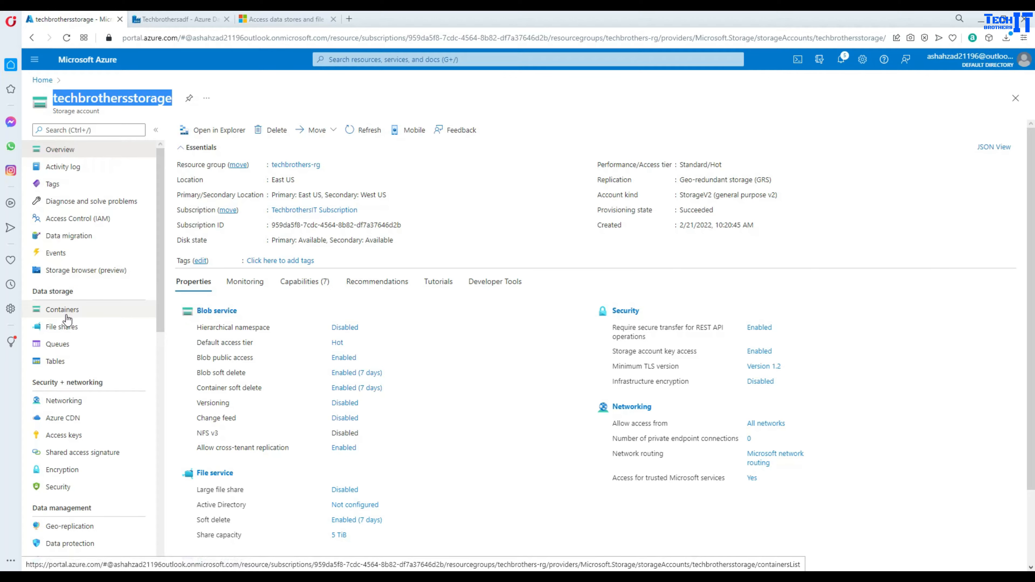
click(69, 435)
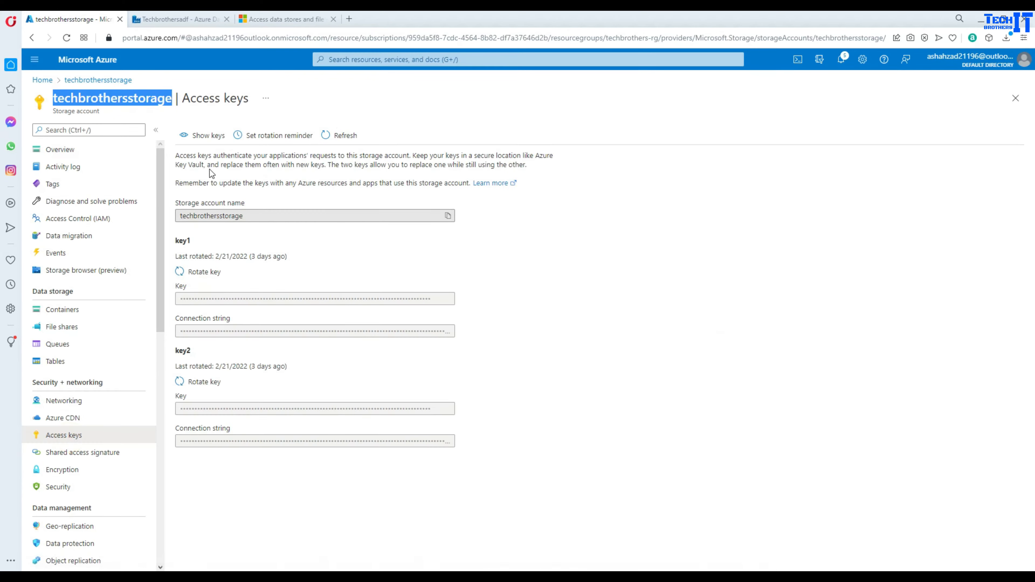
click(195, 136)
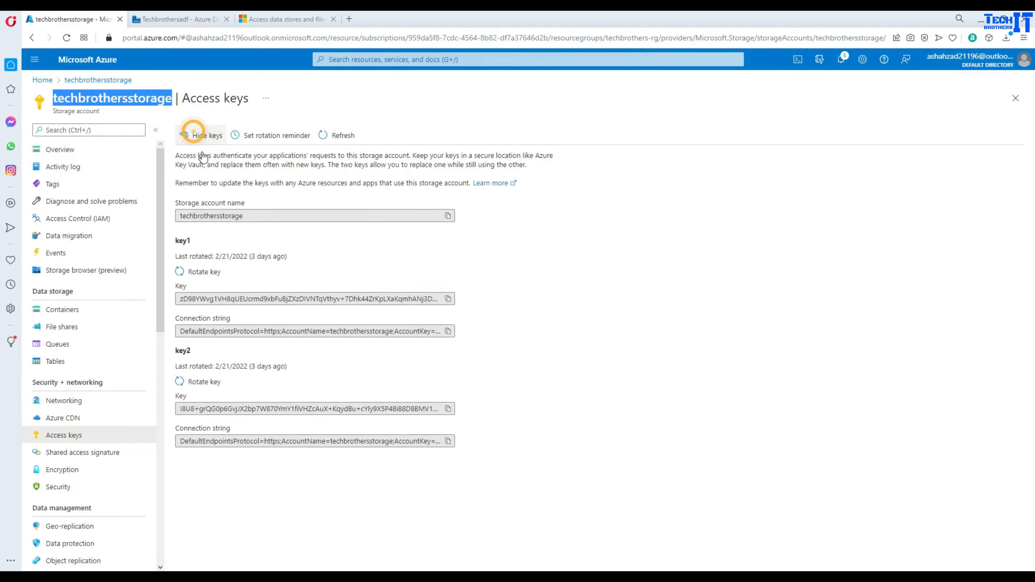
click(448, 300)
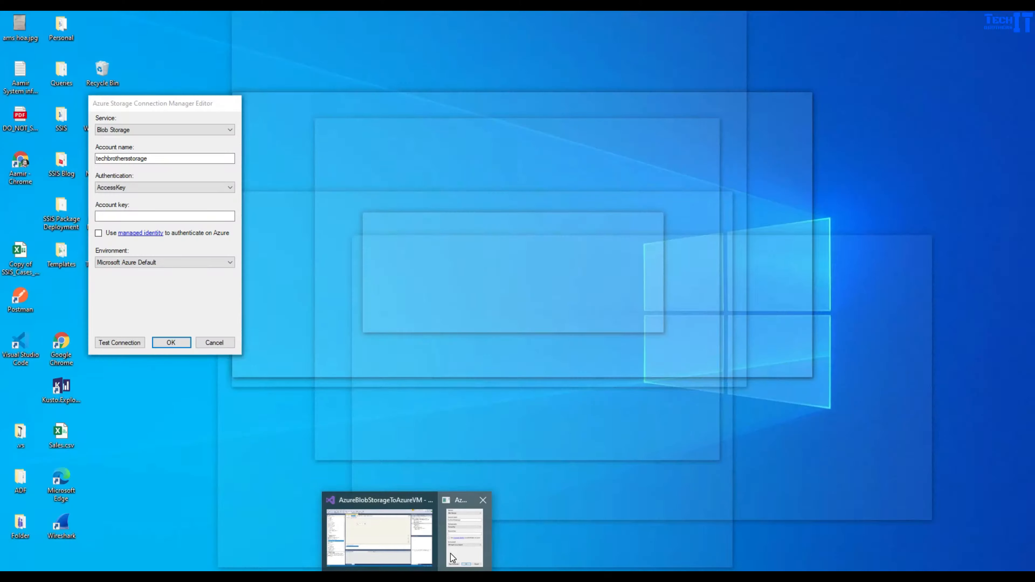
- Paste the key1 access key, test the Azure Storage connection successfully, and save it
click(454, 558)
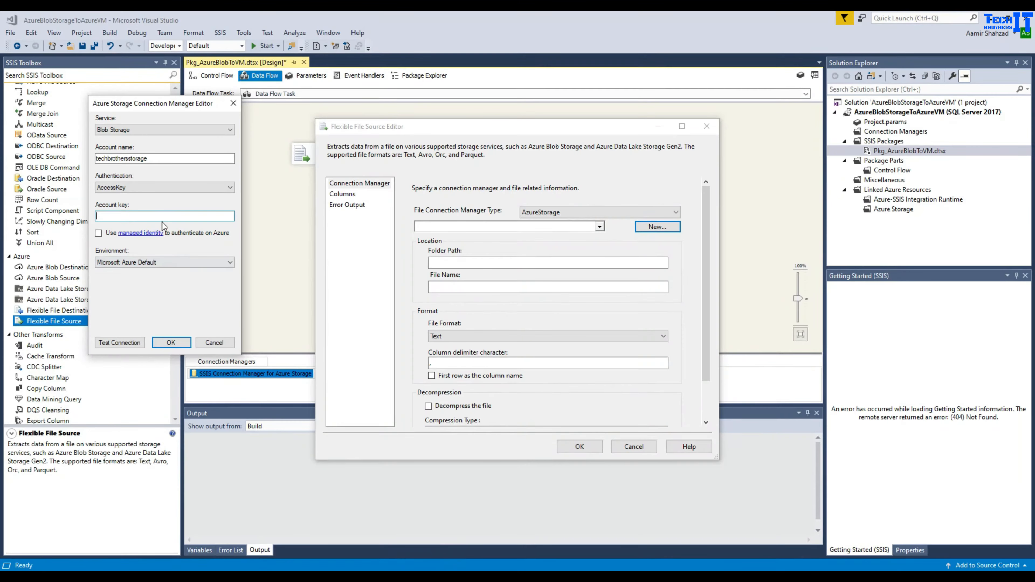
click(162, 217)
key(ctrl+v)
click(124, 344)
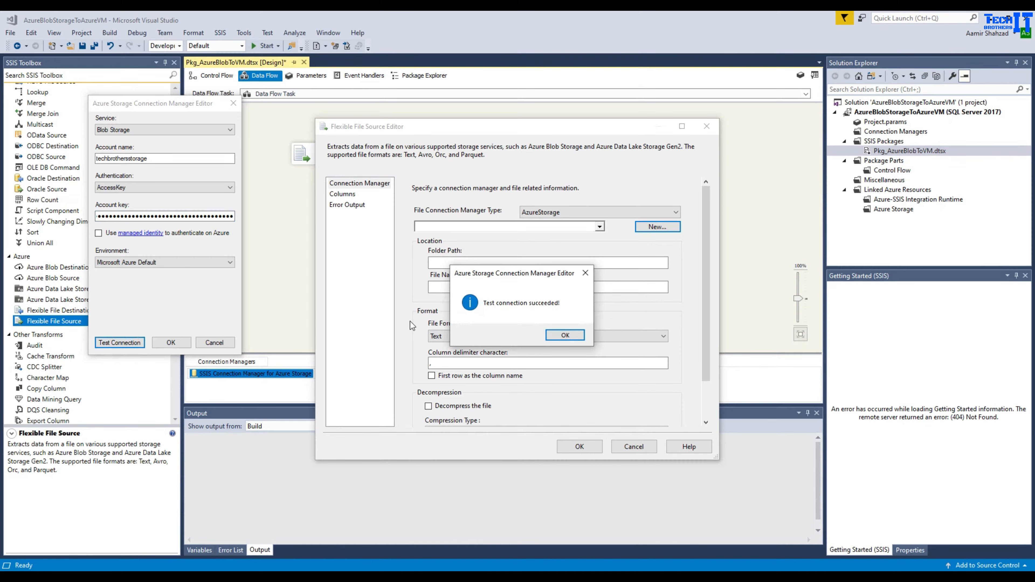
click(567, 335)
click(170, 343)
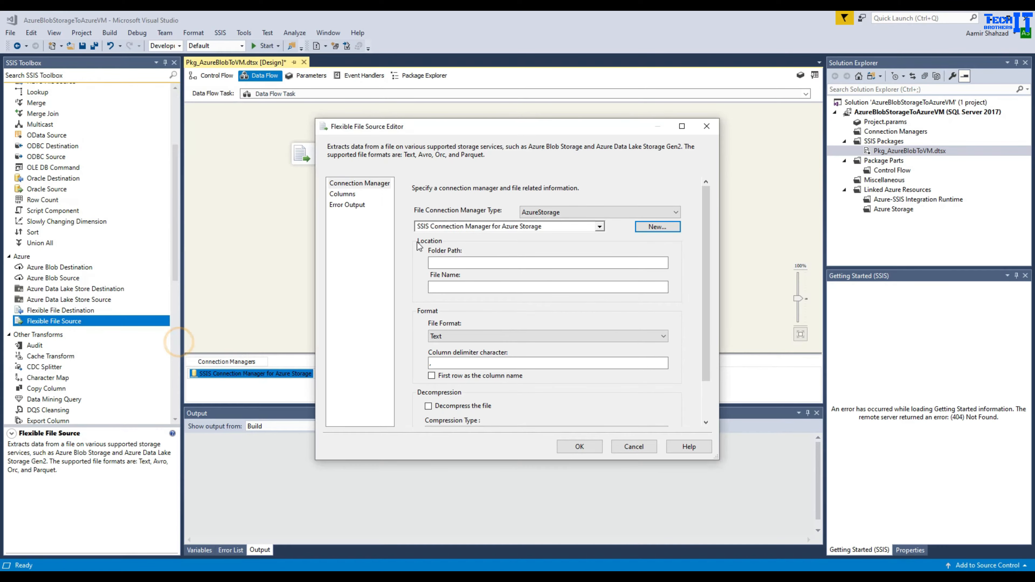
- Set Folder Path to the input container, File Name TotalSale.csv, and first row as column names
click(456, 261)
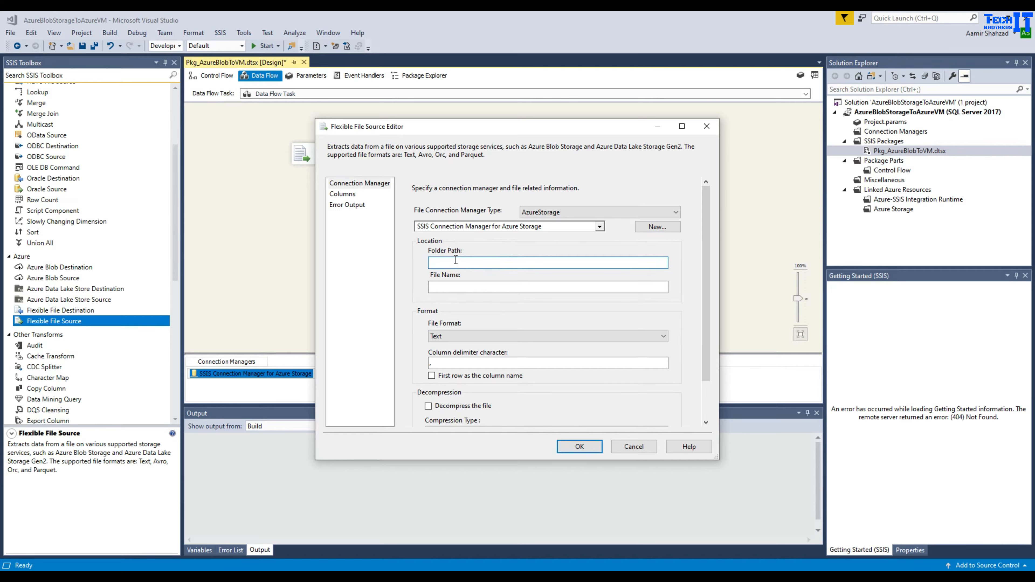
text(input)
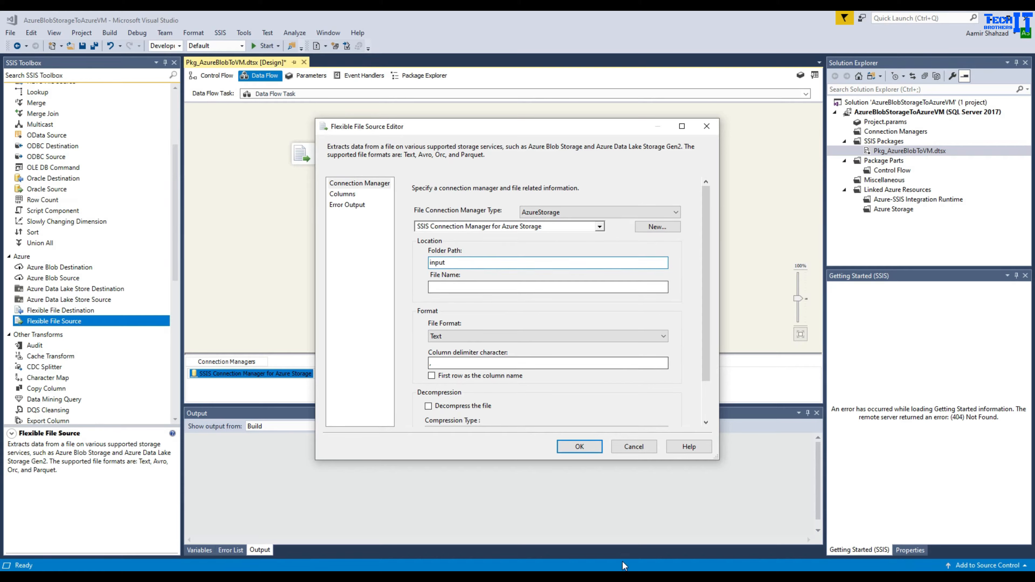
click(636, 579)
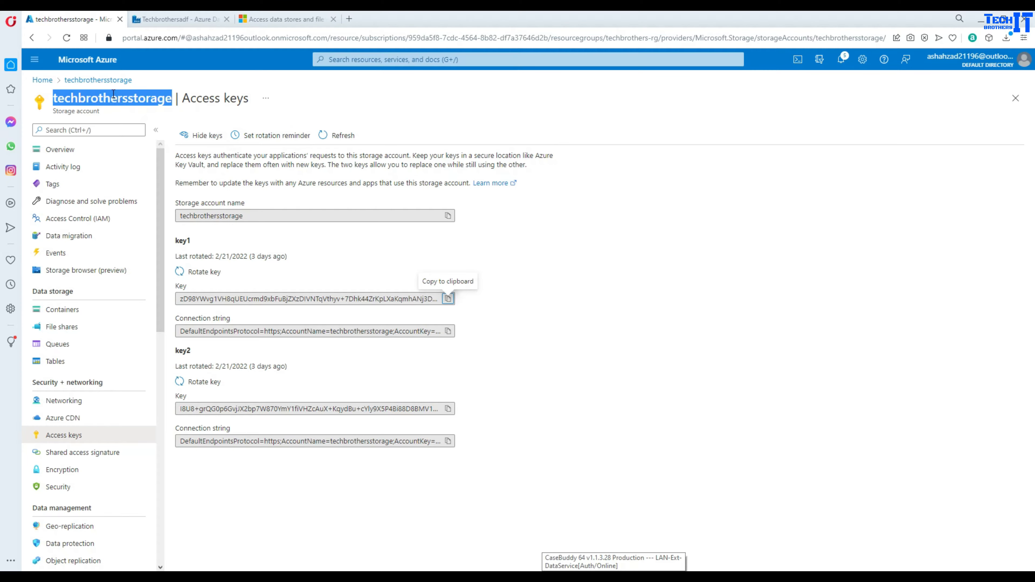
click(108, 80)
click(76, 315)
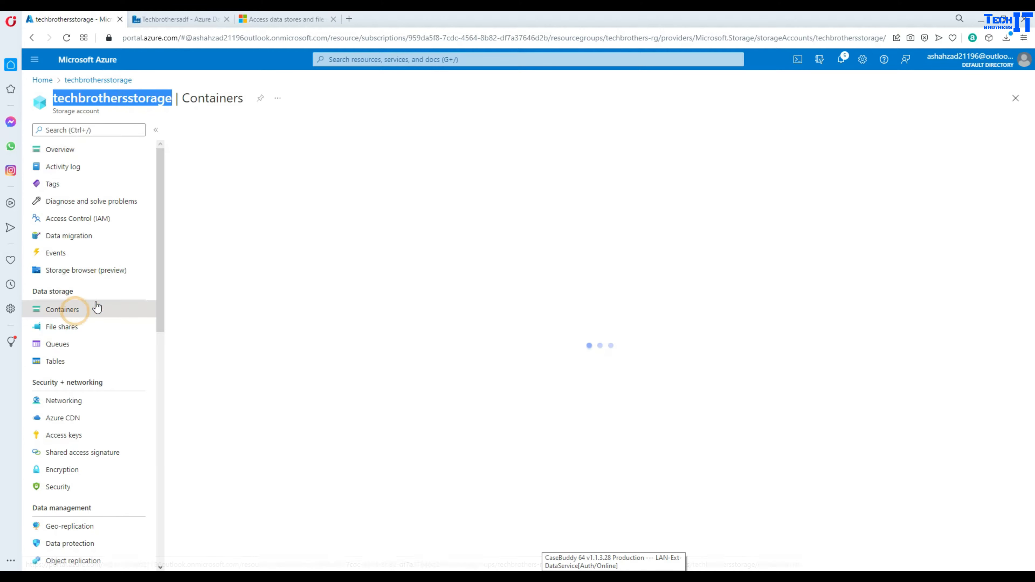
click(213, 216)
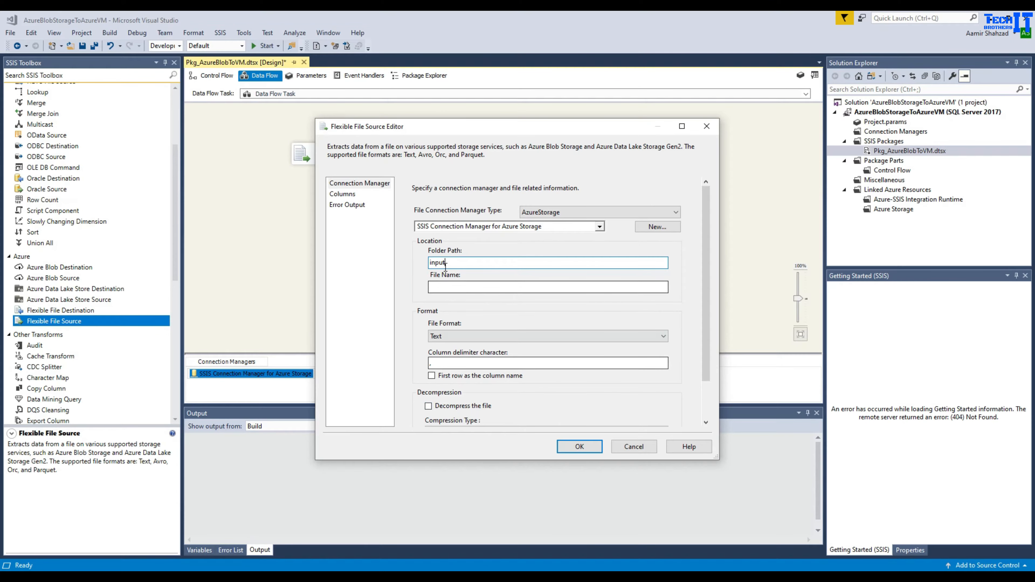
drag(447, 263, 428, 283)
click(454, 287)
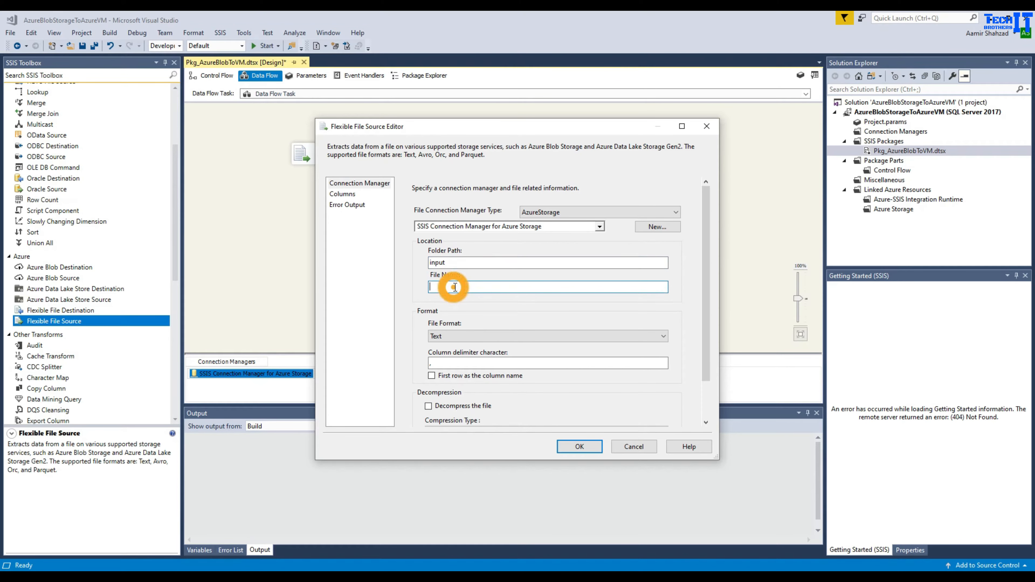
text(Total)
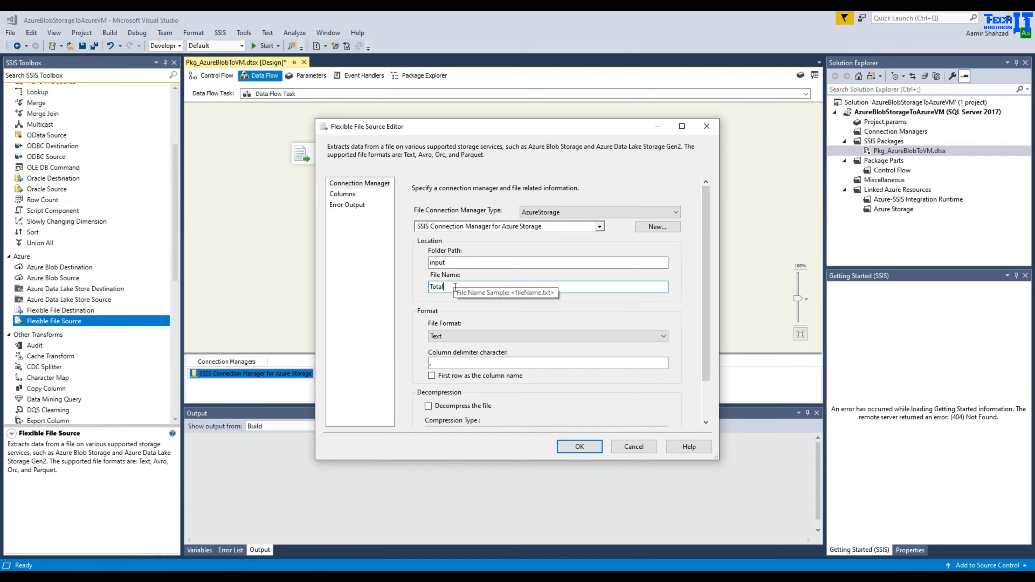
text(Sale.csv)
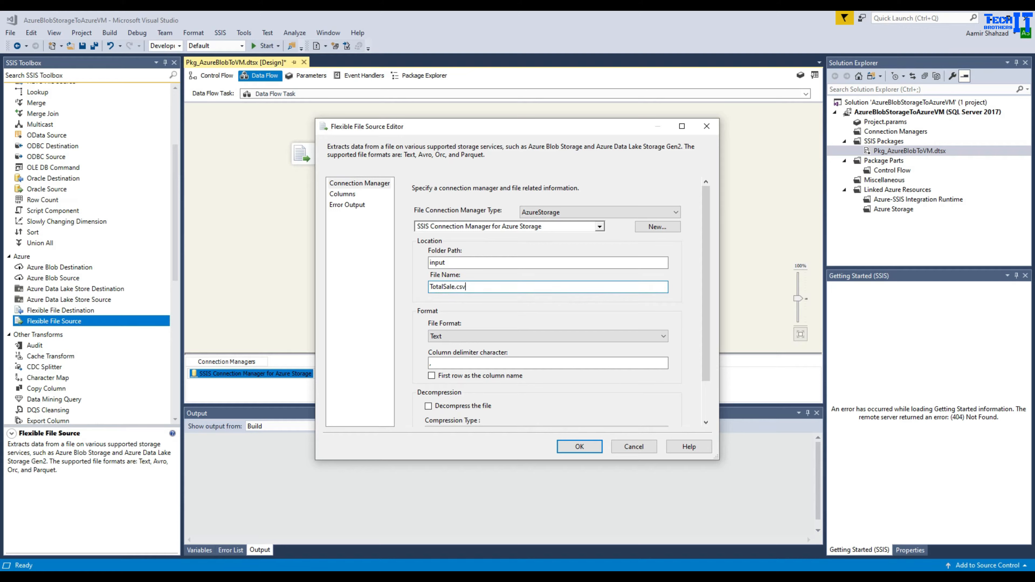
click(432, 376)
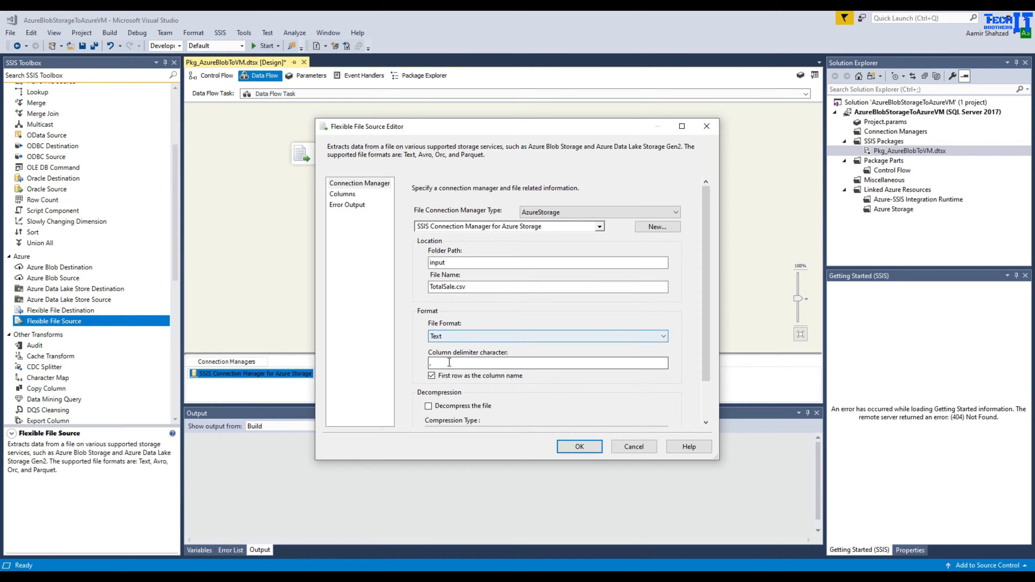
- Keep the comma delimiter and Text format, review the column mappings, and close the source editor
drag(447, 363, 407, 365)
click(468, 363)
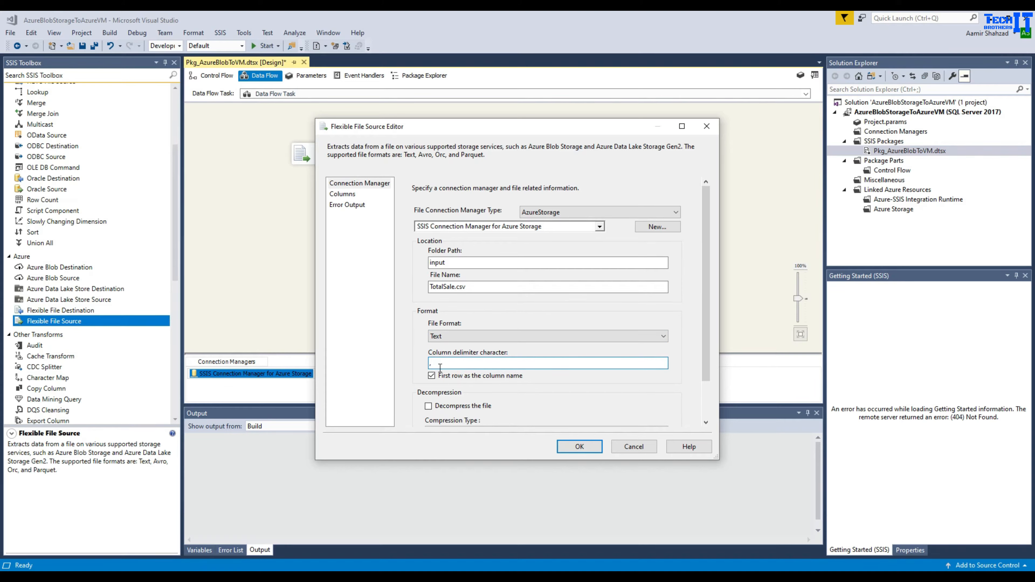
click(455, 337)
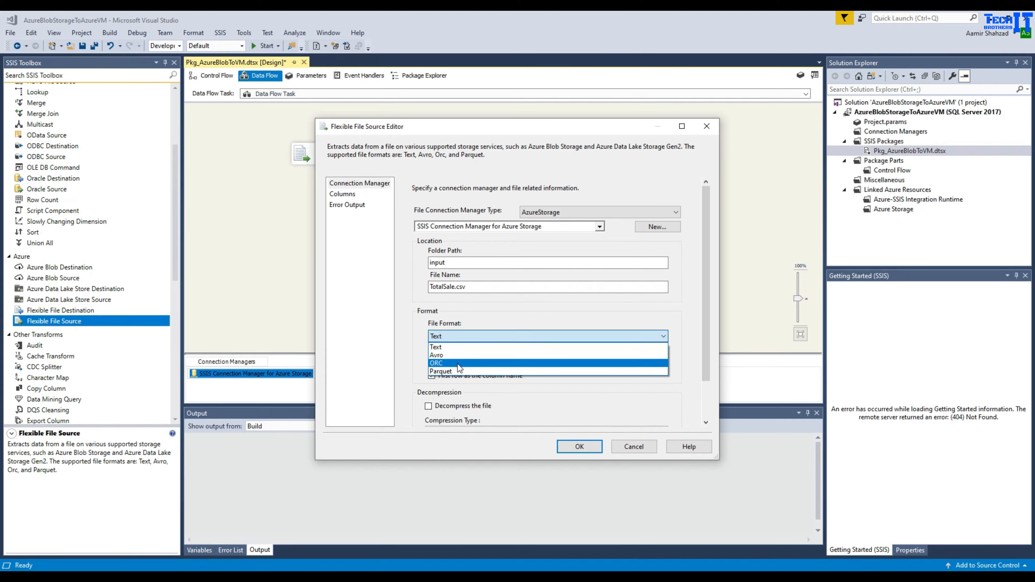
click(446, 347)
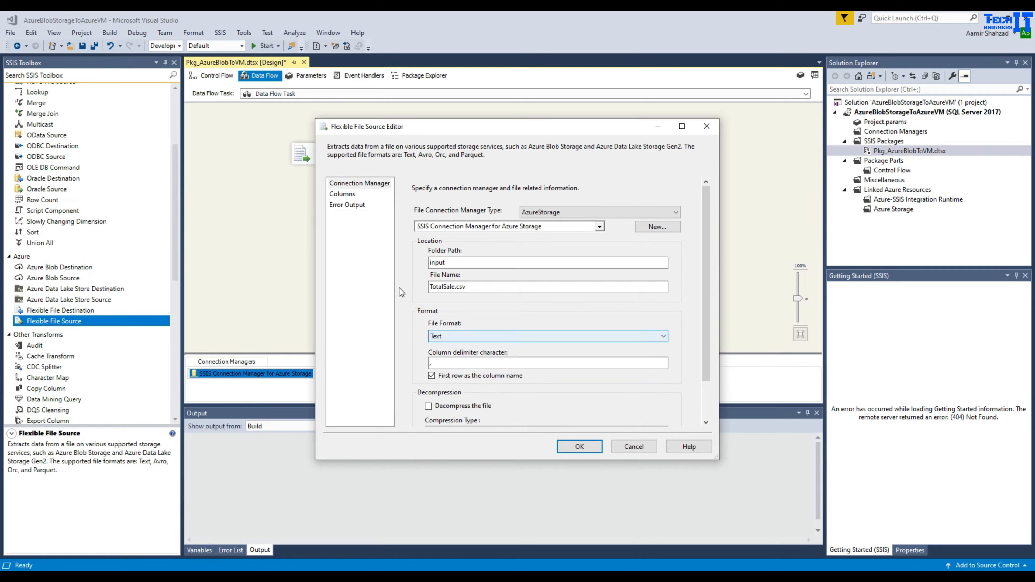
click(344, 194)
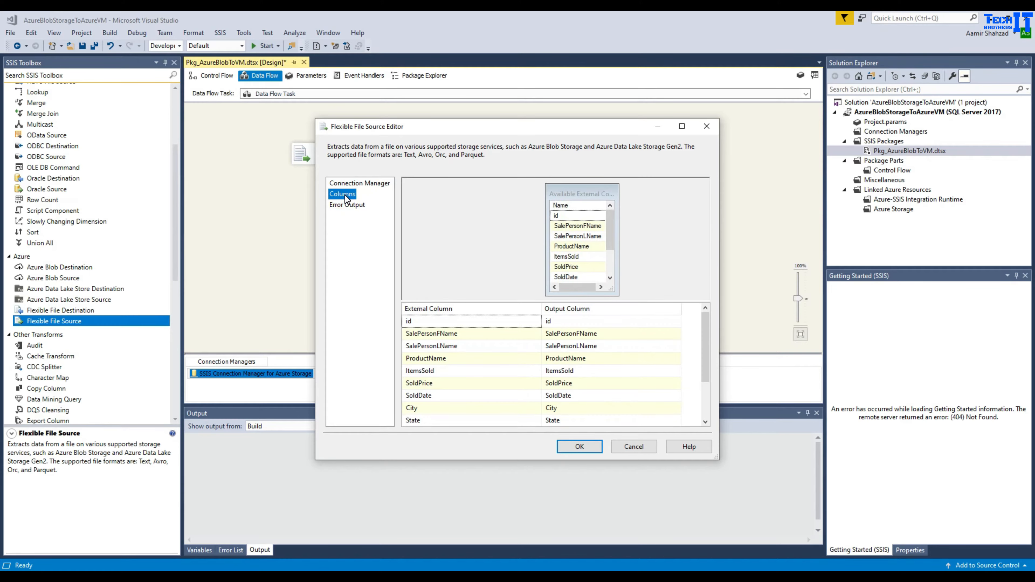
scroll(565, 361, down, 2)
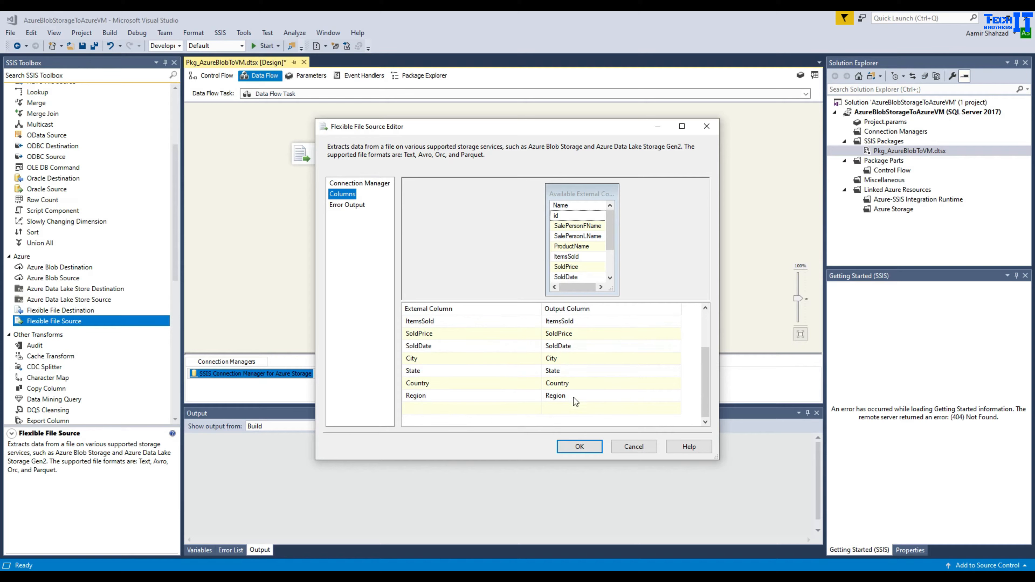
click(581, 447)
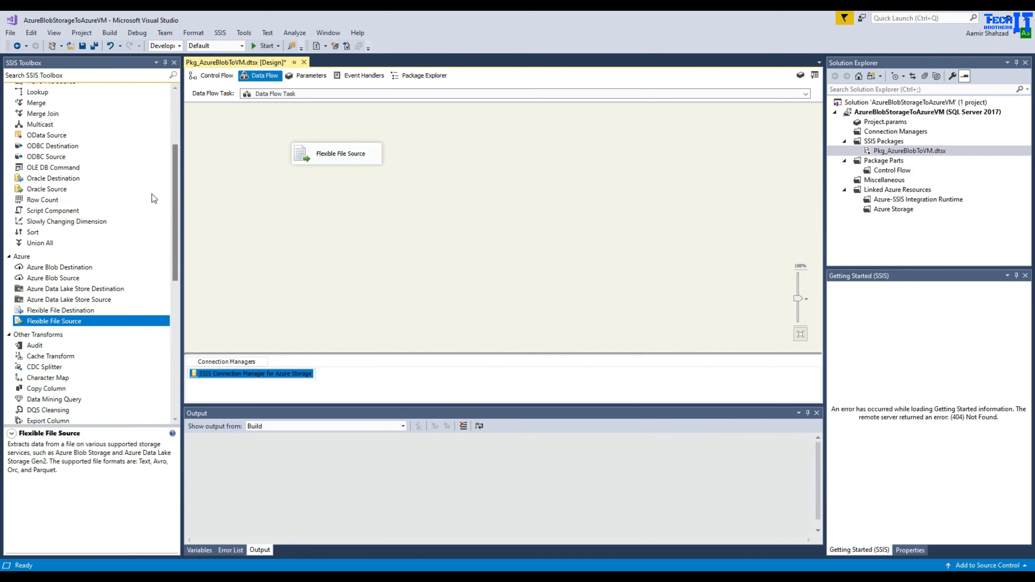
- Add a Derived Column, connect the Flexible File Source output to it, and open its editor
click(175, 101)
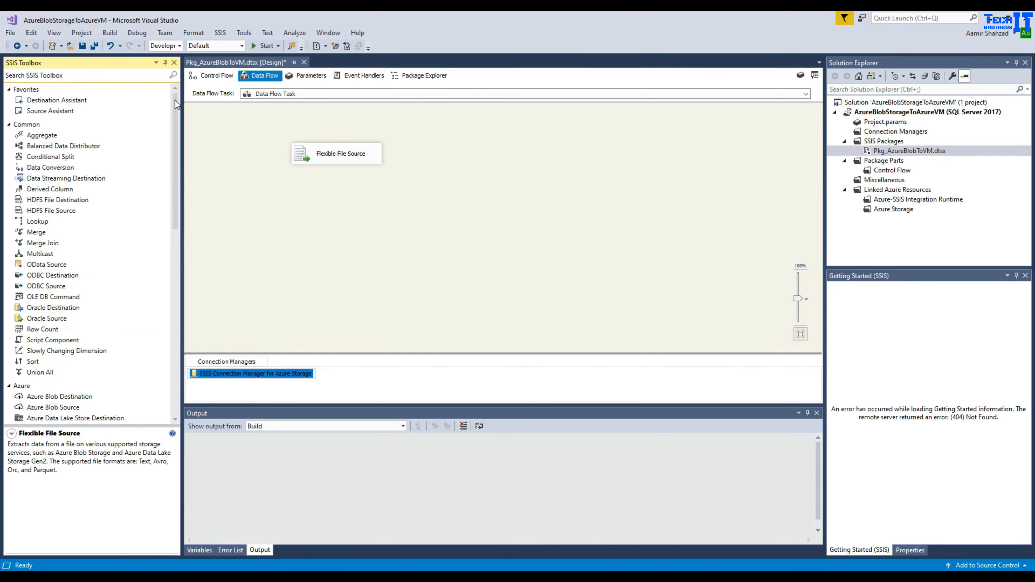
click(83, 78)
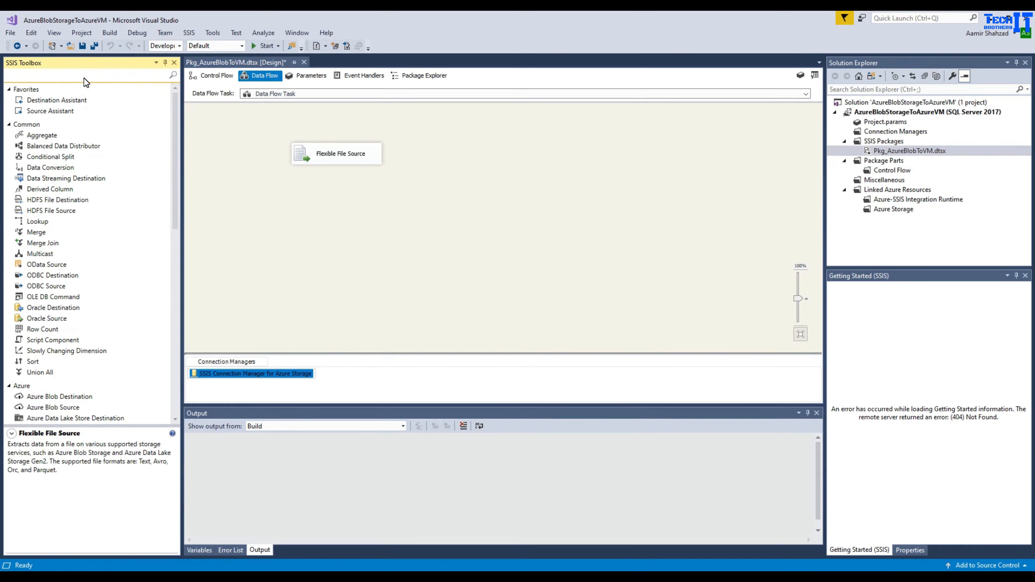
text(der)
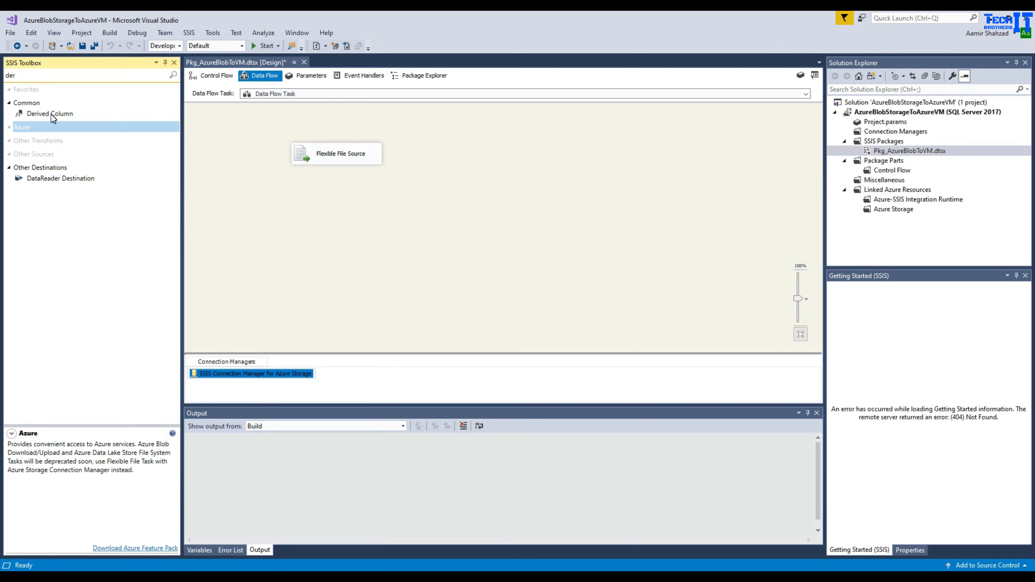
drag(51, 114, 368, 211)
click(334, 161)
double_click(368, 212)
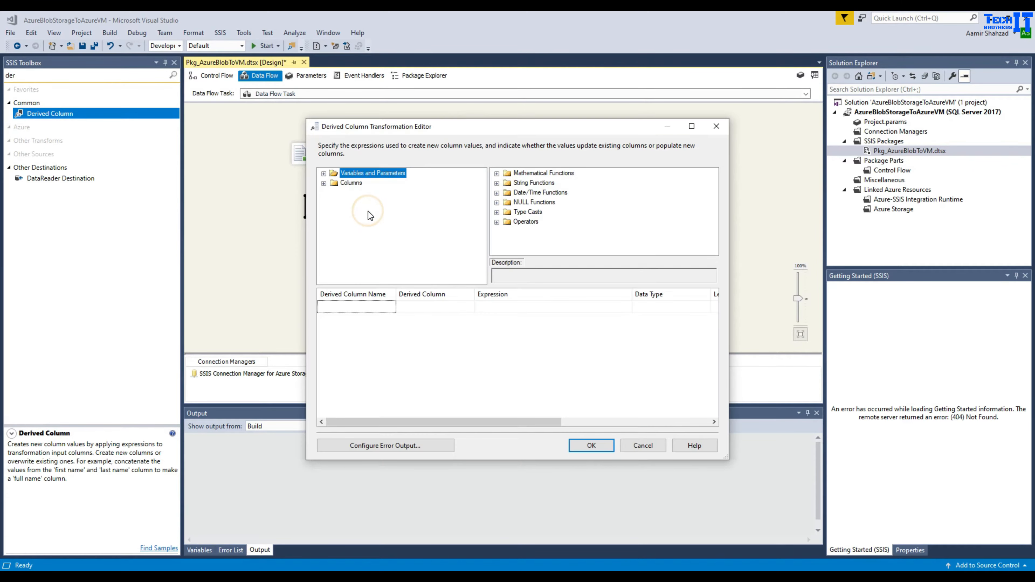
- Define FullName as [SalePersonFName]+" "+[SalePersonLName] and maximize the editor
click(387, 305)
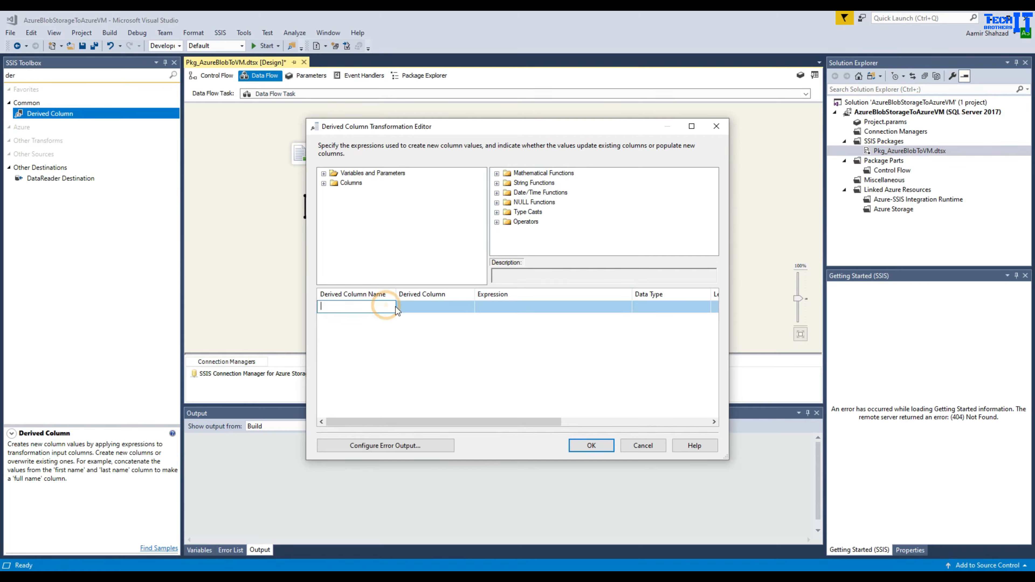
text(FullName)
click(490, 373)
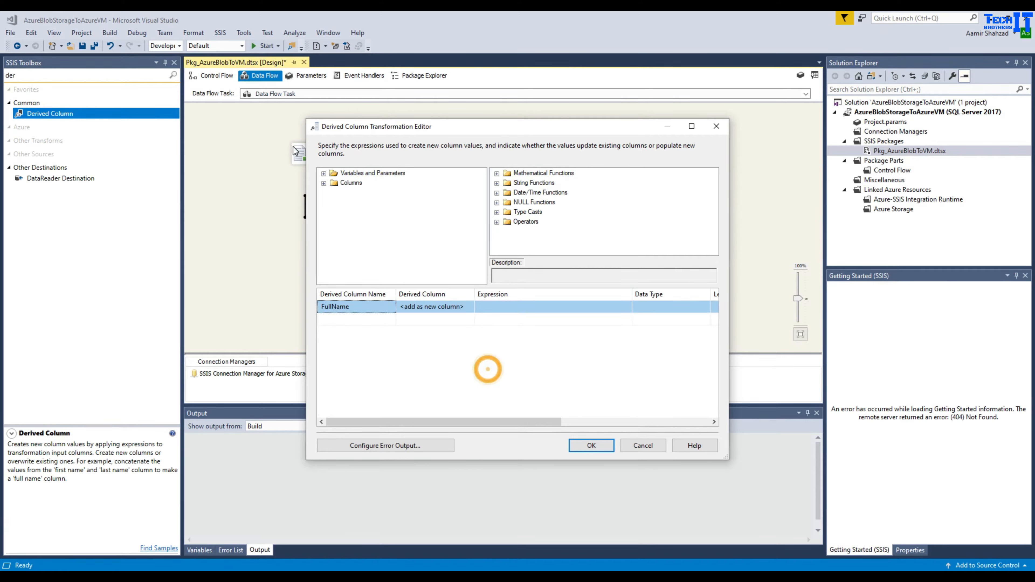
click(323, 183)
drag(381, 197, 493, 306)
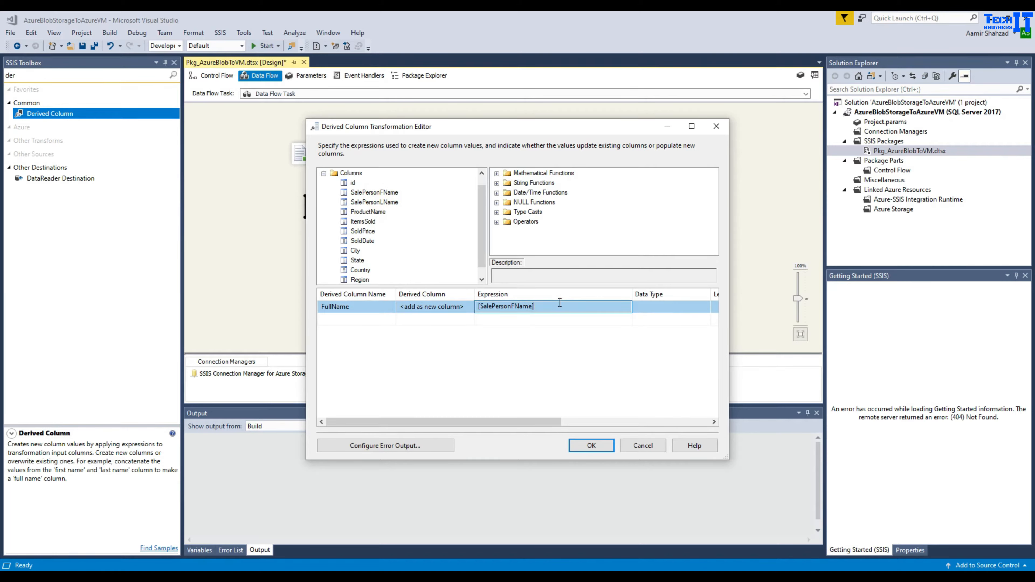
text(+" "+)
drag(392, 206, 544, 305)
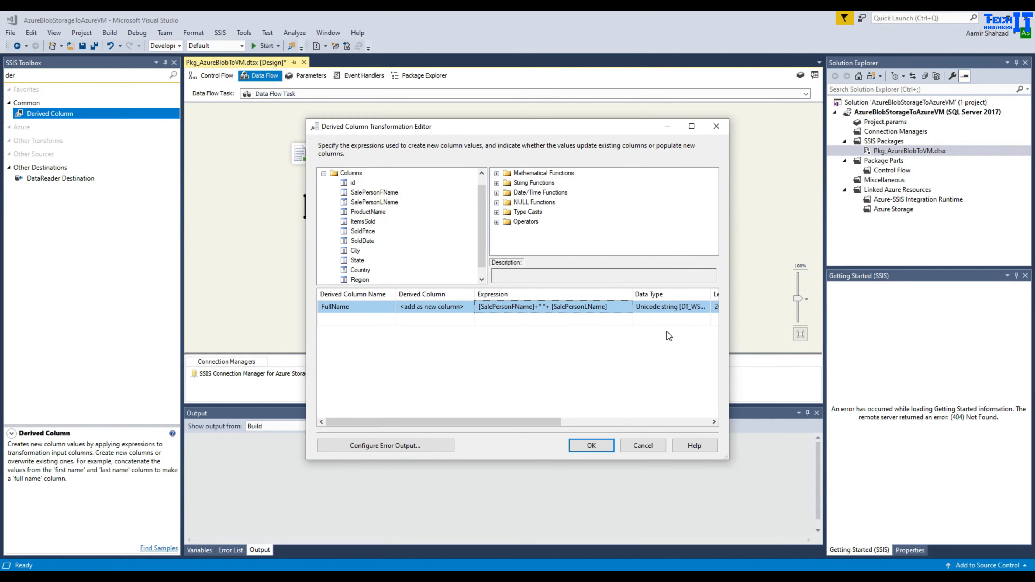
click(692, 126)
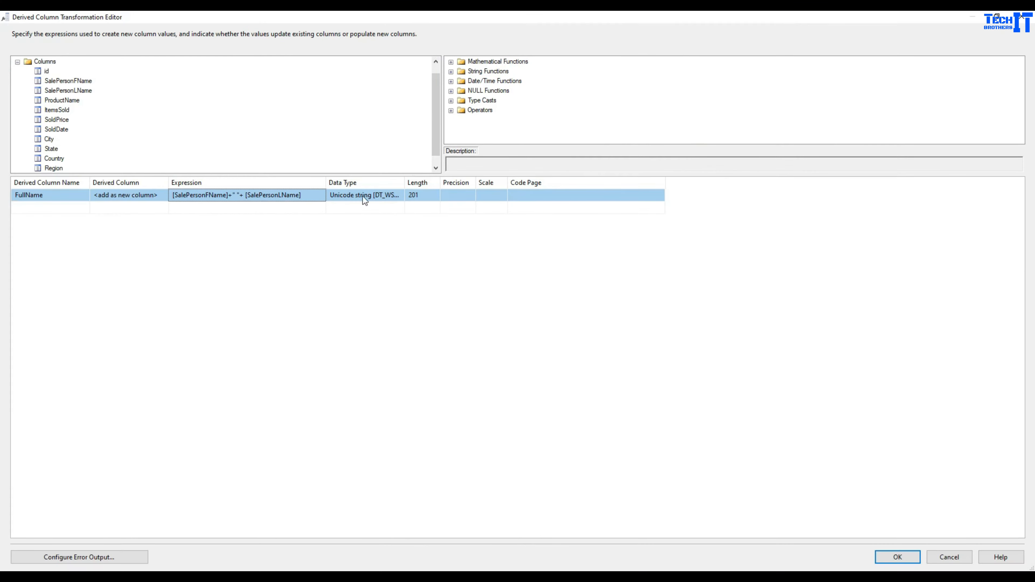
- Wrap the FullName expression in a DT_STR type cast from the Type Casts group
drag(326, 183, 403, 184)
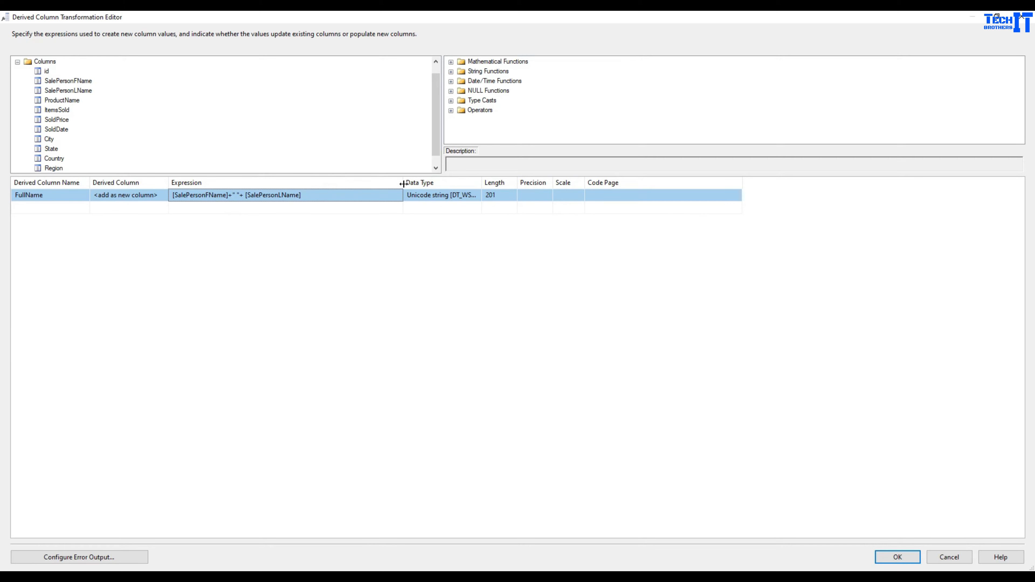
click(171, 196)
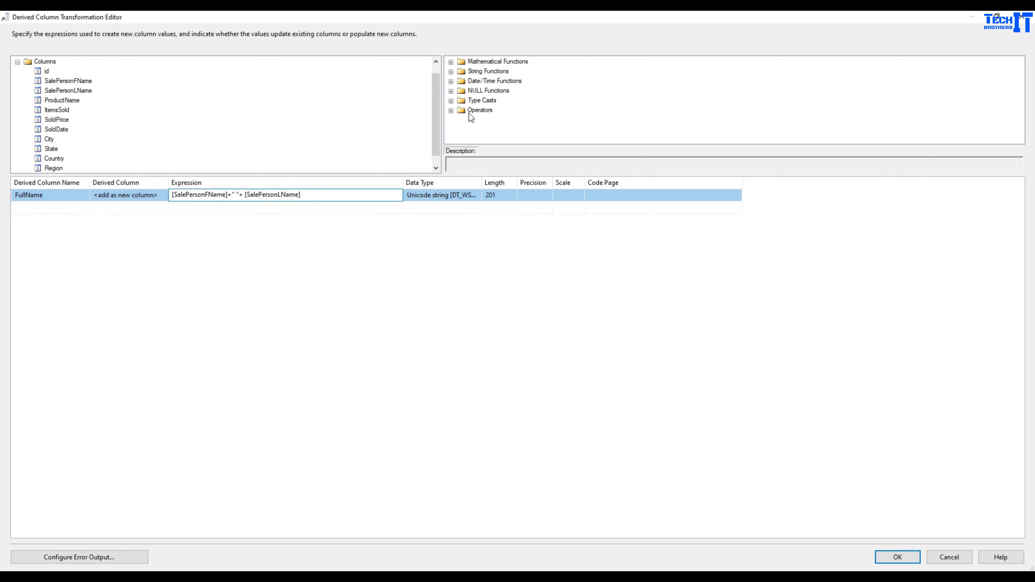
click(477, 101)
click(450, 100)
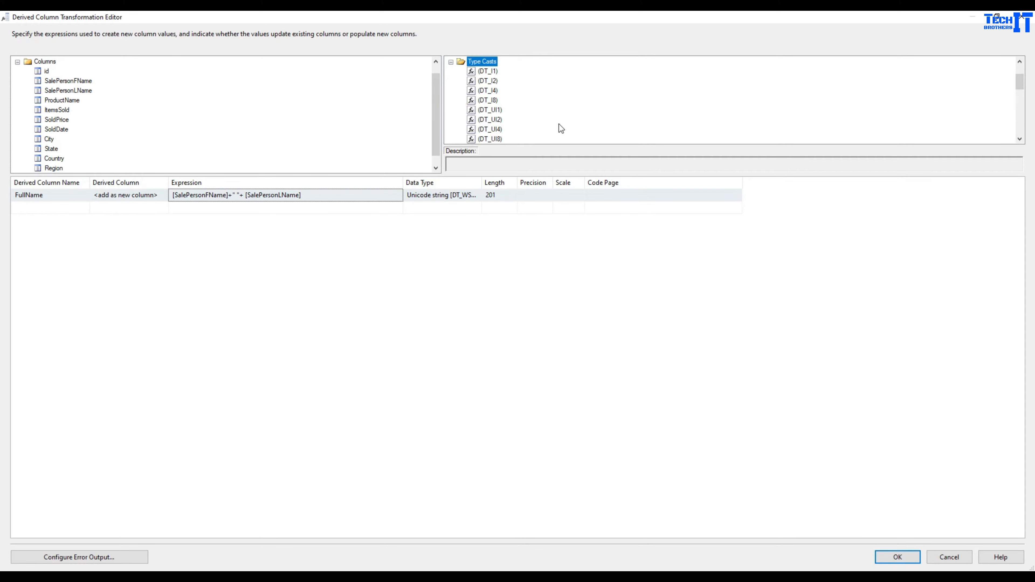
scroll(564, 122, down, 4)
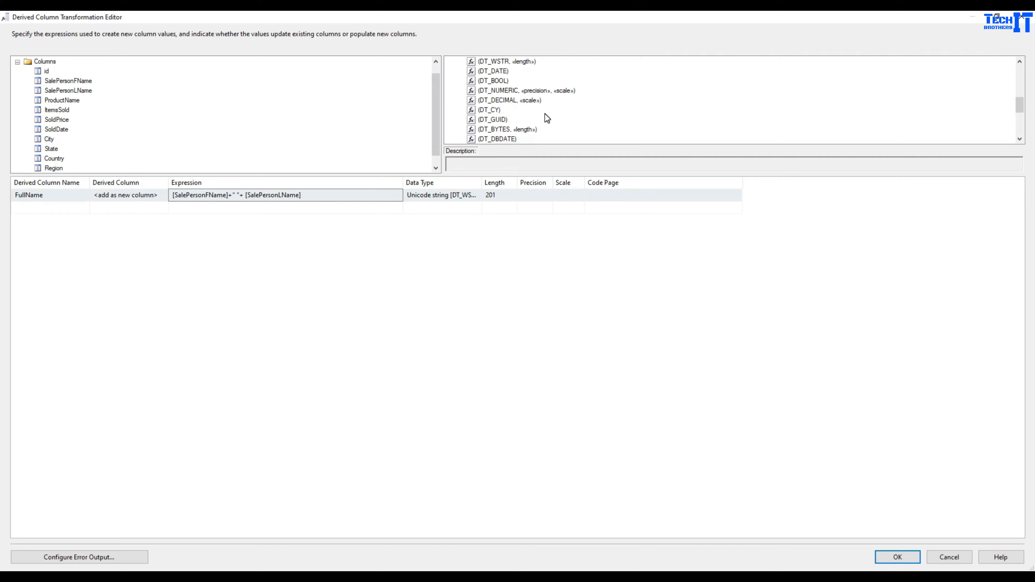
scroll(545, 114, up, 4)
click(511, 89)
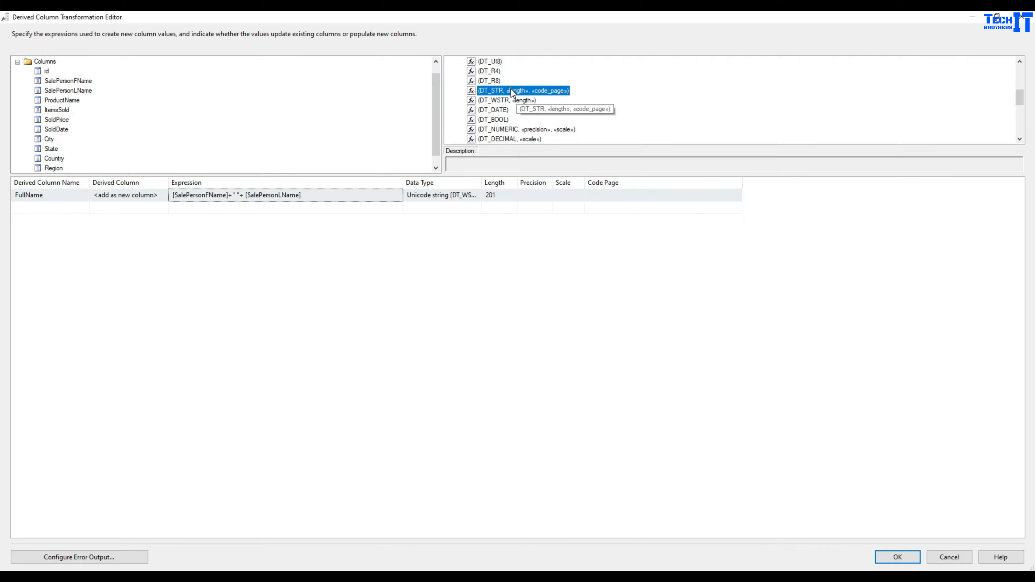
drag(511, 89, 198, 195)
- Set the DT_STR cast's length to 200 and code page to 1252
click(220, 196)
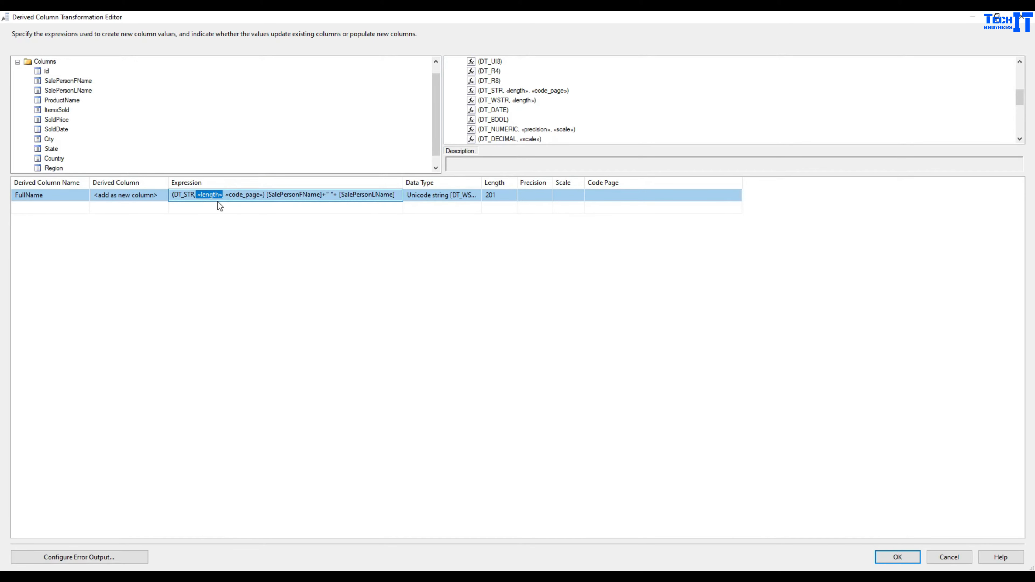
text(200)
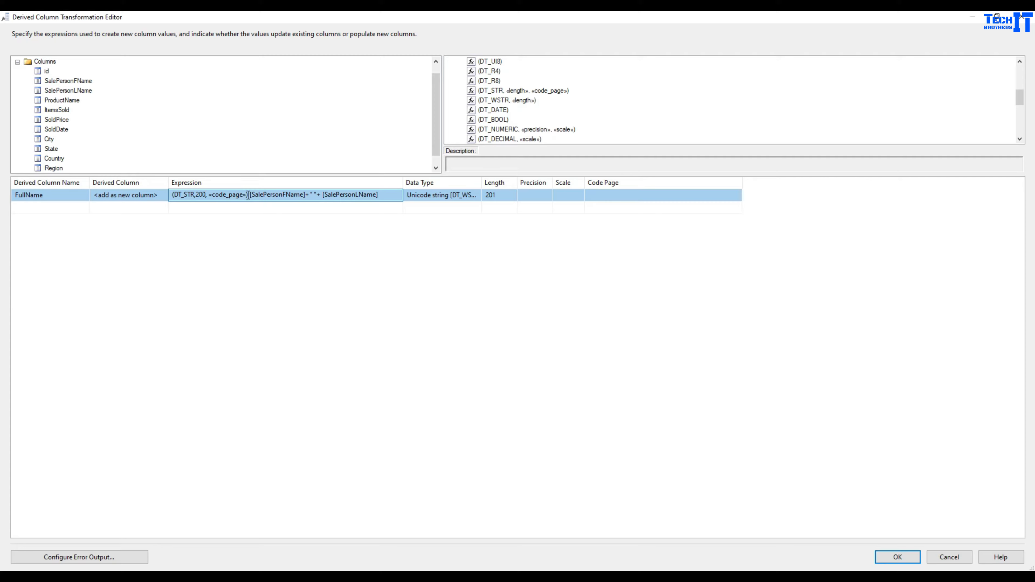
drag(246, 196, 208, 196)
text(12)
text(52)
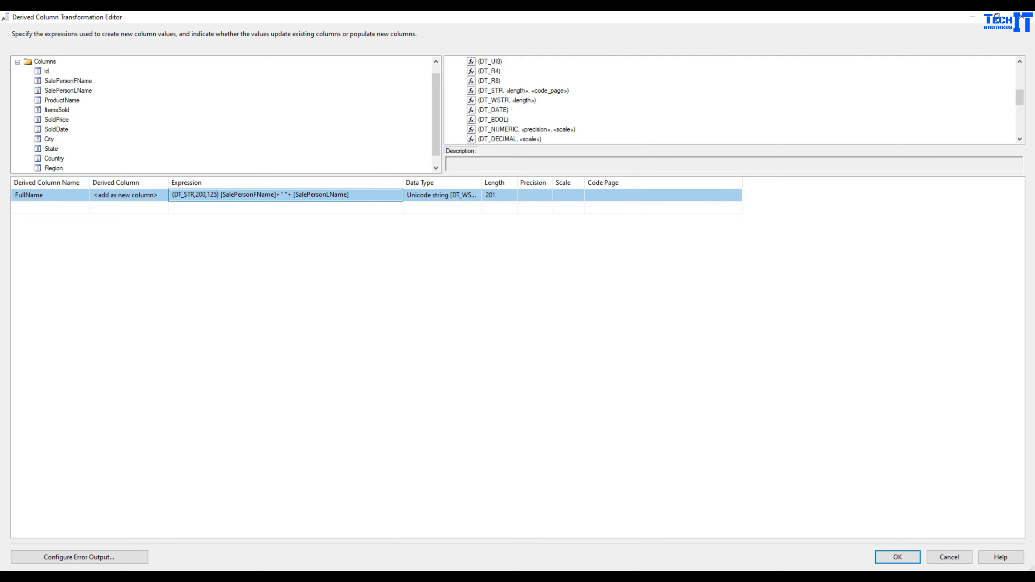
click(294, 281)
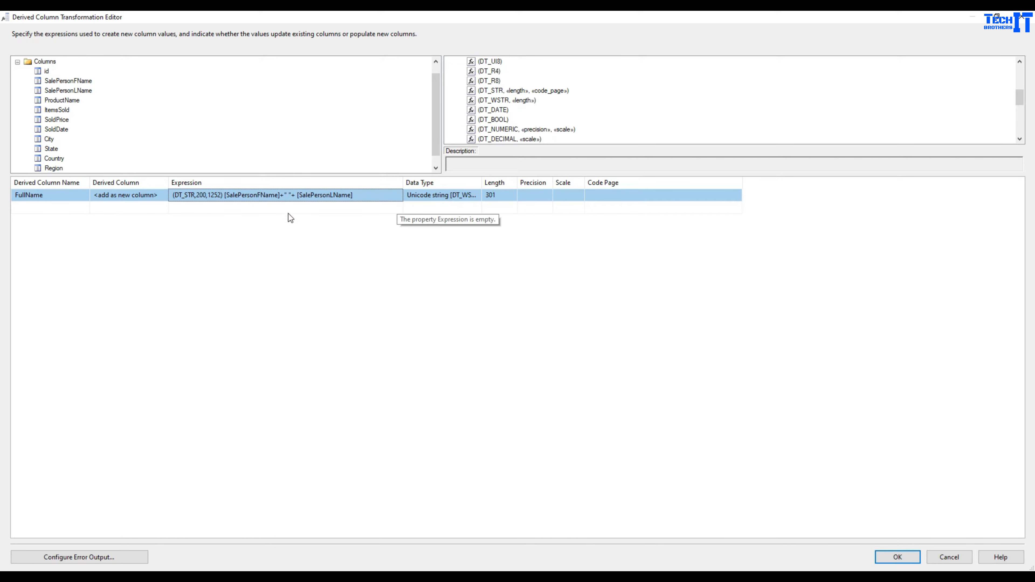
- Wrap the concatenation in parentheses, apply the expression and close the Derived Column editor
click(225, 195)
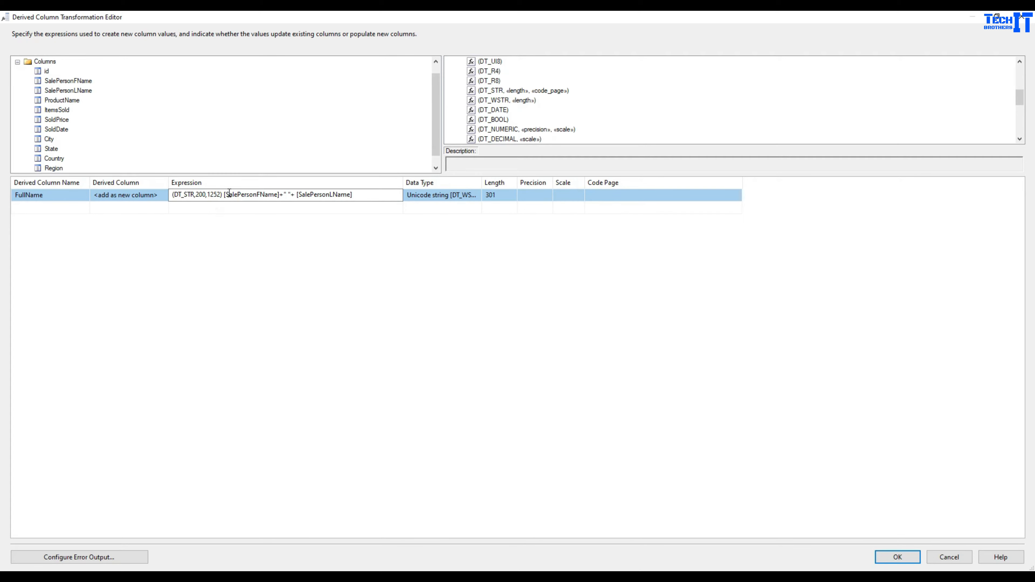
text(()
click(369, 194)
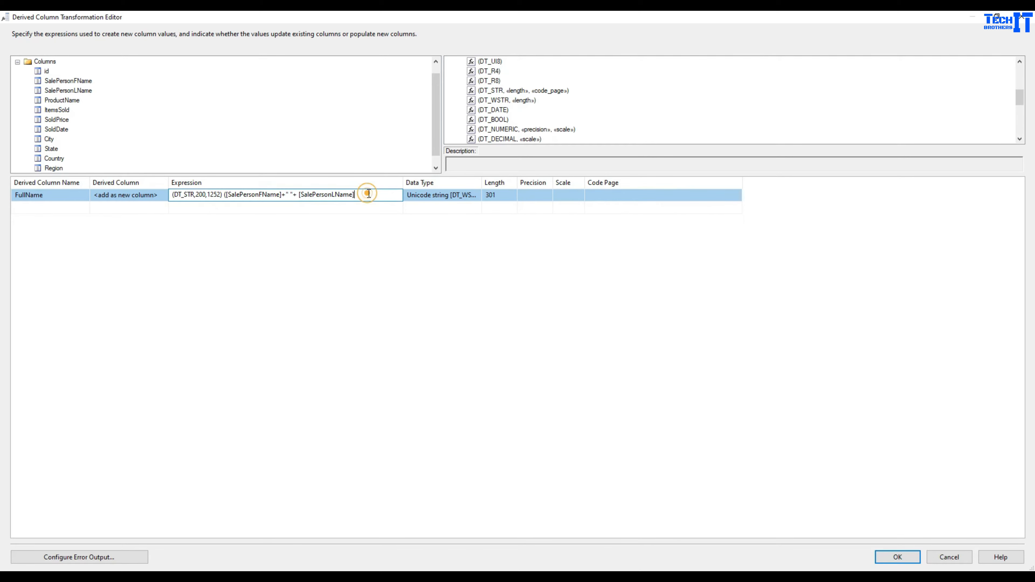
click(413, 252)
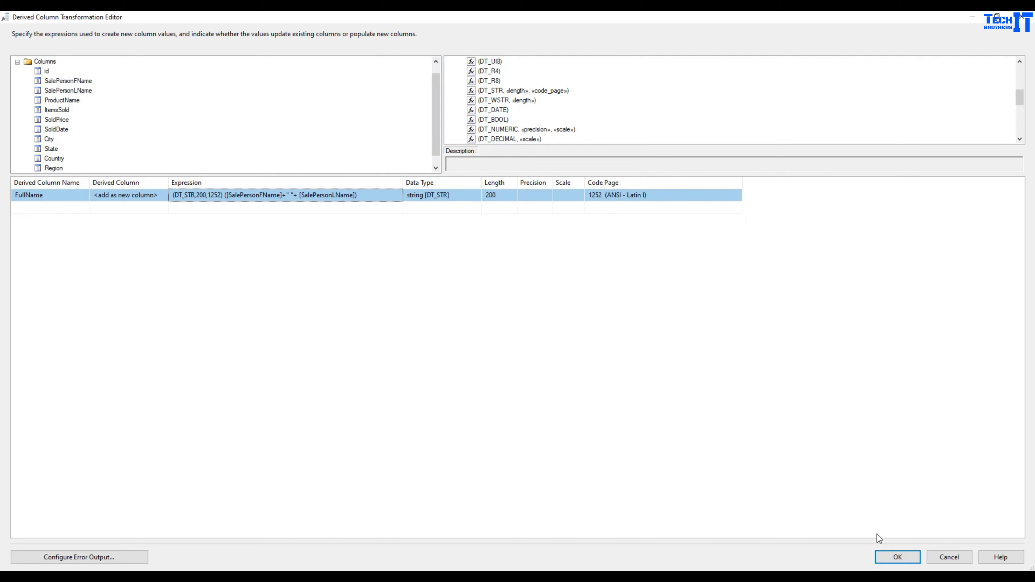
click(886, 555)
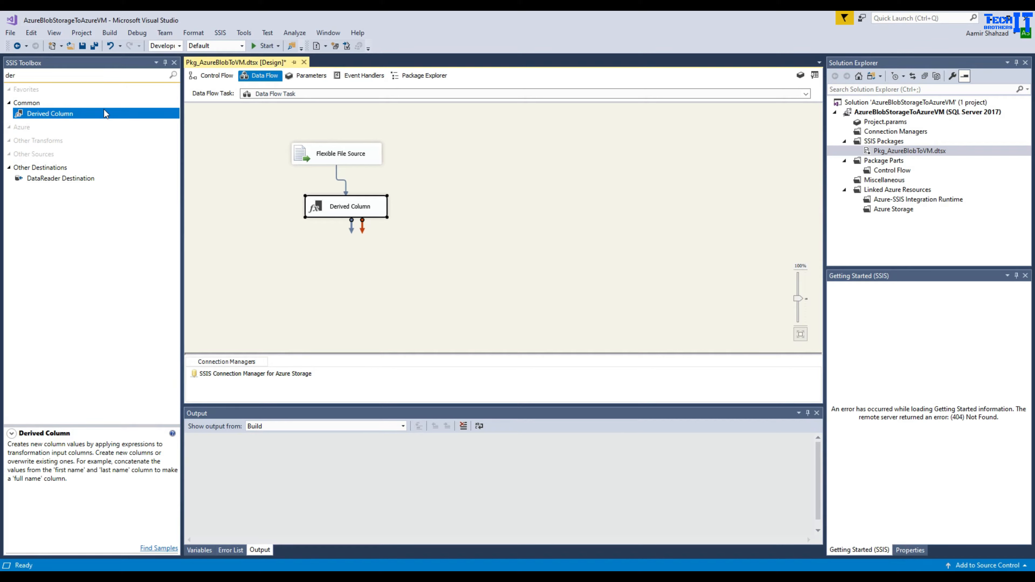
click(90, 73)
- Search the toolbox for 'fla', add a Flat File Destination after Derived Column, and open its editor
drag(59, 79, 4, 83)
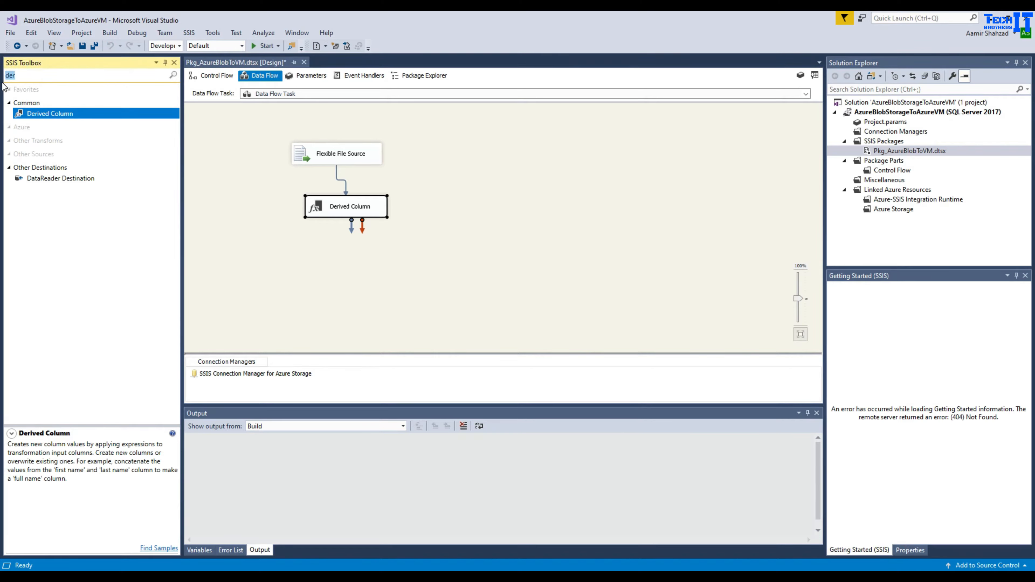
key(BackSpace)
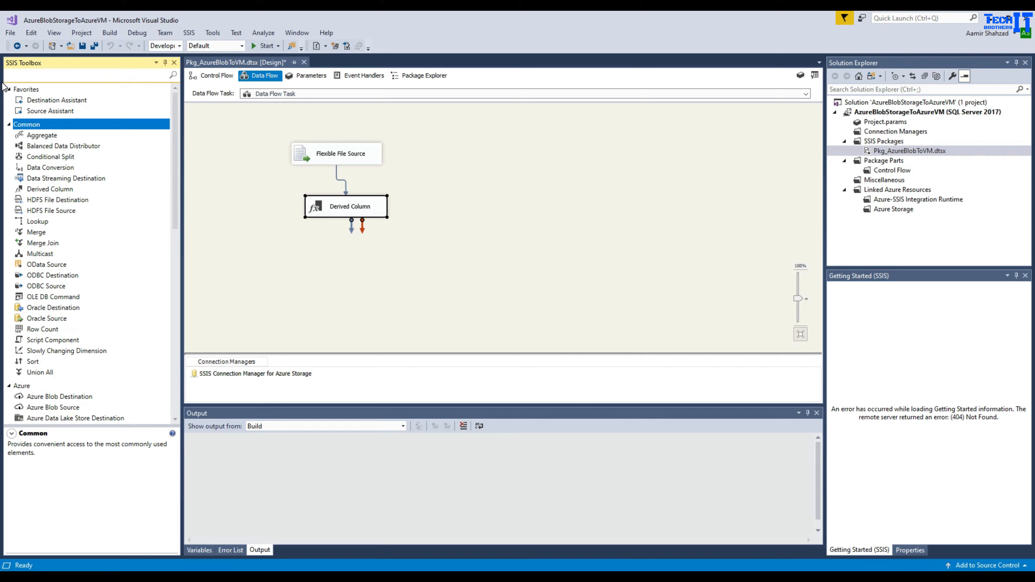
text(fla)
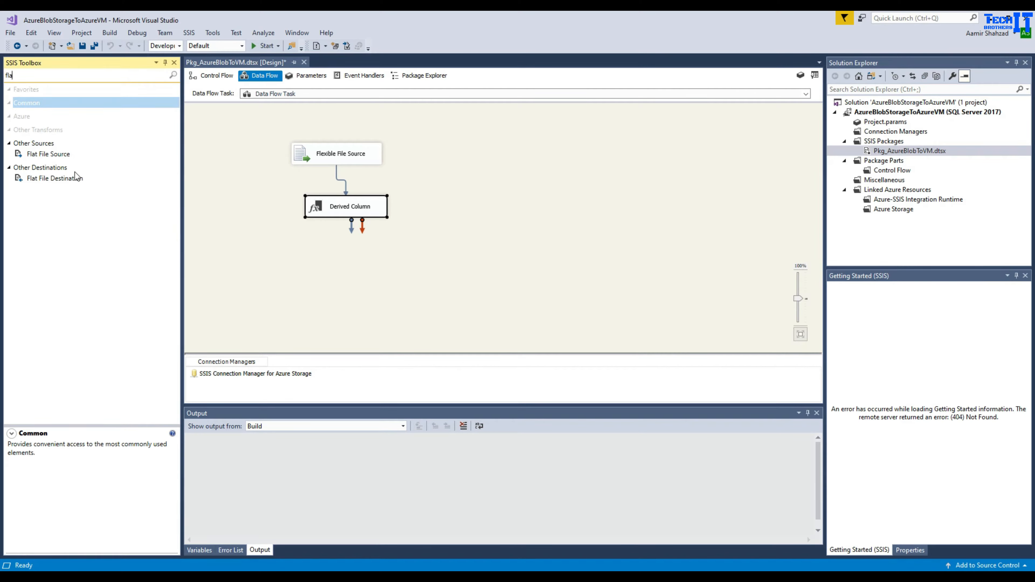
drag(61, 179, 416, 266)
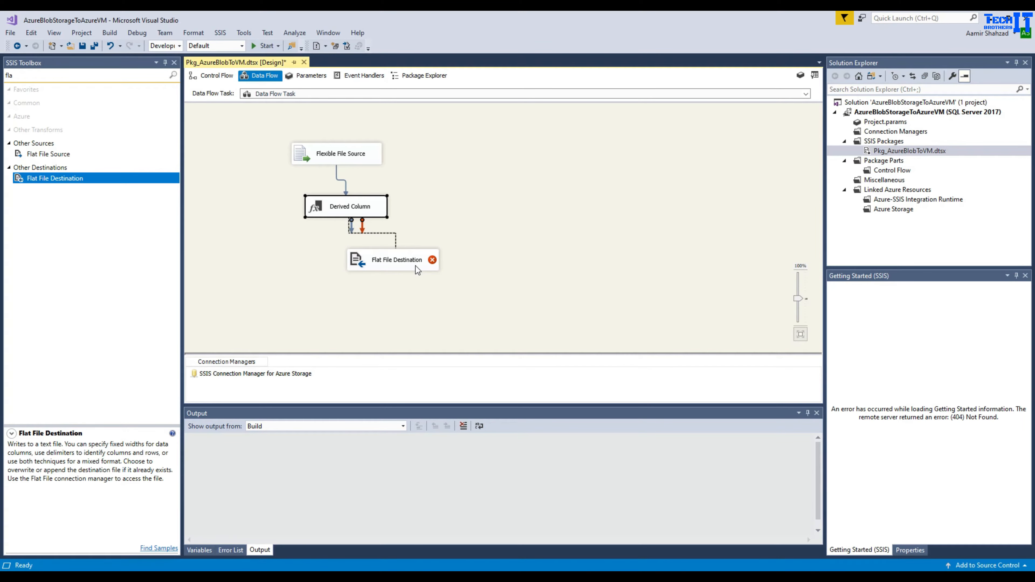
double_click(431, 264)
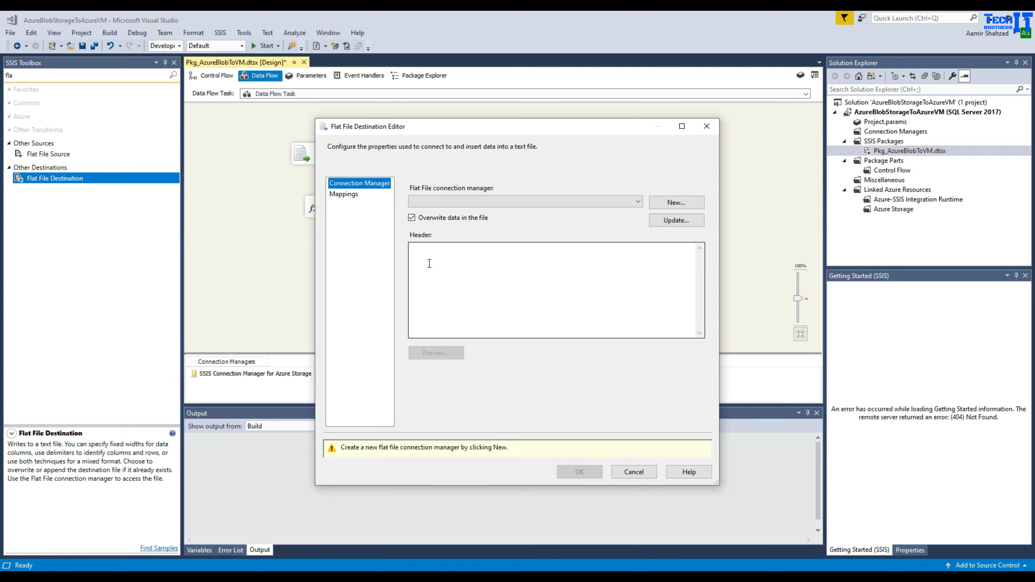
- Create a new delimited flat file connection using the copied Input folder path as file name
click(675, 205)
click(260, 237)
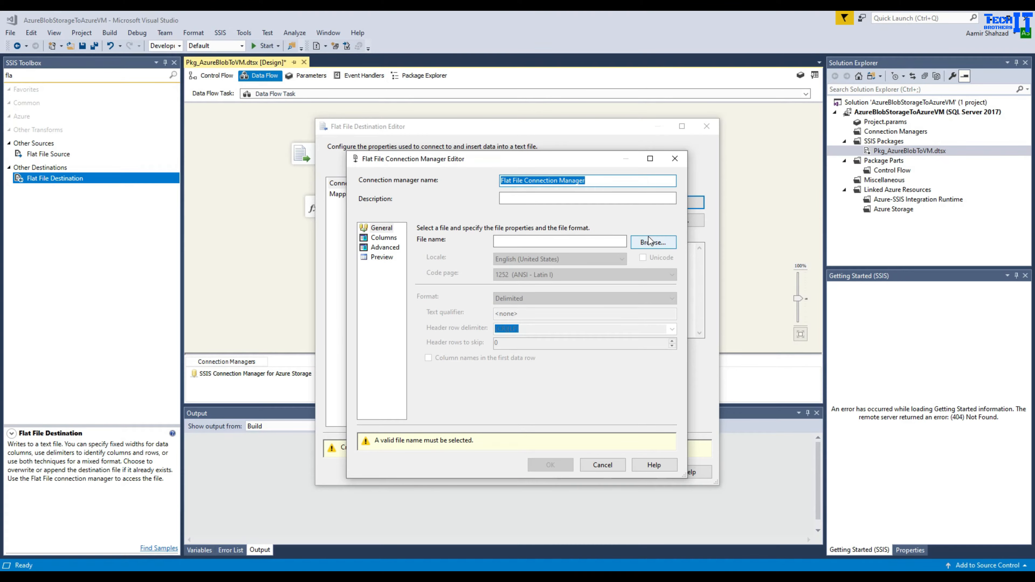
click(619, 244)
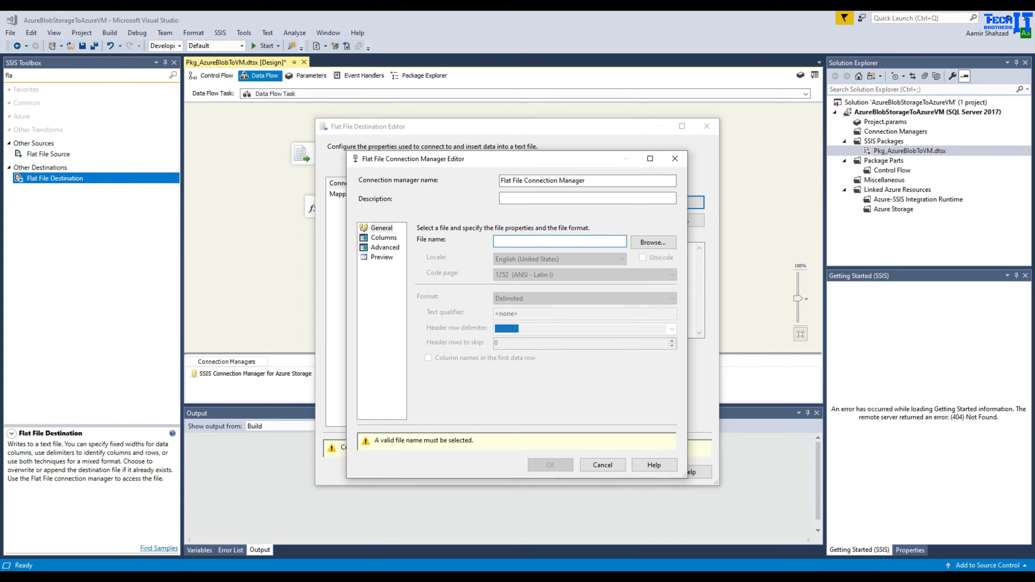
mouse_move(334, 576)
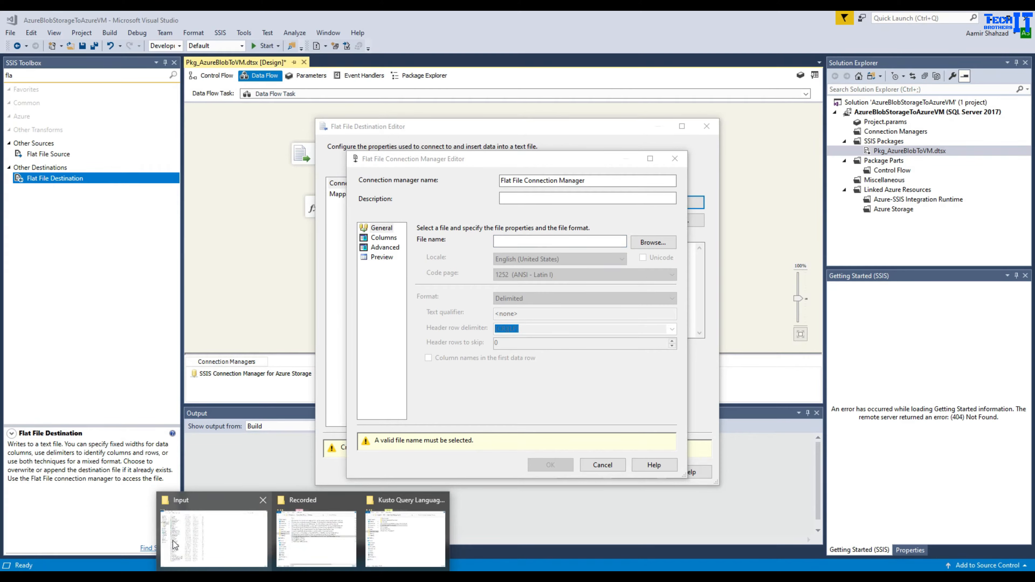
click(187, 540)
click(261, 46)
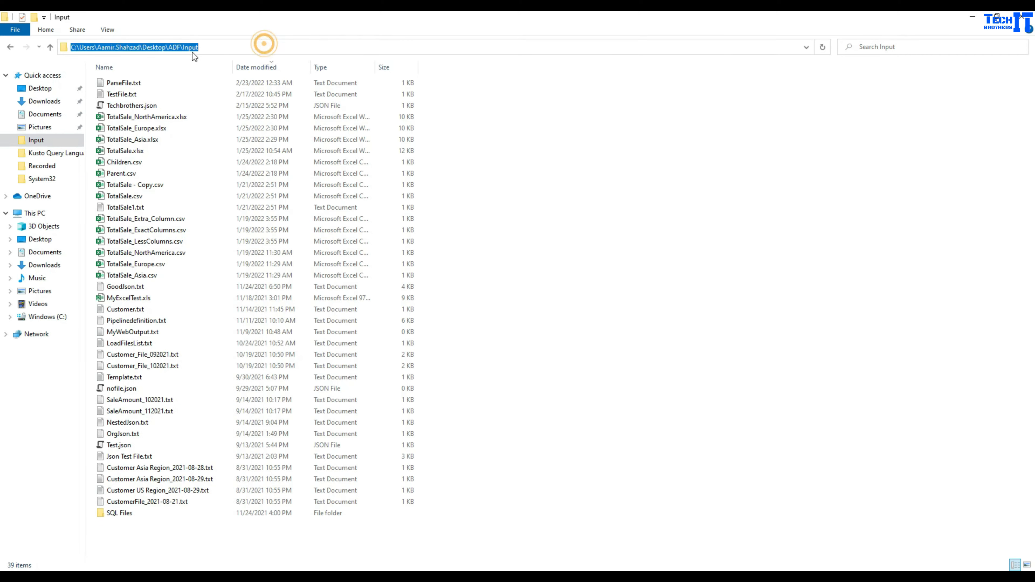
right_click(179, 47)
click(204, 82)
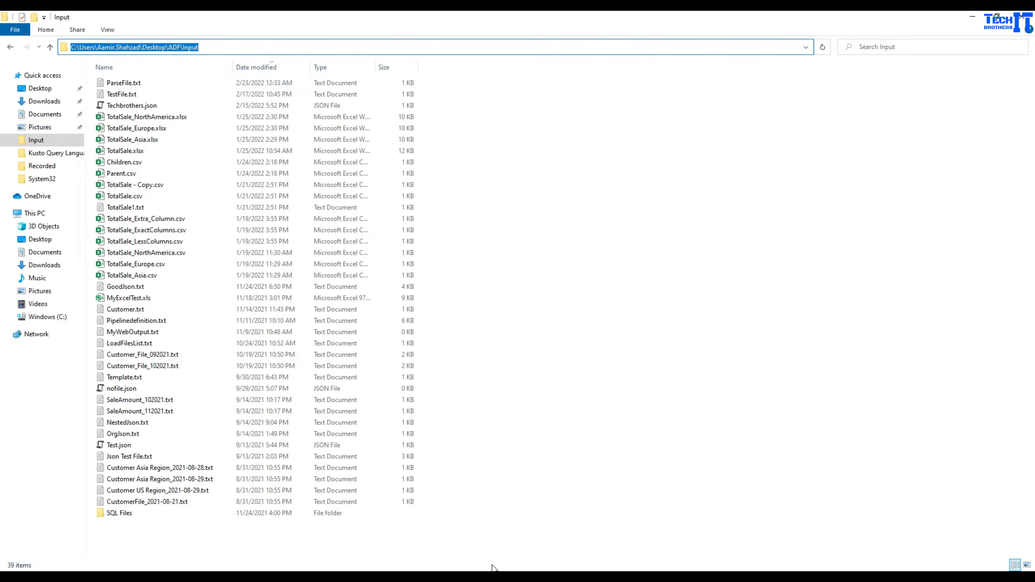
mouse_move(469, 577)
click(420, 576)
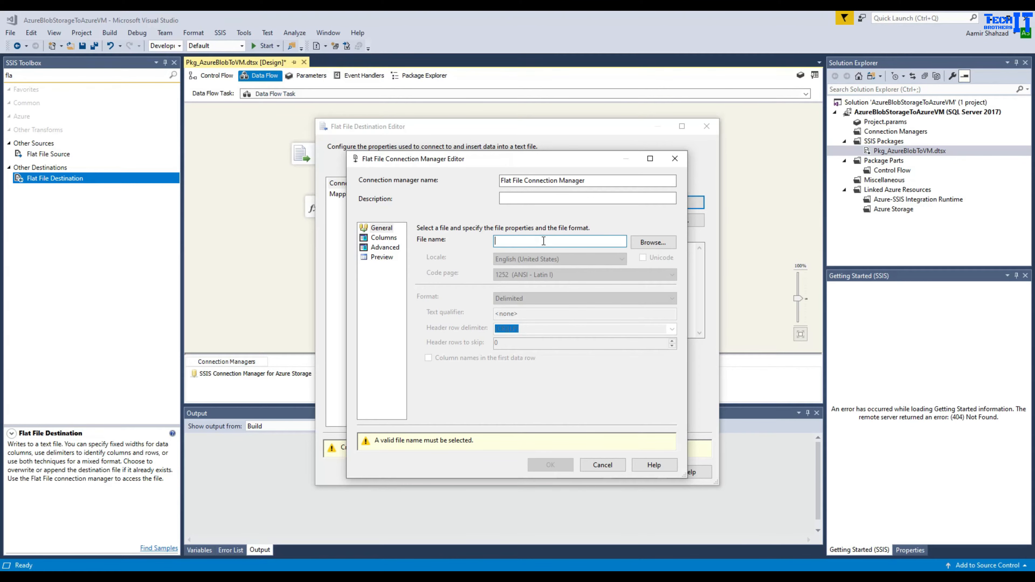
key(ctrl+v)
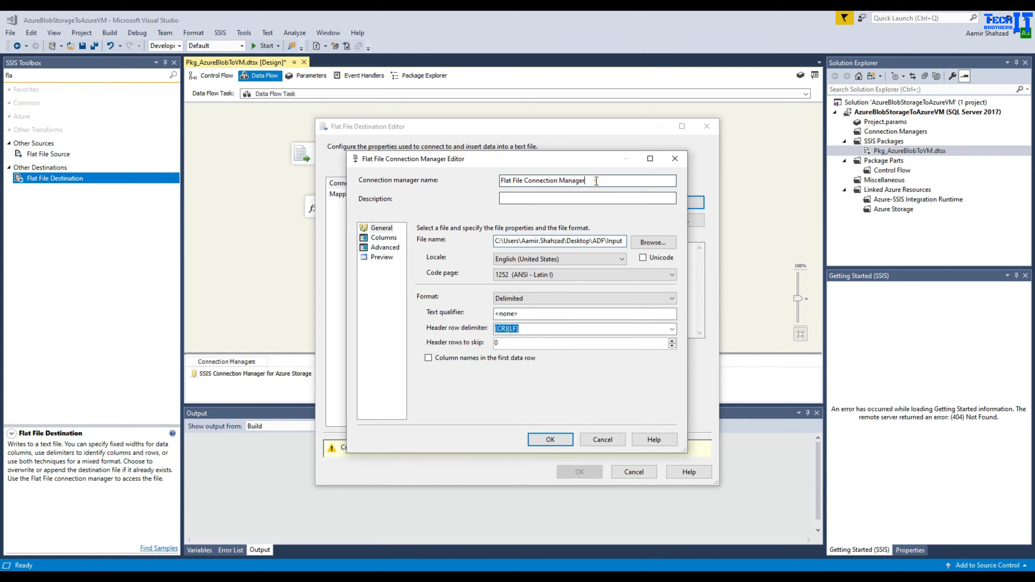
- Name the connection ffdestination and enable column names in the first row
drag(600, 181, 433, 183)
text(d)
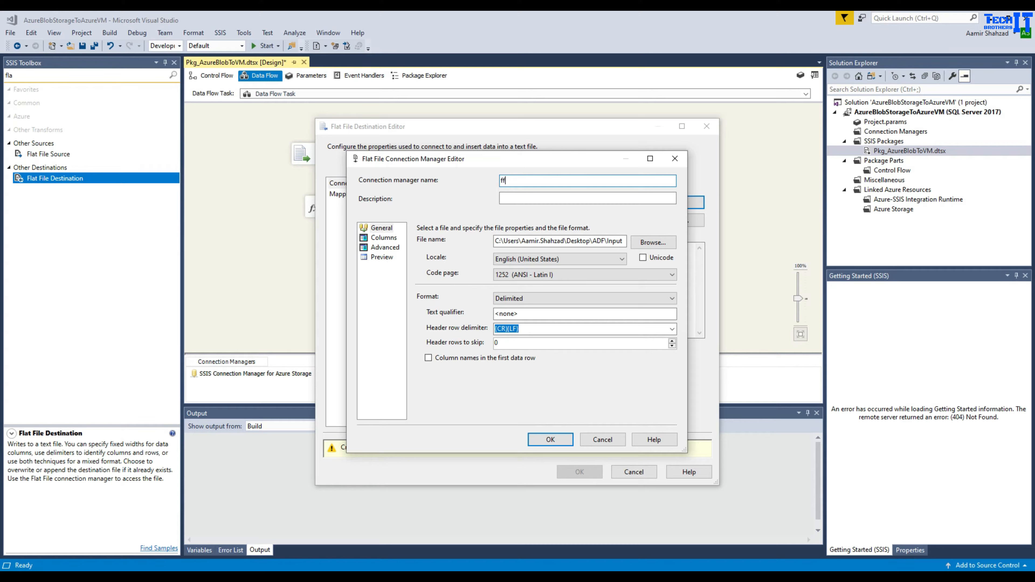
text(fdestination)
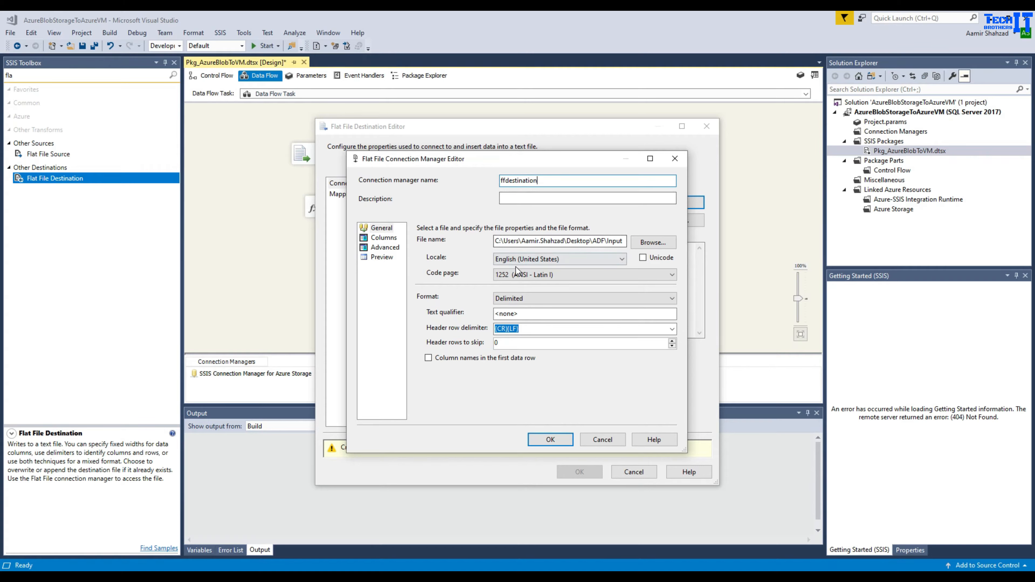
click(428, 359)
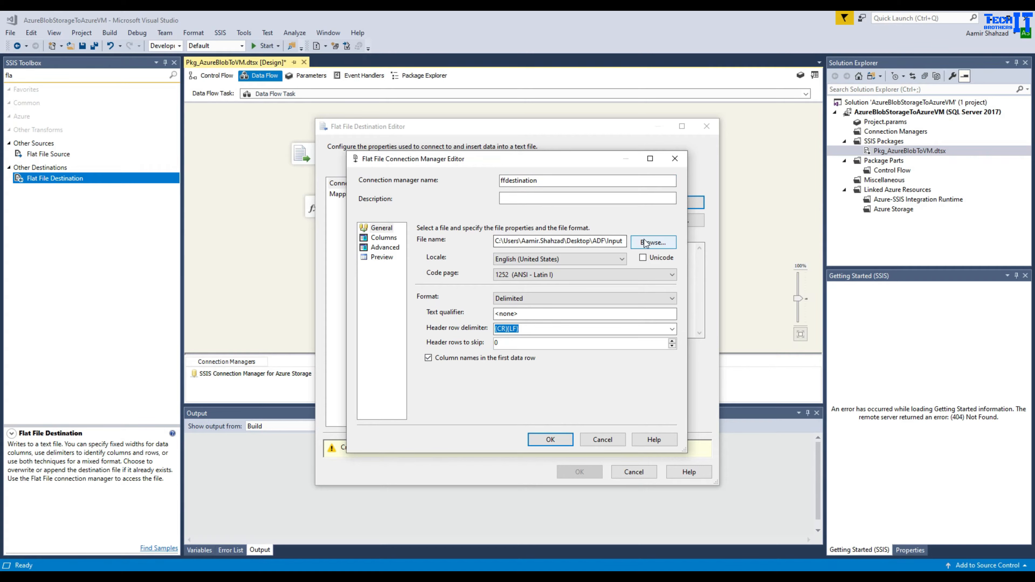
click(651, 245)
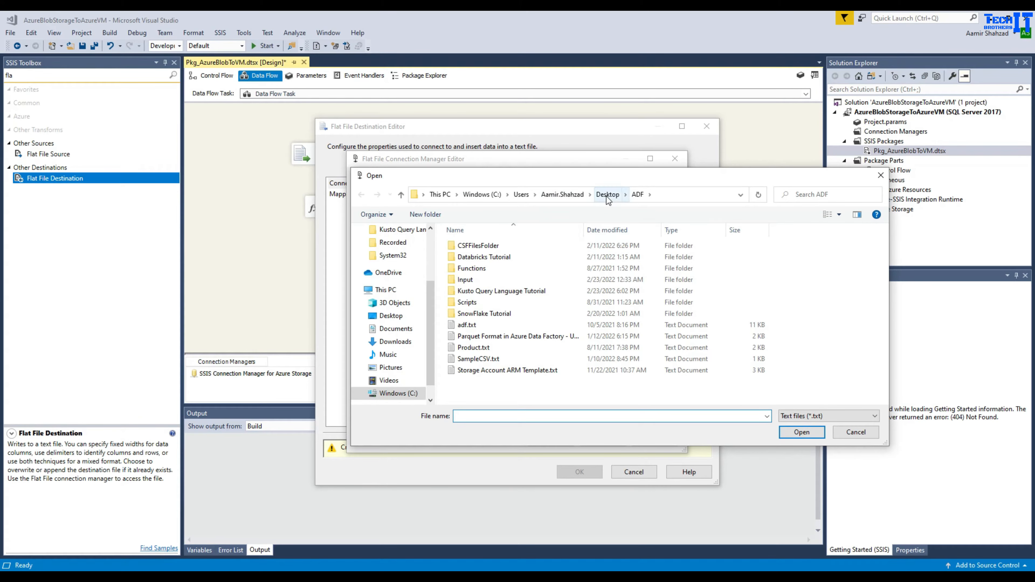
- Set the output file to MyTestFile123 in the Input folder, keeping the existing metadata
double_click(465, 280)
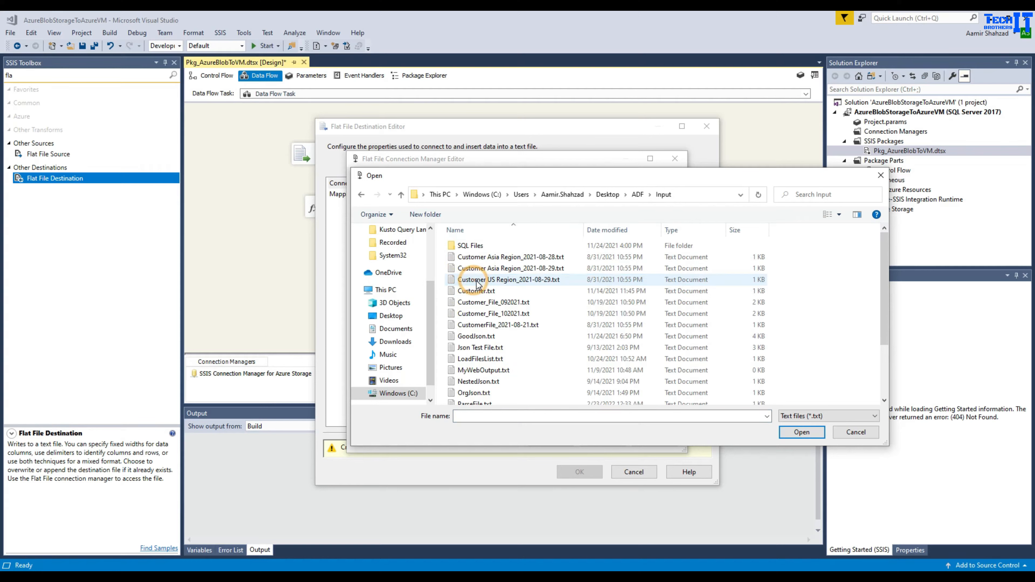
click(526, 415)
text(My)
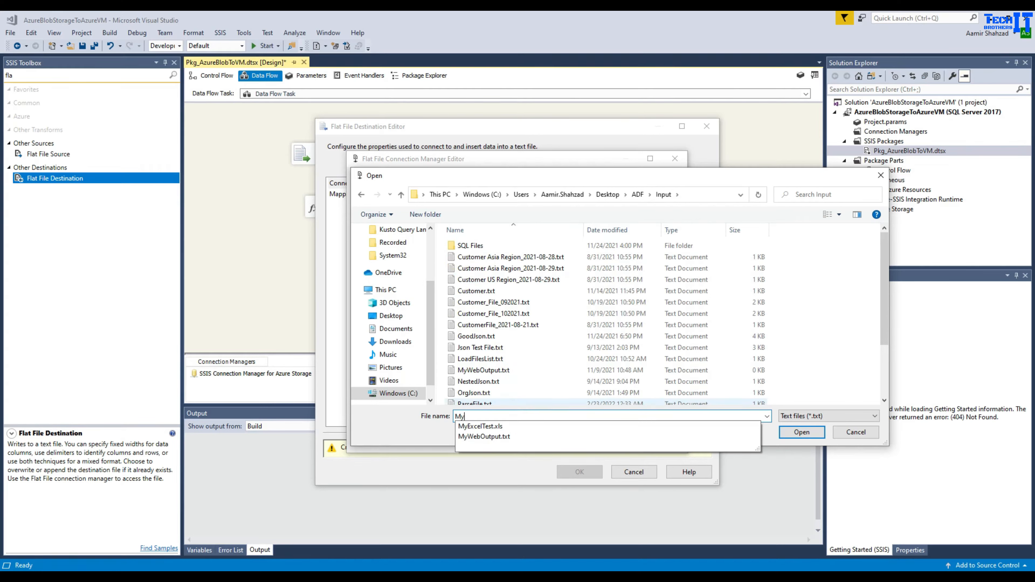
text(TestFile)
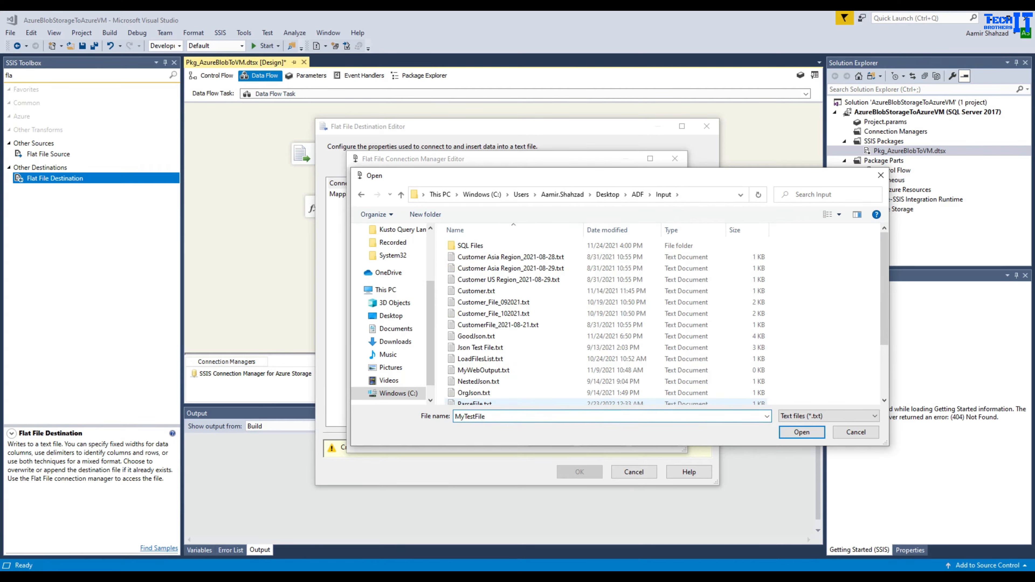
text(123)
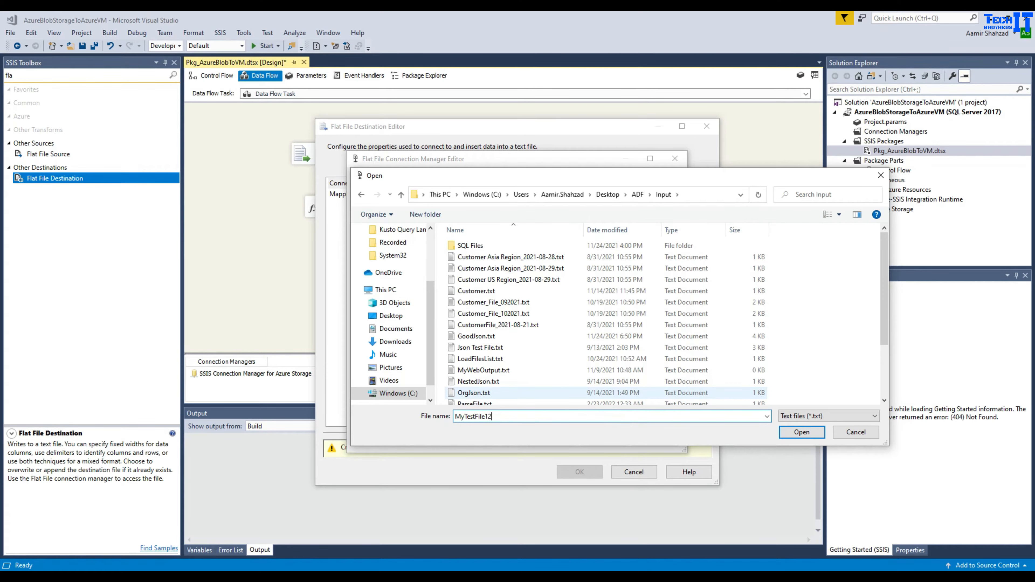
click(801, 432)
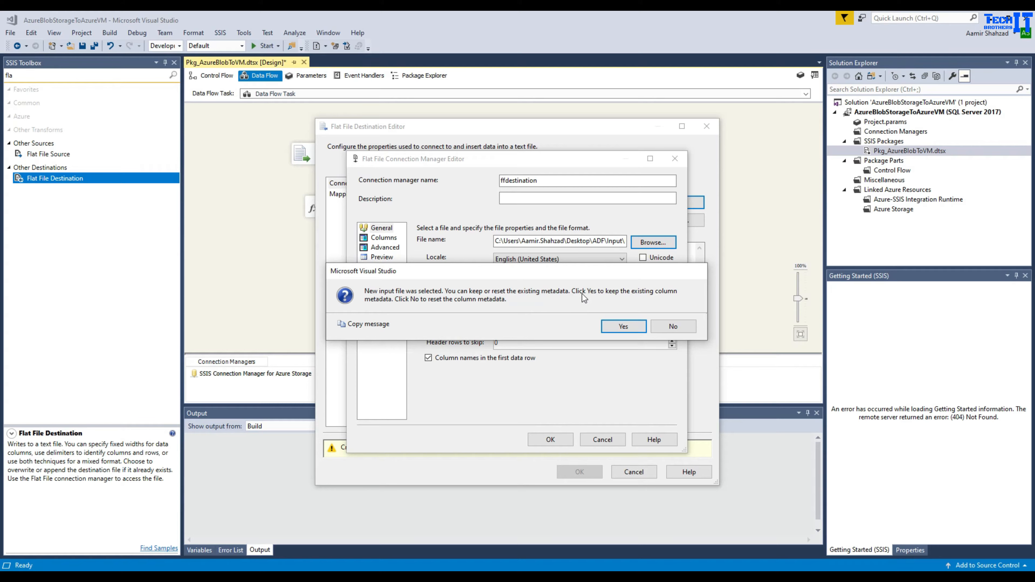
click(623, 326)
- Review the Columns, Advanced and Preview pages, accept the connection, and check the column mappings
click(391, 237)
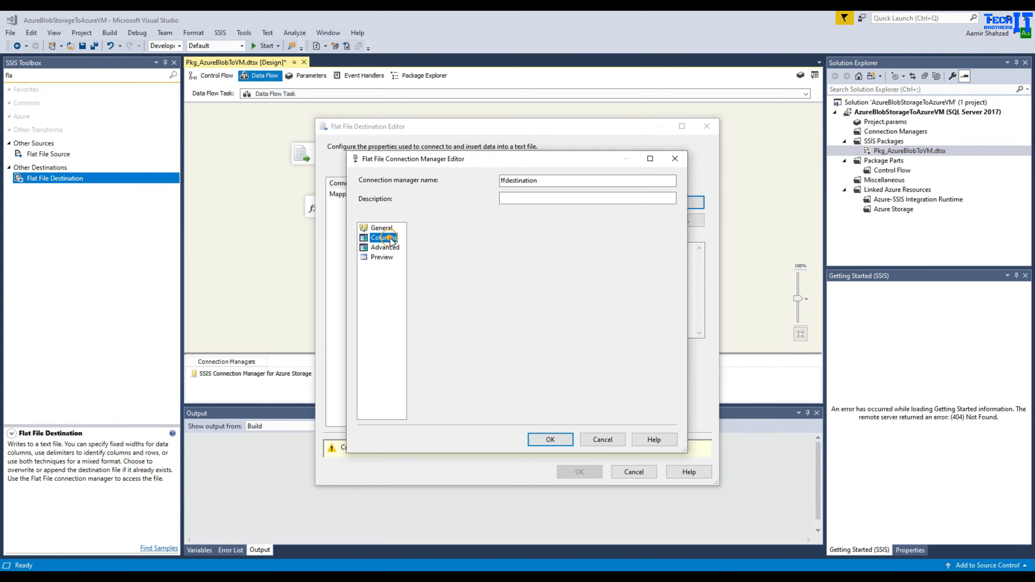
click(385, 247)
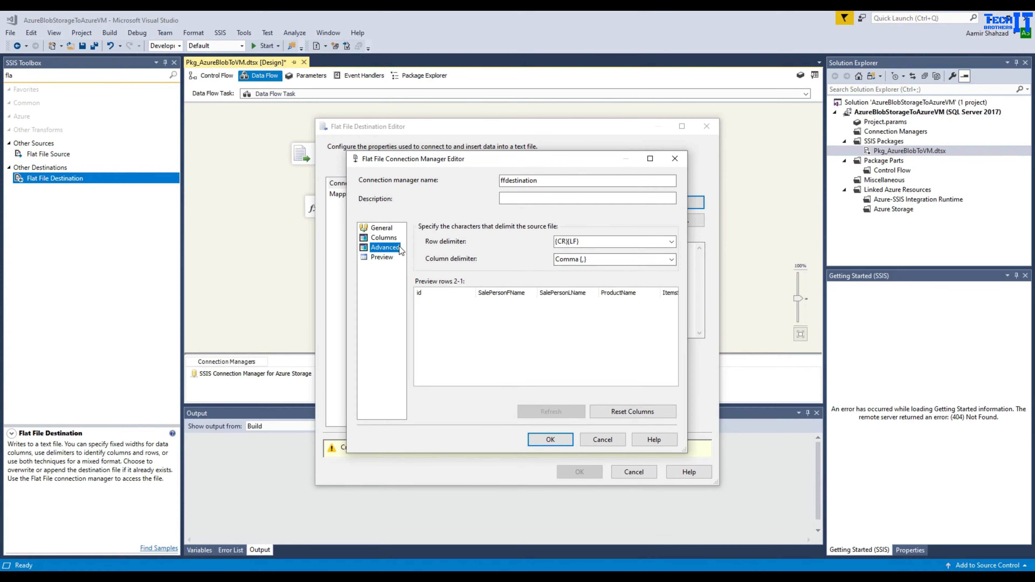
click(383, 257)
click(550, 439)
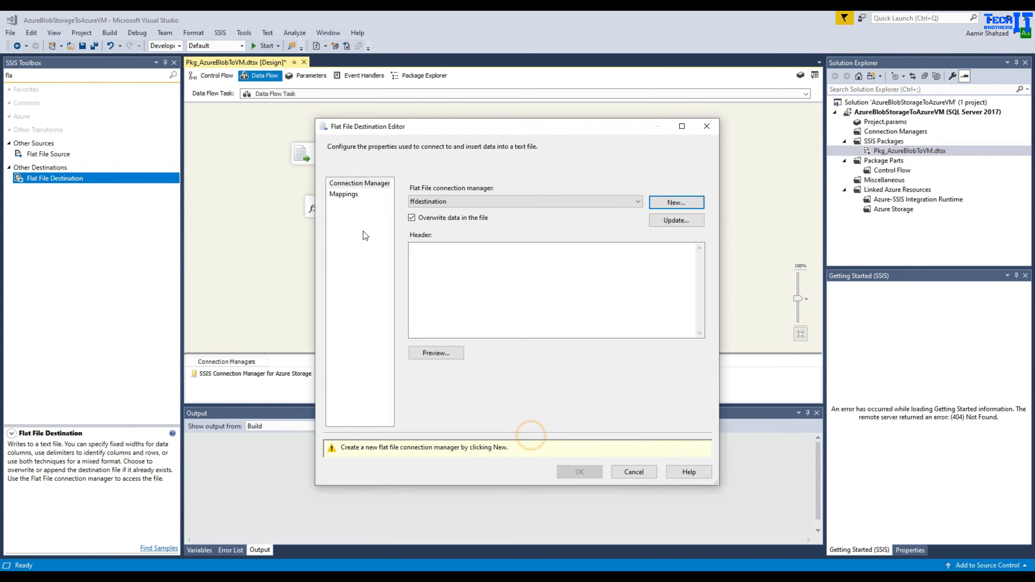
click(342, 194)
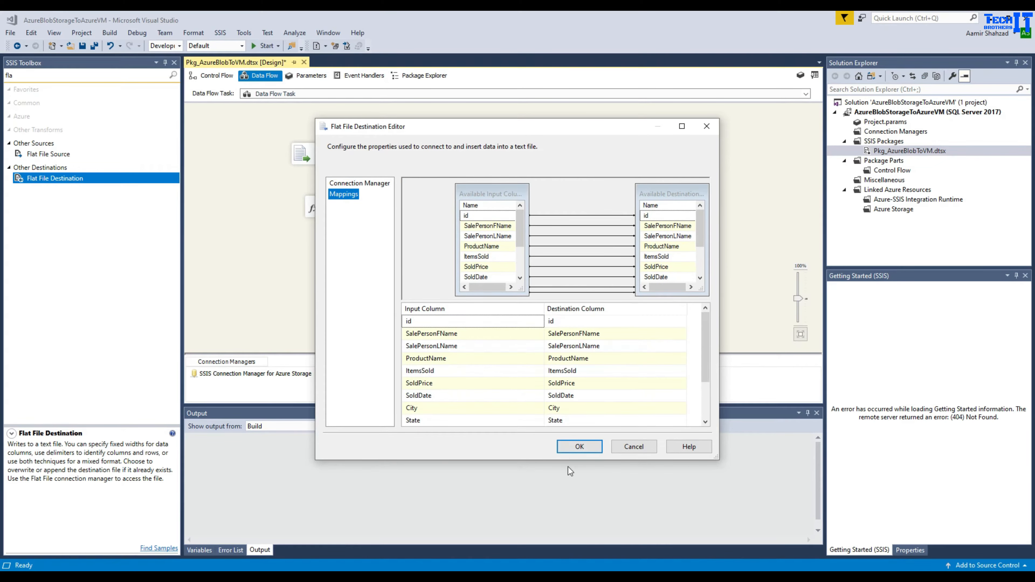
- Accept the Flat File Destination settings and save all project changes
click(580, 472)
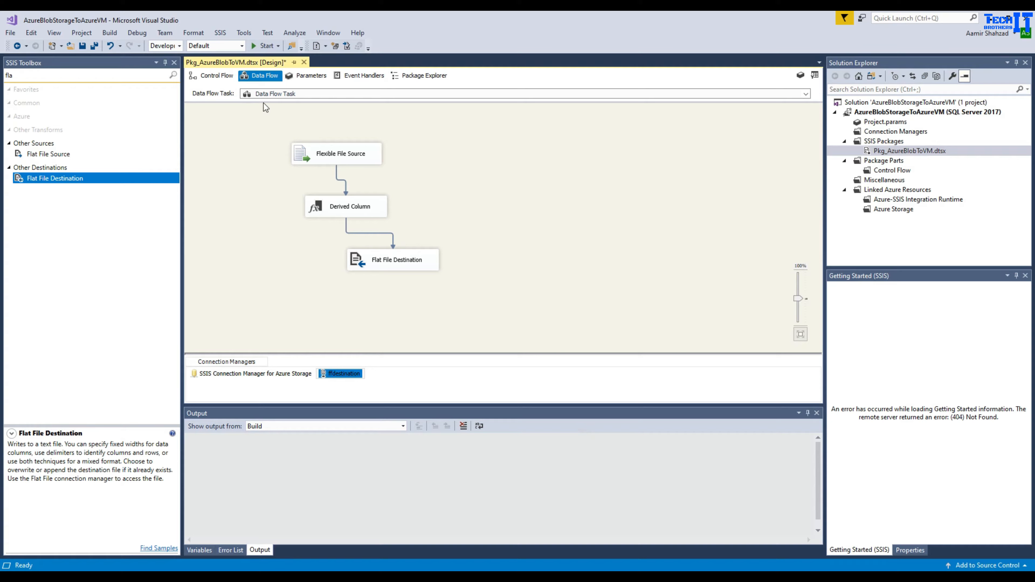
click(223, 79)
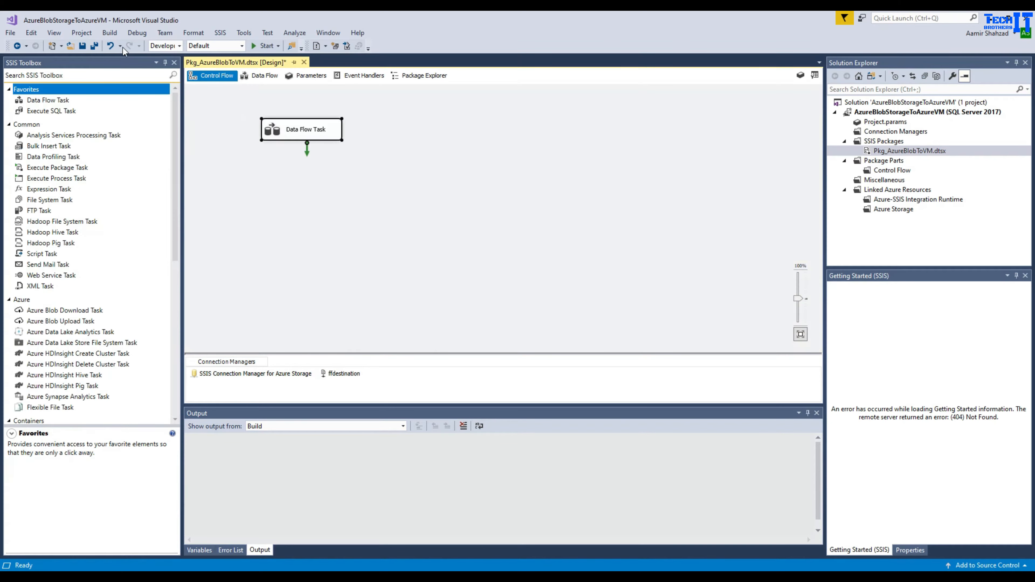
click(95, 46)
- Rename the Azure Storage connection manager to ffsource and save the package
right_click(288, 374)
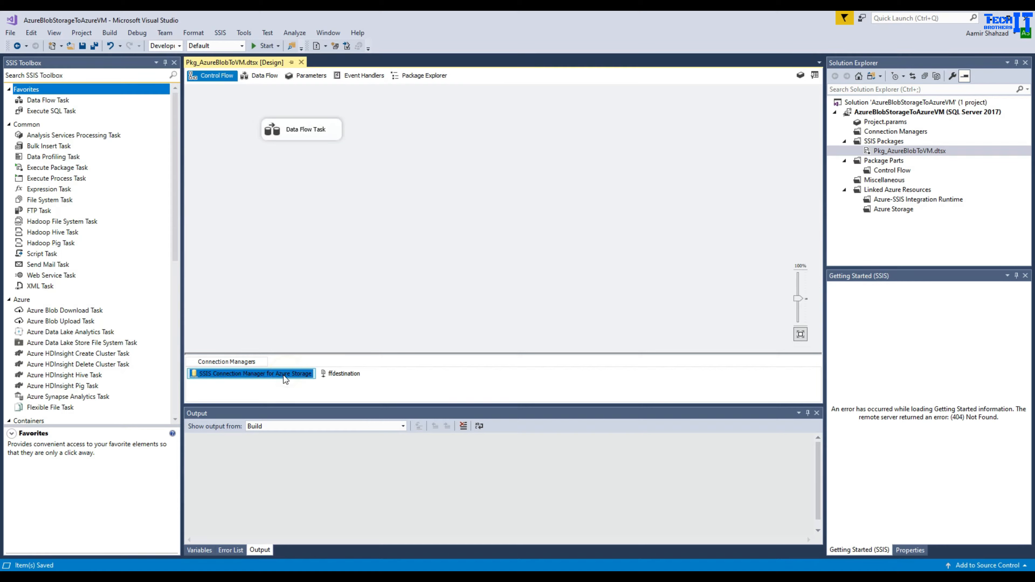
click(314, 351)
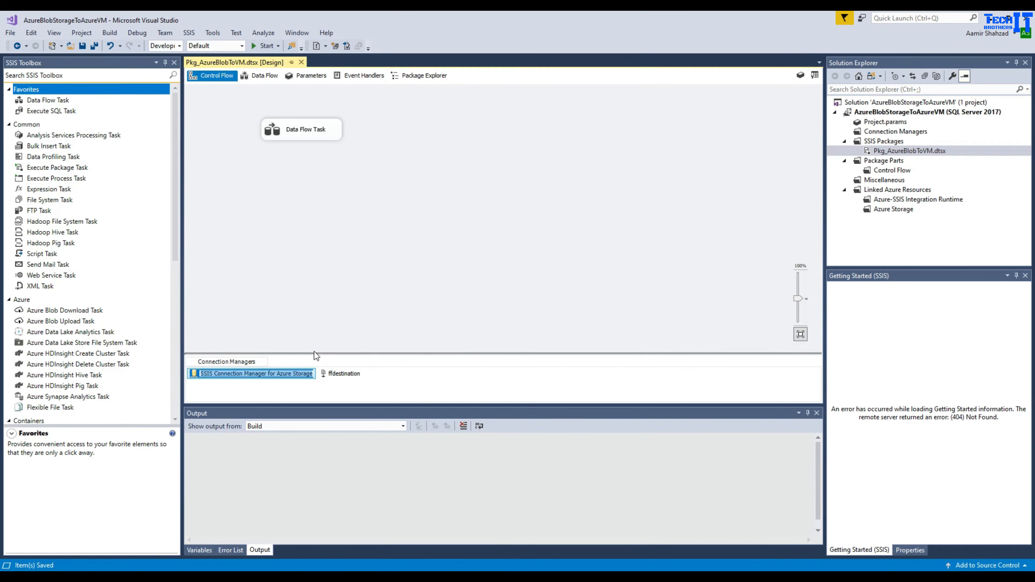
text(ffs)
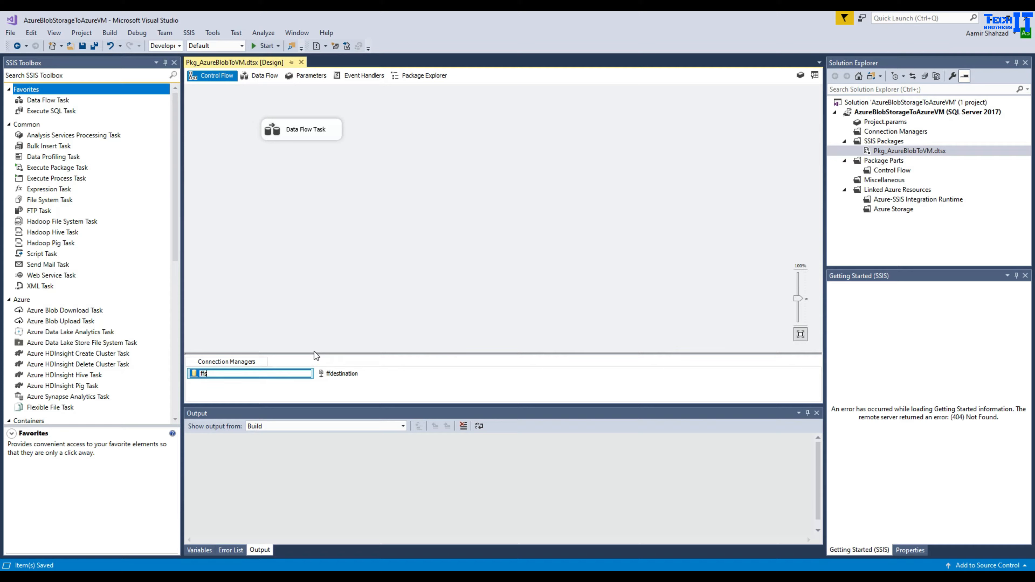
text(ource)
key(Return)
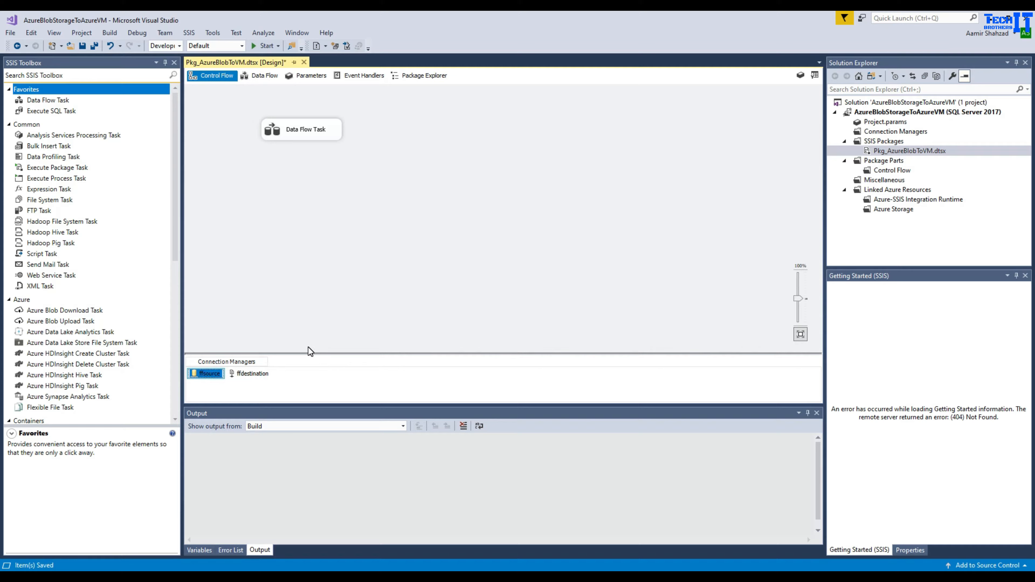
click(94, 45)
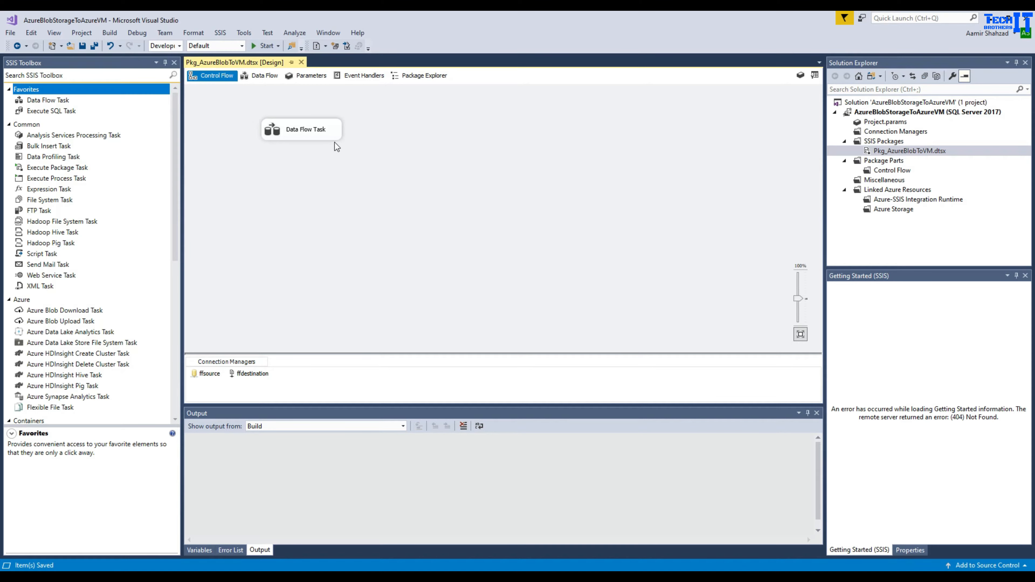
- Execute Pkg_AzureBlobToVM.dtsx, confirm 11 rows succeeded, and bring up the Input folder in File Explorer
right_click(887, 153)
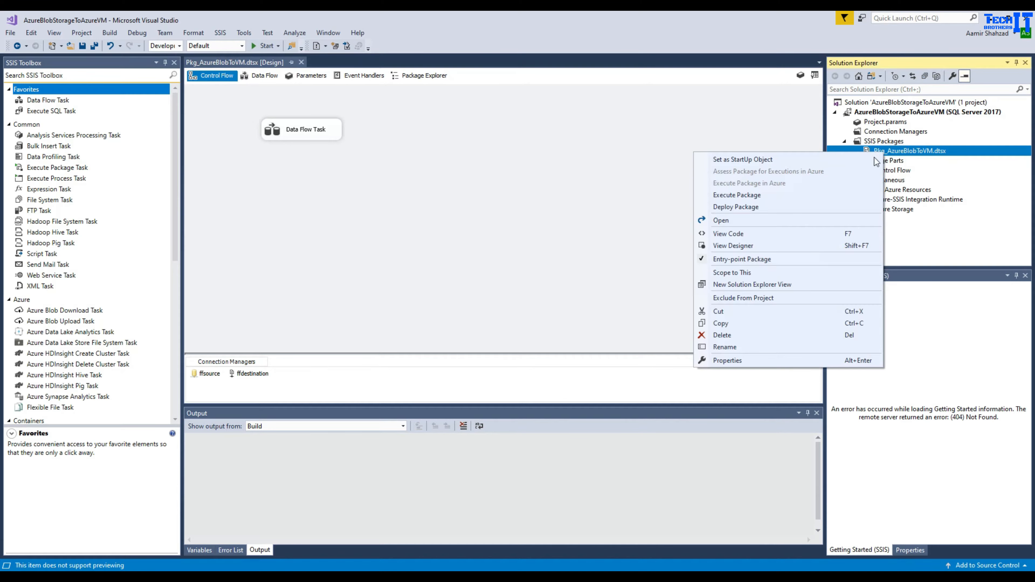
click(746, 194)
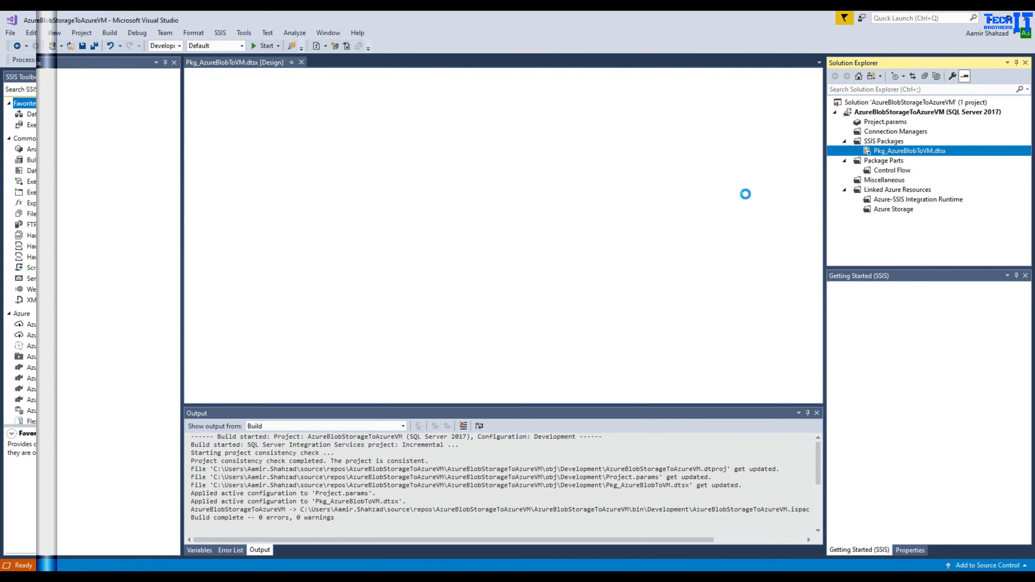
click(311, 146)
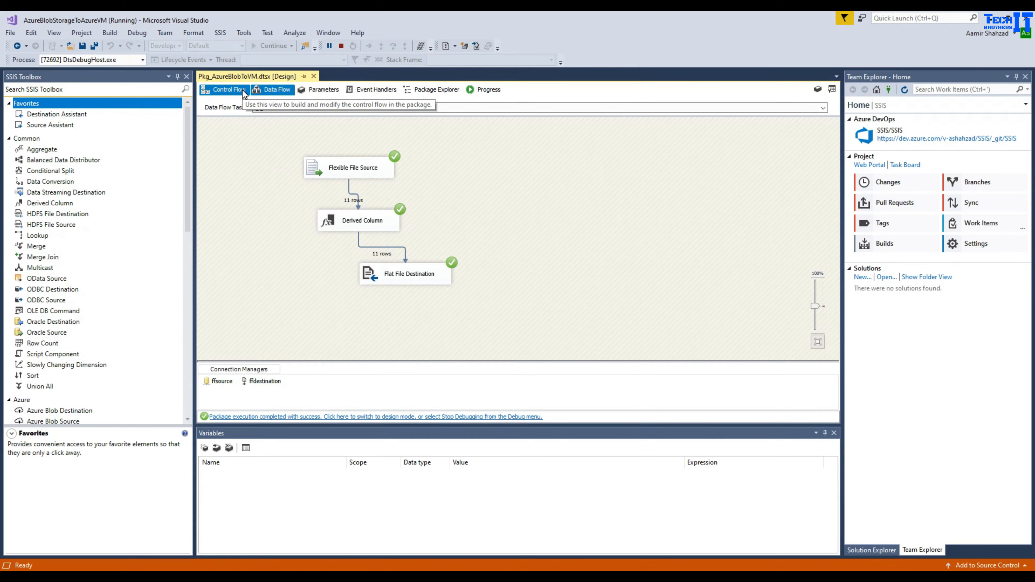
click(232, 90)
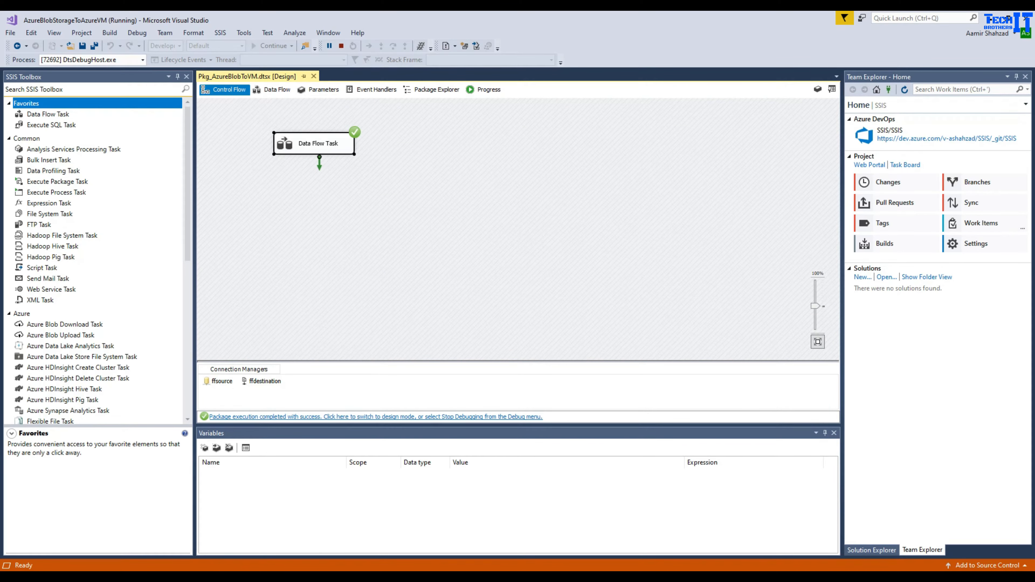
mouse_move(304, 576)
click(248, 544)
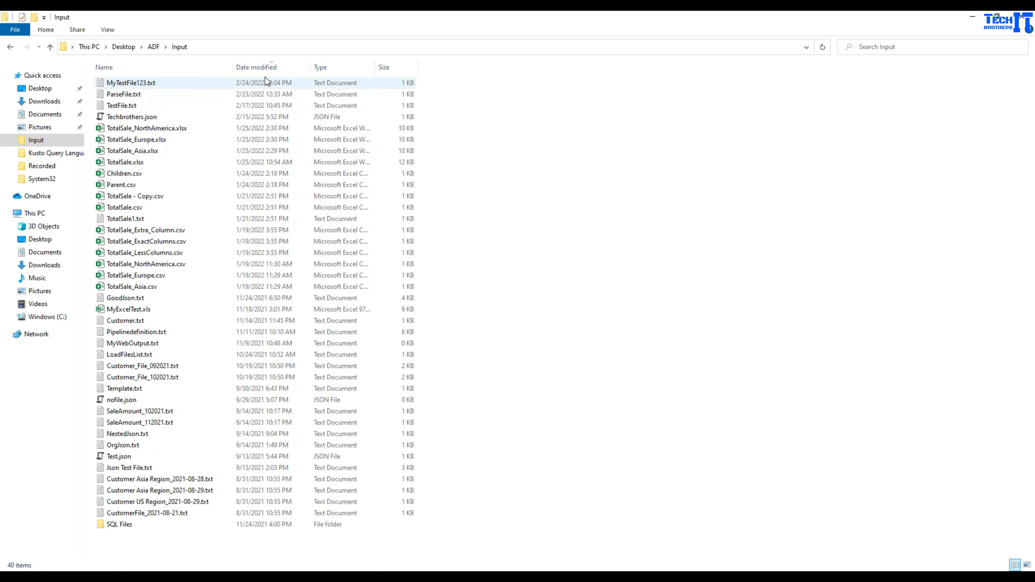
- Verify MyTestFile123.txt rows end with FullName in Notepad, close it, and return to the Azure portal
click(175, 85)
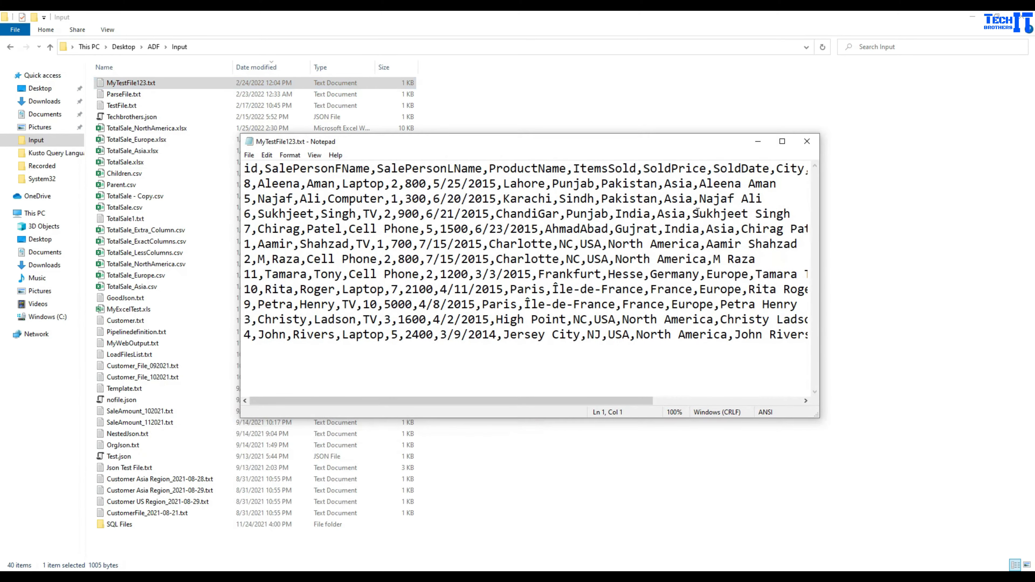
click(671, 401)
shift+click(773, 168)
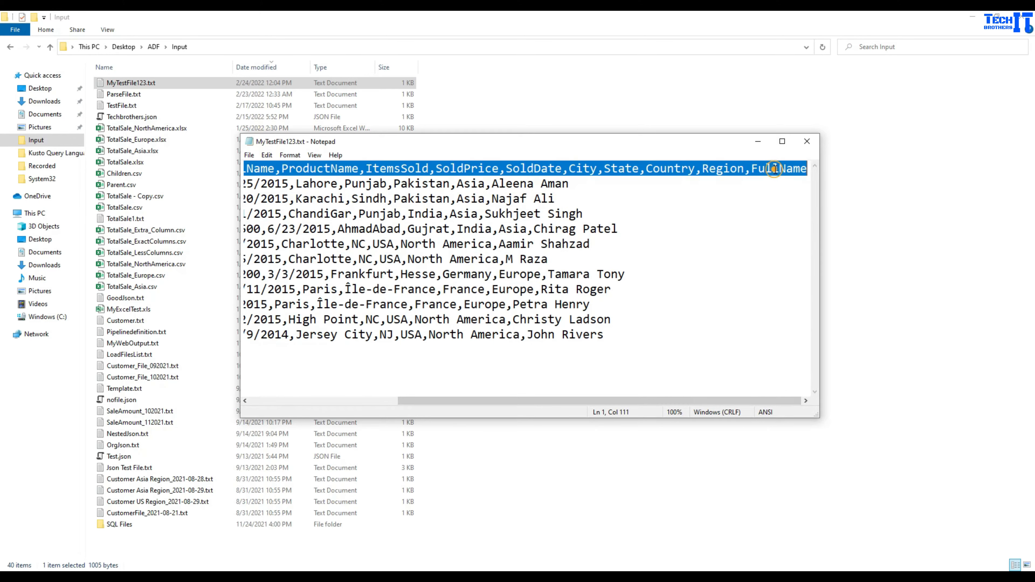
click(774, 169)
click(806, 141)
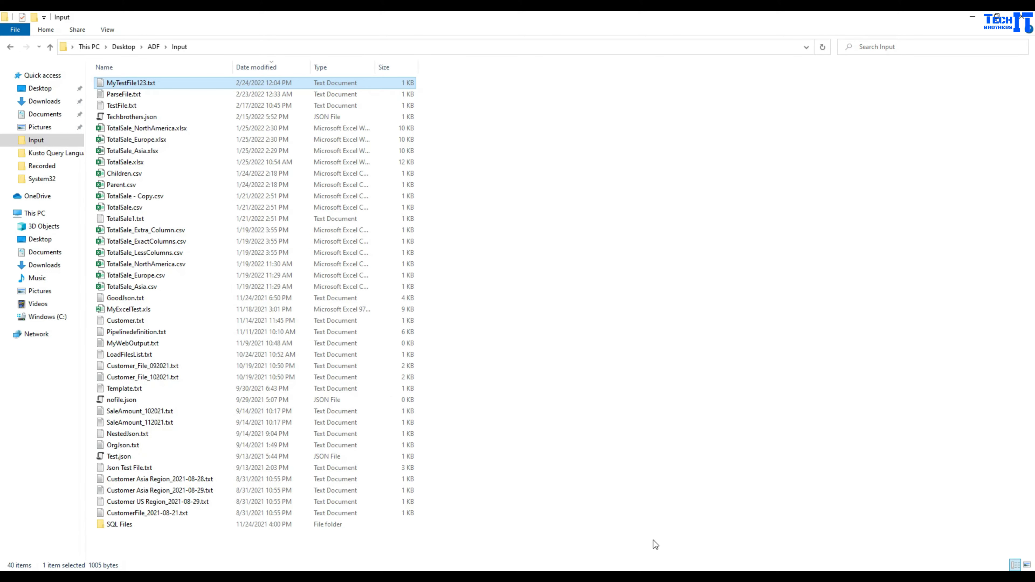
click(639, 534)
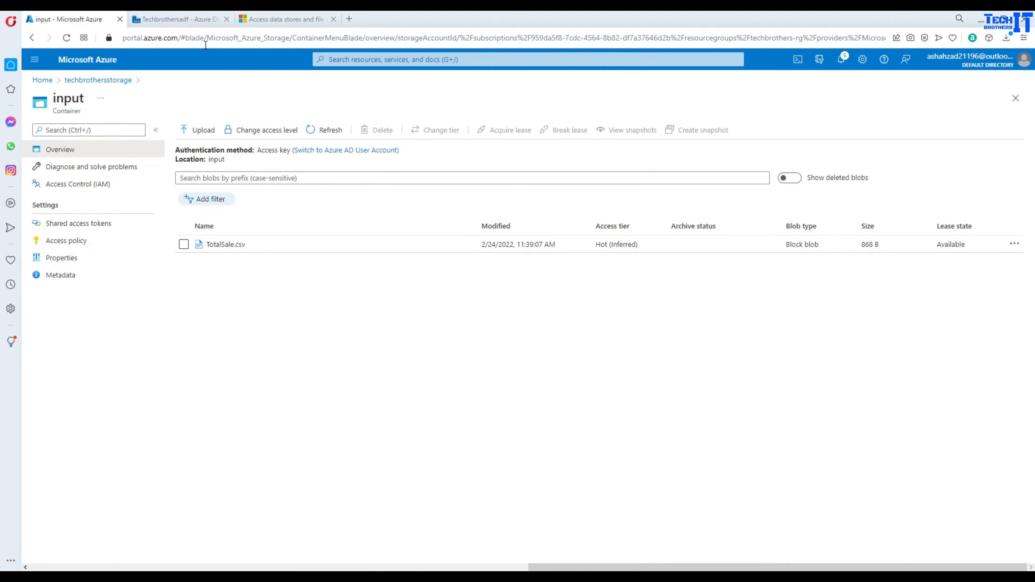
- Go from the storage input container to Azure Home and open the techbrothers-rg resource group
click(192, 19)
click(121, 26)
click(43, 80)
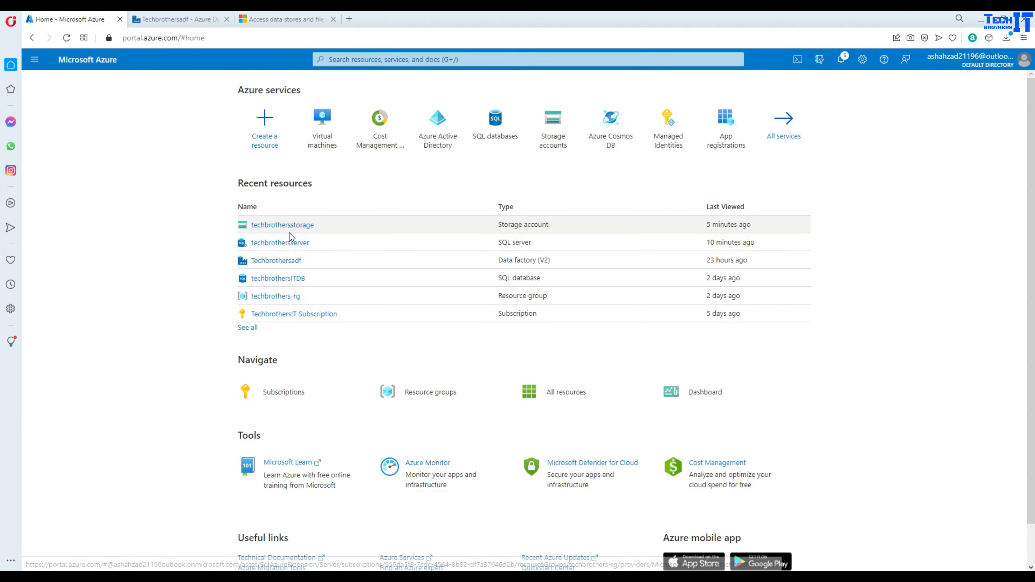
click(290, 300)
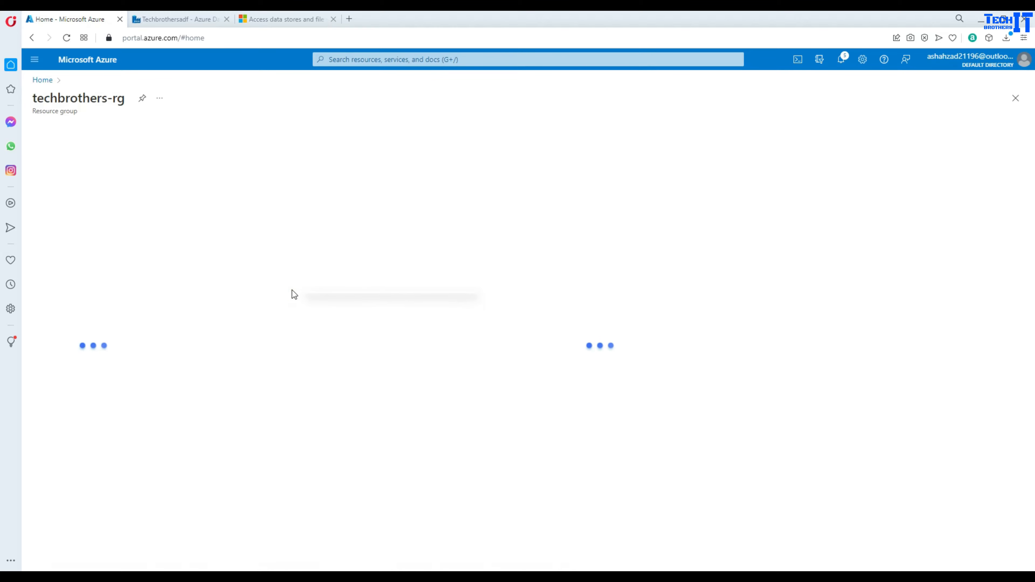
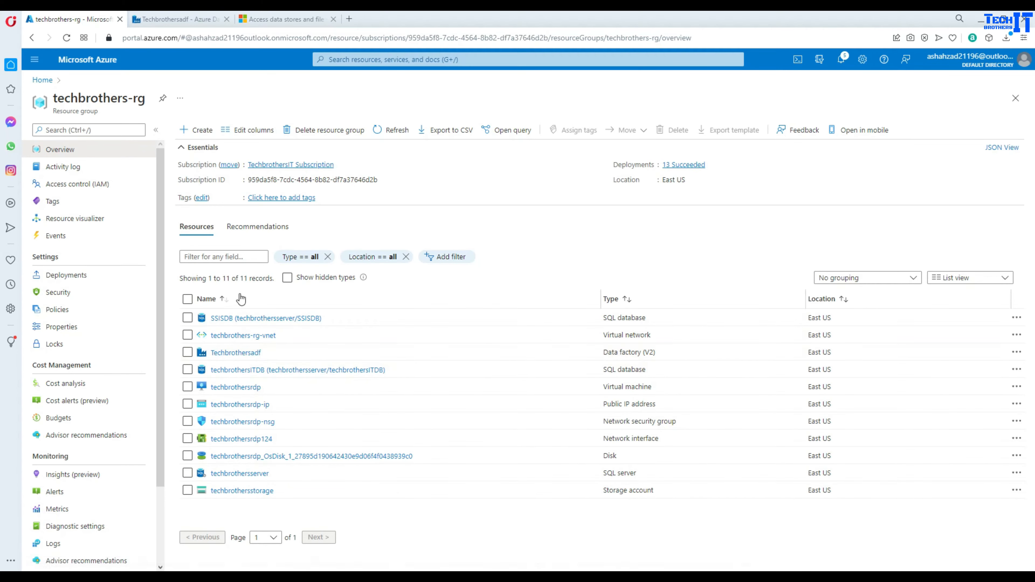
- Open the techbrothersrdp virtual machine and download its RDP connection file
click(616, 300)
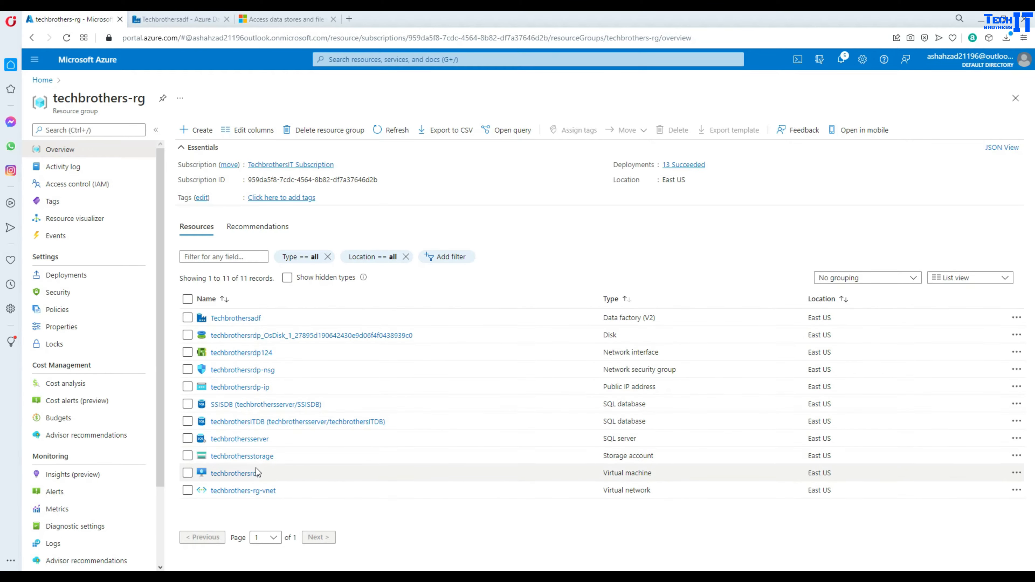
click(244, 474)
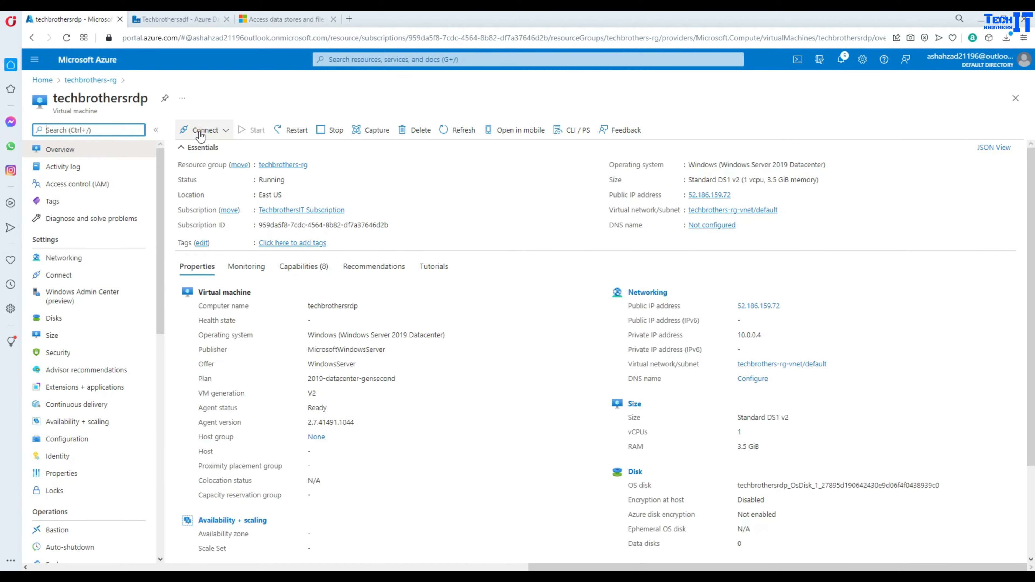
click(194, 130)
click(200, 148)
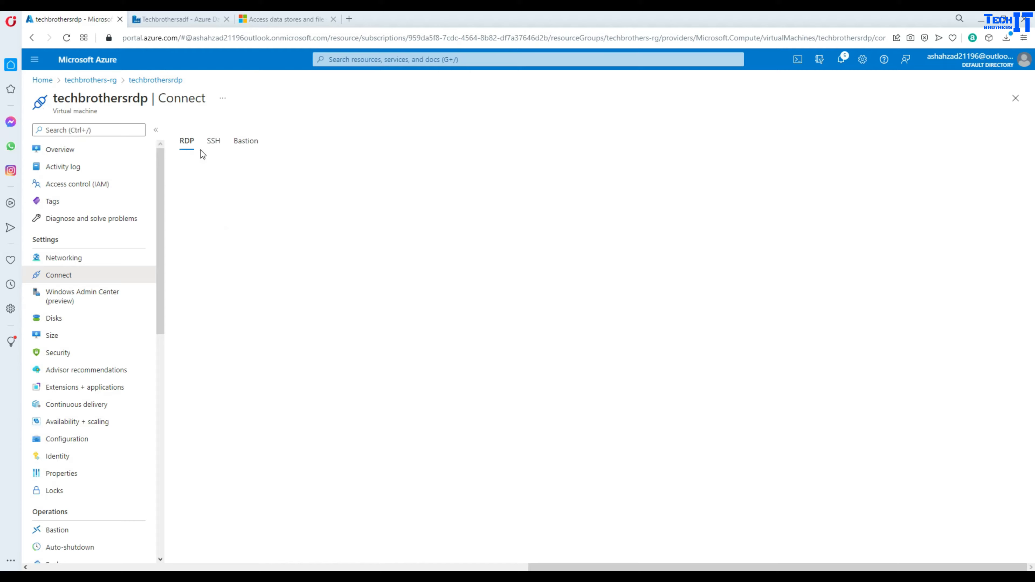
click(222, 298)
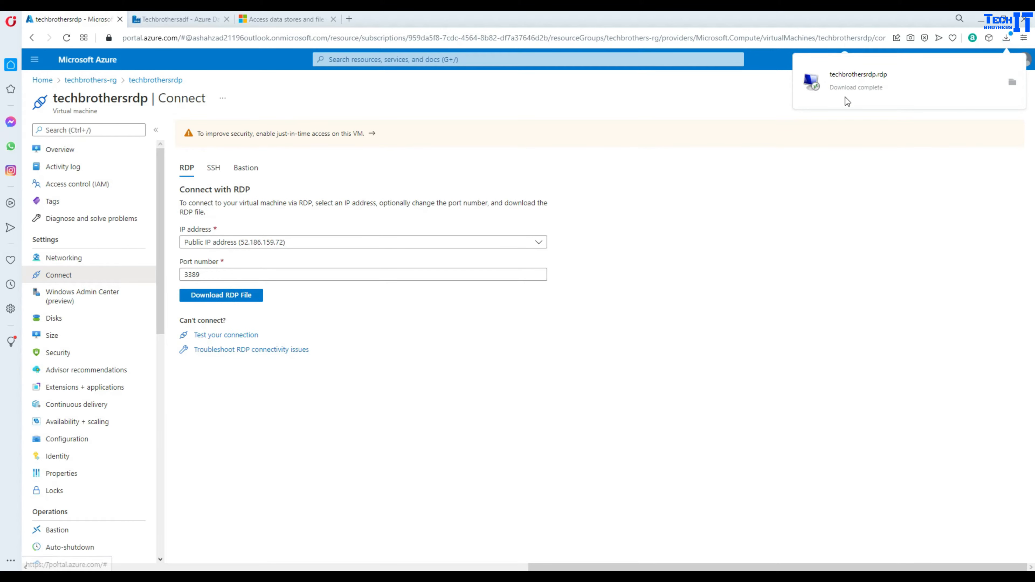
- Launch the RDP file, sign in with the VM's username and password, and accept the certificate
click(849, 91)
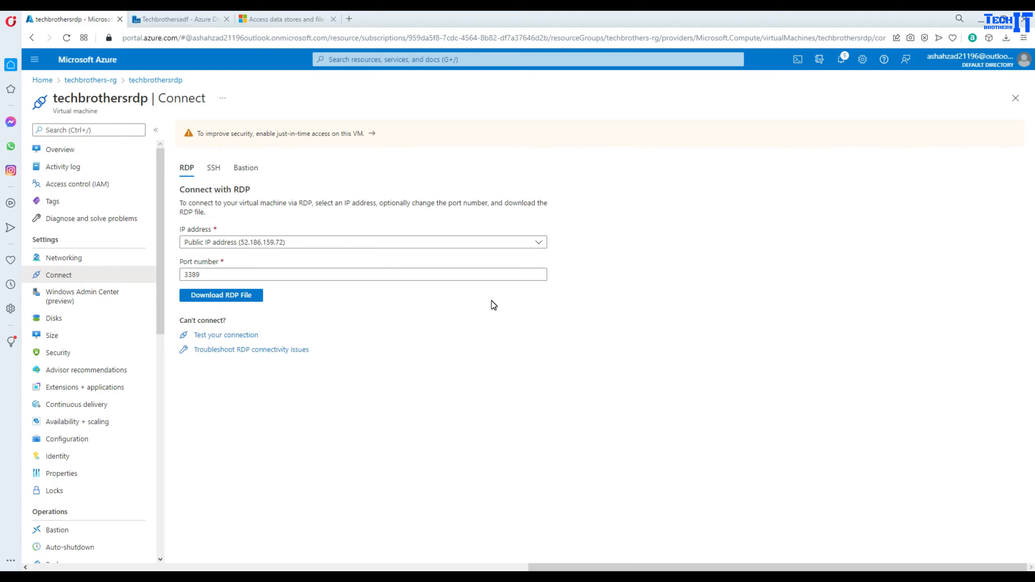
click(574, 352)
text(tbuser)
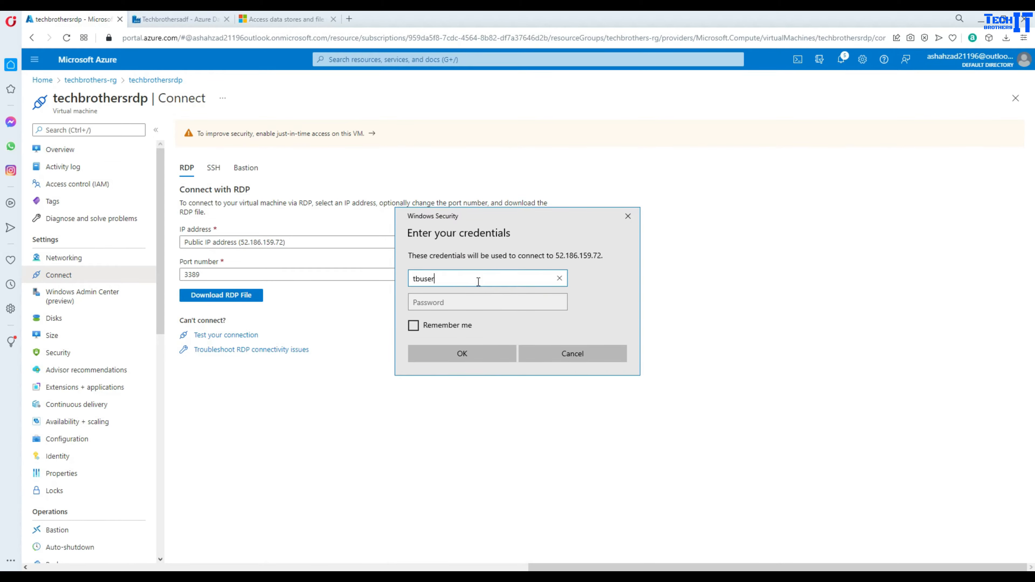
key(Tab)
text(t)
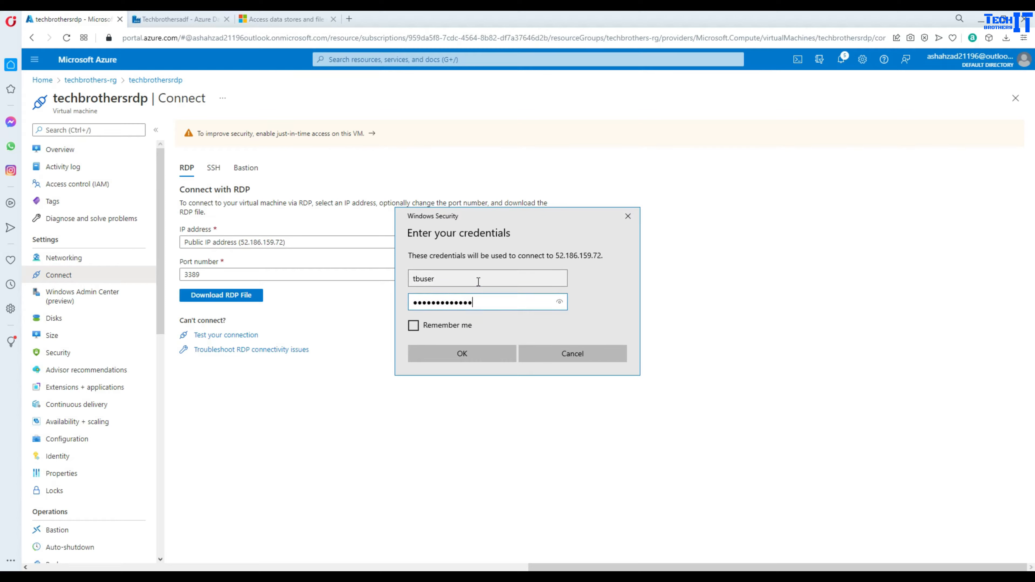
key(Return)
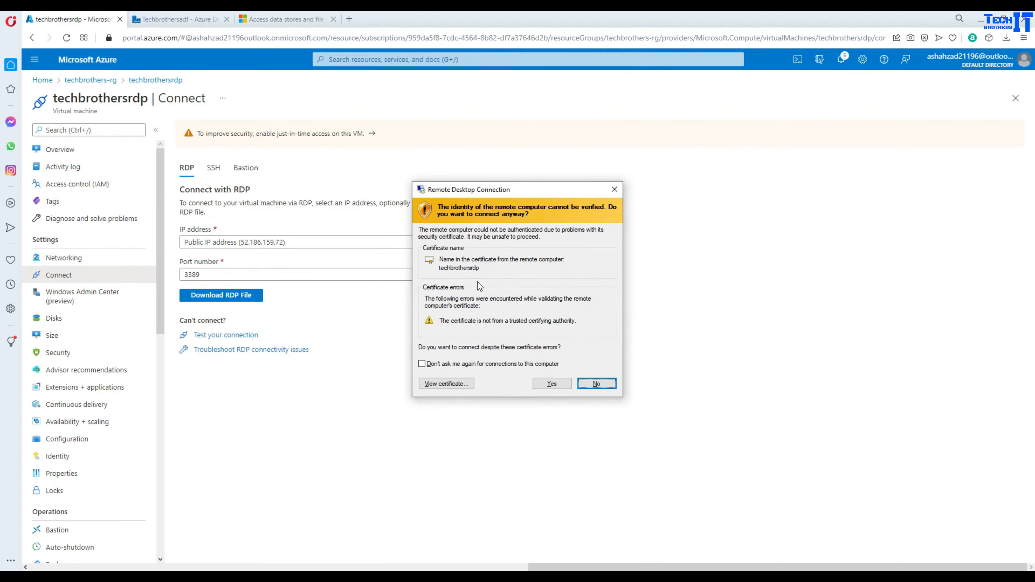
click(543, 384)
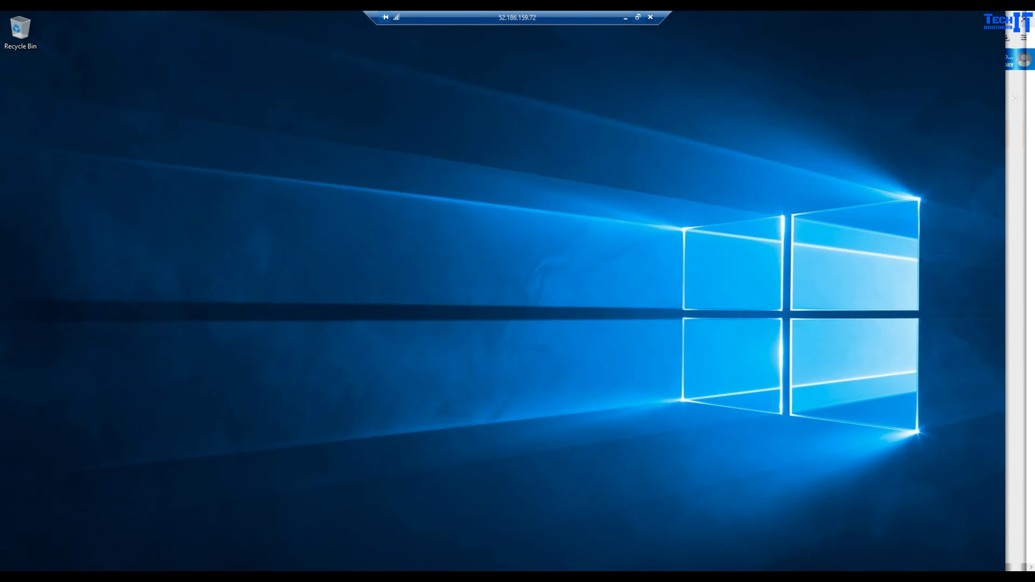
- Restore the full-screen remote session to a resized window and open File Explorer on the VM
click(637, 18)
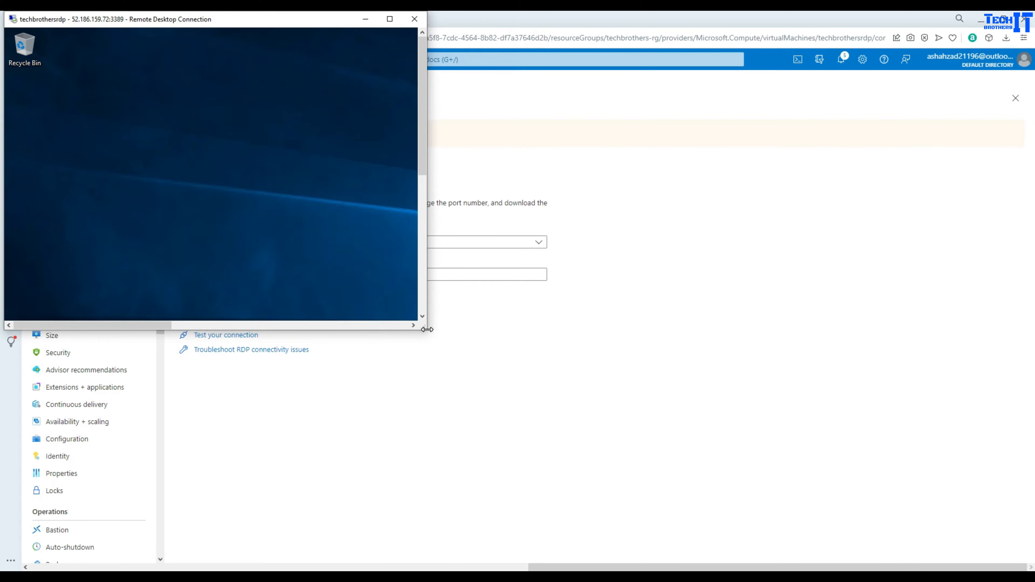
drag(427, 329, 945, 416)
drag(944, 163, 930, 331)
click(122, 312)
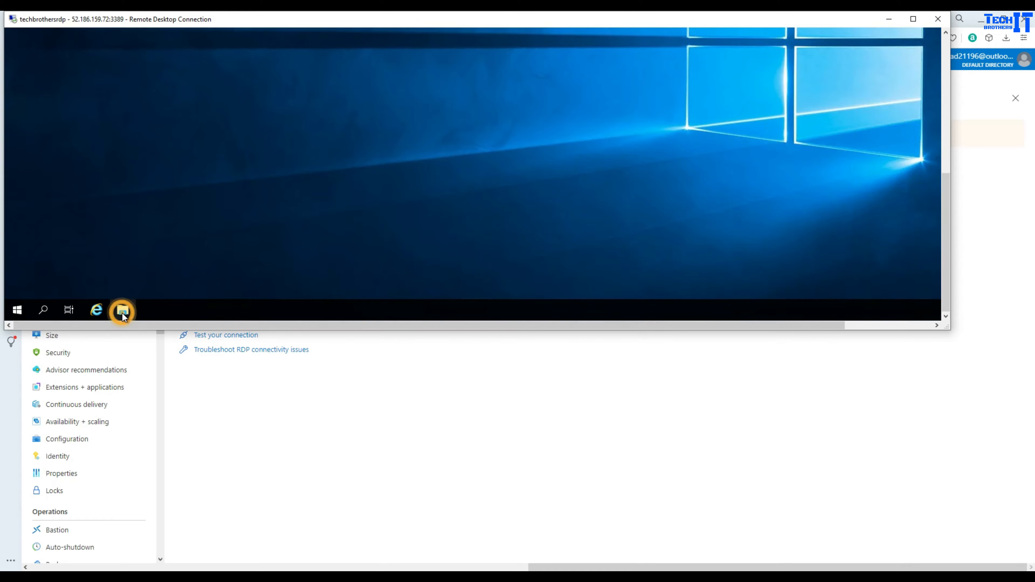
click(947, 113)
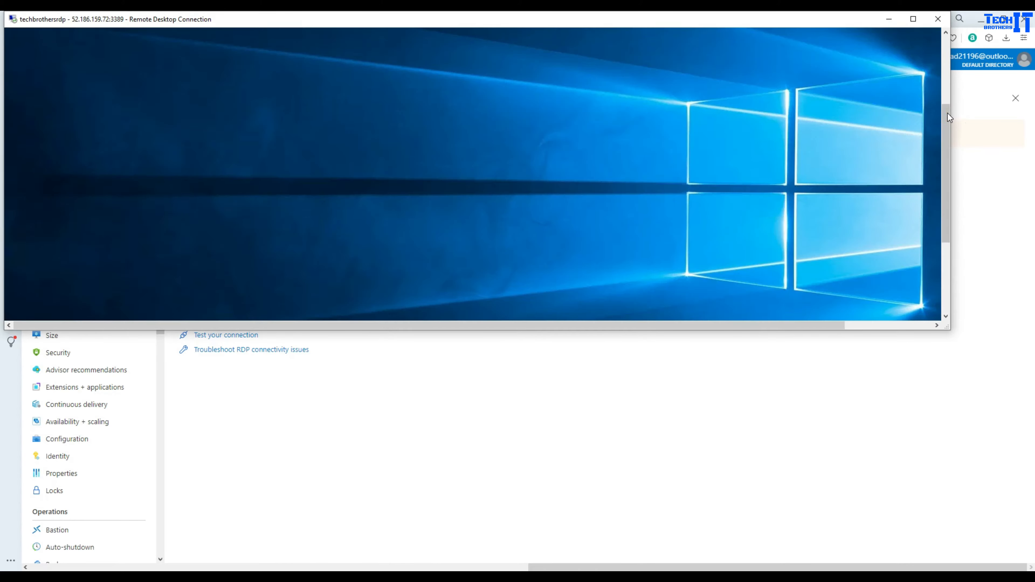
click(948, 91)
drag(950, 90, 952, 164)
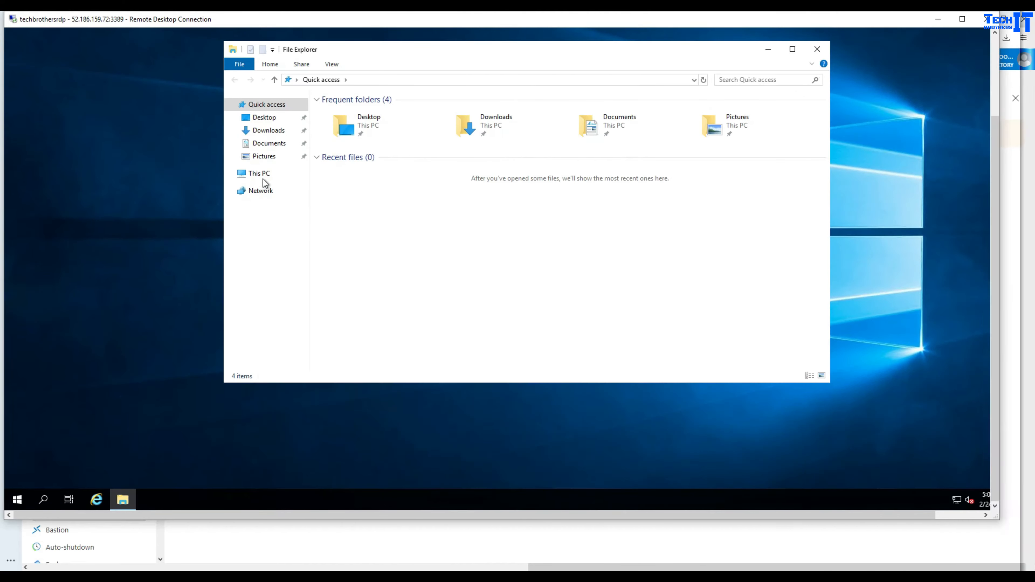
- Create a new folder named Files on Windows (C:), close Server Manager, and select Files
click(264, 179)
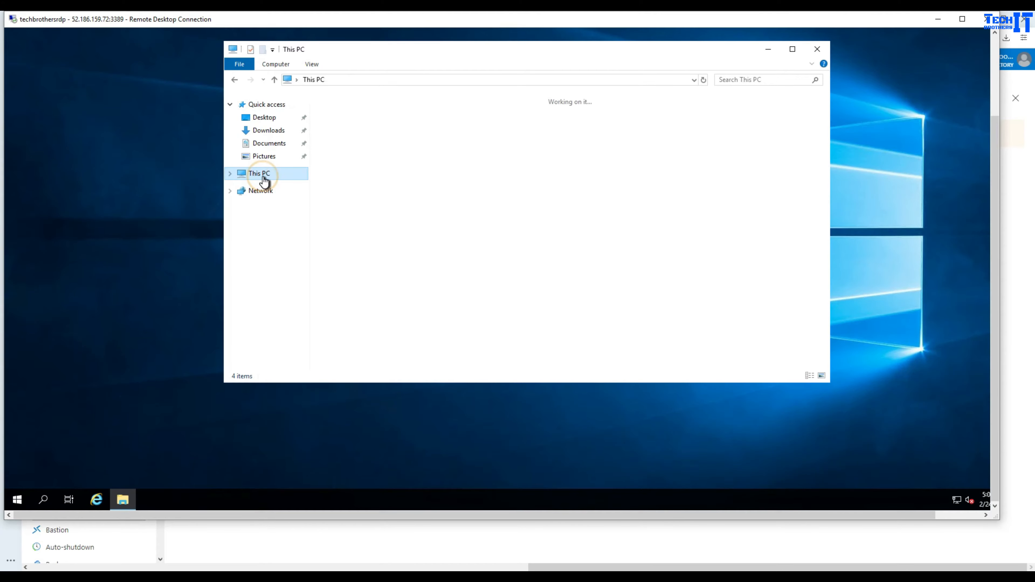
double_click(388, 233)
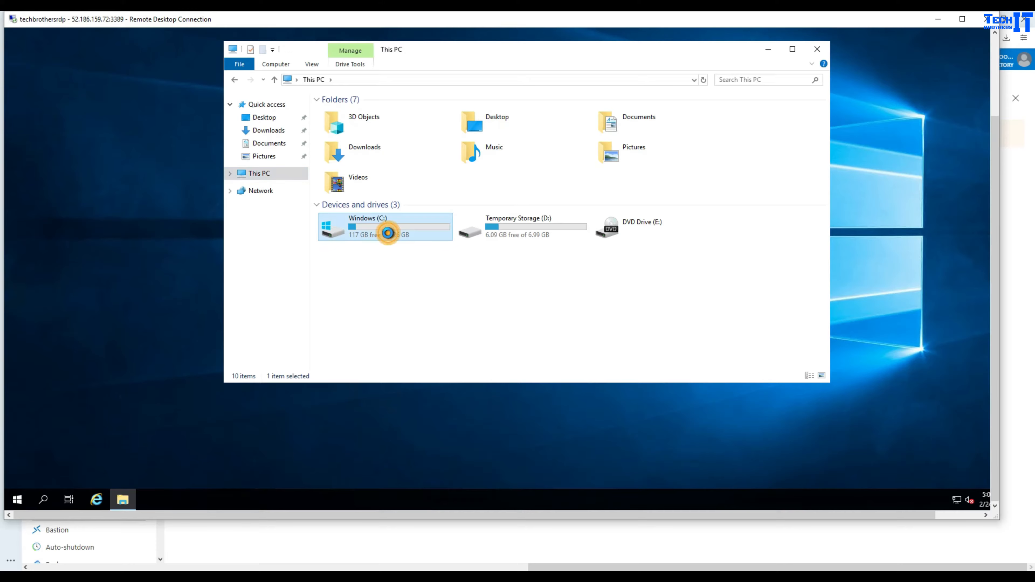
right_click(404, 254)
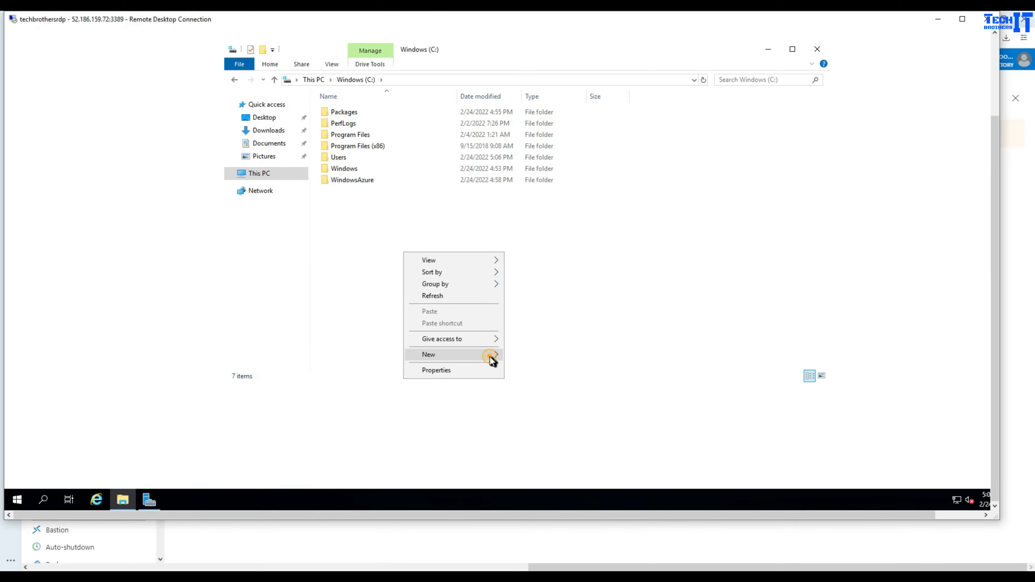
mouse_move(490, 356)
click(527, 352)
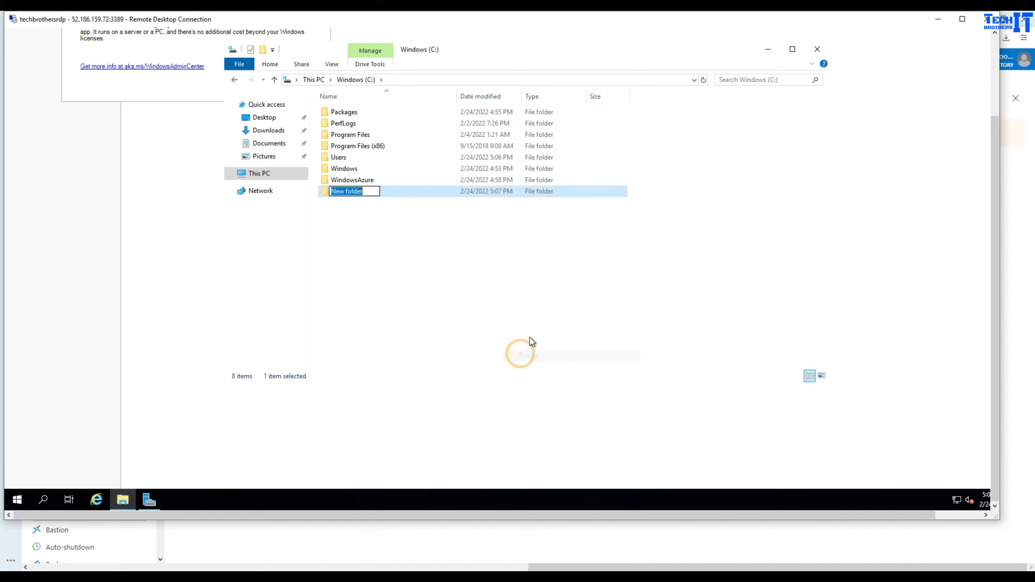
text(Files)
click(541, 321)
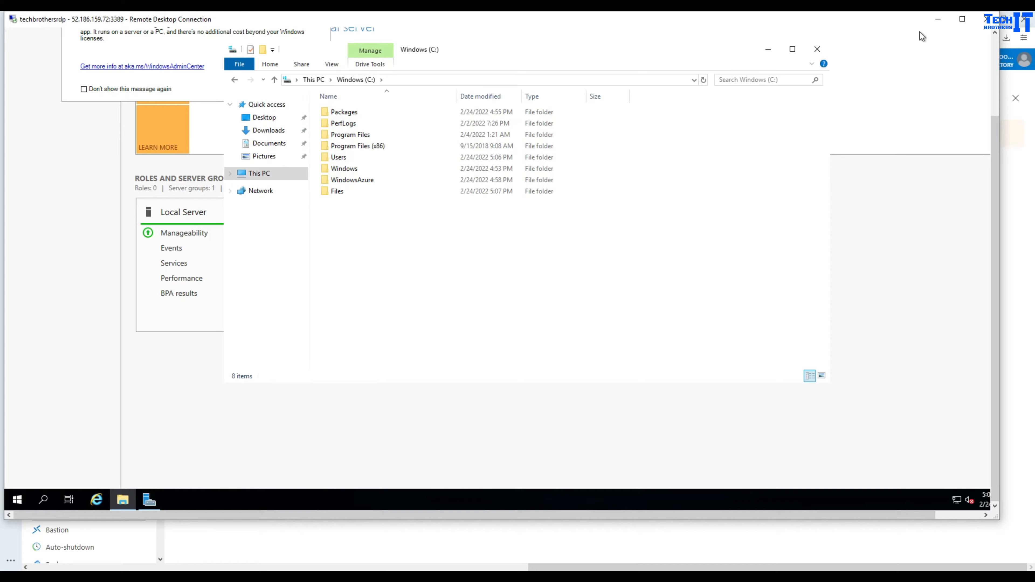
click(993, 45)
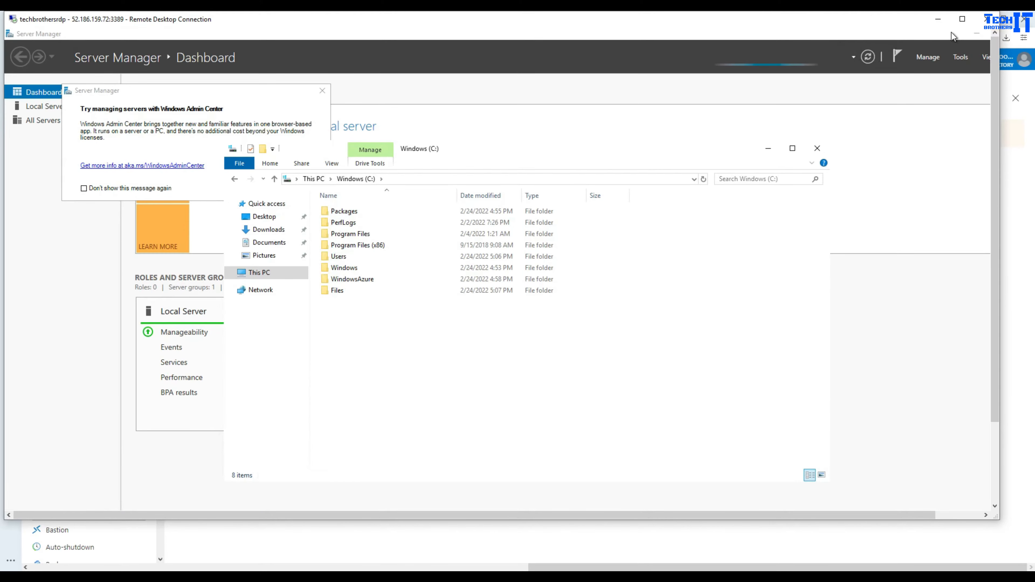
click(969, 517)
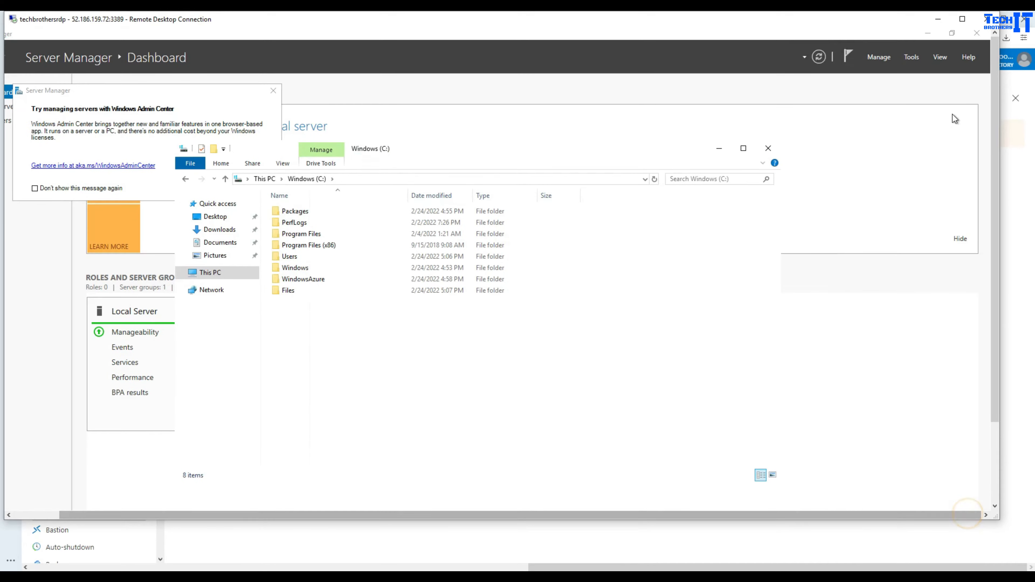
click(974, 33)
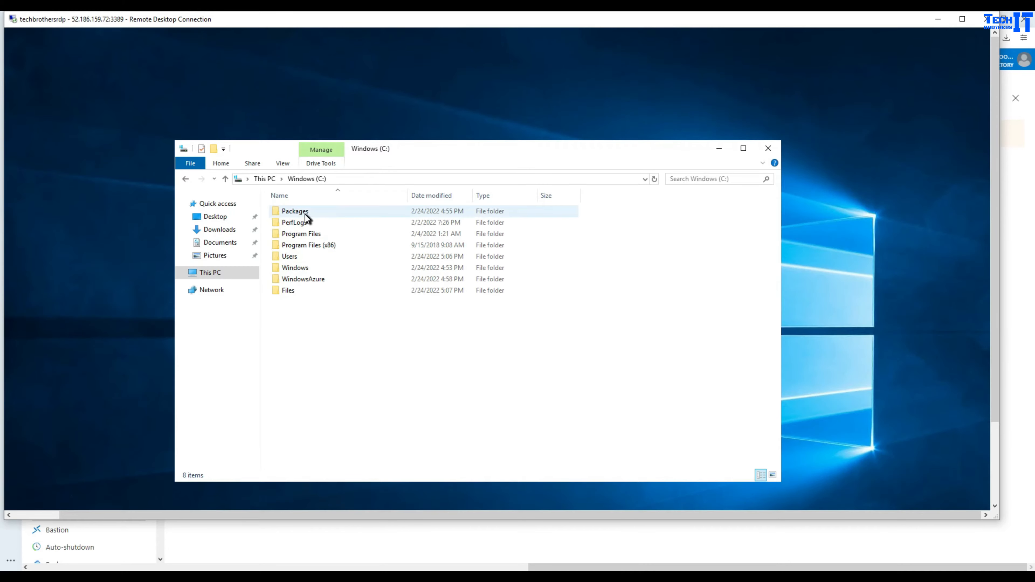
click(290, 290)
- From the Files folder's Sharing properties, add Everyone with Read/Write permission
right_click(294, 291)
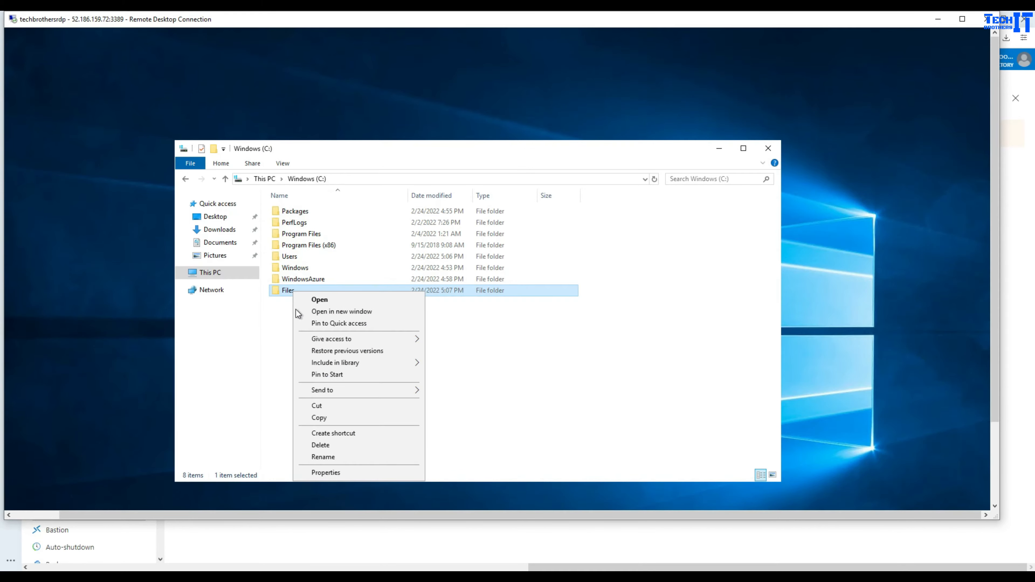
click(344, 474)
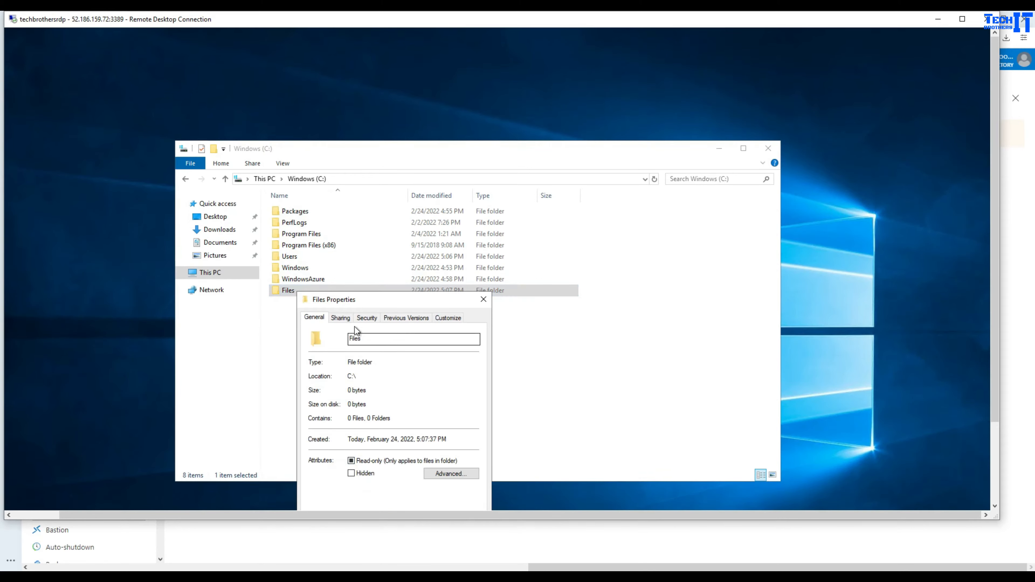
click(344, 318)
drag(366, 299, 400, 195)
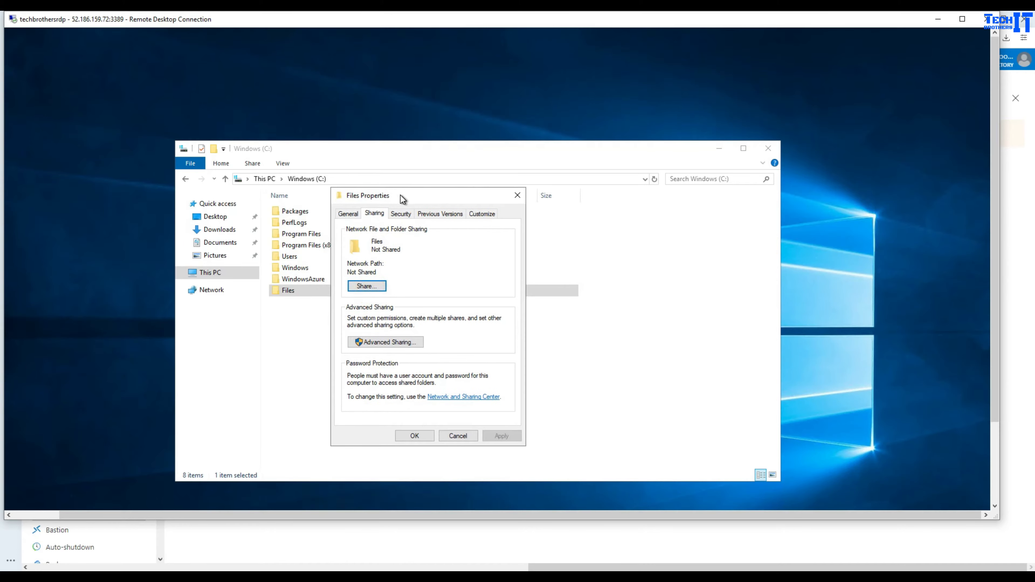
click(367, 286)
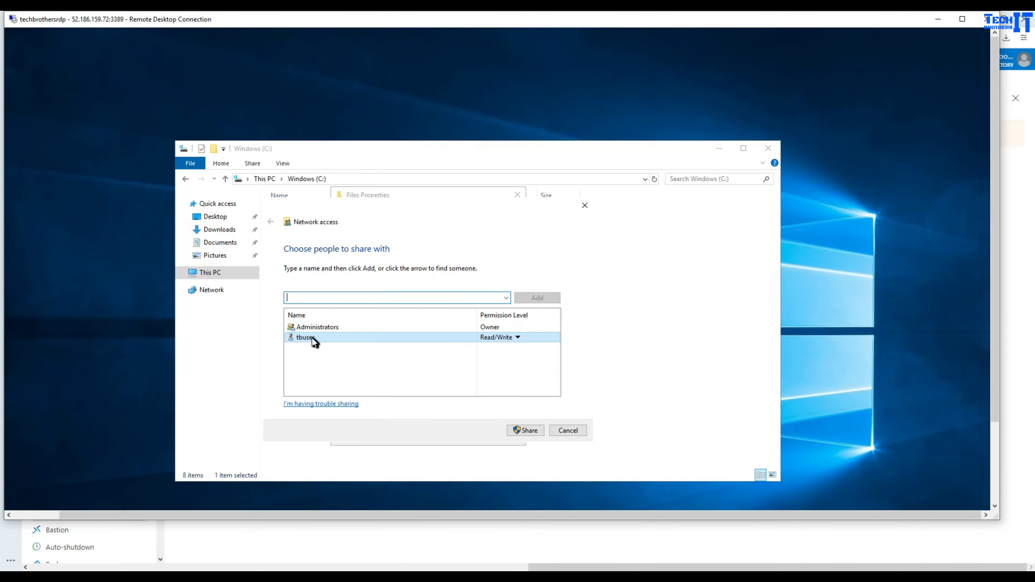
text(everyone)
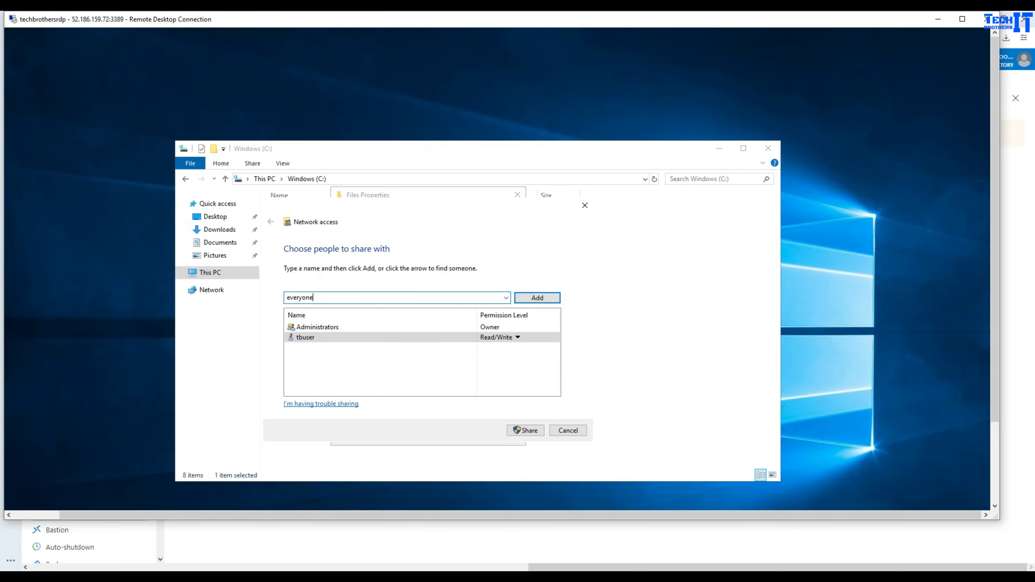
click(537, 297)
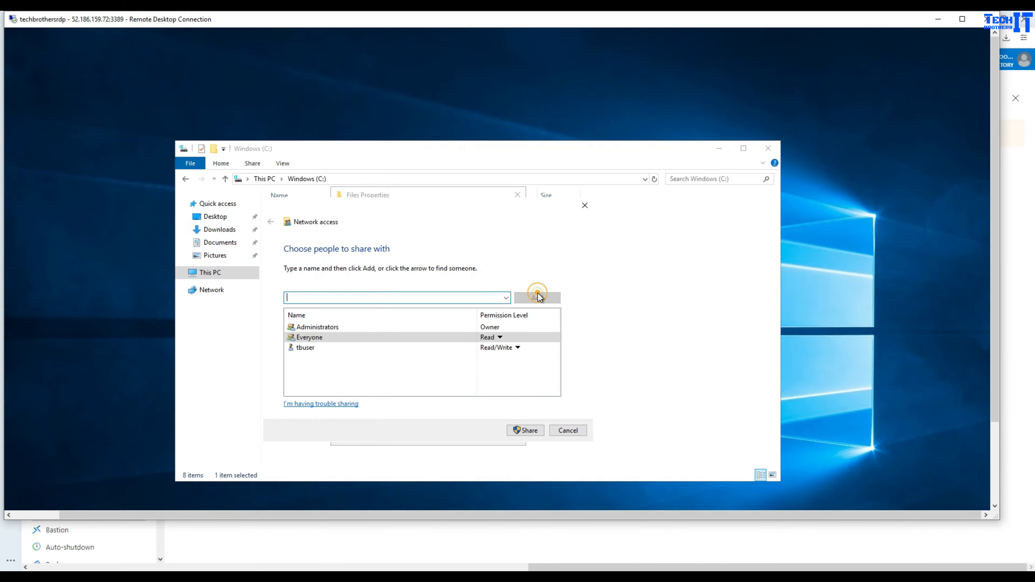
click(499, 337)
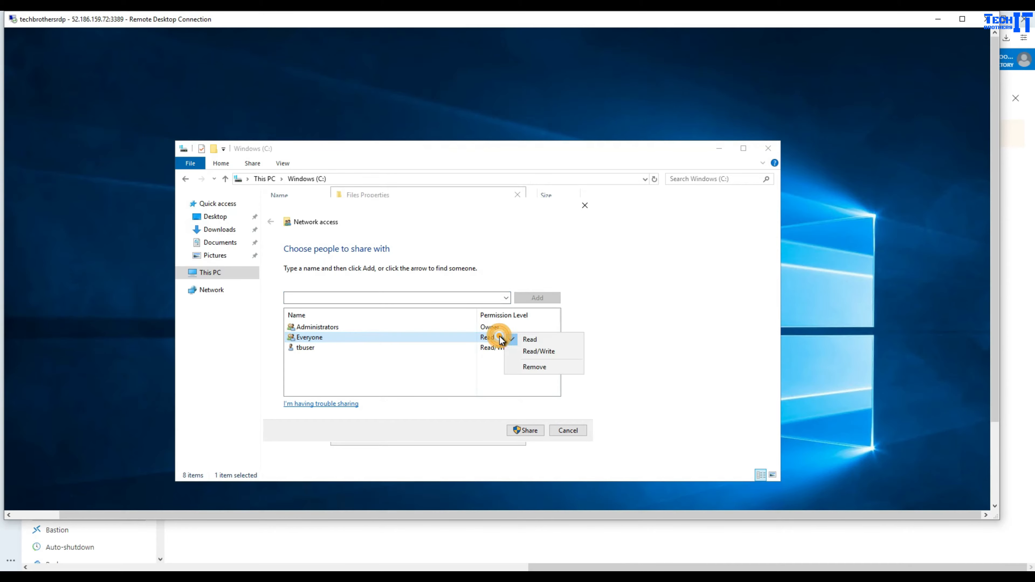
click(524, 351)
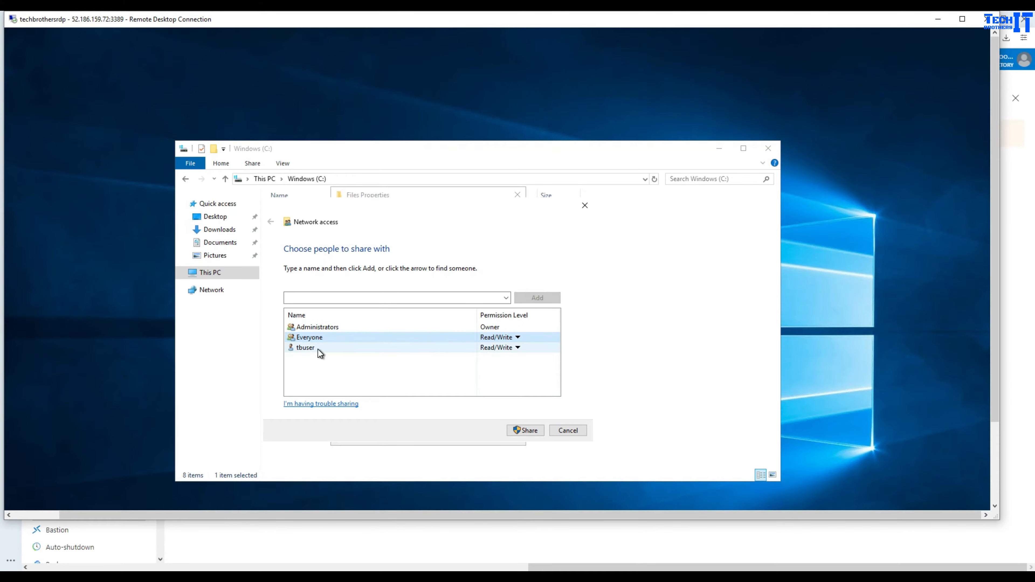
- Review the permission levels, share Files, and make the network private to finish sharing
click(335, 350)
click(349, 336)
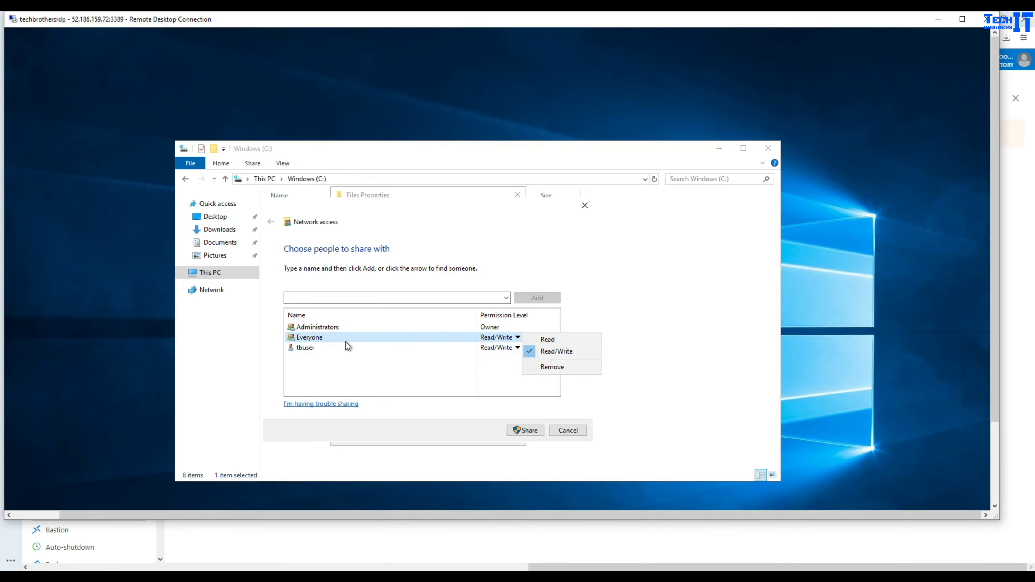
click(329, 349)
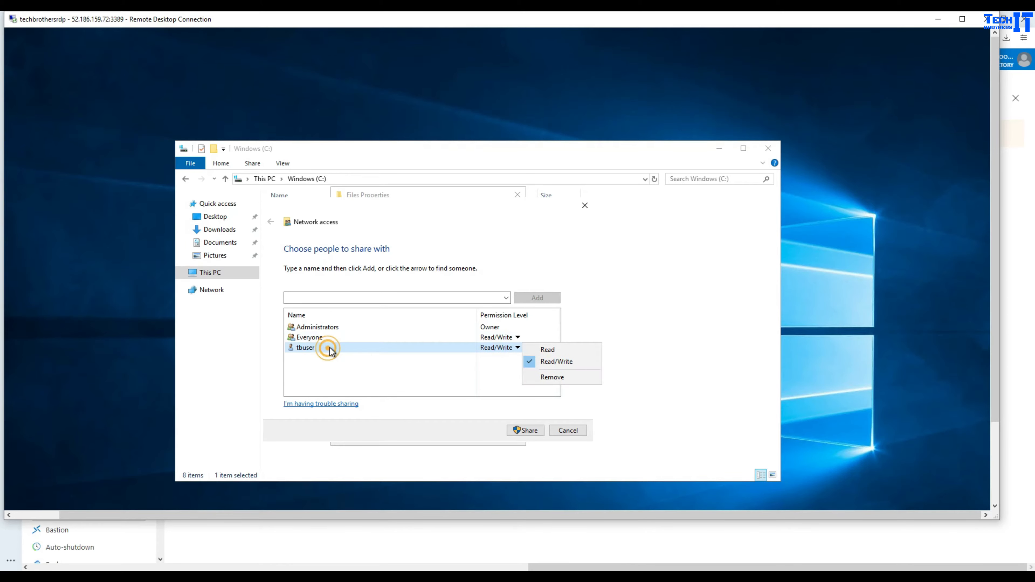
click(523, 431)
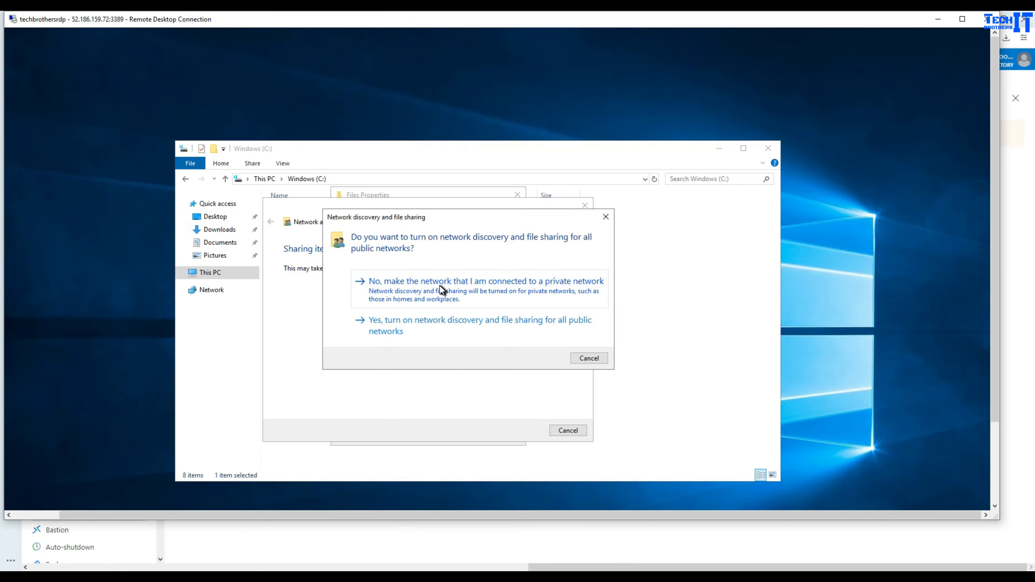
click(432, 290)
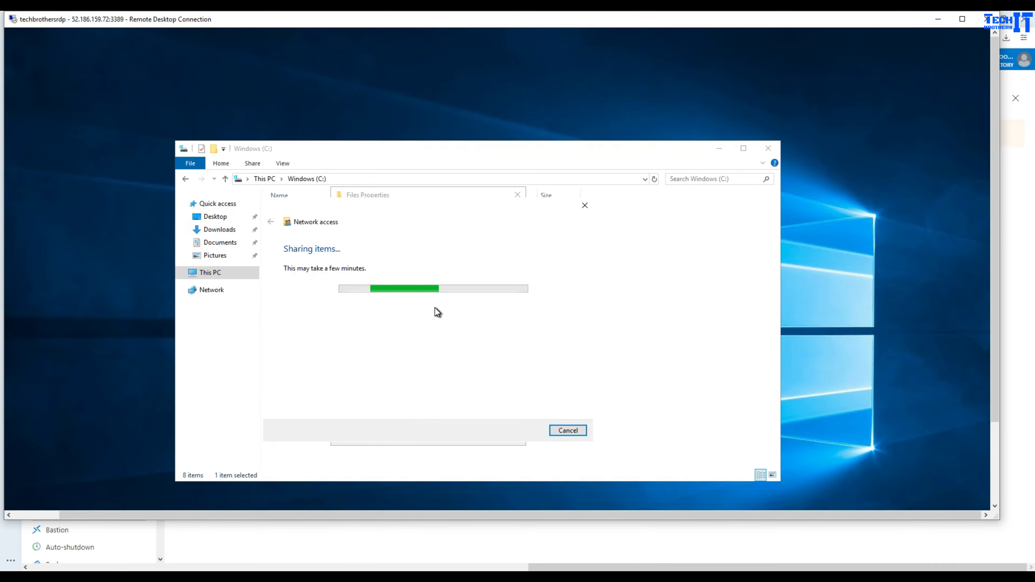
click(324, 323)
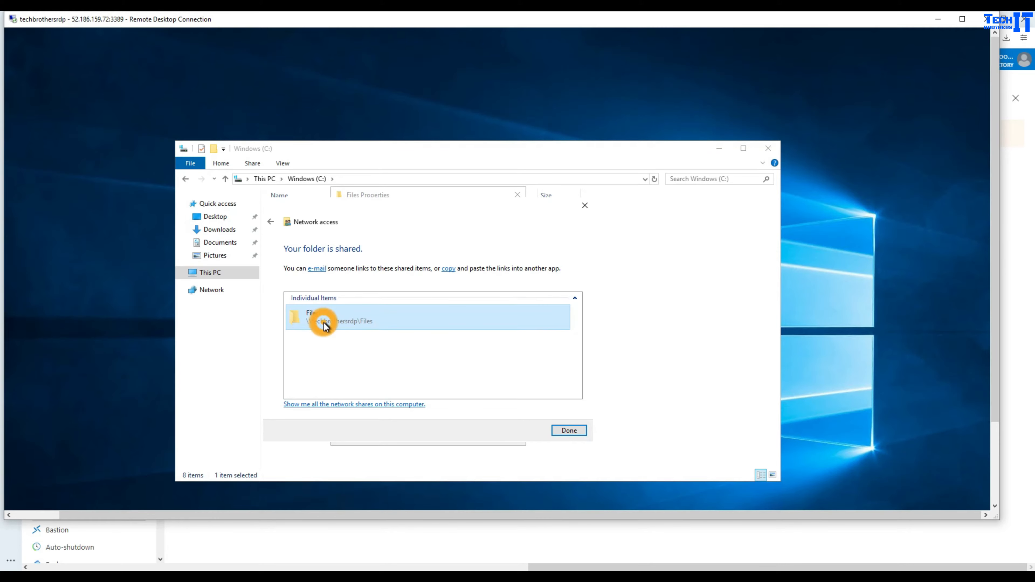
click(568, 430)
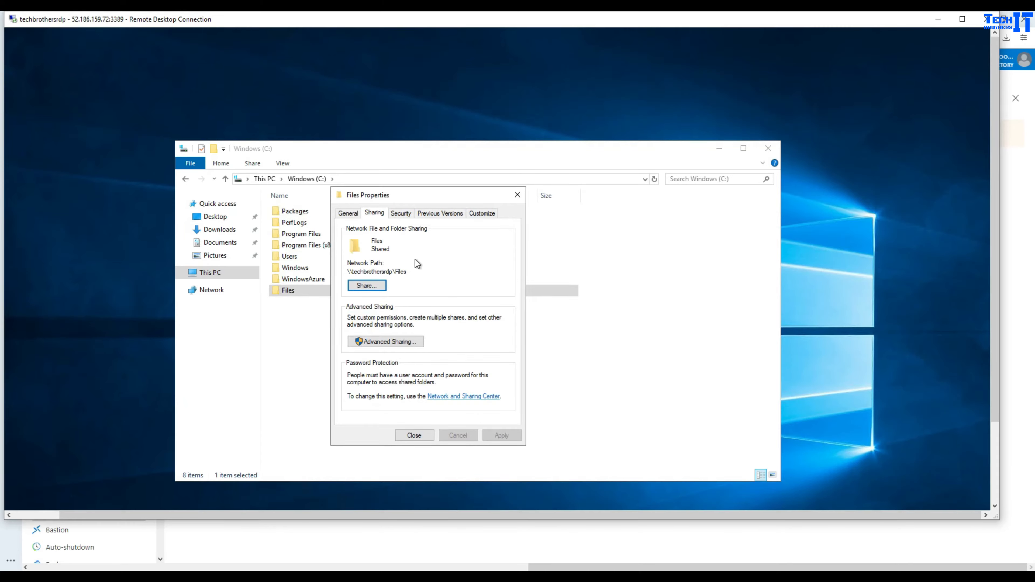
- Open the copied network path techbrothersrdp\Files in Explorer, then minimize the remote session
drag(407, 271, 347, 271)
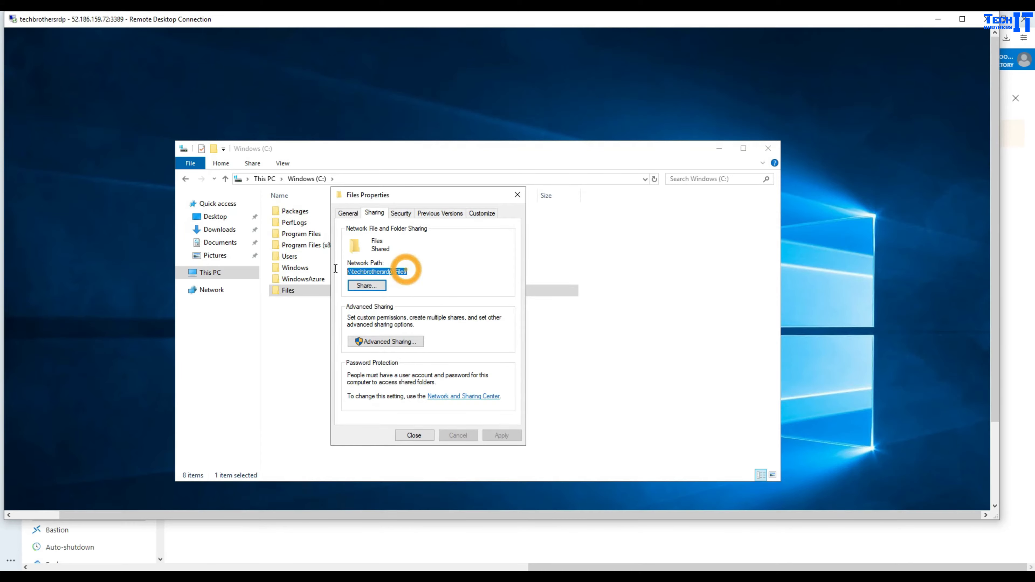
right_click(363, 271)
click(393, 303)
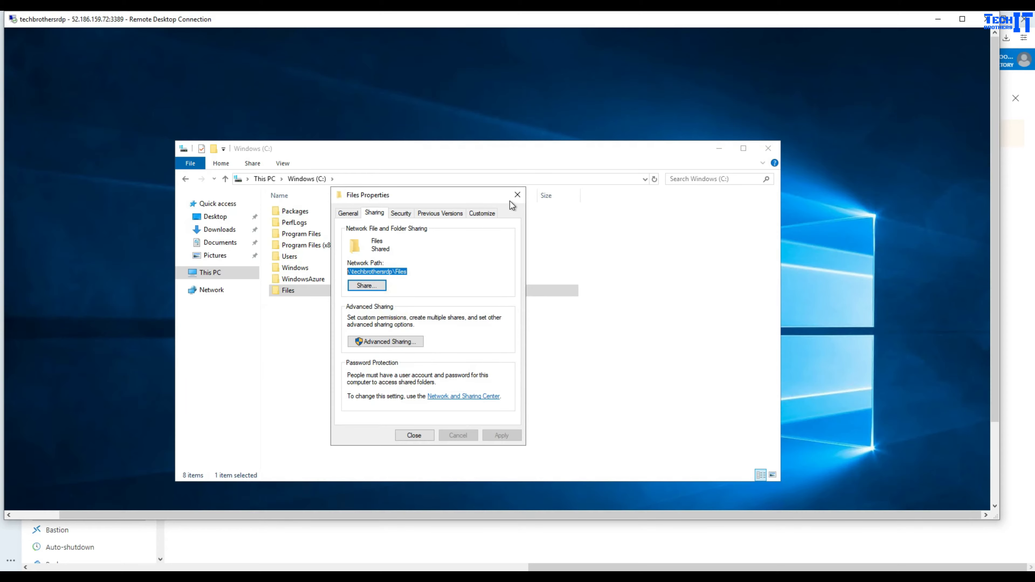
click(516, 195)
click(434, 180)
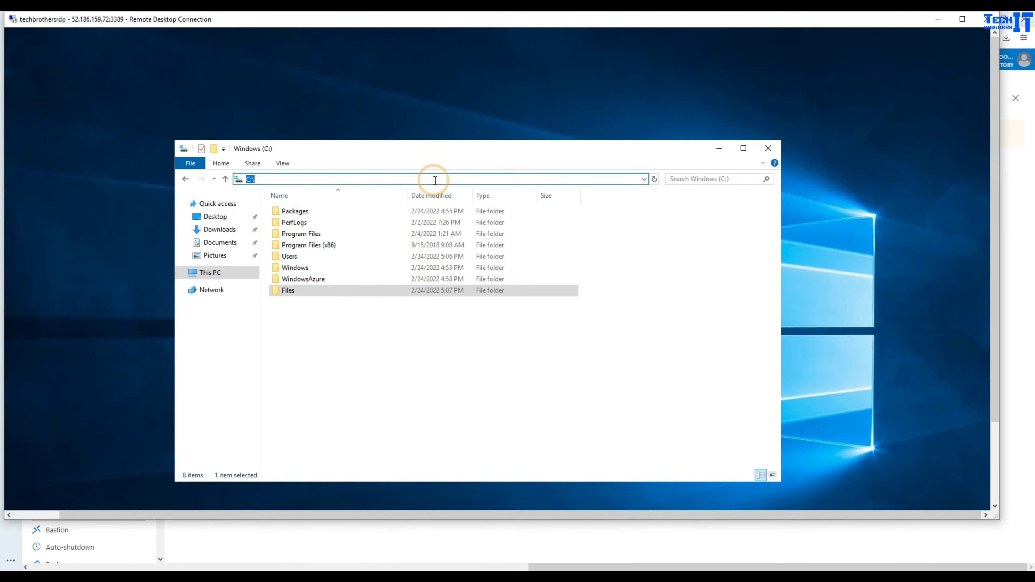
key(ctrl+v)
key(Return)
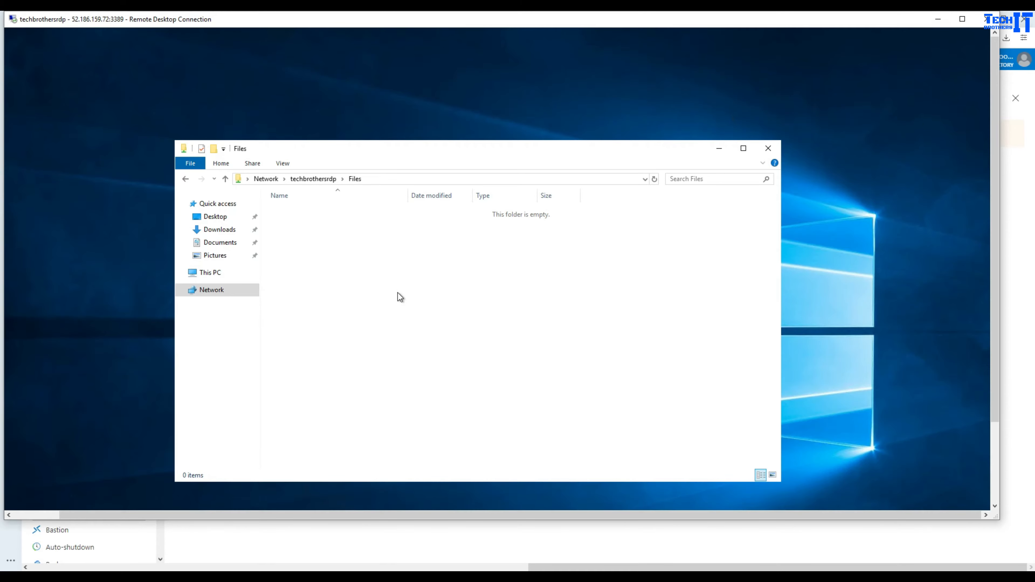
click(938, 19)
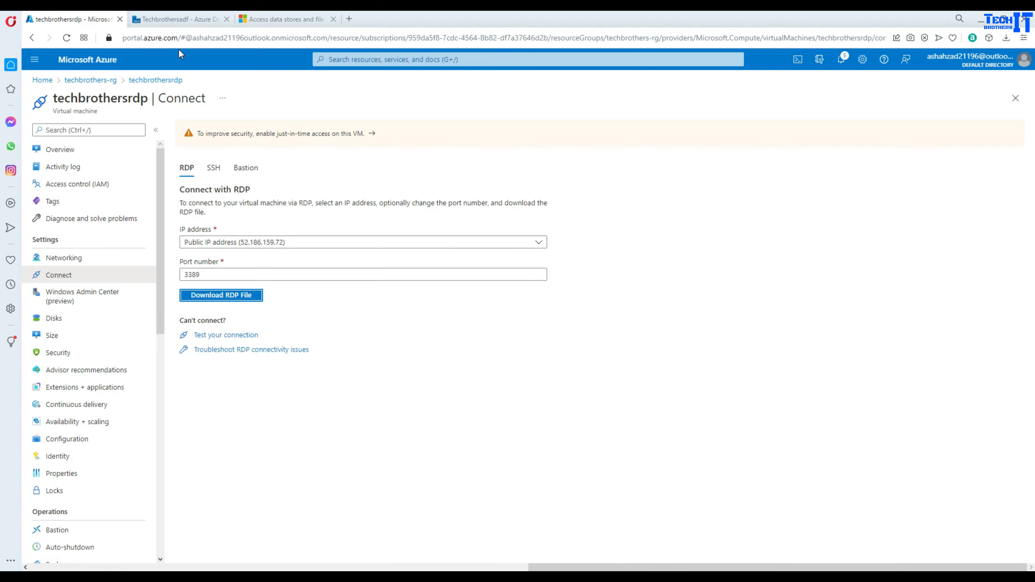
- Check that the ssisir Azure-SSIS integration runtime is running, then switch through SSMS to the Visual Studio project
click(177, 21)
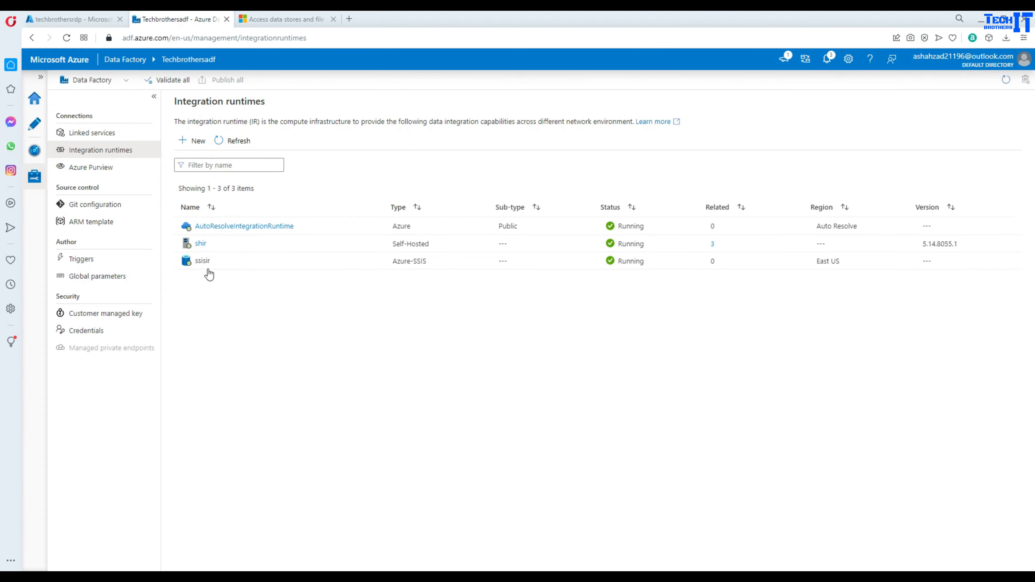
mouse_move(201, 268)
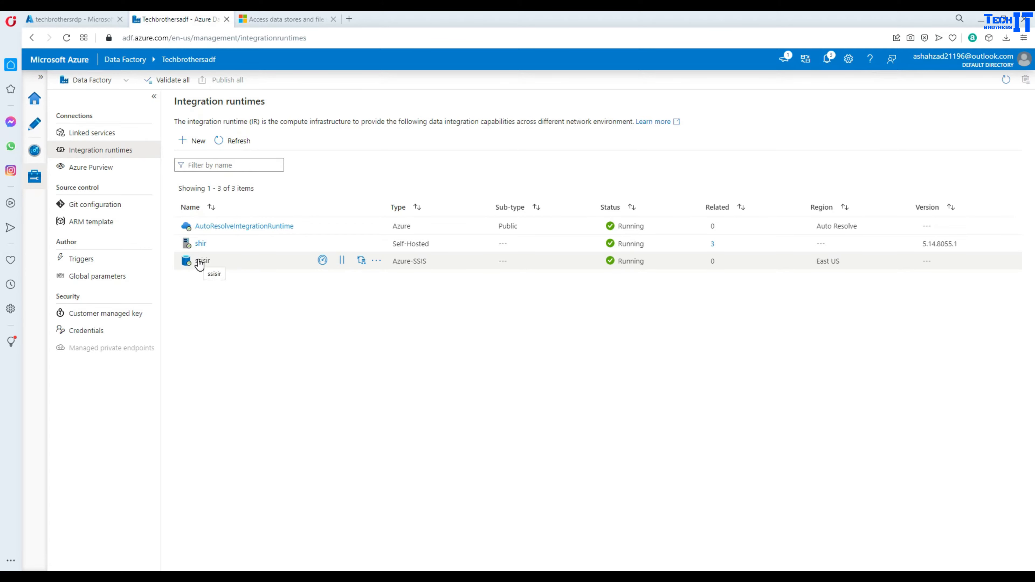
mouse_move(376, 570)
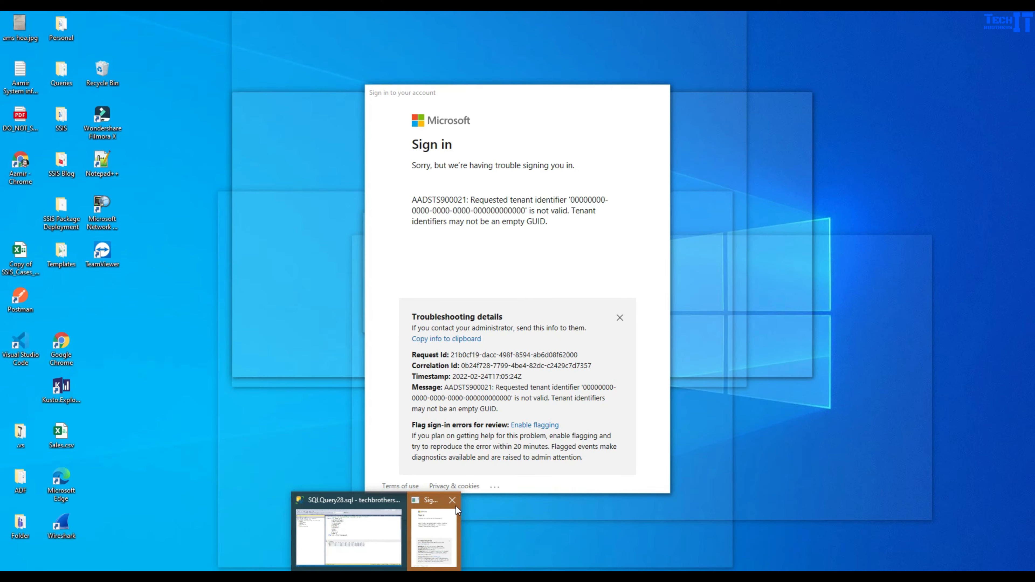
click(455, 505)
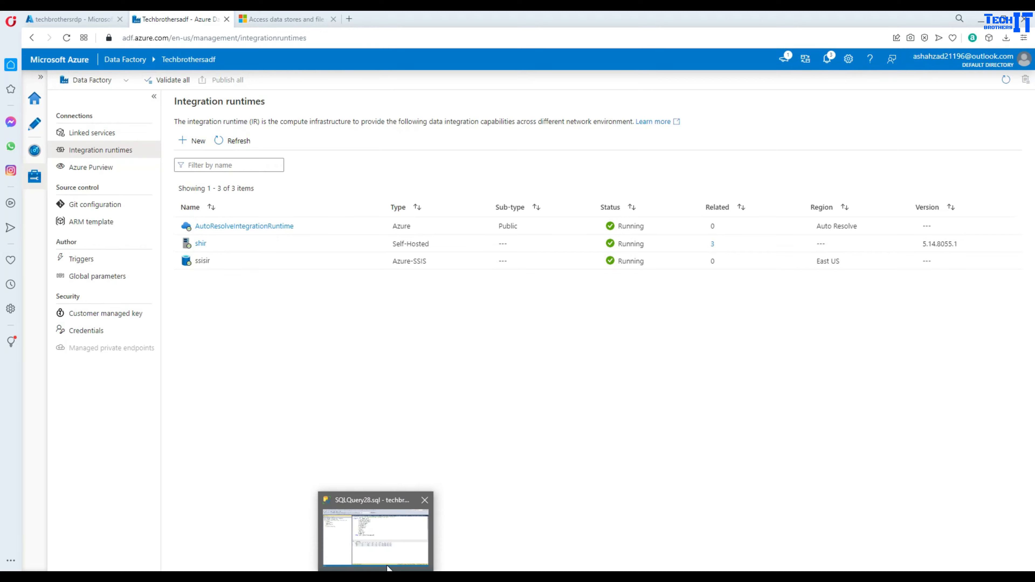
click(387, 553)
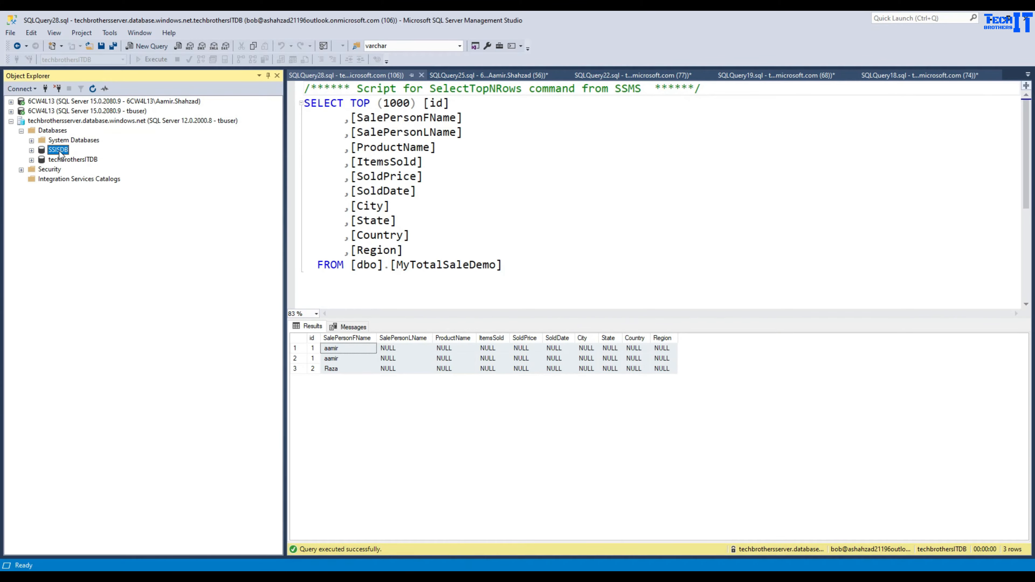
click(54, 121)
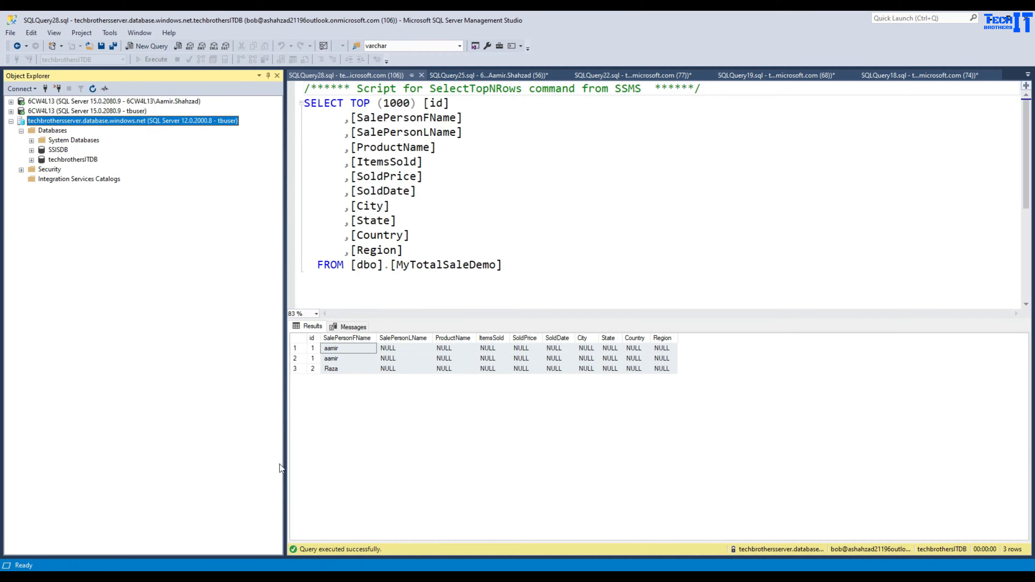
mouse_move(404, 569)
click(370, 495)
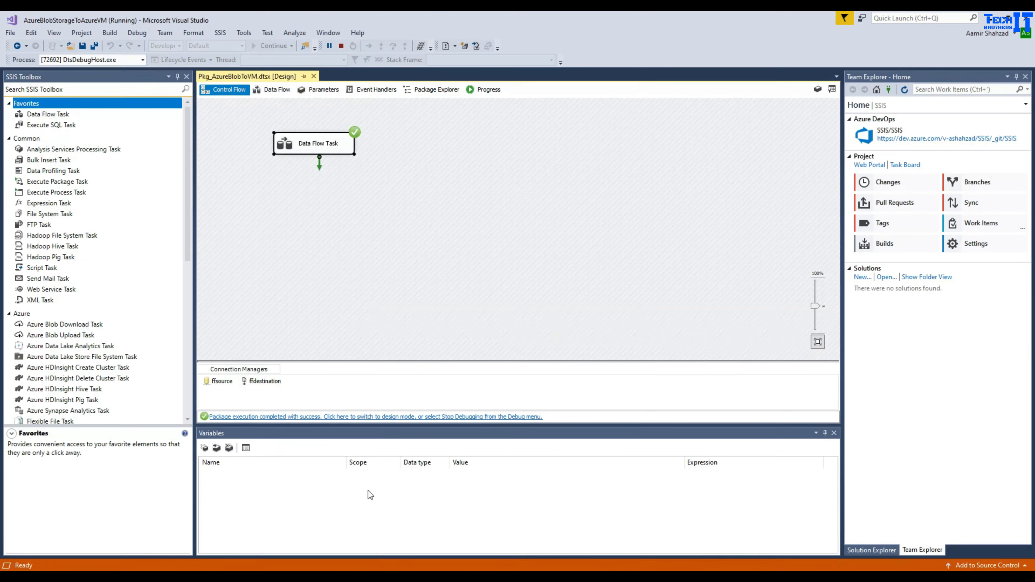
- Stop debugging and run the Deploy wizard for AzureBlobStorageToAzureVM up to Select Destination
click(726, 156)
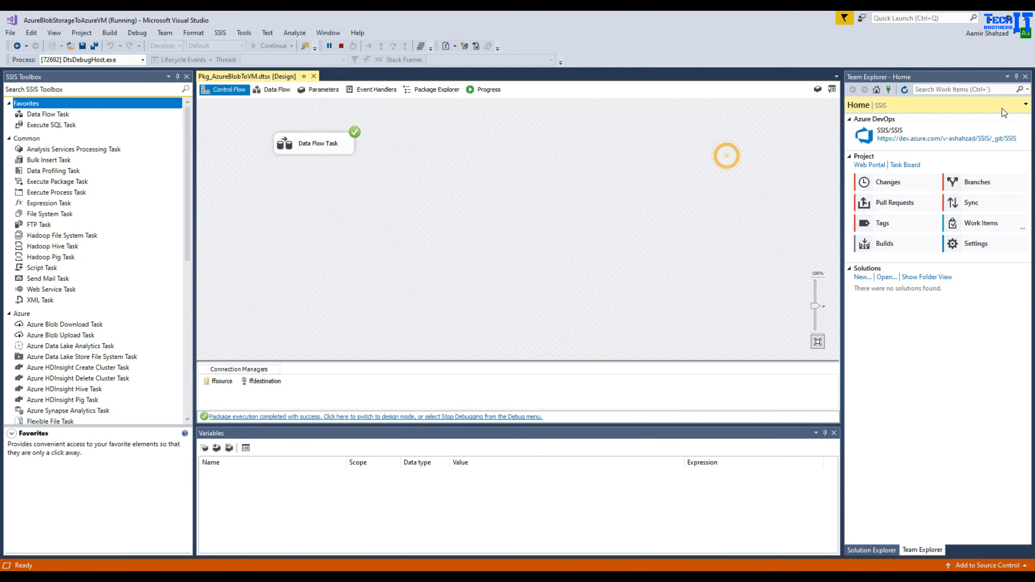
click(1025, 76)
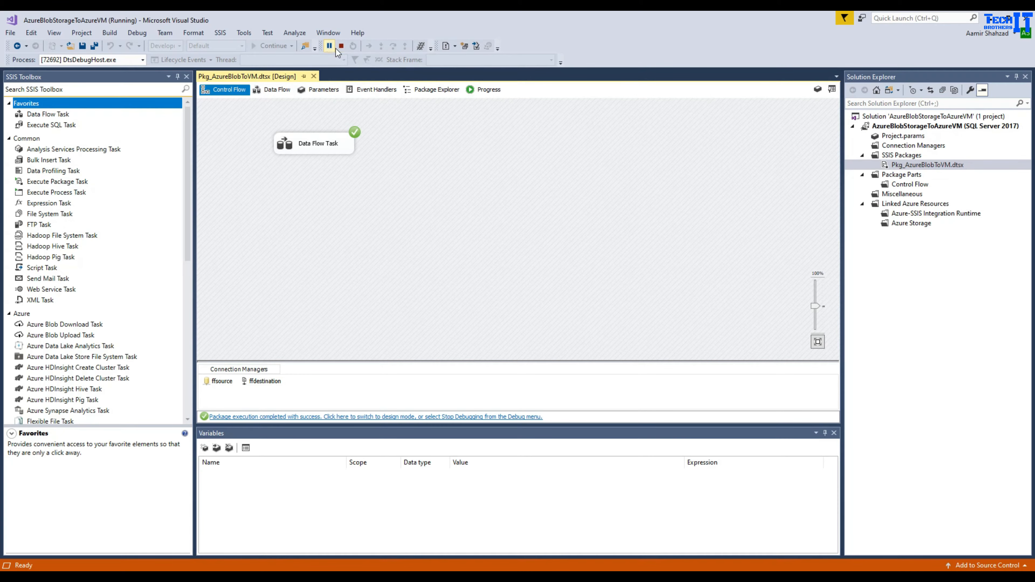
click(341, 47)
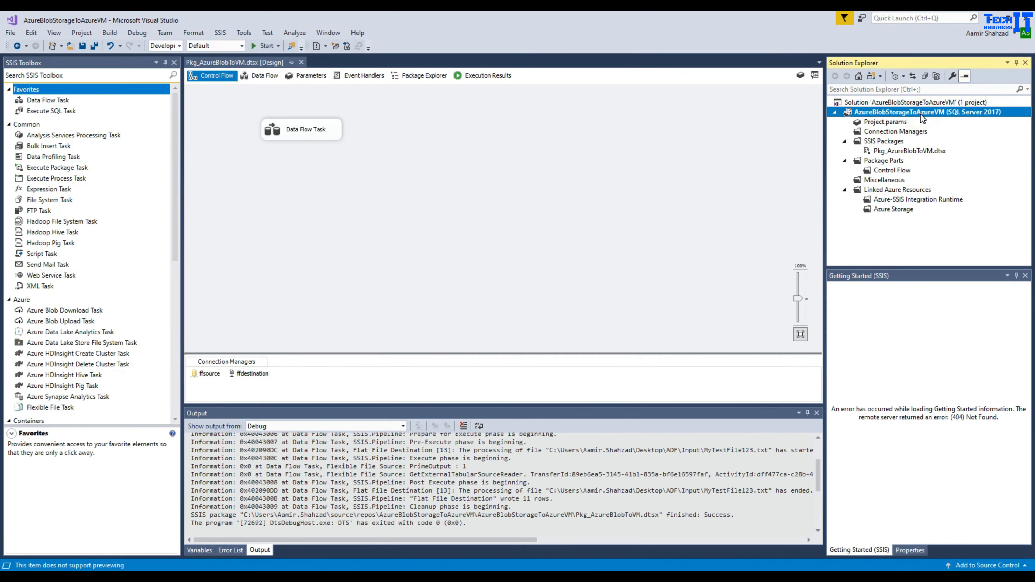
right_click(909, 118)
click(814, 122)
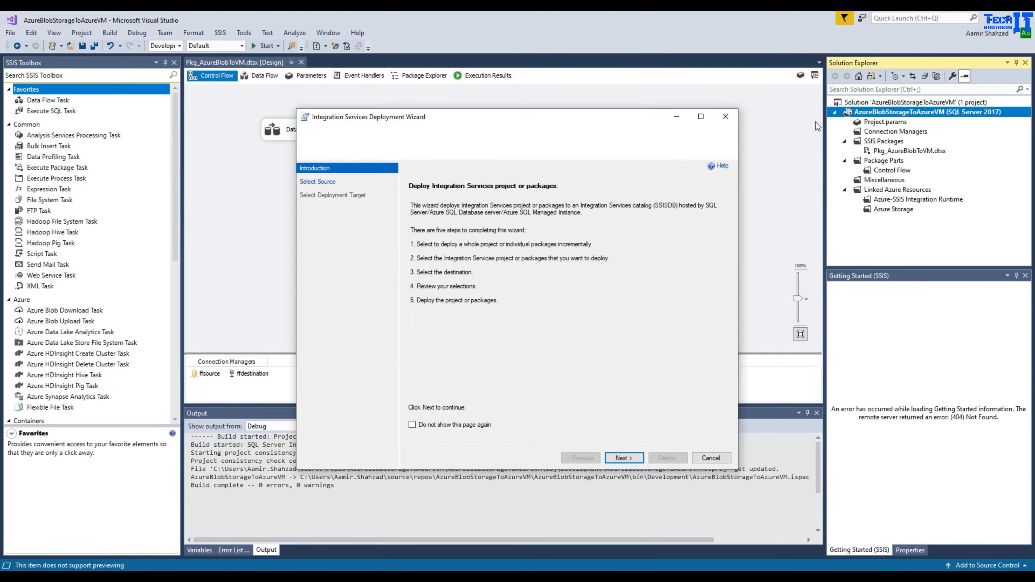
click(620, 455)
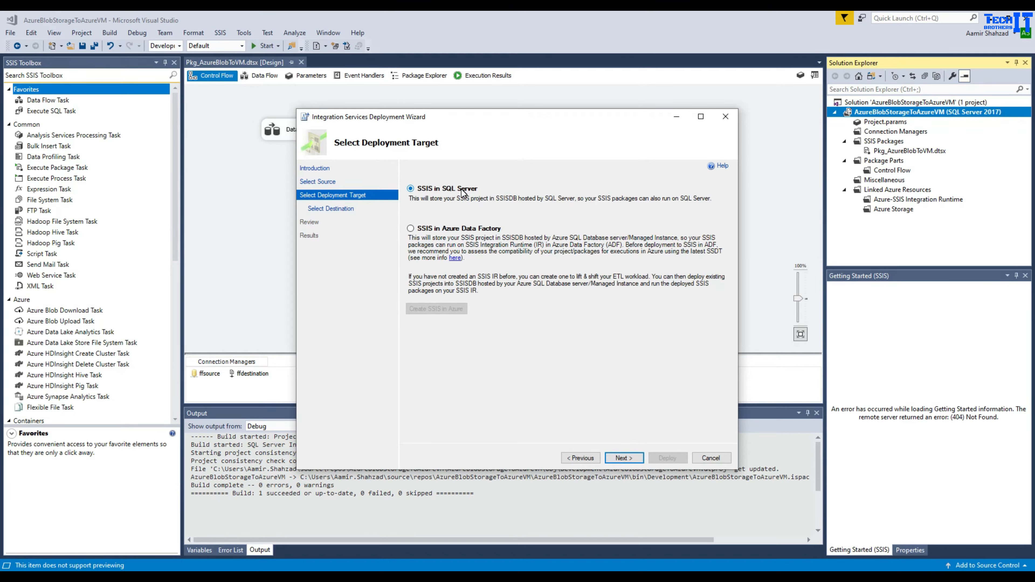
click(624, 458)
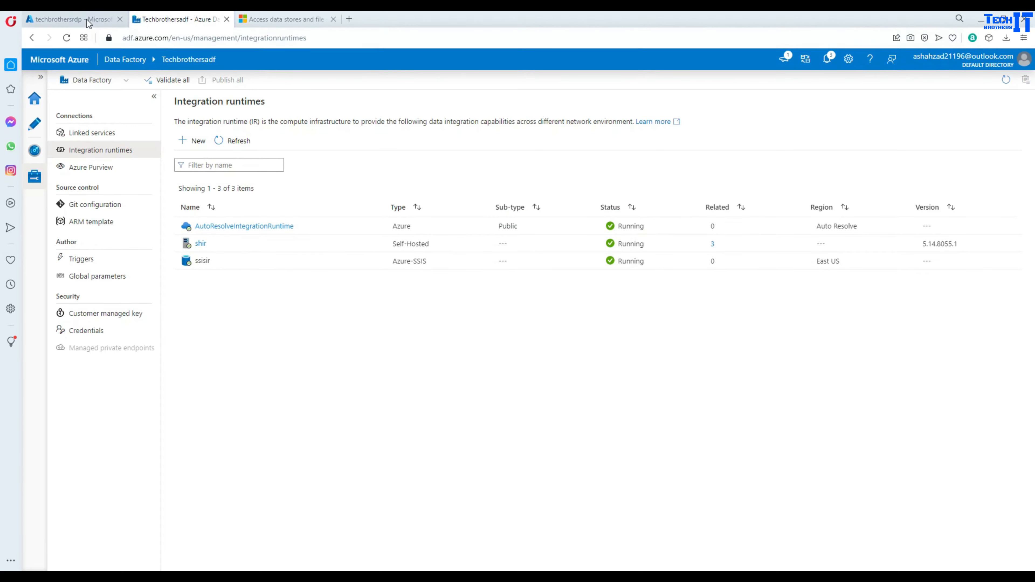
click(89, 20)
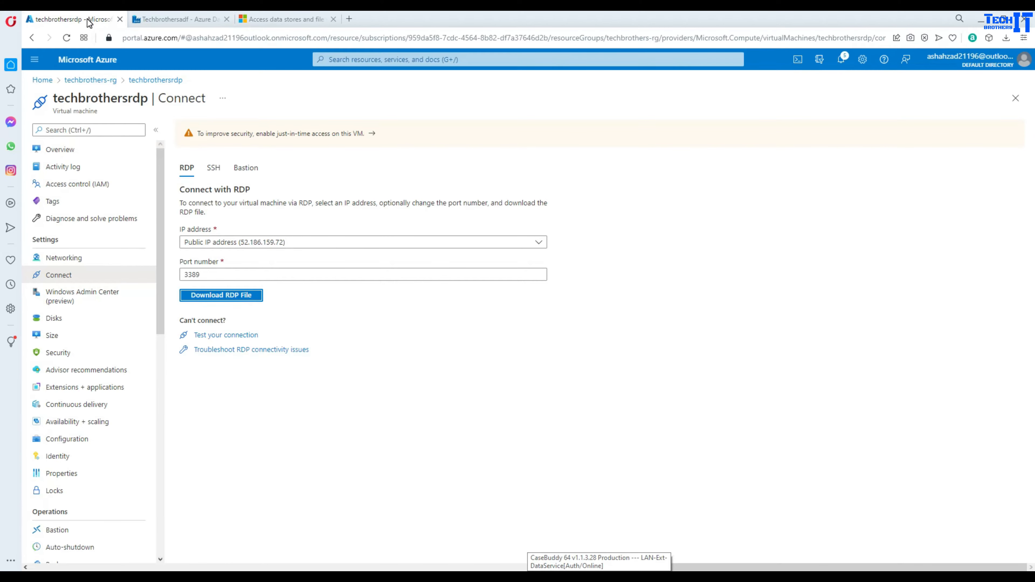
- Copy the server name techbrothersserver.database.windows.net from the techbrothersITDB page and return to the wizard's server field
click(42, 80)
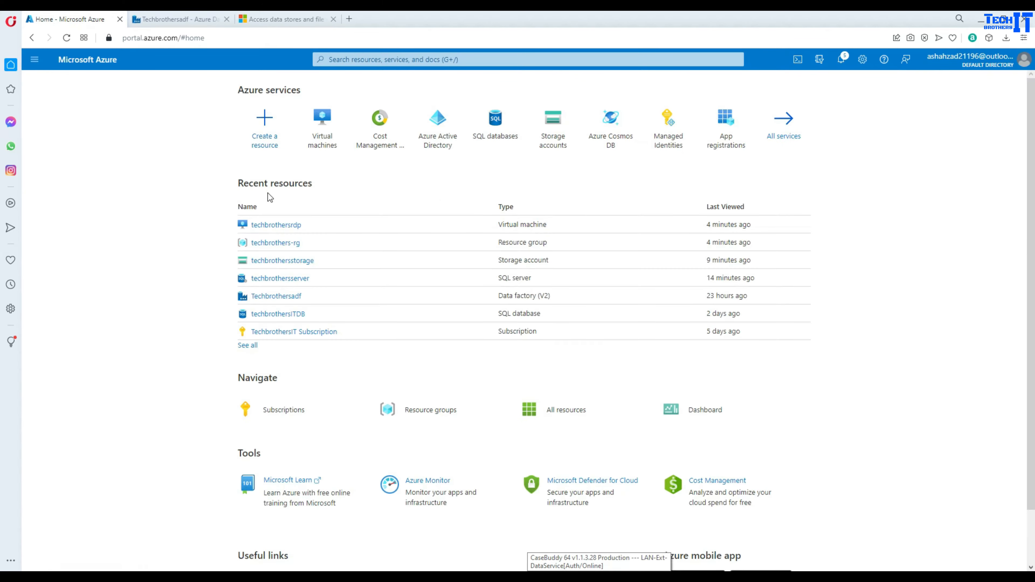
click(292, 279)
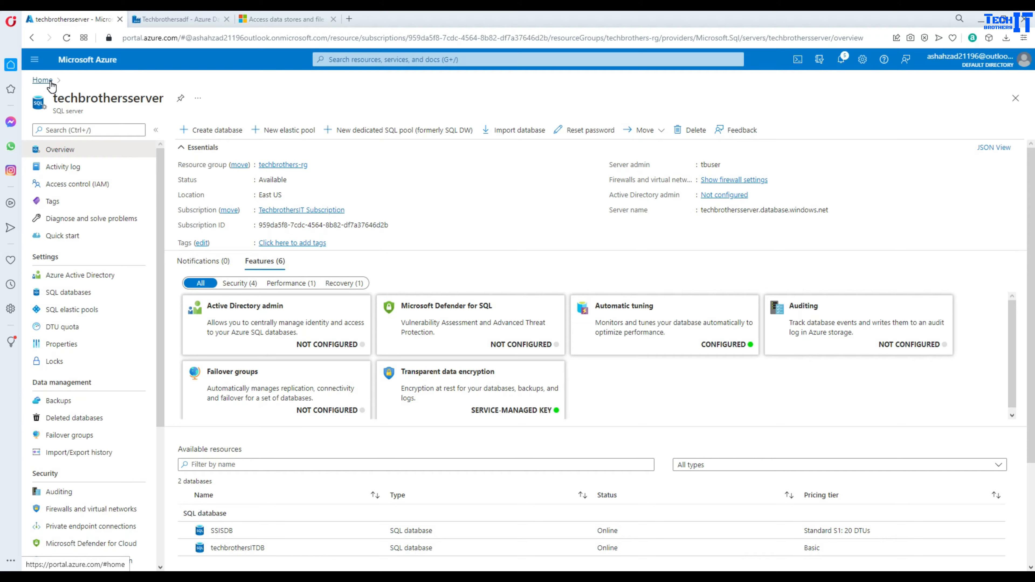
click(49, 82)
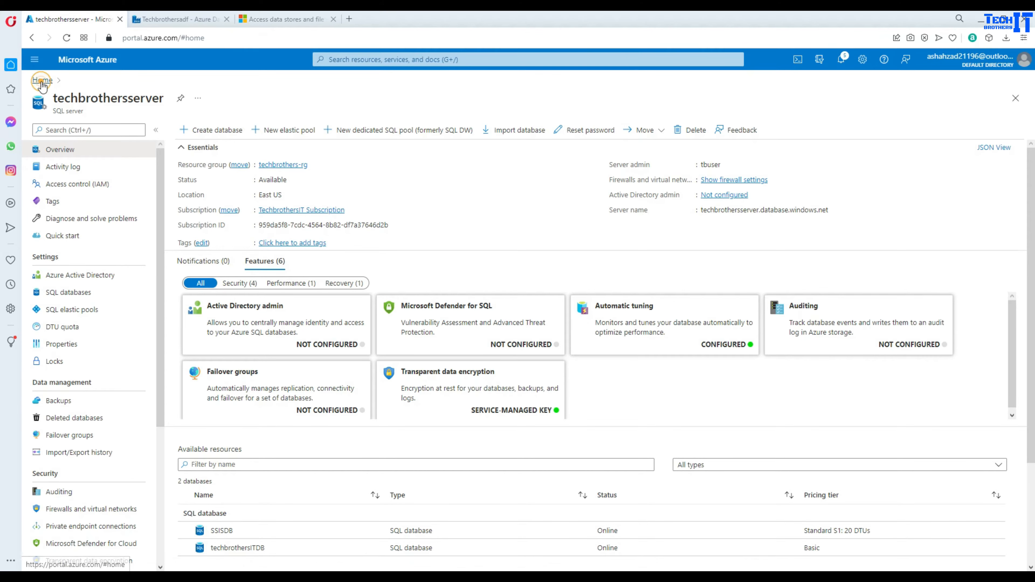
click(258, 313)
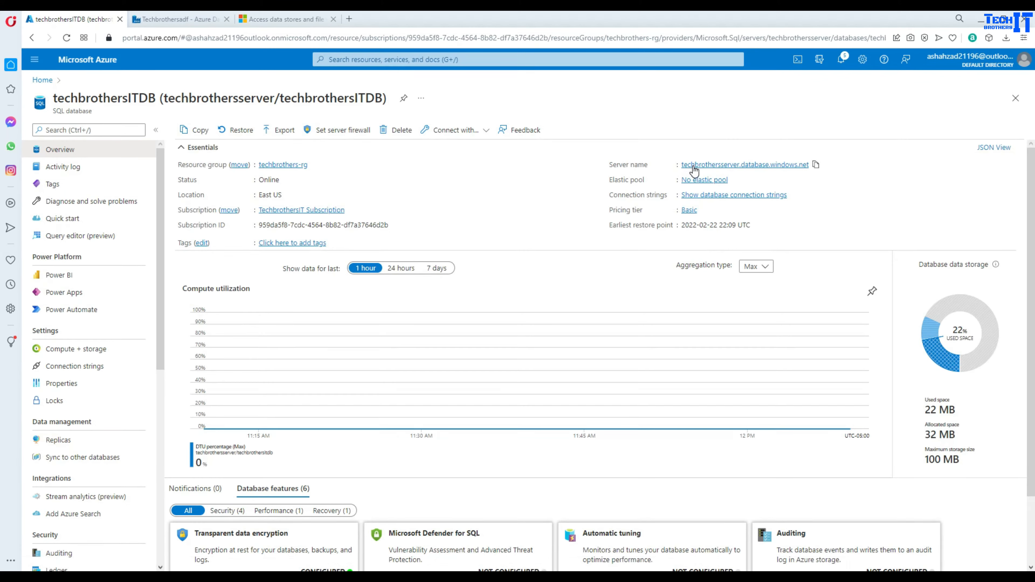
click(815, 166)
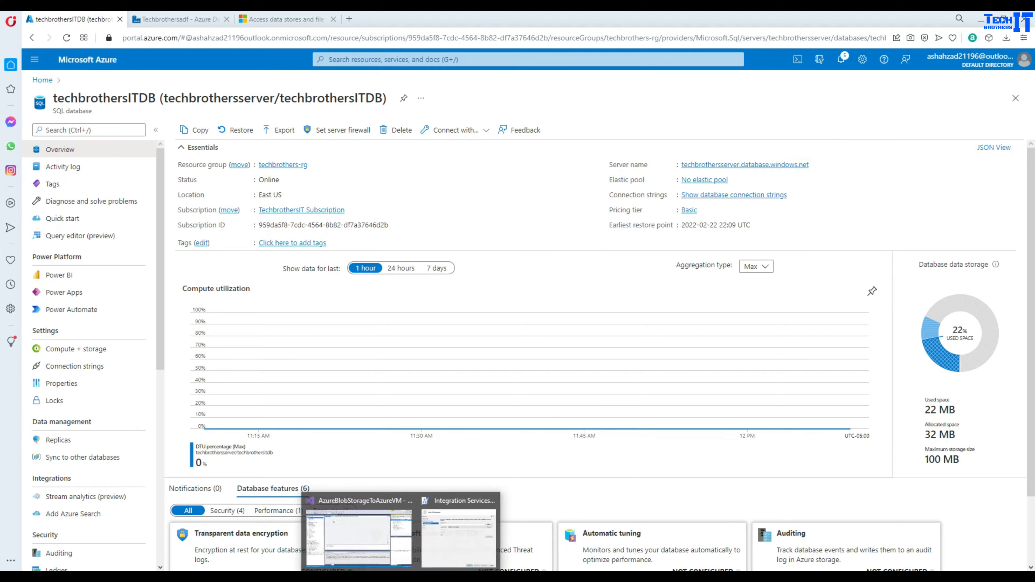
click(471, 535)
click(449, 215)
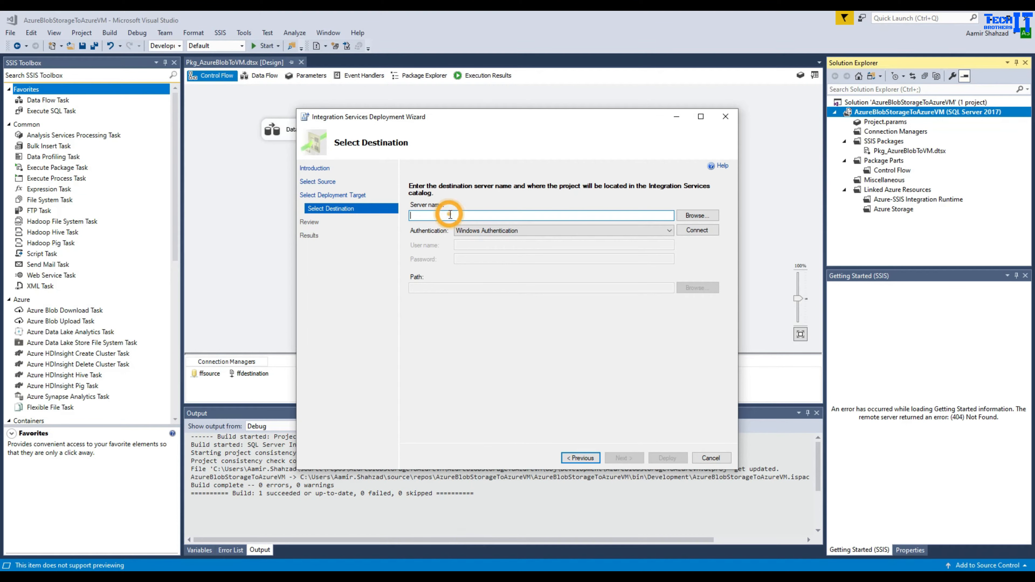
- Connect the wizard to the pasted server using SQL Server Authentication with the SQL login and password
text(techbrothersserver.database.windows.net)
click(613, 233)
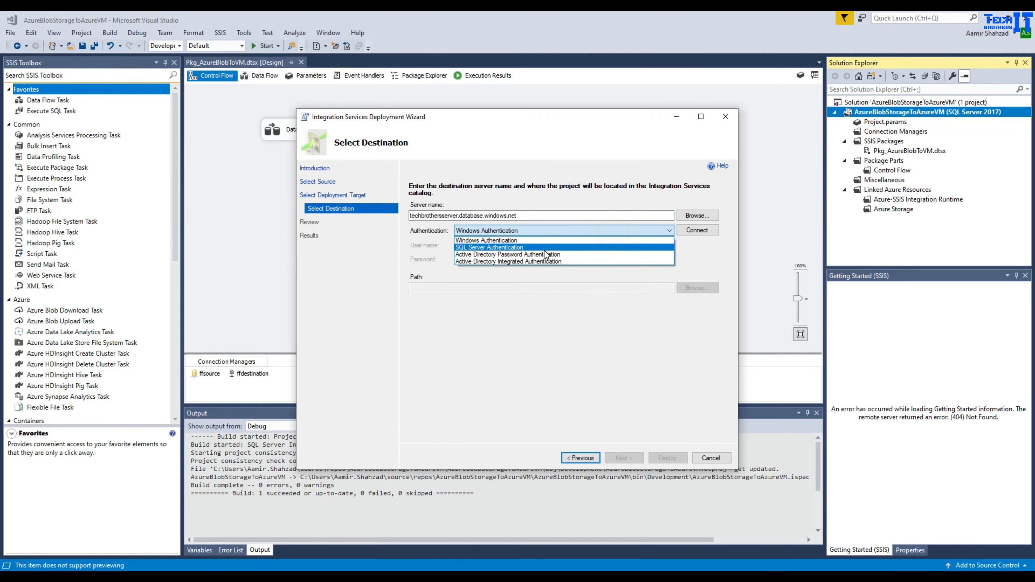
click(545, 246)
click(545, 244)
text(t)
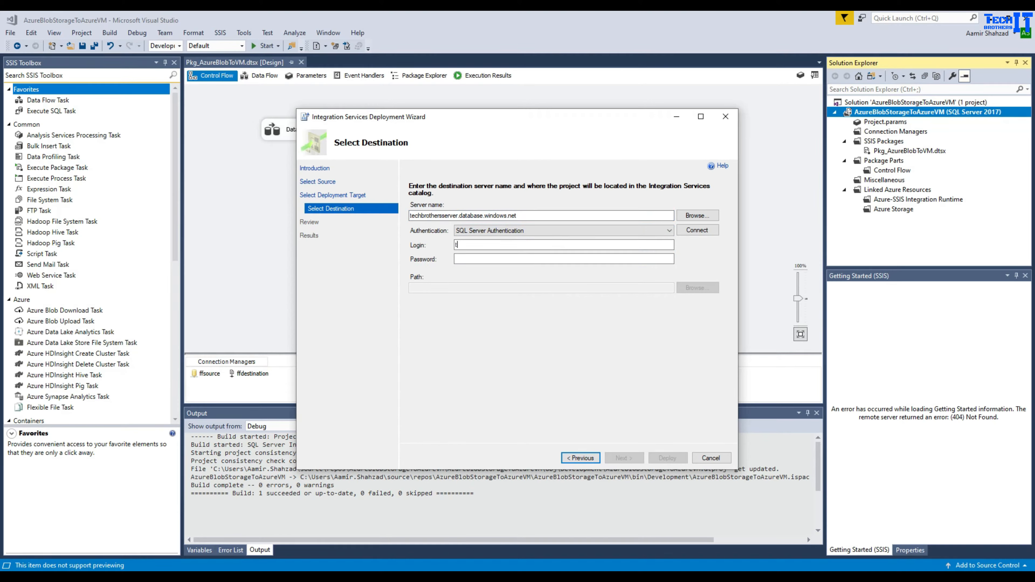
text(buser)
key(Tab)
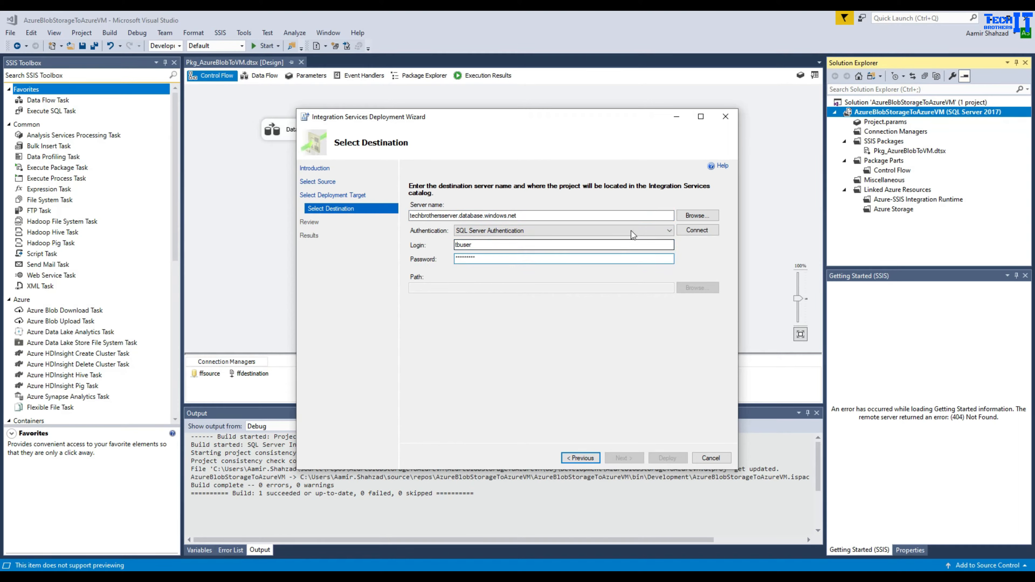
click(691, 231)
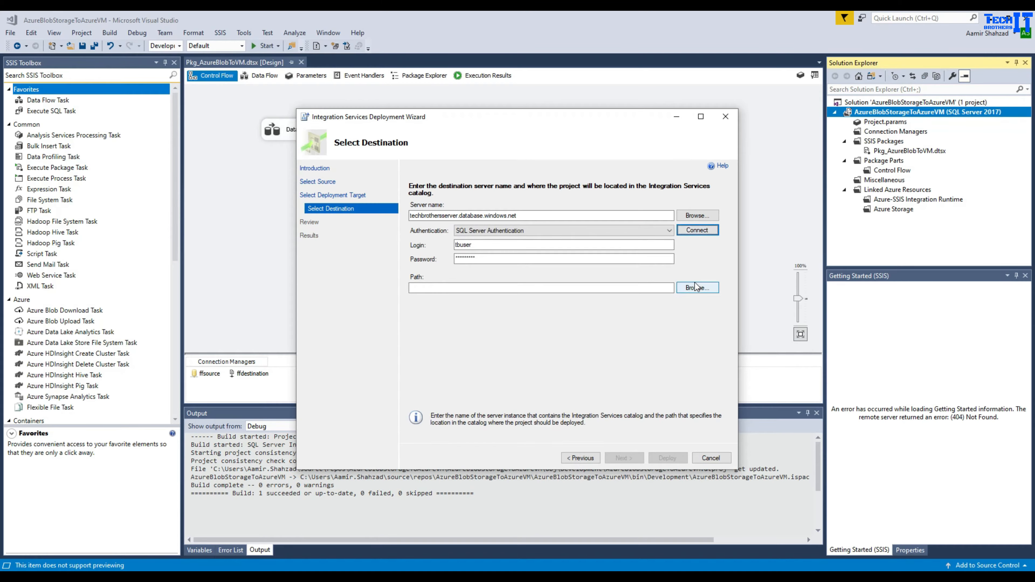
- Create the SSISDB folder SSISPackagesTest as the path, deploy the project, and close the wizard
click(695, 289)
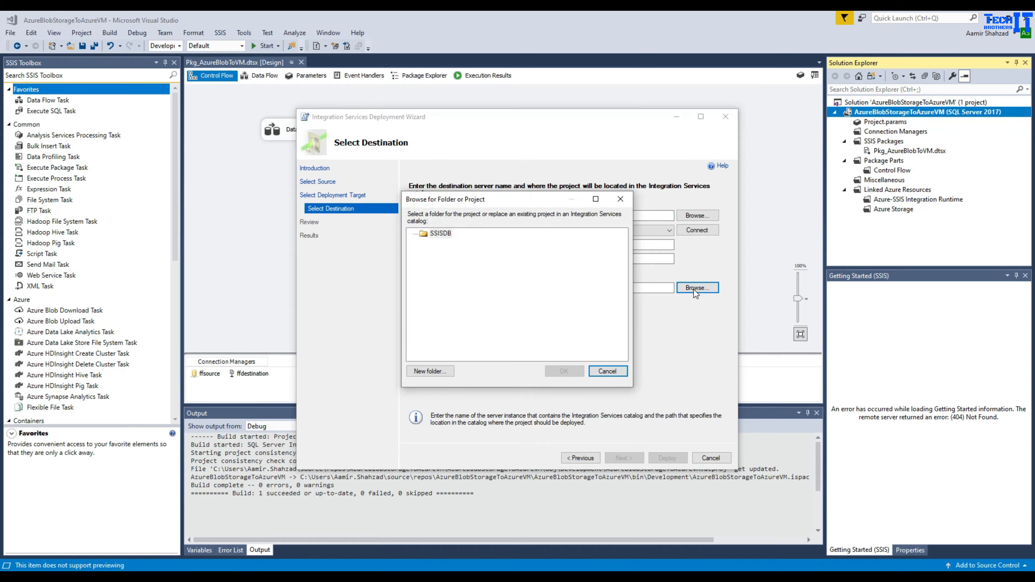
click(430, 370)
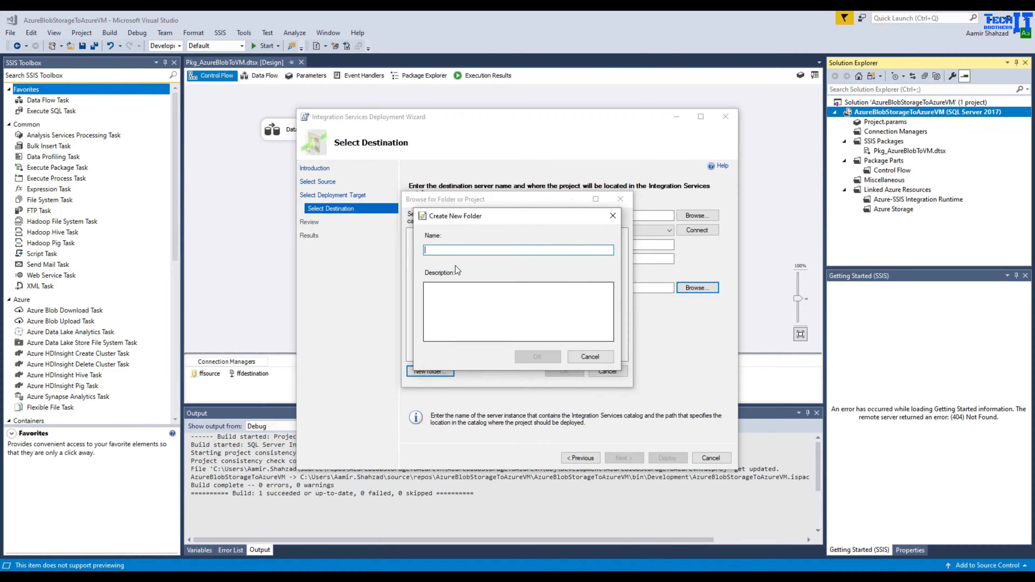
text(SSISPackagesTest)
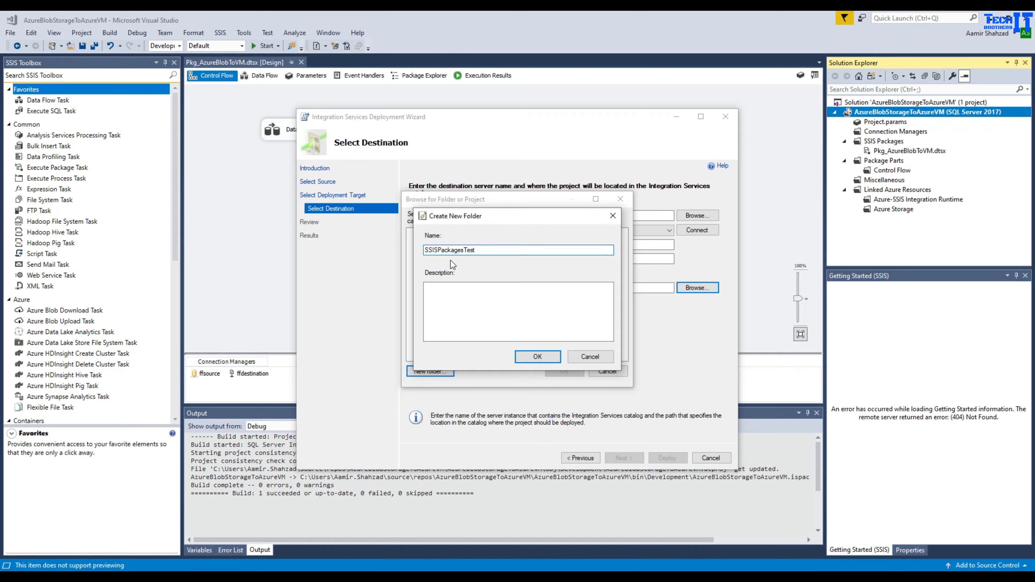
click(537, 356)
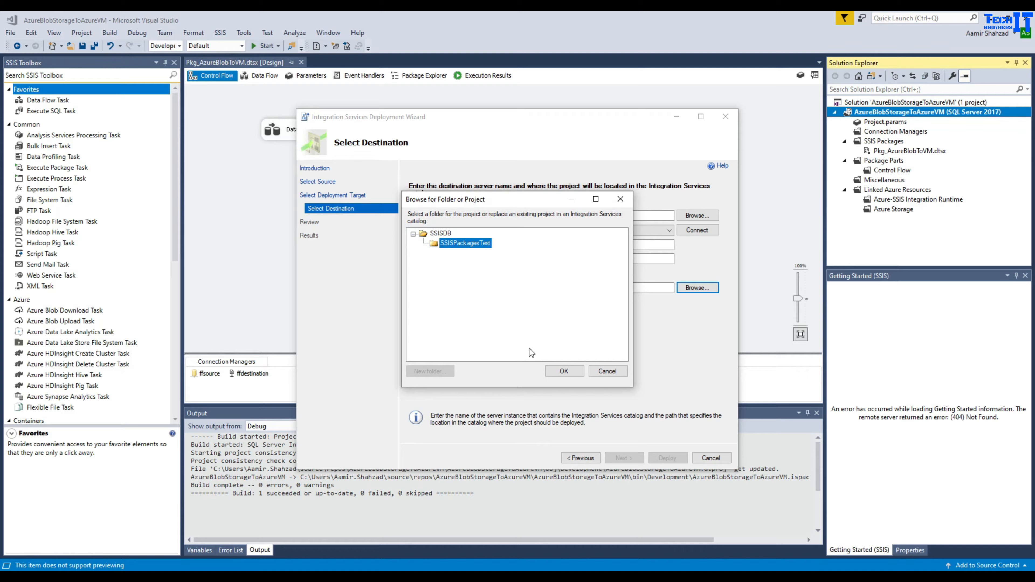
click(562, 370)
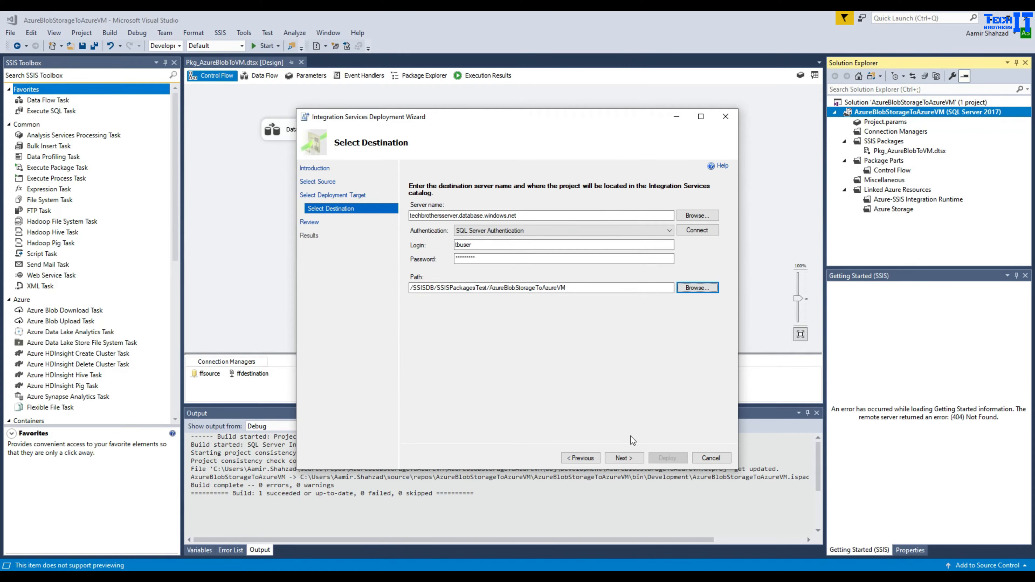
click(615, 458)
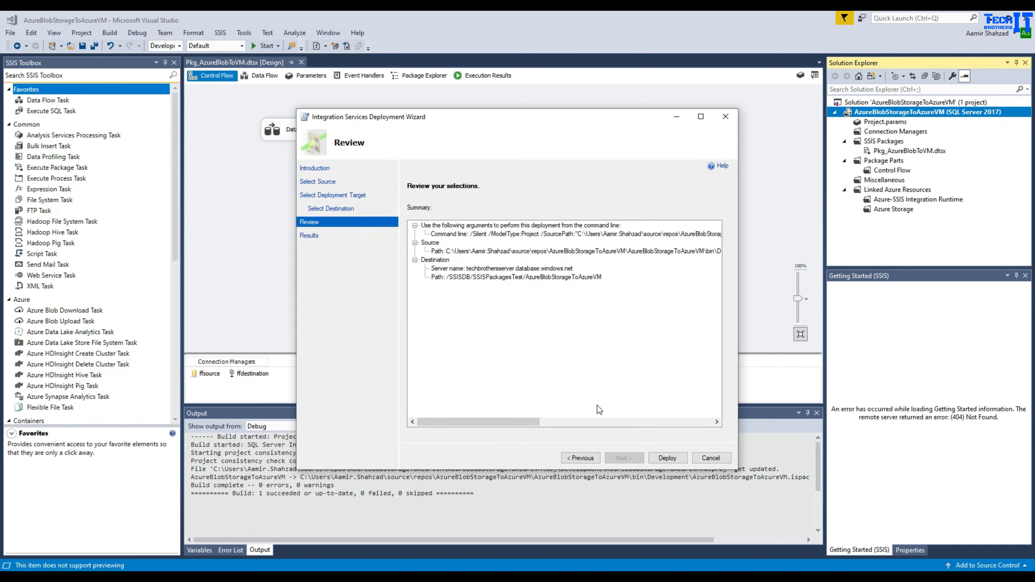
click(656, 457)
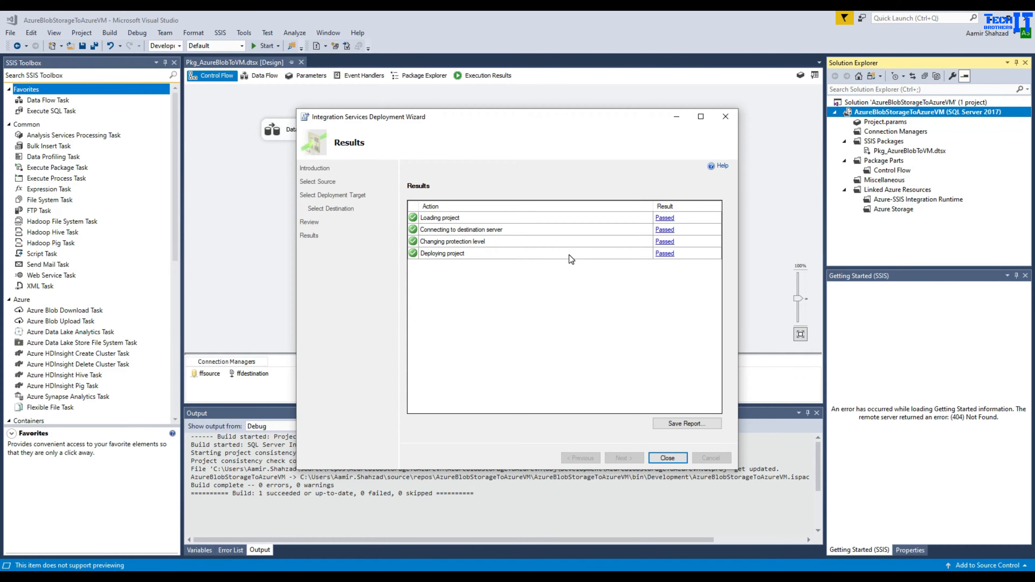
click(666, 458)
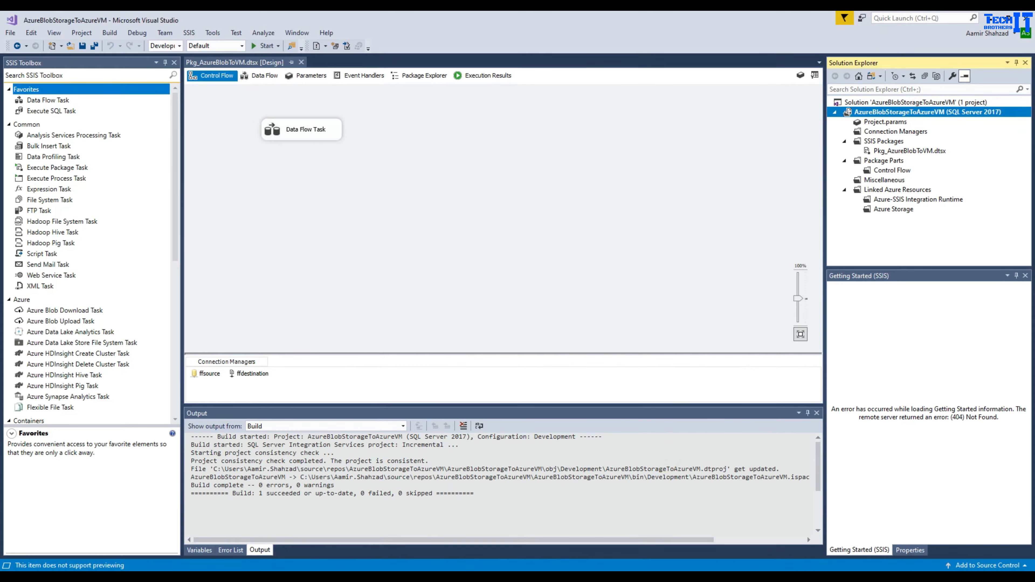
- Try expanding Integration Services Catalogs twice, dismiss both retrieval errors, and disconnect techbrothersserver
click(365, 552)
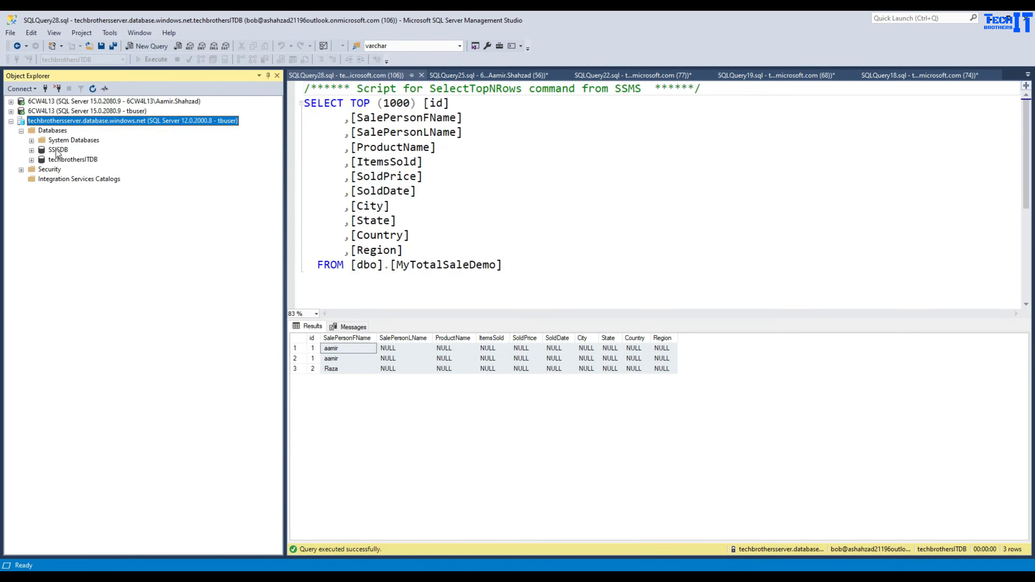
click(40, 179)
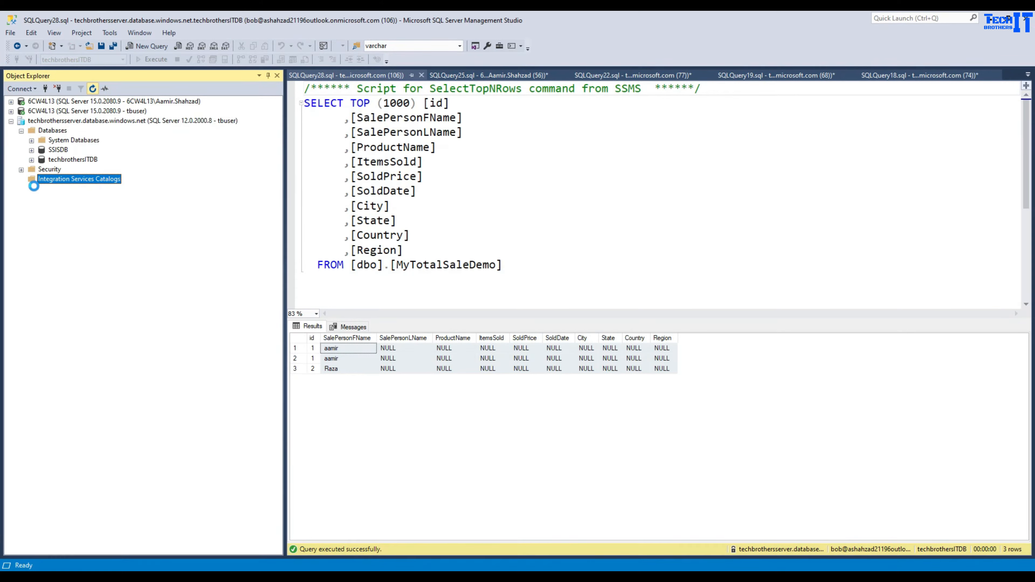
click(22, 180)
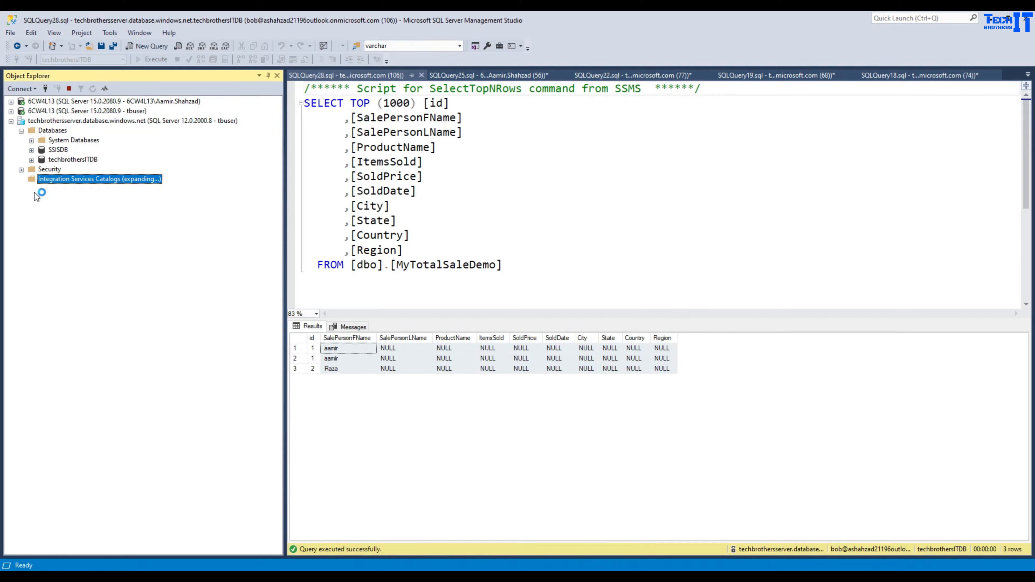
click(650, 331)
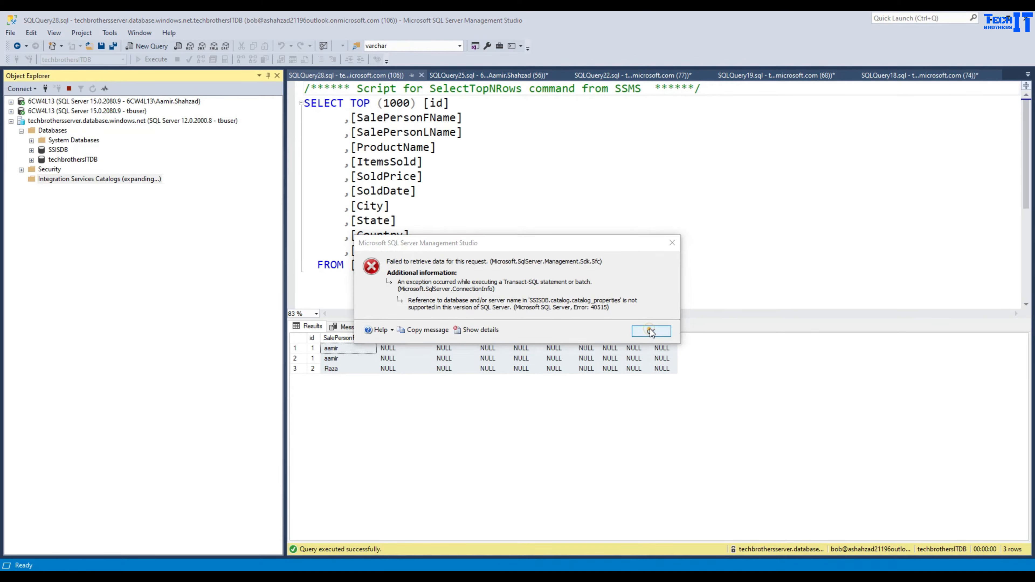
click(93, 89)
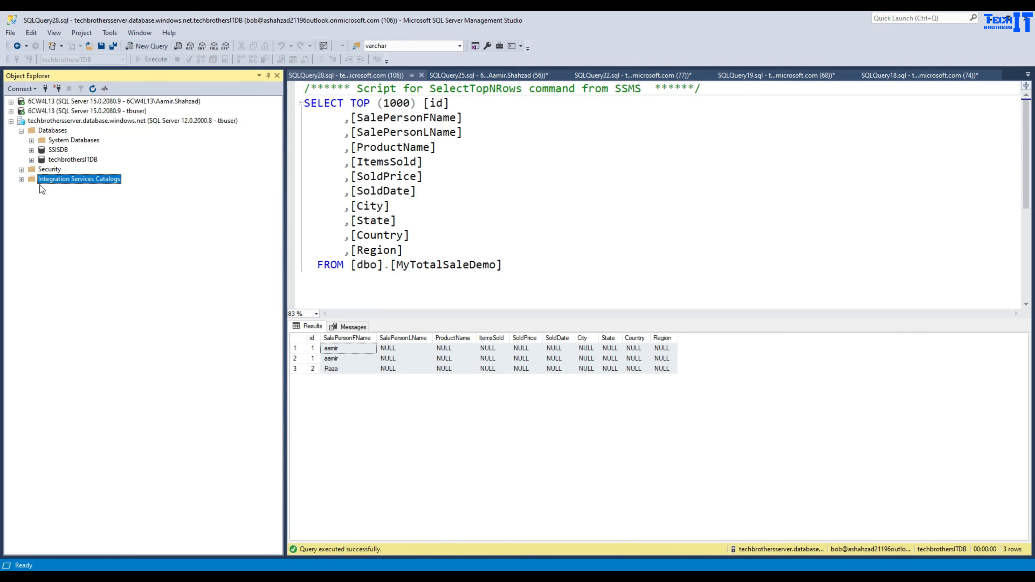
click(22, 179)
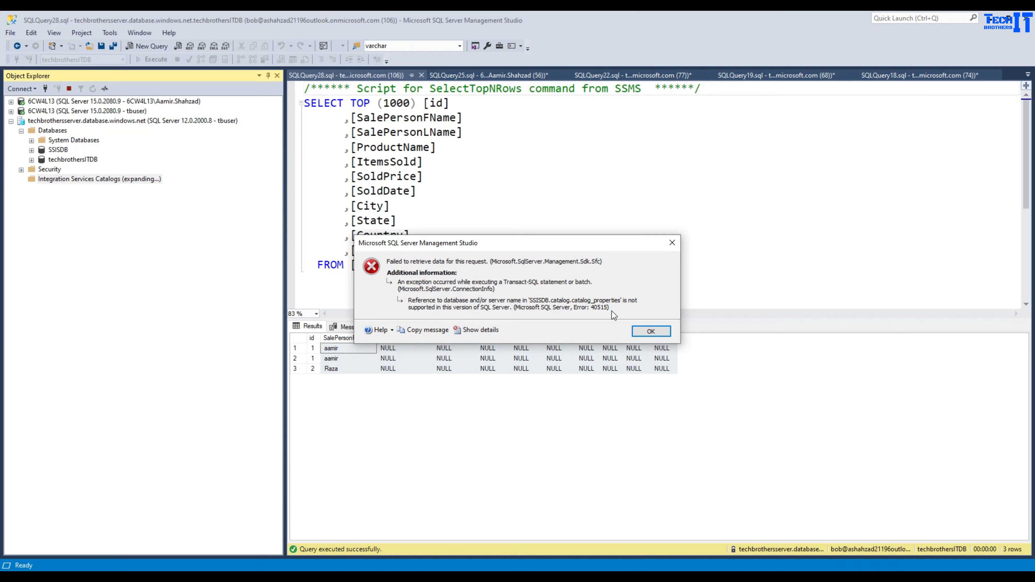
click(651, 331)
click(82, 121)
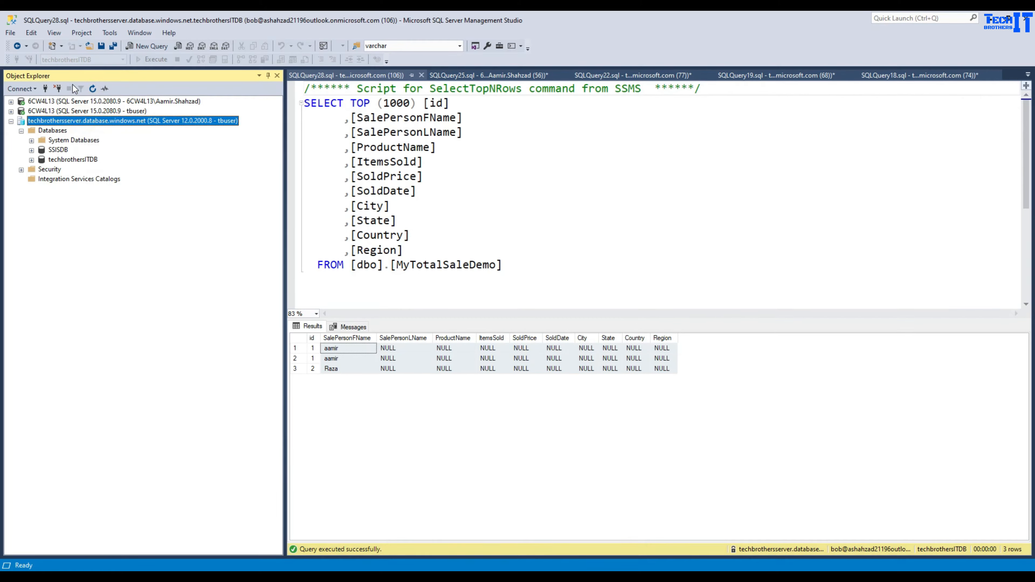
click(58, 88)
- Reconnect to techbrothersserver as a Database Engine connection
click(36, 90)
click(35, 102)
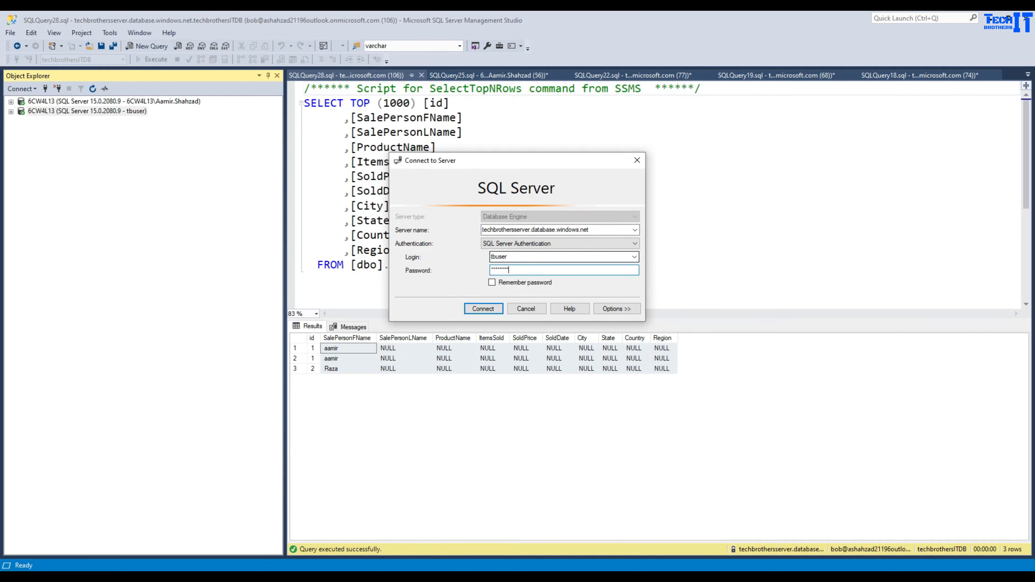
key(Return)
- Expand SSISDB > SSISPackagesTest > Projects > AzureBlobStorageToAzureVM > Packages
click(21, 150)
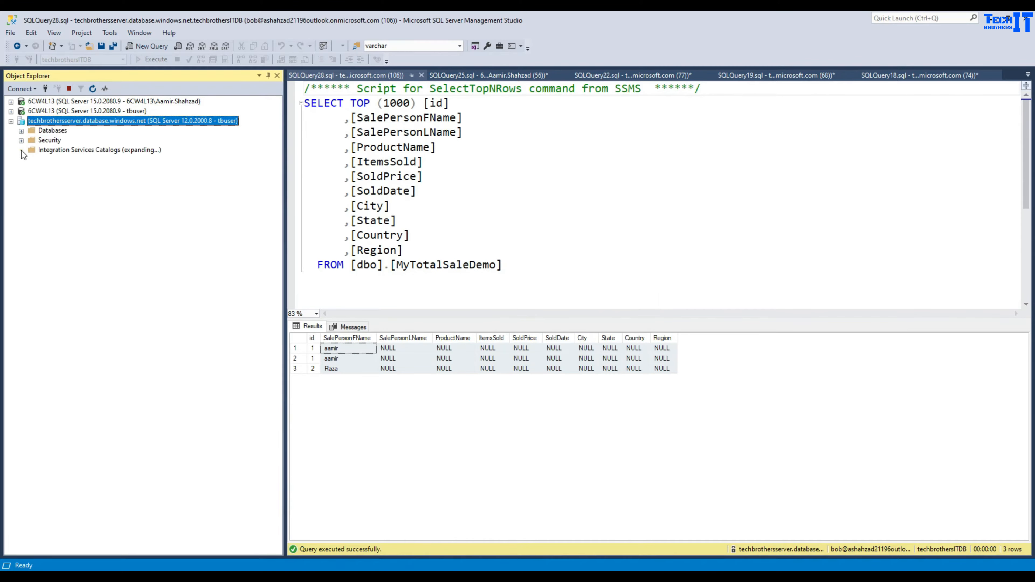
click(61, 150)
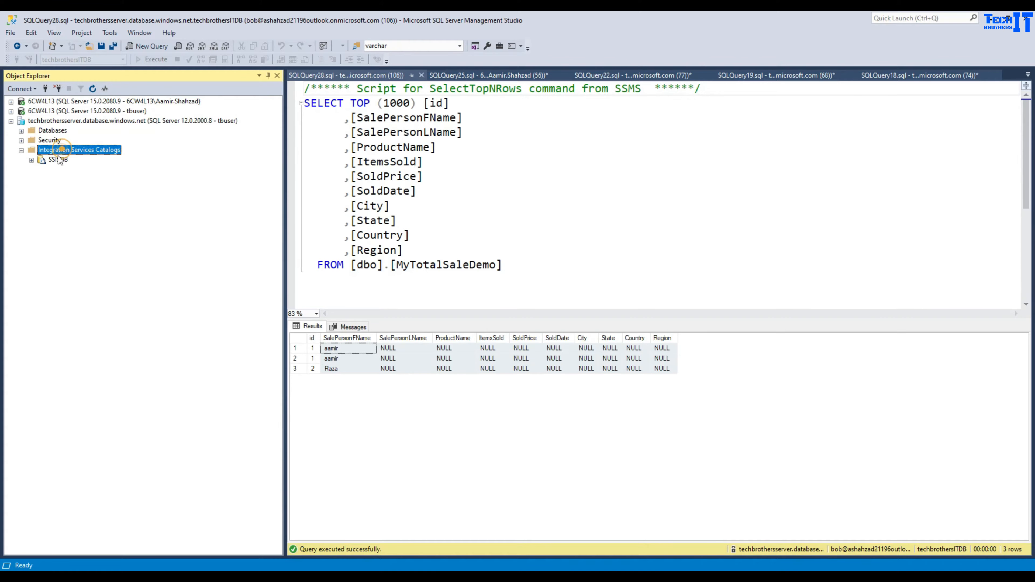
click(66, 122)
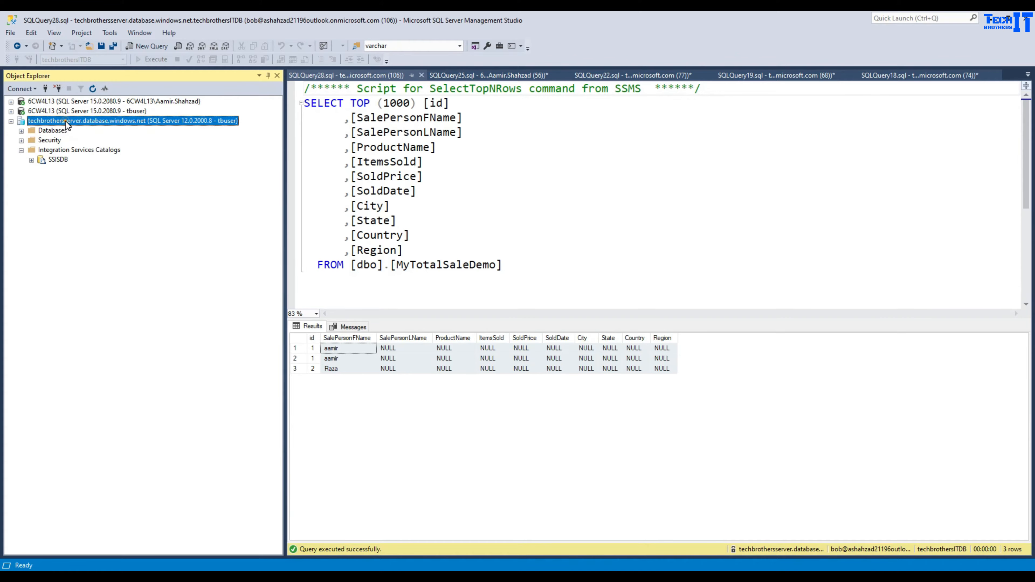
click(55, 160)
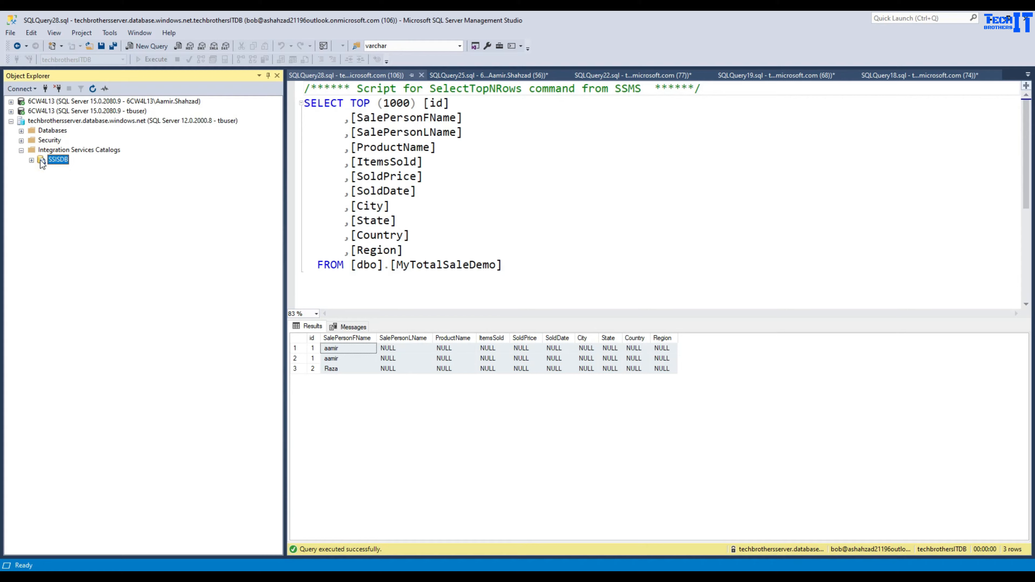
click(32, 160)
click(68, 171)
double_click(65, 171)
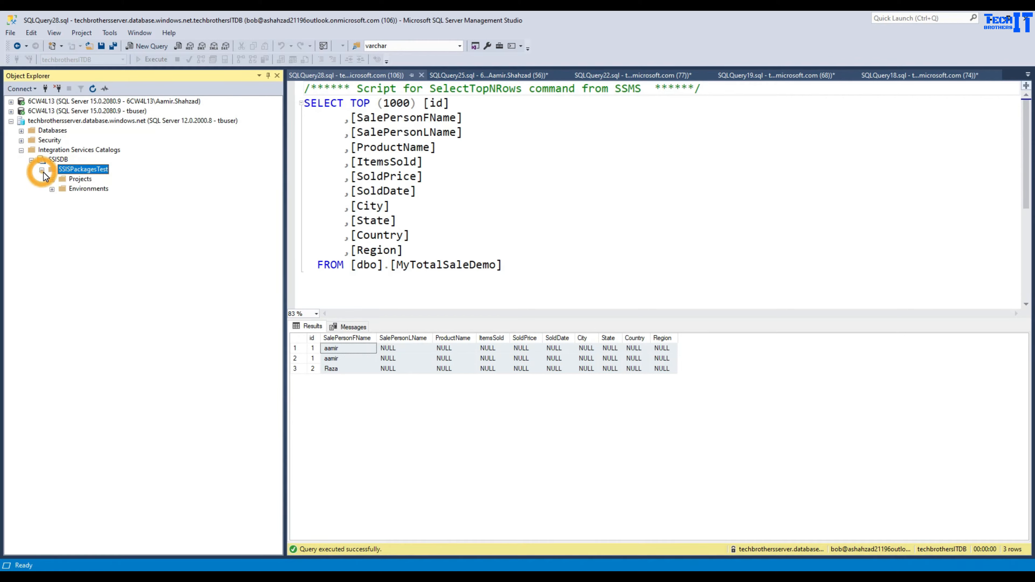
click(74, 178)
click(52, 179)
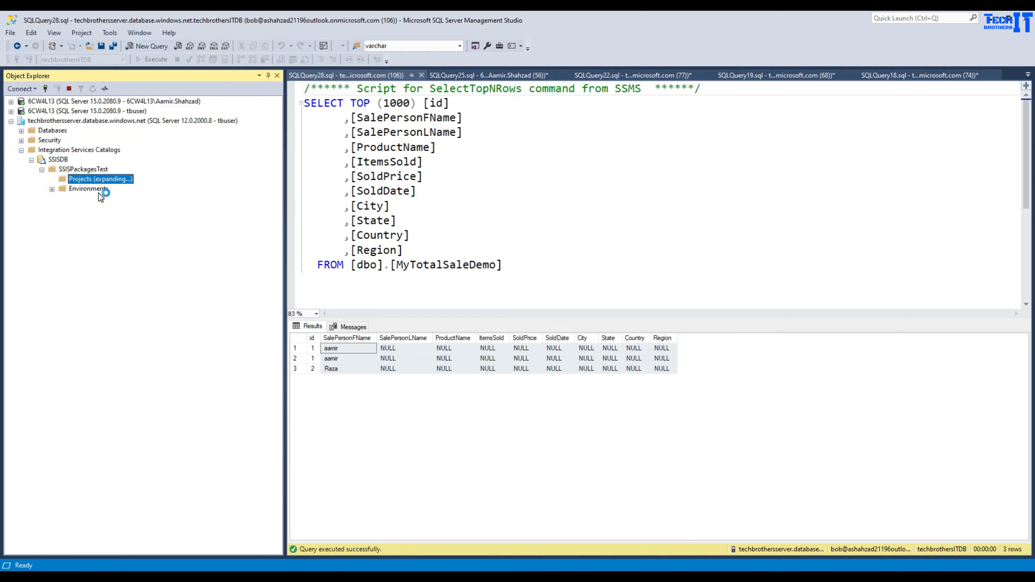
click(94, 190)
click(61, 190)
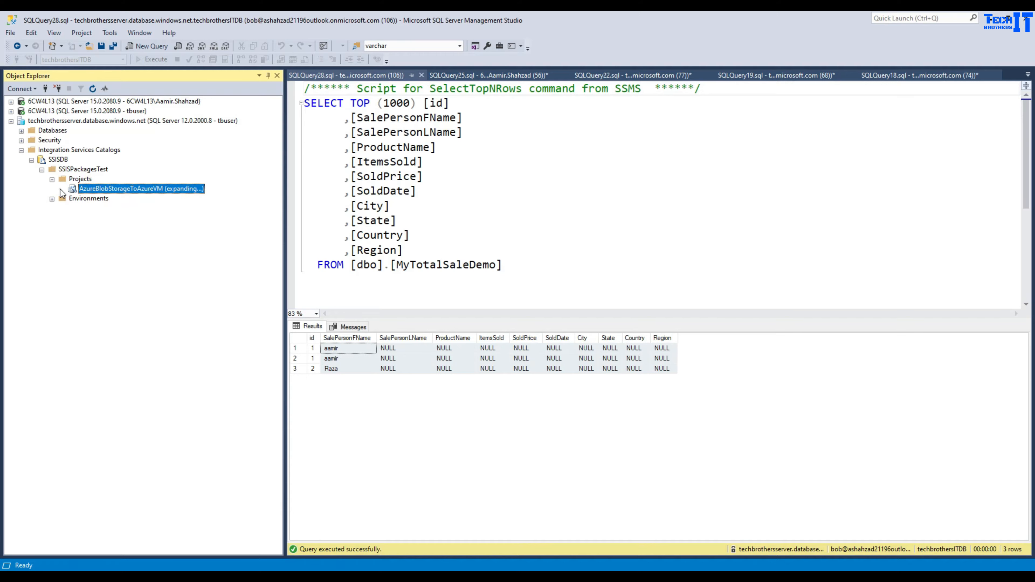
click(80, 200)
click(78, 199)
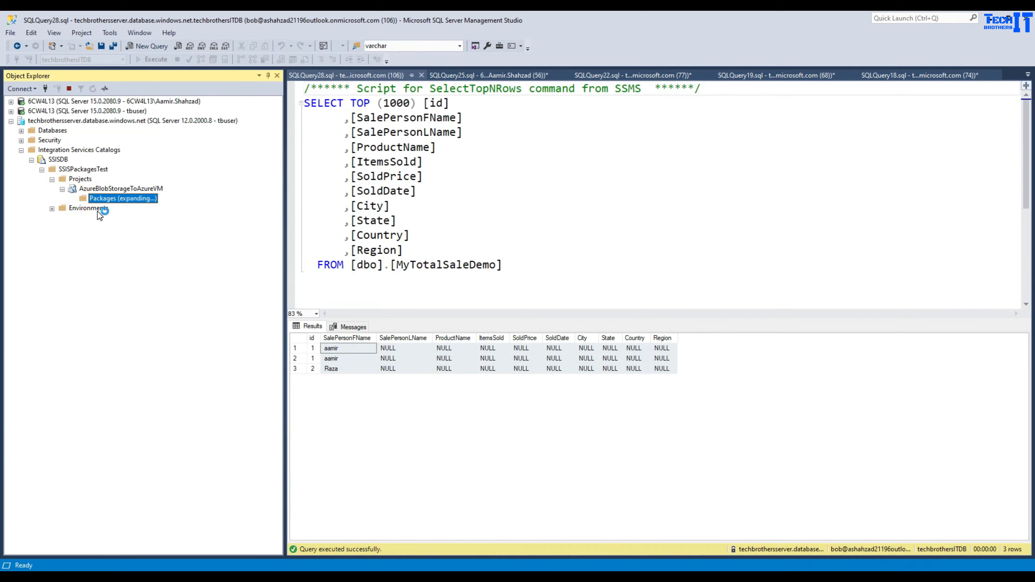
- Open Configure for Pkg_AzureBlobToVM.dtsx and show its Connection Managers in a maximized window
click(116, 208)
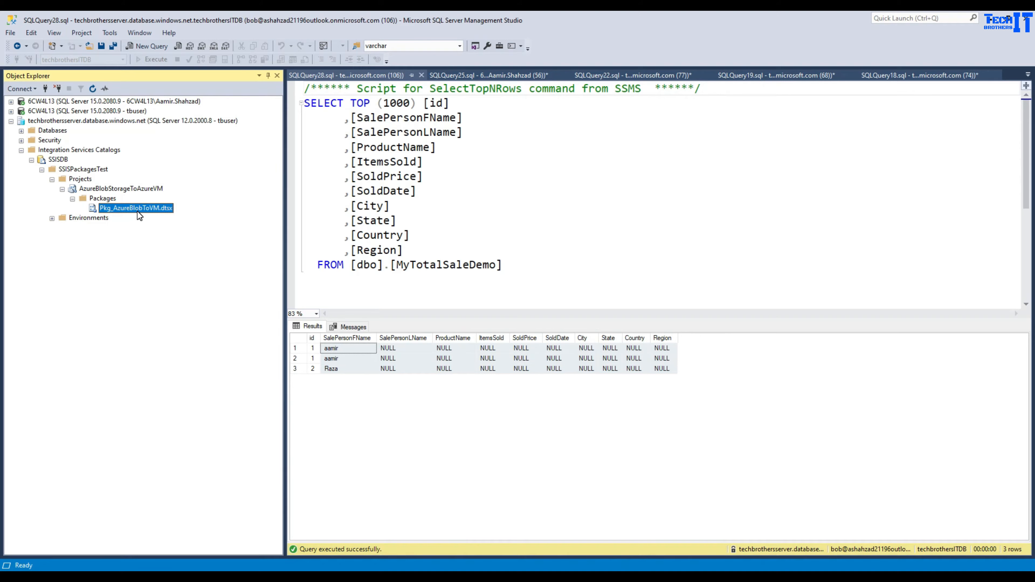
mouse_move(842, 577)
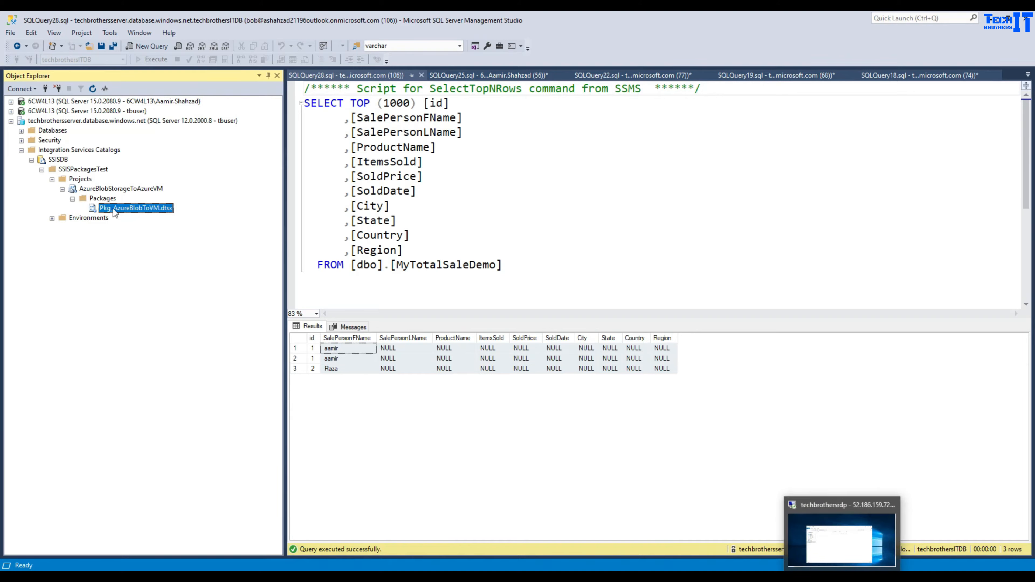
right_click(155, 209)
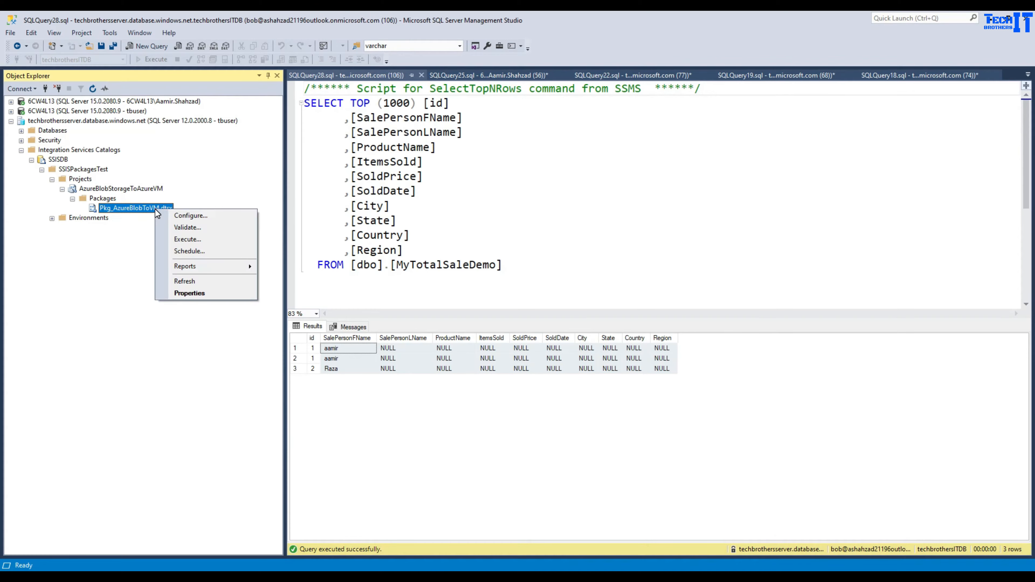
click(192, 220)
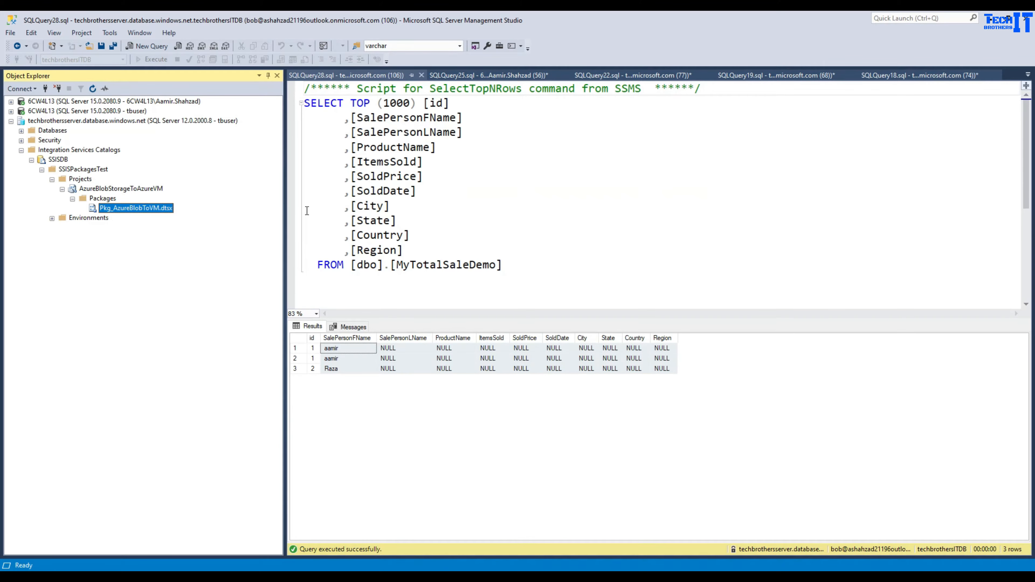
click(503, 233)
click(679, 164)
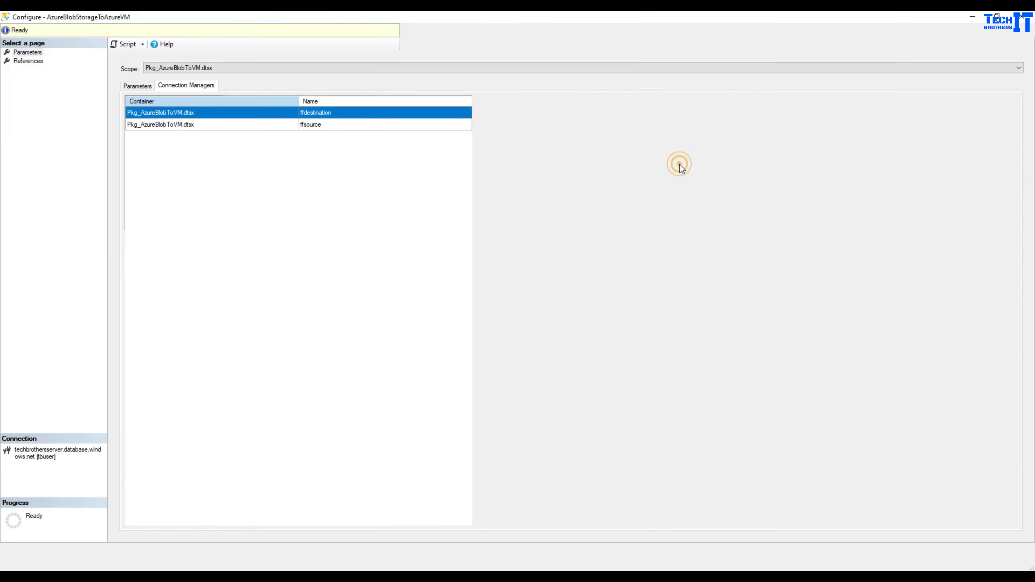
- Select the ffsource connection manager and inspect its AccountKey value
click(340, 123)
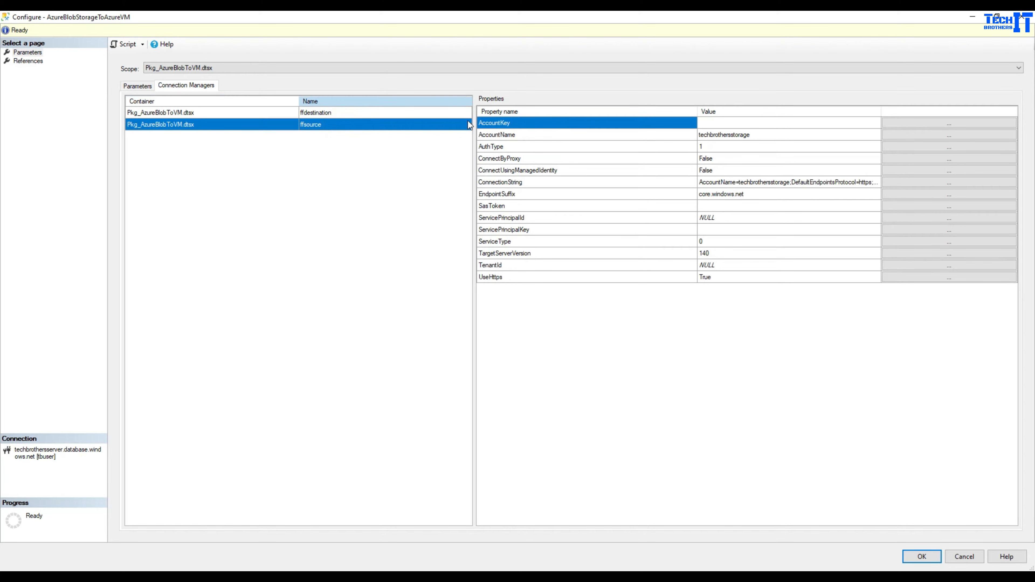
click(730, 124)
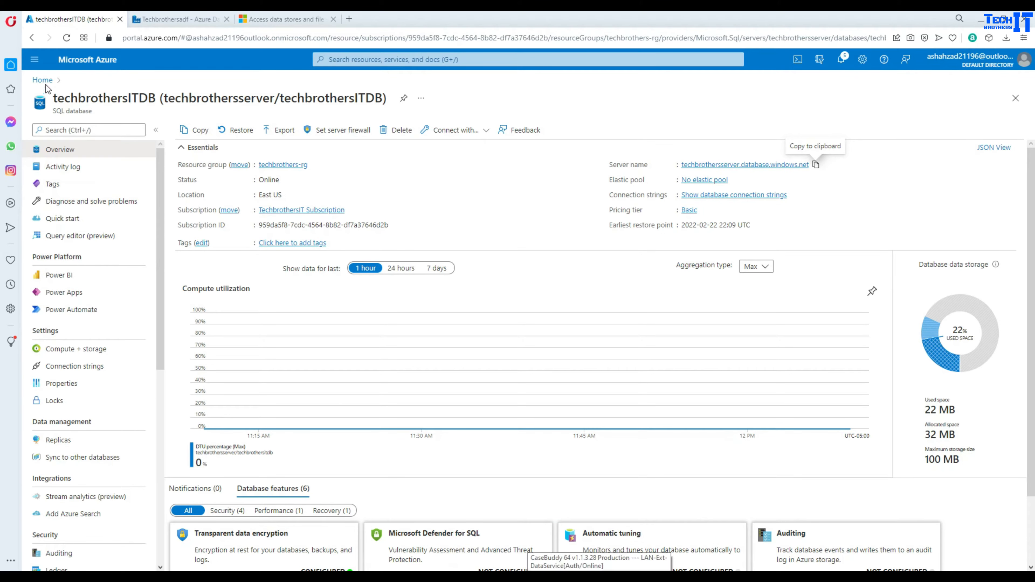
- Copy key1 from techbrothersstorage's Access keys page and return to the Configure dialog
click(43, 79)
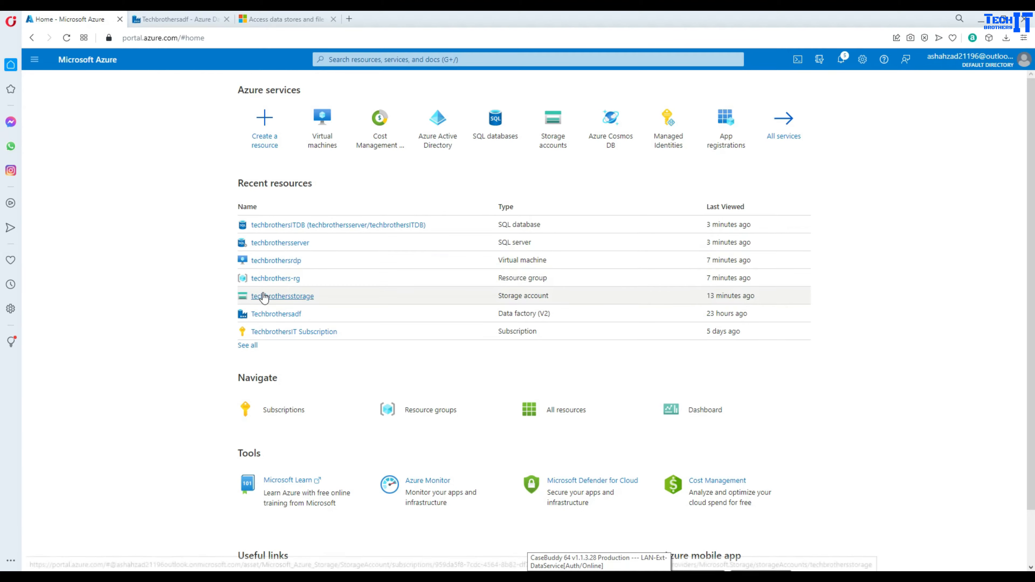
click(284, 297)
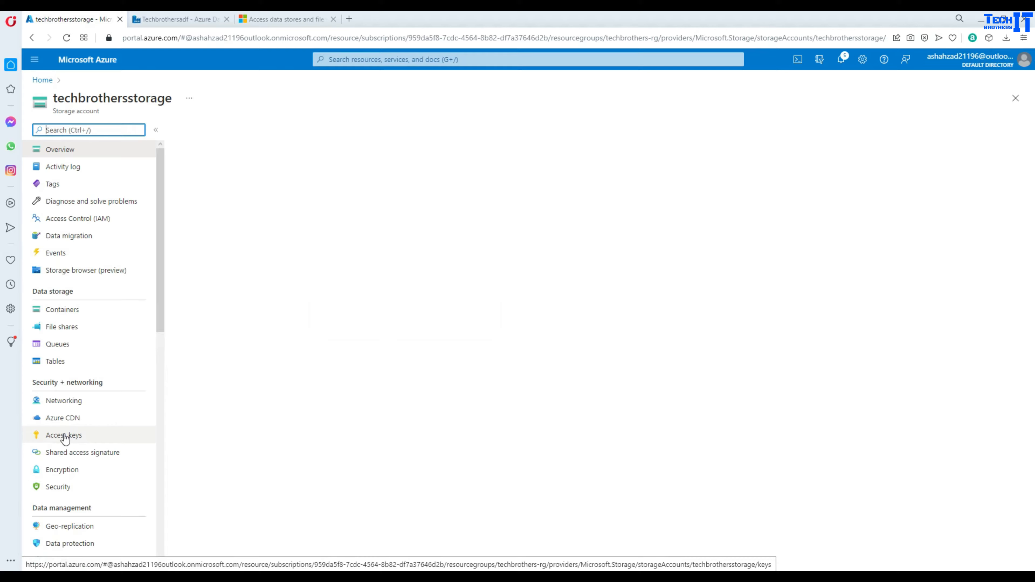
click(65, 438)
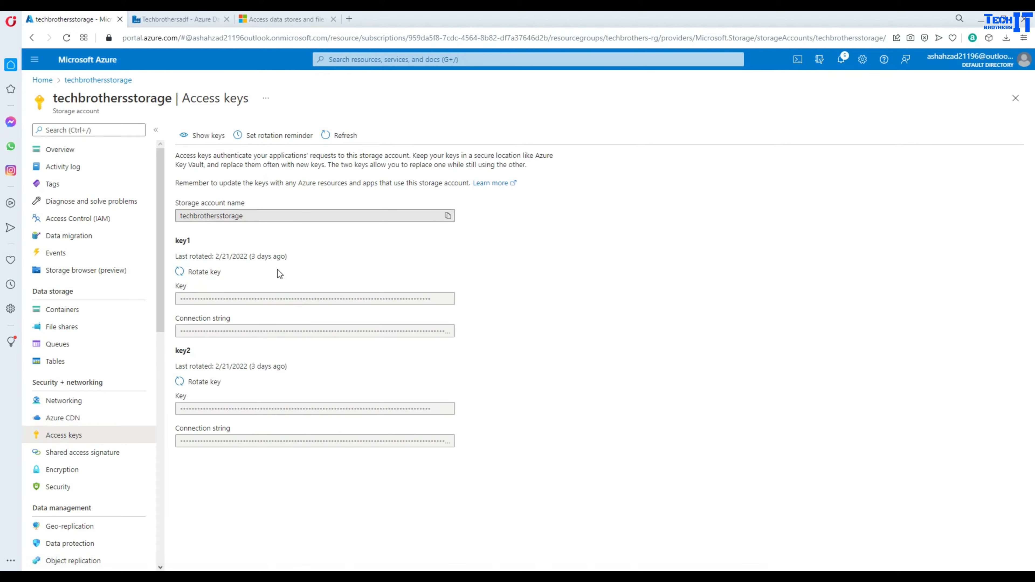
click(187, 135)
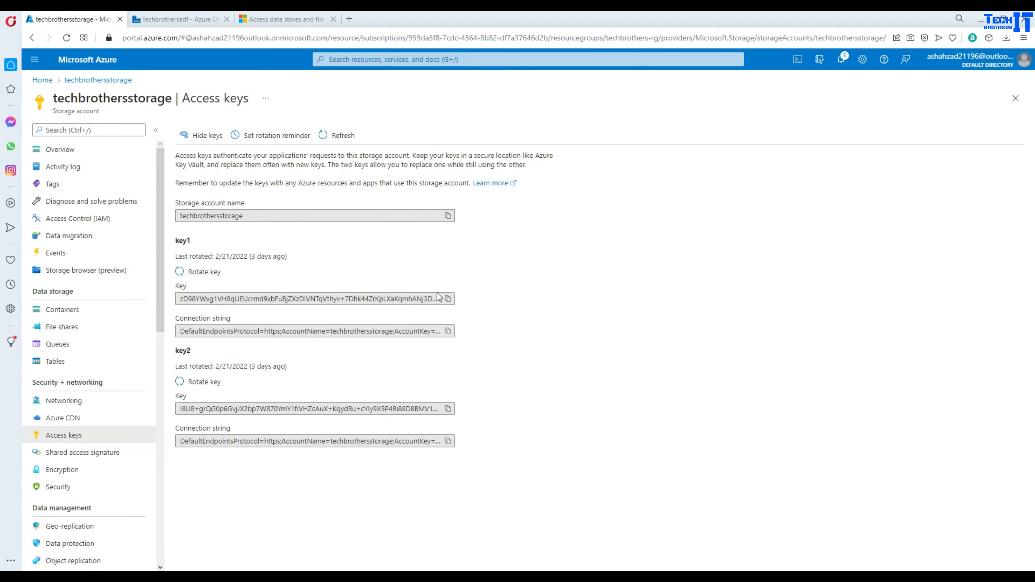
click(448, 300)
click(465, 525)
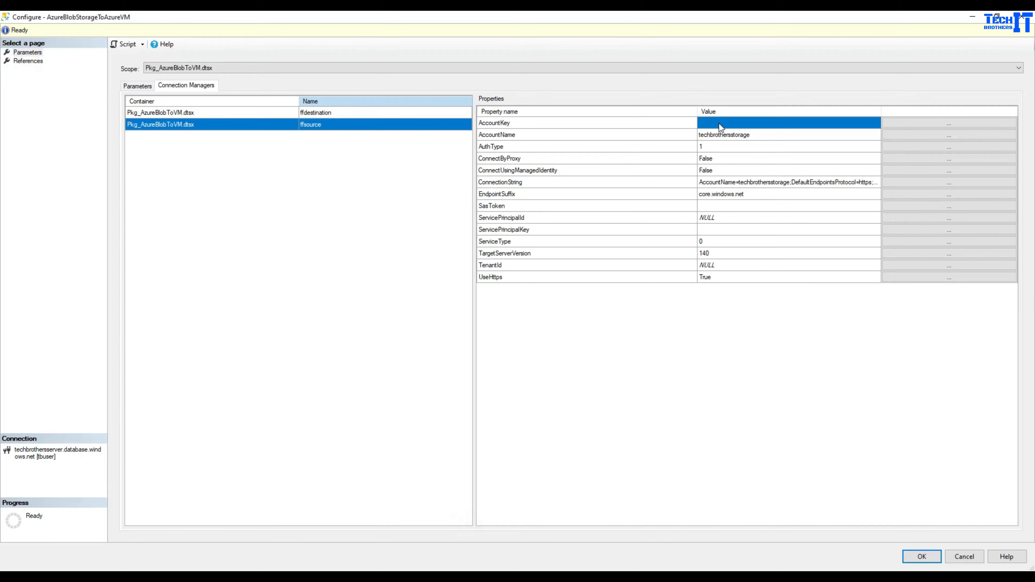
- Set ffsource's AccountKey to the copied storage account key
click(908, 122)
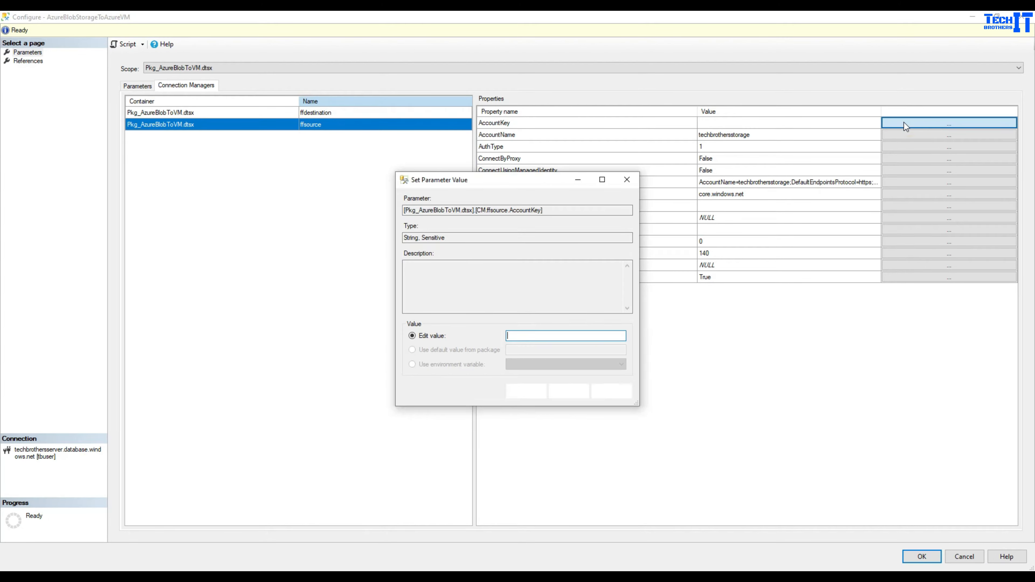
click(512, 338)
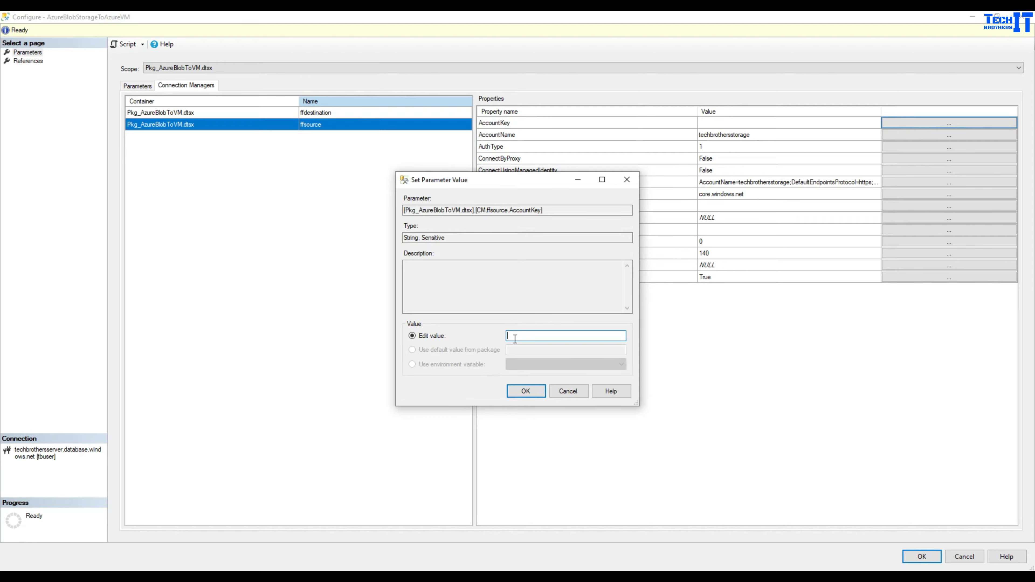
key(ctrl+v)
click(526, 394)
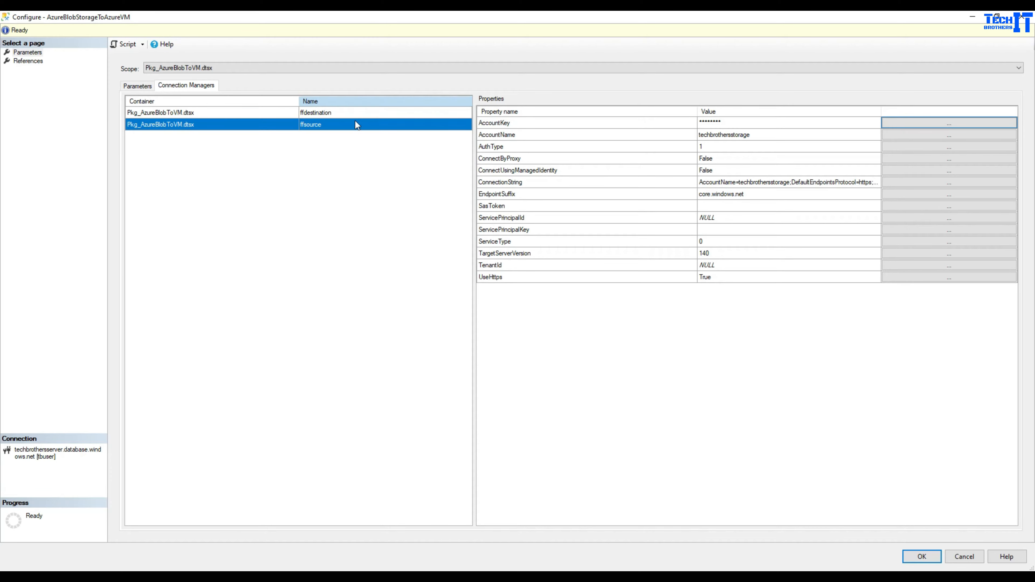
- Switch ffdestination's ConnectionString to a custom Edit value and select the remote Files folder path
click(338, 112)
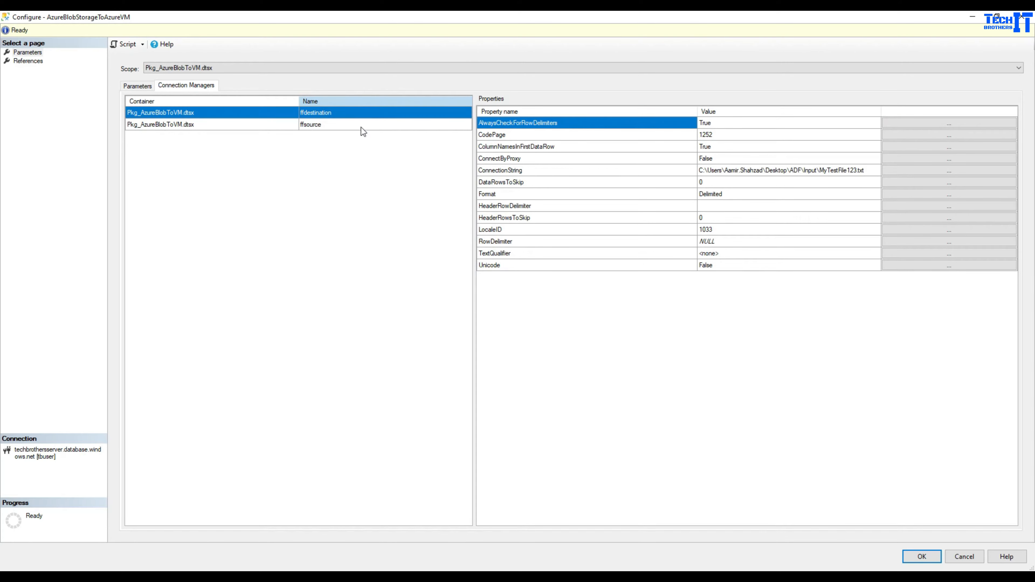
click(818, 171)
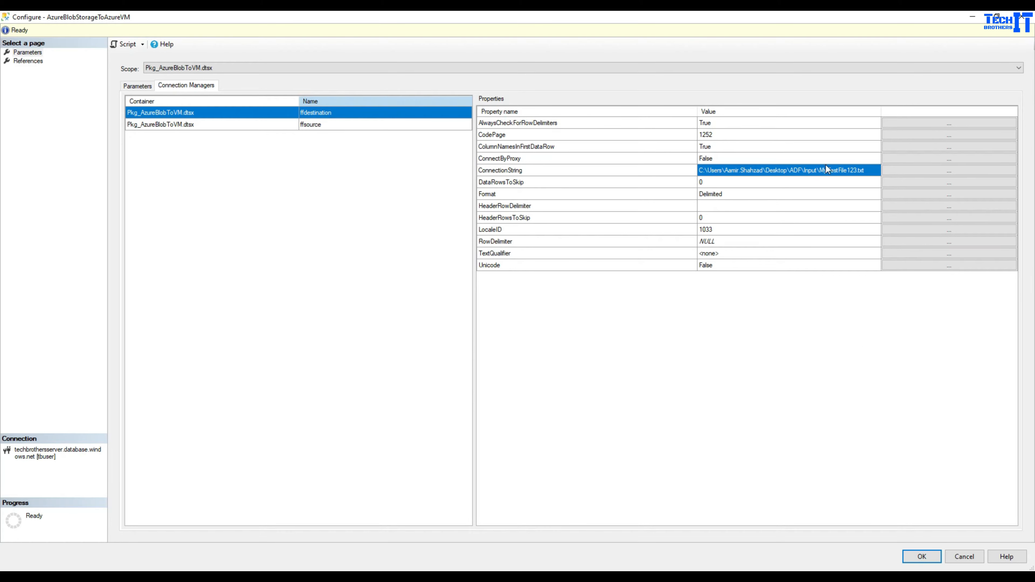
click(900, 170)
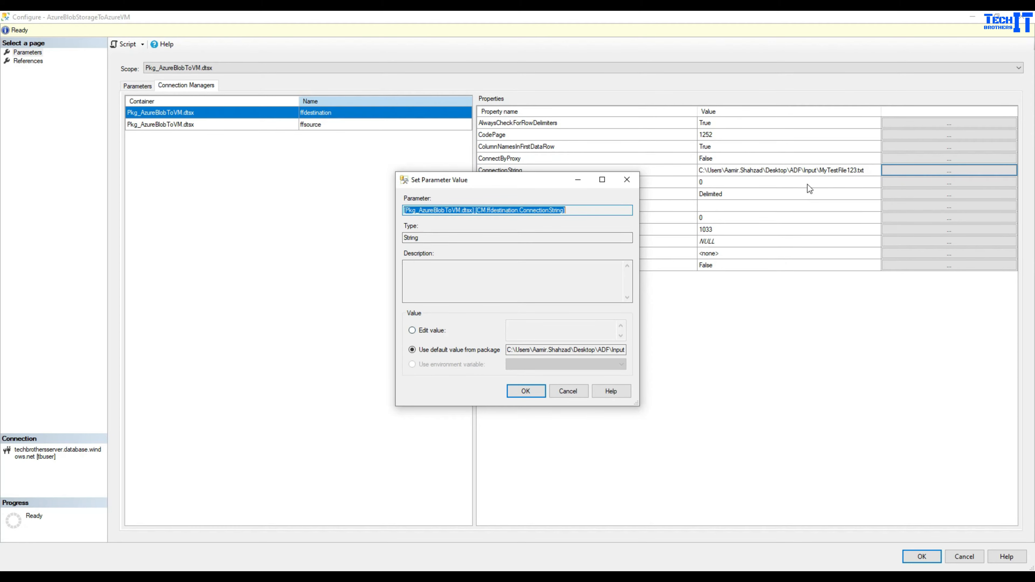
click(412, 330)
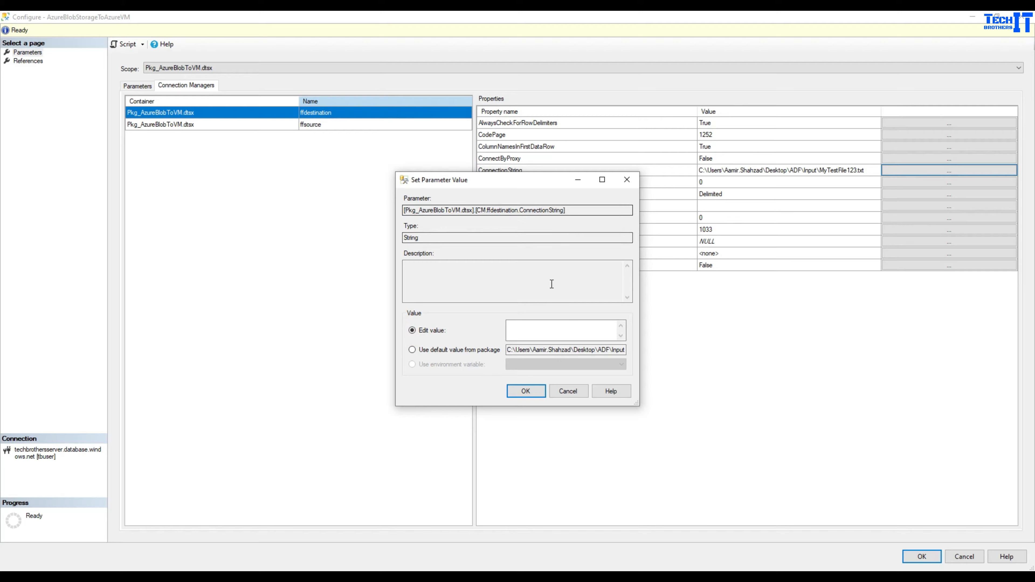
click(514, 330)
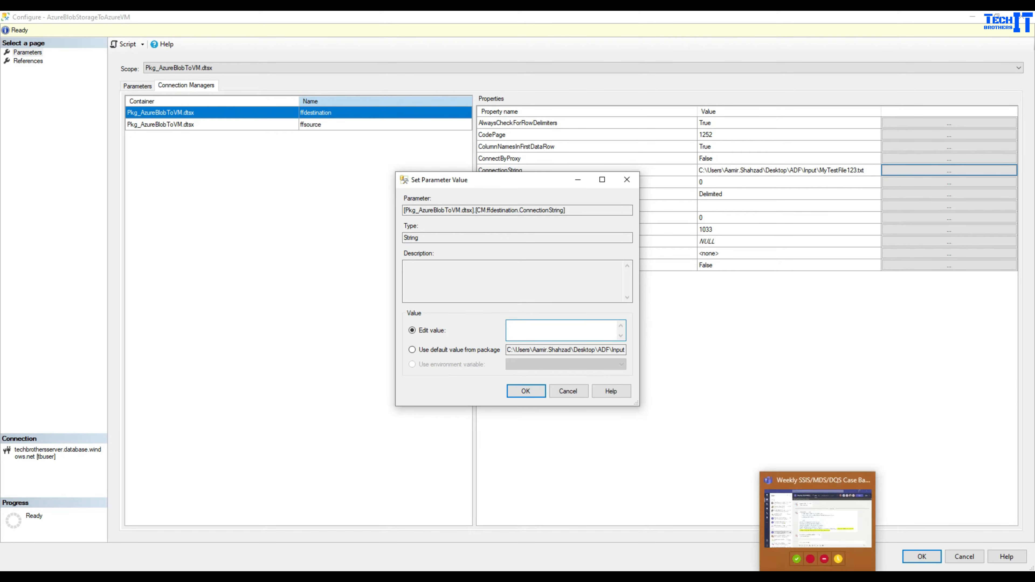
key(alt+Tab)
click(393, 180)
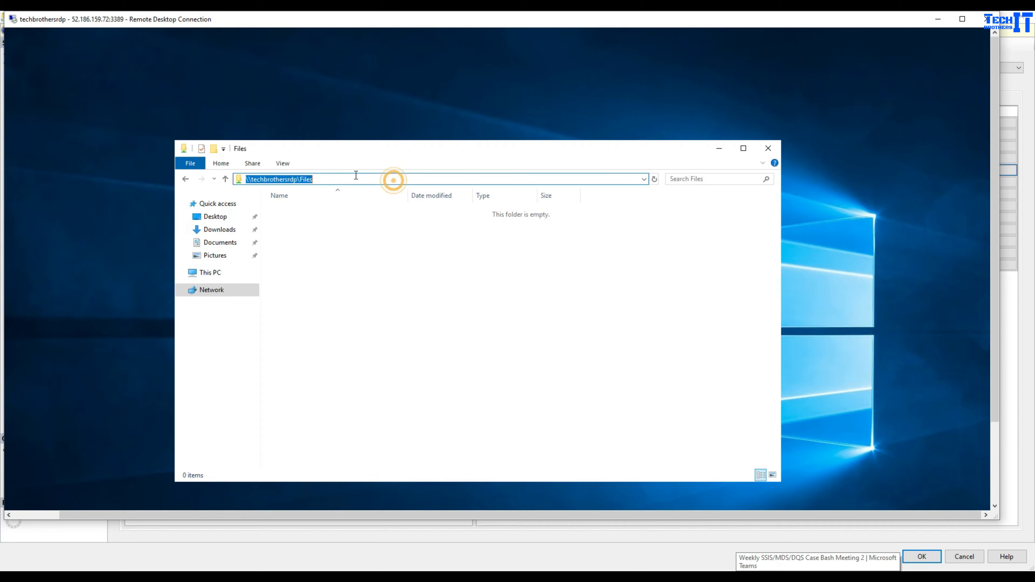
- Copy the \\techbrothersrdp\Files path and minimize the remote session
right_click(275, 178)
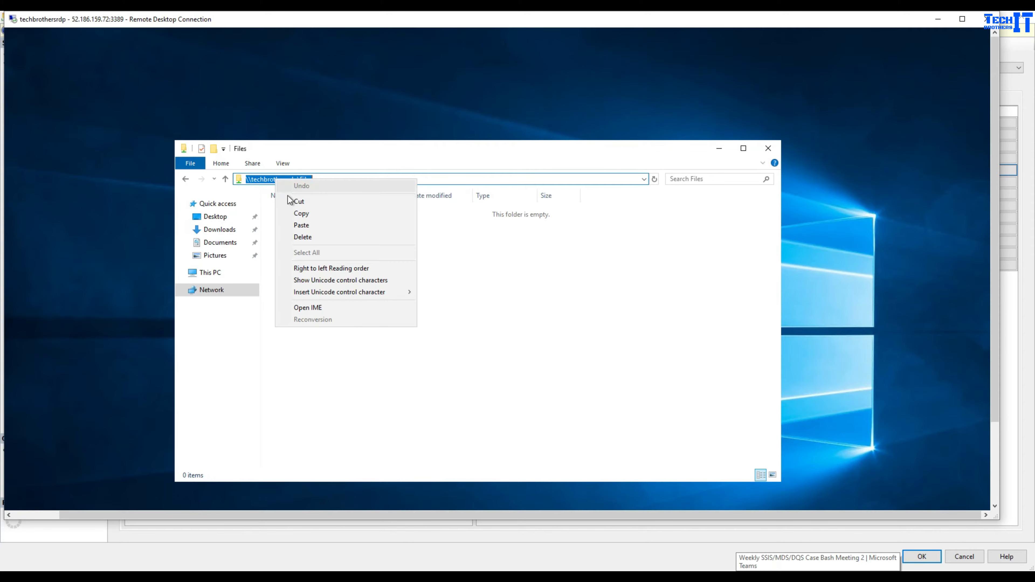
click(301, 214)
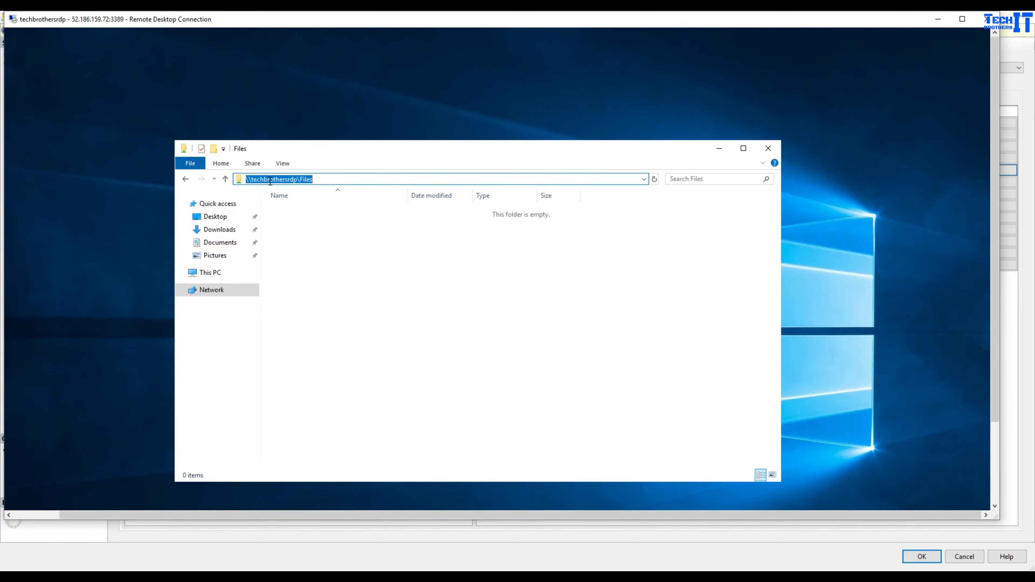
click(939, 21)
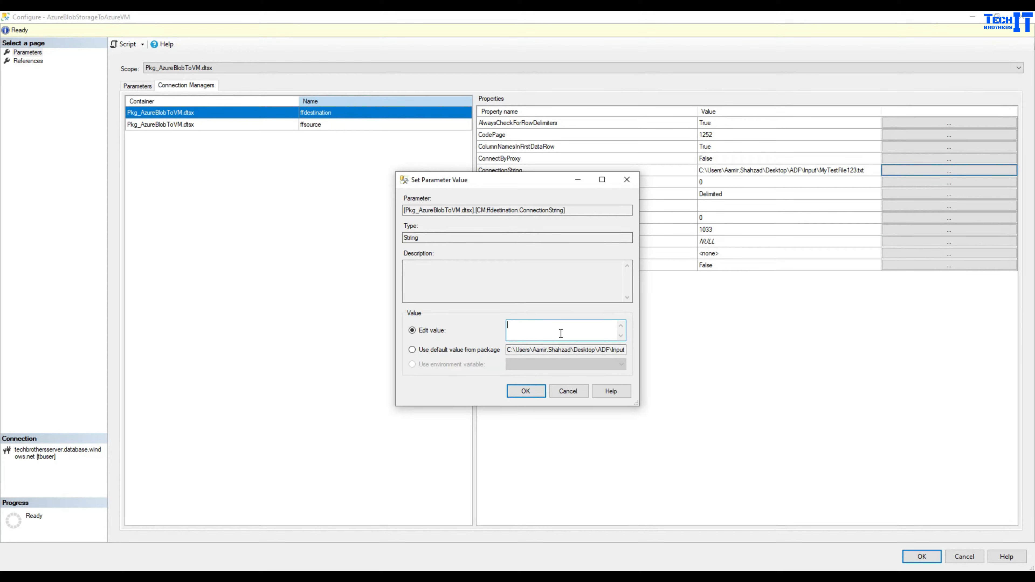
- Set ffdestination's ConnectionString to \\techbrothersrdp\Files\Totalsale.txt and save the configuration
key(ctrl+v)
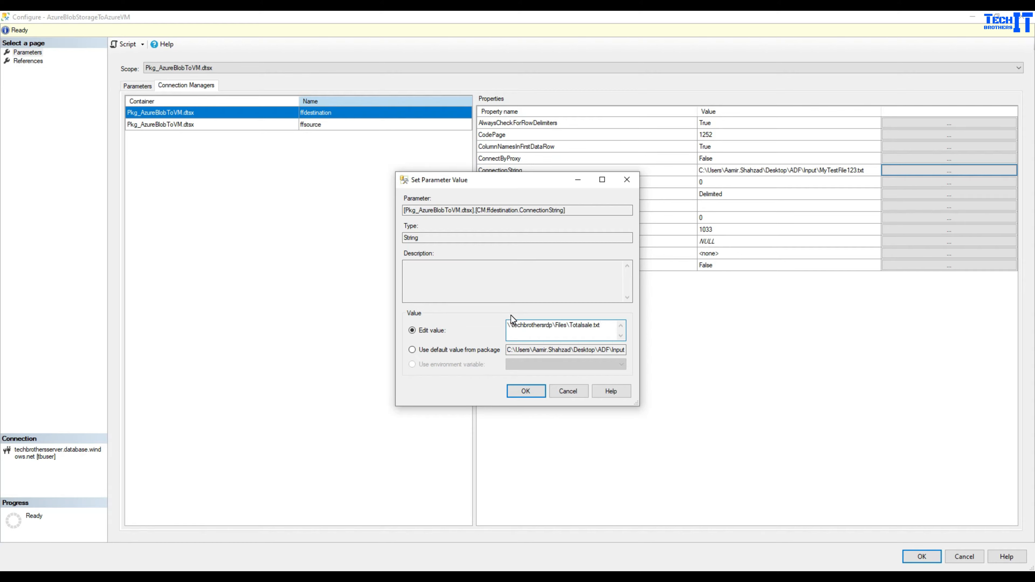
drag(604, 325, 494, 323)
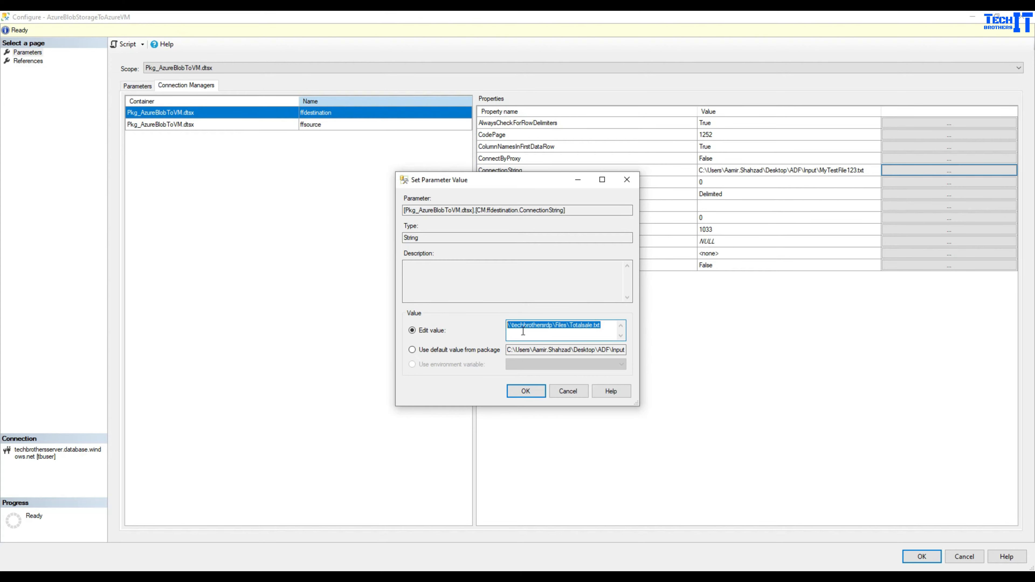
click(551, 325)
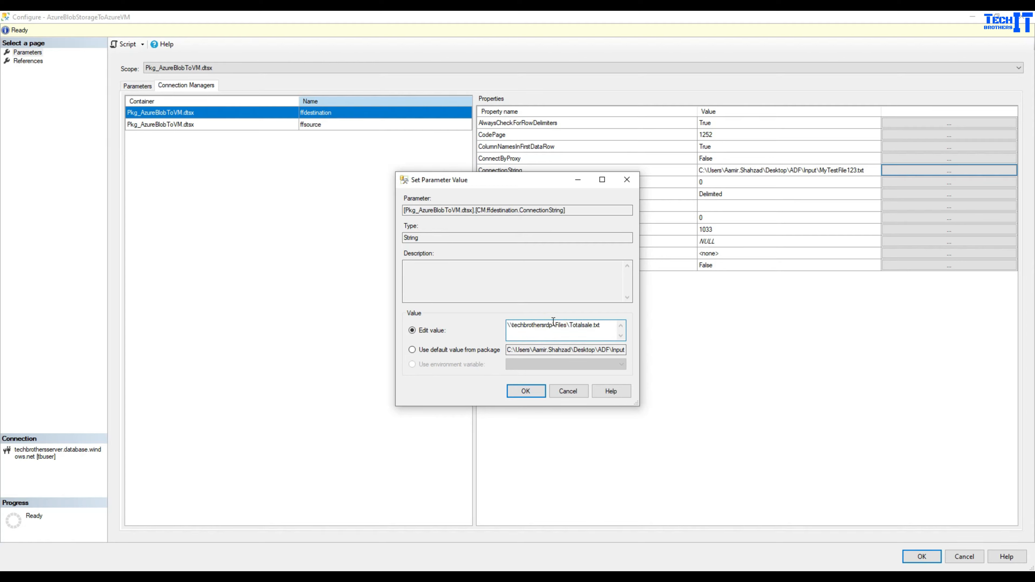
drag(553, 325, 490, 322)
click(576, 326)
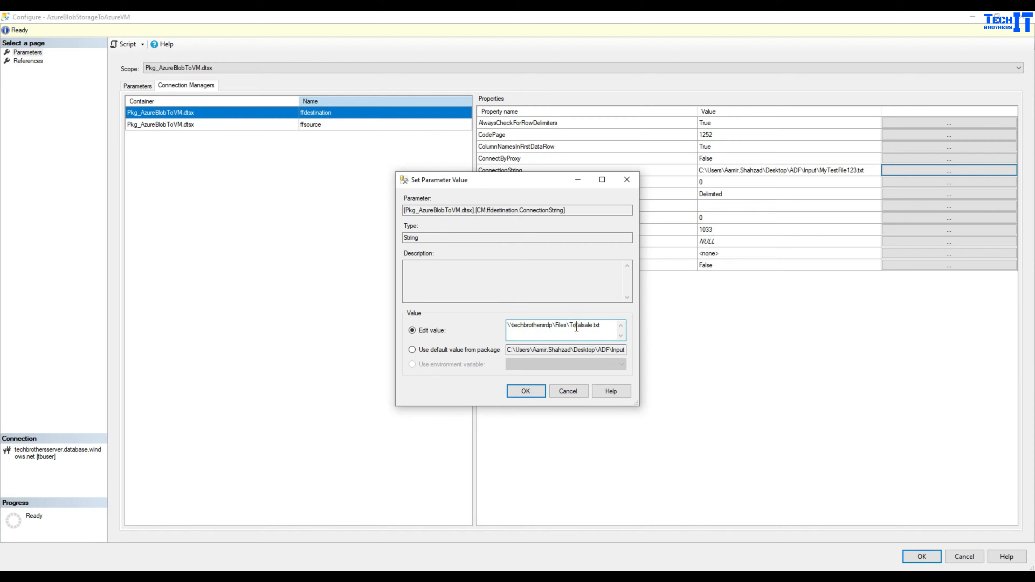
click(534, 392)
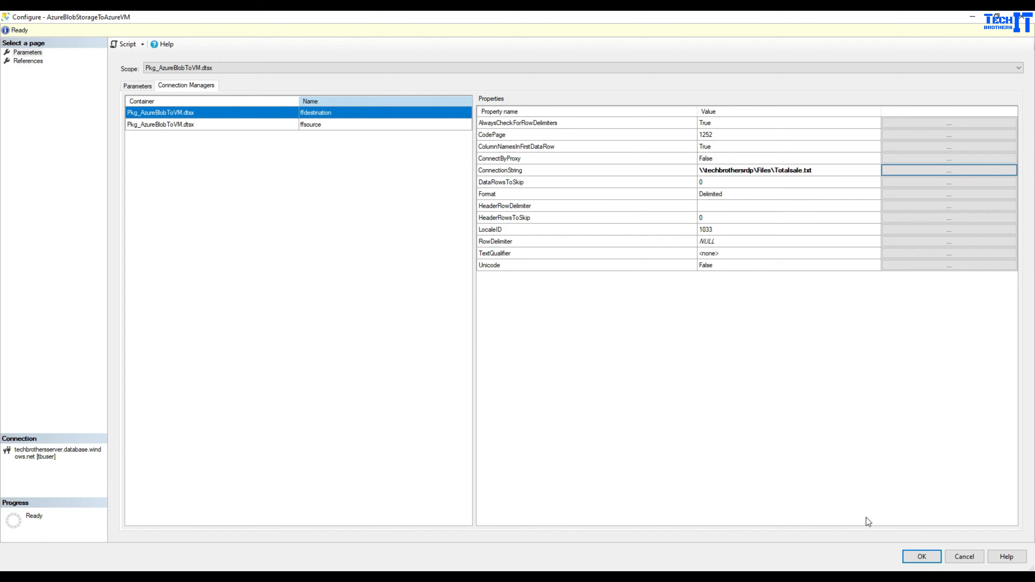
click(921, 556)
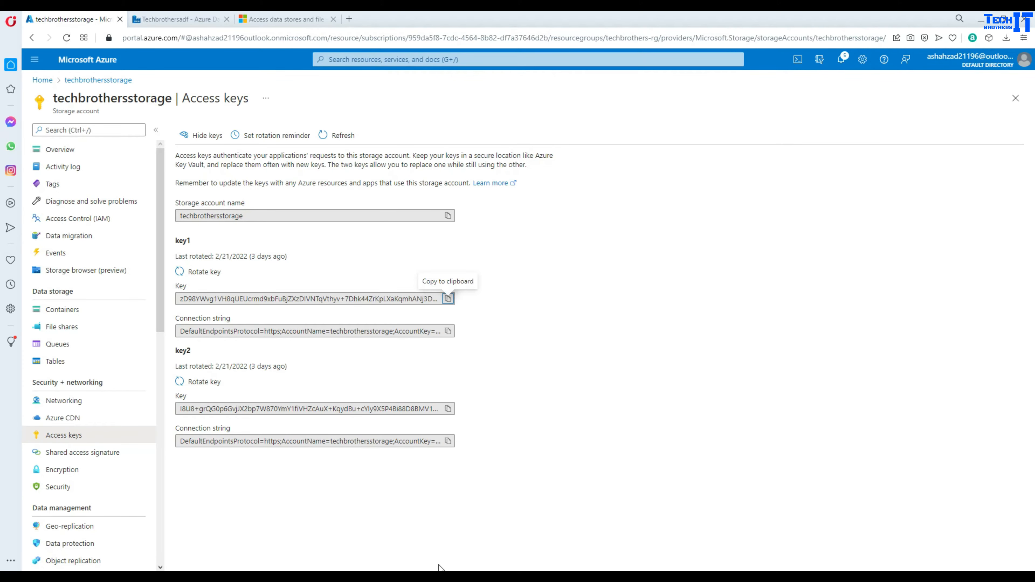
- Execute Pkg_AzureBlobToVM.dtsx and open the All Executions report showing it Running
mouse_move(439, 568)
click(349, 529)
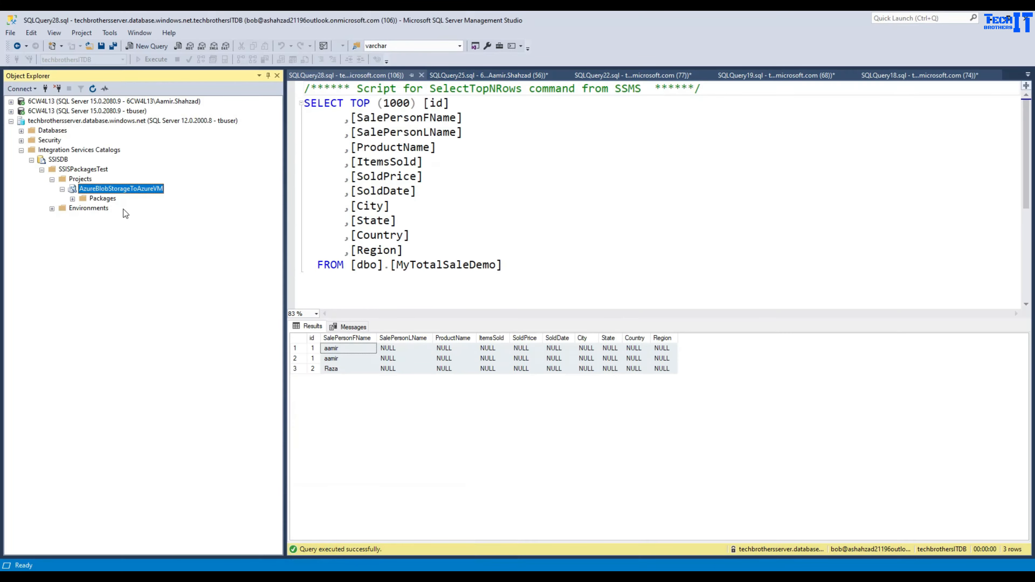
click(72, 199)
right_click(106, 208)
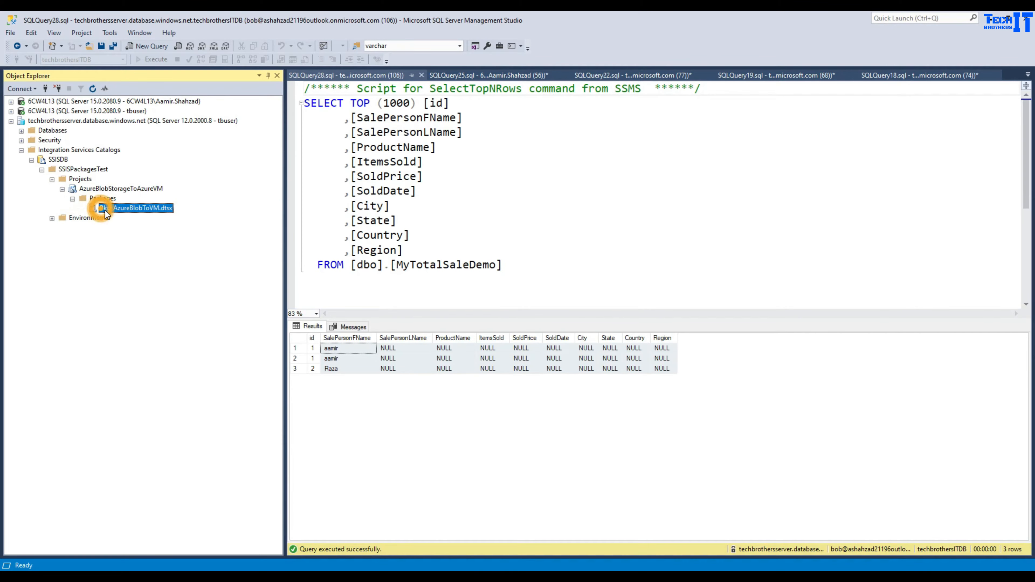
click(149, 239)
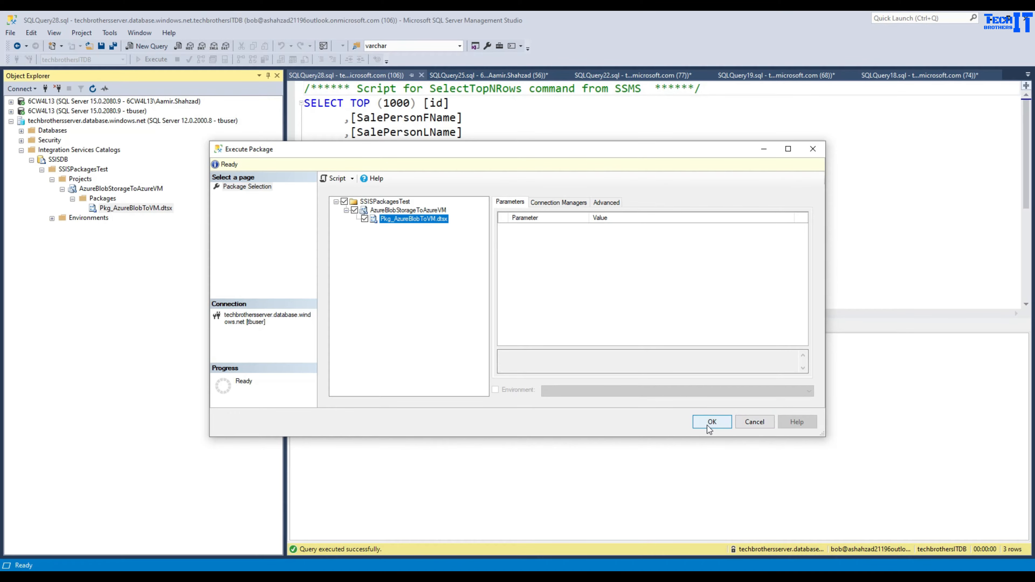
click(706, 424)
click(616, 317)
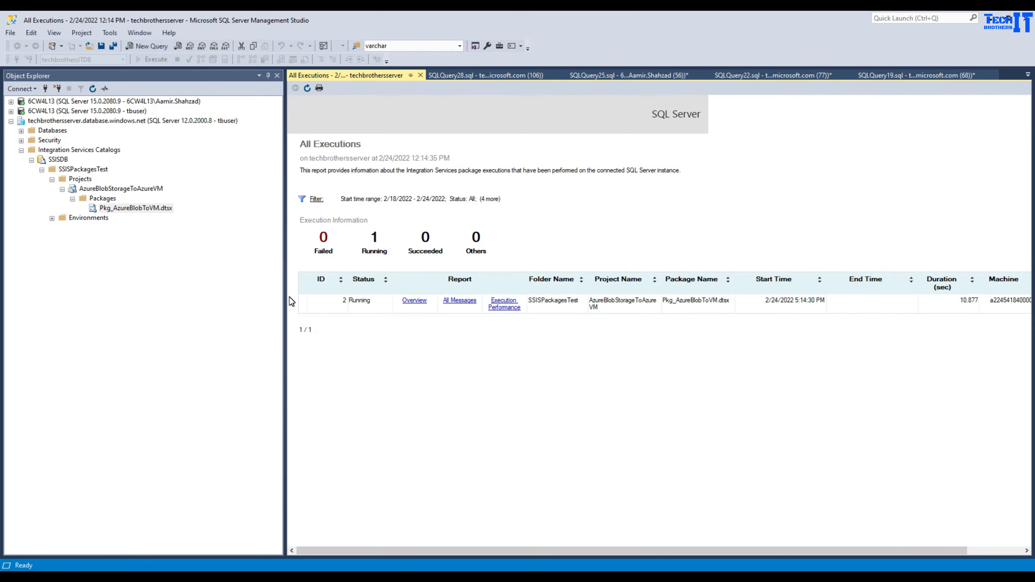
- Review the messages showing Totalsale.txt couldn't be opened, then open the Docs file-share article
click(469, 300)
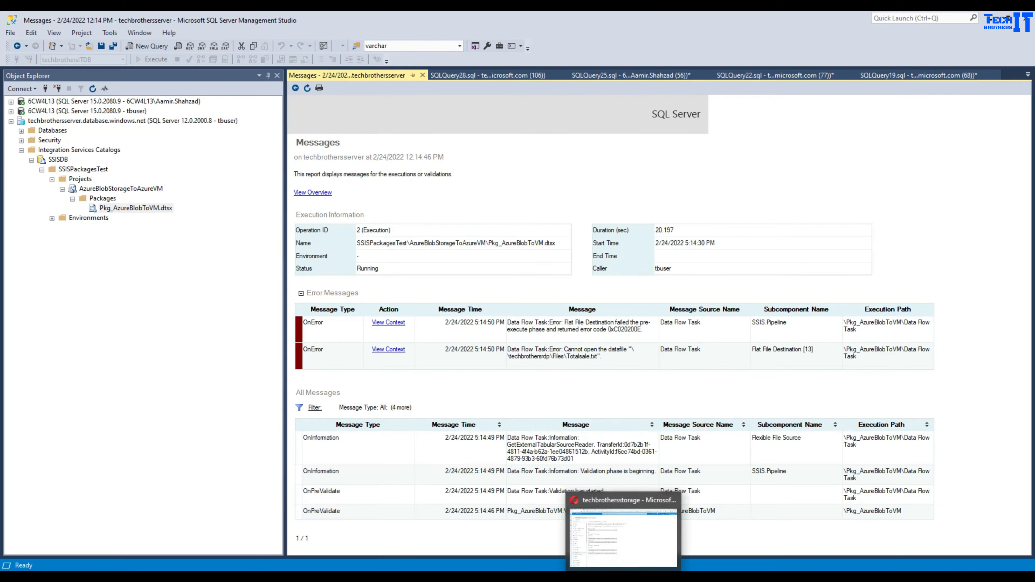
click(623, 530)
click(291, 17)
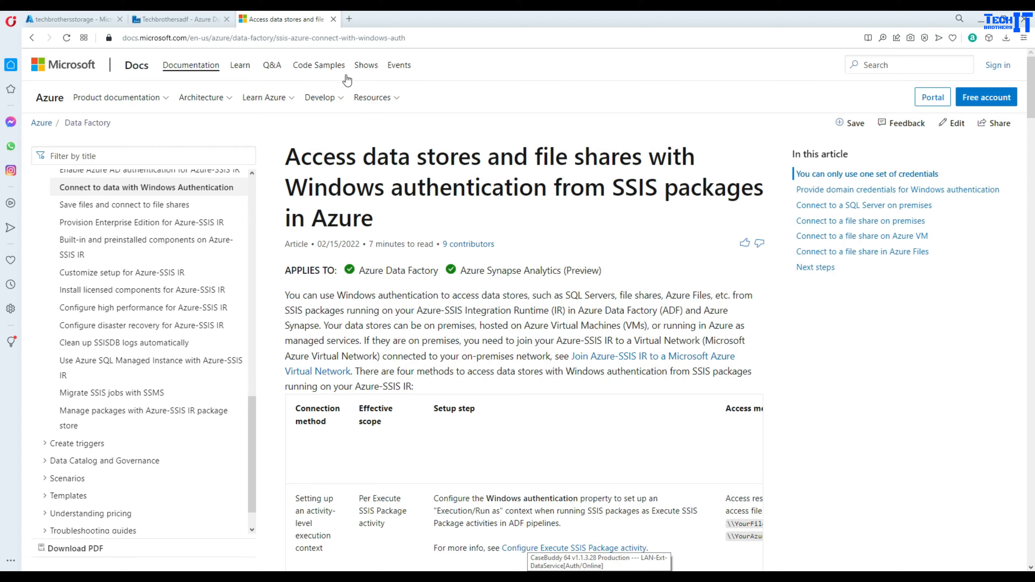
- Copy the catalog.set_execution_credential example under 'Connect to a file share on Azure VM'
scroll(516, 285, down, 6)
scroll(516, 285, down, 10)
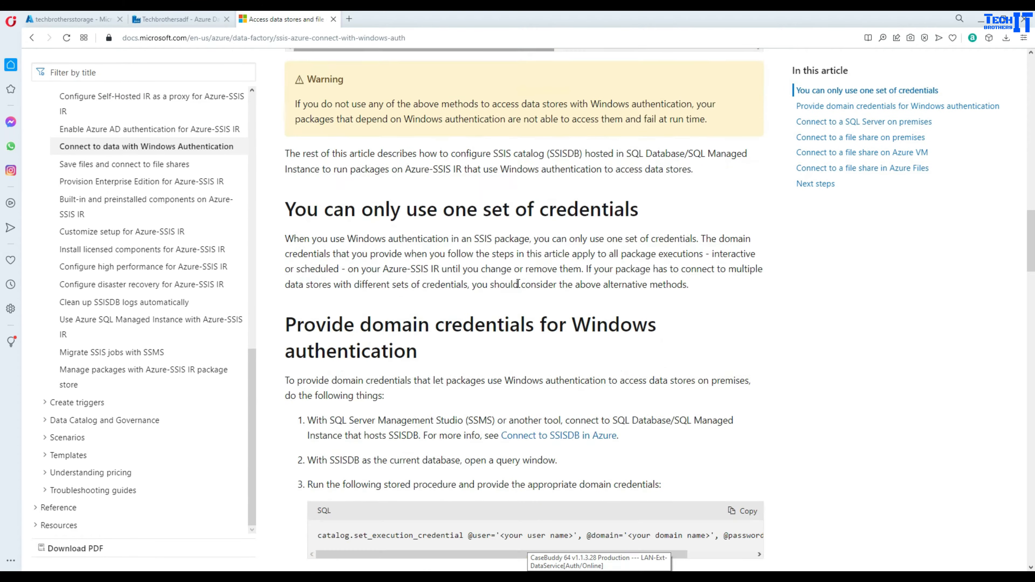
scroll(518, 283, down, 20)
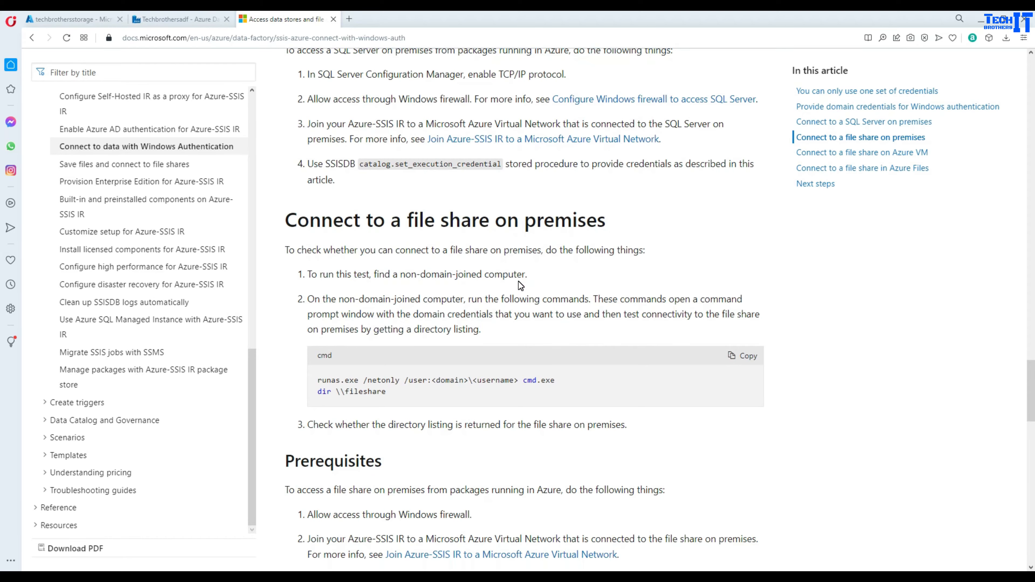
scroll(518, 282, down, 10)
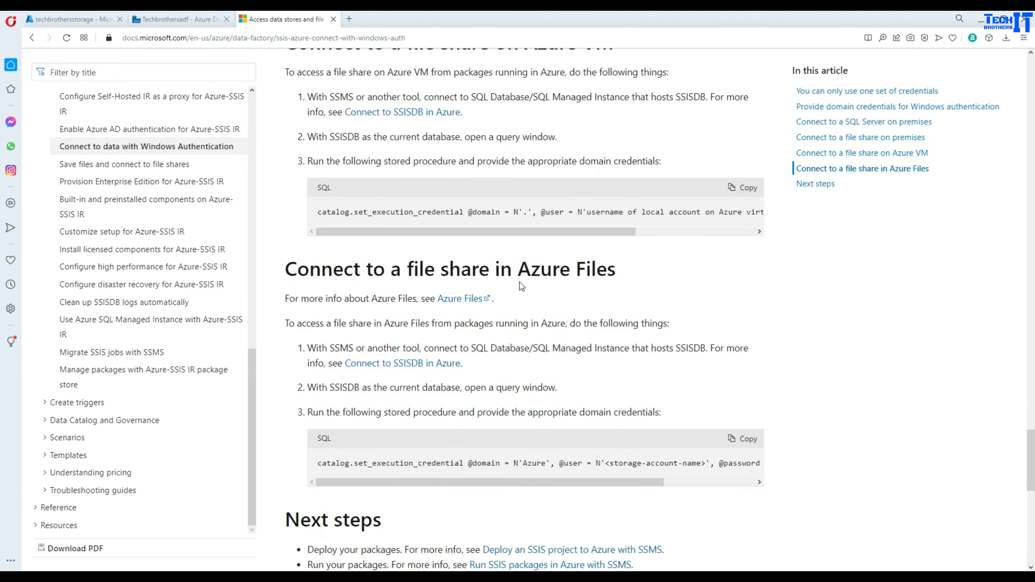
scroll(331, 257, up, 4)
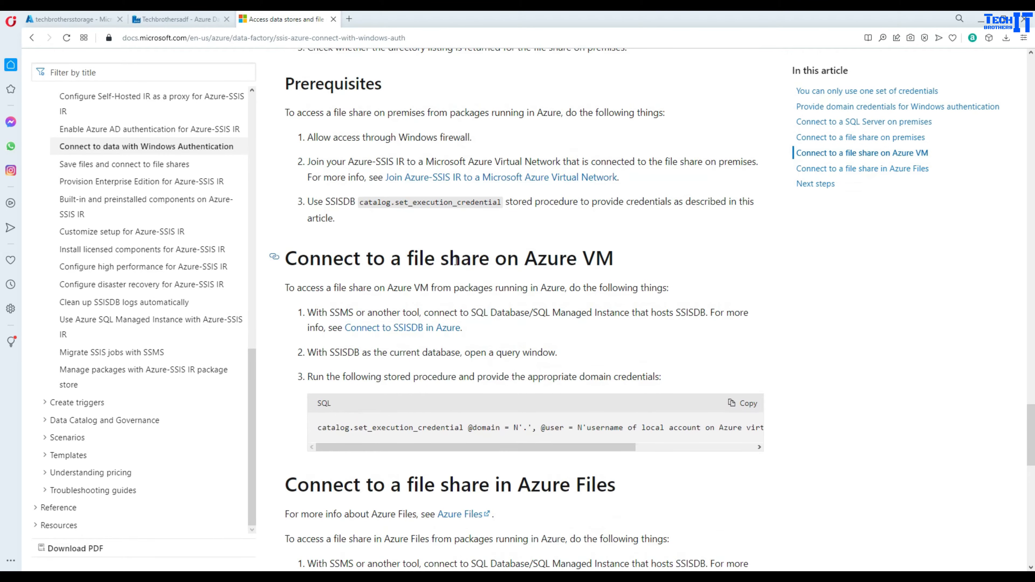
drag(501, 260, 612, 261)
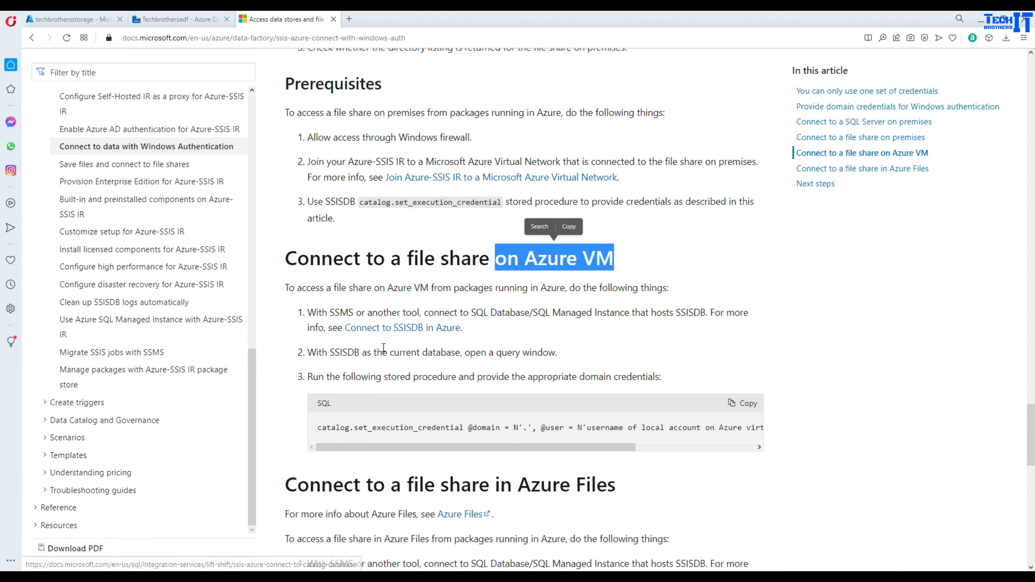
drag(478, 448, 444, 449)
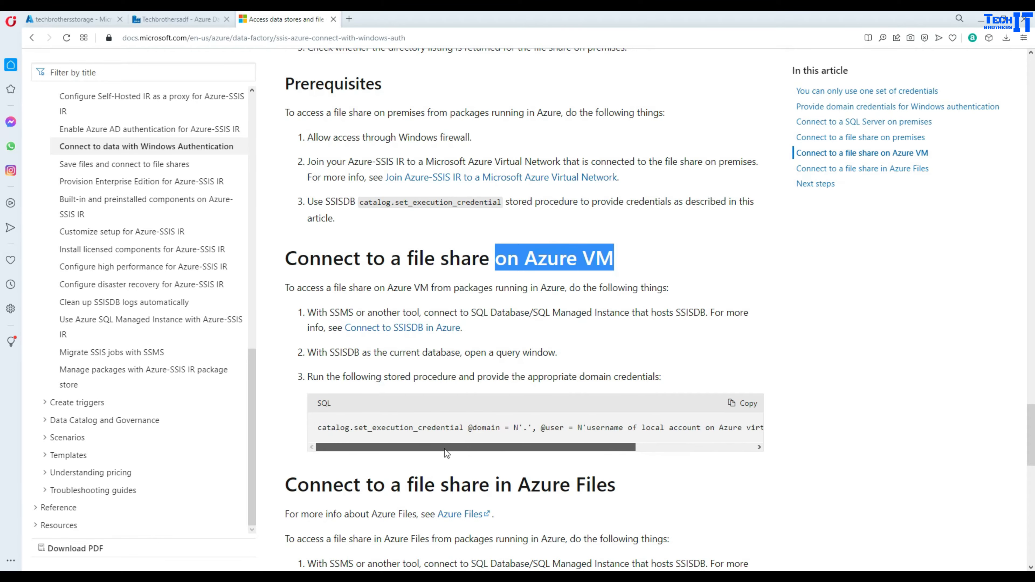
click(740, 404)
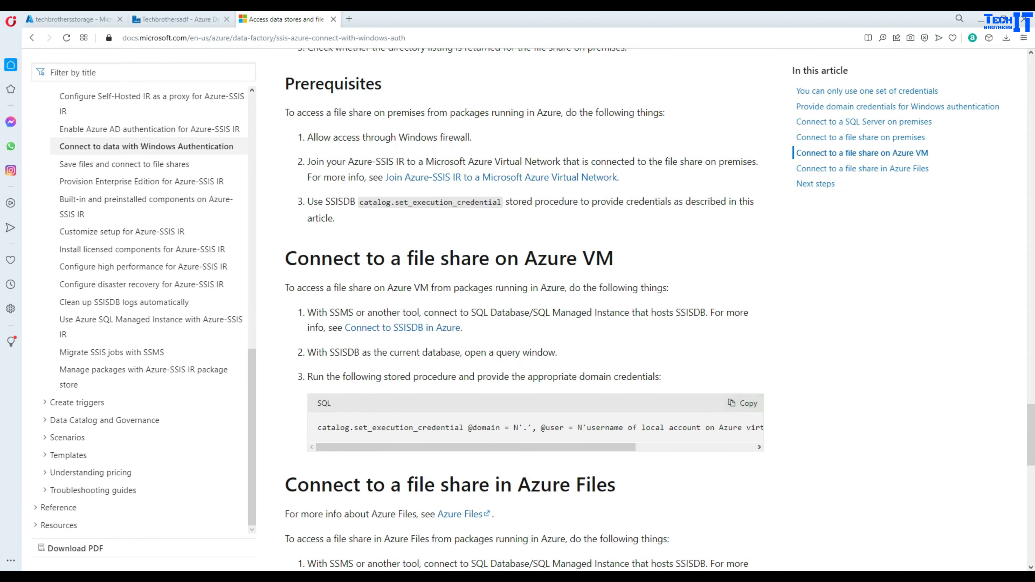
- Return to SSMS and expand techbrothersserver's Databases list
mouse_move(377, 574)
click(328, 545)
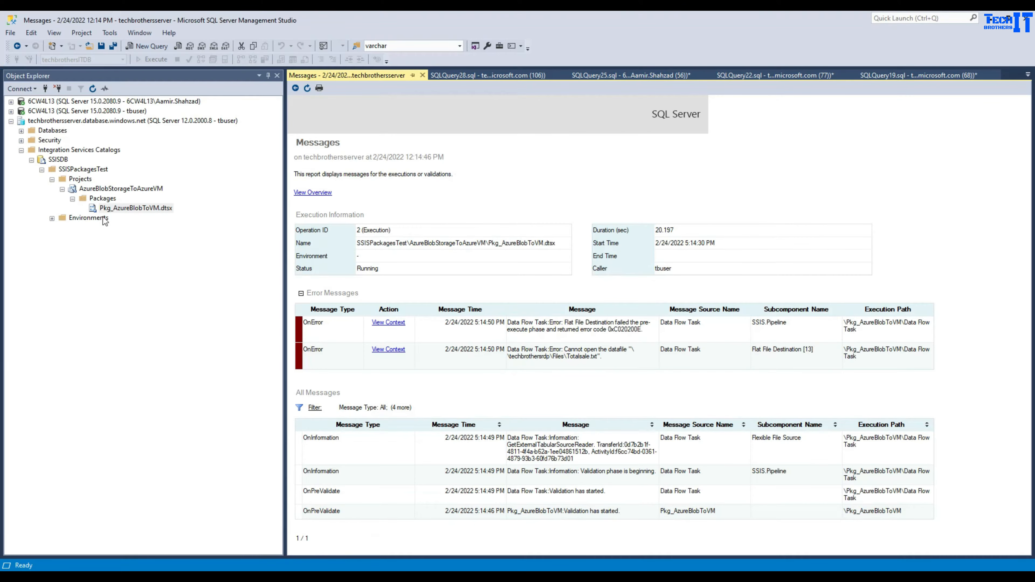
click(21, 131)
click(57, 149)
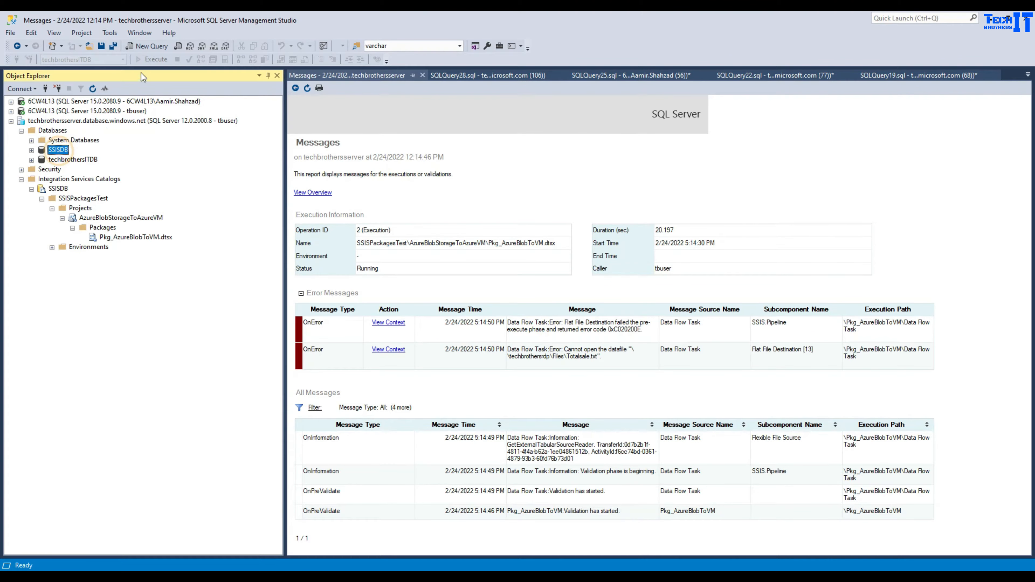
click(155, 47)
key(ctrl+v)
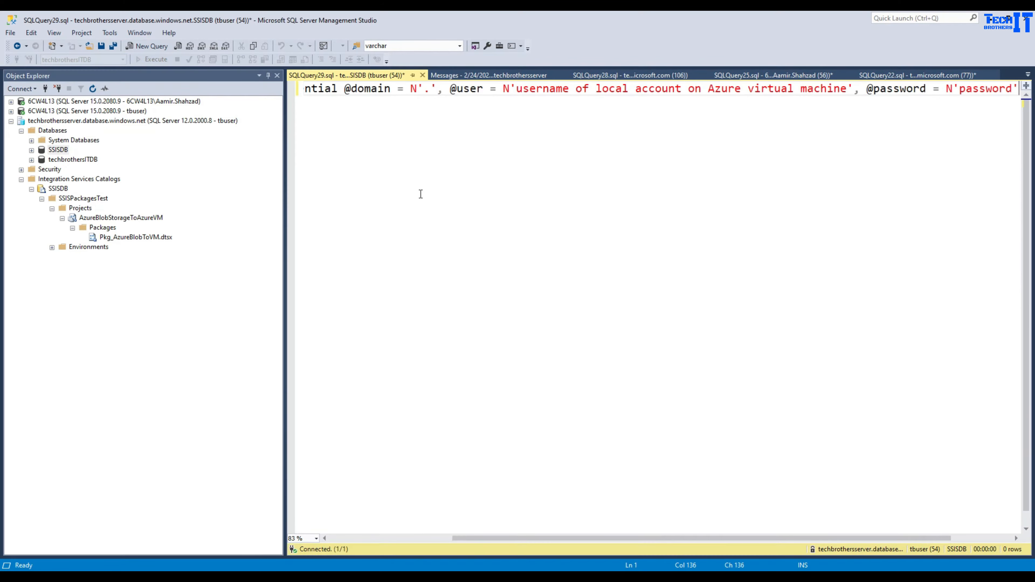
click(377, 537)
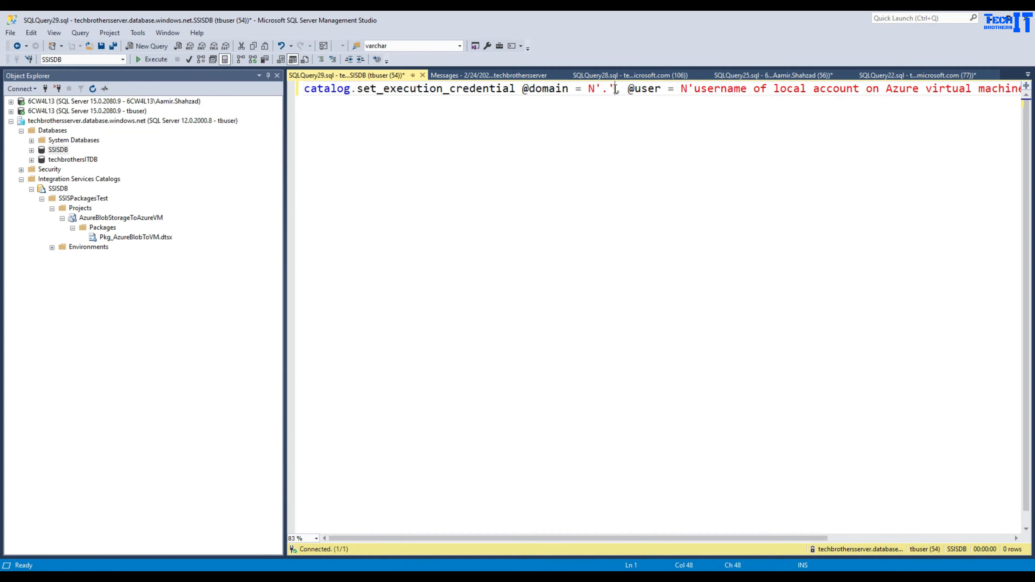
drag(615, 89, 588, 89)
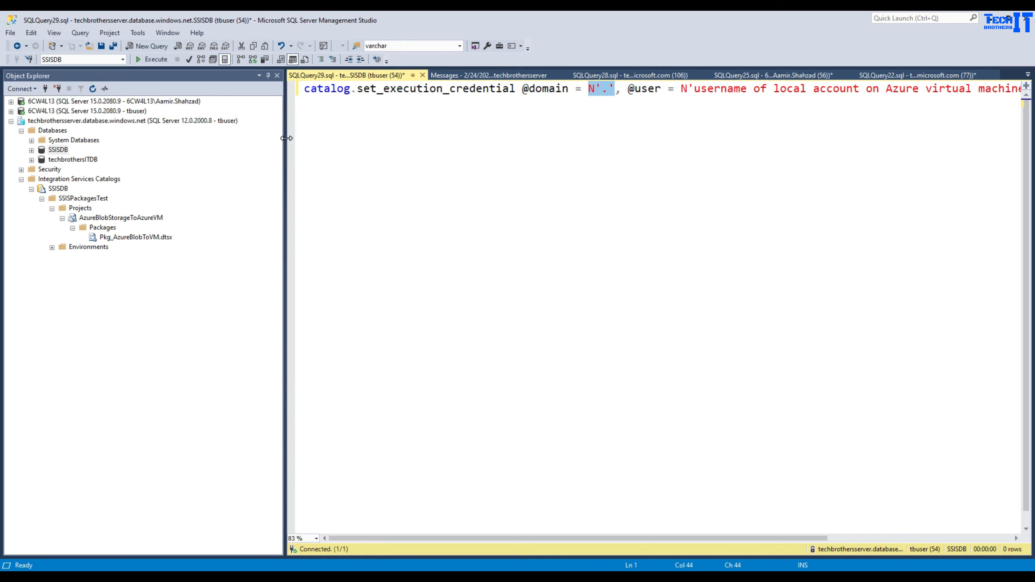
drag(286, 138, 160, 138)
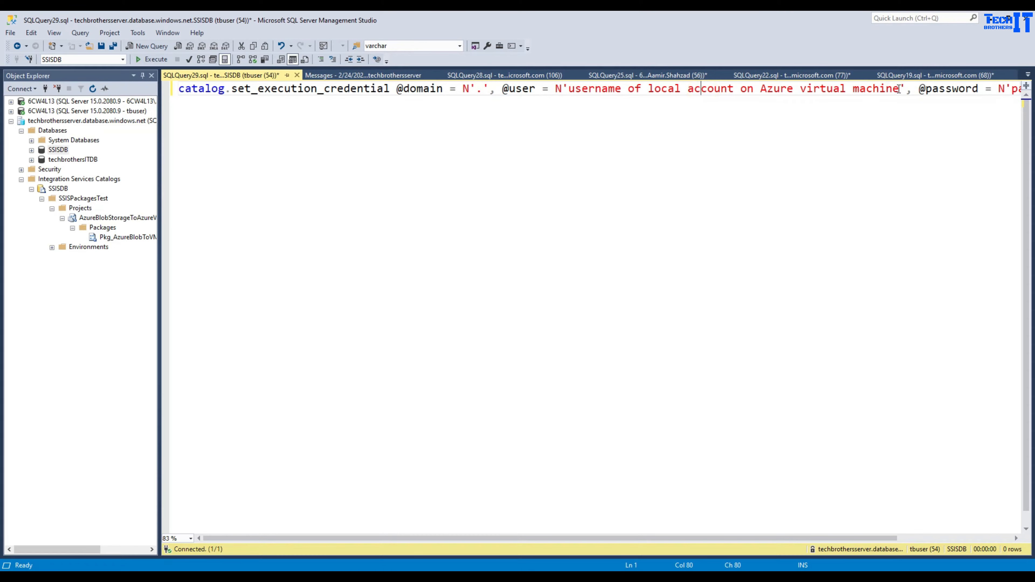
drag(899, 89, 570, 94)
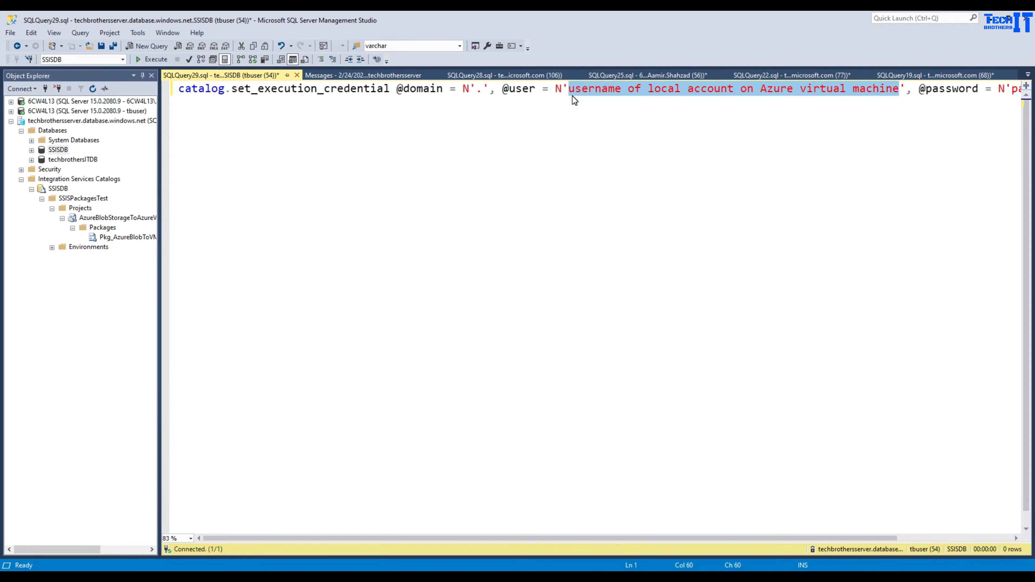
text(tbuser)
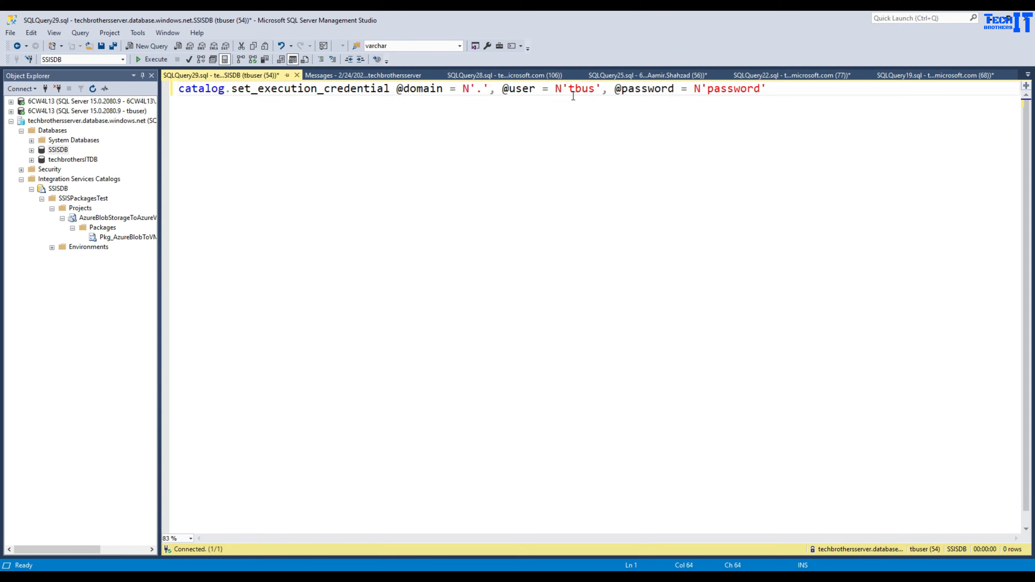
click(845, 570)
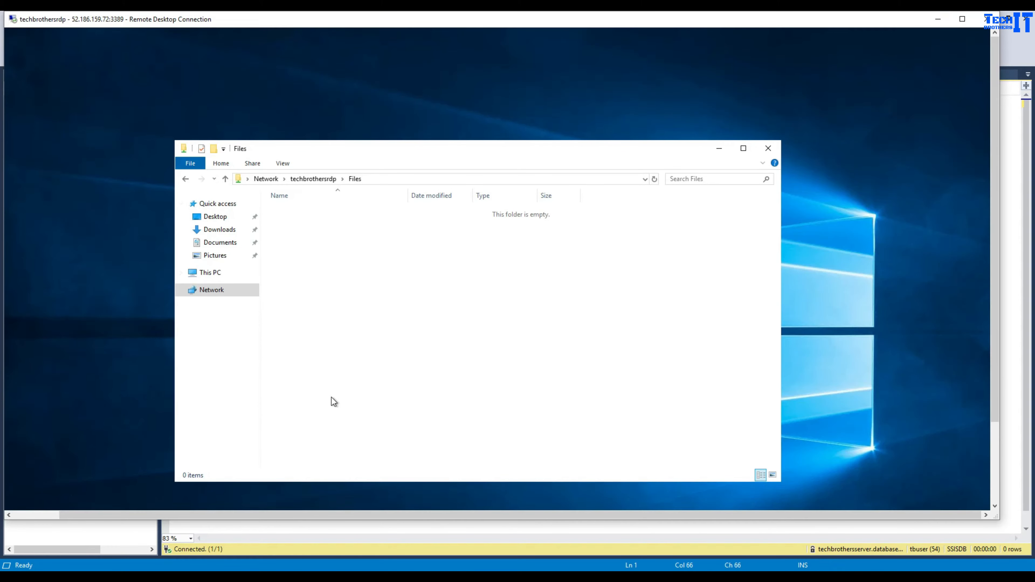
- Launch Computer Management on the VM by searching 'comput'
click(995, 493)
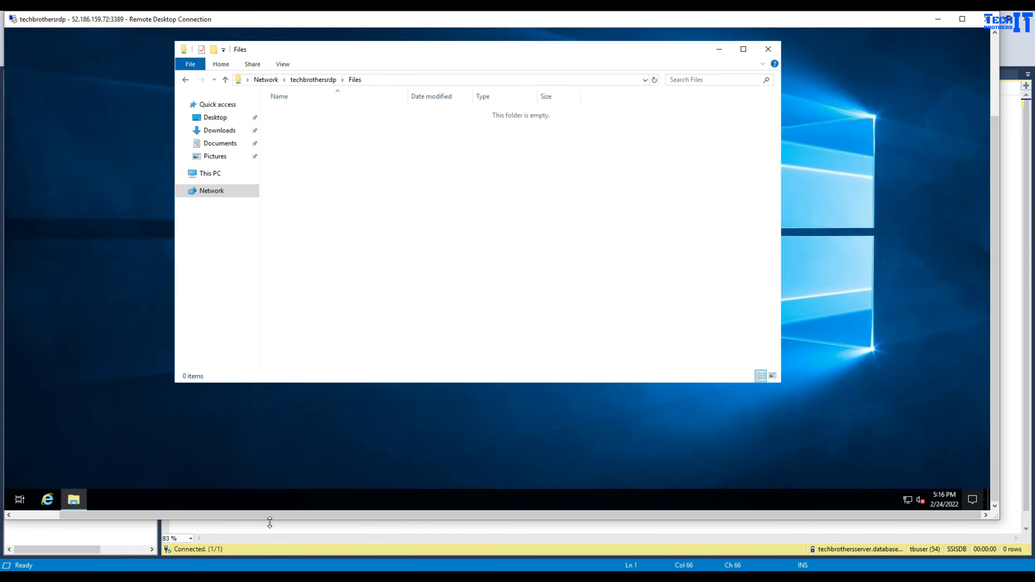
click(45, 514)
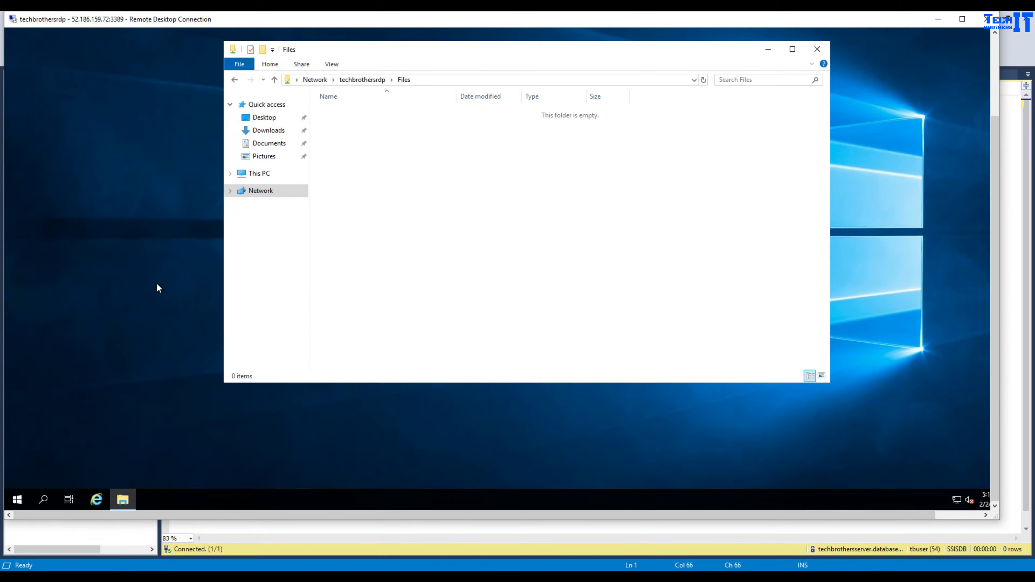
right_click(17, 498)
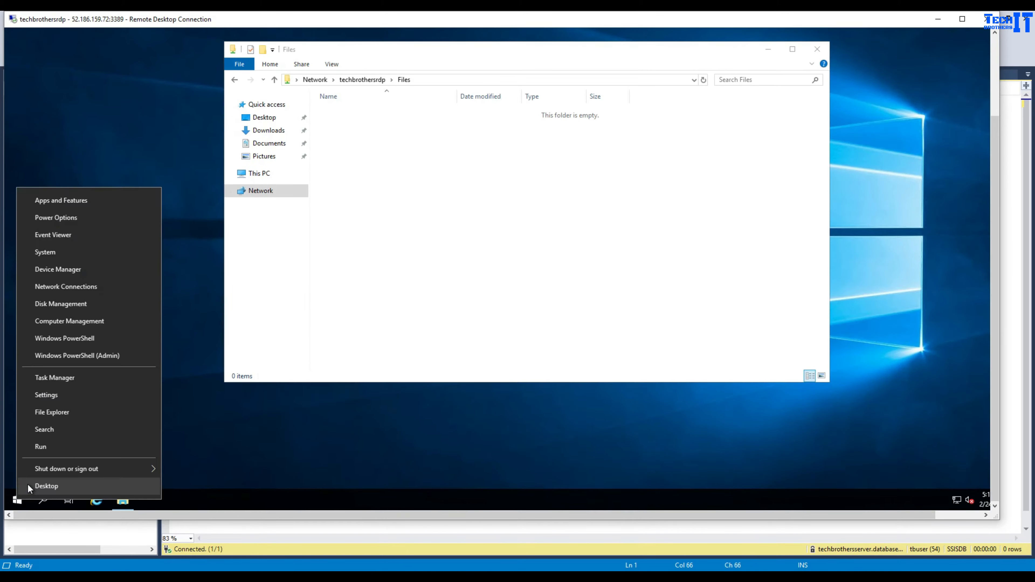
click(64, 430)
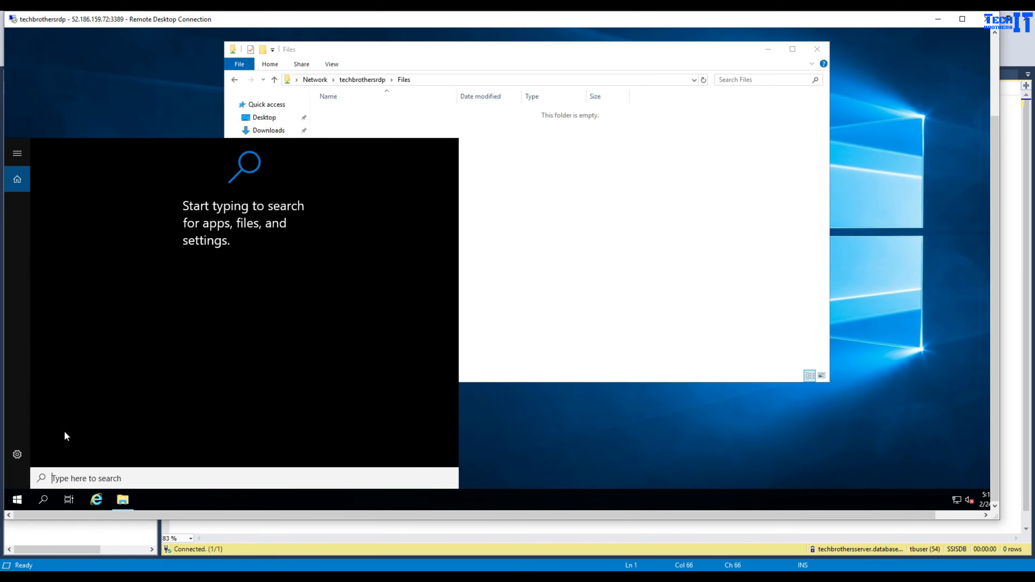
text(comput)
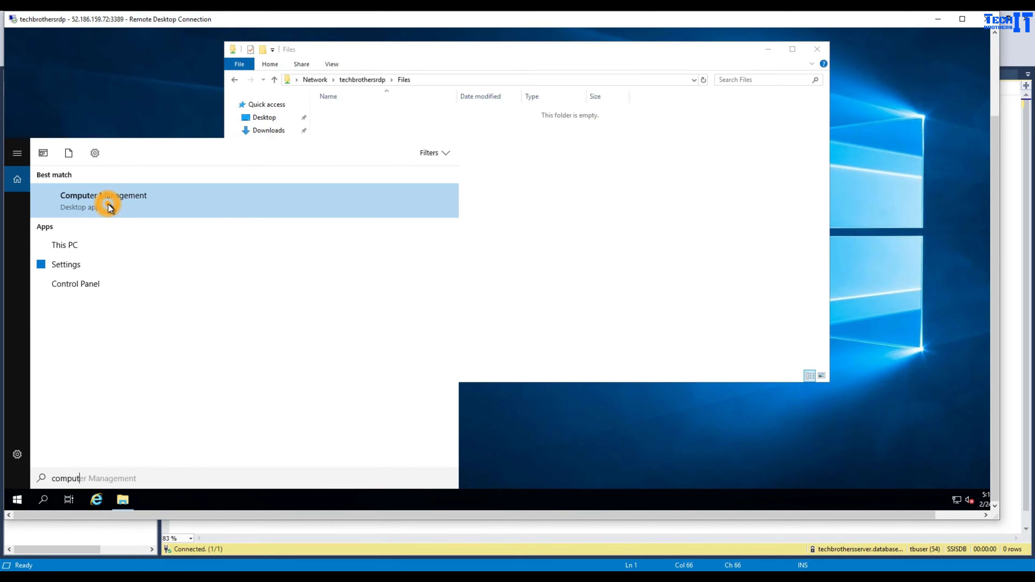
click(109, 203)
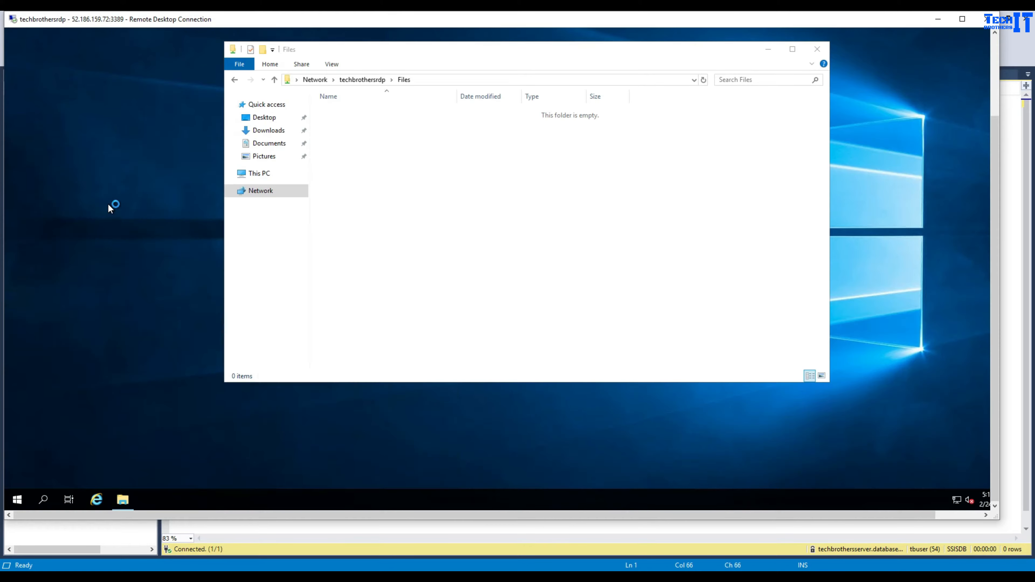
- Check the VM's local users for the administrator account, then return to SSMS
click(69, 136)
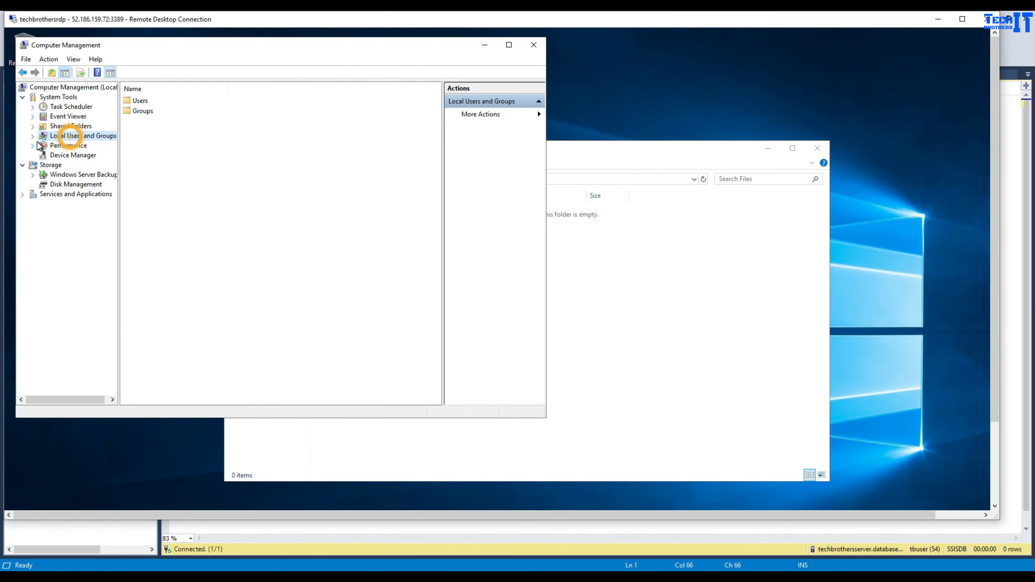
click(32, 136)
click(66, 146)
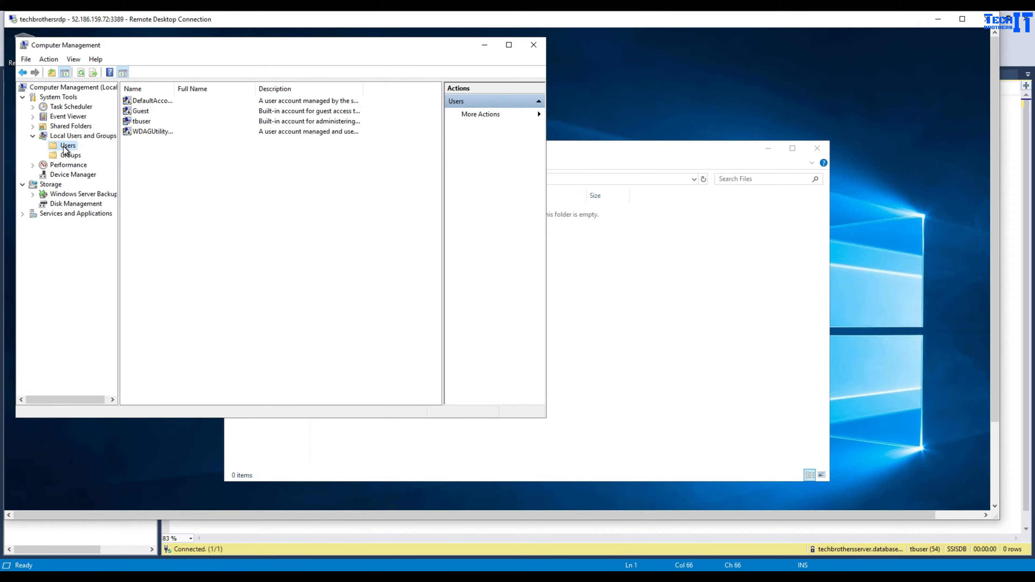
click(141, 114)
click(143, 121)
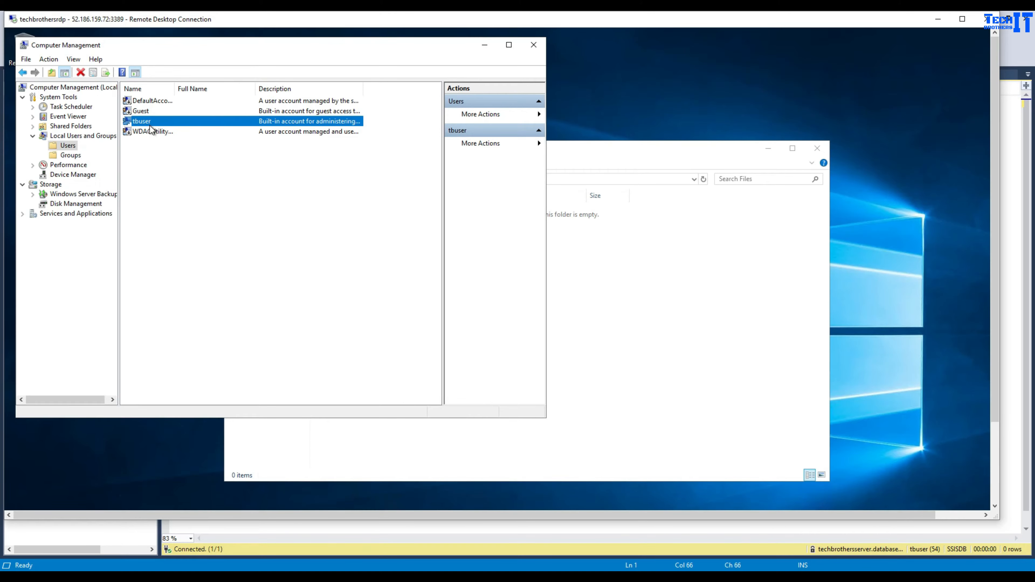
click(599, 262)
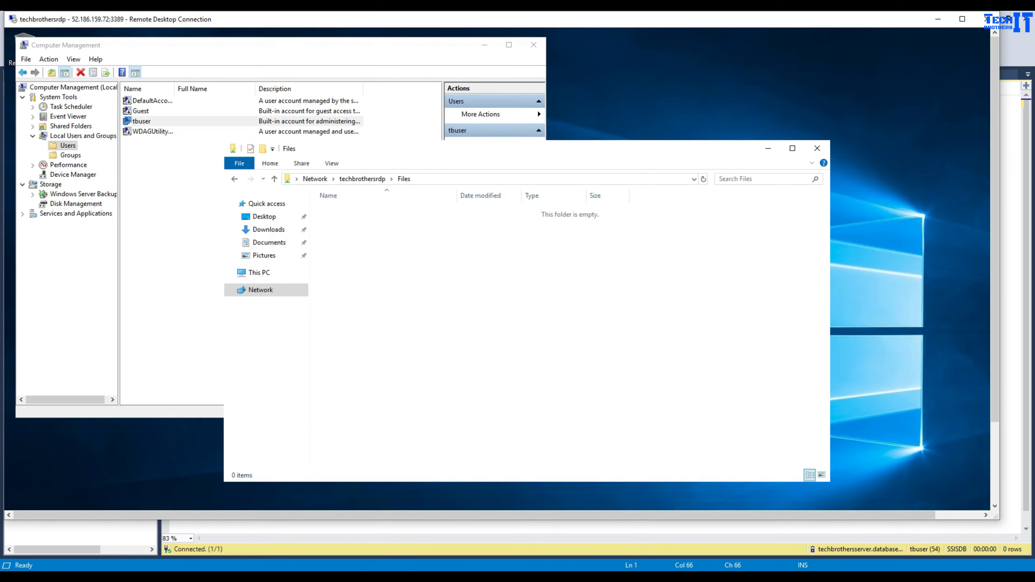
click(339, 548)
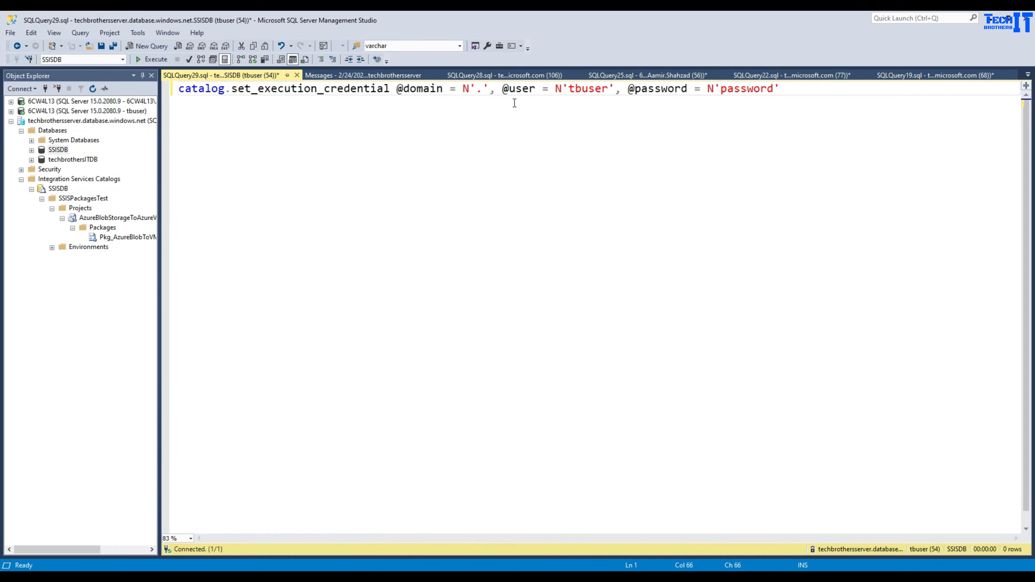
- Put the account password into the credential call, execute it, and open a new query
double_click(742, 90)
key(ctrl+v)
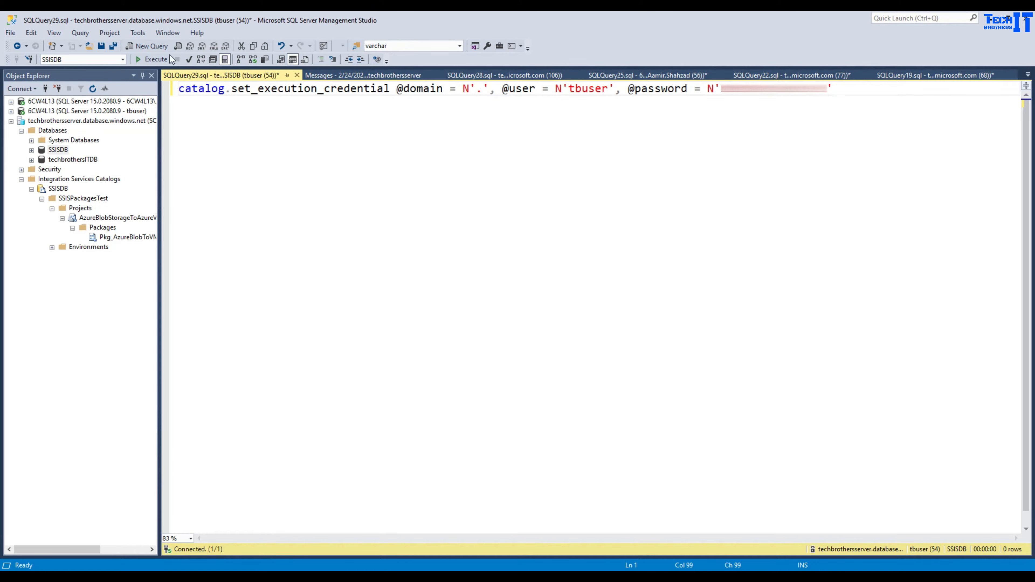
click(154, 58)
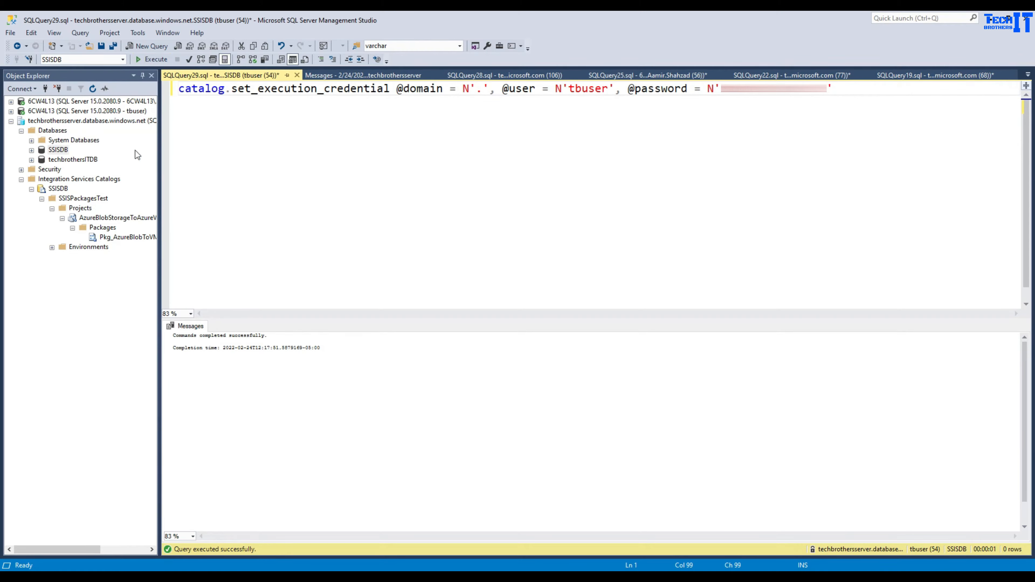
click(151, 46)
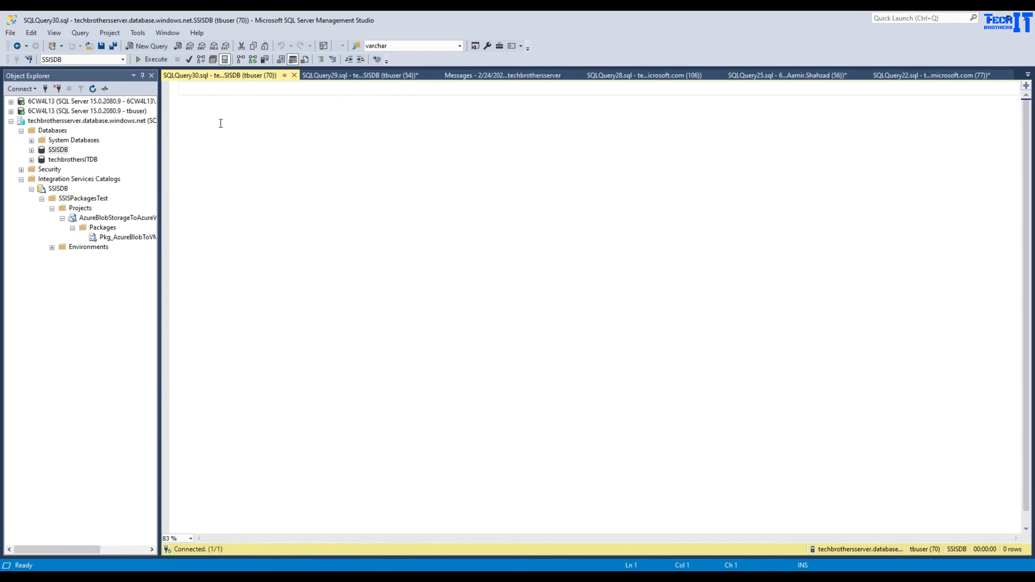
- Copy the credential query from the docs and run it, showing EXECUTION_USER set to the VM account
click(574, 576)
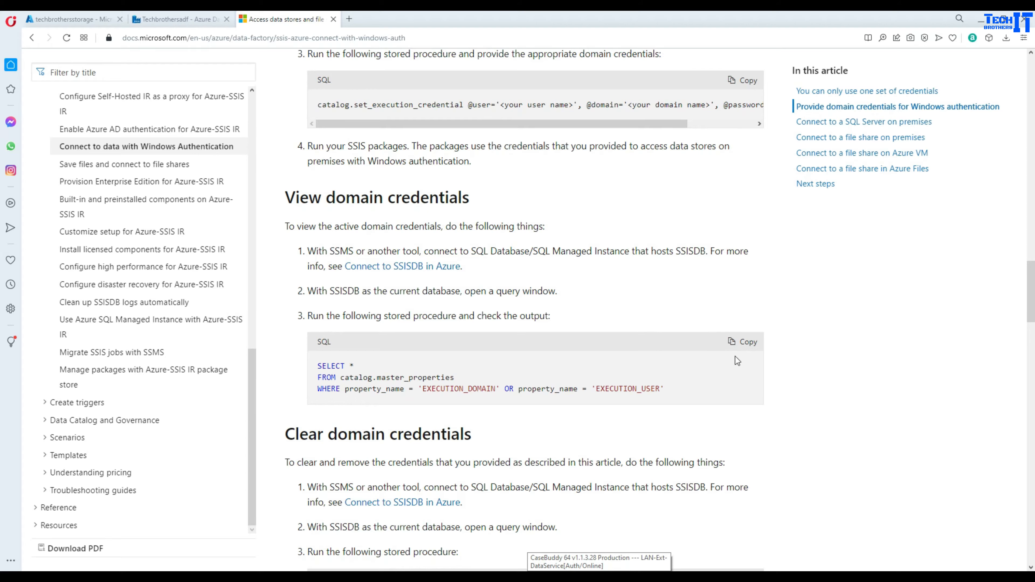
click(747, 345)
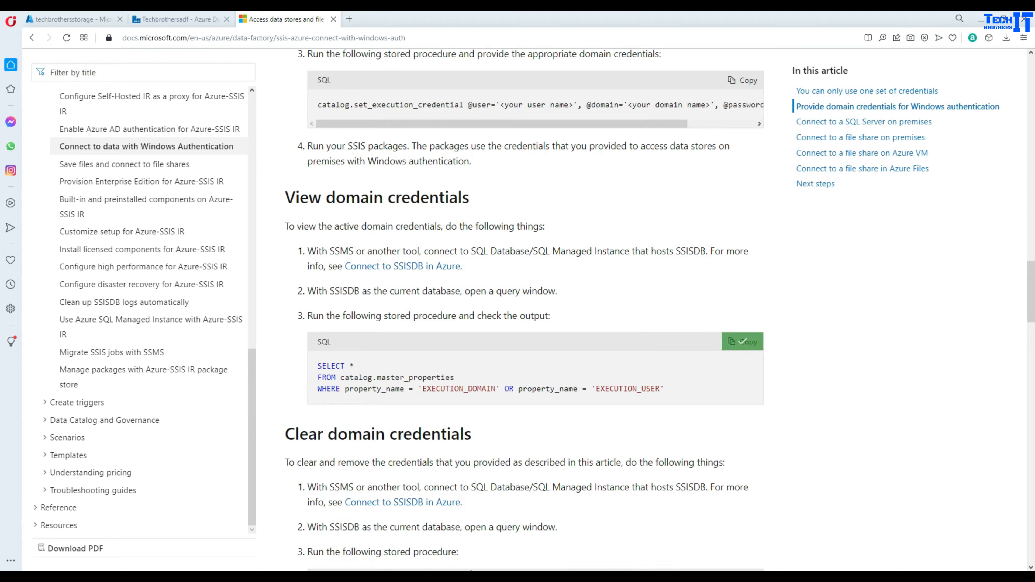
mouse_move(346, 554)
click(341, 535)
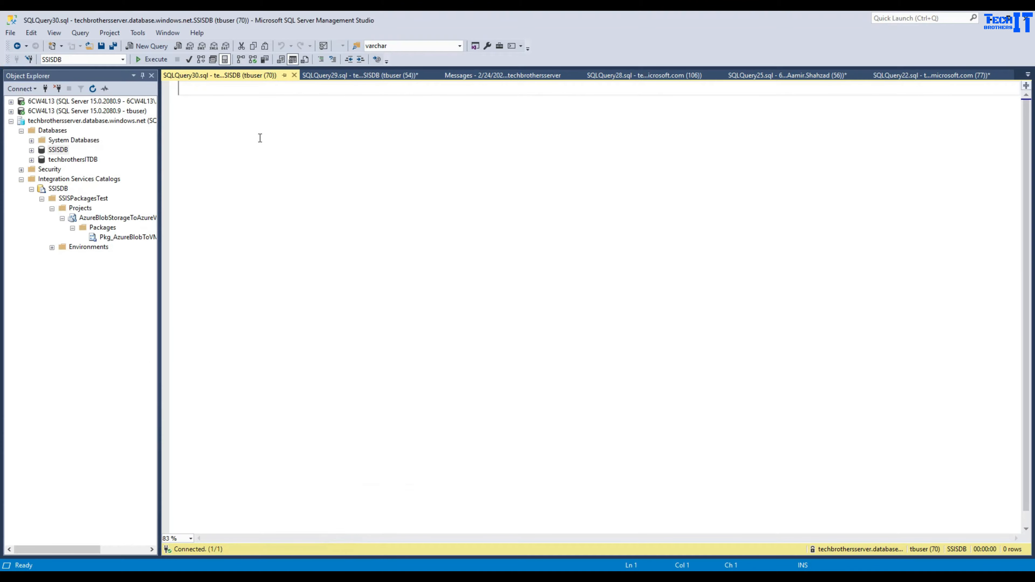
click(264, 147)
key(ctrl+v)
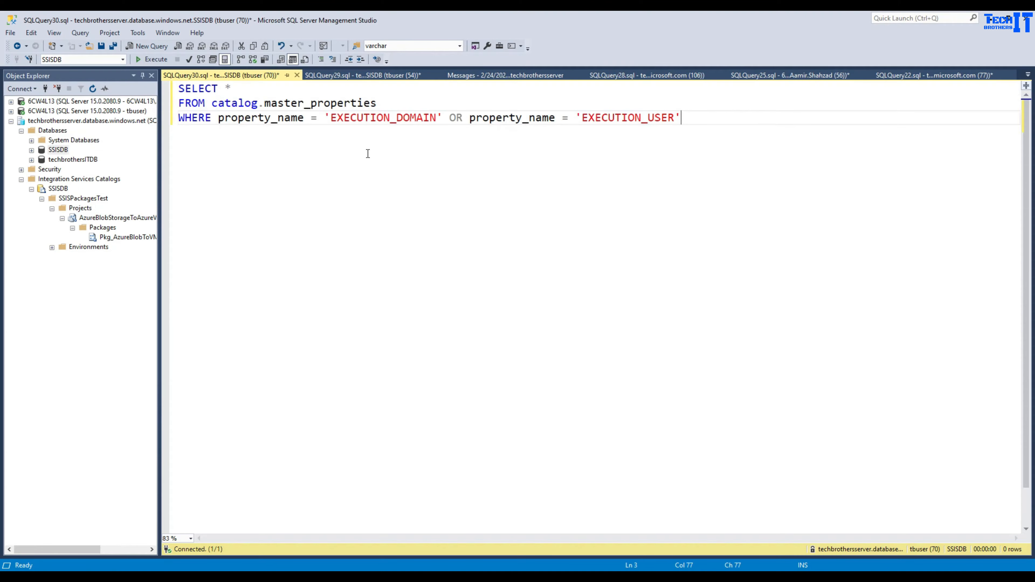
click(161, 63)
click(271, 358)
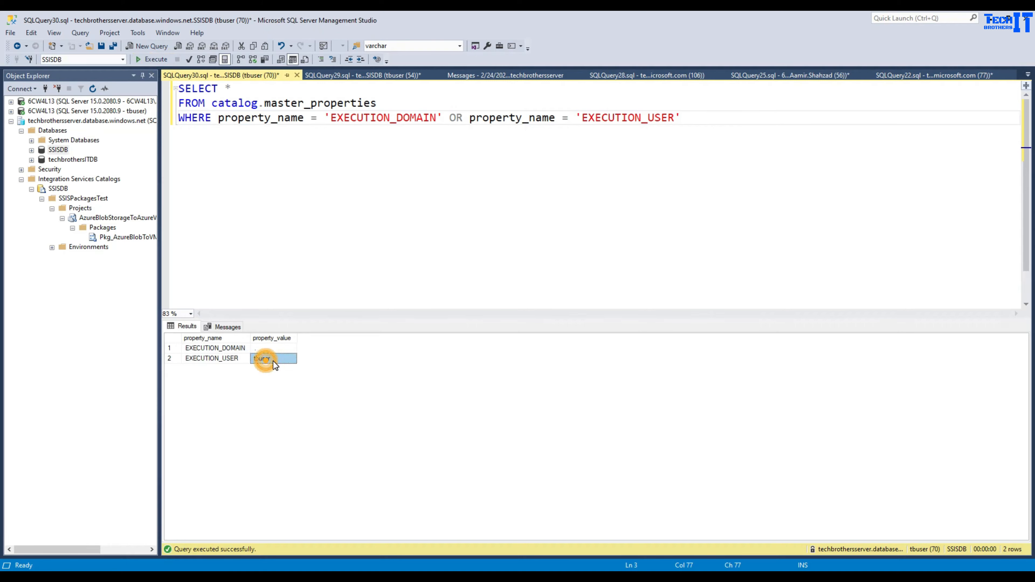
click(220, 360)
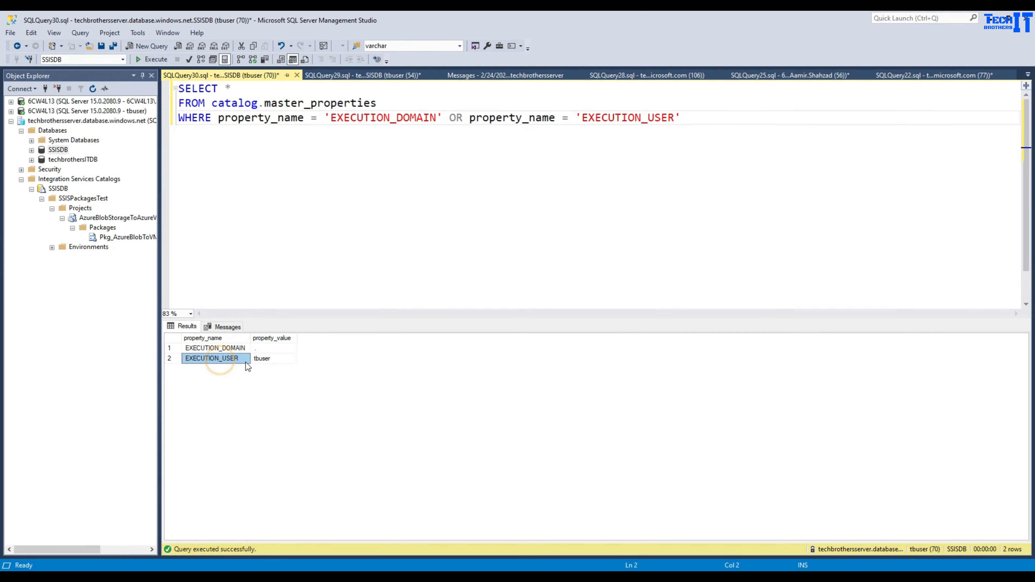
click(251, 359)
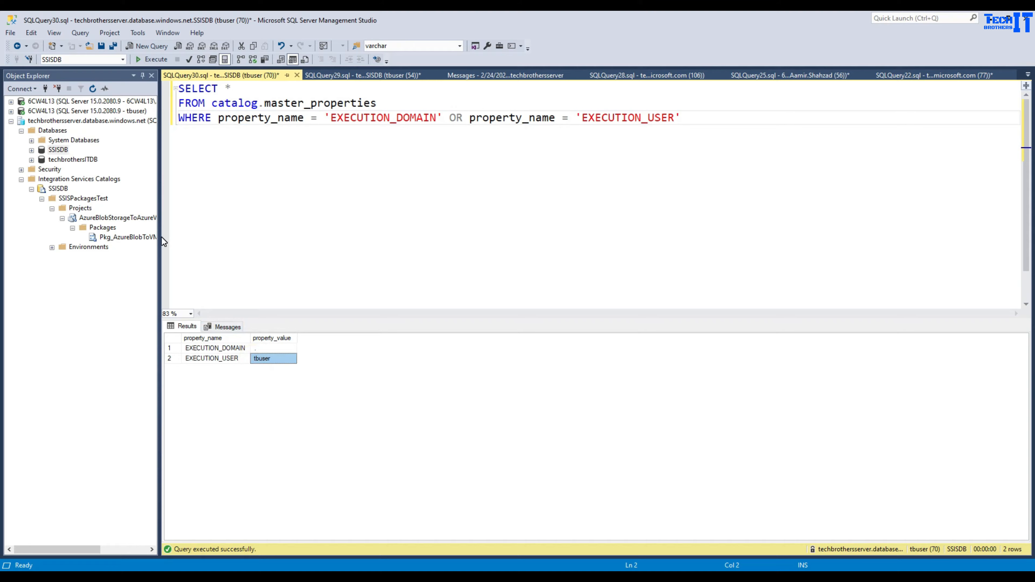
- Widen the catalog tree and select the Pkg_AzureBlobToVM.dtsx package
drag(160, 237, 259, 243)
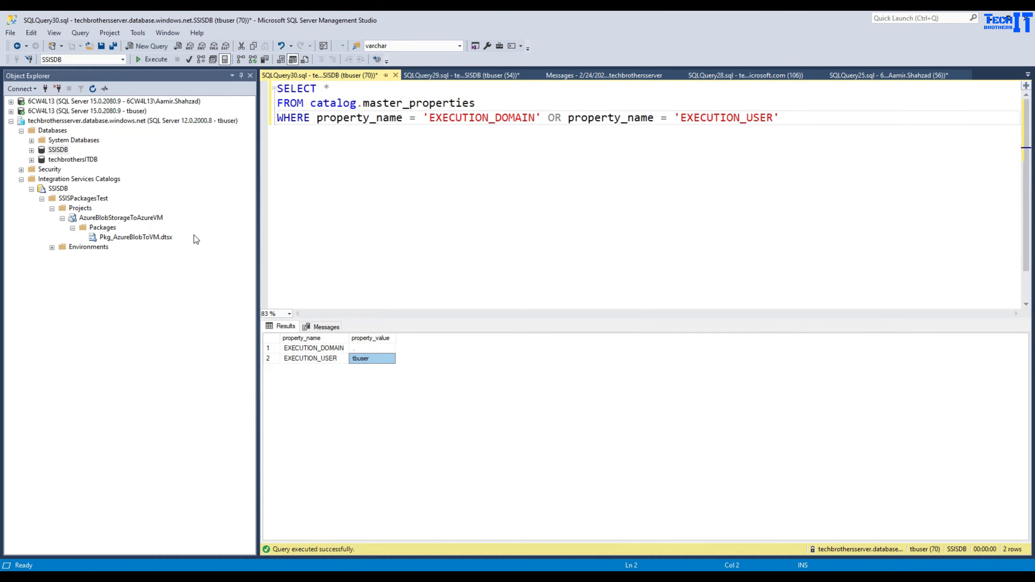
click(167, 237)
click(355, 360)
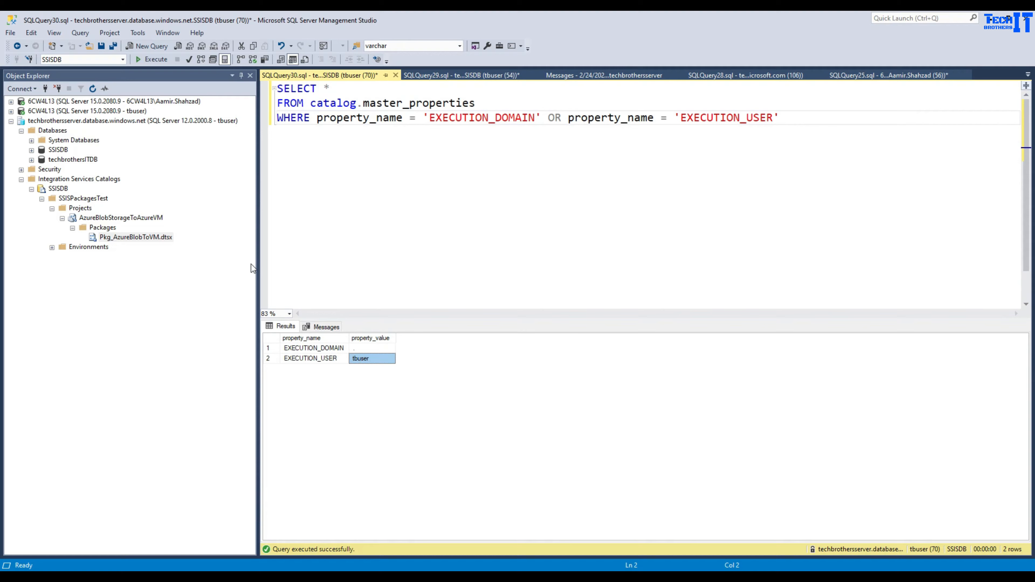
click(181, 237)
- Execute Pkg_AzureBlobToVM.dtsx and view All Messages, which report Totalsale.txt cannot be opened
right_click(170, 238)
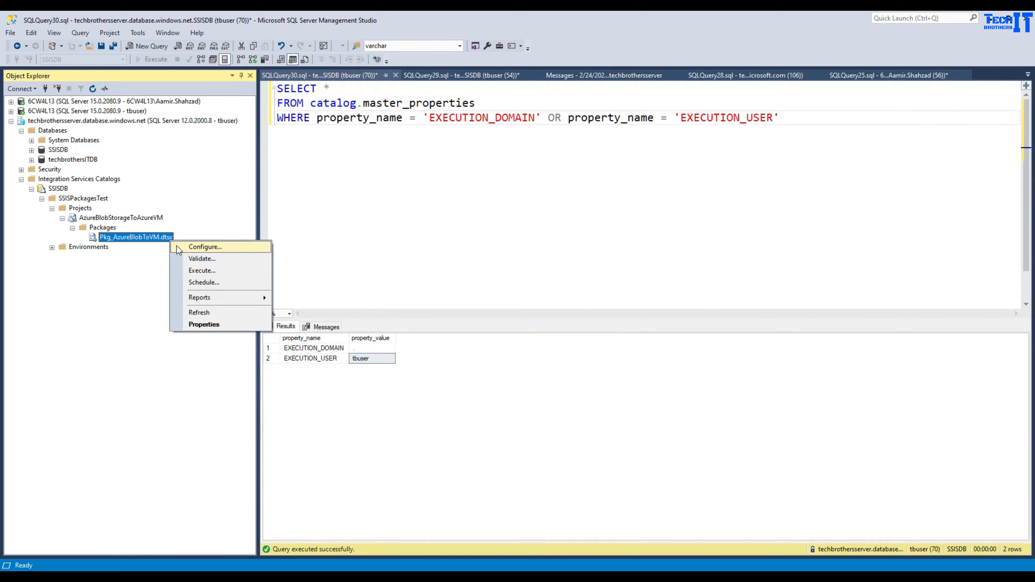
click(220, 272)
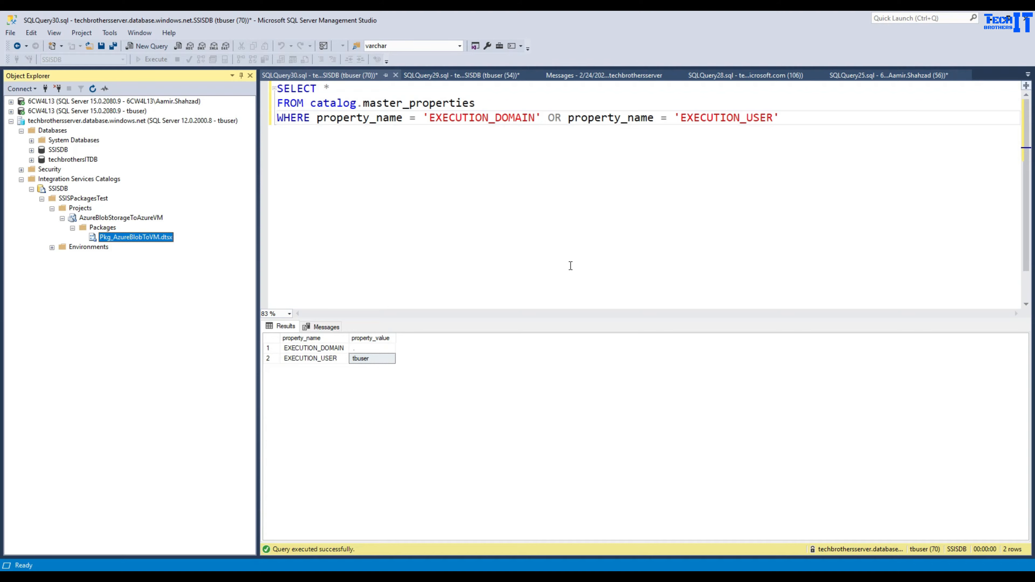
click(701, 423)
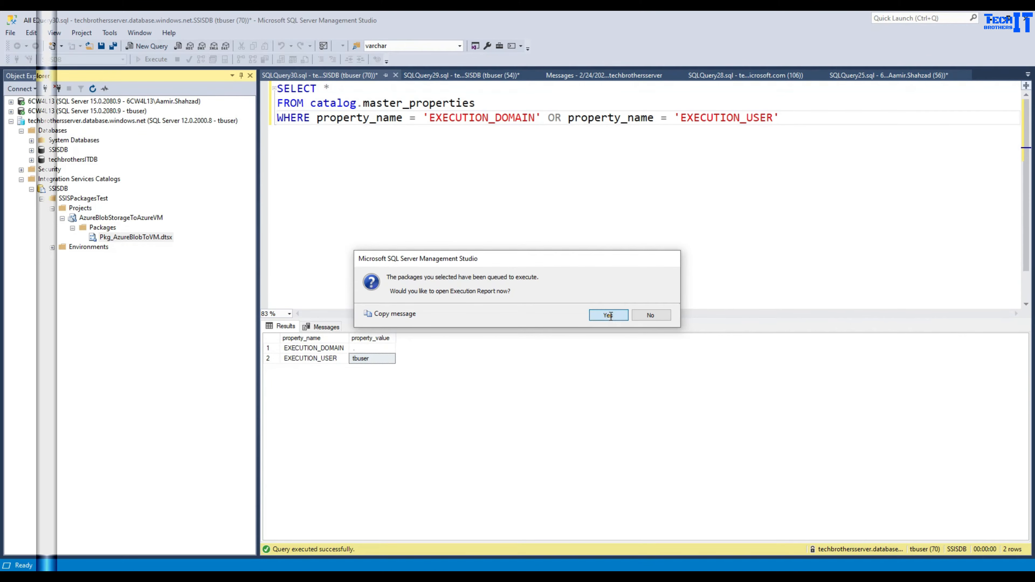
click(608, 315)
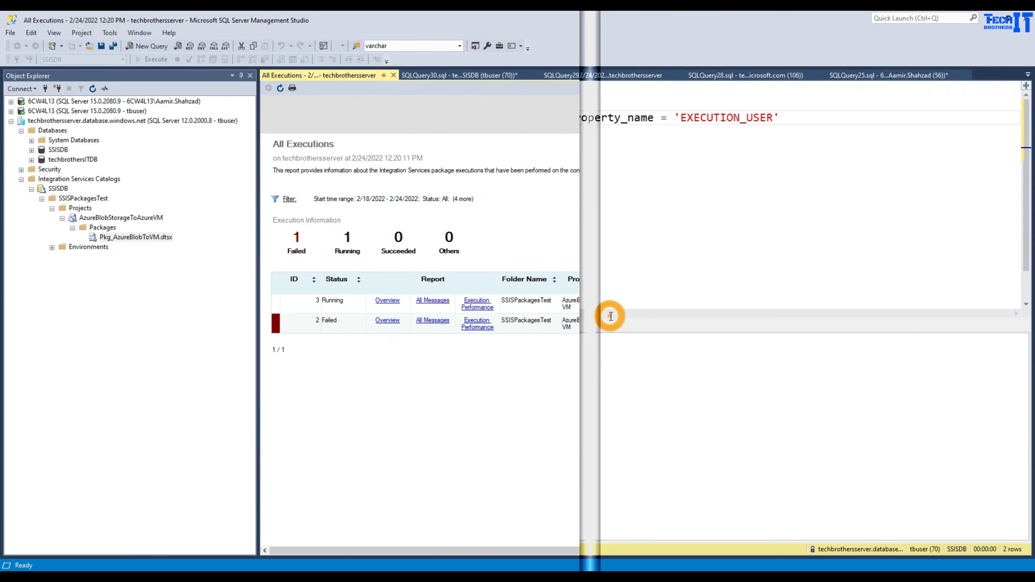
click(441, 302)
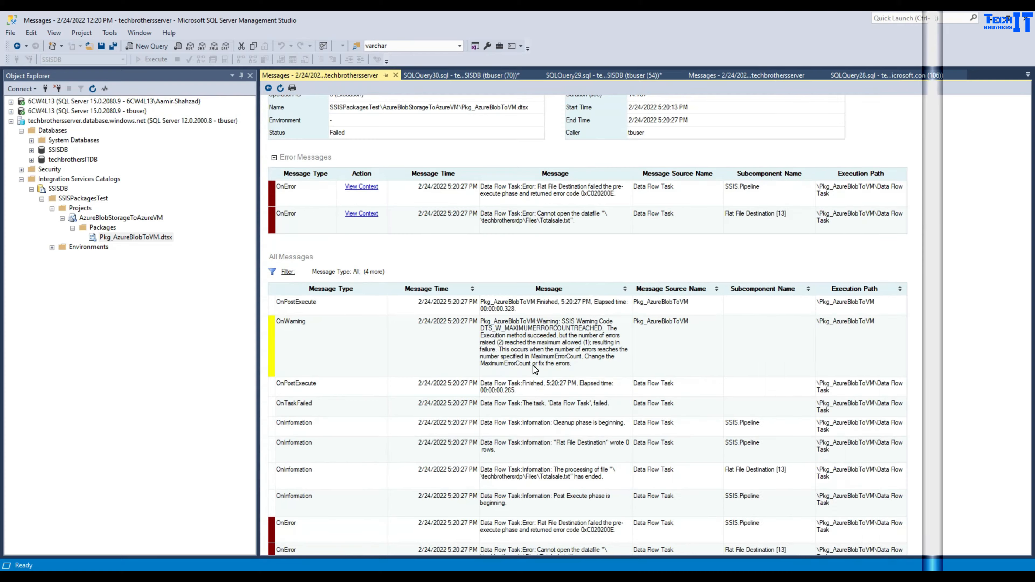
scroll(533, 366, down, 10)
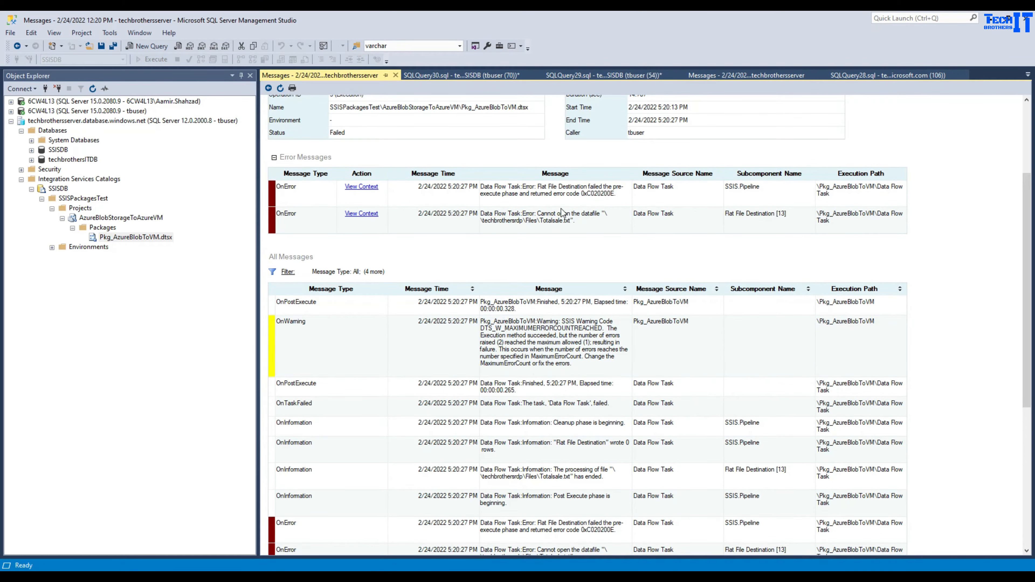
click(537, 213)
- Reselect the package and switch to the remote session's empty techbrothersrdp Files share
click(171, 239)
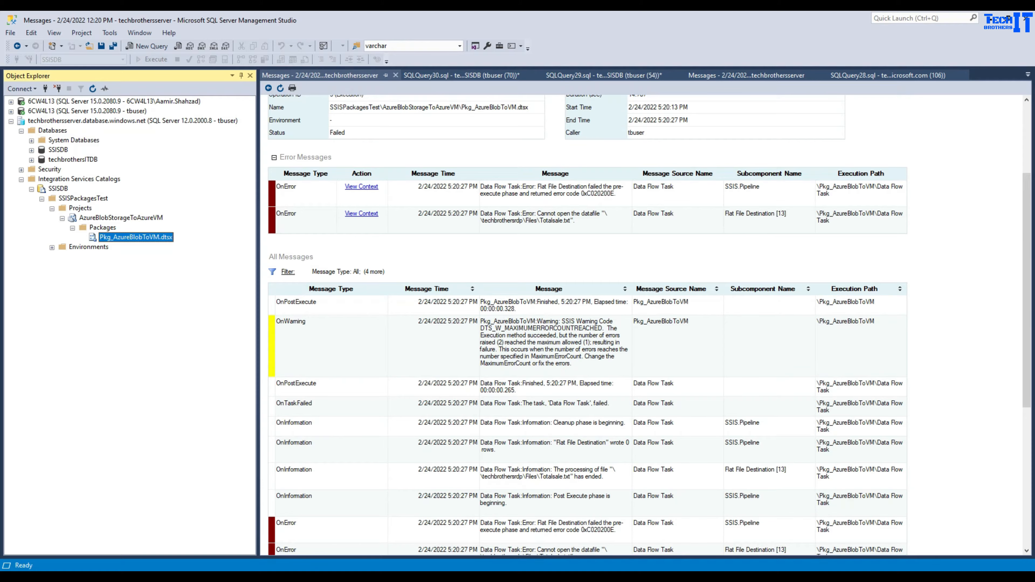
click(840, 575)
click(448, 240)
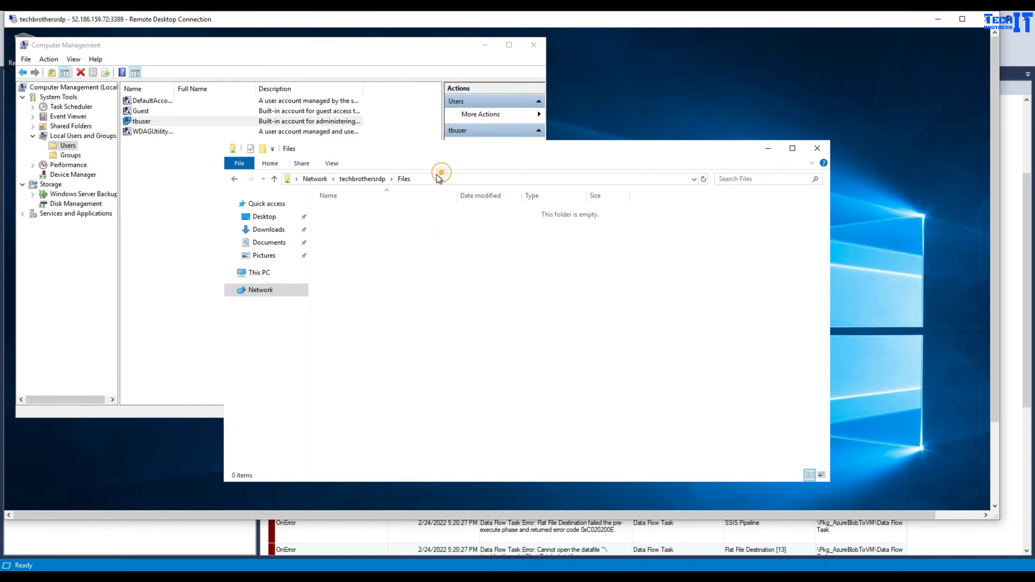
- Open the Files folder at \\techbrothersrdp\c$\Files and copy that path
click(427, 178)
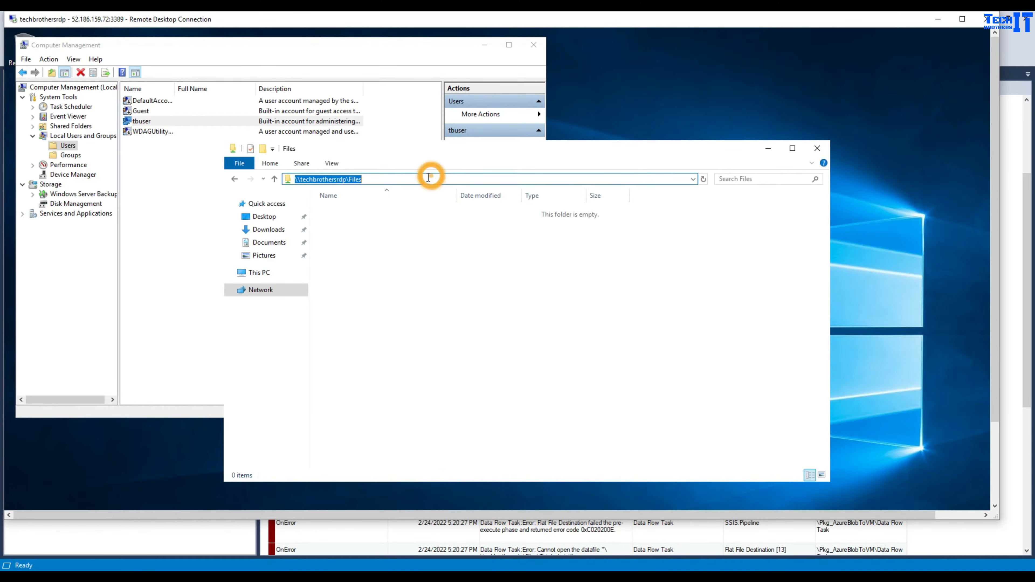
click(348, 179)
text(c$)
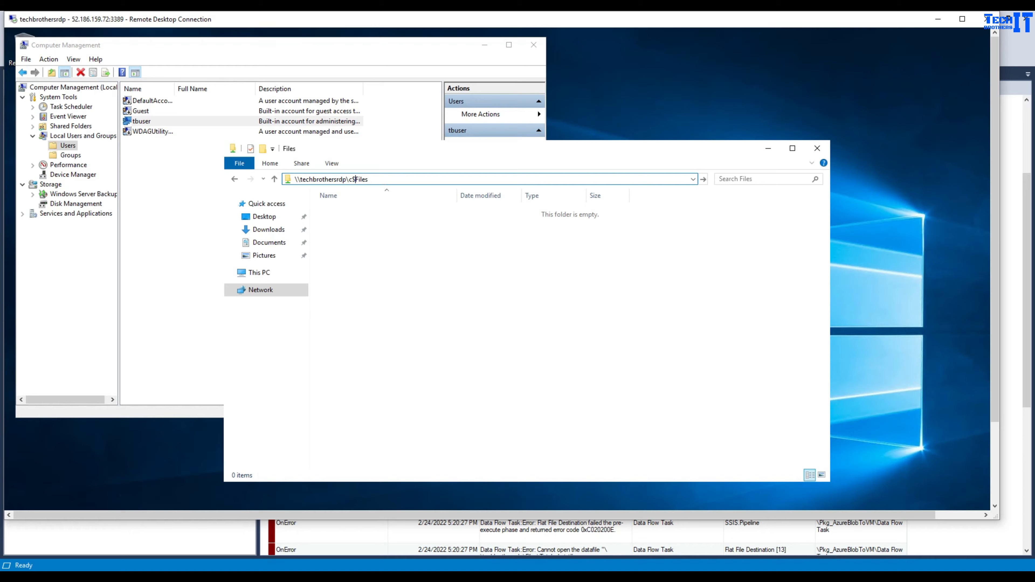
text(\)
click(409, 181)
key(Return)
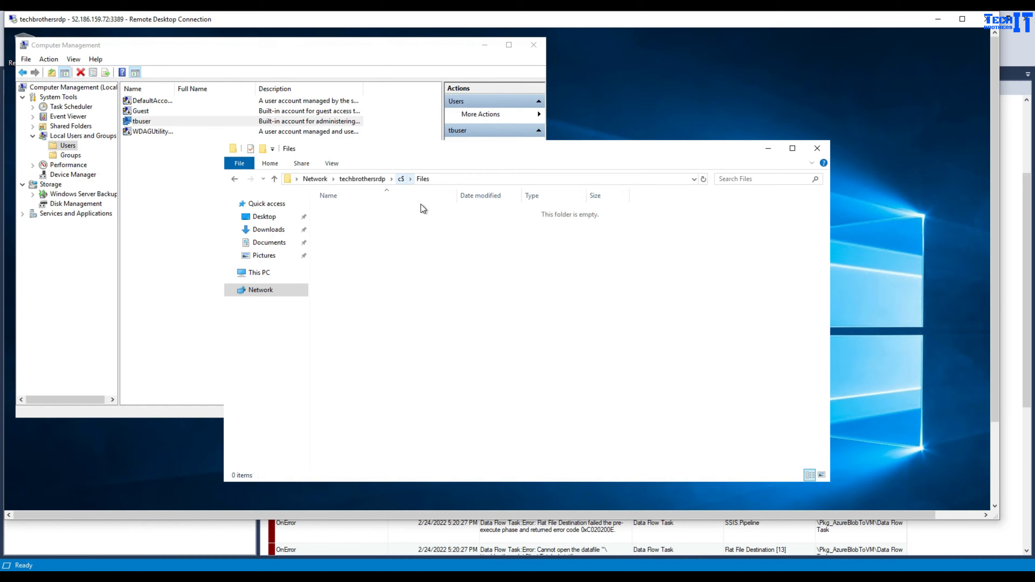
click(446, 179)
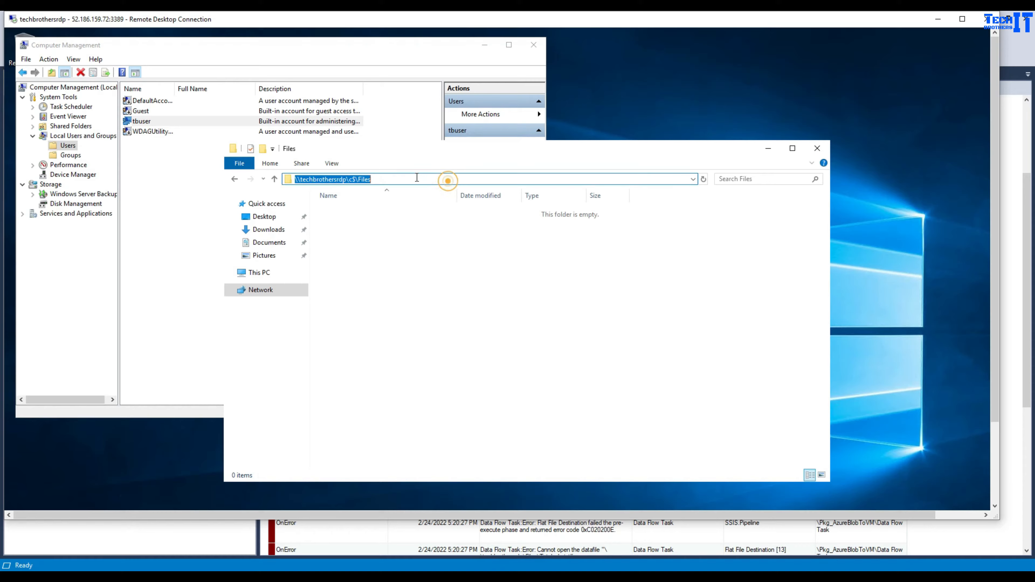
right_click(357, 179)
click(379, 216)
click(326, 538)
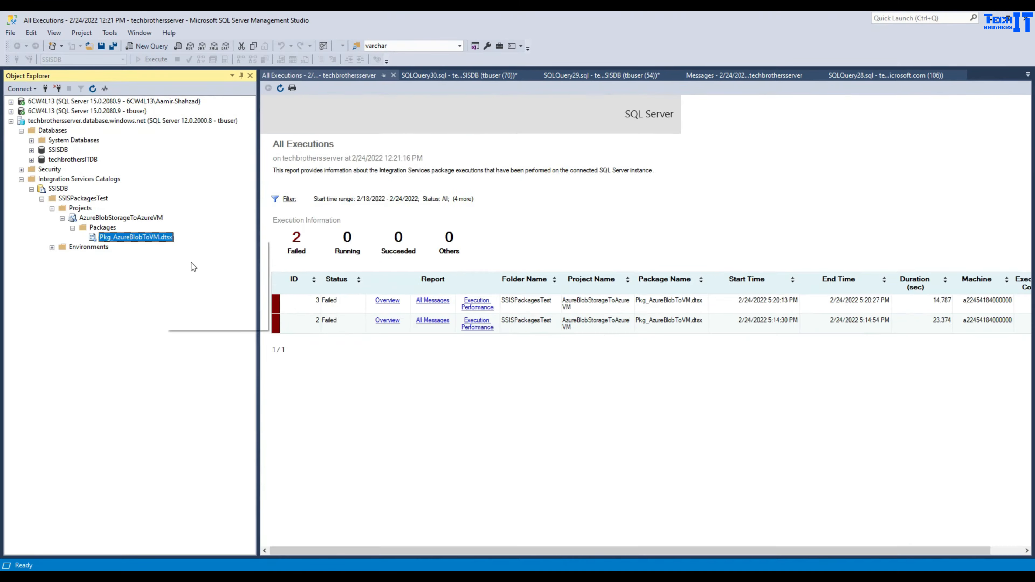
- Set ffdestination's ConnectionString to \\techbrothersrdp\c$\Files\Totalsale.txt and save the configuration
click(214, 249)
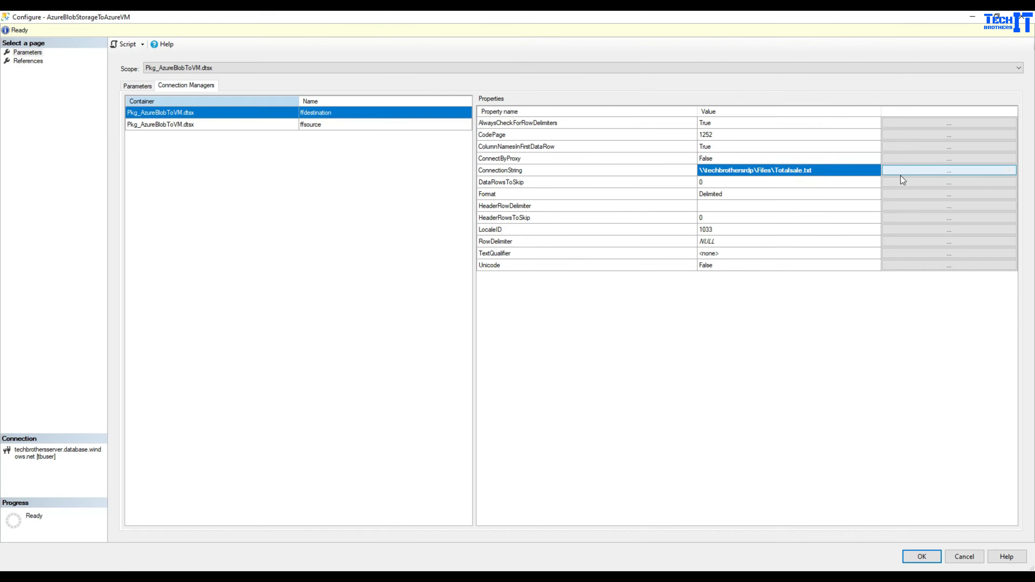
click(901, 174)
click(596, 329)
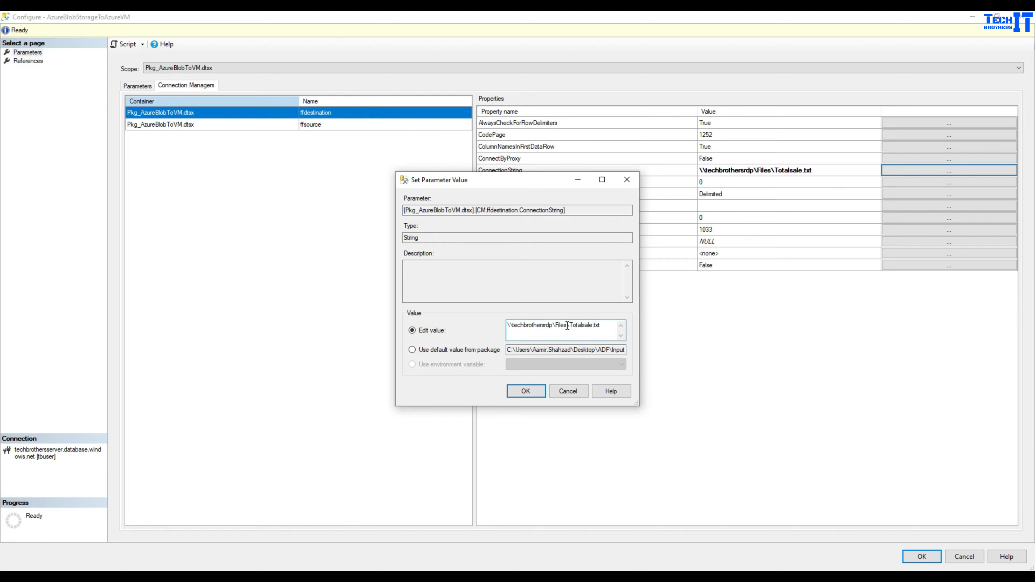
drag(567, 326, 462, 325)
key(ctrl+v)
click(528, 391)
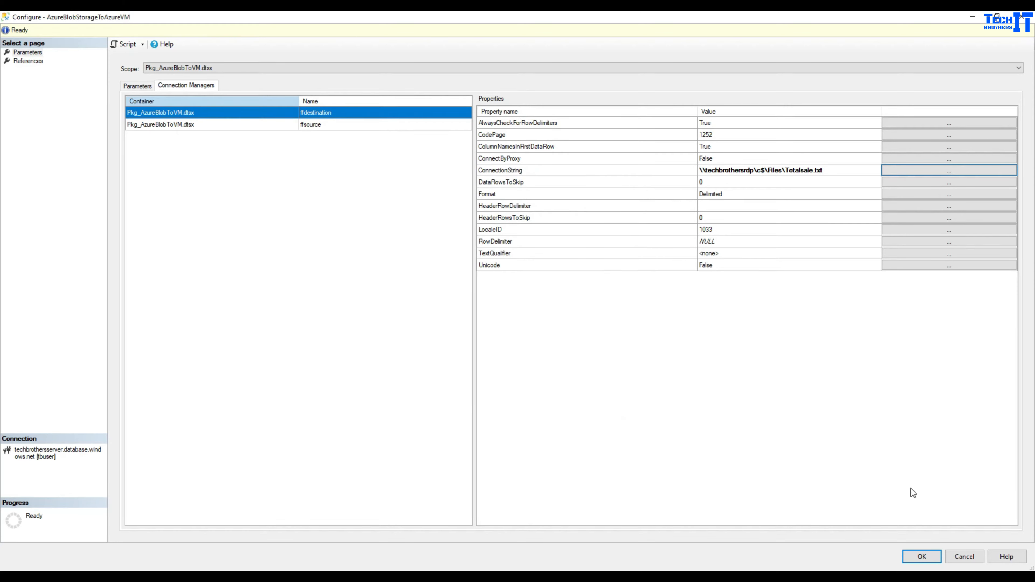
click(915, 556)
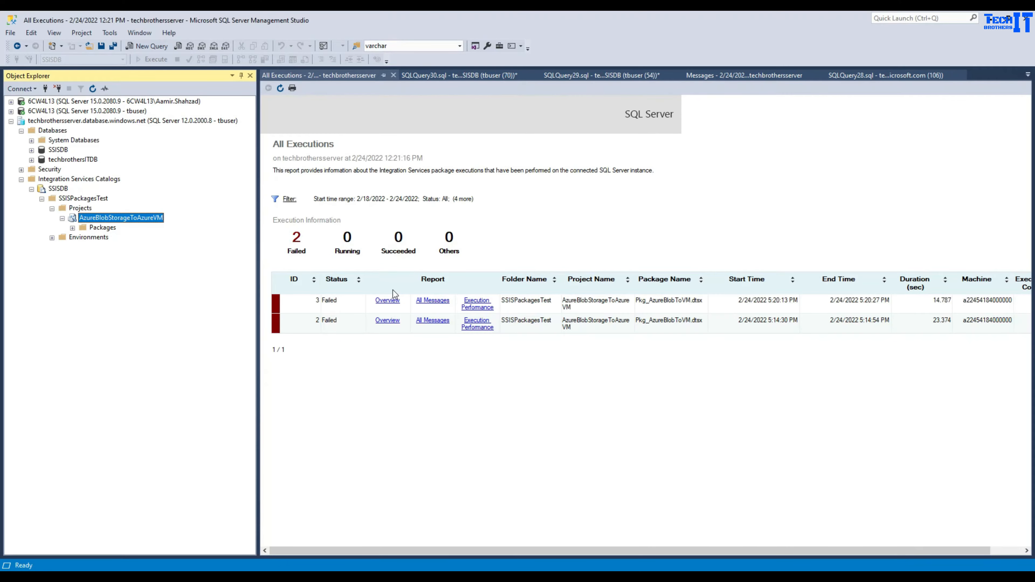
- Re-run Pkg_AzureBlobToVM.dtsx and read its 'network path not found' error messages
click(73, 228)
right_click(113, 238)
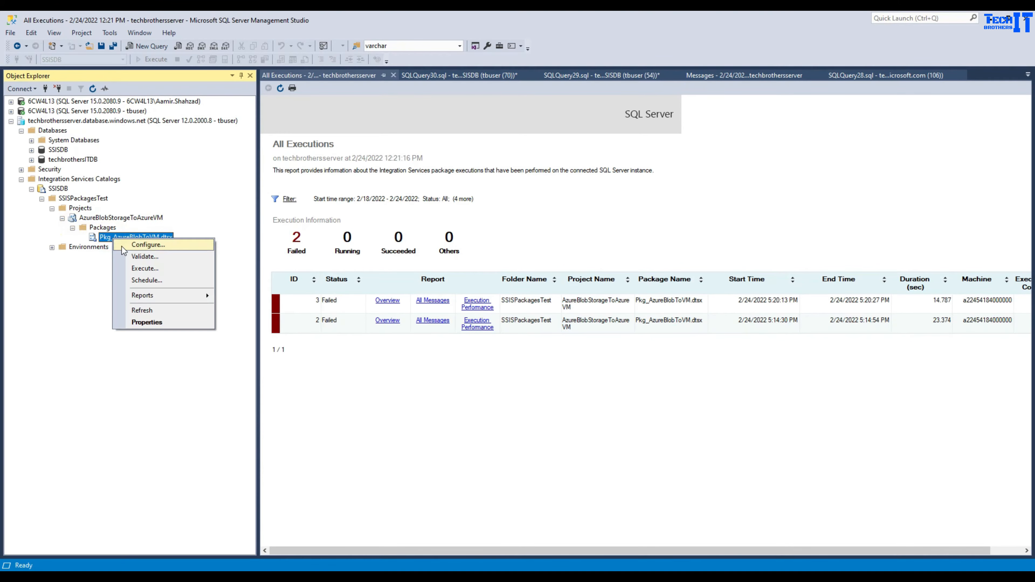
click(169, 272)
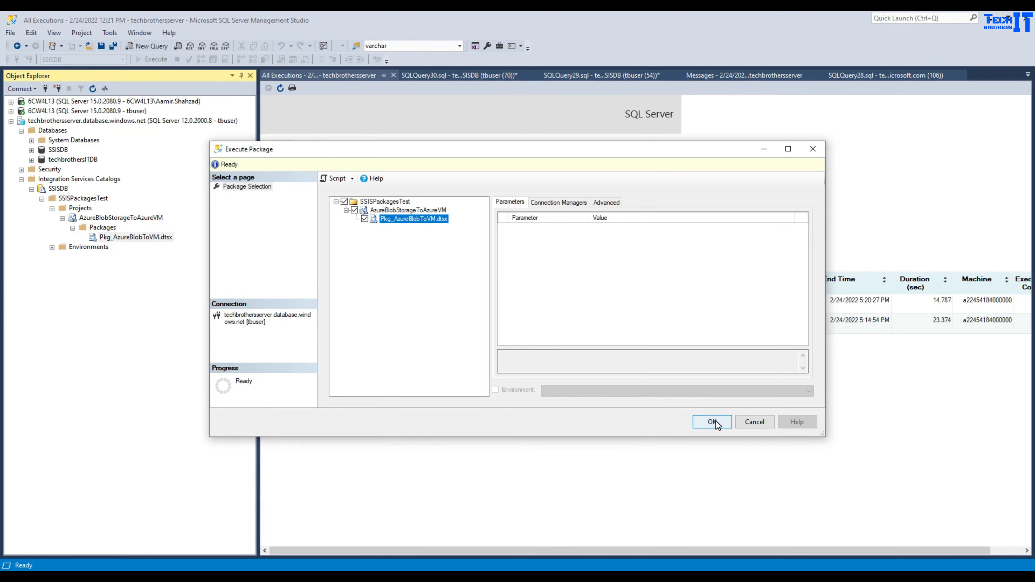
click(716, 422)
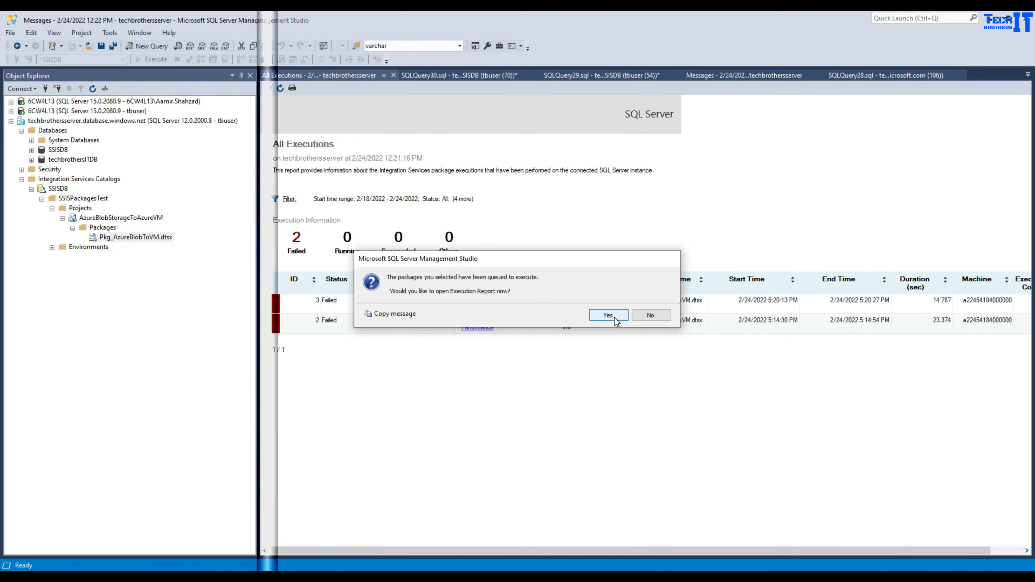
click(607, 316)
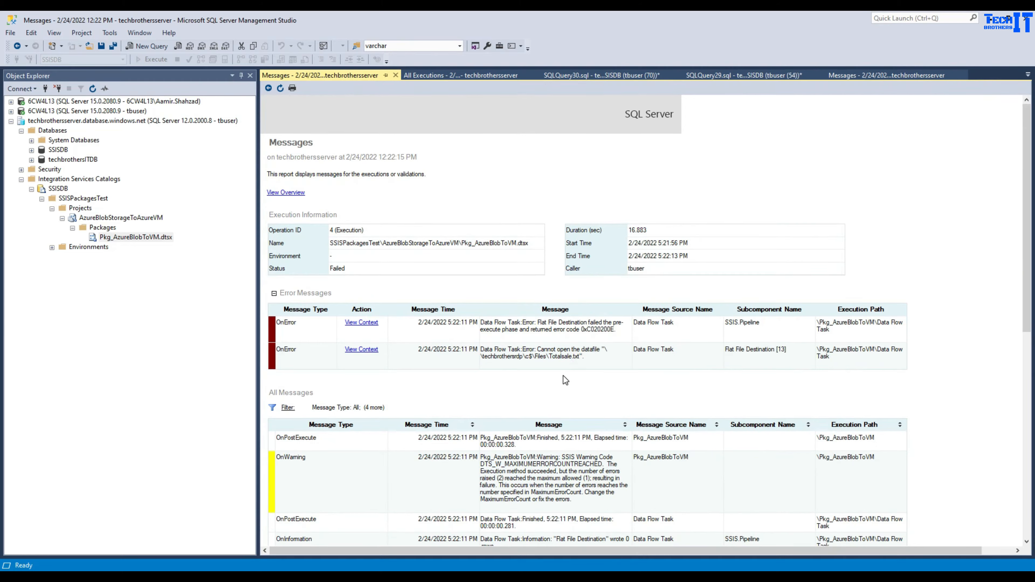
click(537, 350)
scroll(590, 355, down, 5)
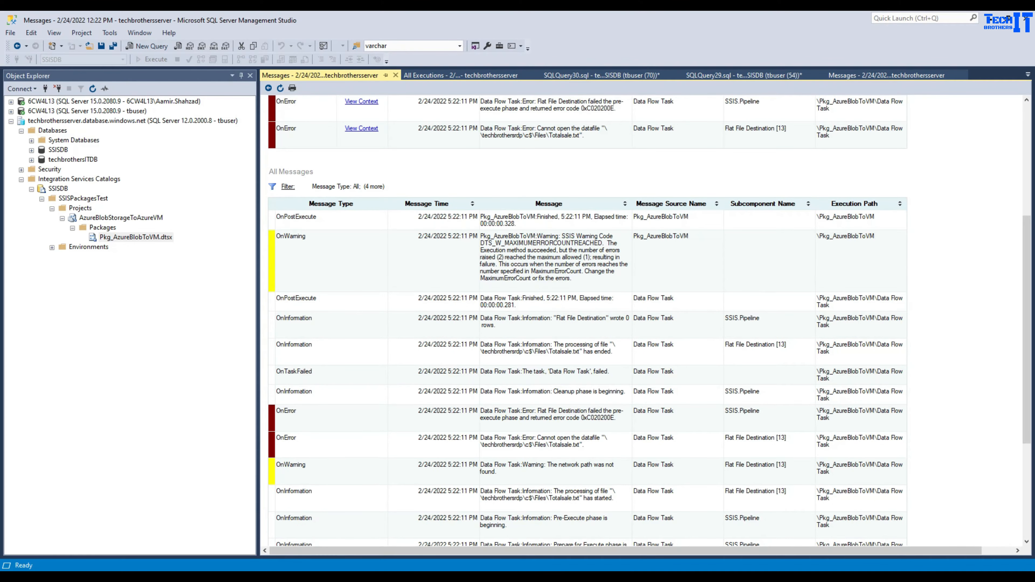
click(892, 553)
right_click(425, 272)
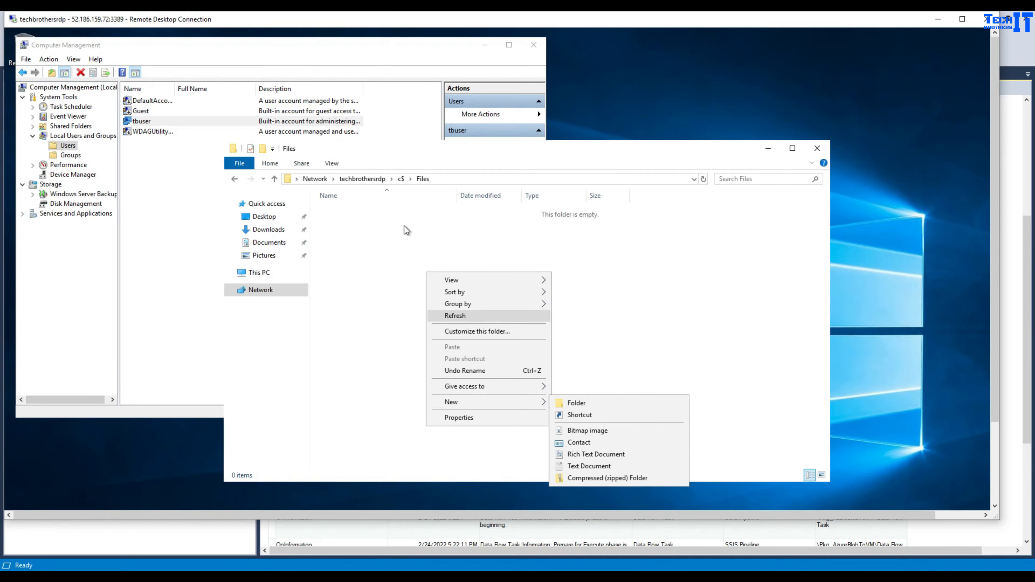
- Run ipconfig in a command prompt on the VM to find its private IP address
click(403, 225)
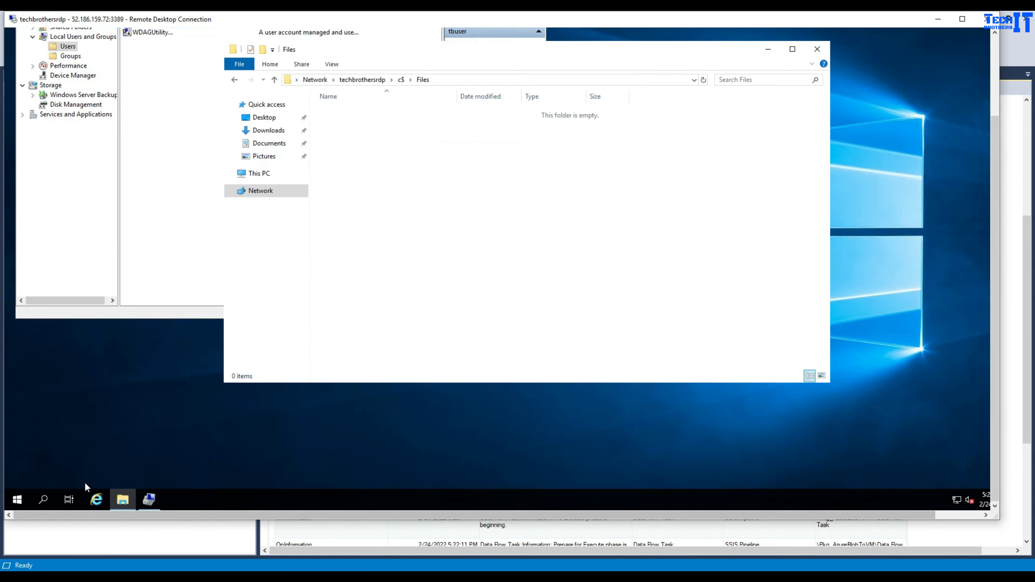
right_click(17, 497)
click(51, 456)
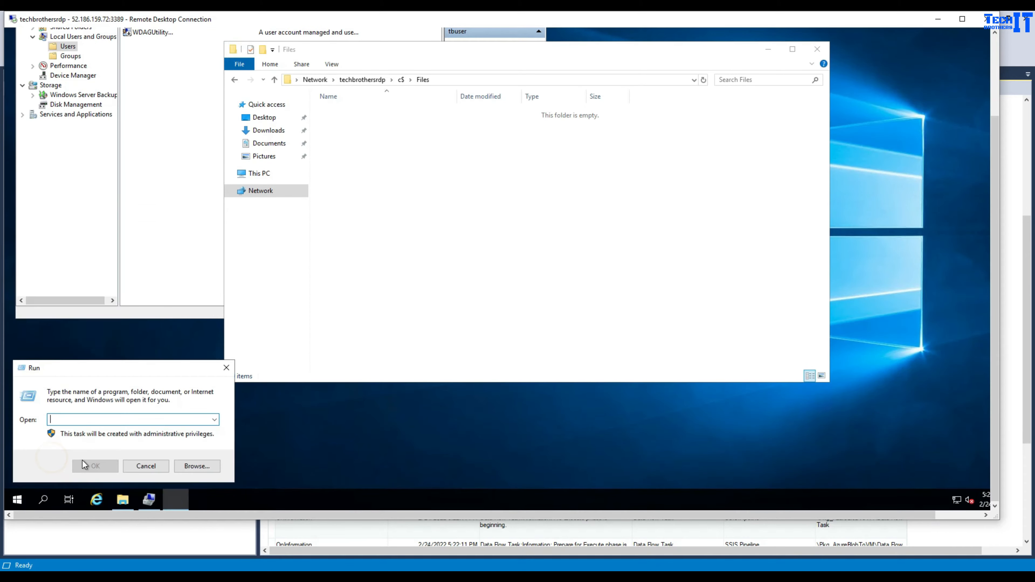
text(cmd)
key(Return)
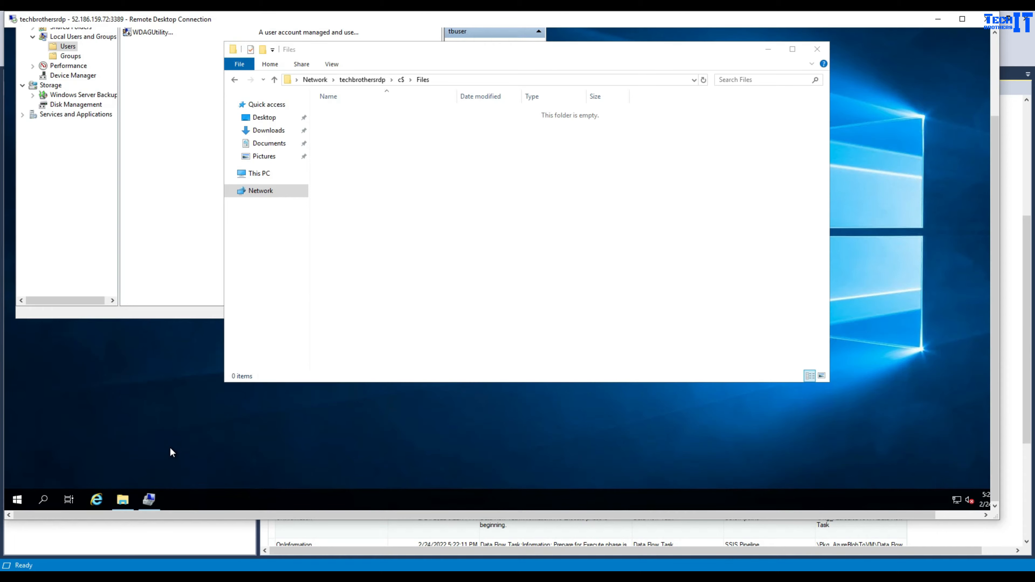
text(ip)
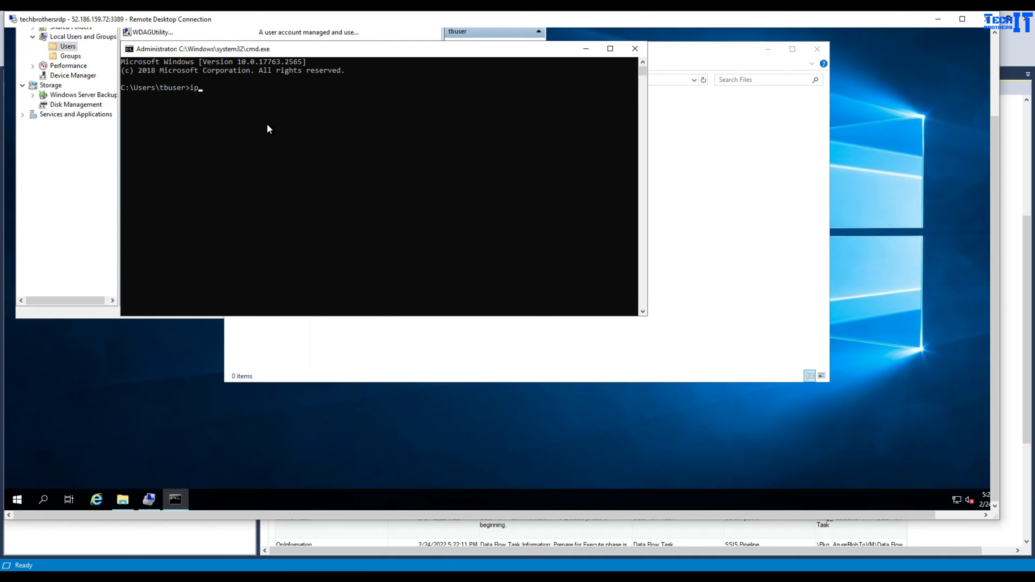
text(confi)
key(BackSpace)
key(BackSpace)
key(BackSpace)
text(fig)
key(Return)
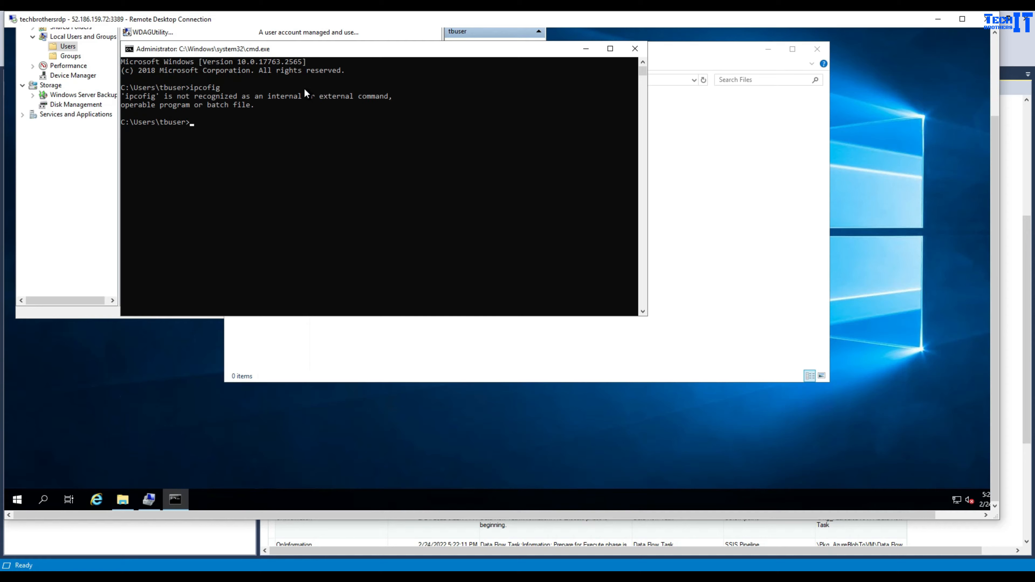
text(ipconfig)
key(Return)
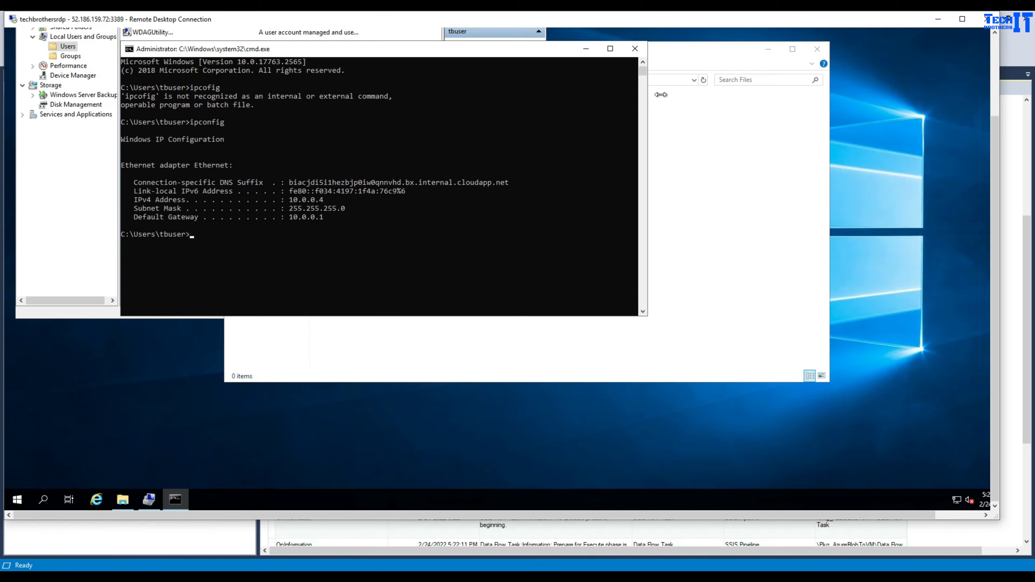
- Open \\10.0.0.4\c$\Files in File Explorer and copy that path
click(675, 66)
click(382, 78)
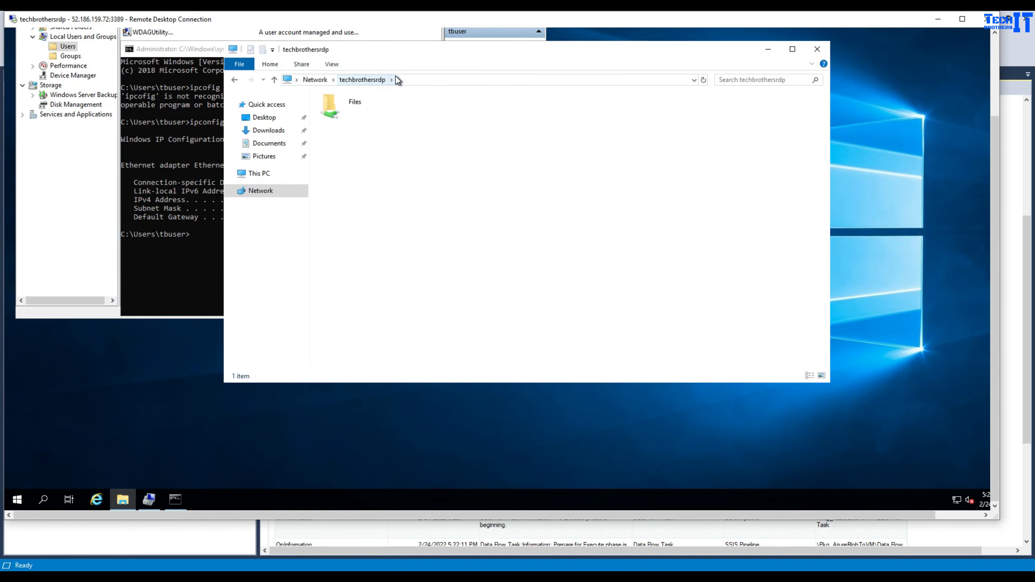
click(406, 80)
text(\)
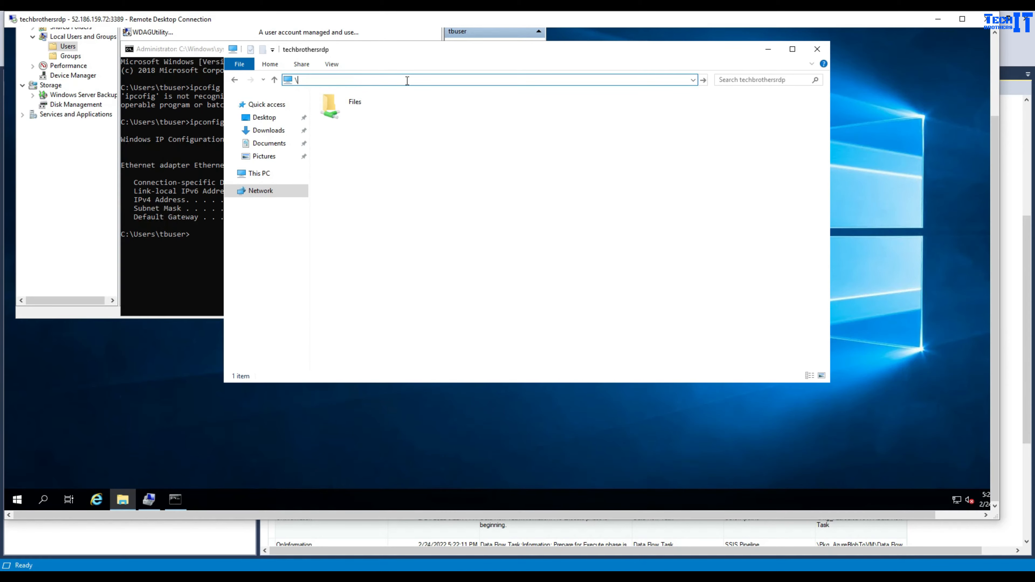
text(\10.0.0.4\c$\Files)
key(Return)
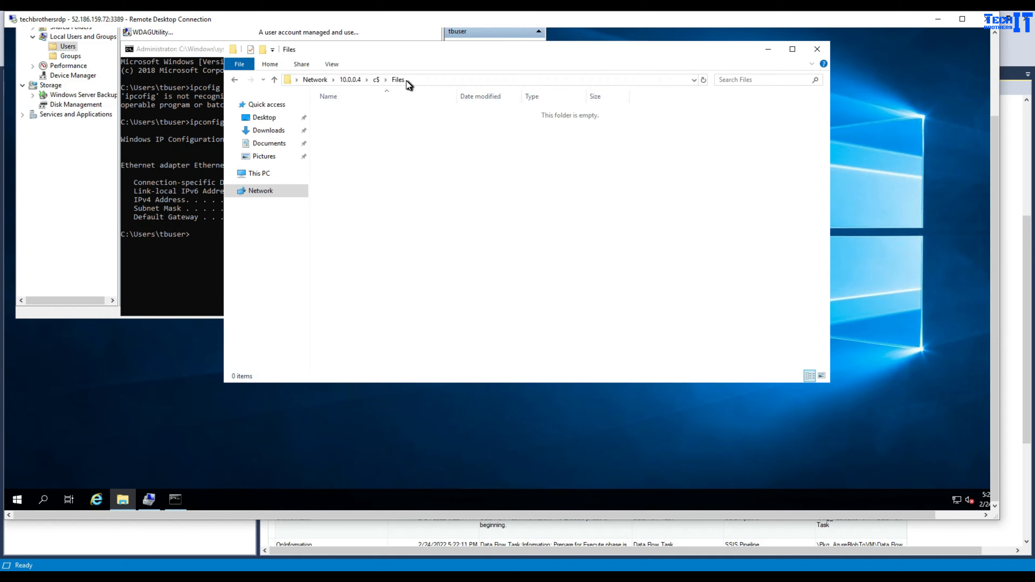
click(423, 77)
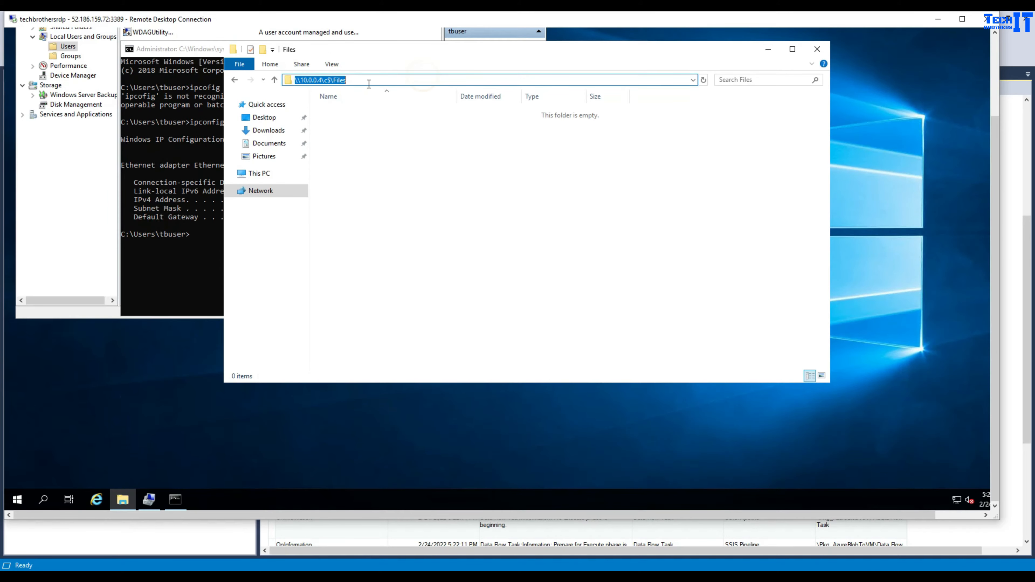
right_click(334, 80)
click(359, 114)
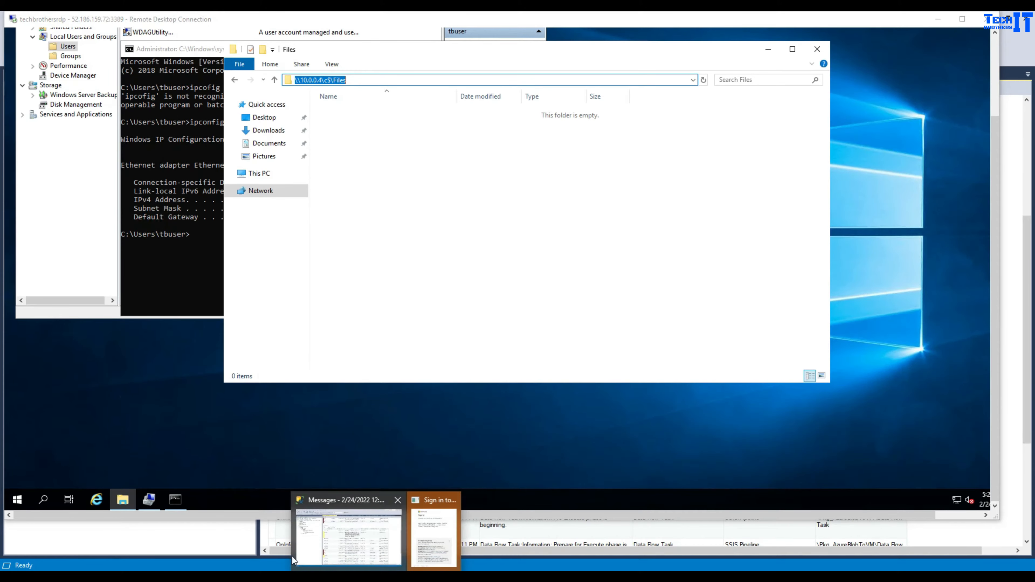
click(346, 534)
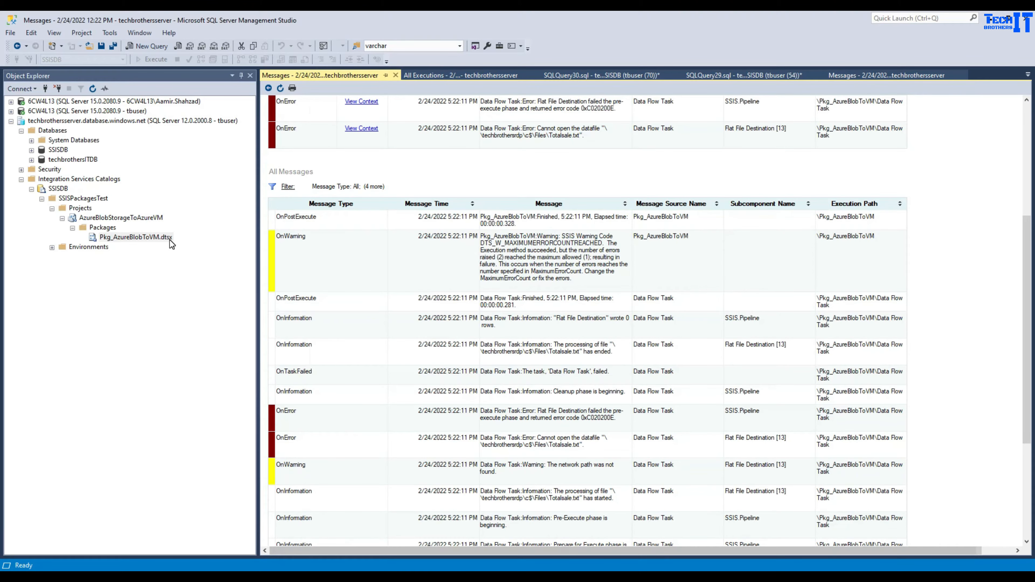
- Open the ffdestination ConnectionString editor in the package's Configure Connection Managers
right_click(169, 240)
mouse_move(218, 298)
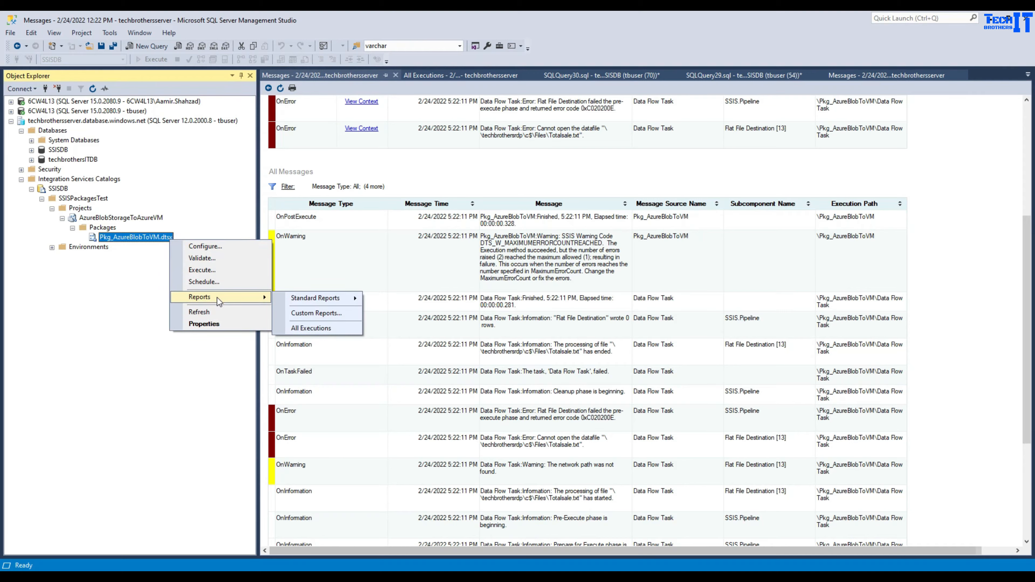
click(223, 247)
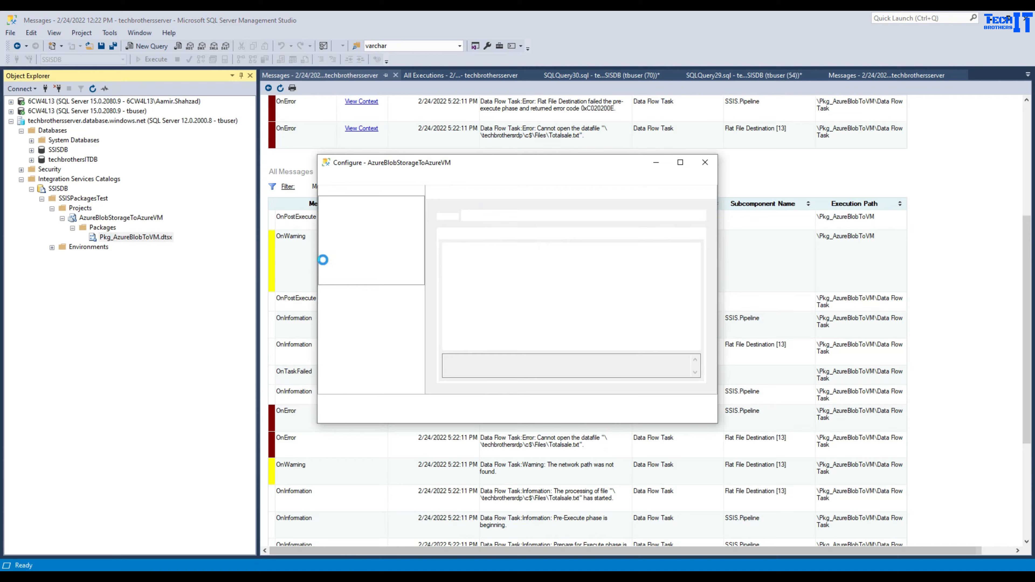
click(514, 233)
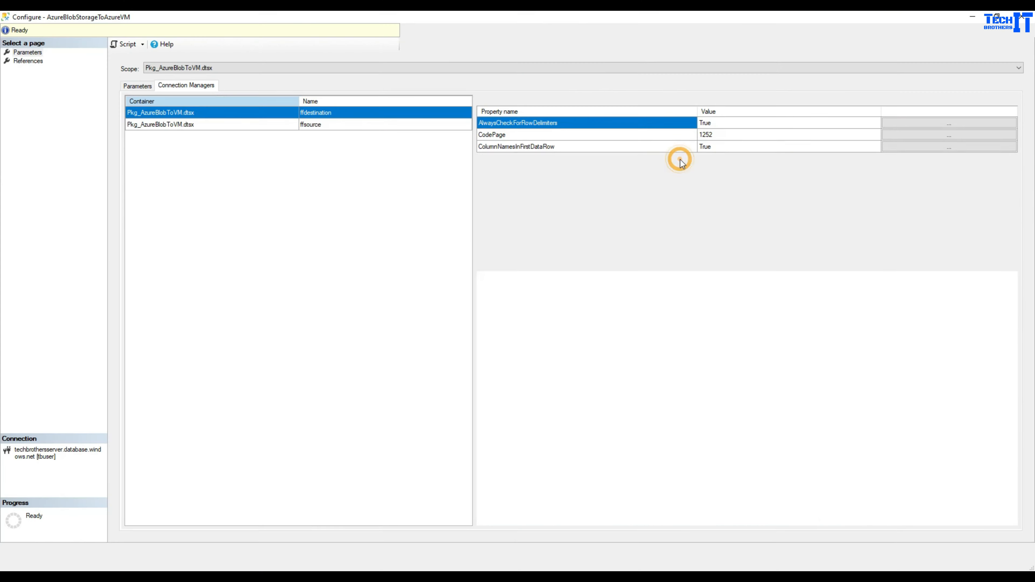
click(680, 162)
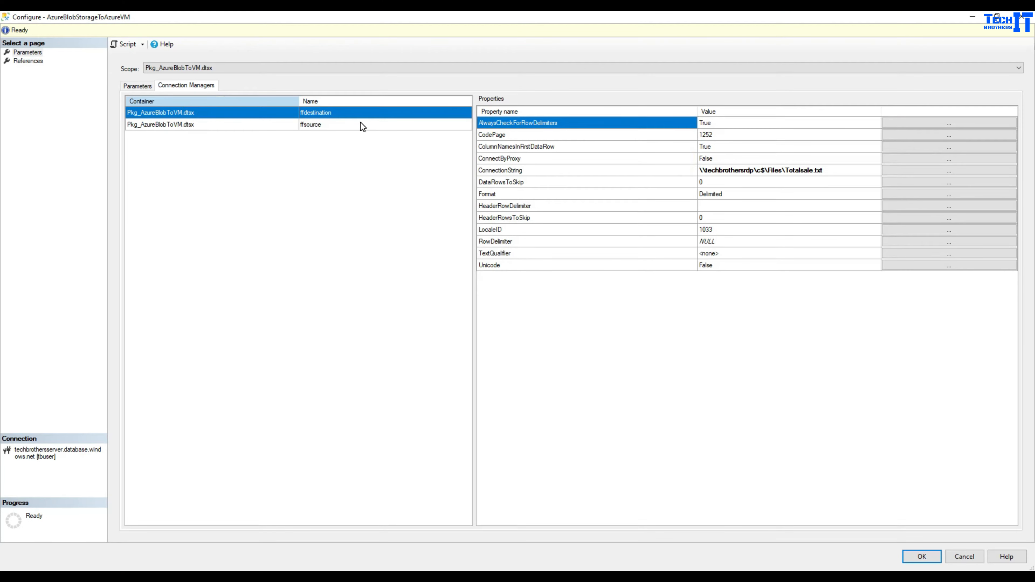
click(845, 170)
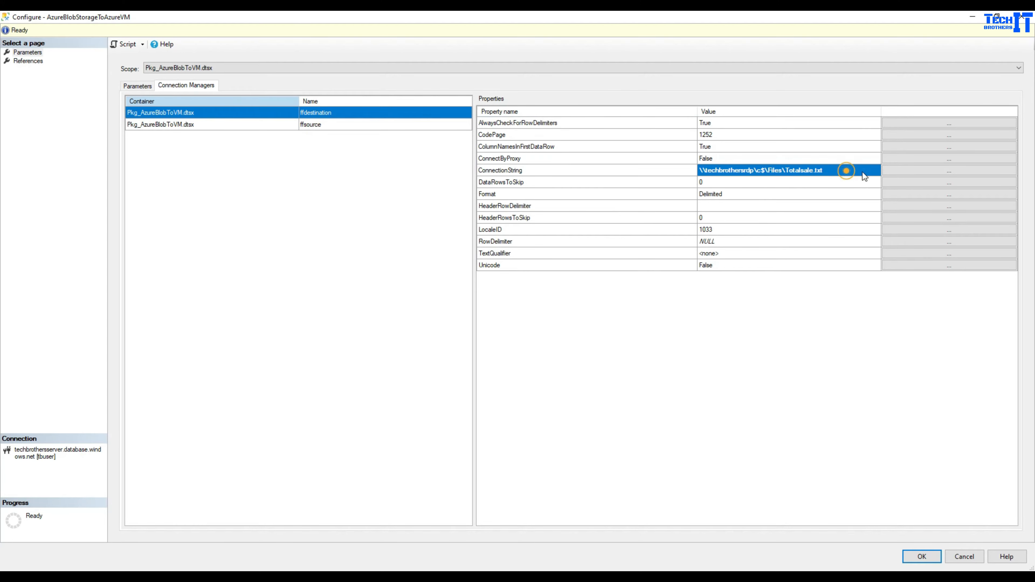
click(889, 170)
- Replace the host name so the path reads \\10.0.0.4\c$\Files\Totalsale.txt, and save
click(556, 326)
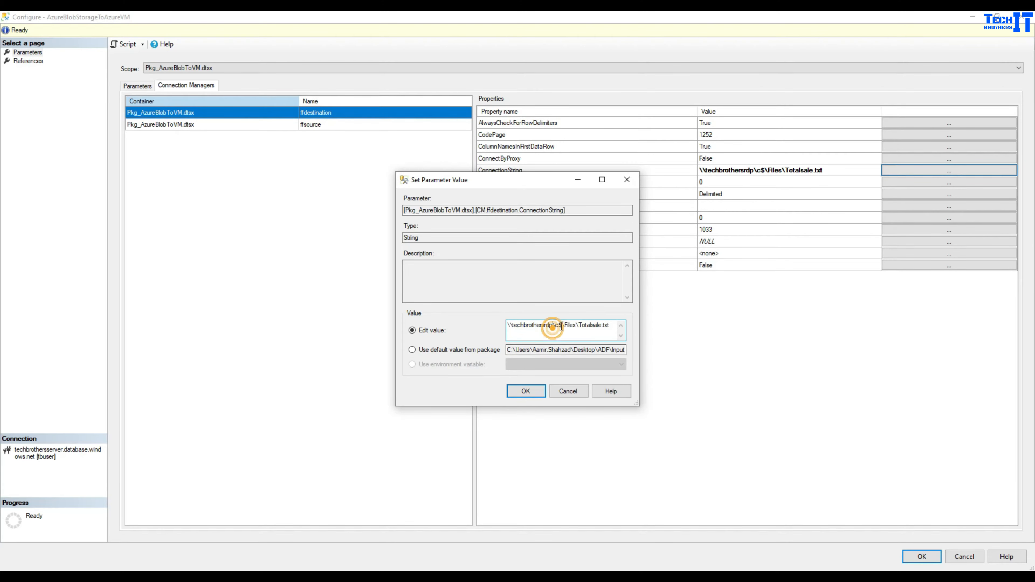
click(552, 326)
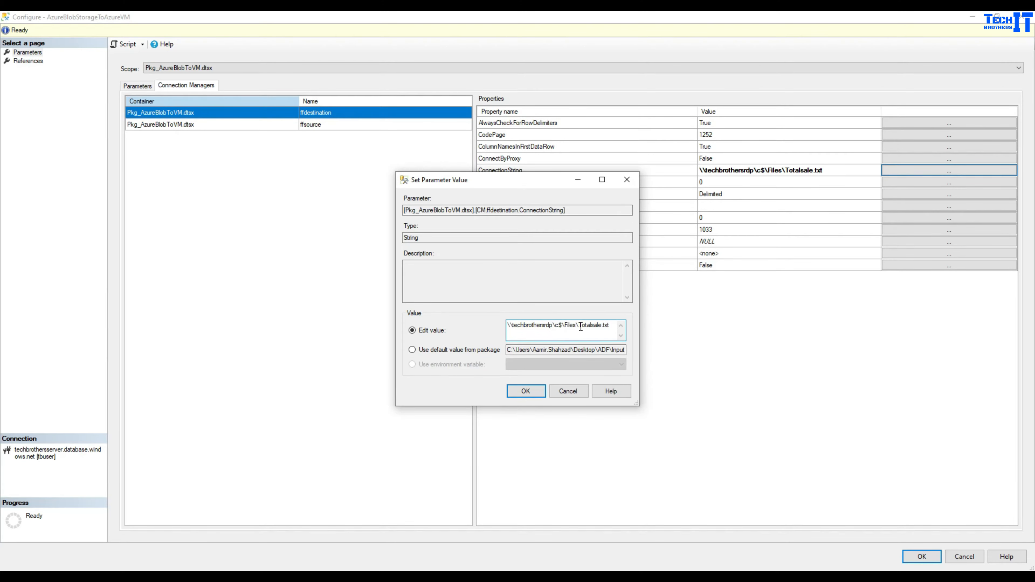
drag(575, 325, 461, 321)
key(ctrl+v)
drag(534, 325, 507, 325)
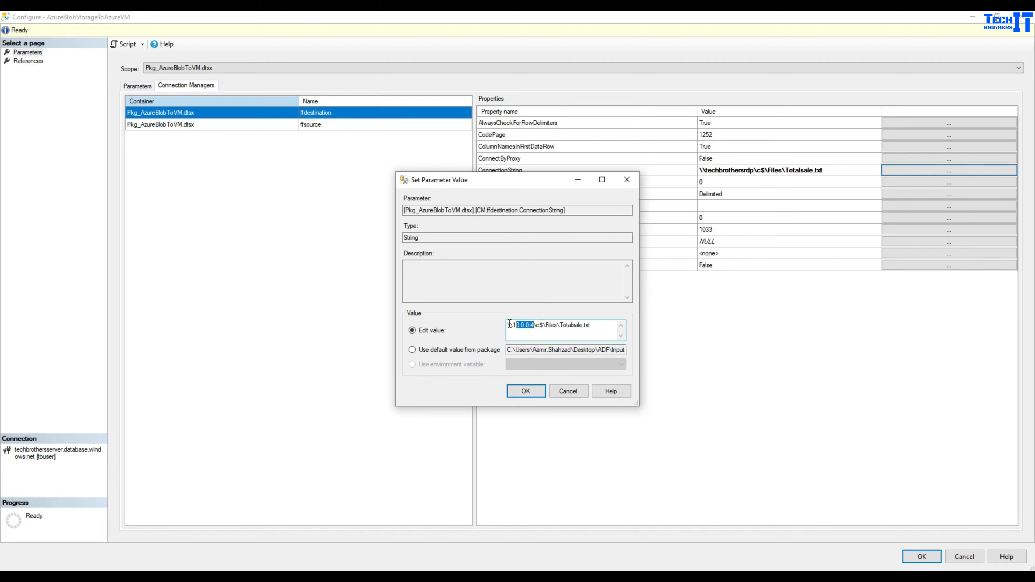
click(545, 326)
click(525, 390)
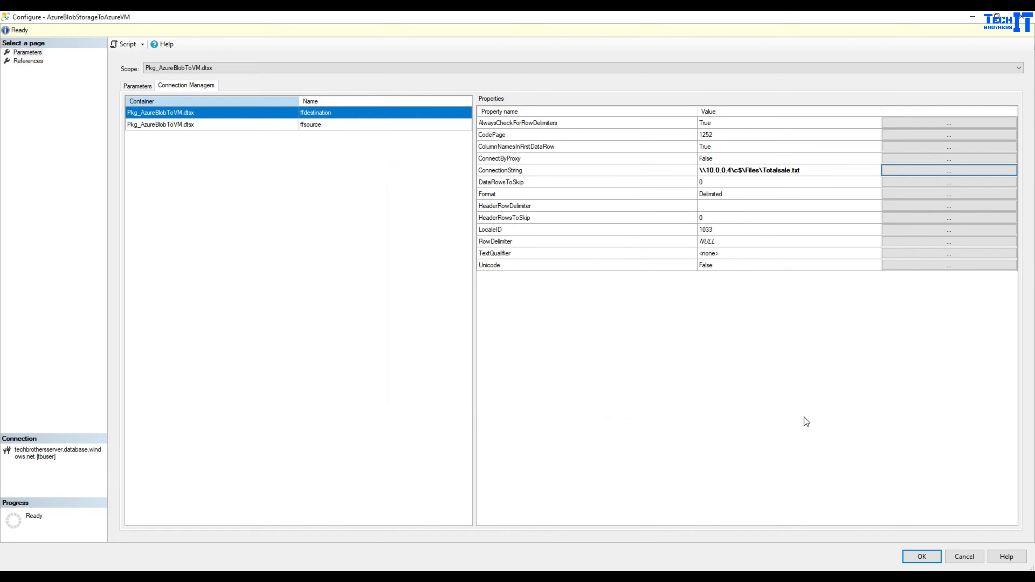
click(914, 557)
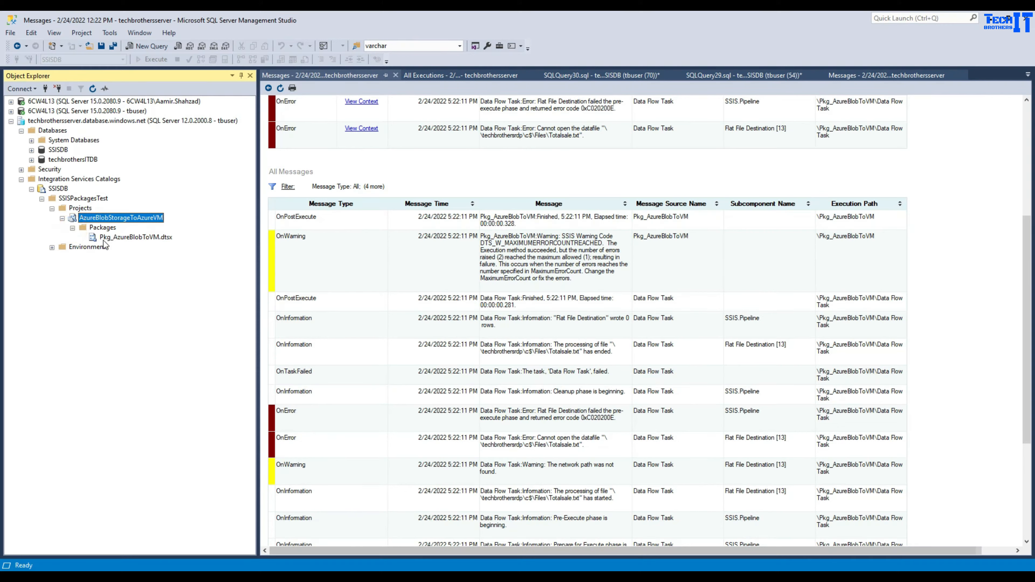
right_click(107, 239)
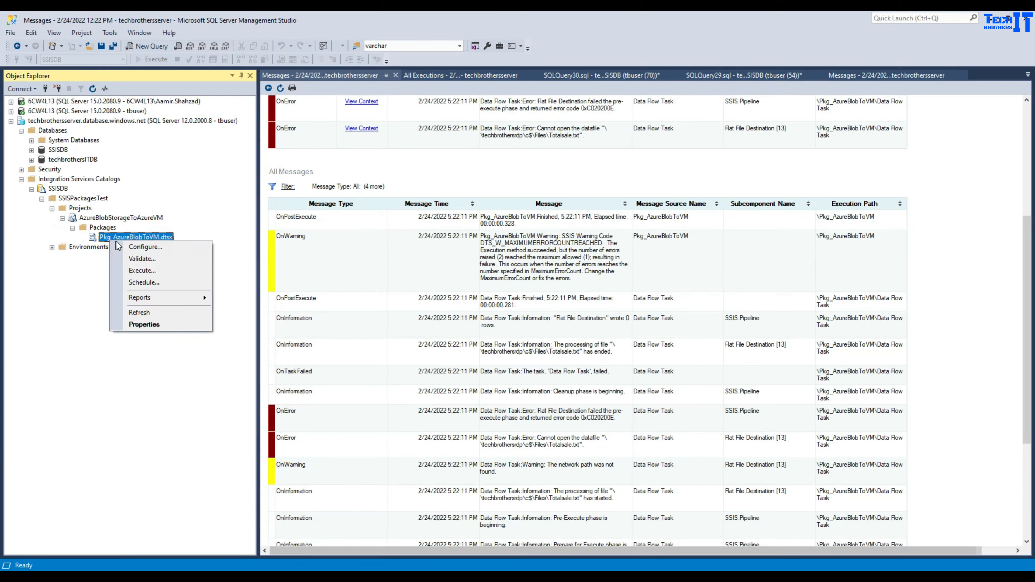
- Execute the package again and open its report showing the failure on \\10.0.0.4\c$\Files\Totalsale.txt
click(142, 270)
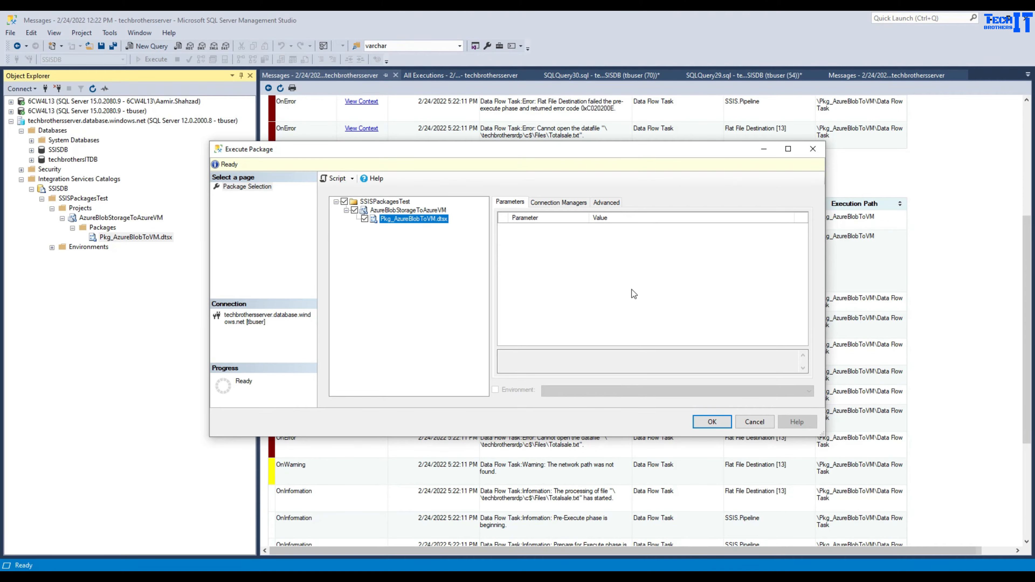
click(699, 426)
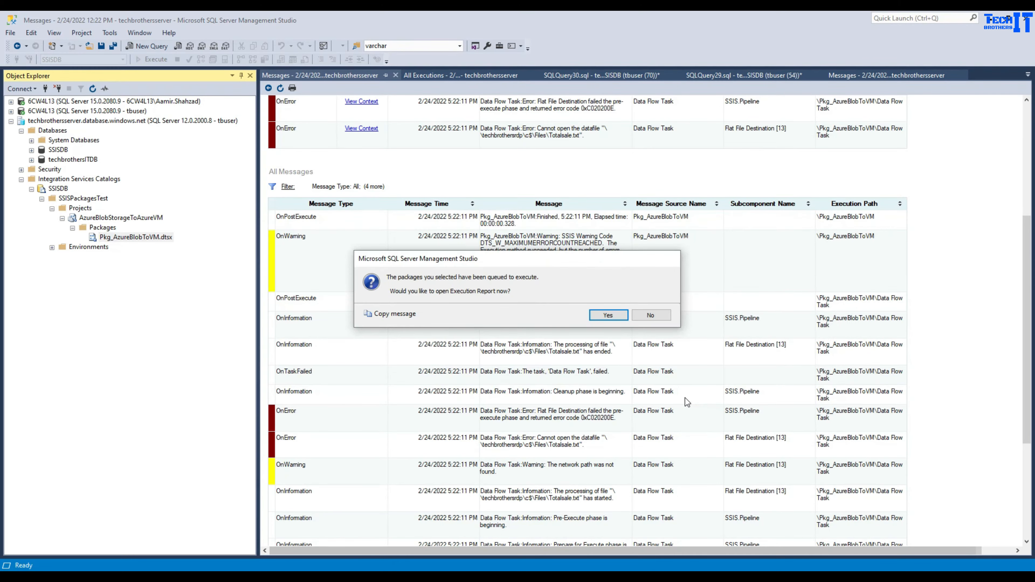
click(626, 320)
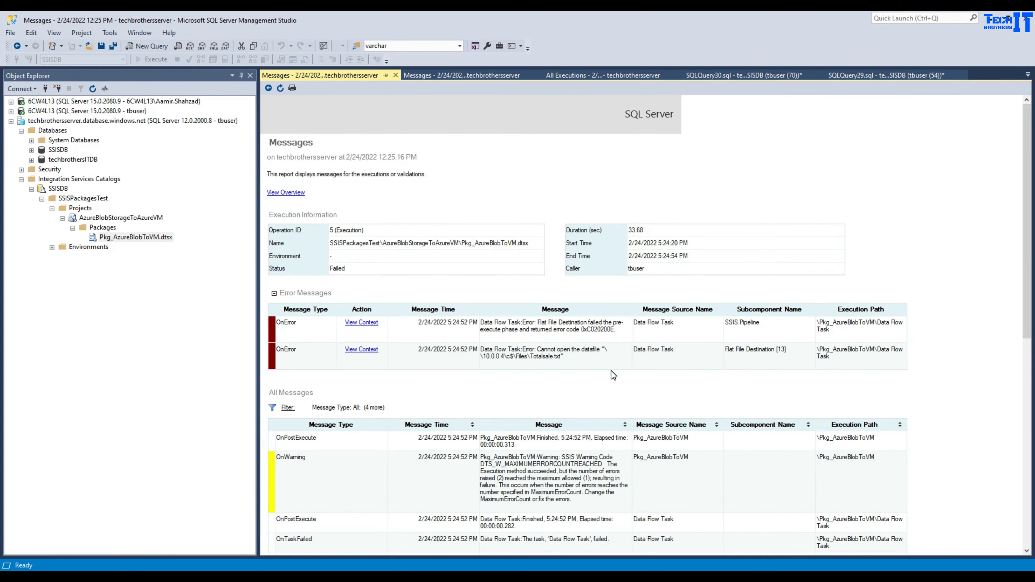
click(459, 77)
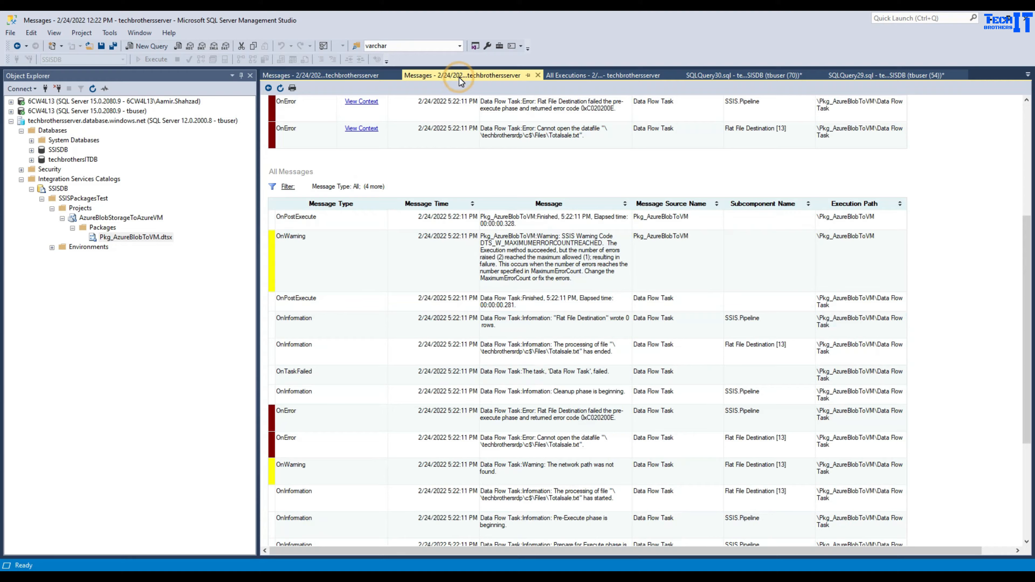
click(548, 77)
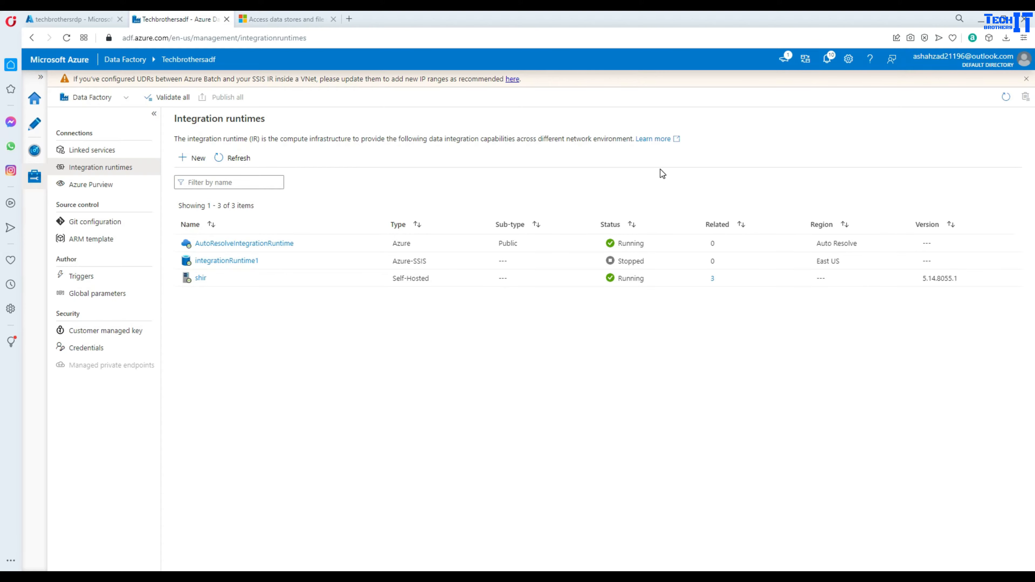
- Review the Azure VM file-share docs, then show the techbrothersrdp VM overview with private IP 10.0.0.4
click(301, 21)
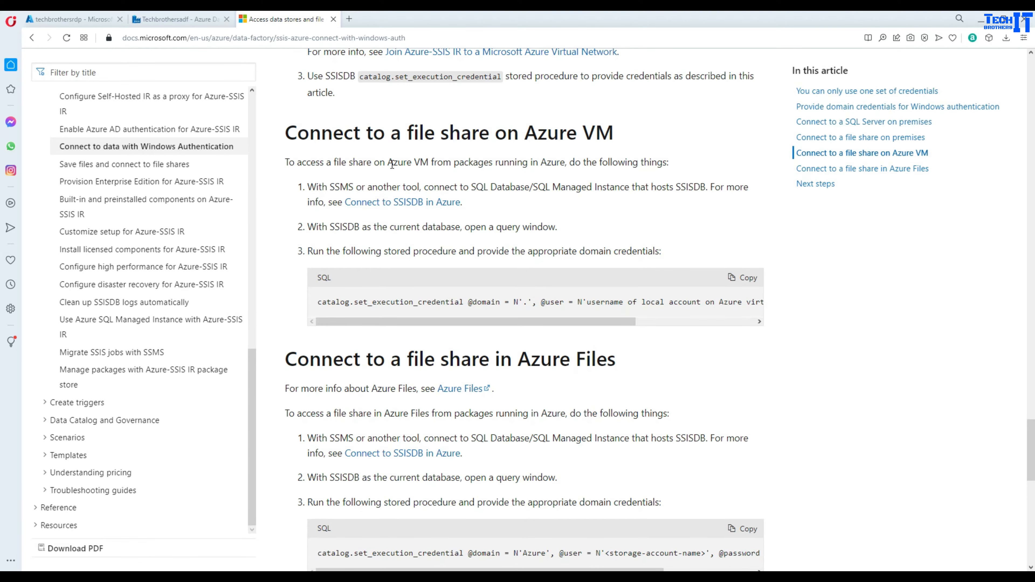
scroll(392, 164, up, 1)
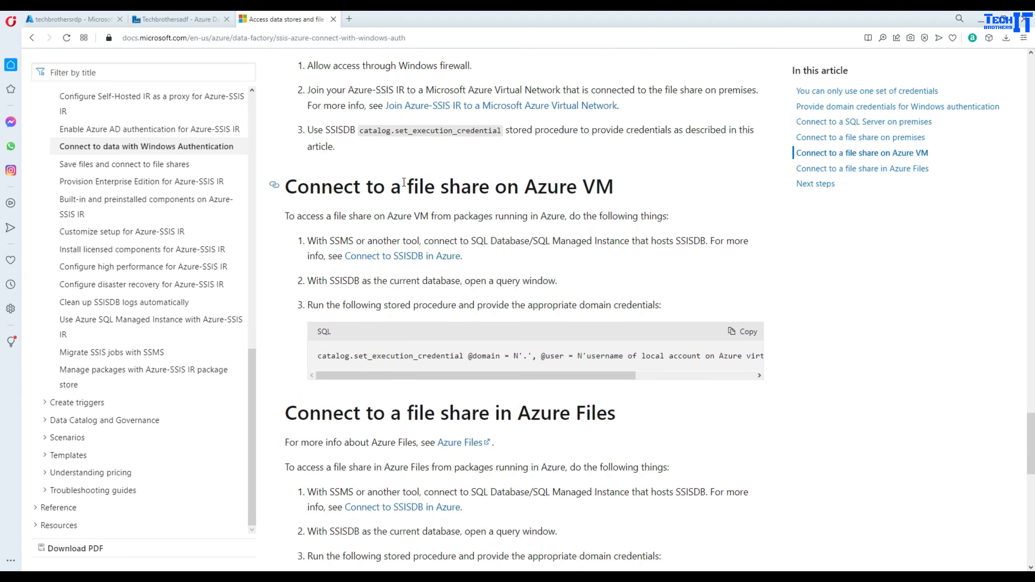
click(179, 21)
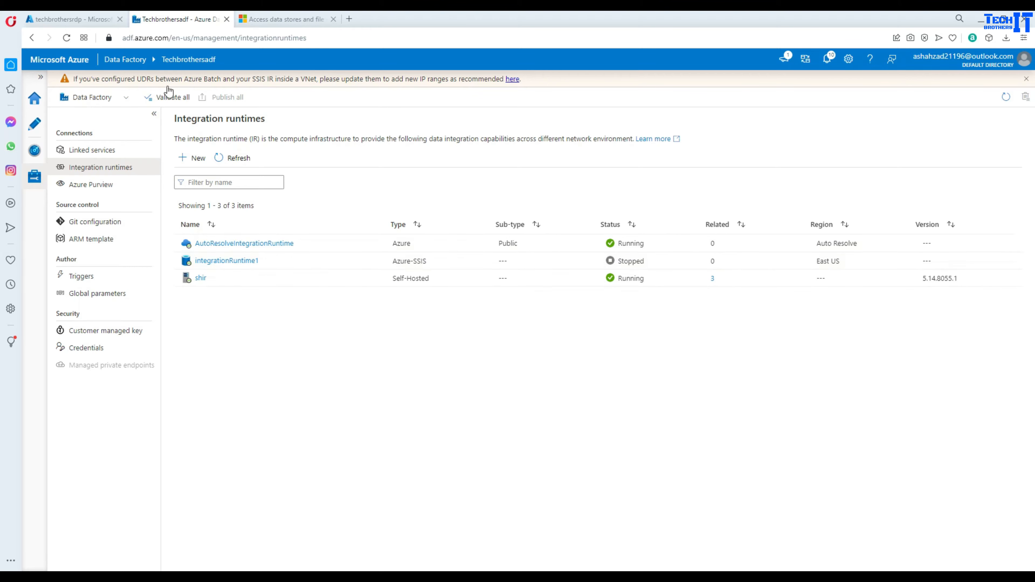
click(93, 21)
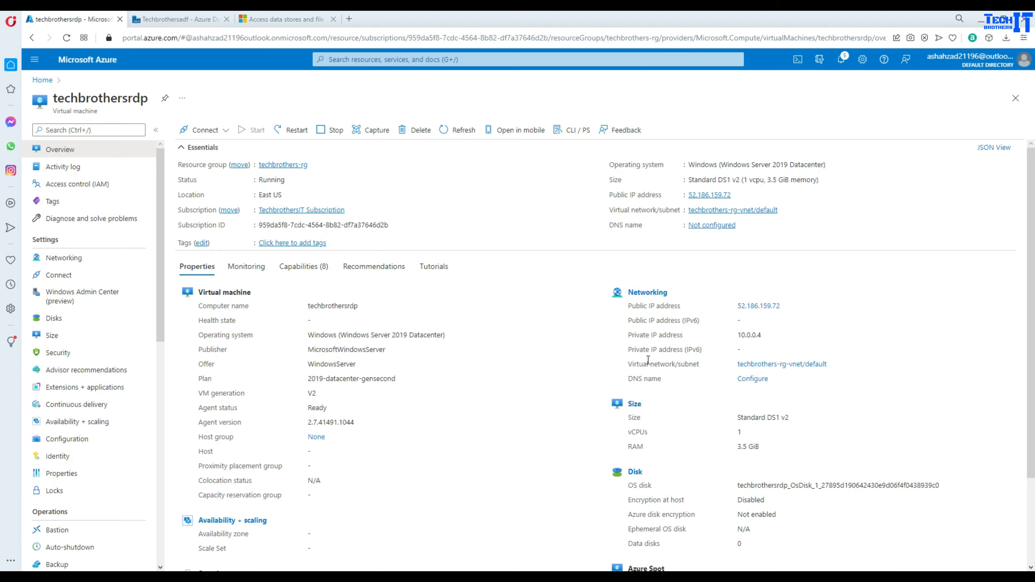
- Inspect the techbrothersrdp VM's virtual network/subnet, then return to the Data Factory runtimes list
drag(630, 364, 700, 364)
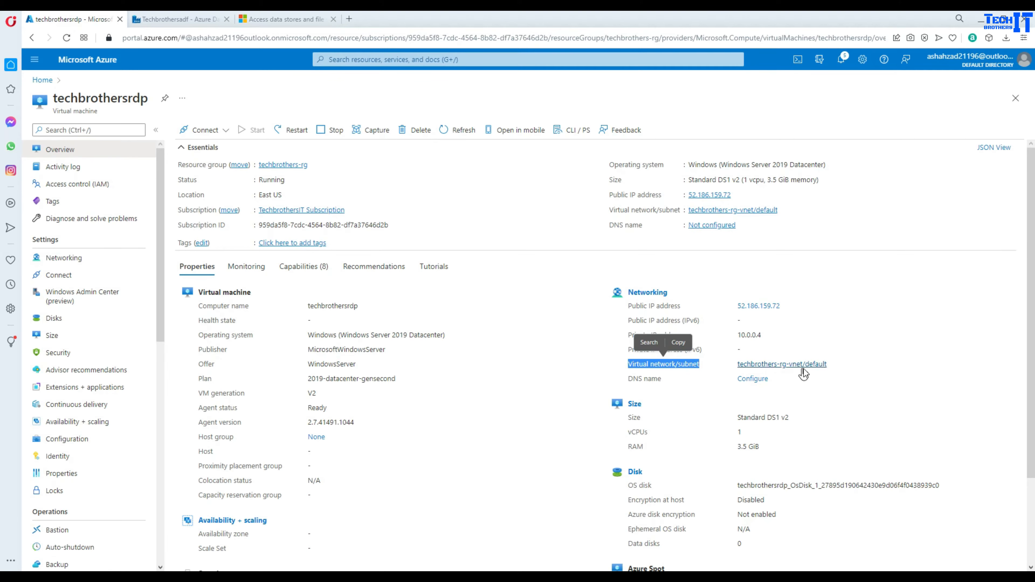
click(792, 364)
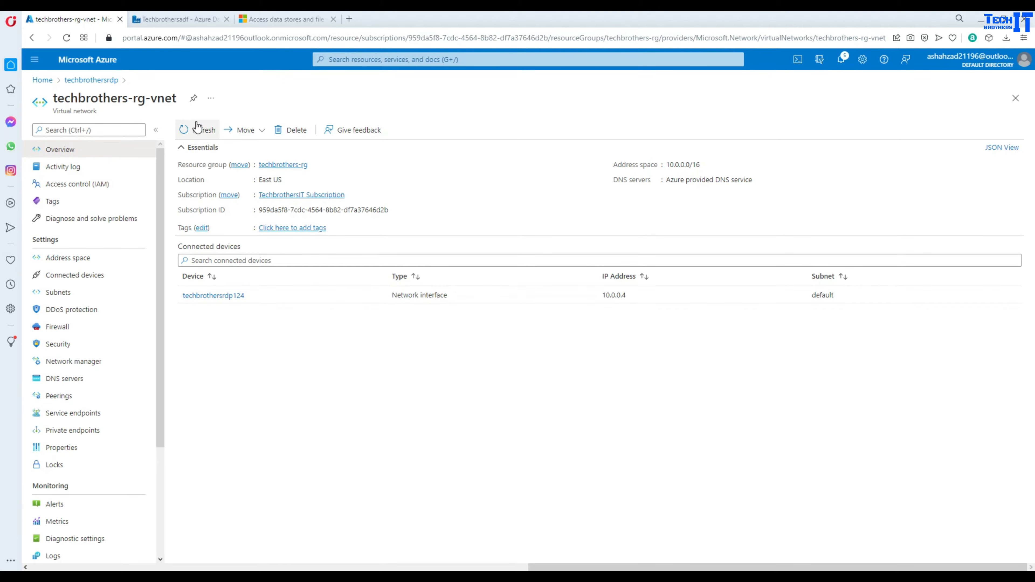
click(93, 79)
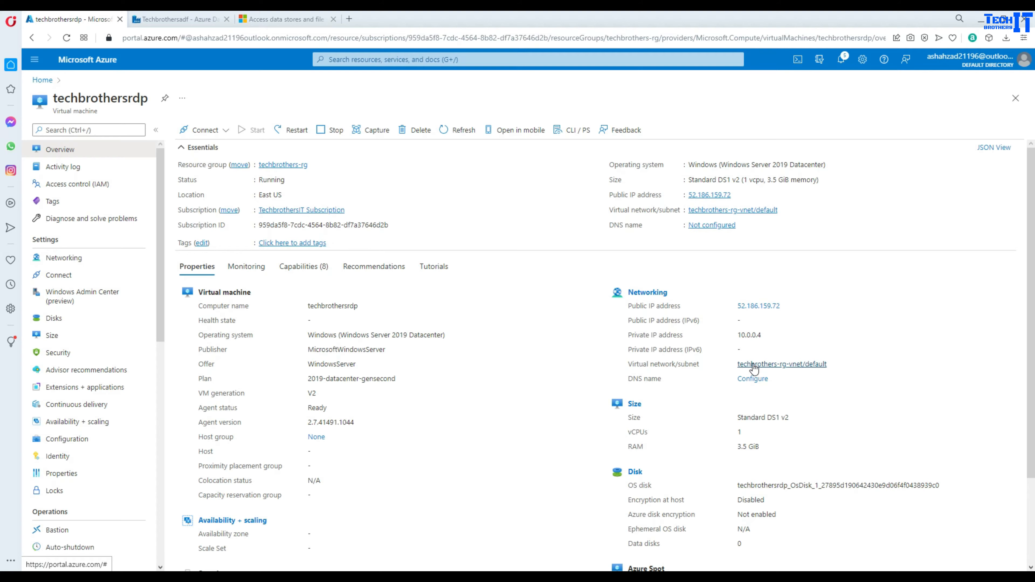
click(146, 19)
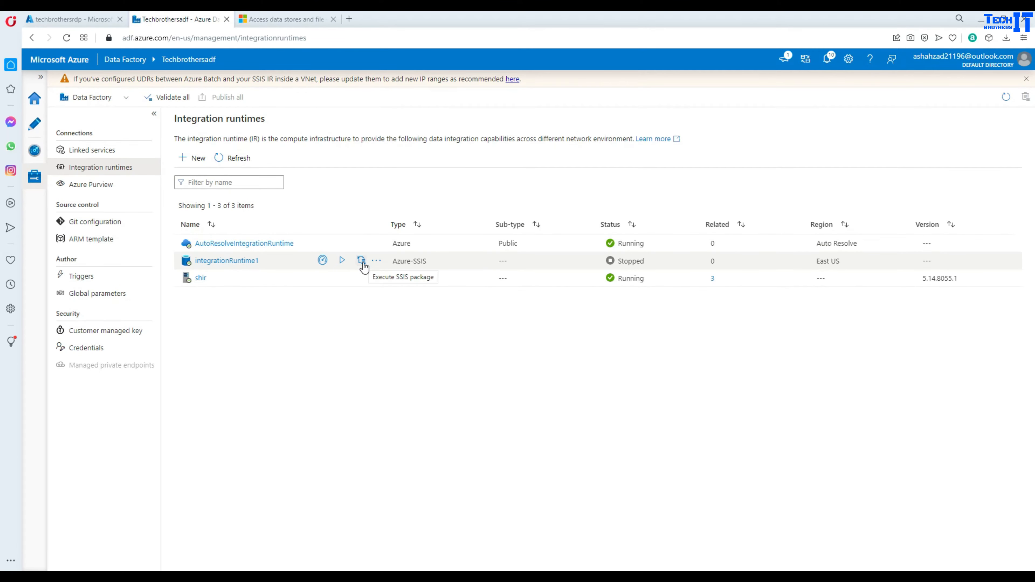
- Delete the integrationRuntime1 Azure-SSIS runtime and bring up SQL Server Management Studio
click(376, 260)
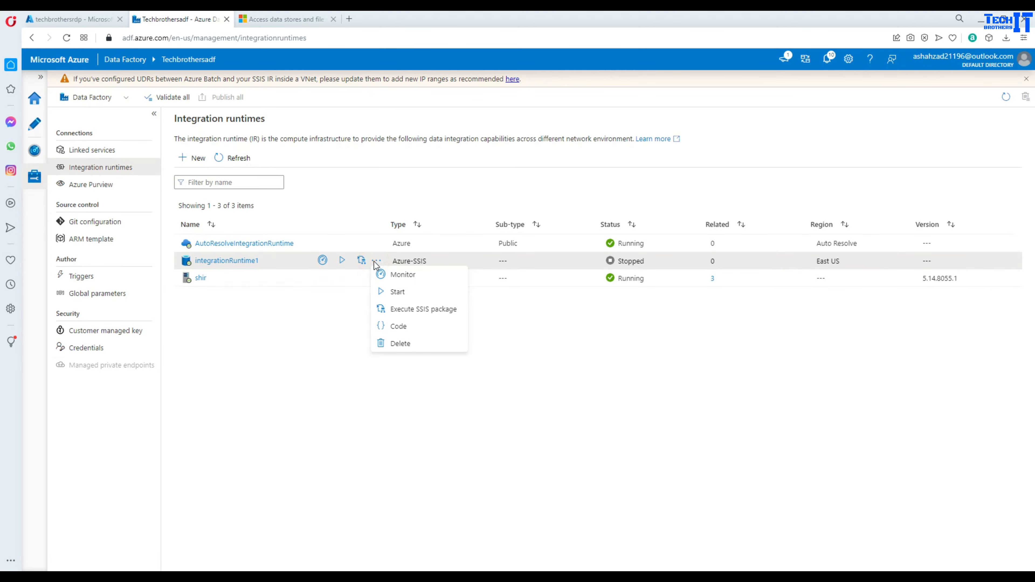
click(400, 343)
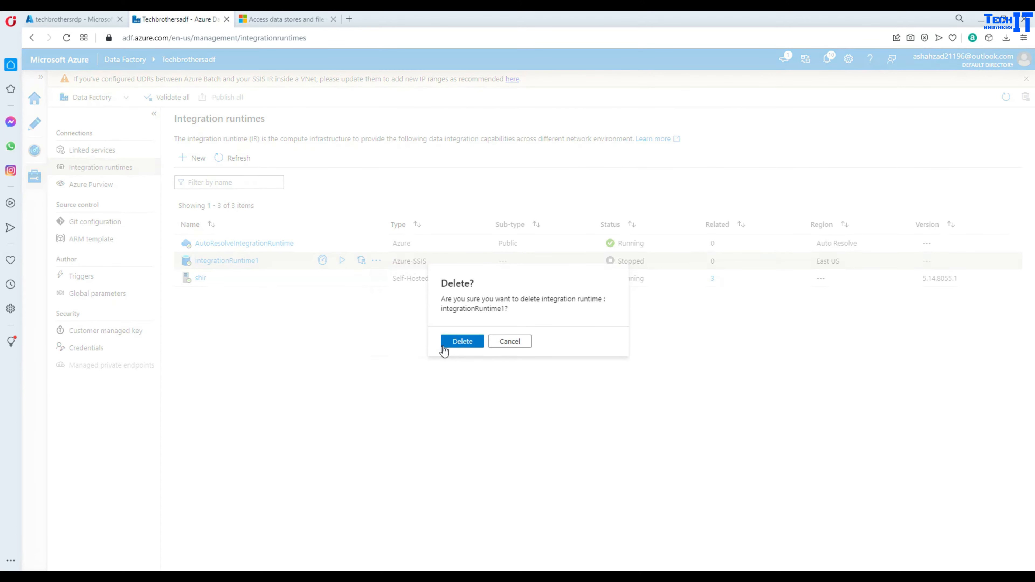
click(451, 345)
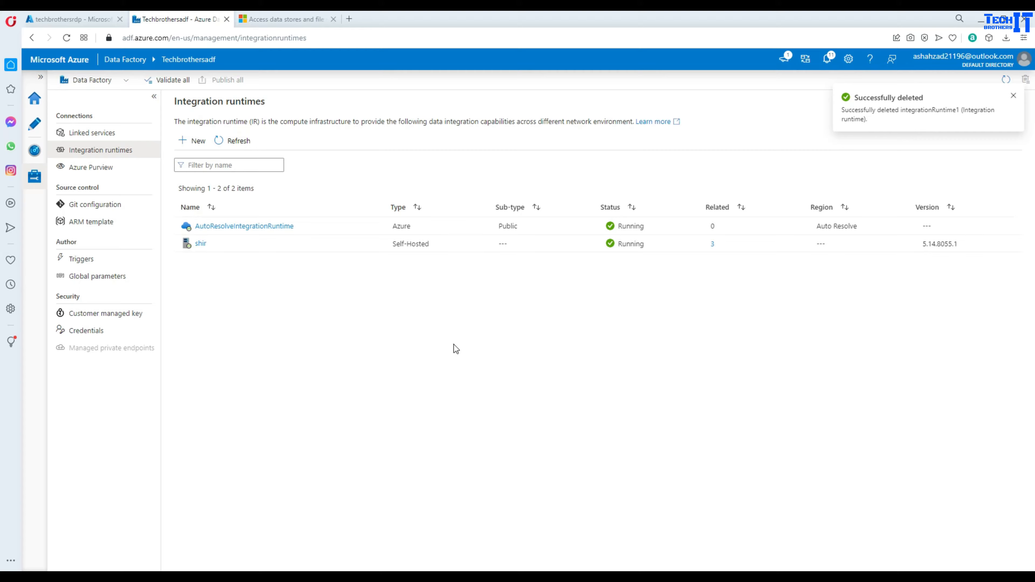
click(302, 576)
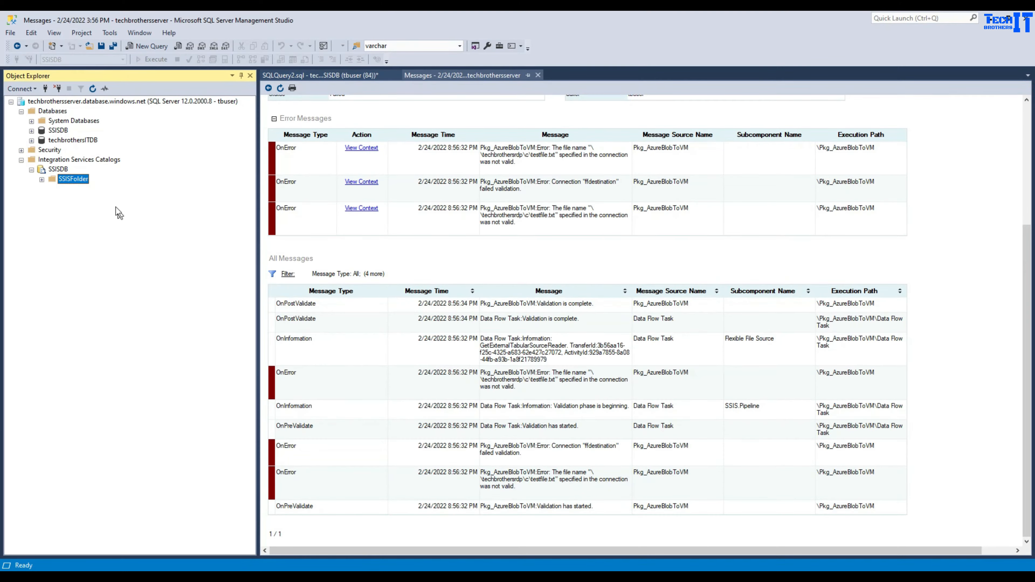
- Delete the SSISDB database in Object Explorer
click(61, 131)
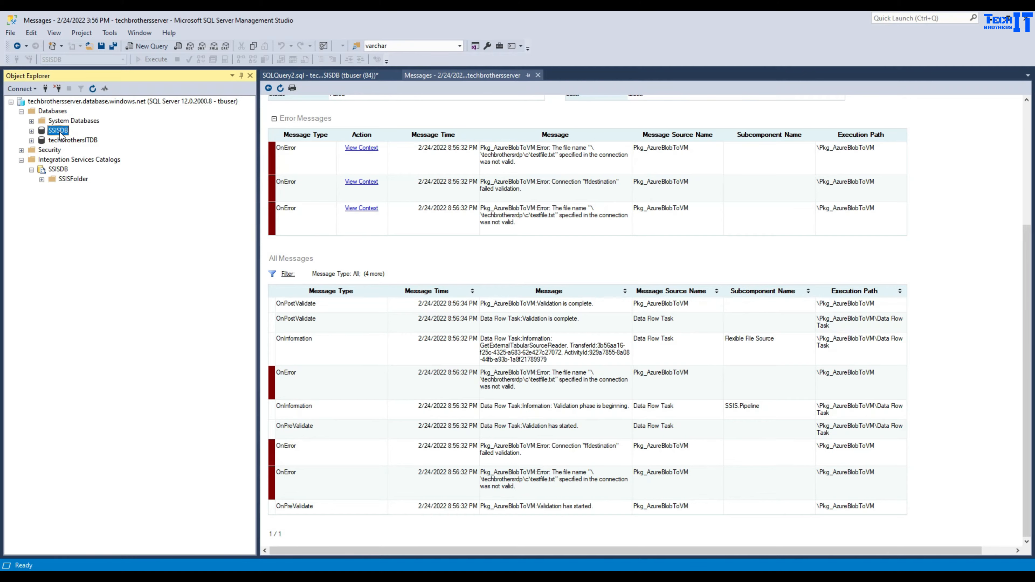
right_click(61, 134)
click(101, 260)
click(621, 458)
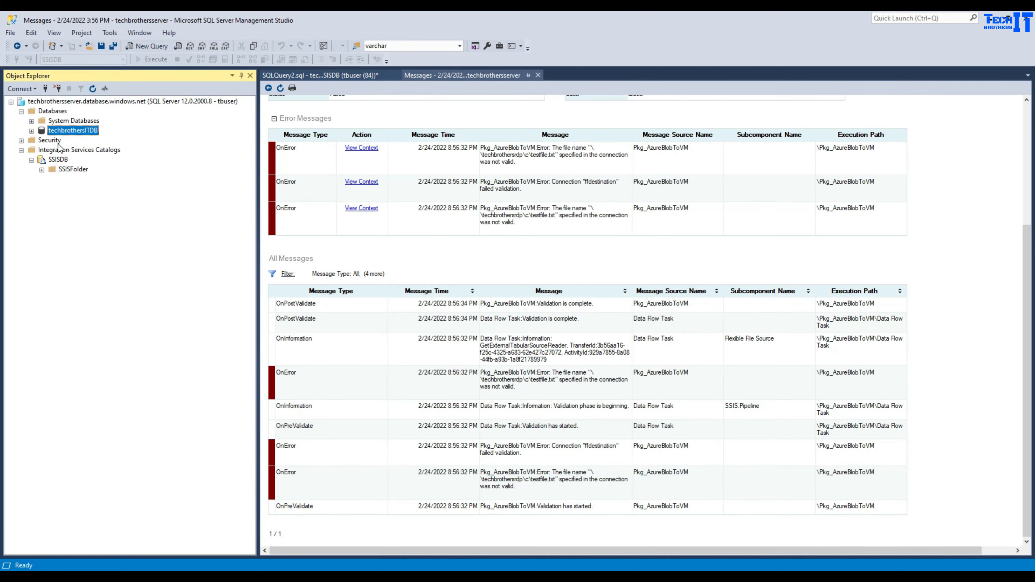
- Refresh Databases and Integration Services Catalogs, and dismiss the connection error
click(53, 111)
click(92, 89)
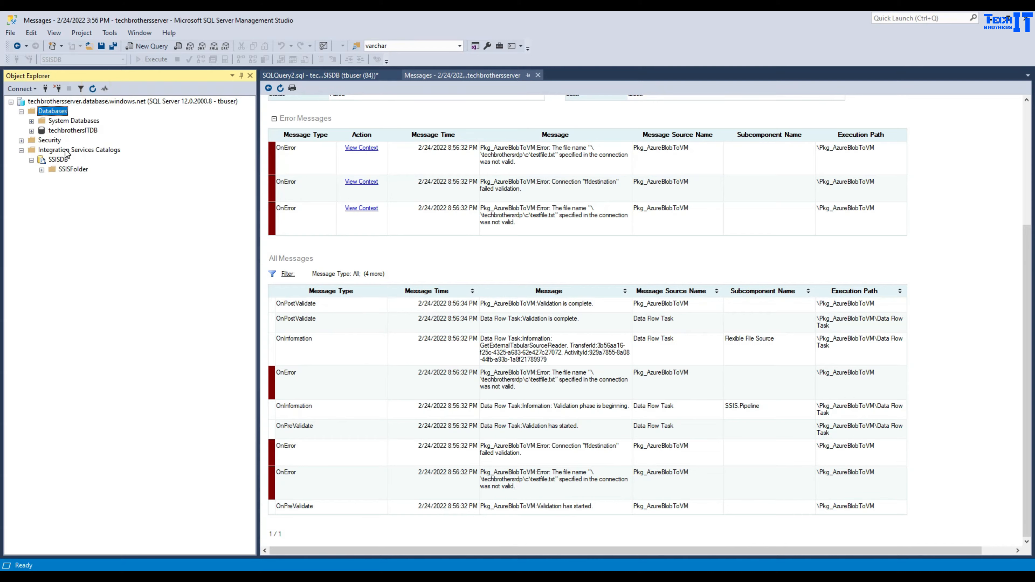
click(59, 151)
click(93, 89)
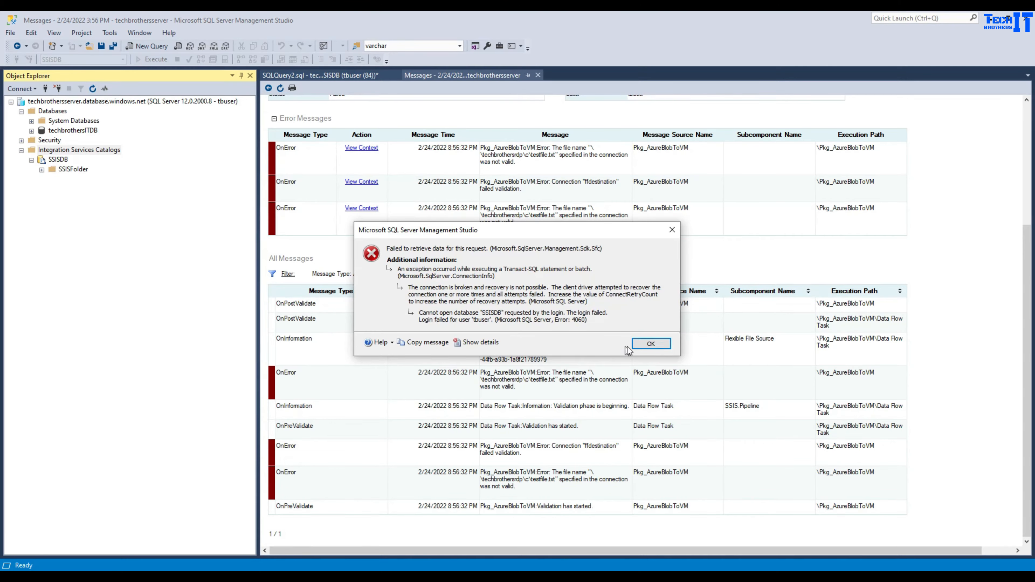
click(648, 344)
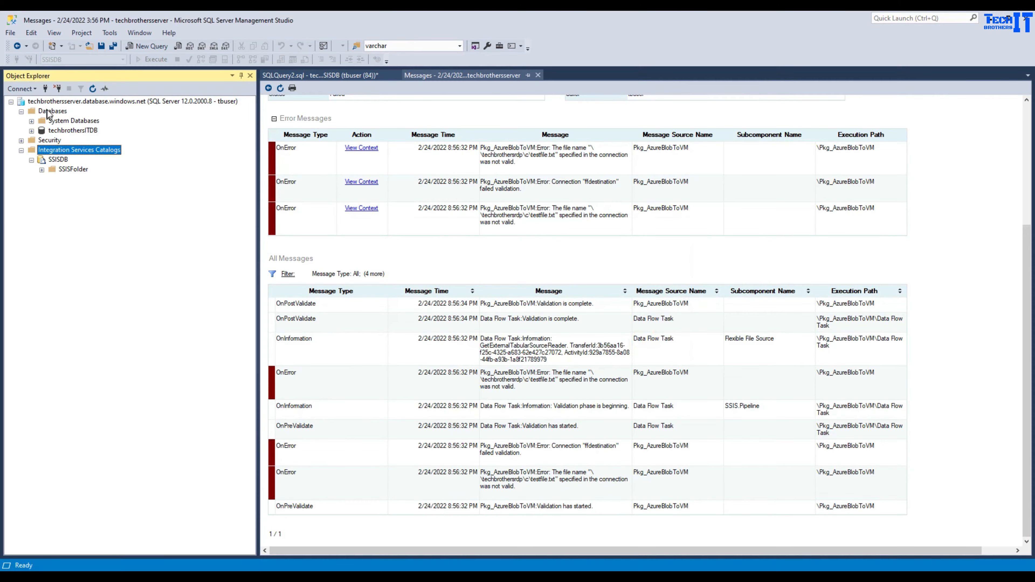
- Reconnect to the Database Engine and expand Databases and Integration Services Catalogs to confirm SSISDB is gone
click(52, 100)
click(58, 90)
click(30, 90)
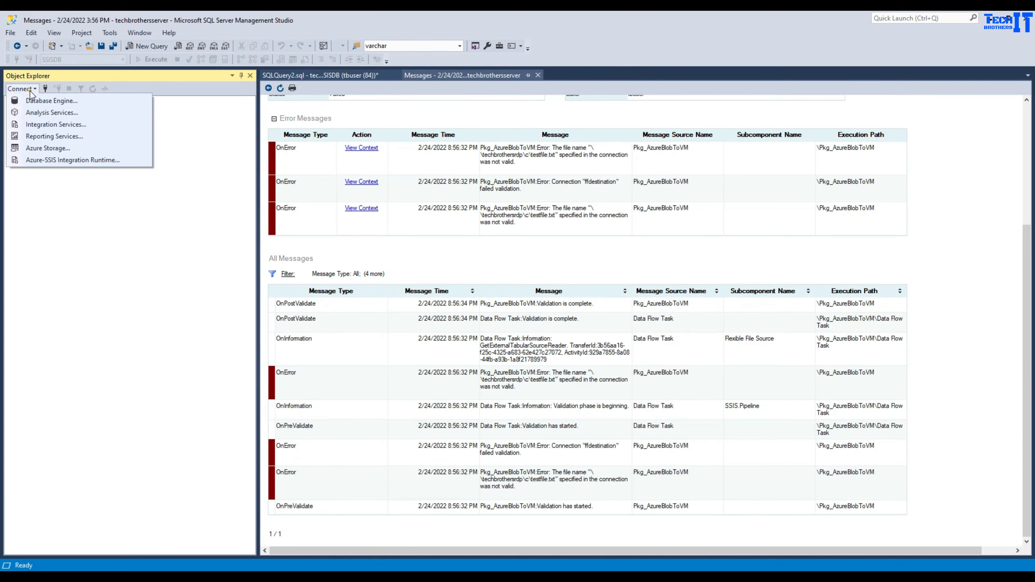
click(37, 100)
click(469, 306)
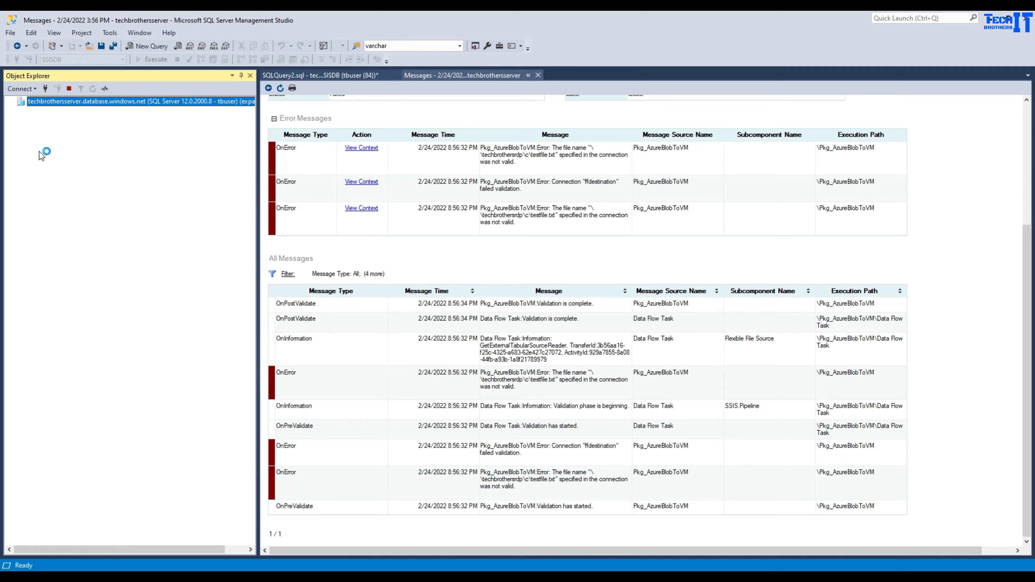
click(21, 112)
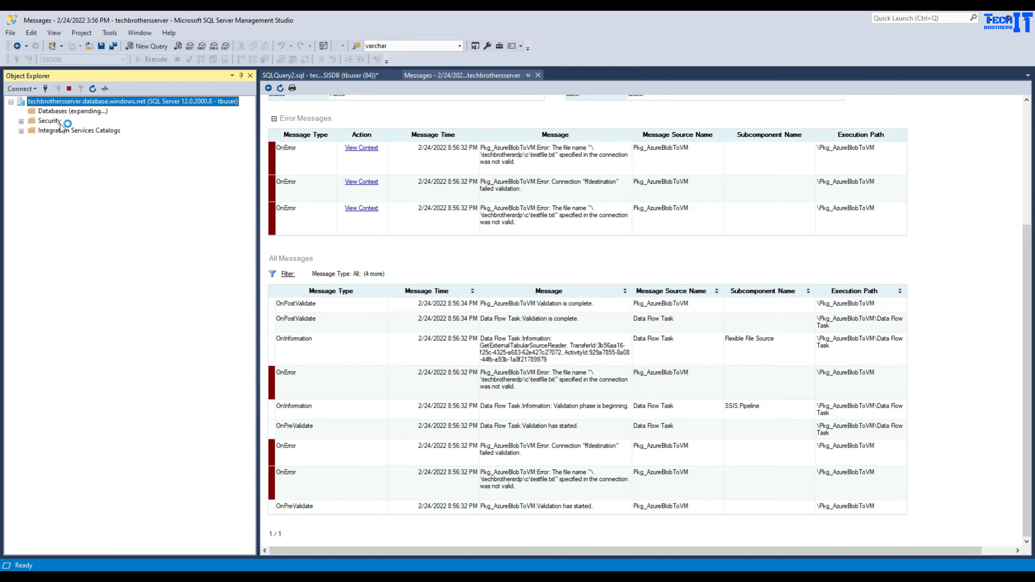
click(33, 150)
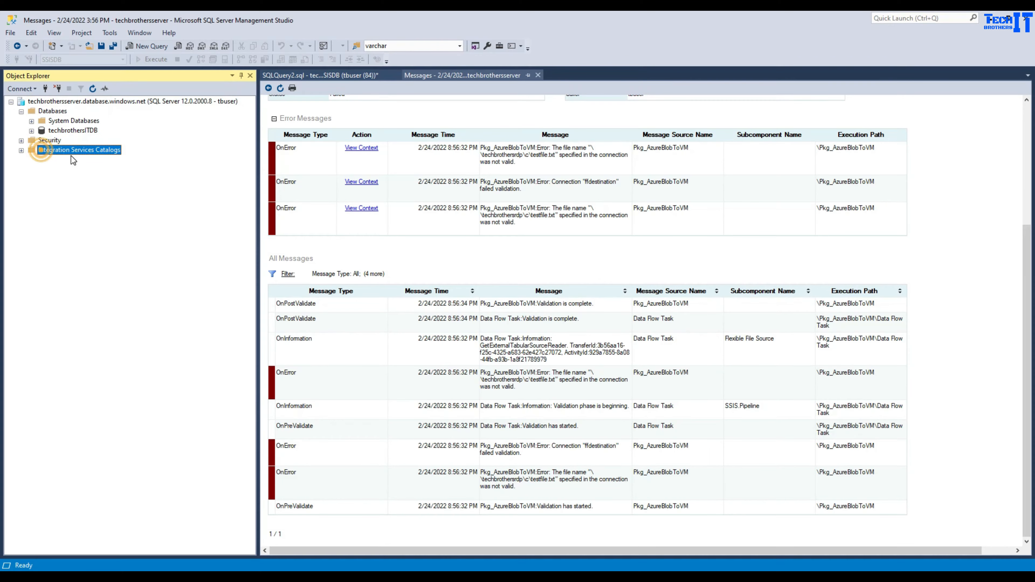
click(21, 150)
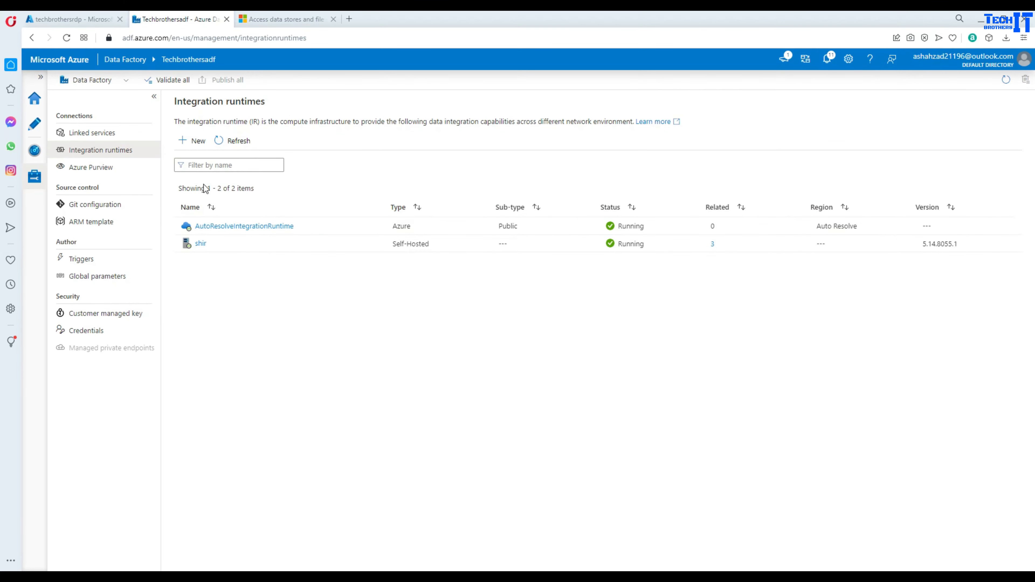
- Select the VM name techbrothersrdp on its overview, then go back to the Data Factory runtimes list
click(66, 19)
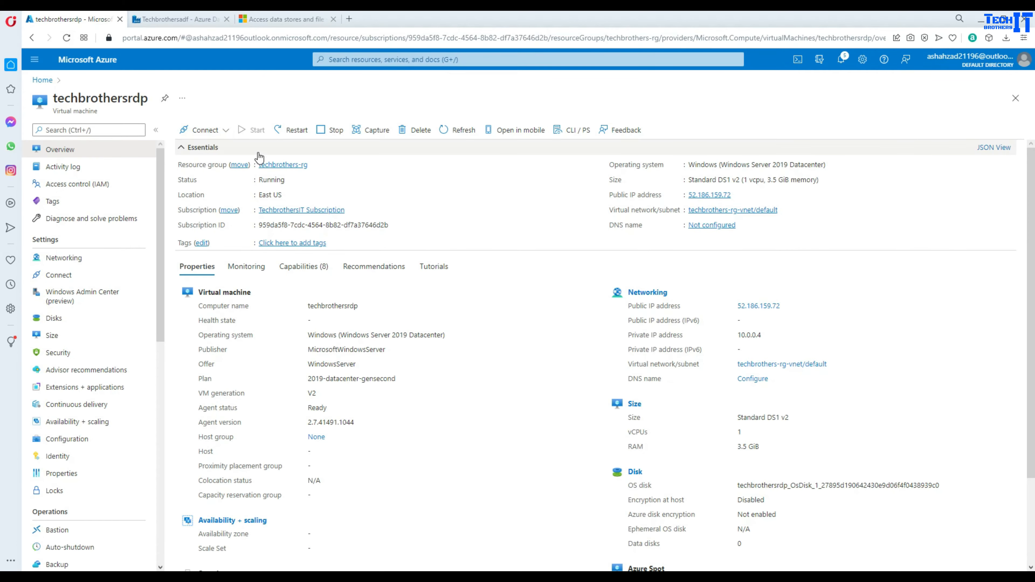
double_click(68, 99)
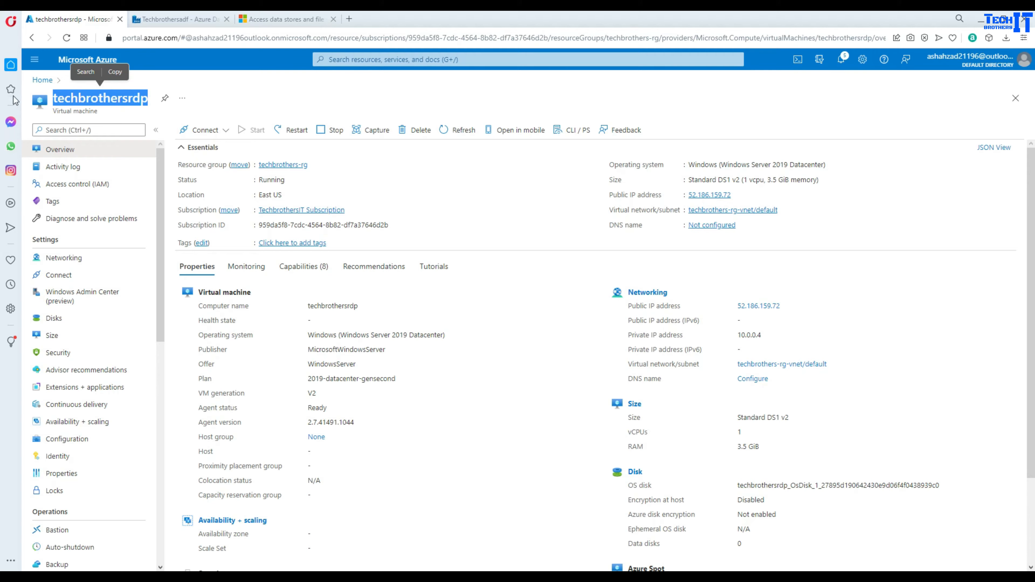
click(87, 96)
double_click(106, 96)
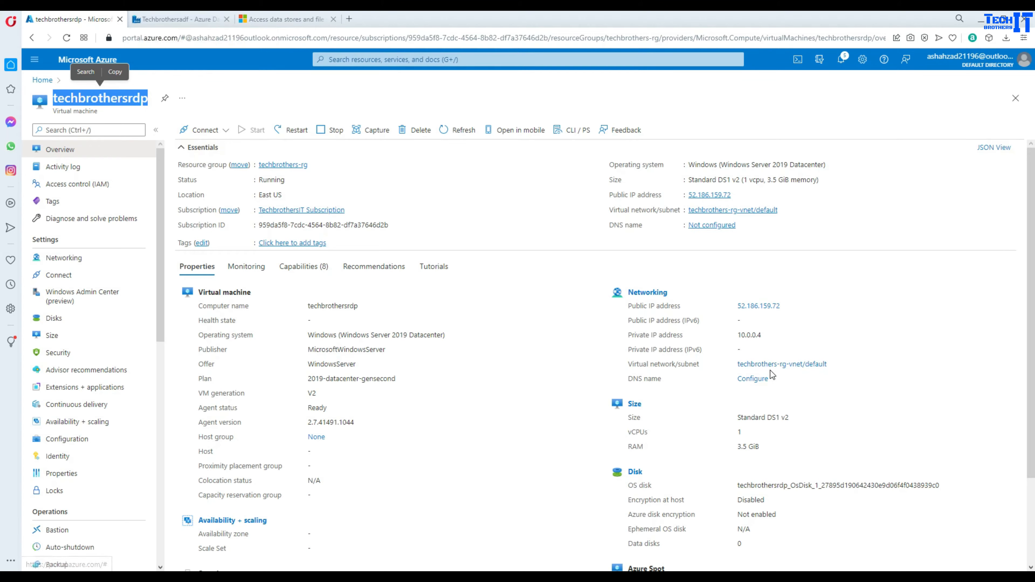
click(658, 367)
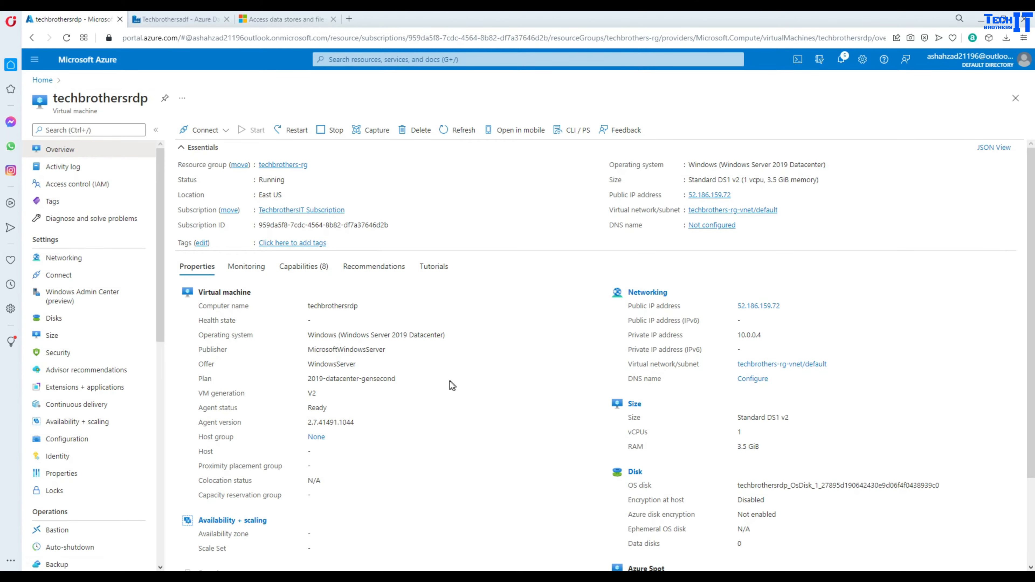
click(185, 23)
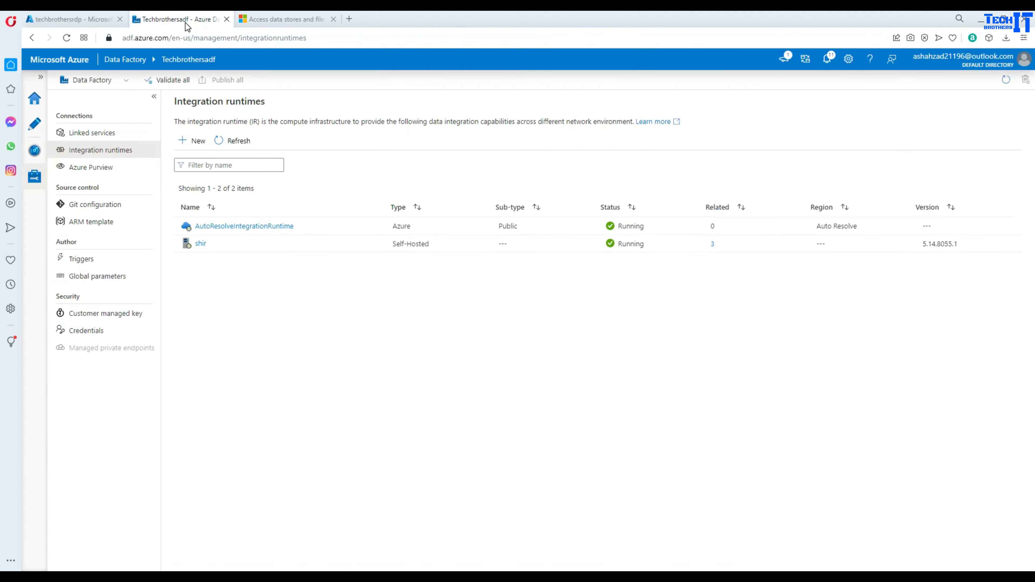
- Create a new Azure-SSIS runtime named ssisir with node size D2_v3, continuing to deployment settings
click(195, 140)
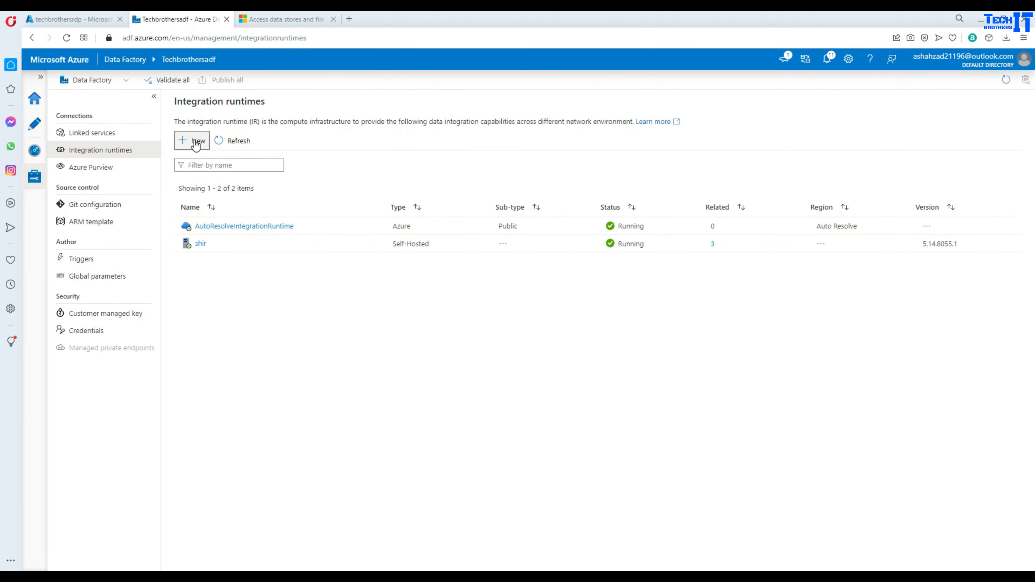
click(757, 227)
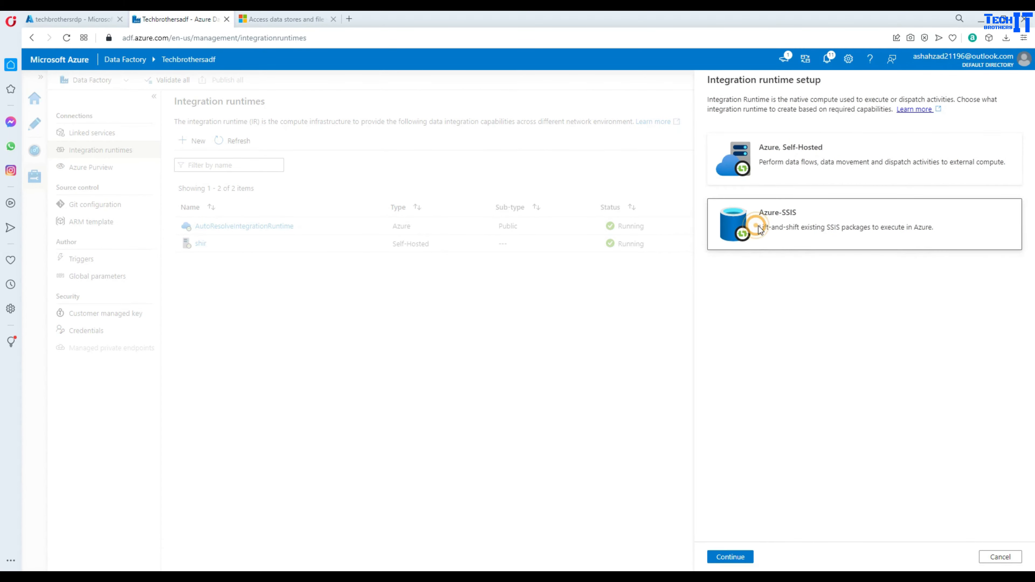
click(730, 557)
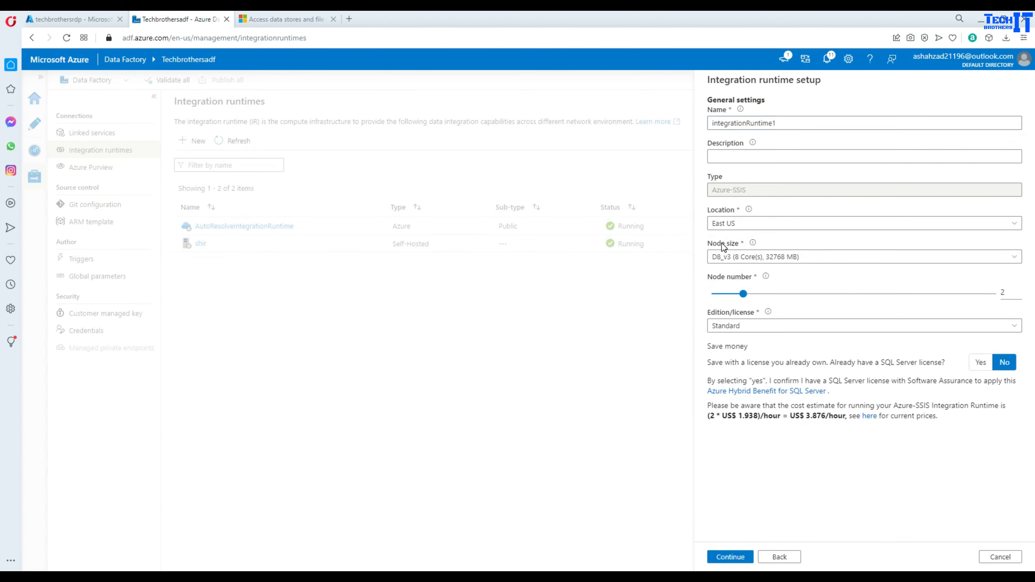
click(758, 257)
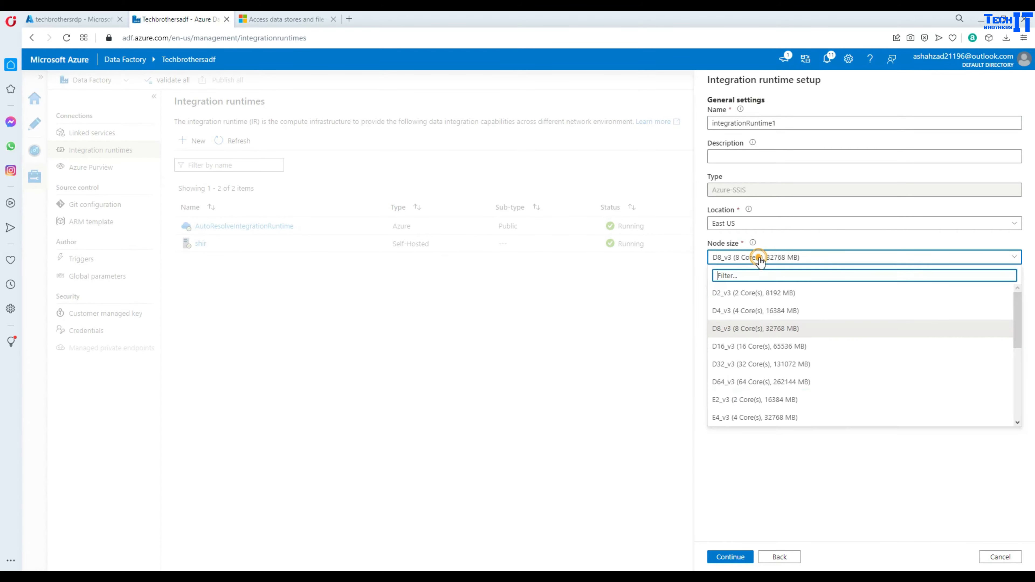
click(734, 299)
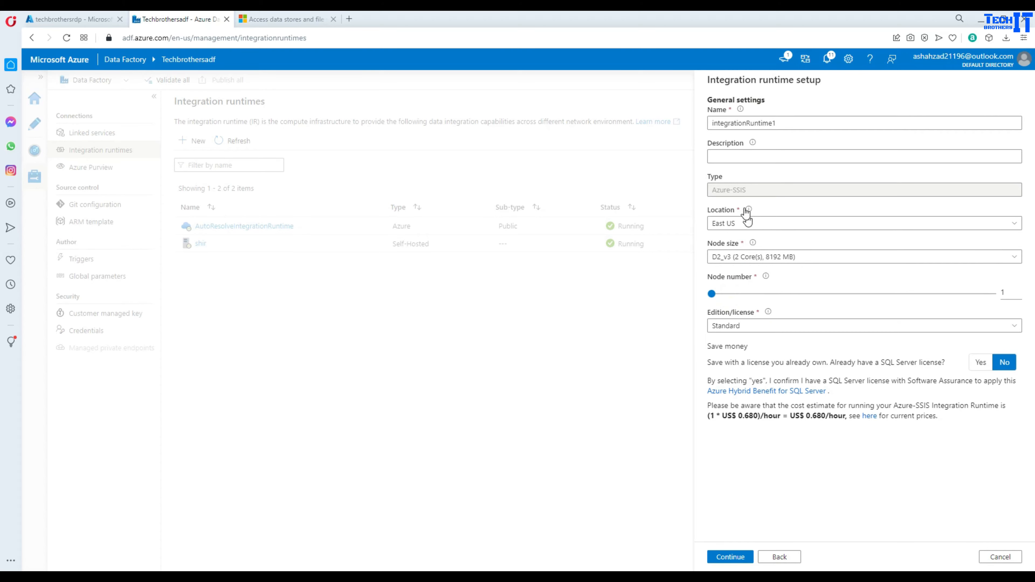
drag(776, 118, 694, 127)
key(BackSpace)
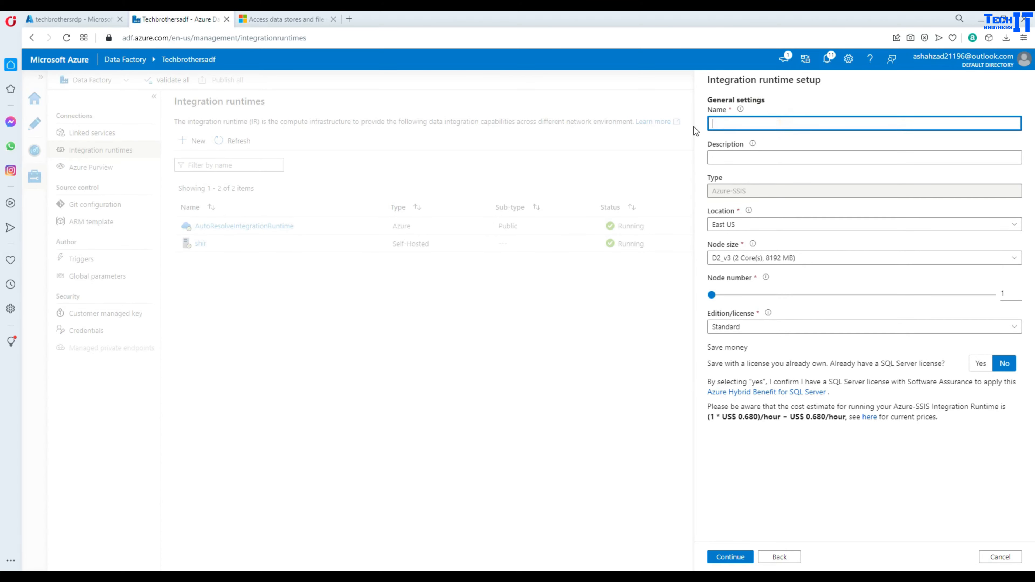
text(ssisir)
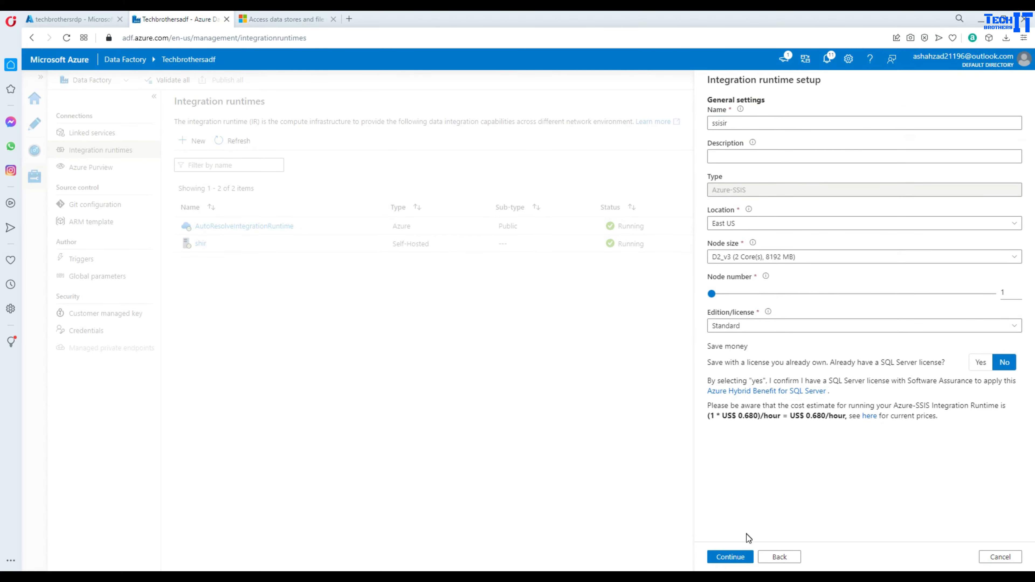
click(730, 556)
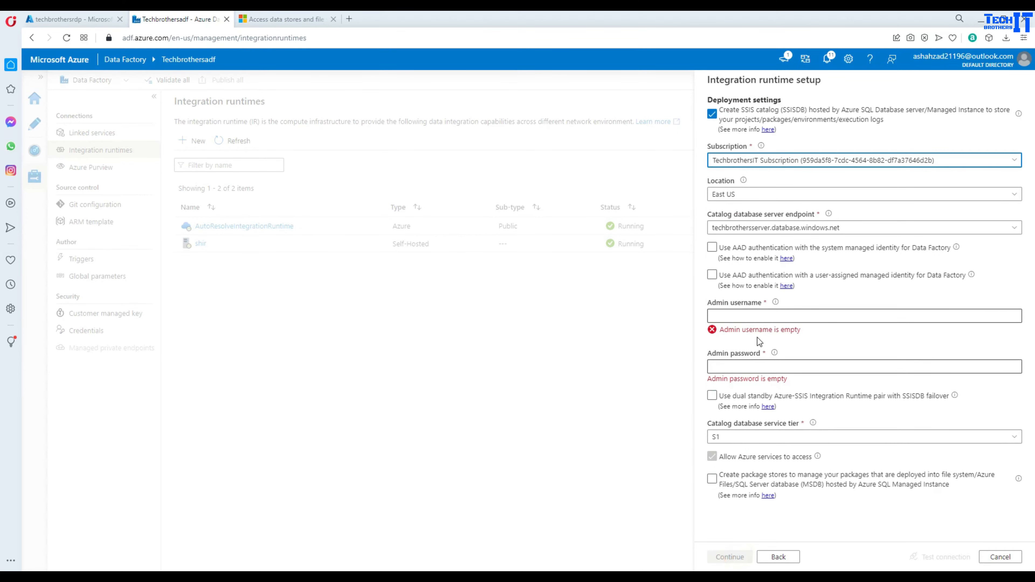
- Choose TechbrothersIT Subscription and techbrothersserver.database.windows.net as the catalog server endpoint
click(760, 161)
click(743, 176)
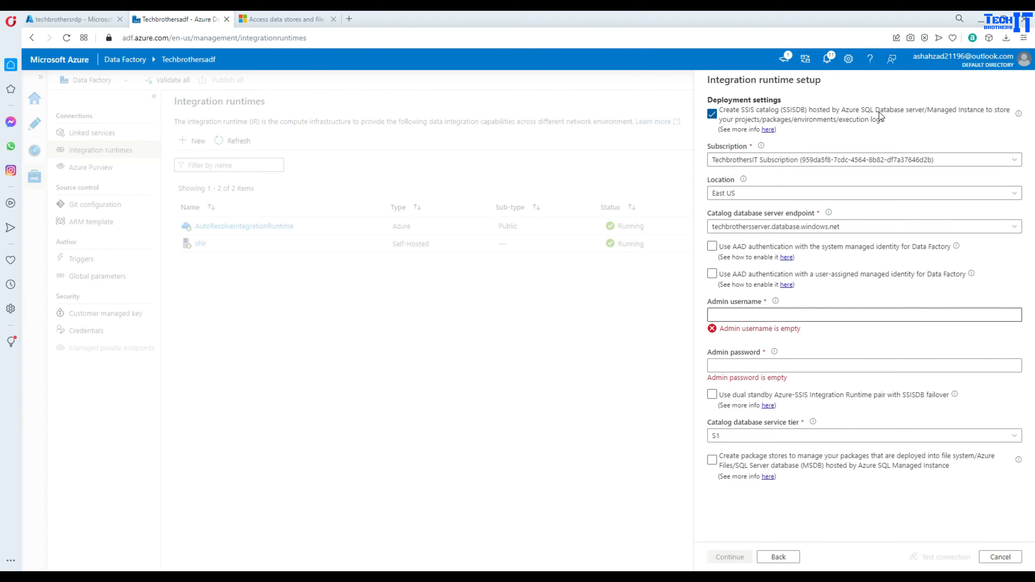
click(762, 227)
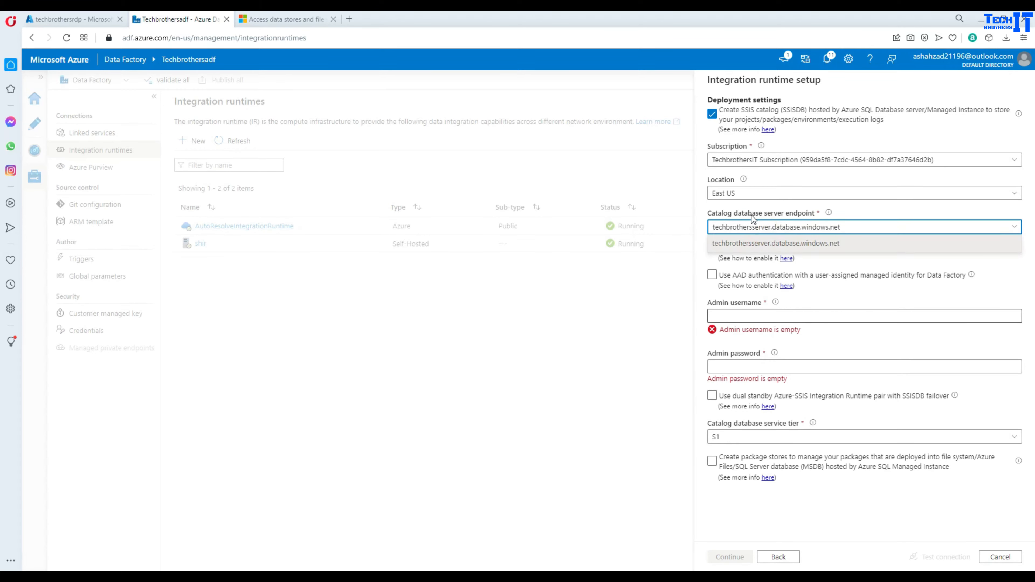
click(698, 245)
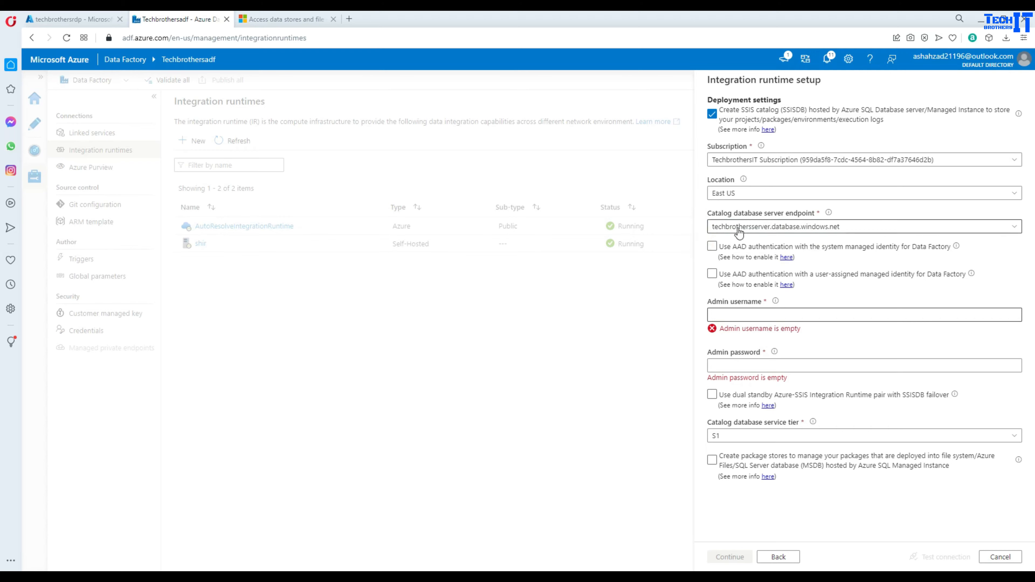
click(735, 250)
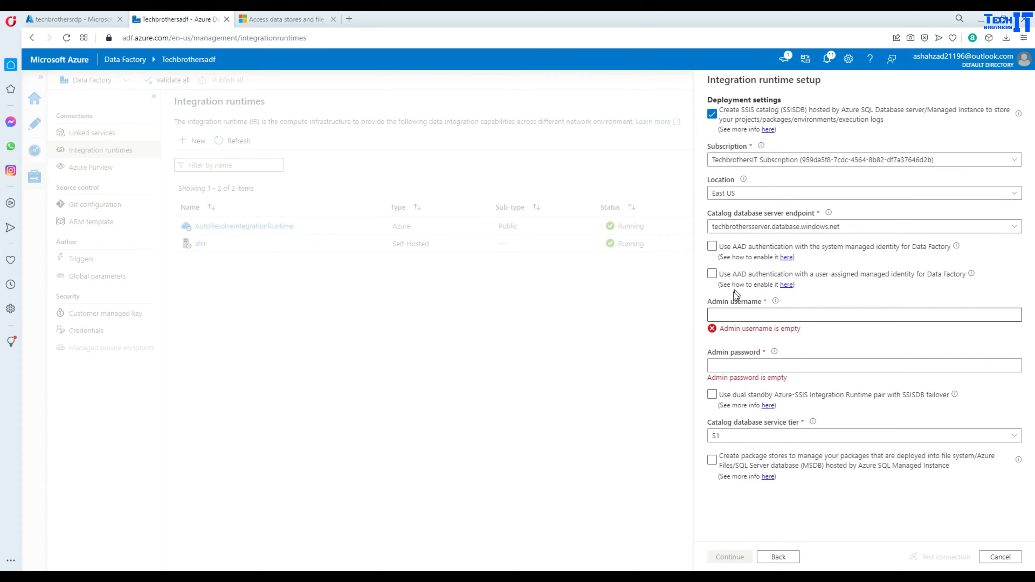
- Enter the catalog admin username and password, test the connection, and continue
click(733, 315)
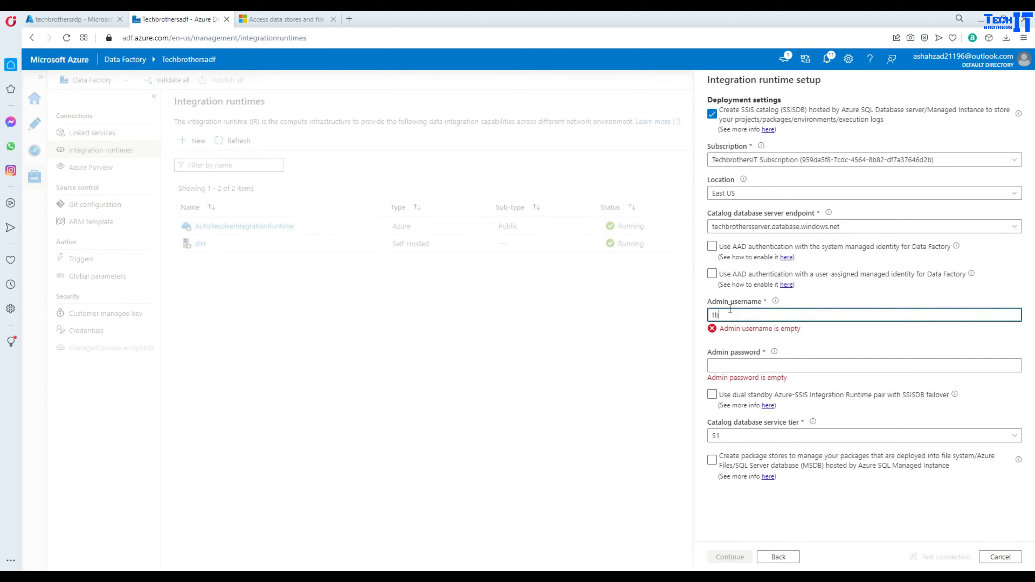
text(tbuser)
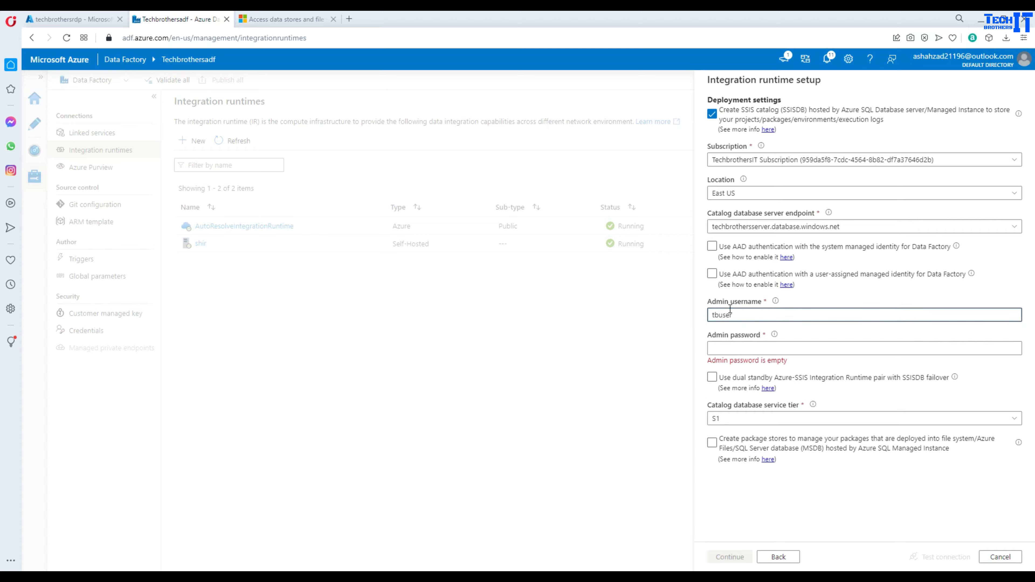
click(748, 350)
text(•)
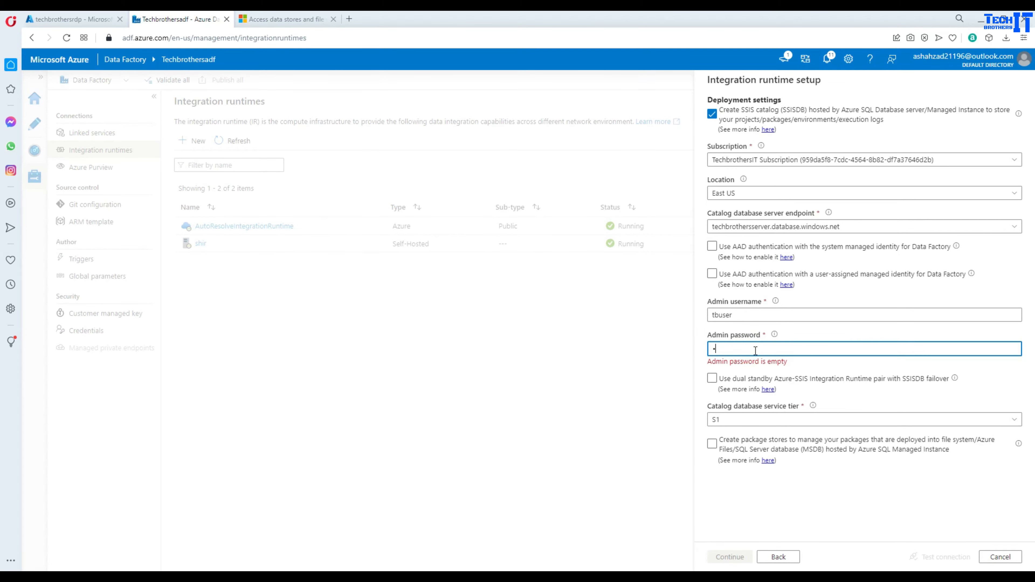
text(•••)
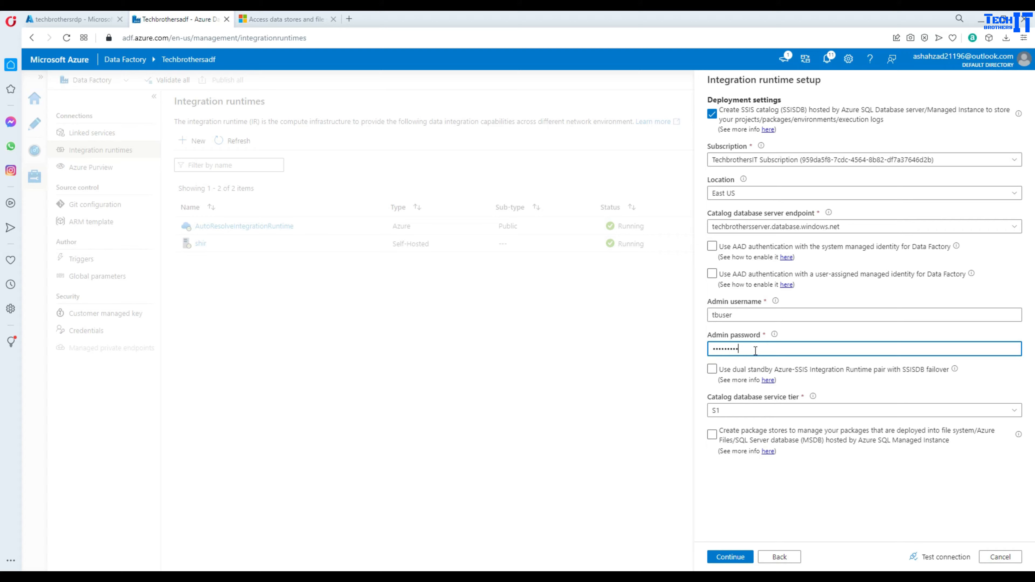
click(939, 556)
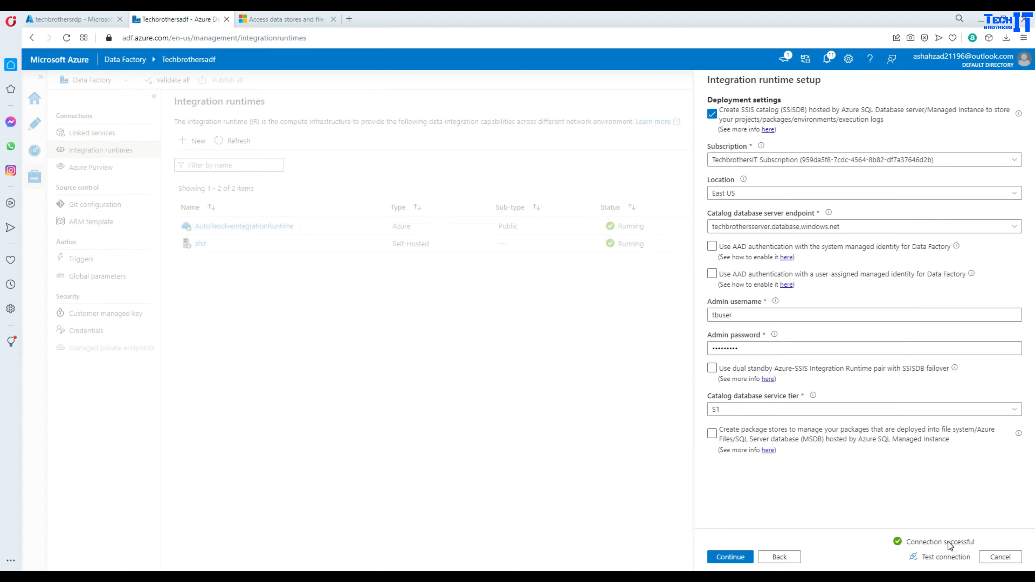
click(730, 556)
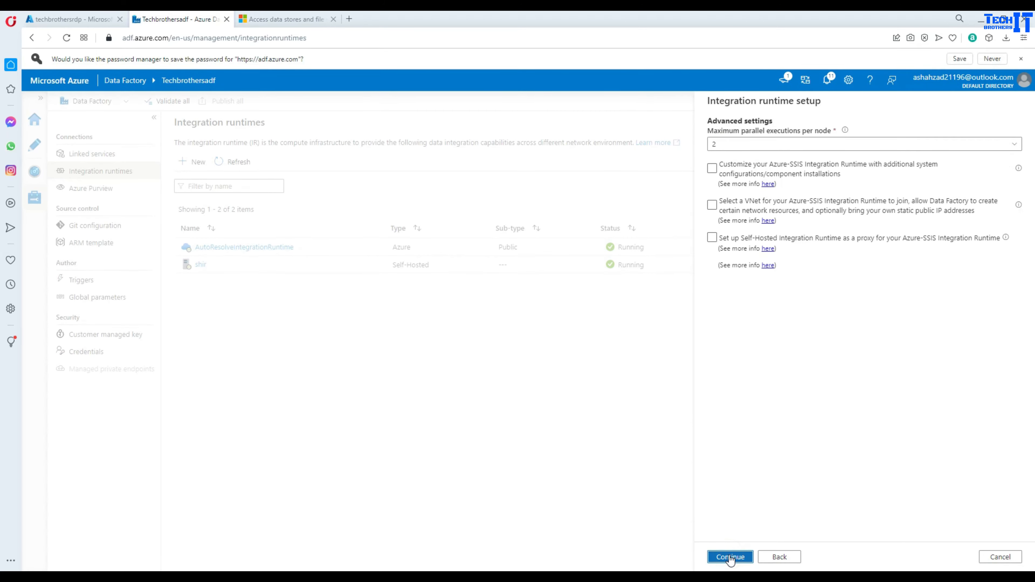
- Enable the option for the runtime to join a virtual network
click(793, 211)
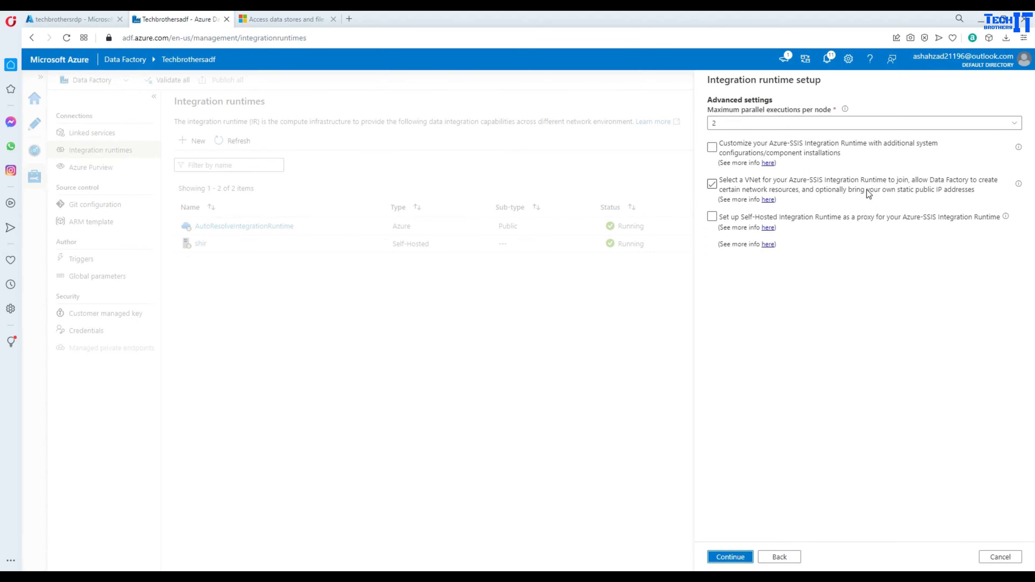
double_click(870, 190)
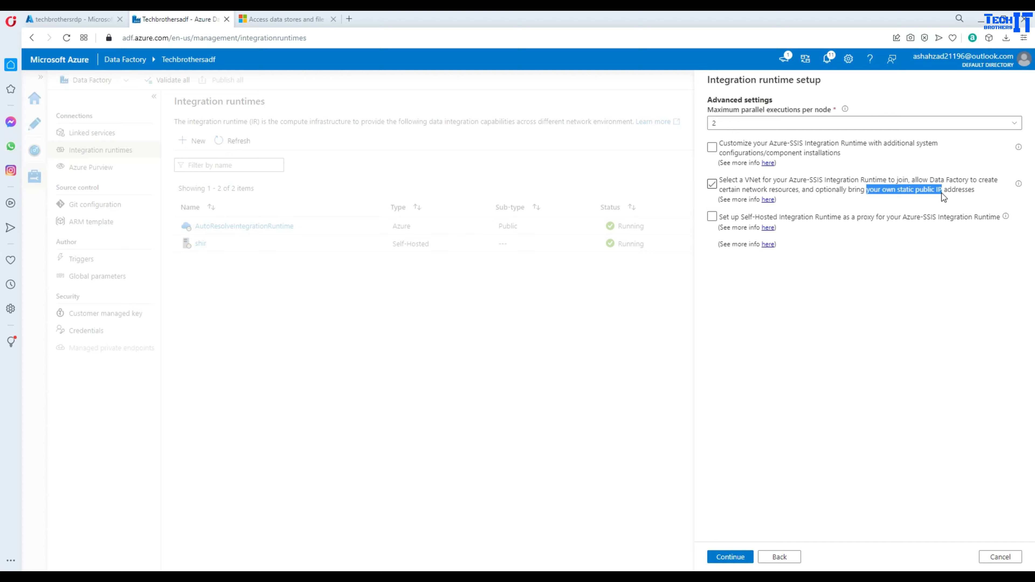
drag(941, 193, 941, 193)
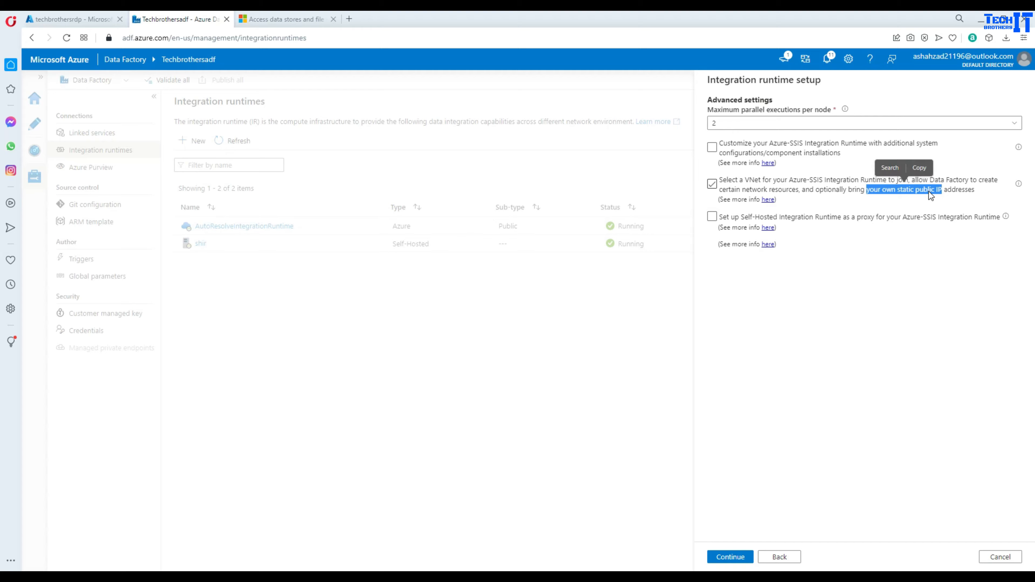
click(929, 190)
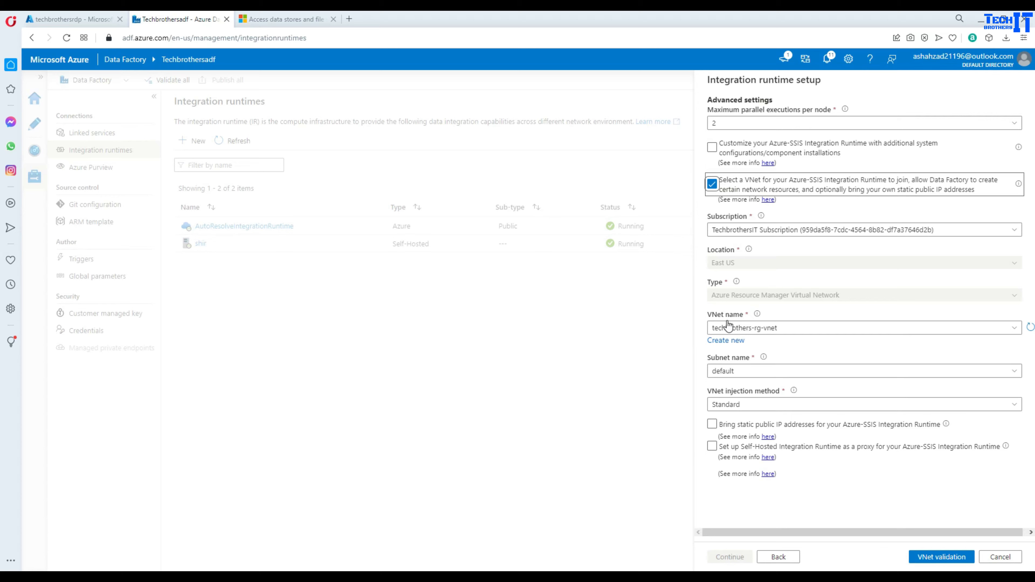
- Choose techbrothers-rg-vnet with the default subnet, validate the VNet, and continue to the summary
click(732, 331)
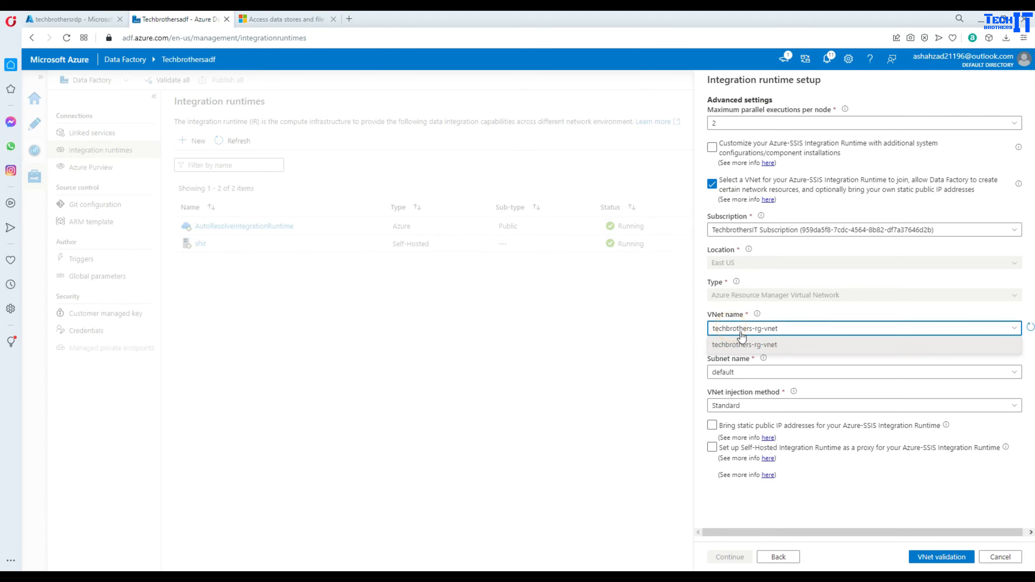
click(762, 347)
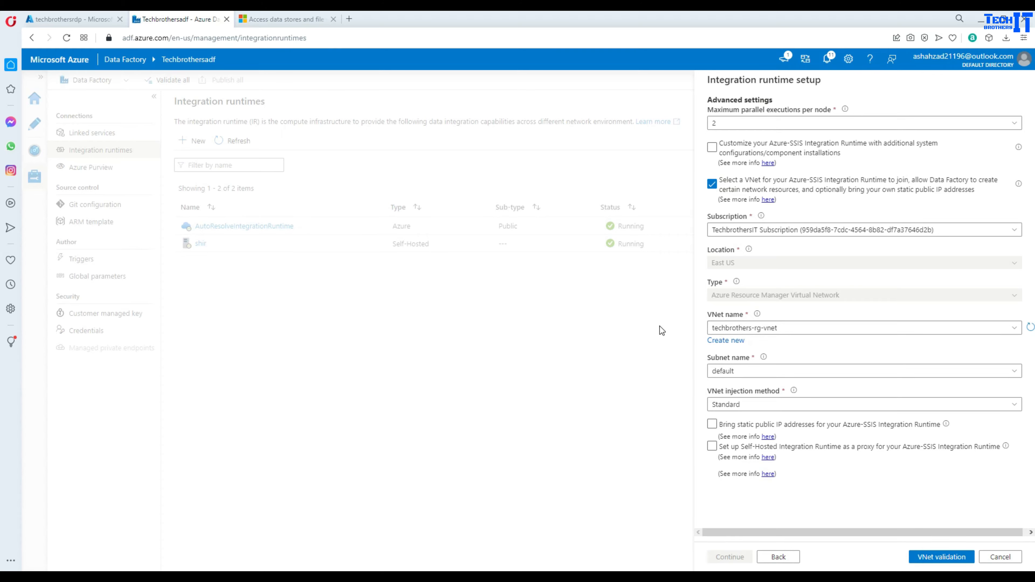
click(742, 373)
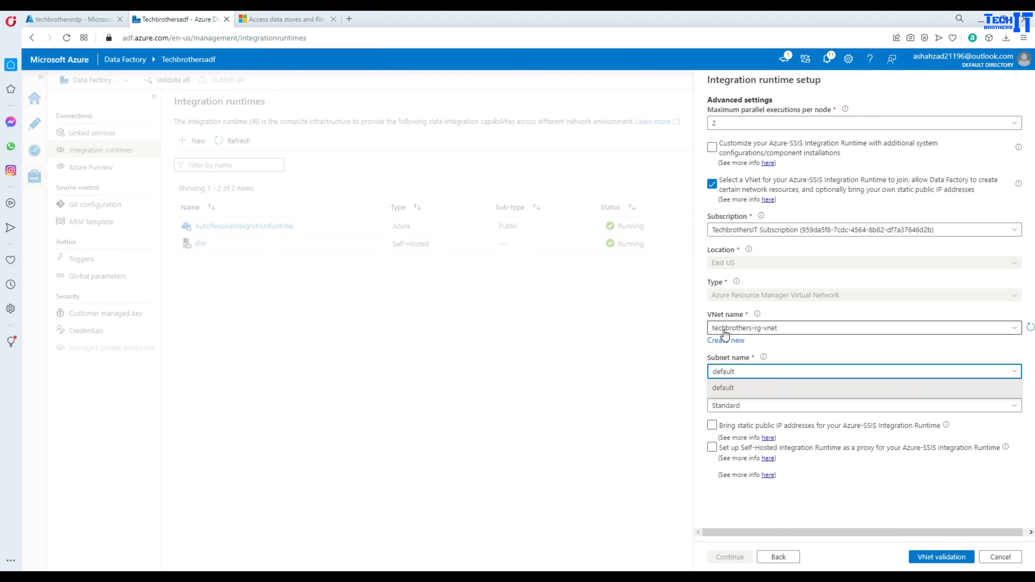
click(700, 356)
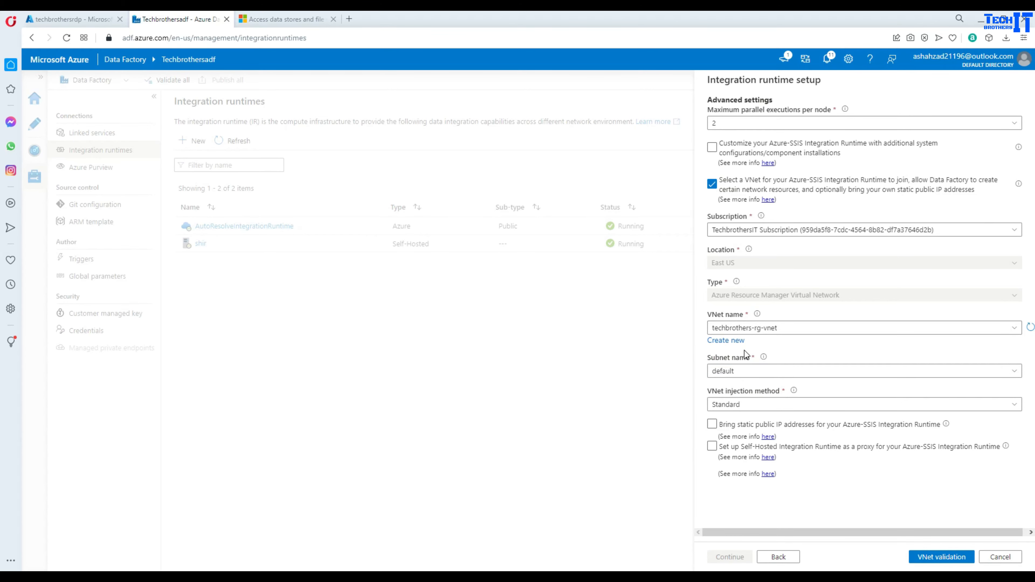
click(933, 558)
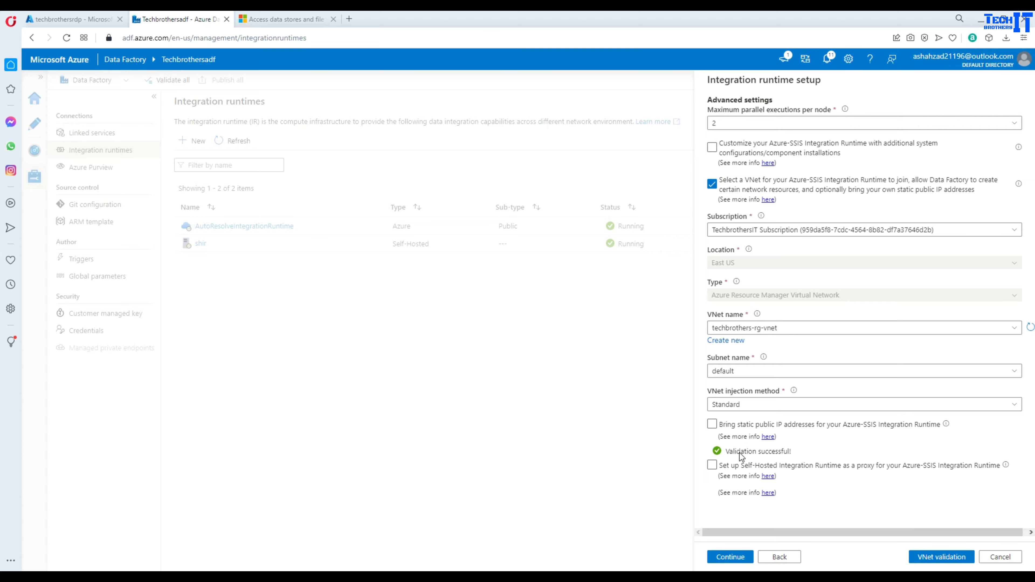
click(730, 556)
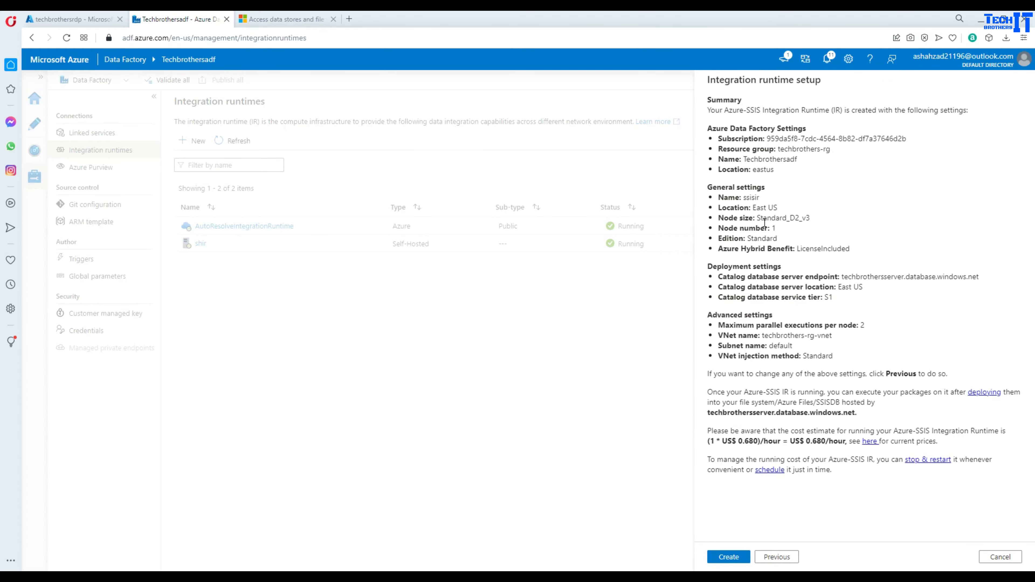
- Create the ssisir runtime from the Summary page
click(732, 556)
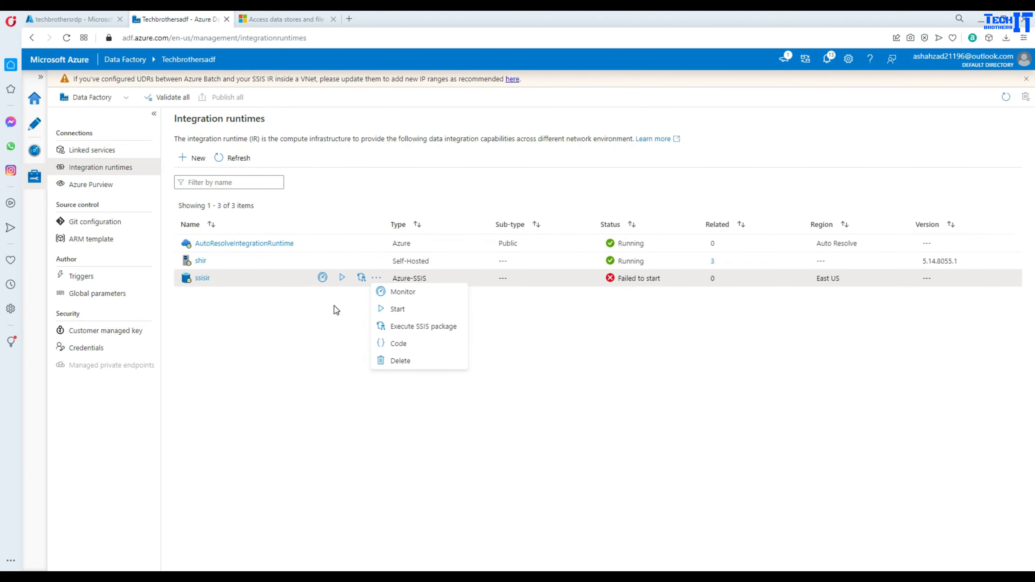
click(334, 306)
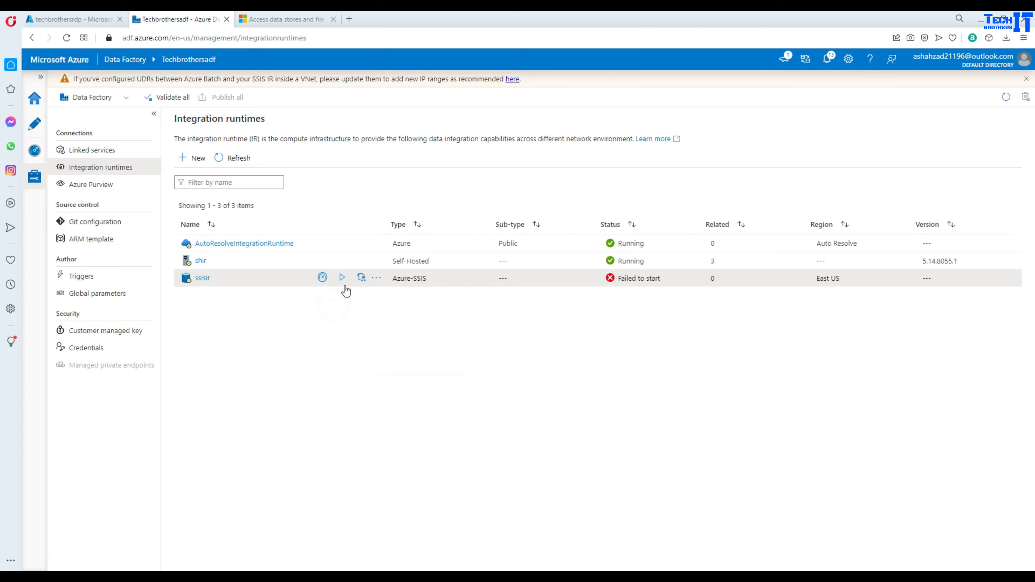
click(322, 278)
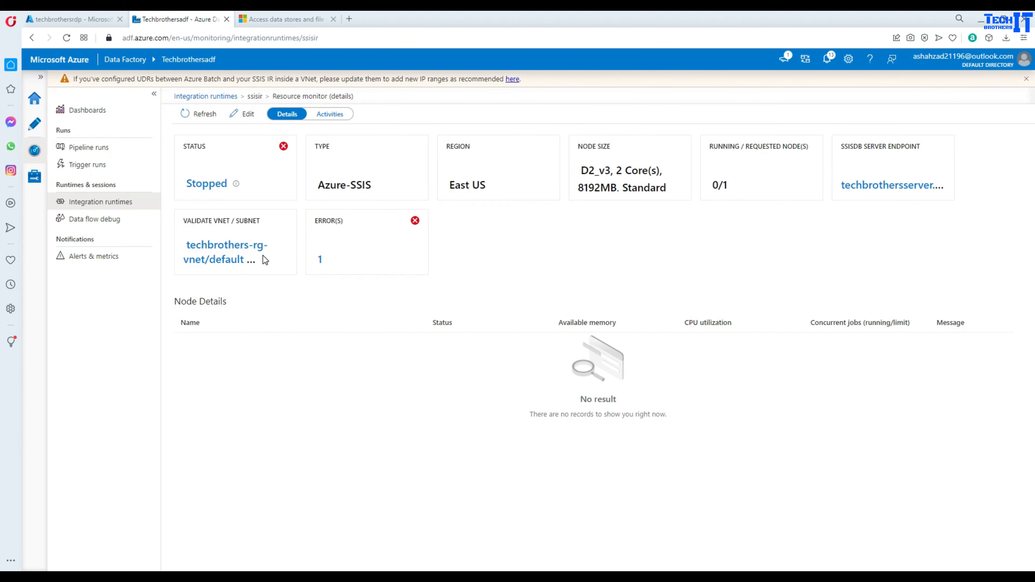
click(321, 259)
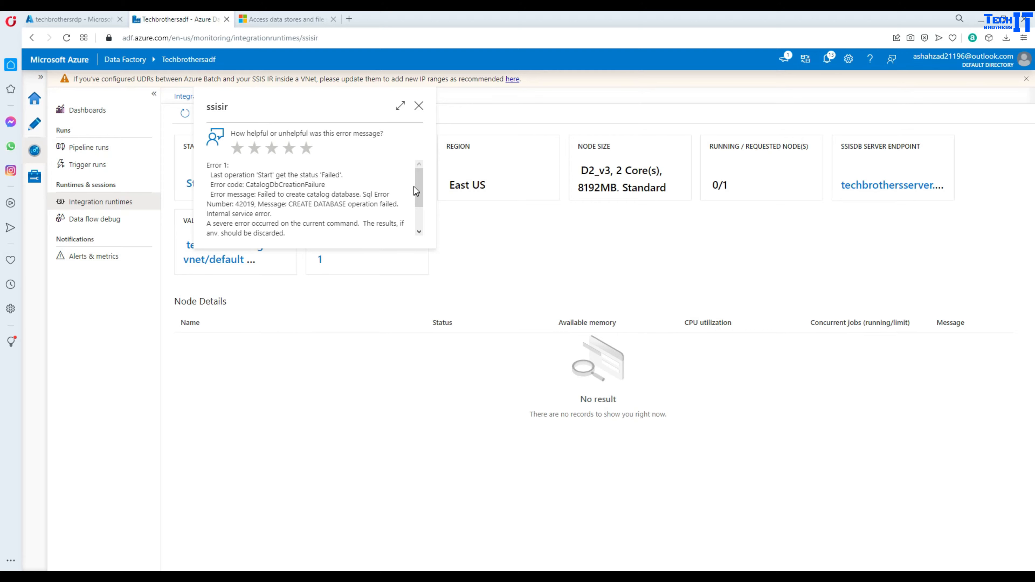
mouse_move(424, 179)
mouse_down()
mouse_move(418, 223)
mouse_move(414, 178)
mouse_up()
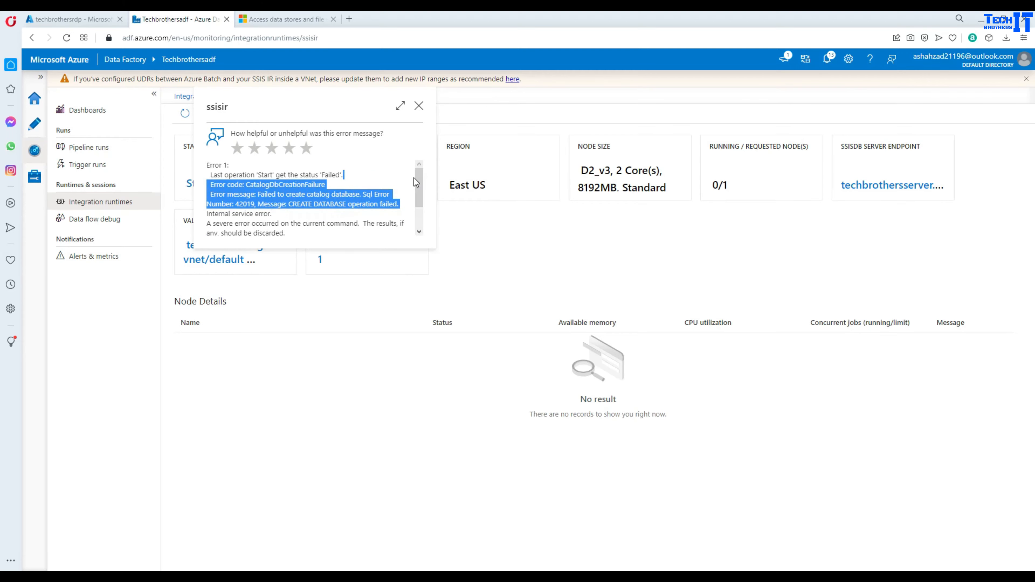
click(419, 105)
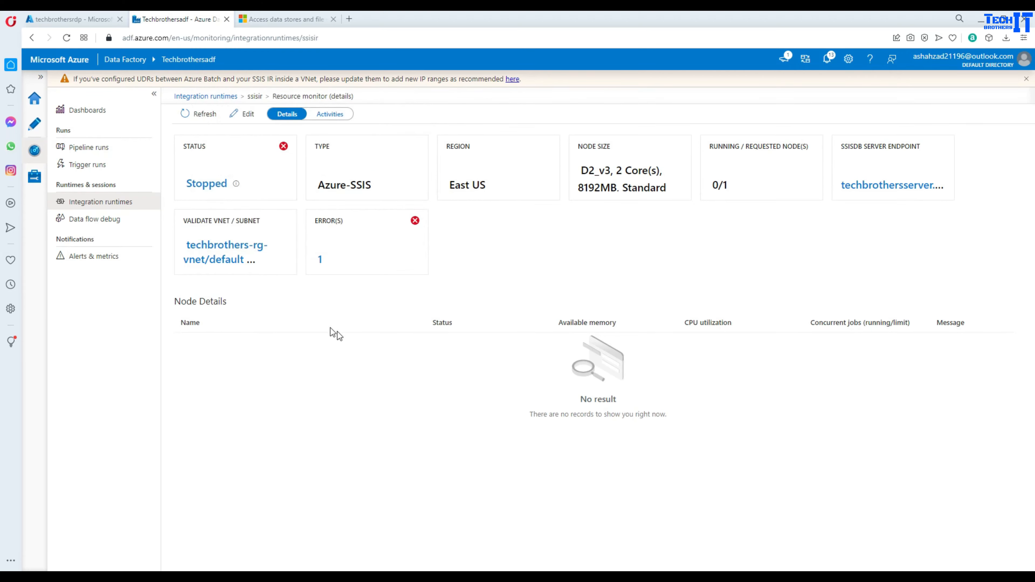
click(205, 123)
click(95, 203)
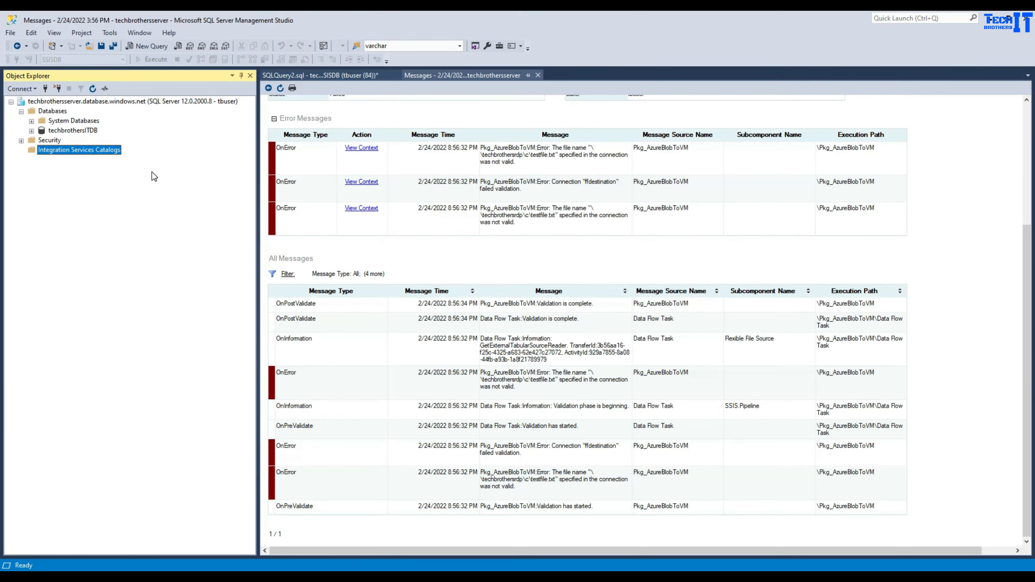
click(57, 112)
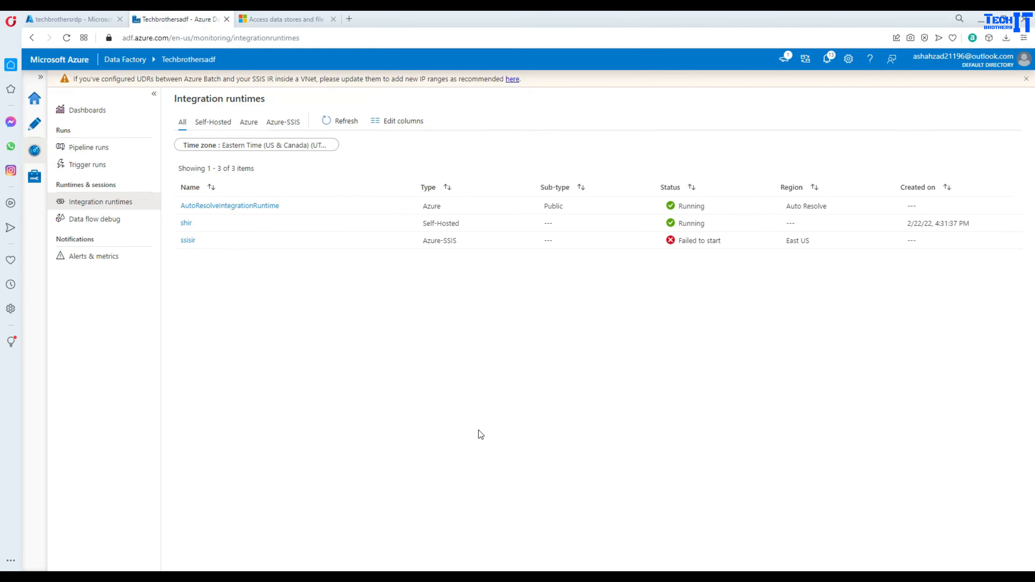
click(358, 307)
mouse_move(379, 244)
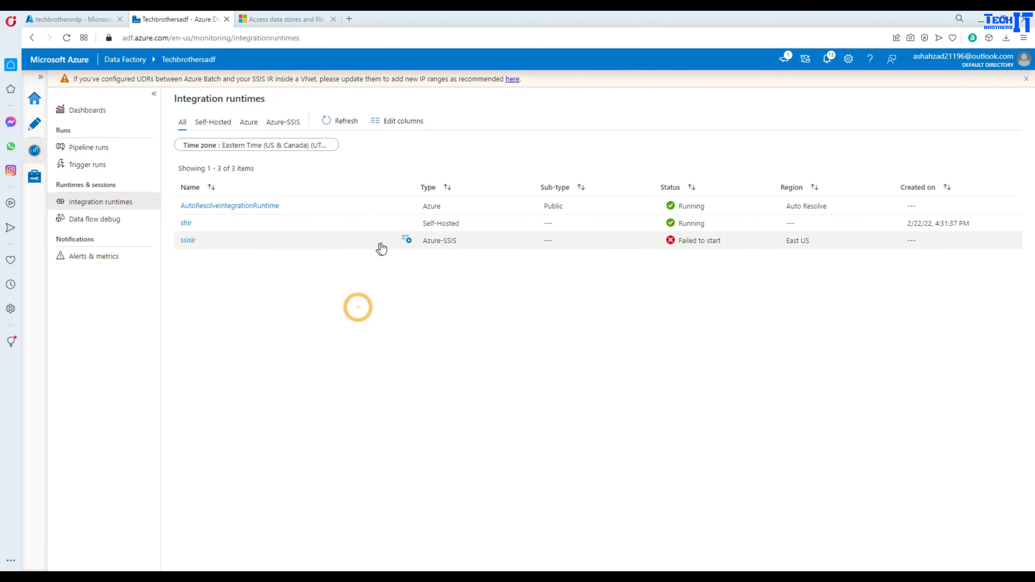
click(406, 241)
click(35, 182)
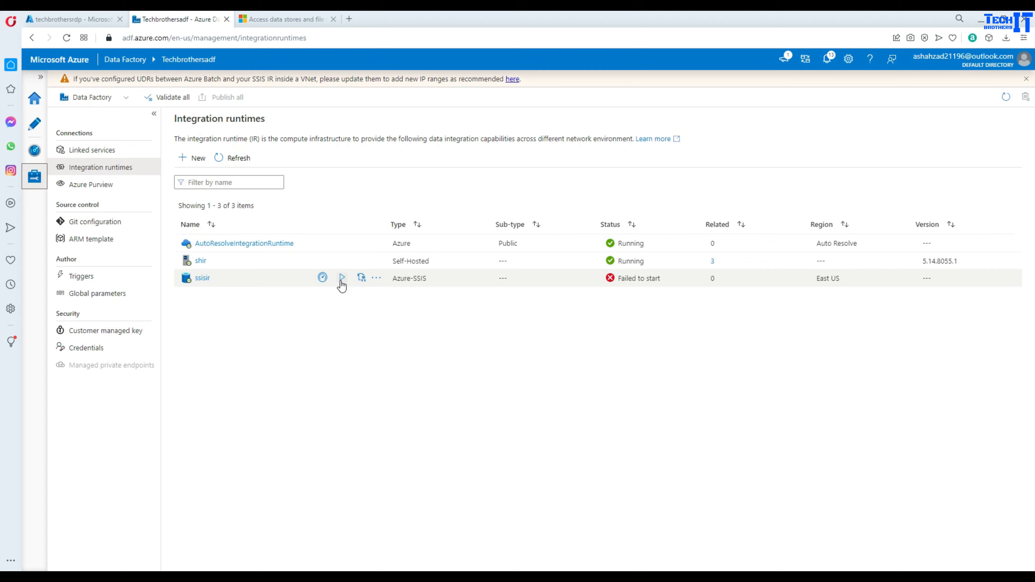
- Start ssisir, review the start-failure error 42019 in notifications, then close the error details and notifications
click(341, 278)
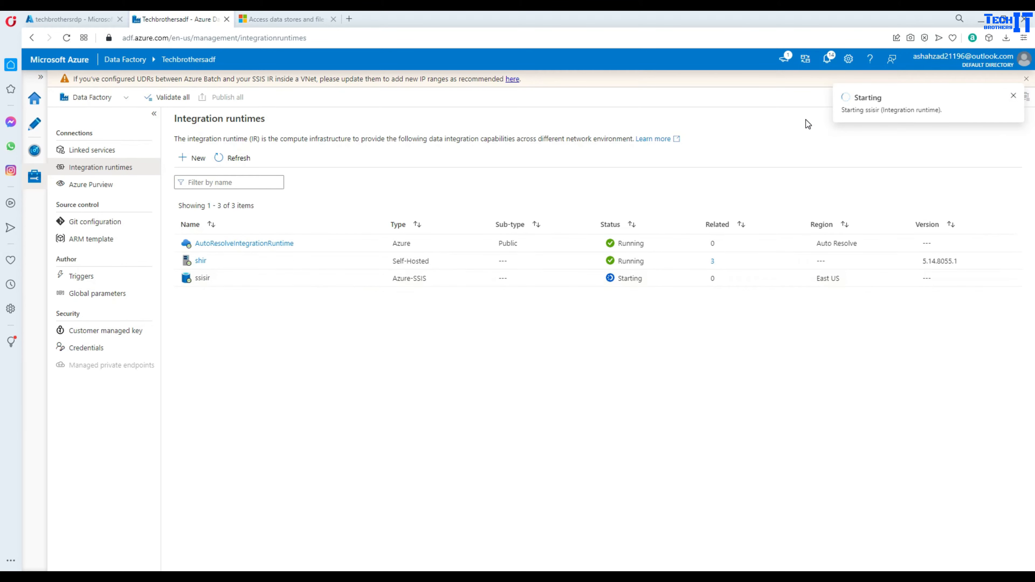
click(830, 64)
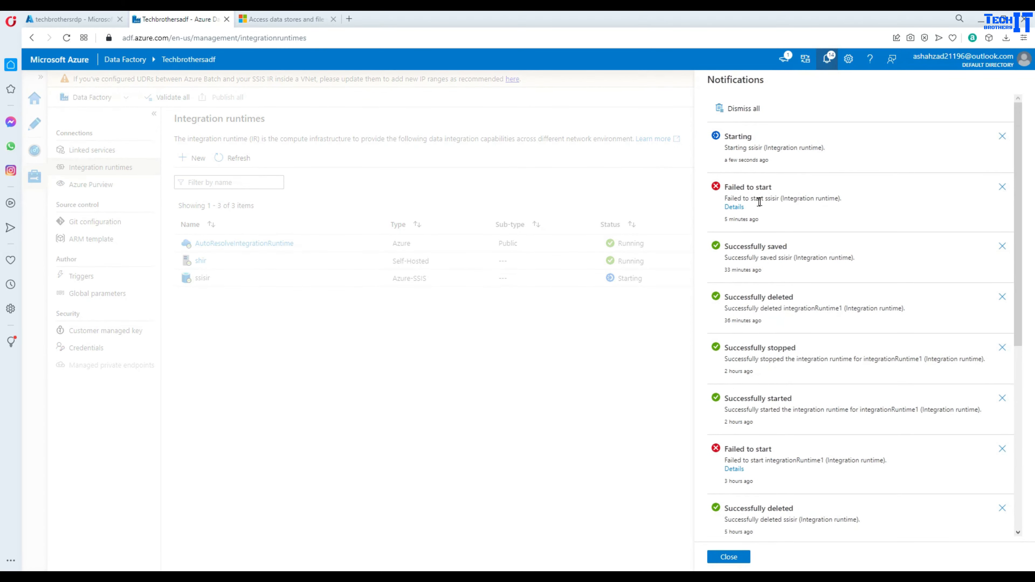
click(734, 208)
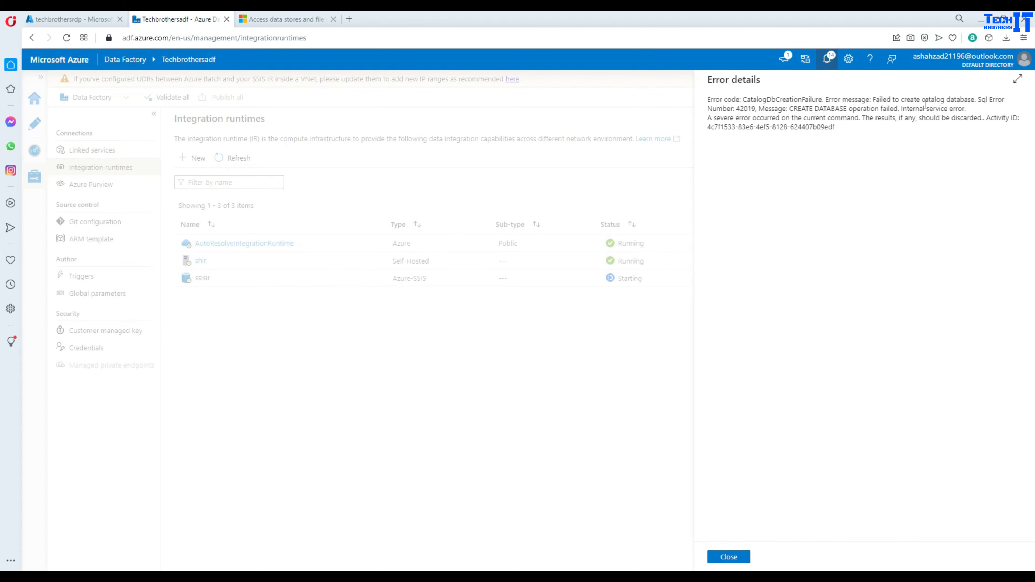
double_click(752, 109)
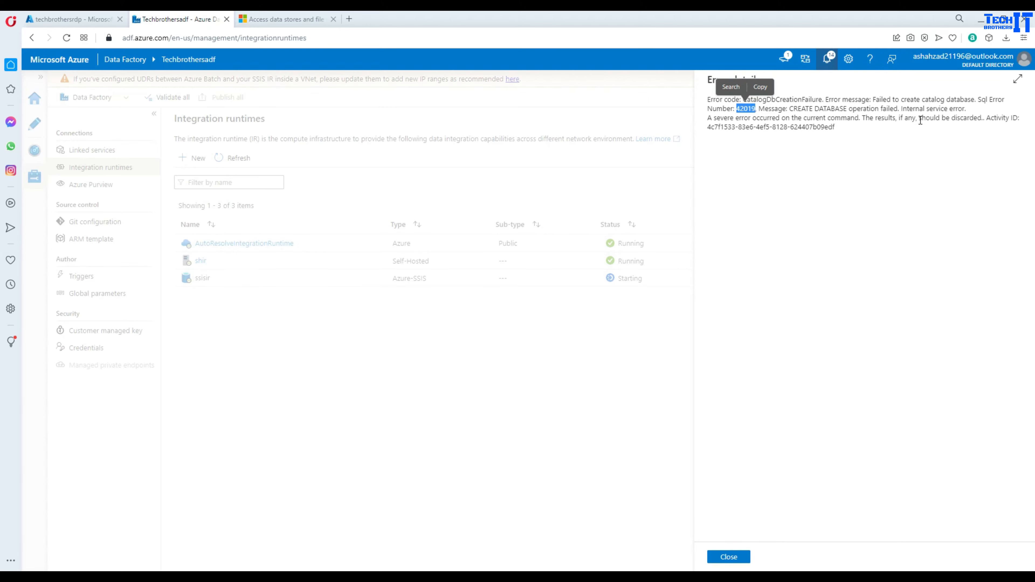
click(736, 559)
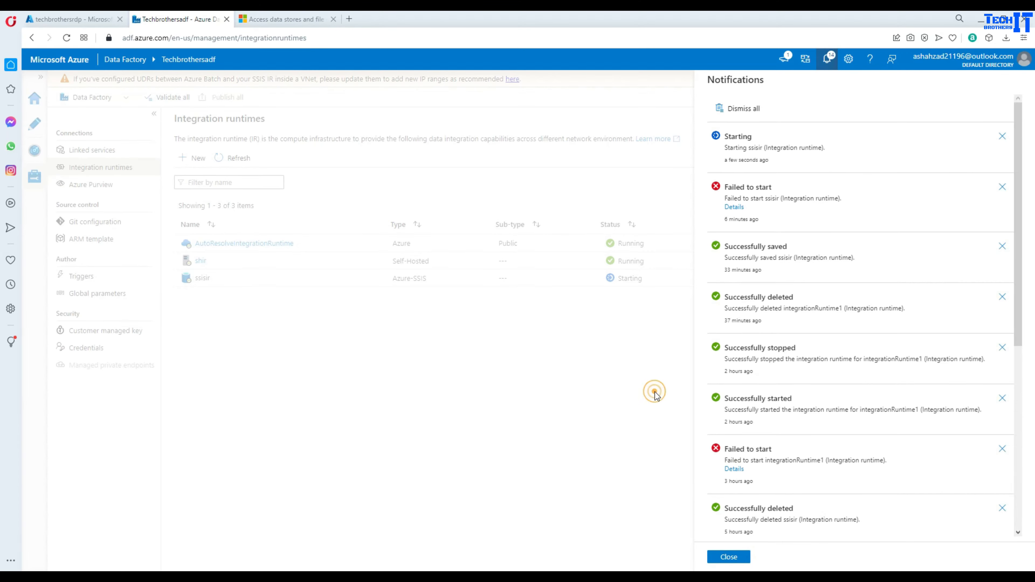
click(729, 557)
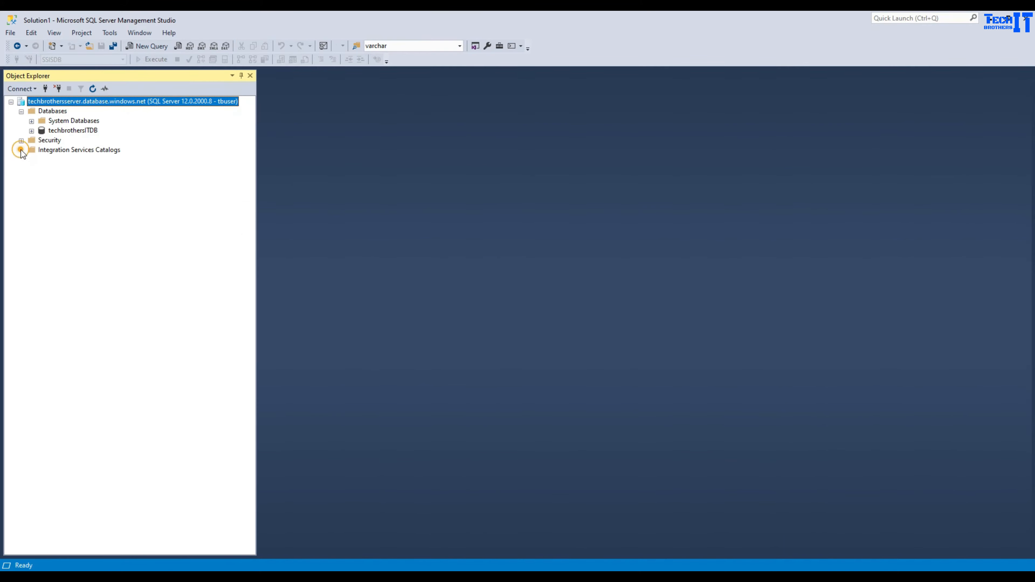
- Confirm ssisir is running, then refresh SSMS and dismiss the Integration Services Catalogs error
click(78, 150)
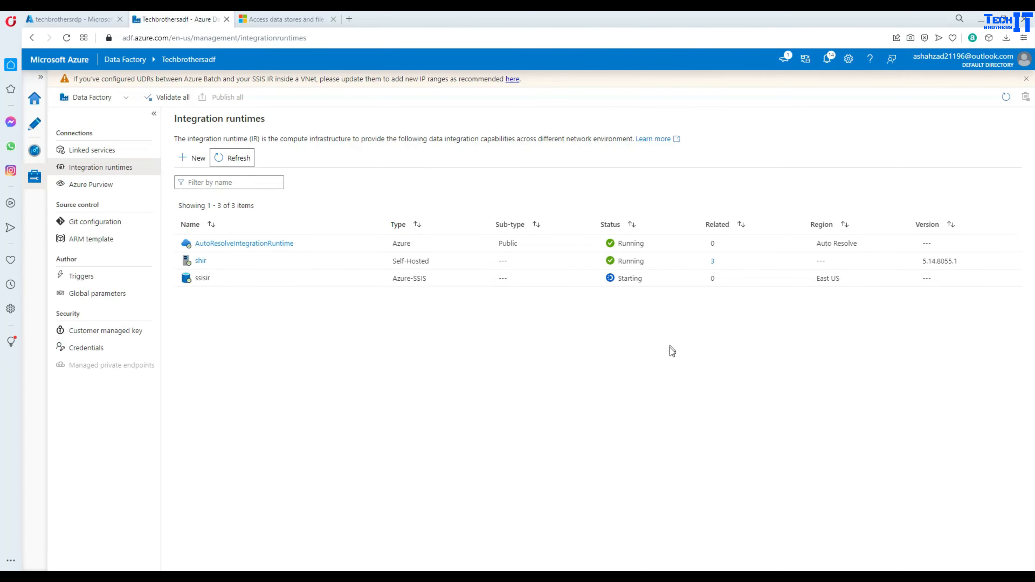
click(670, 349)
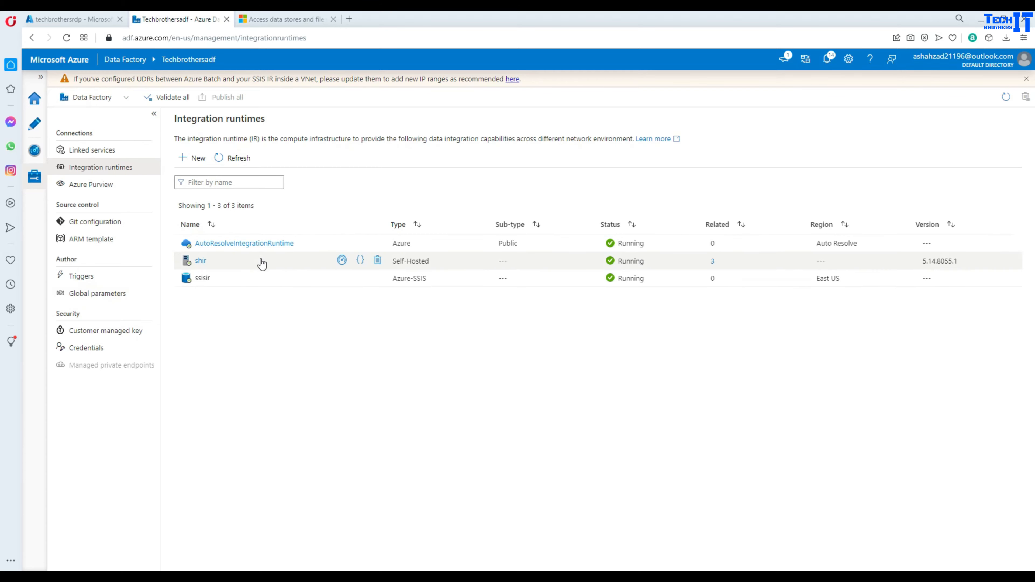
key(alt+Tab)
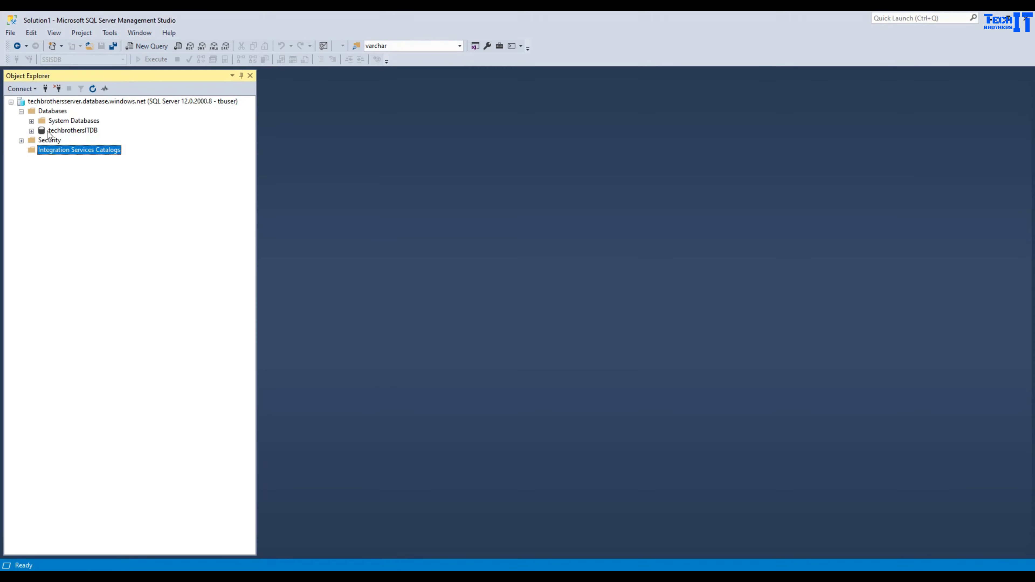
click(91, 93)
click(21, 150)
click(637, 330)
- Disconnect and reconnect to the Database Engine using the SQL Server Authentication login
click(57, 88)
click(29, 88)
click(29, 99)
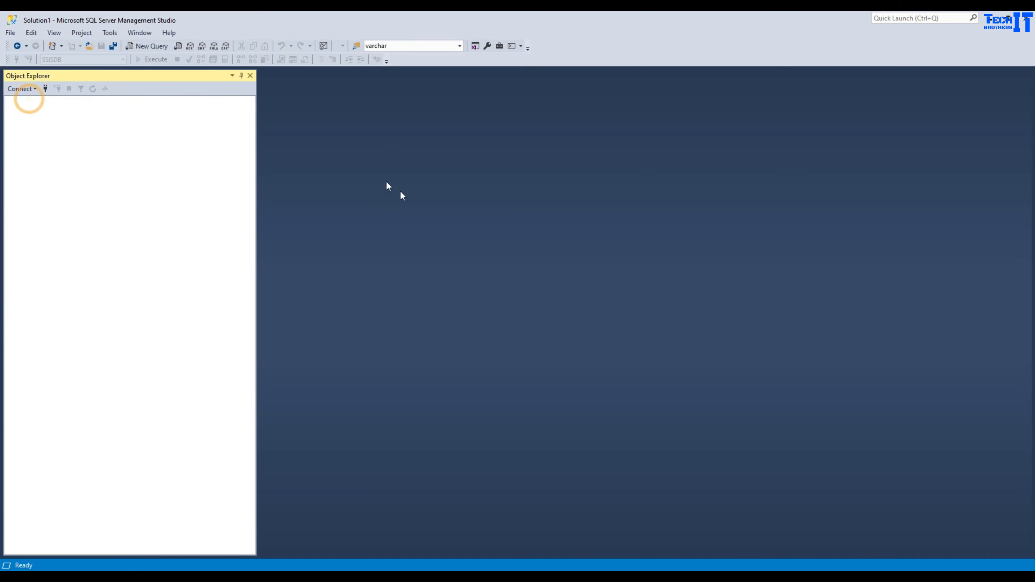
double_click(521, 255)
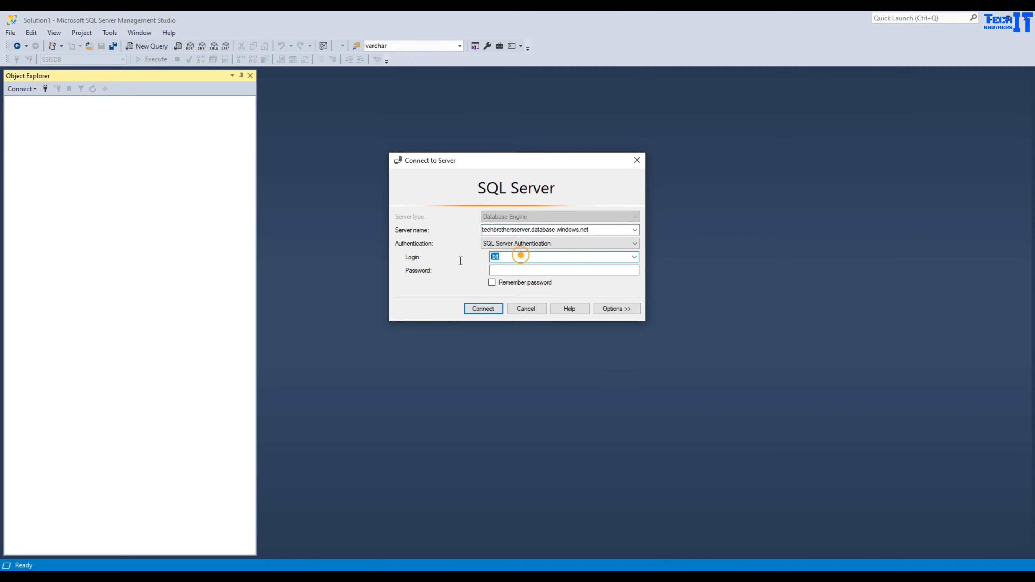
key(BackSpace)
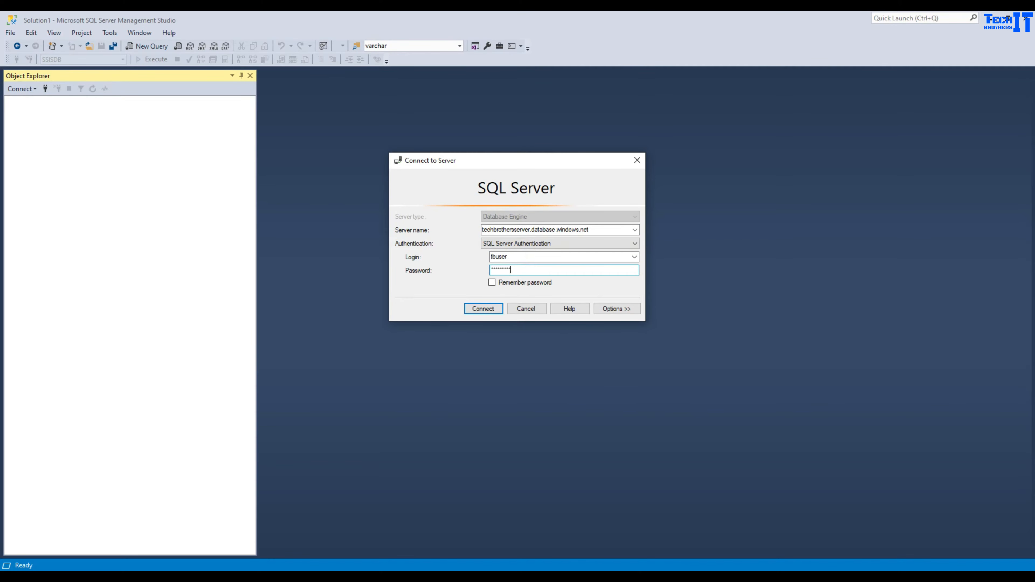
key(Return)
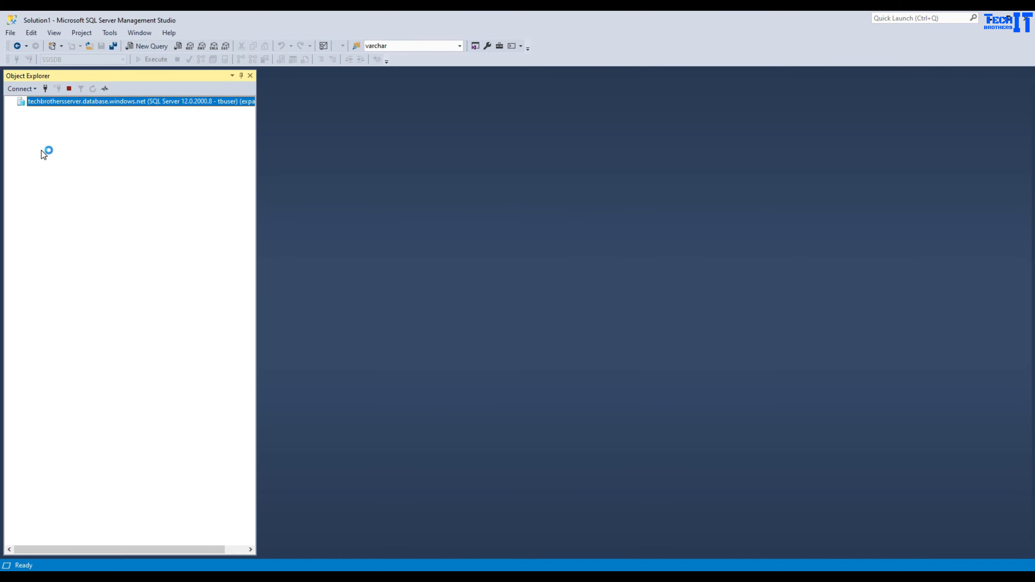
- Expand Databases and Integration Services Catalogs to reveal the new SSISDB database and catalog
click(23, 113)
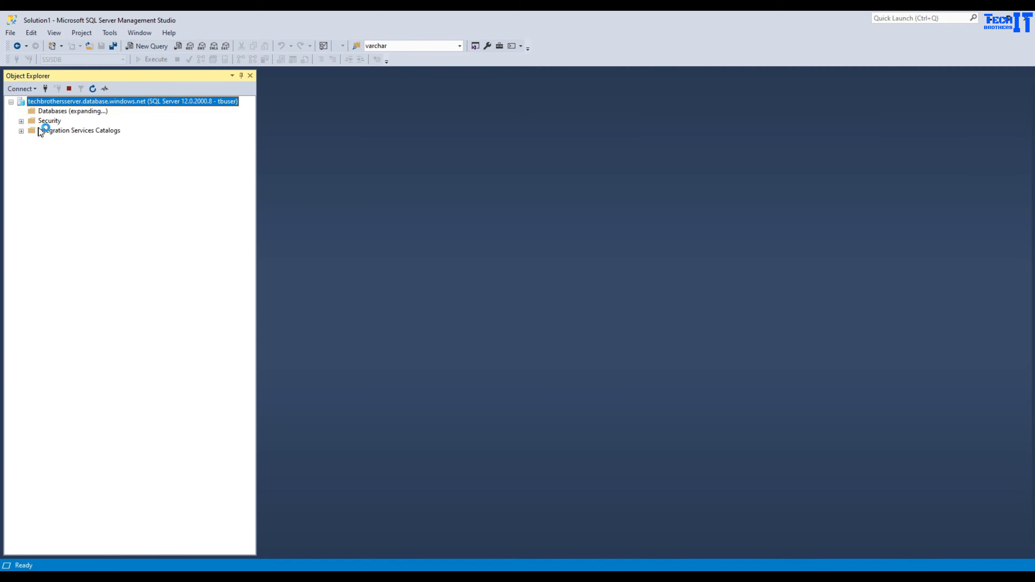
click(55, 131)
click(21, 159)
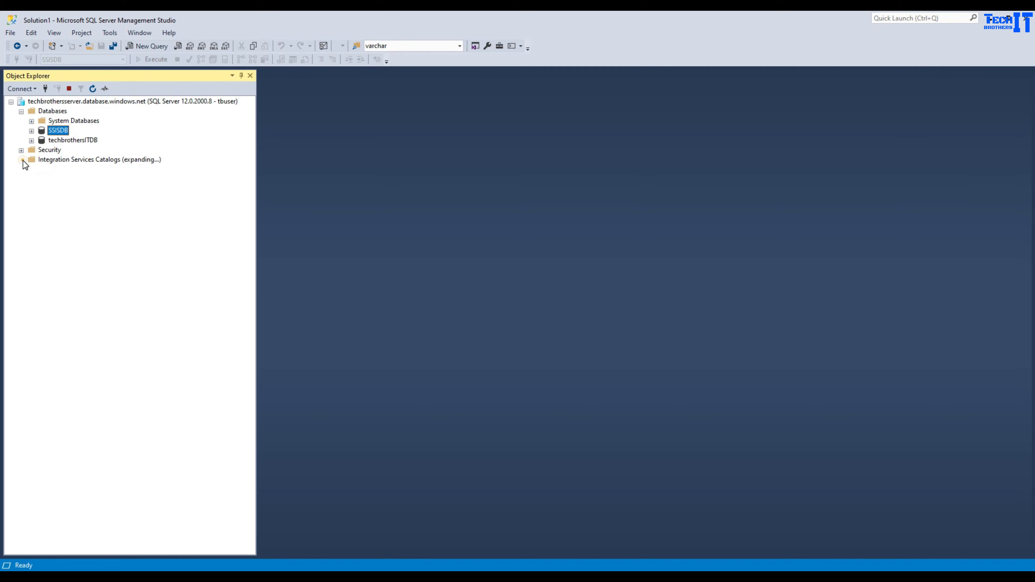
click(55, 169)
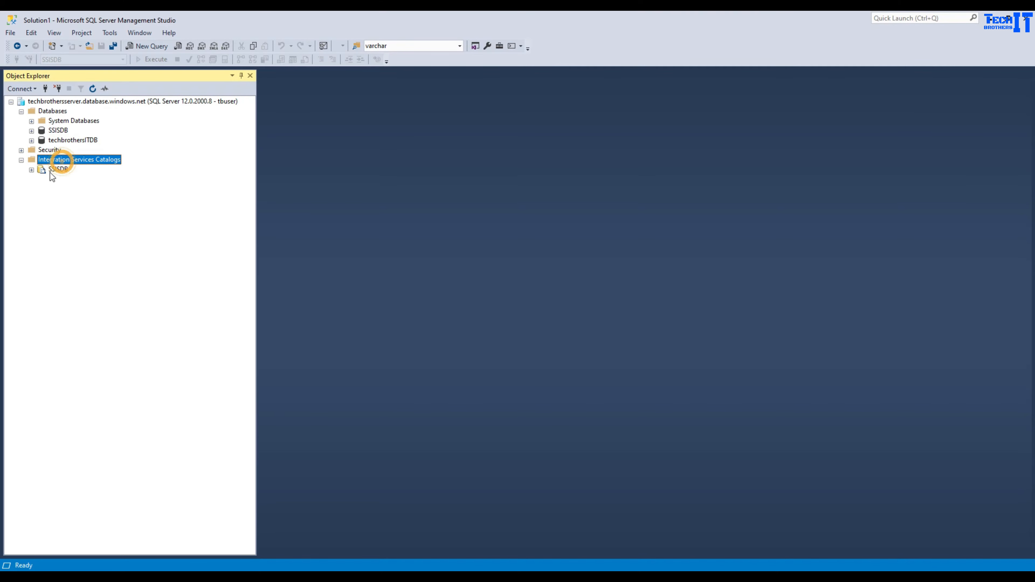
click(31, 170)
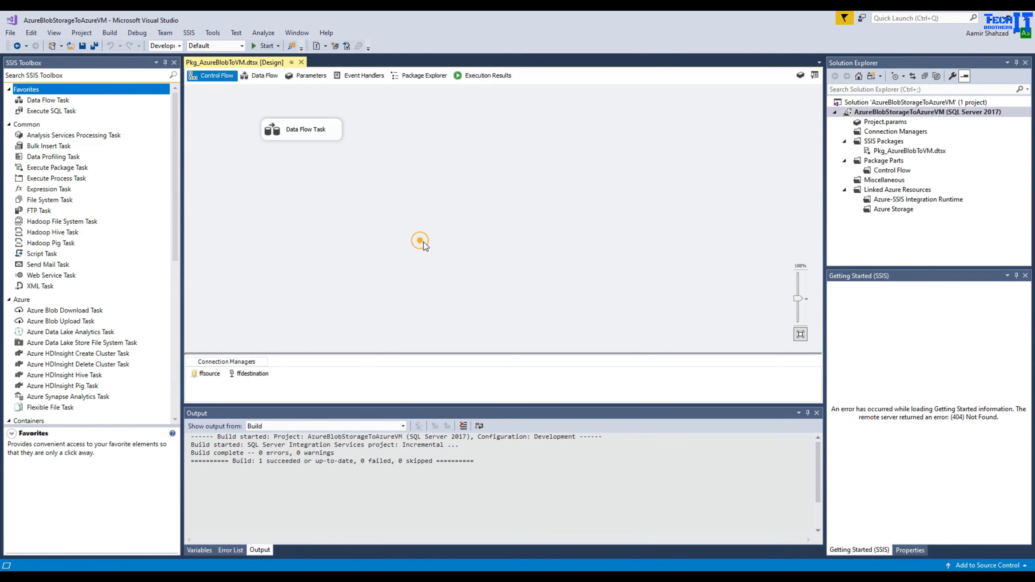
- Keep SSIS in SQL Server as the target and connect to the server using SQL Server Authentication
click(621, 459)
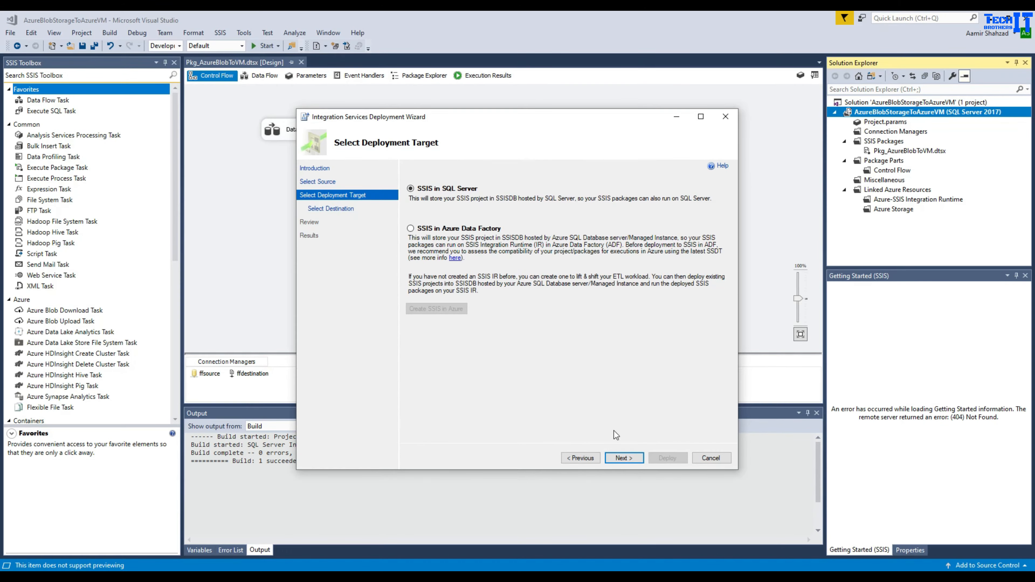
click(624, 457)
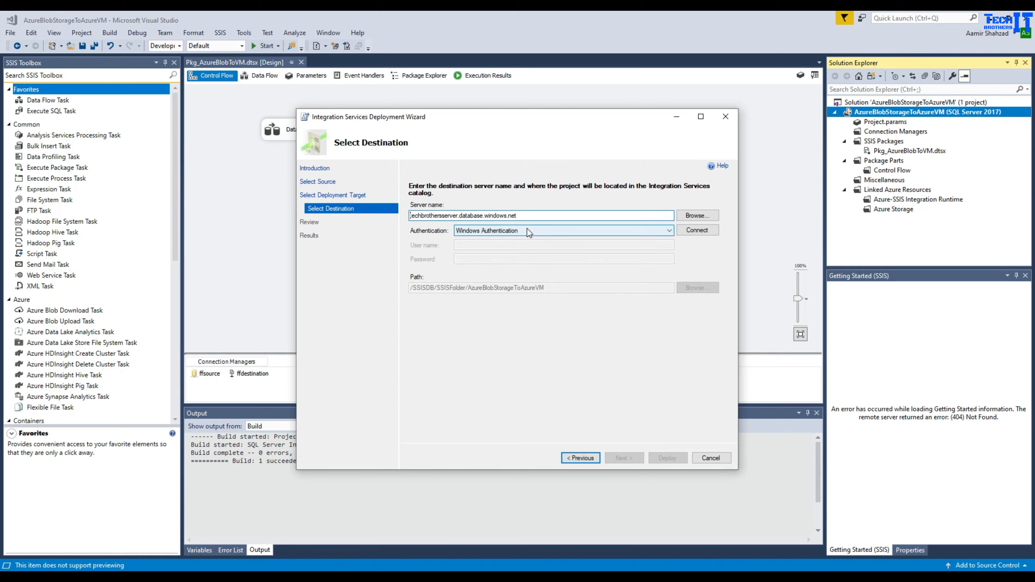
click(527, 228)
click(511, 248)
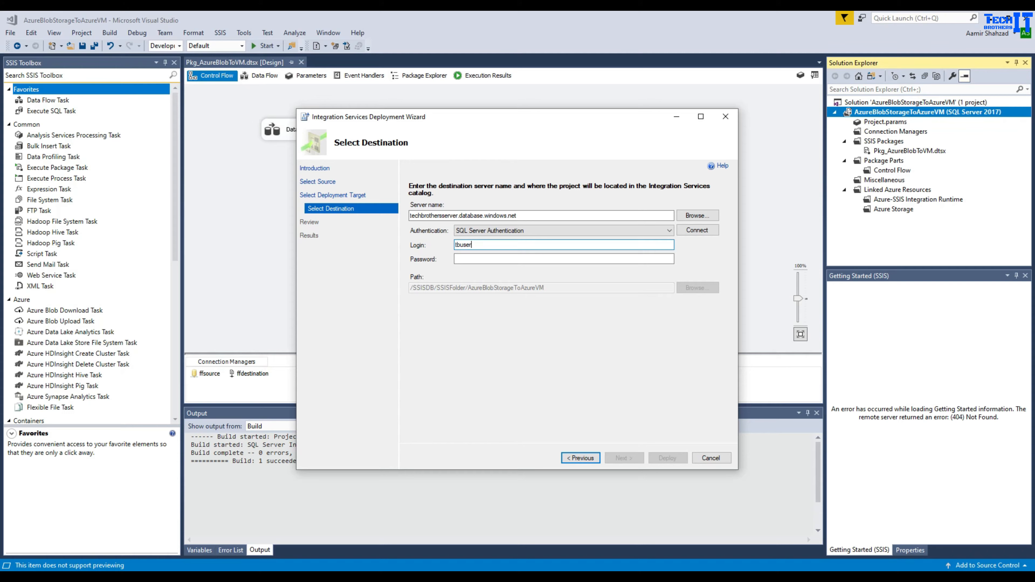
click(499, 258)
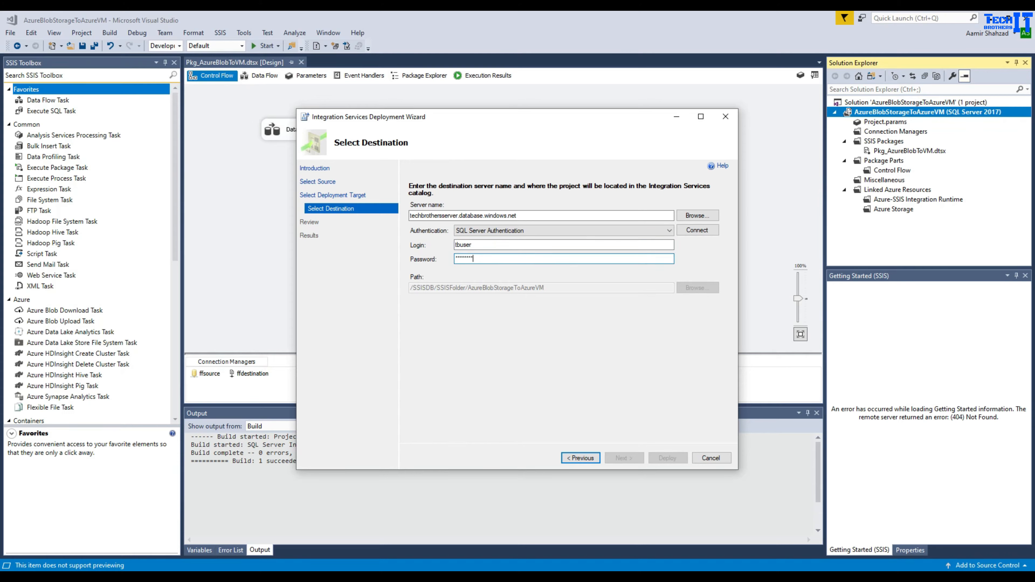
click(694, 231)
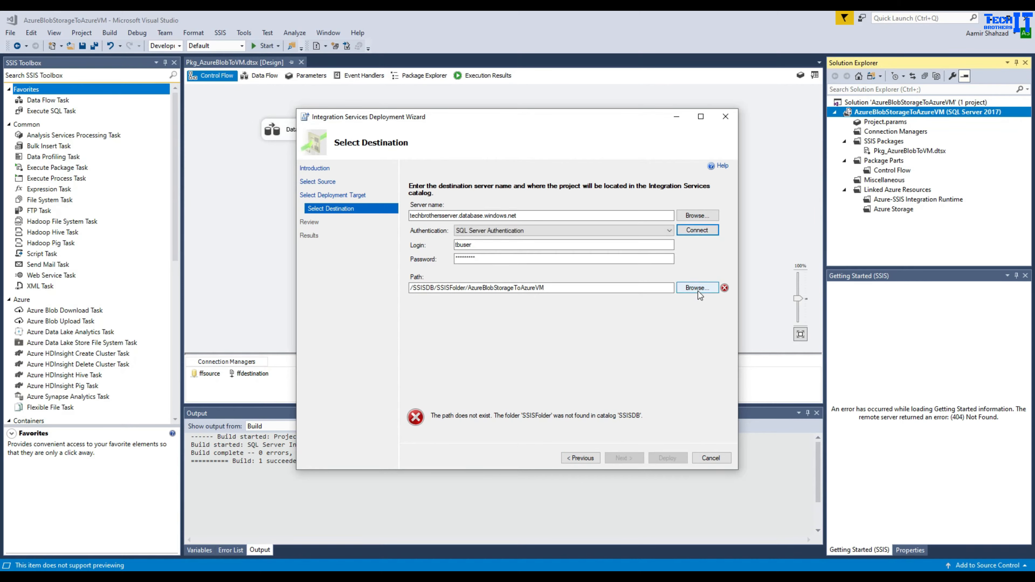
- Create a new SSISPackages folder in SSISDB as the deployment path and deploy the project
click(687, 288)
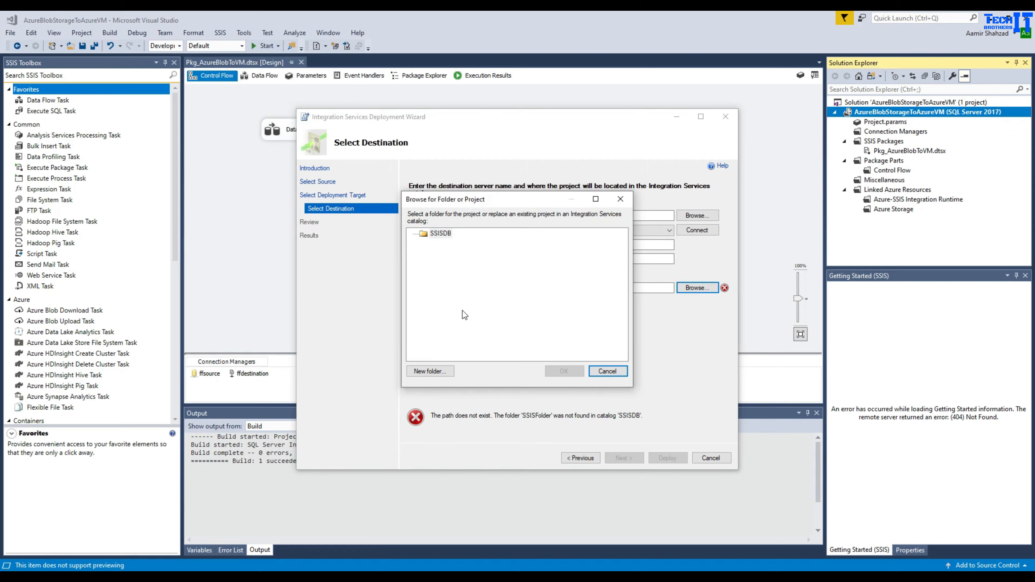
click(429, 370)
text(SSISPackages)
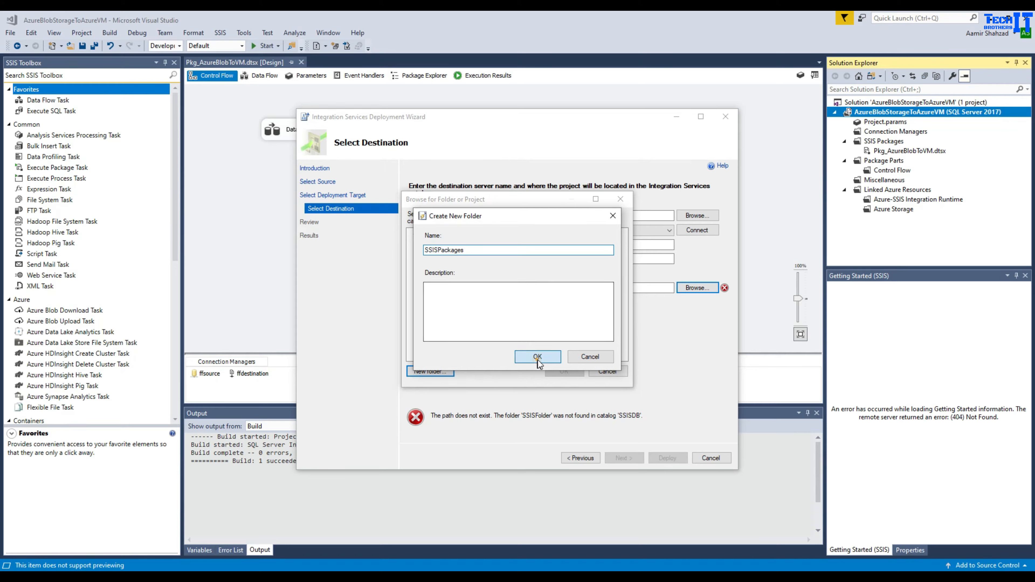
click(528, 358)
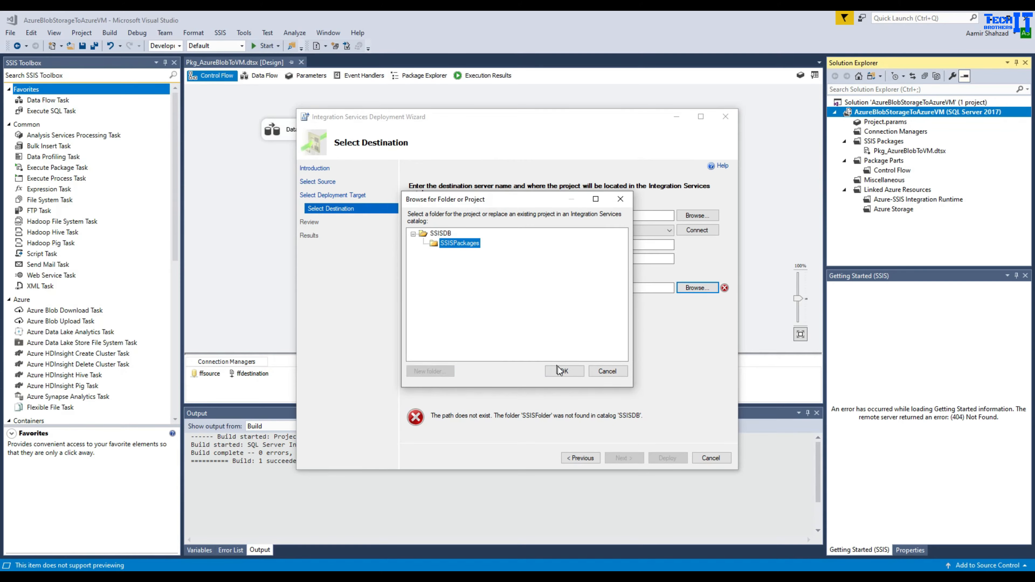
click(560, 370)
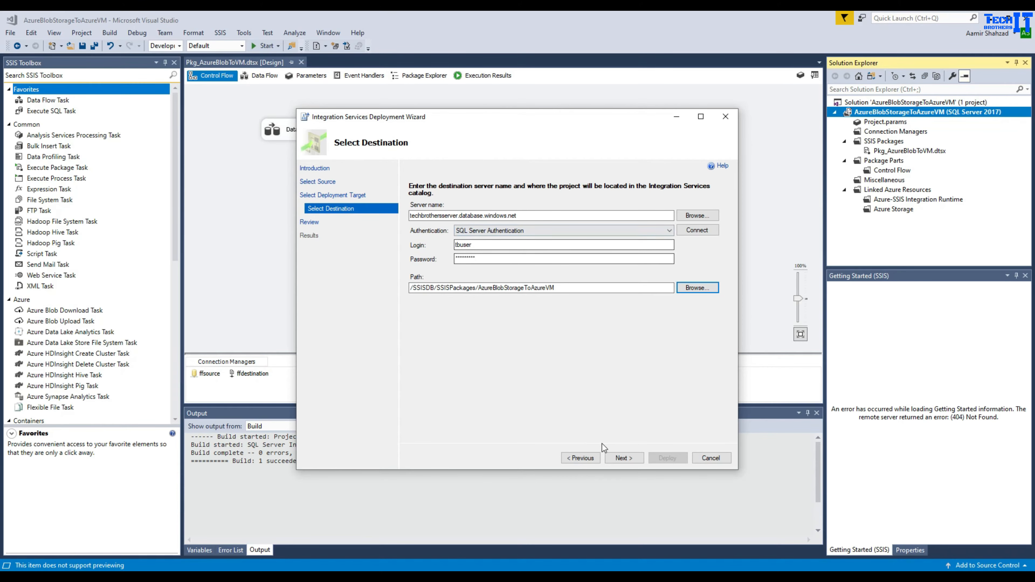
click(623, 458)
click(659, 456)
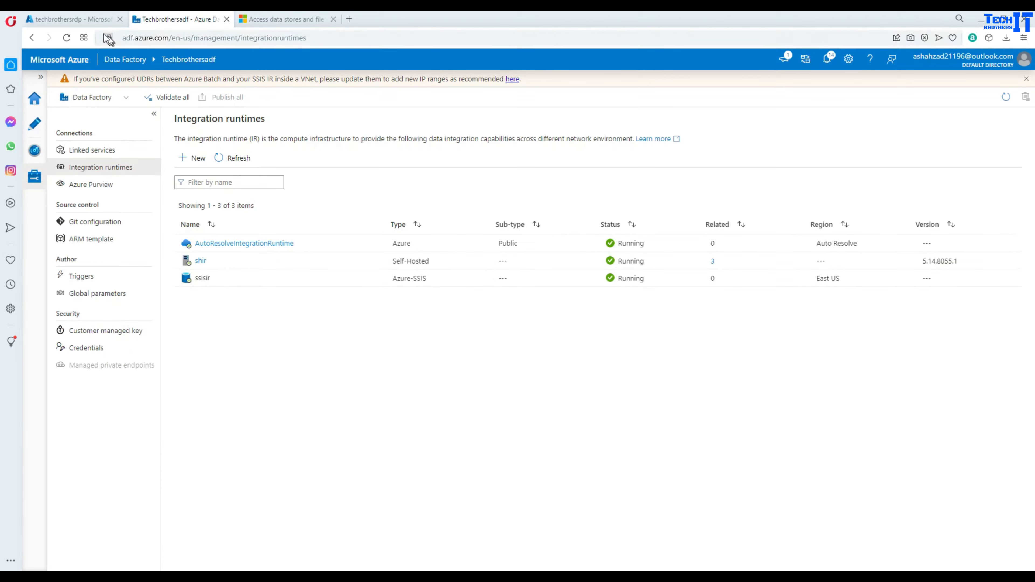
click(81, 20)
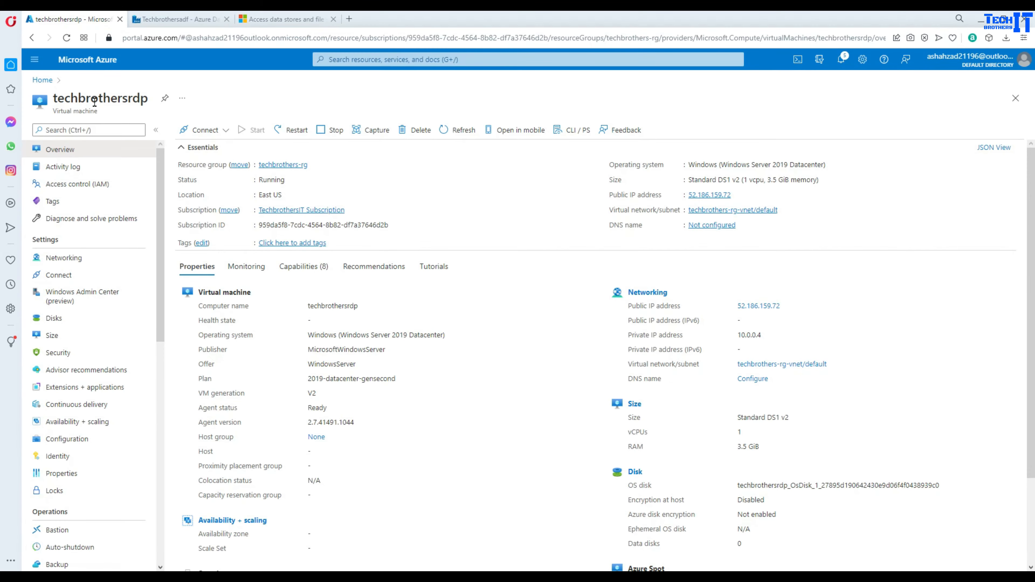
- Copy key1 from techbrothersstorage's access keys, then bring back the Visual Studio deployment results
click(42, 82)
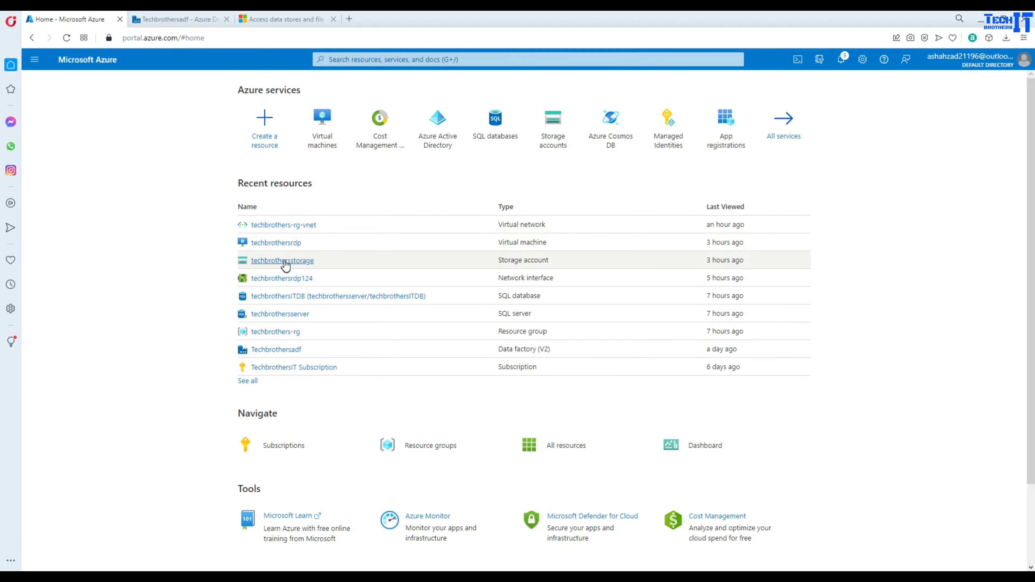
click(277, 261)
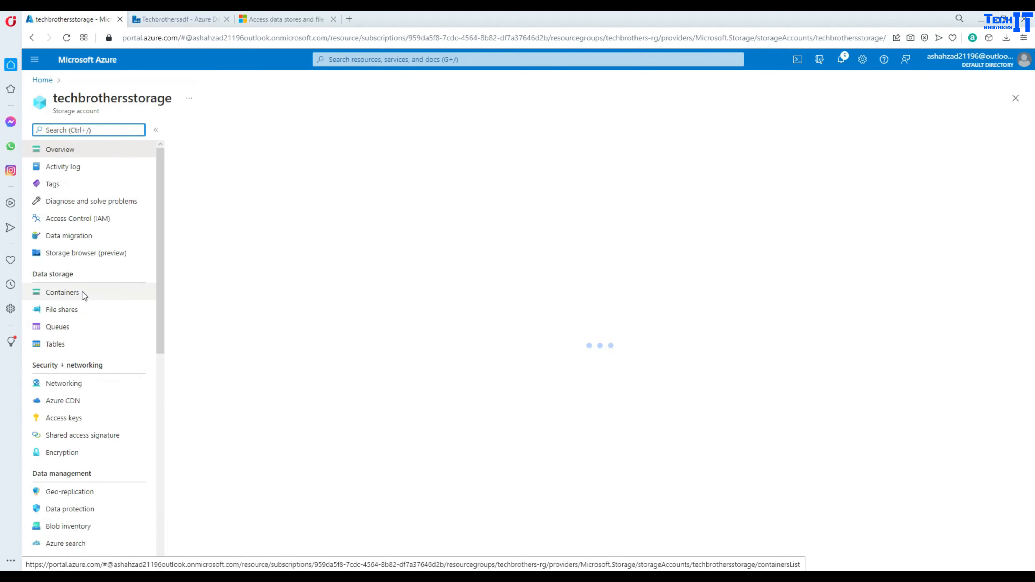
click(54, 438)
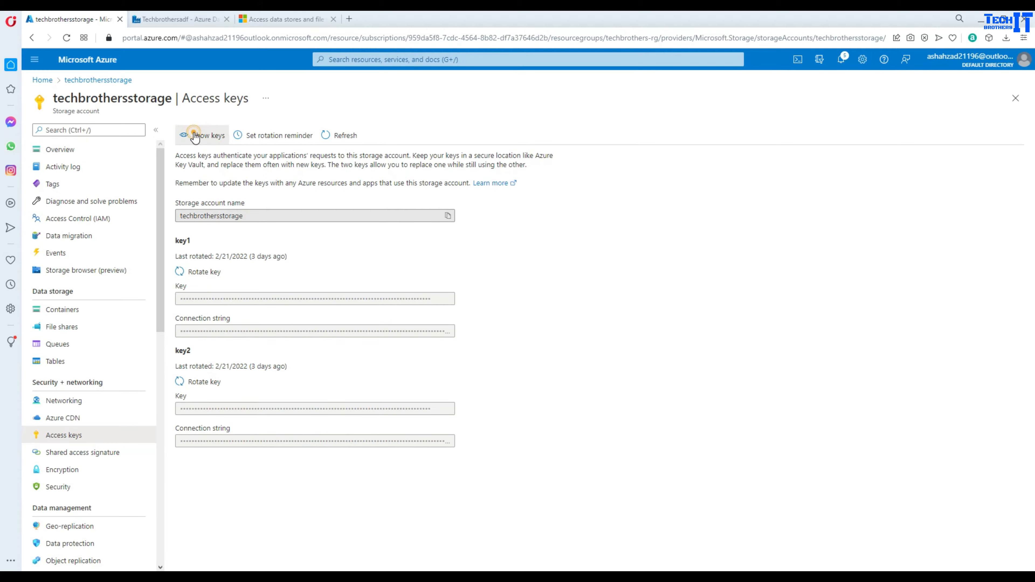
click(196, 134)
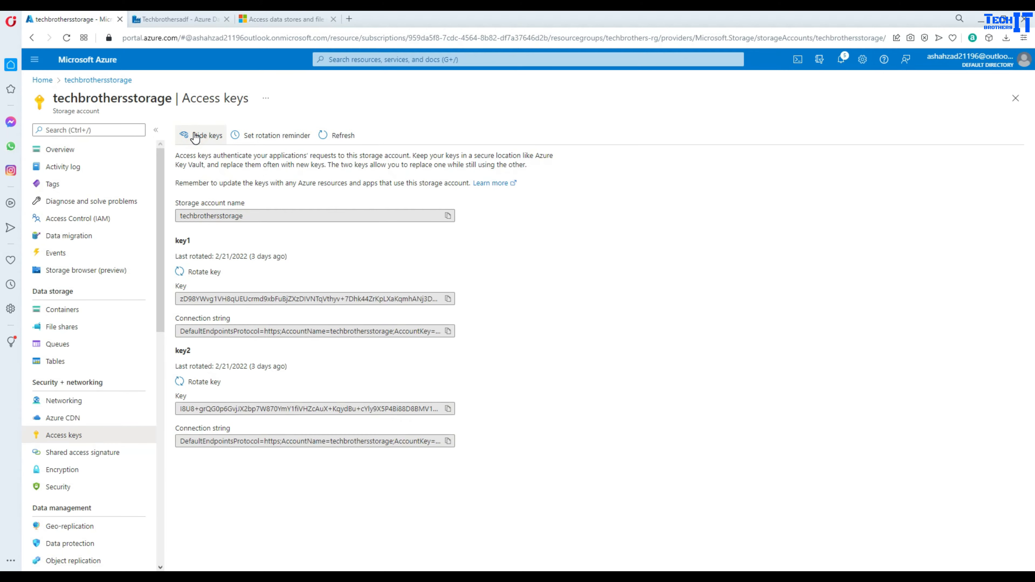
click(450, 301)
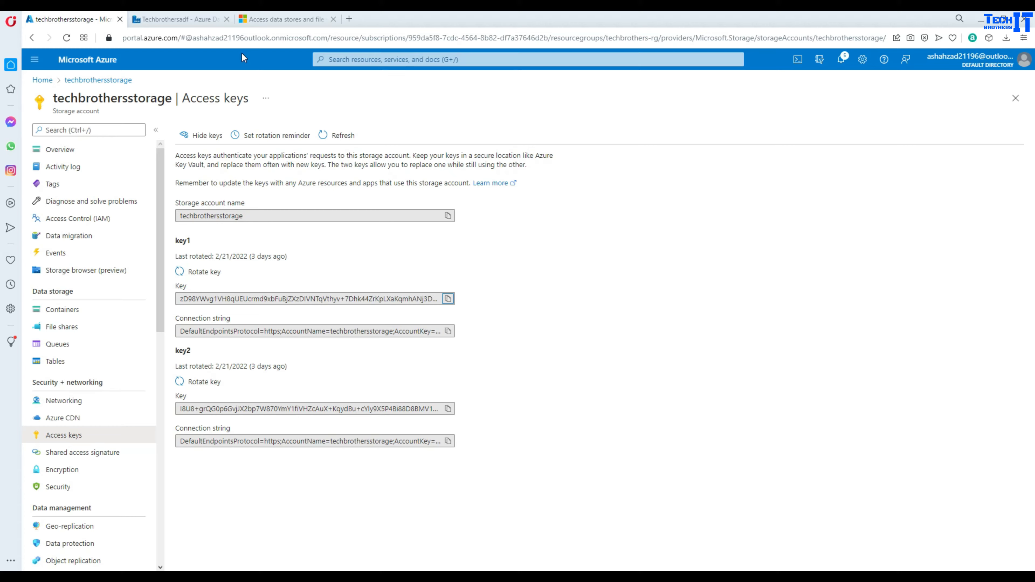
click(157, 21)
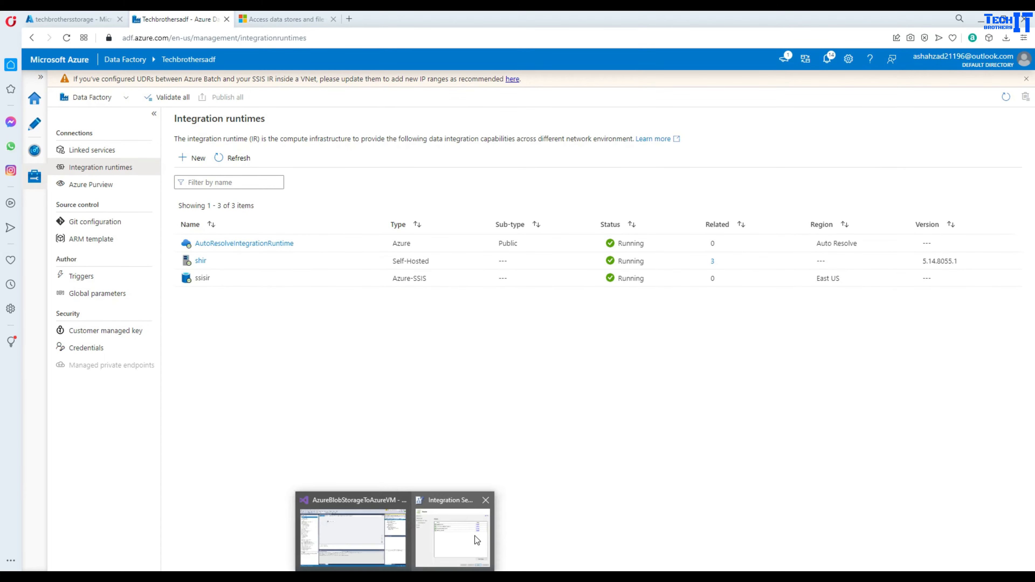
click(475, 536)
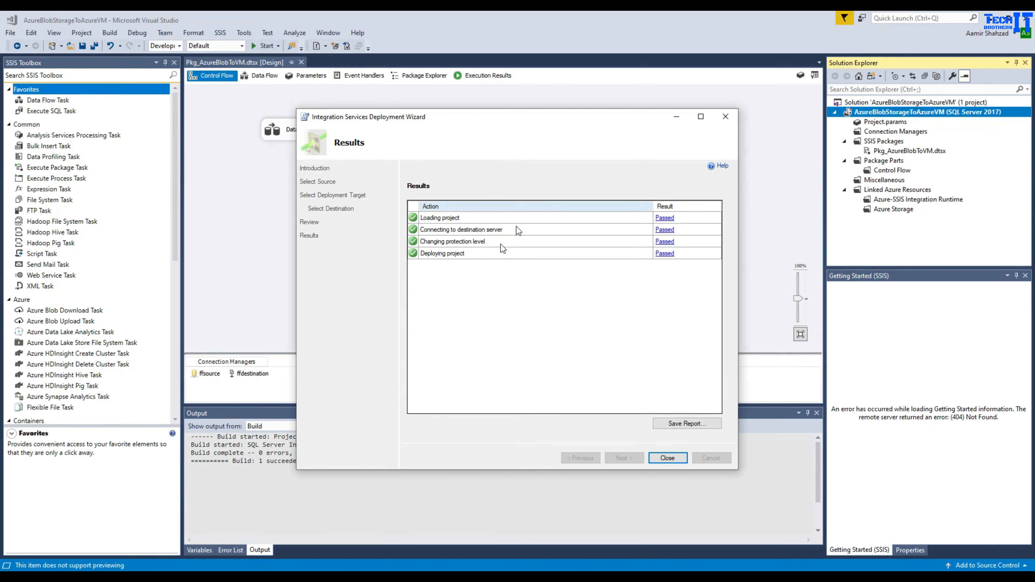
- Close the wizard and browse SSISDB > SSISPackages > AzureBlobStorageToAzureVM down to Pkg_AzureBlobToVM.dtsx
click(666, 457)
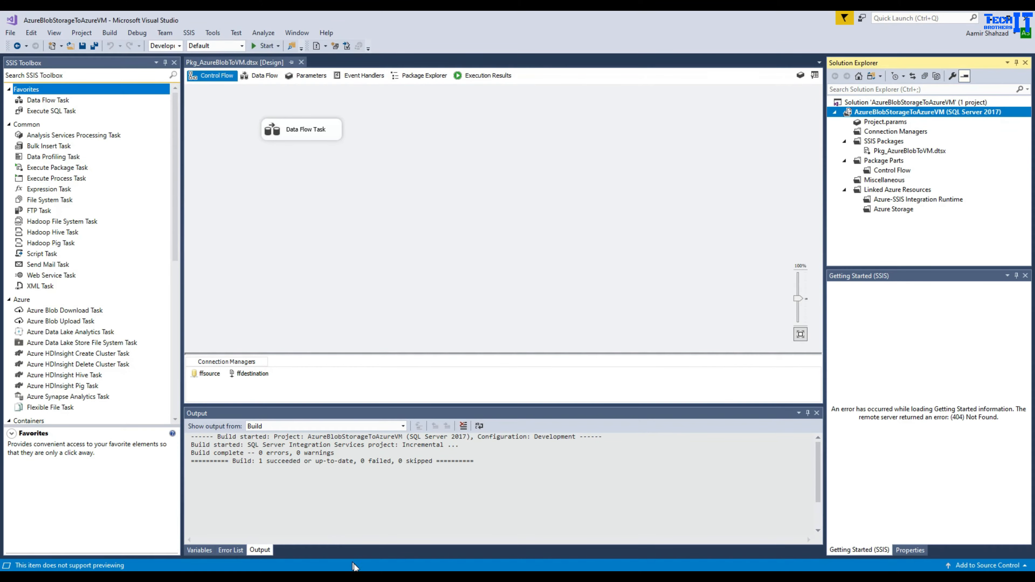
click(359, 539)
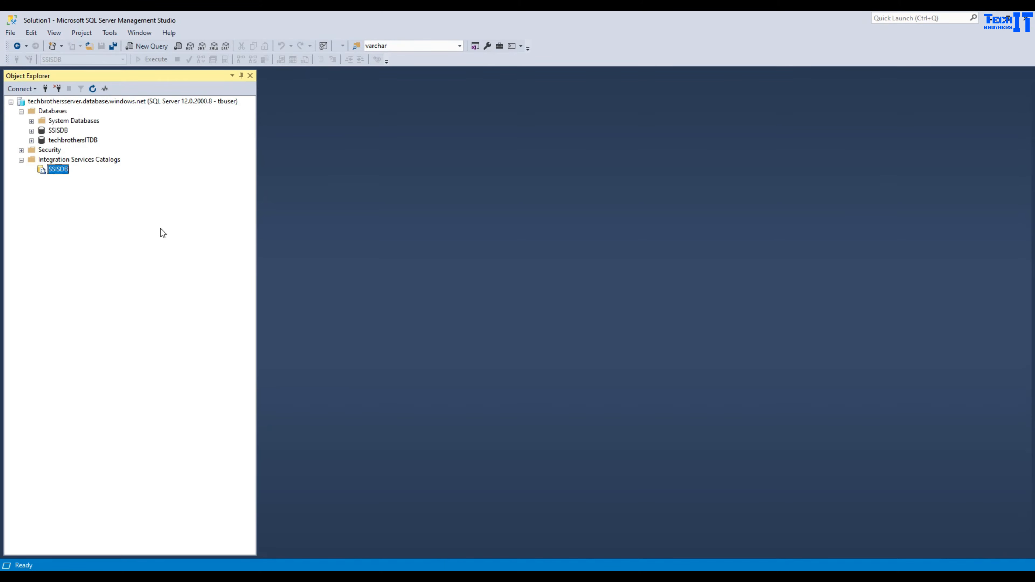
click(94, 88)
click(32, 169)
click(54, 178)
click(42, 180)
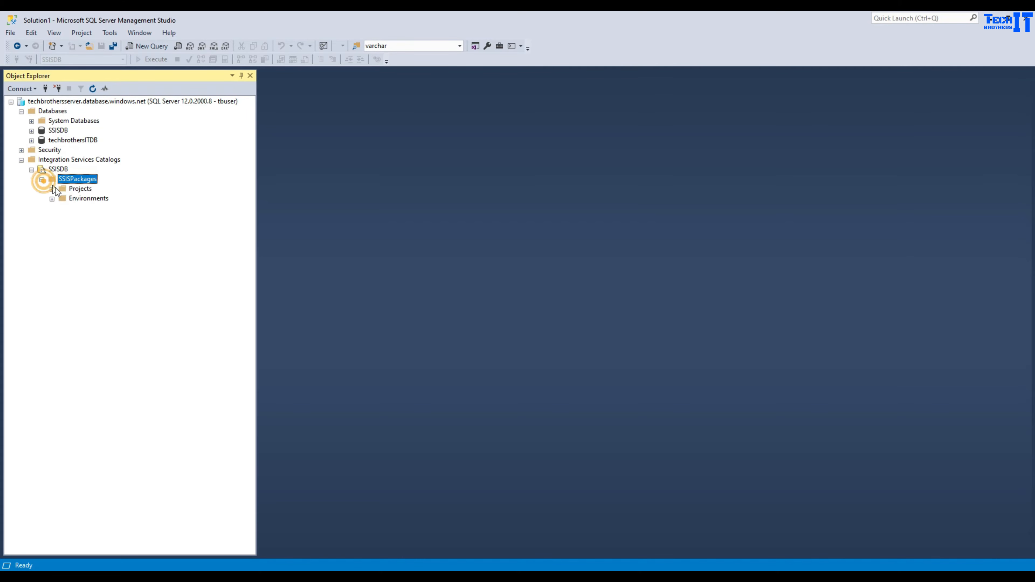
double_click(57, 190)
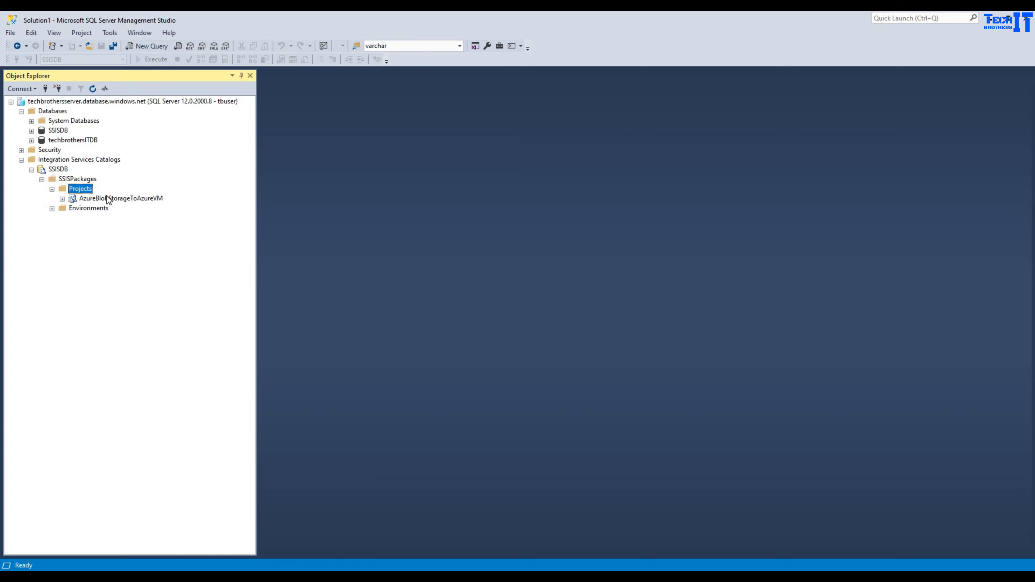
click(108, 199)
click(62, 199)
click(98, 208)
click(72, 208)
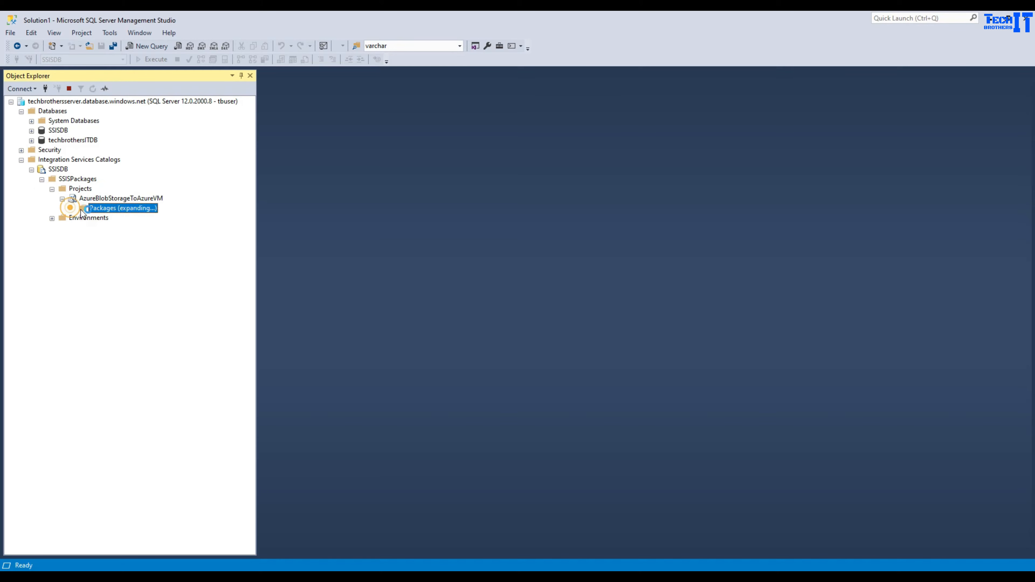
click(123, 217)
- Try configuring the package, dismiss the disposed-object error, and disconnect from the server
right_click(118, 218)
click(138, 223)
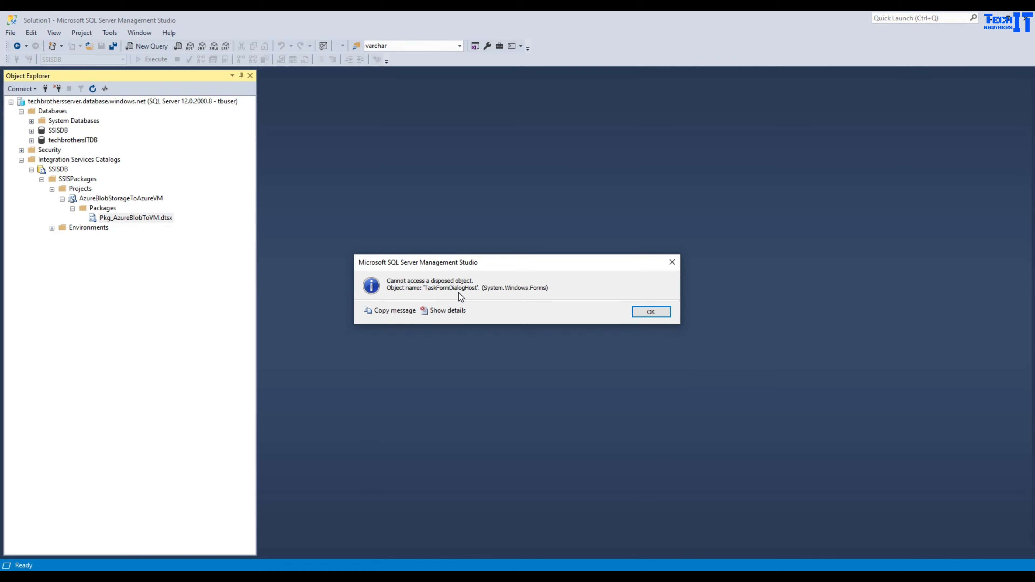
click(655, 312)
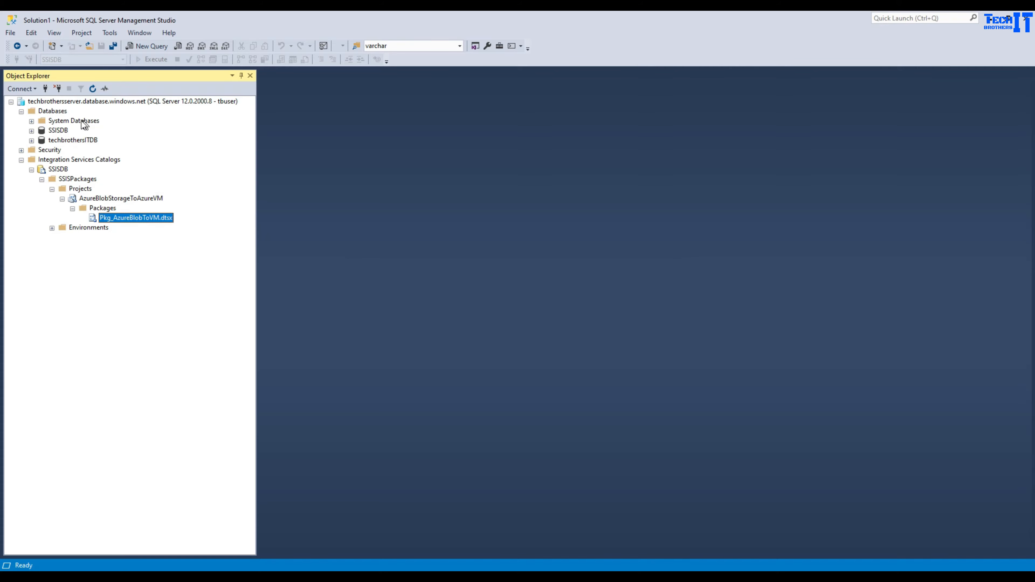
click(57, 89)
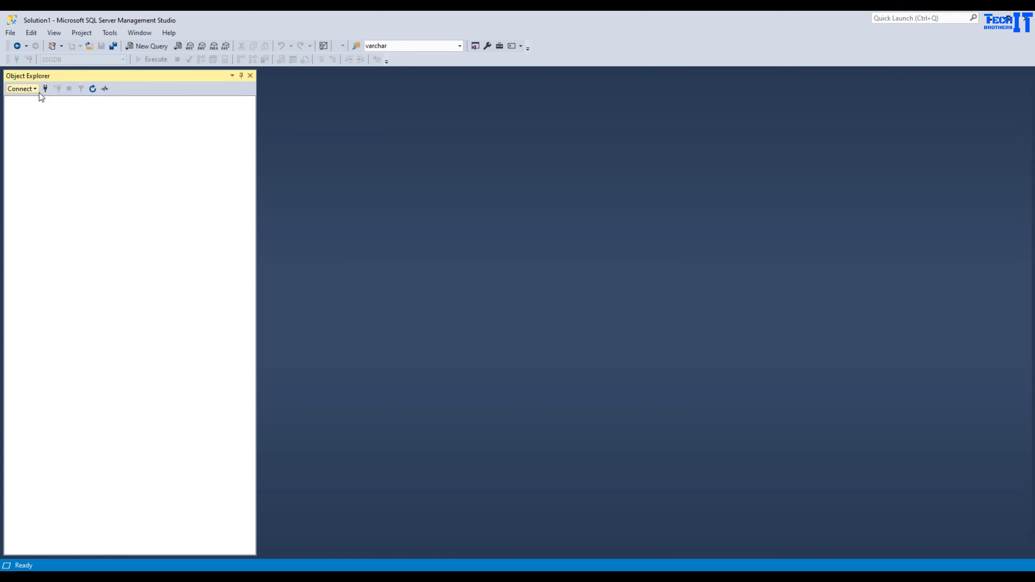
- Reconnect to the Database Engine server with the SQL Server login
click(35, 89)
click(32, 100)
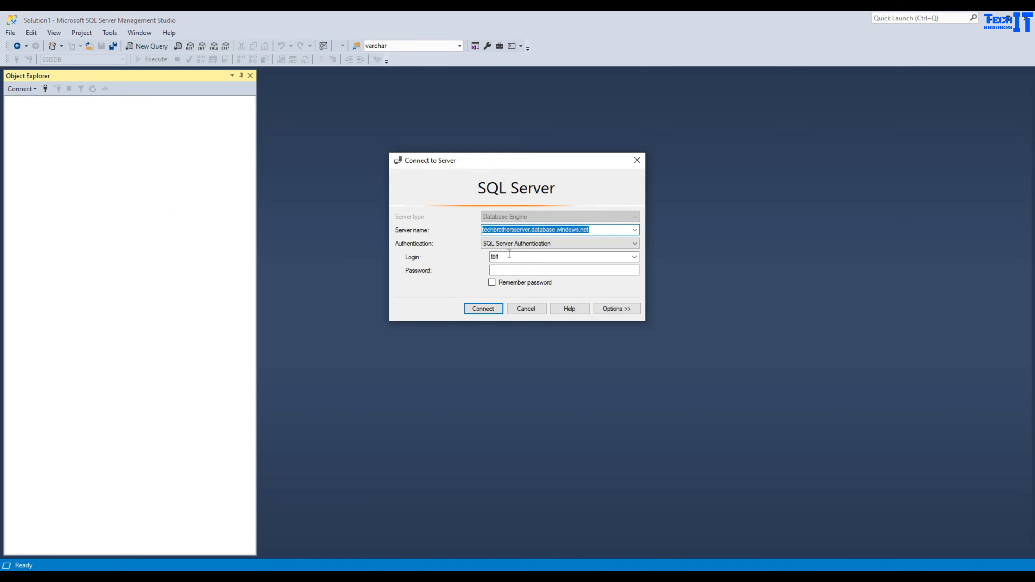
double_click(499, 256)
text(tbuser)
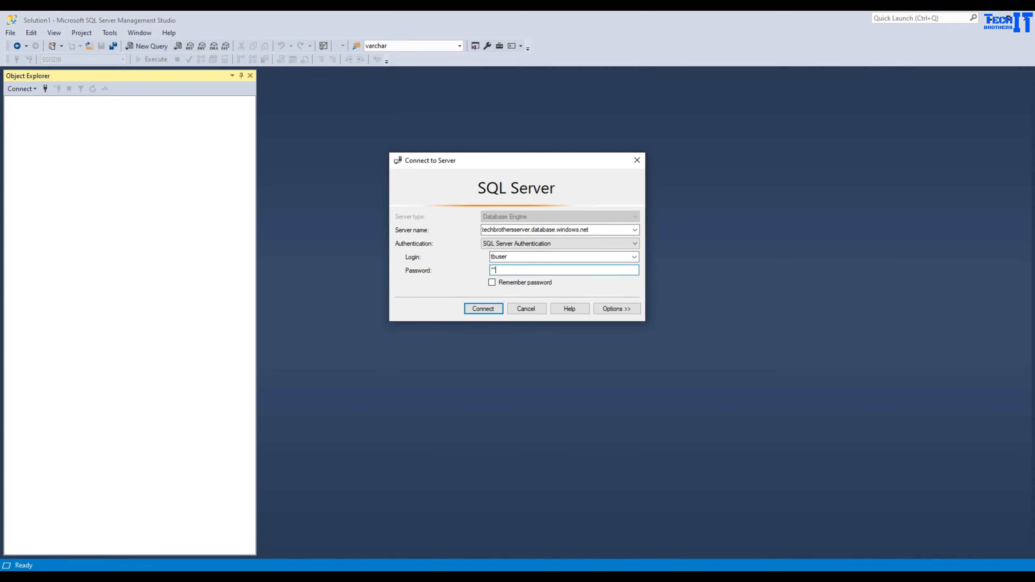
key(Return)
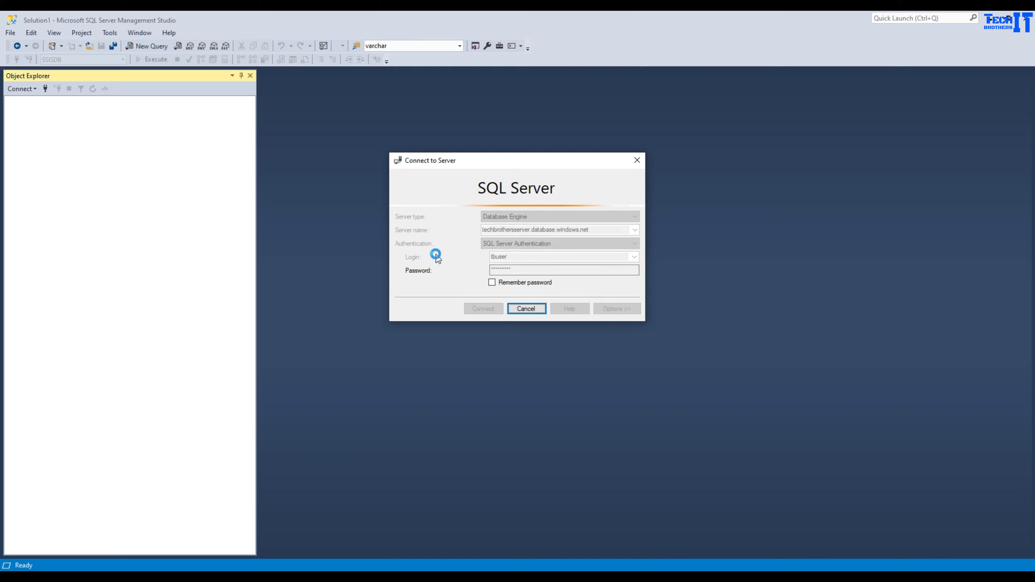
- Browse SSISDB down to Pkg_AzureBlobToVM.dtsx, try Configure, and dismiss the disposed-object error
click(21, 131)
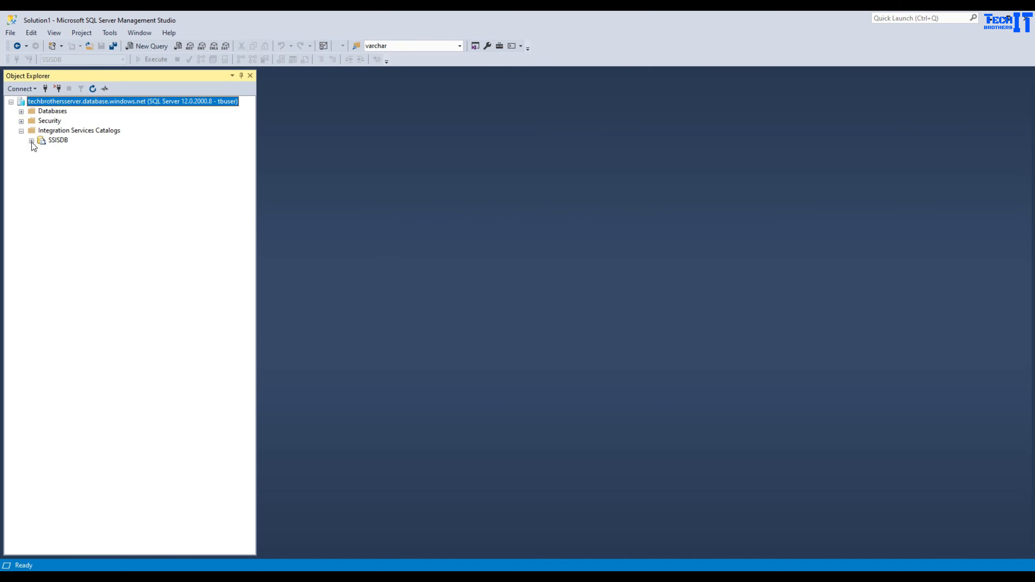
click(31, 141)
click(42, 150)
click(51, 160)
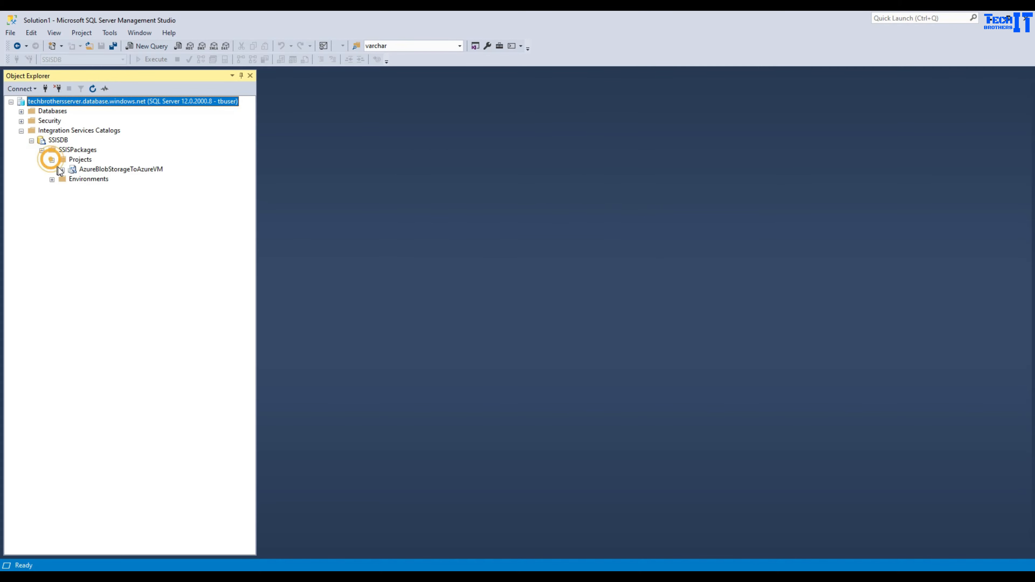
click(62, 169)
click(83, 179)
click(72, 180)
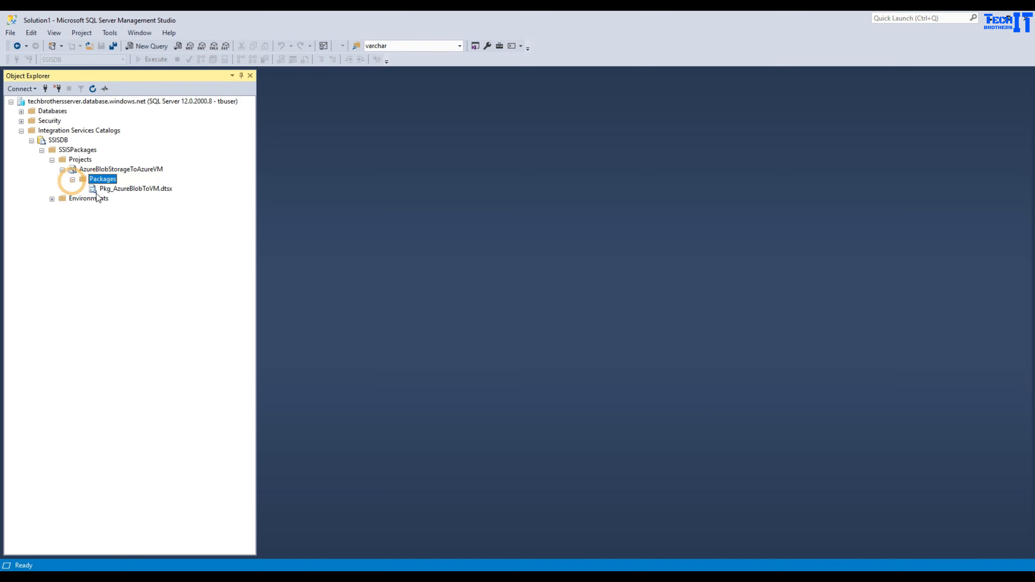
click(107, 188)
right_click(107, 189)
click(134, 197)
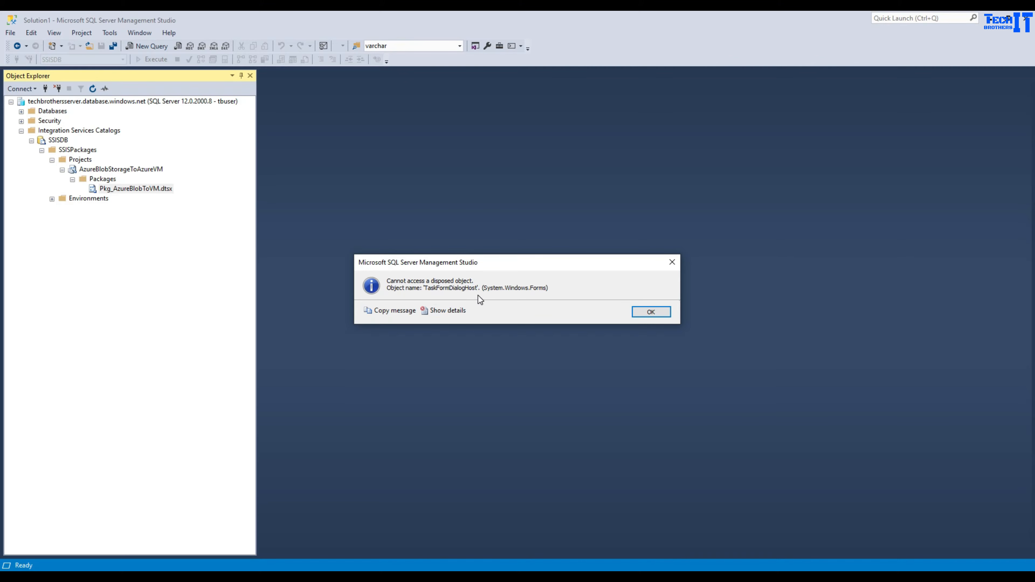
click(648, 312)
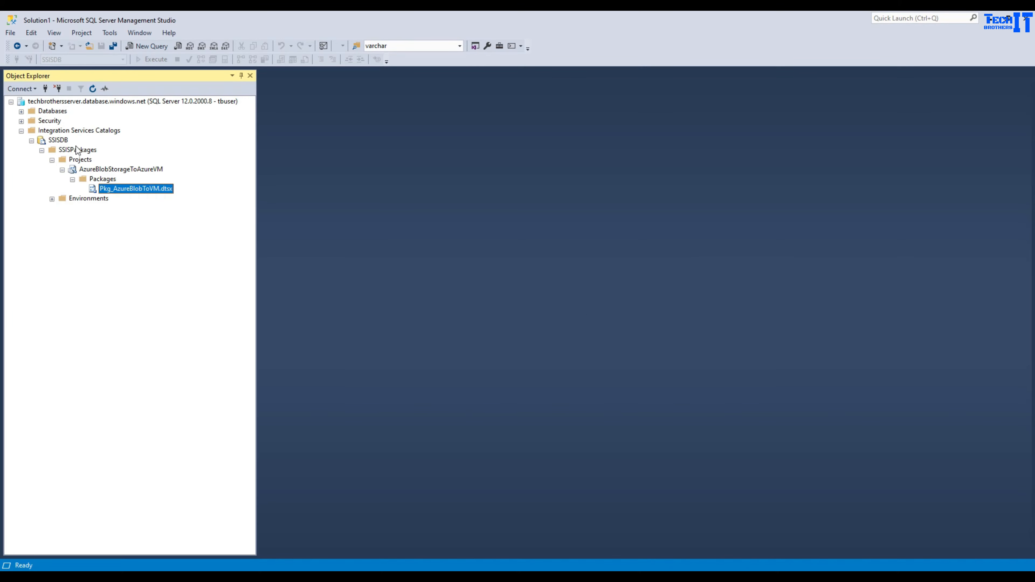
- Refresh Object Explorer and retry configuring Pkg_AzureBlobToVM.dtsx, dismissing the disposed-object error again
click(22, 112)
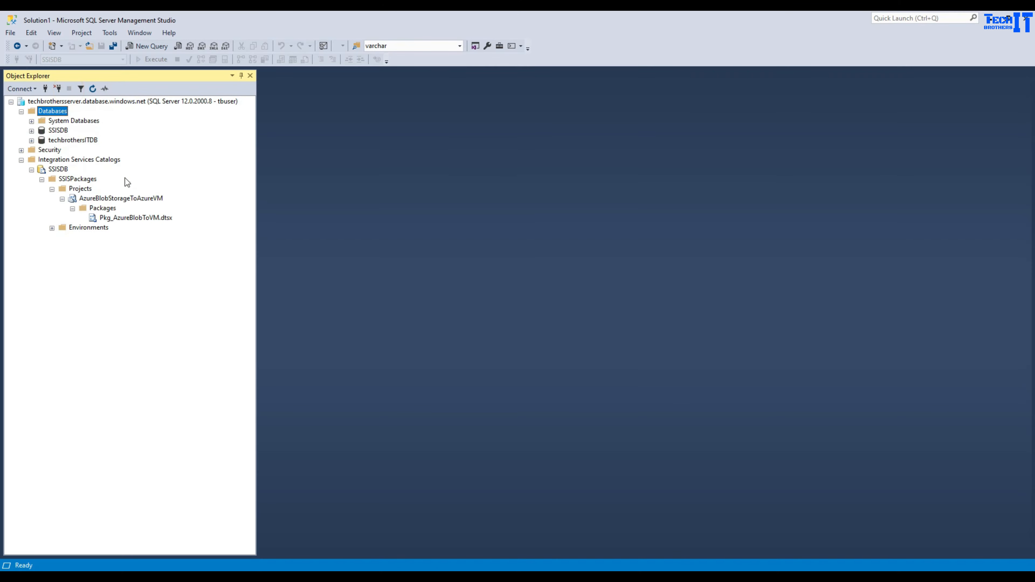
click(128, 217)
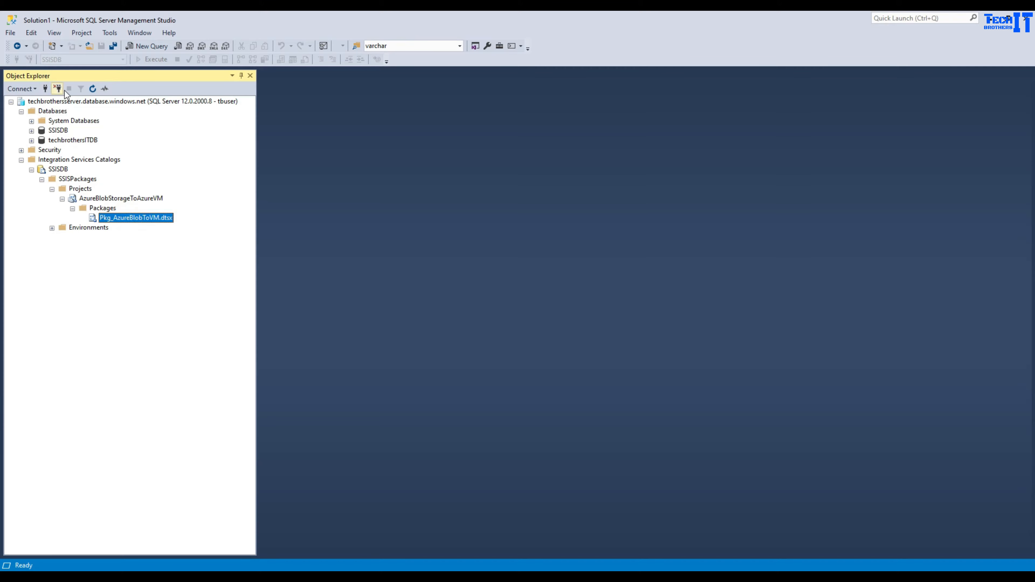
click(93, 88)
right_click(113, 218)
click(132, 225)
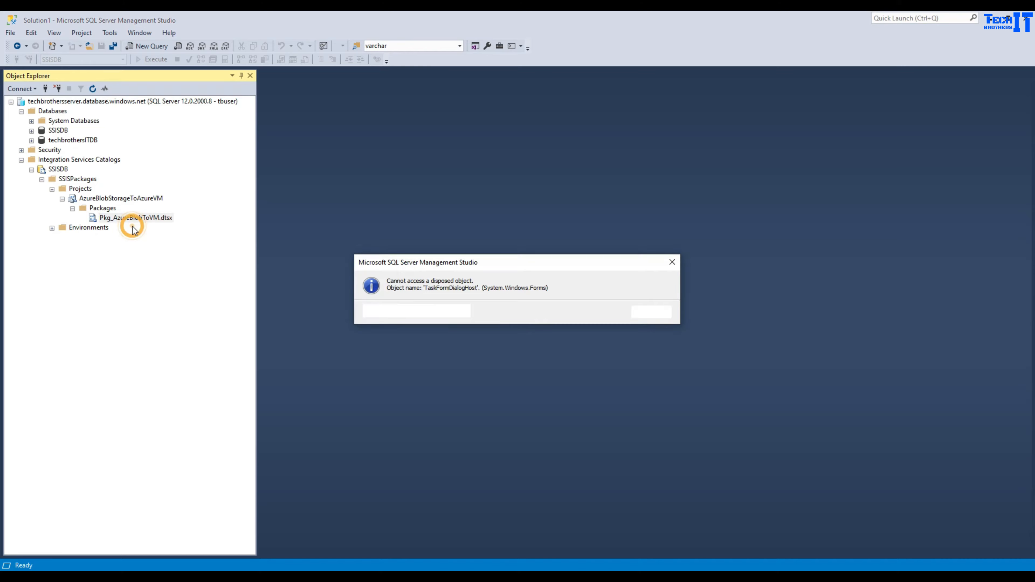
click(648, 314)
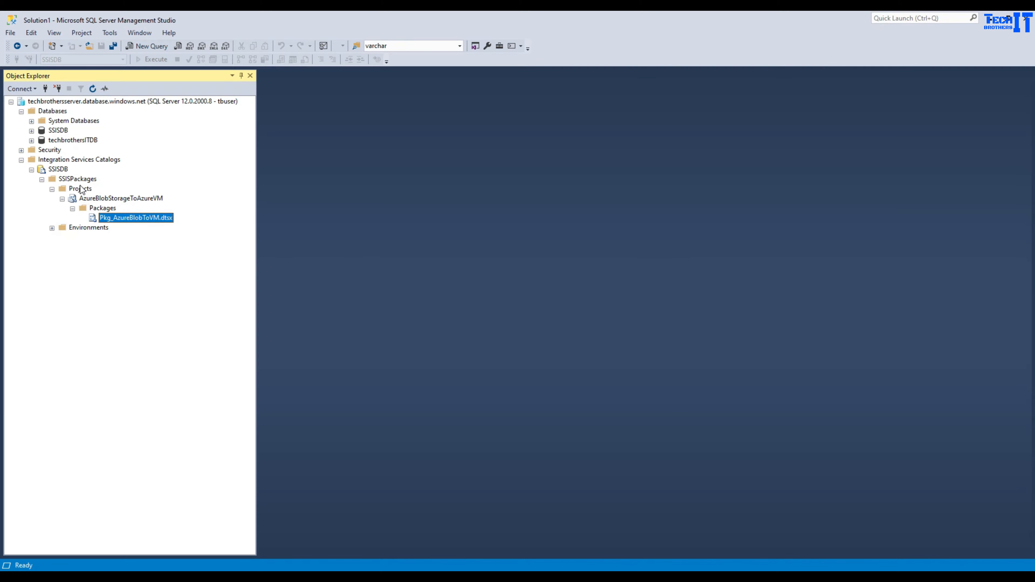
- Re-expand SSISDB, collapse Projects, and select the SSISPackages folder
click(32, 170)
click(32, 170)
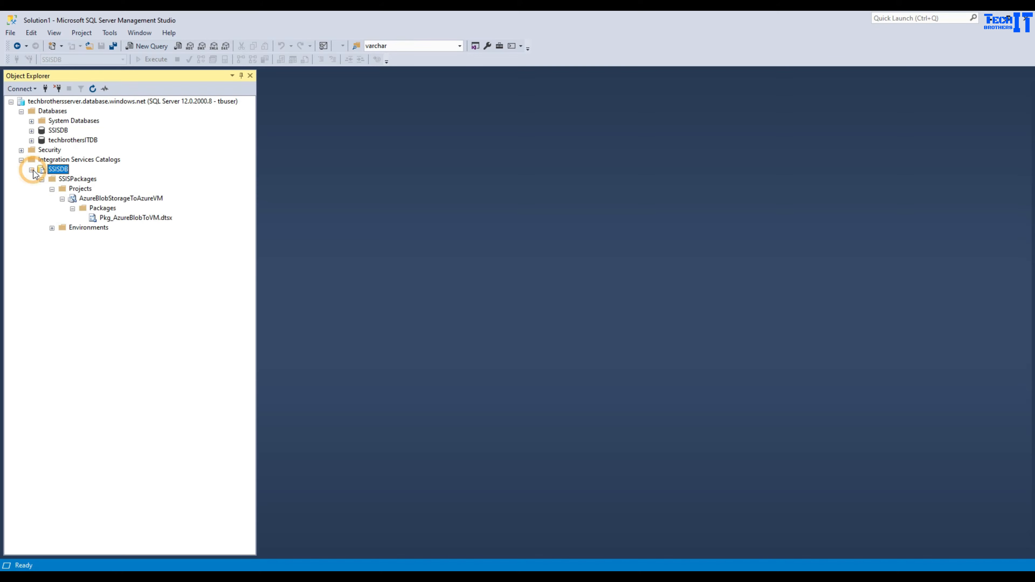
click(140, 201)
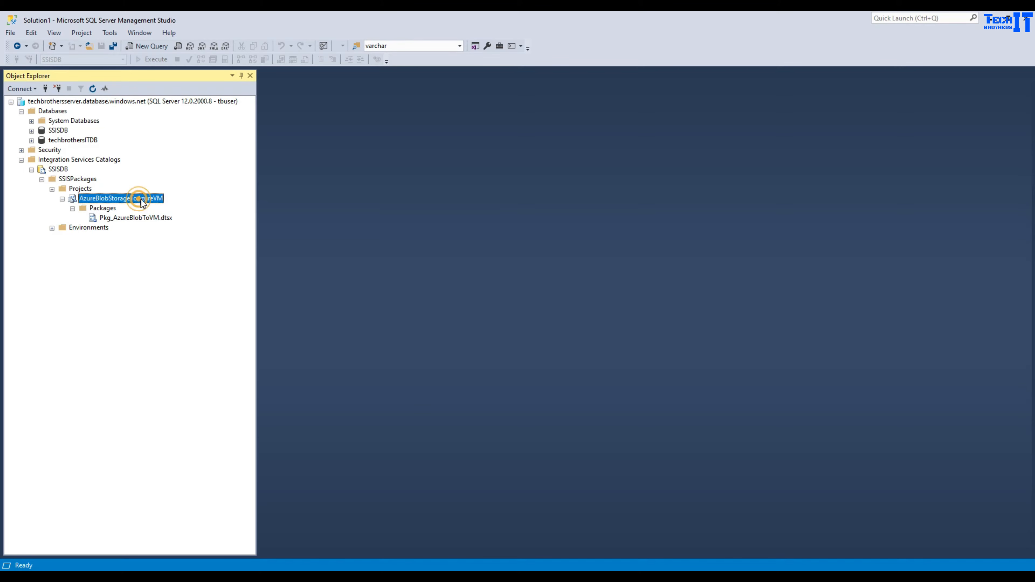
click(51, 190)
click(71, 179)
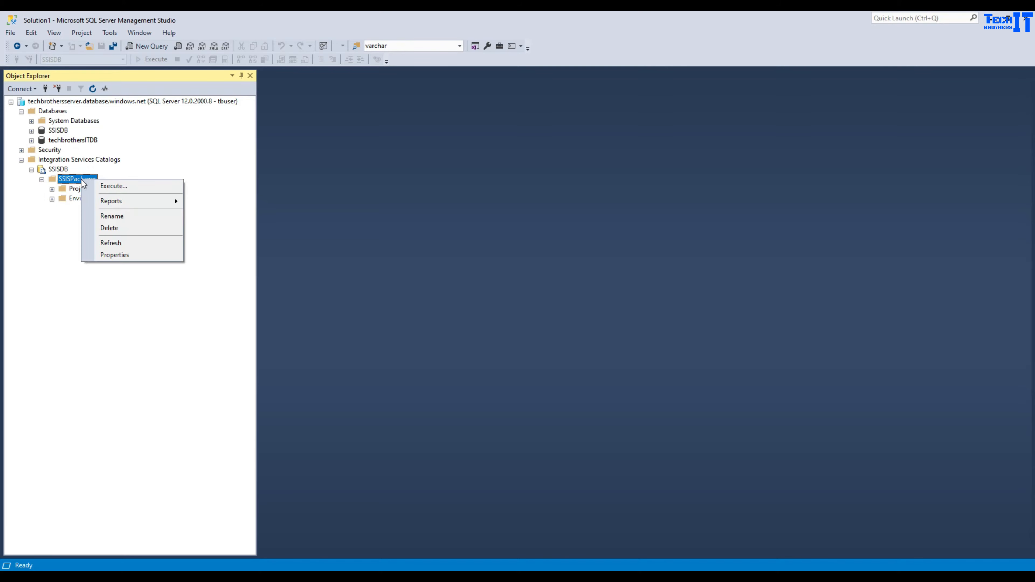
- Attempt to delete the SSISPackages folder and close the failed deletion
right_click(81, 180)
click(105, 227)
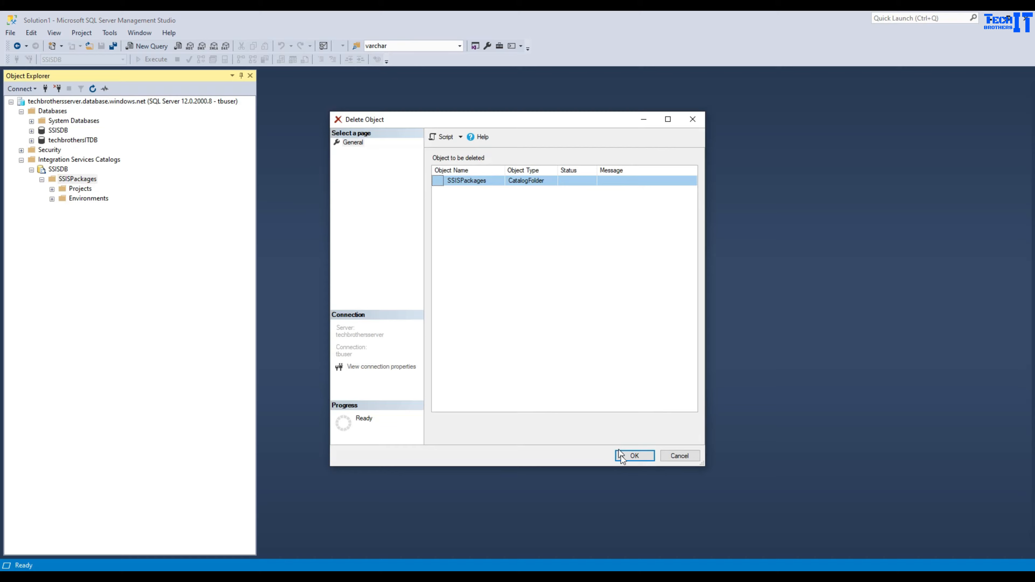
click(622, 456)
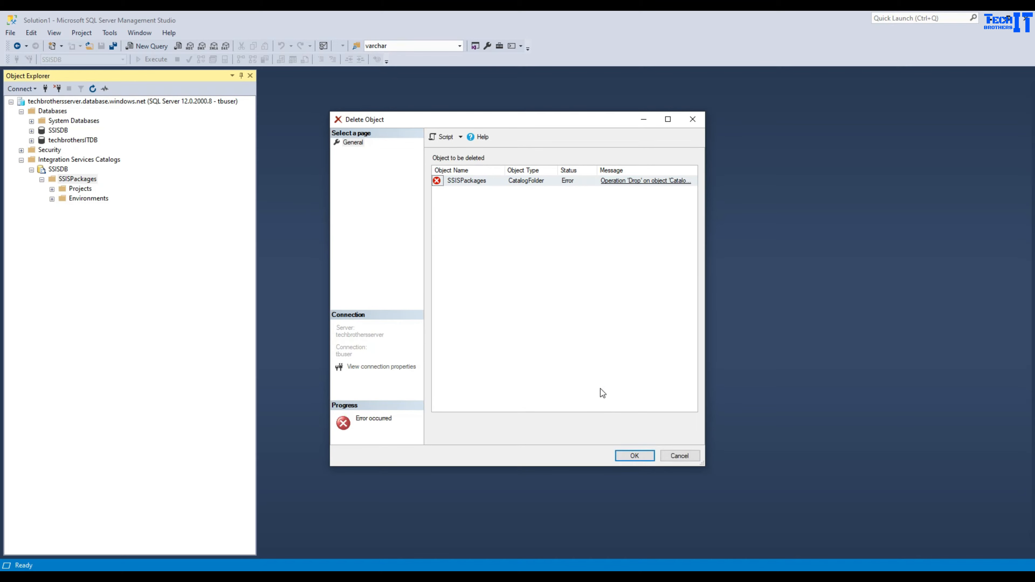
click(662, 455)
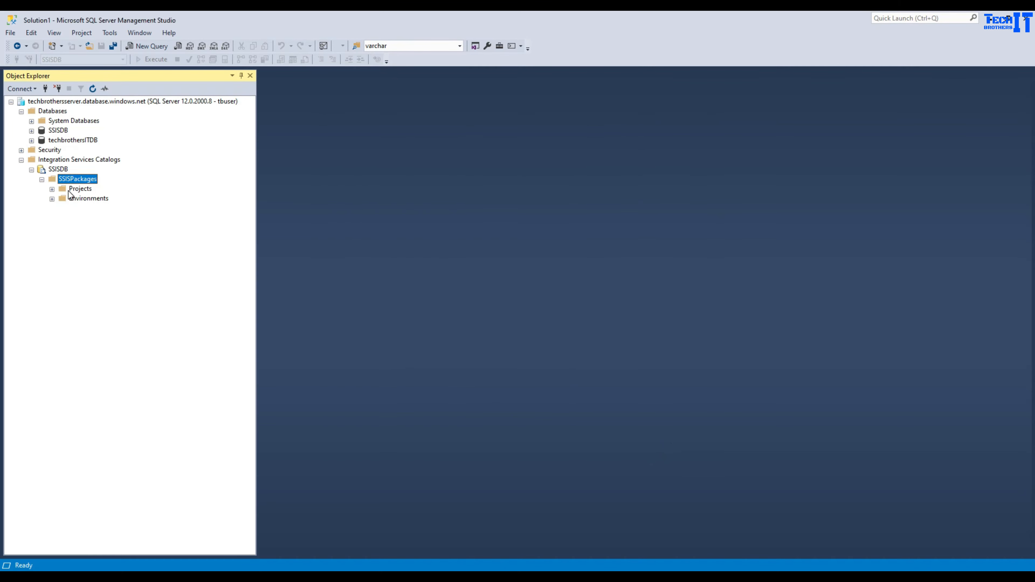
- Delete the AzureBlobStorageToAzureVM project from SSISPackages and return to Visual Studio
click(52, 189)
click(85, 198)
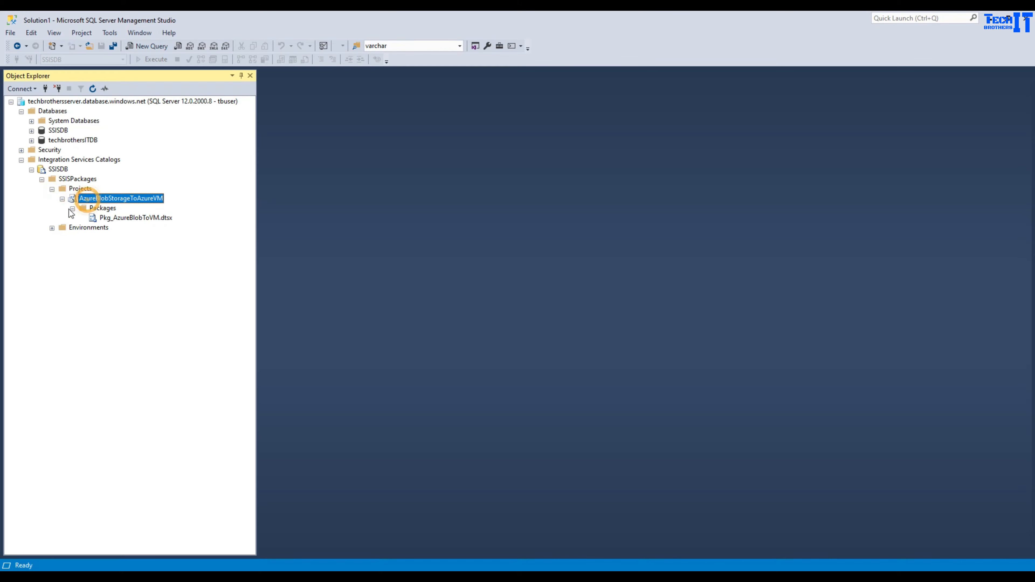
click(72, 208)
click(62, 199)
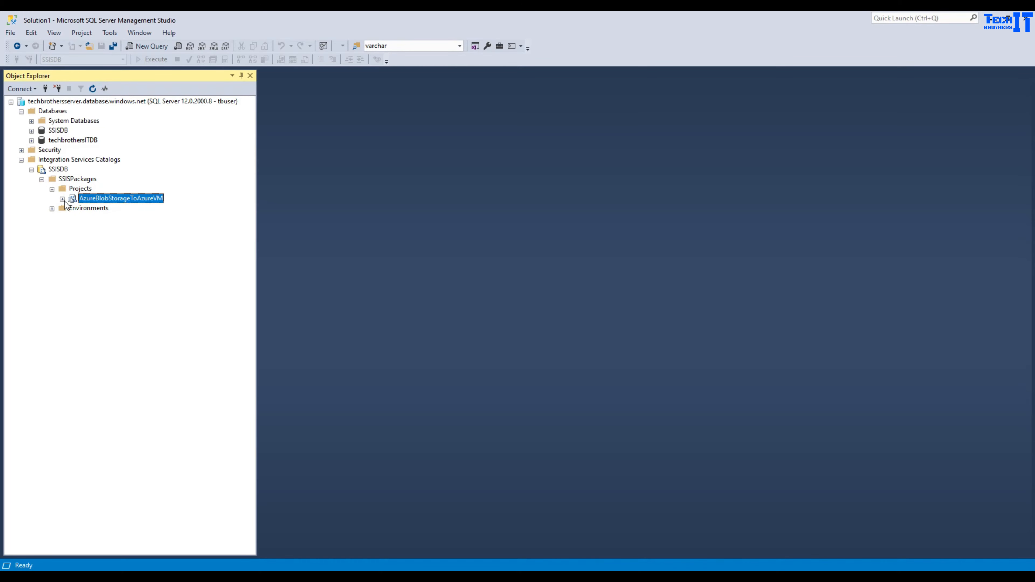
right_click(93, 198)
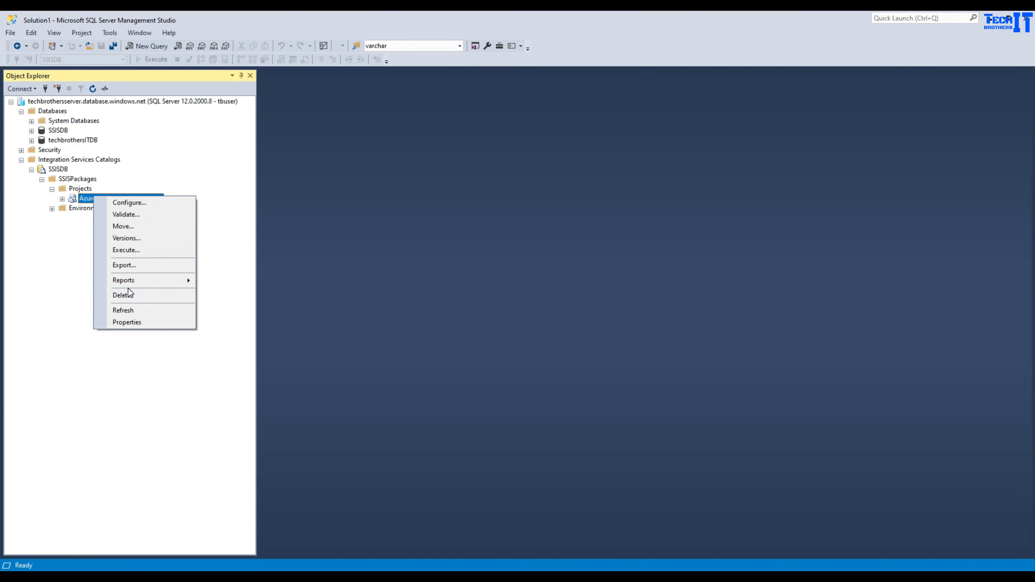
click(132, 296)
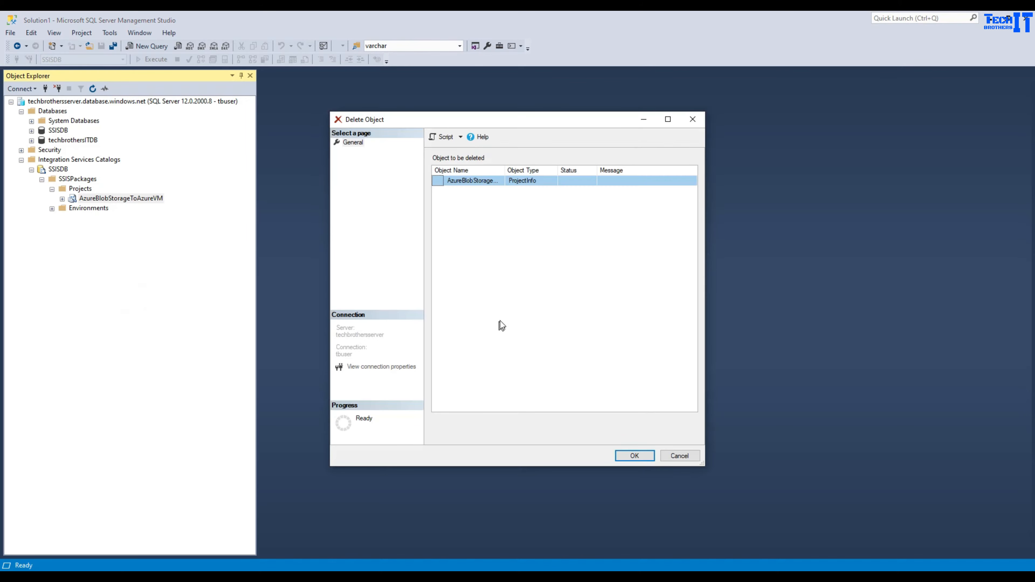
click(642, 455)
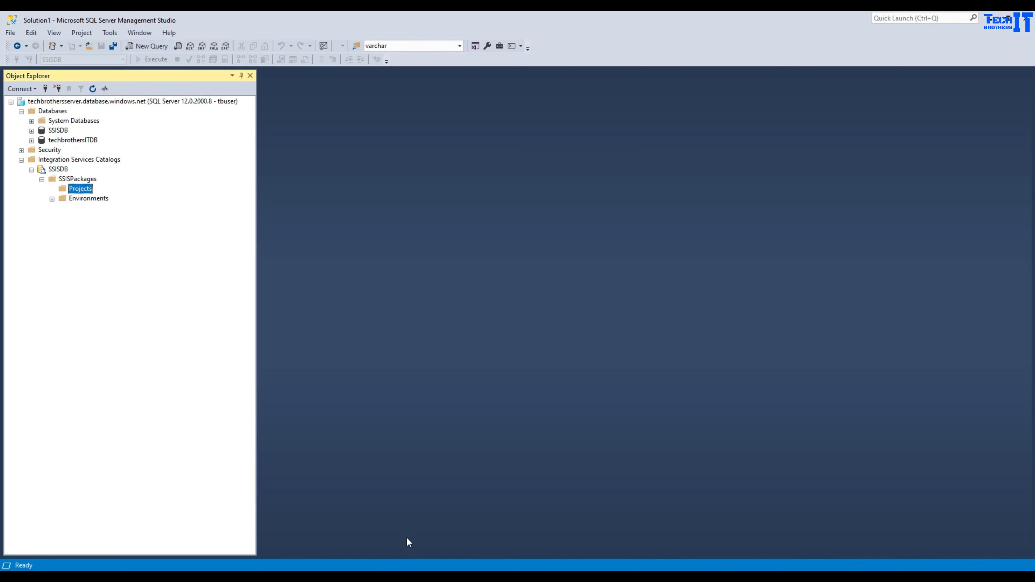
key(alt+Tab)
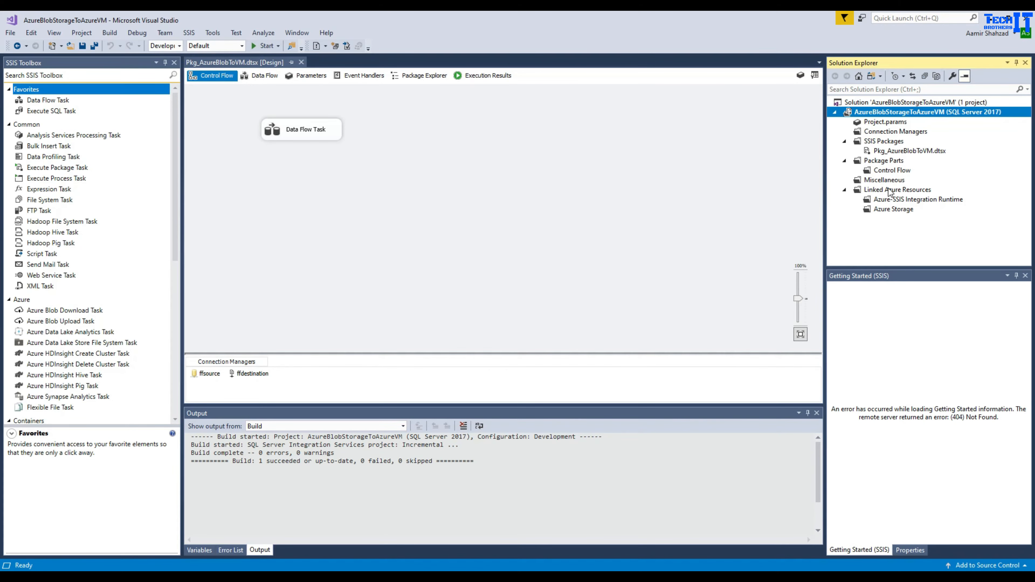
- Launch Deploy, connect to techbrothersserver.database.windows.net with SQL Server Authentication, and browse for a folder
right_click(876, 113)
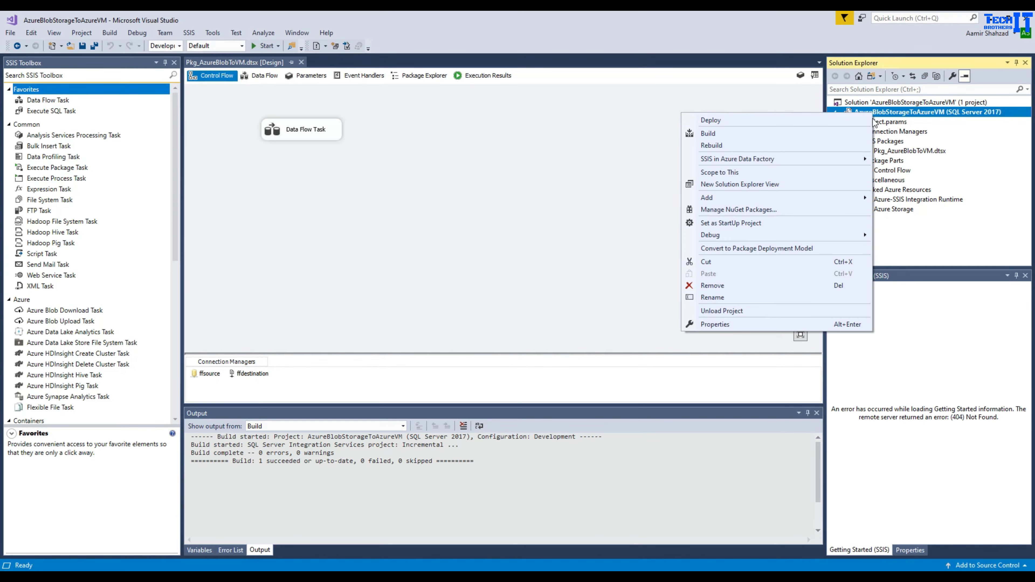
click(745, 121)
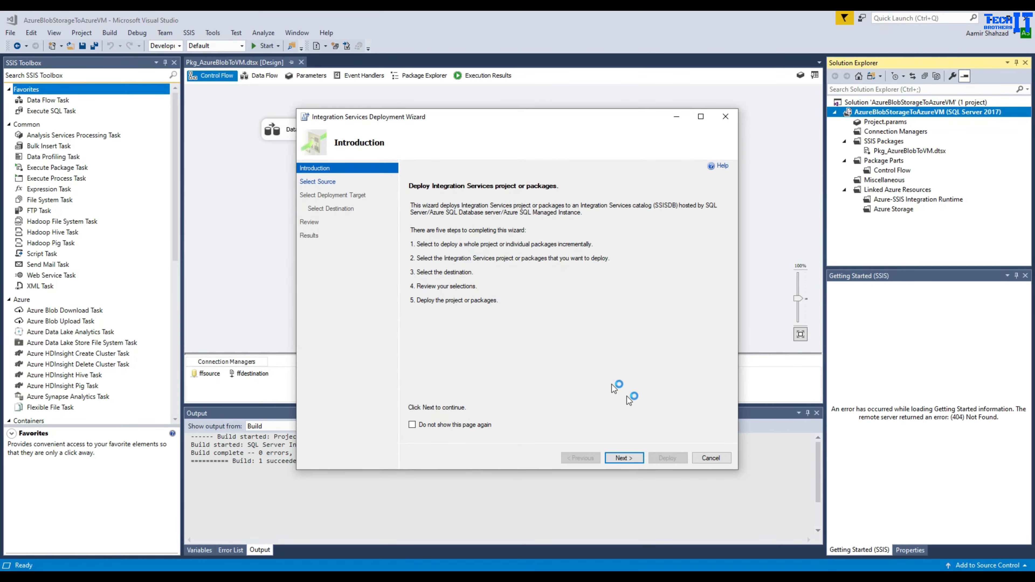
click(620, 458)
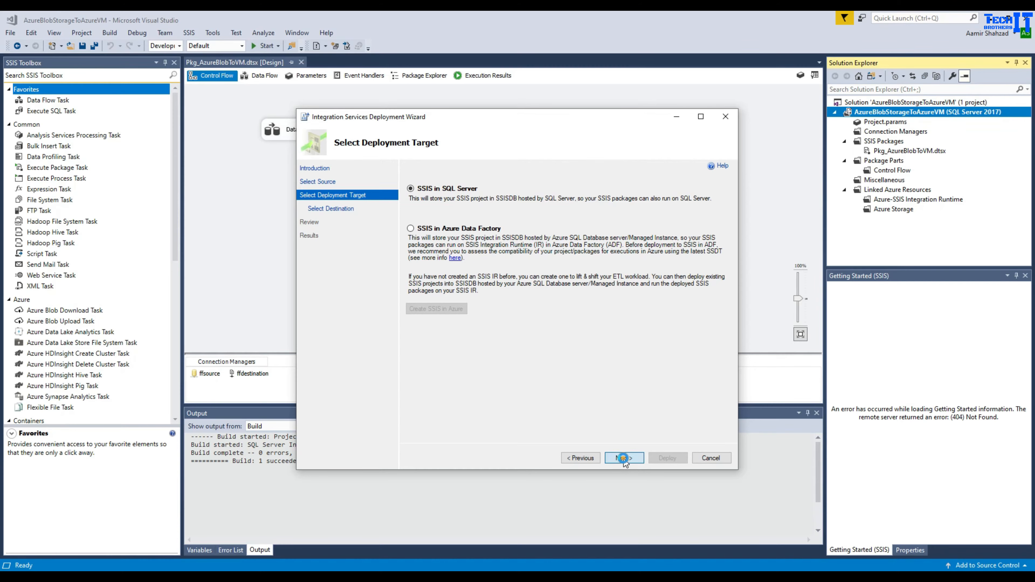
click(623, 458)
click(557, 231)
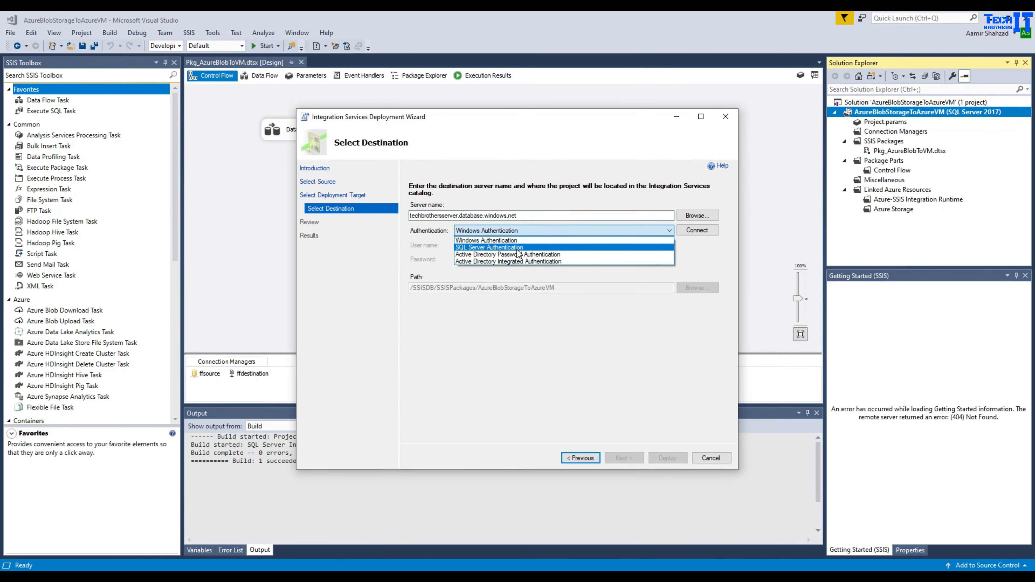
click(516, 249)
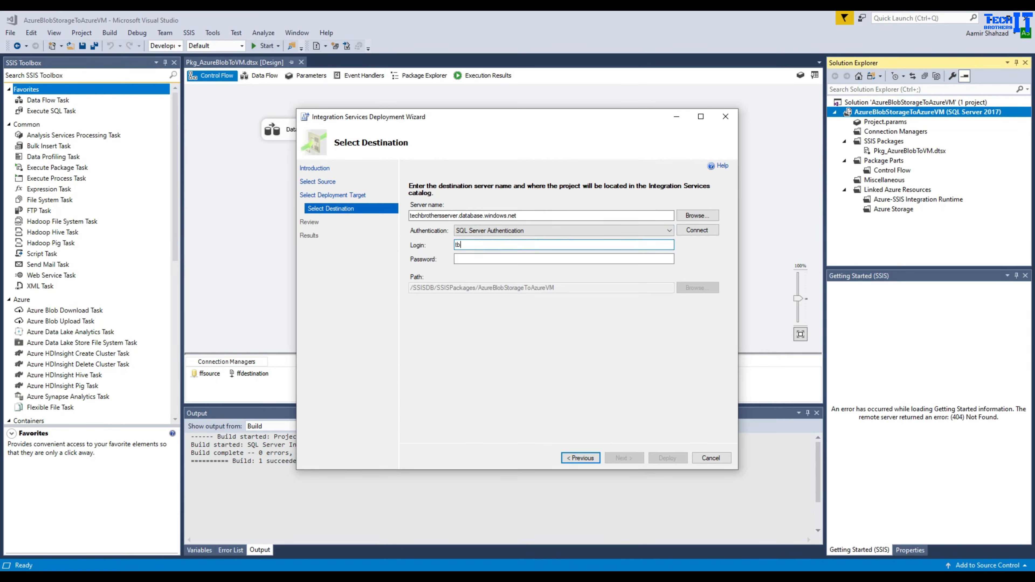
click(455, 259)
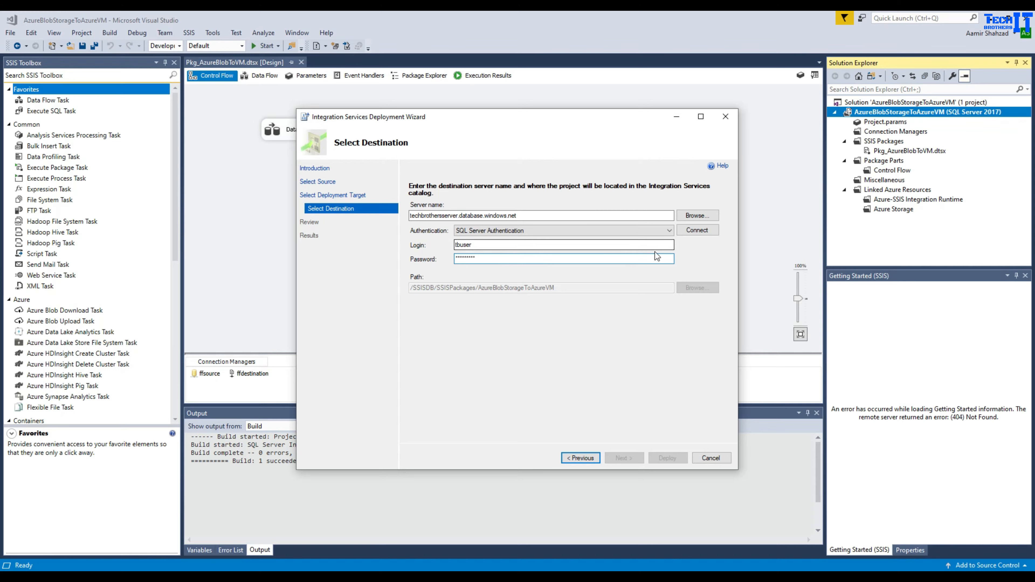
click(695, 230)
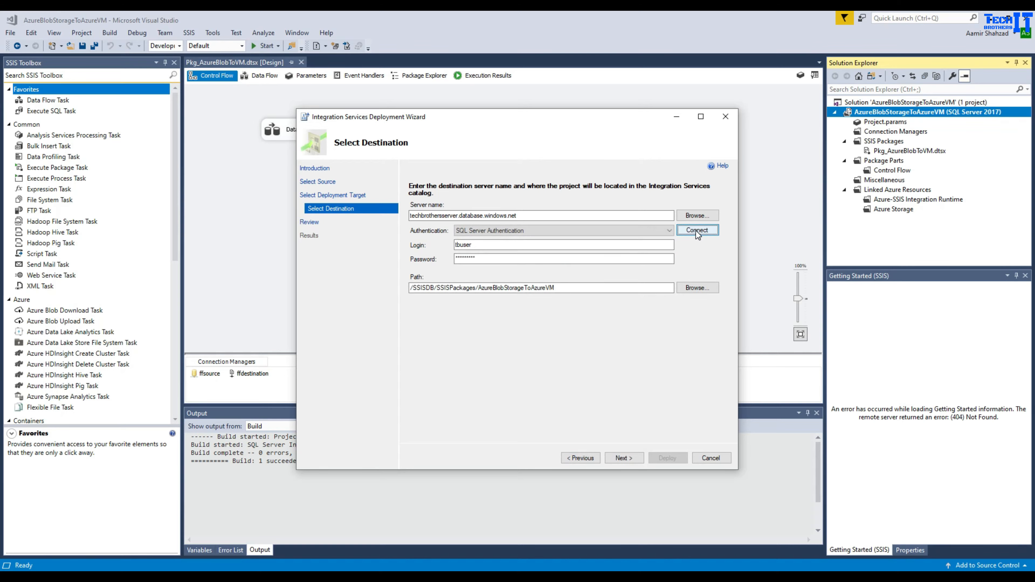
click(697, 287)
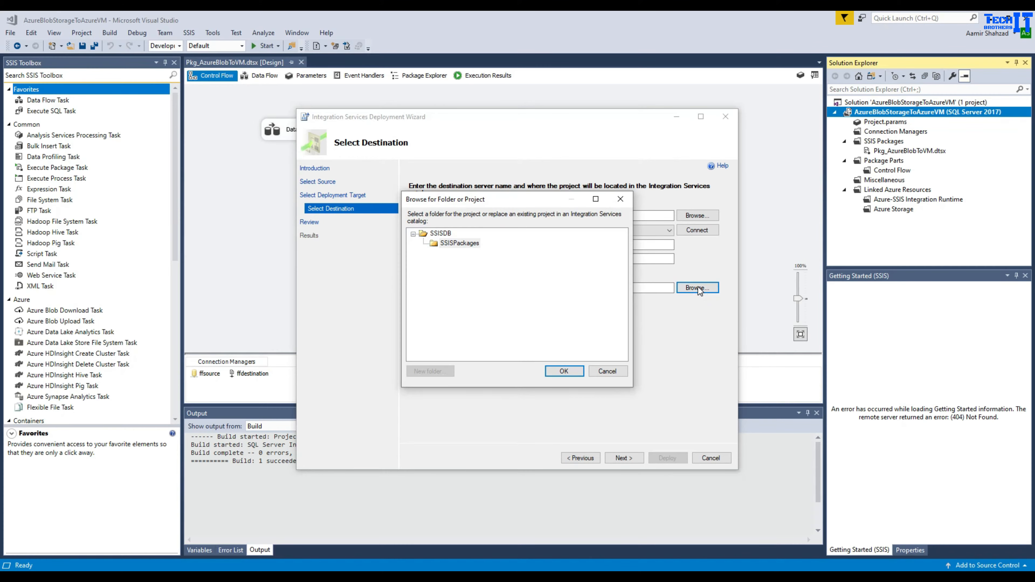
- Create a NEwSSISPackages folder under SSISDB as the path and deploy the project
click(456, 243)
click(440, 233)
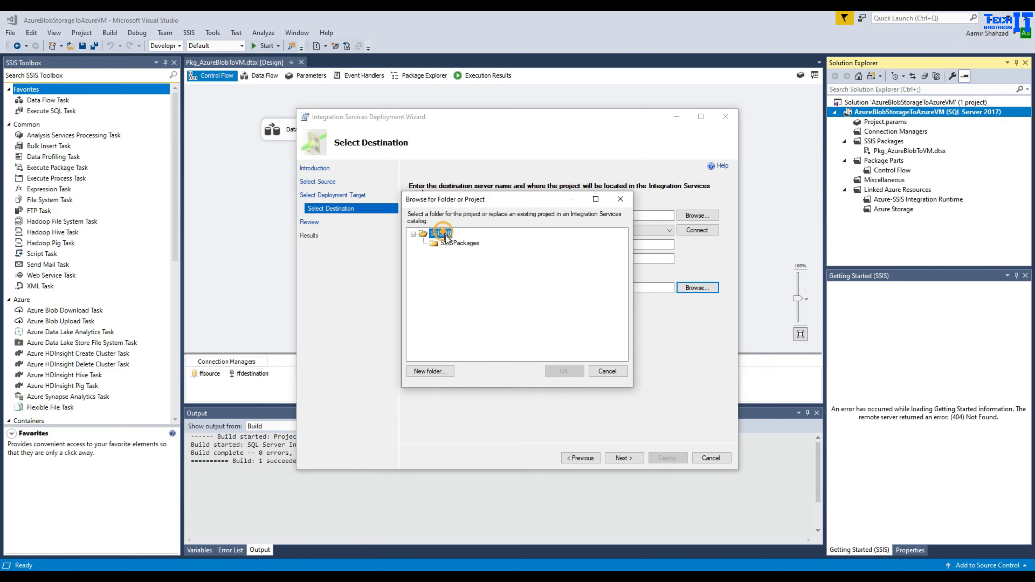
click(435, 372)
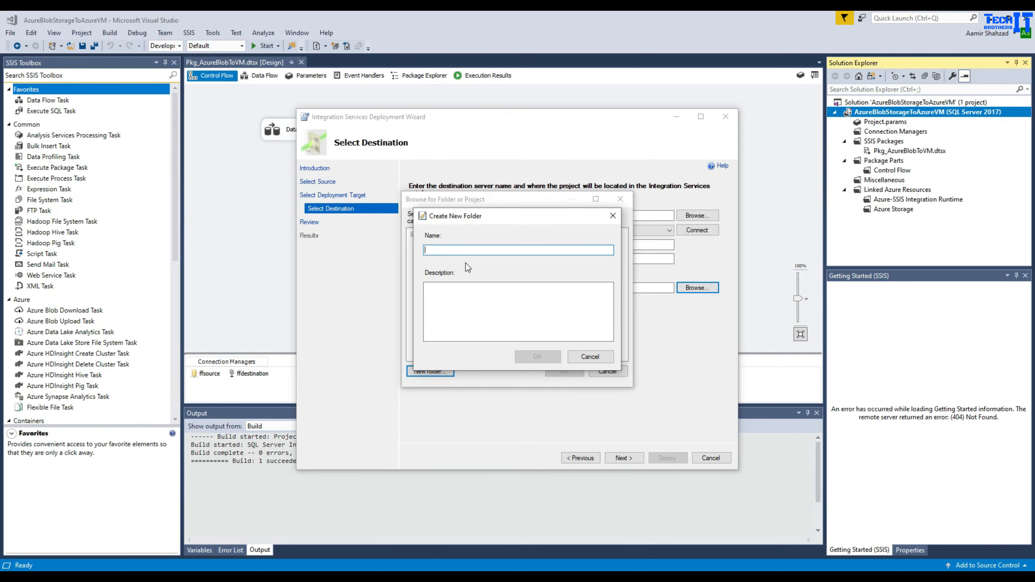
text(NEwSSISPackages)
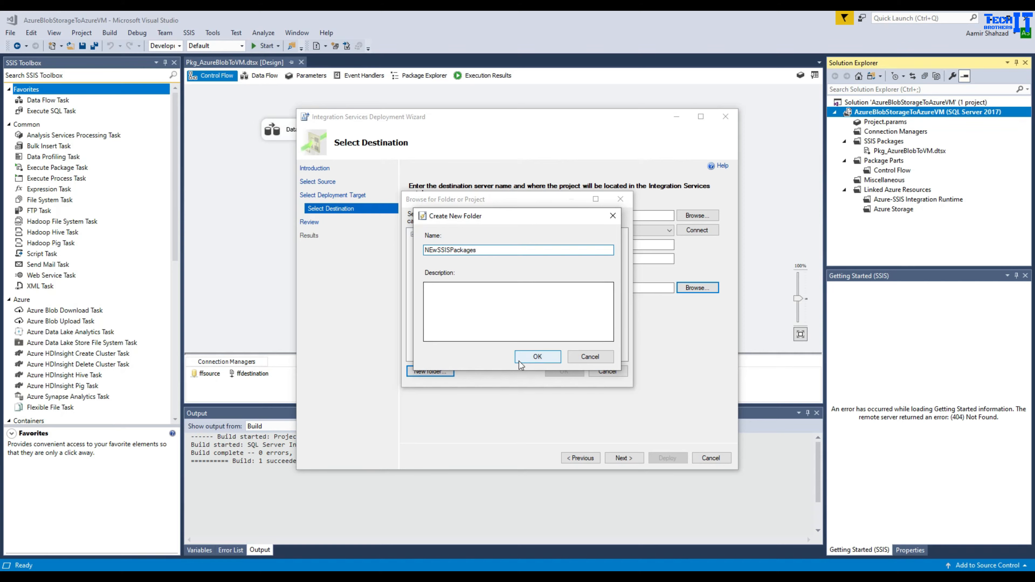
click(537, 356)
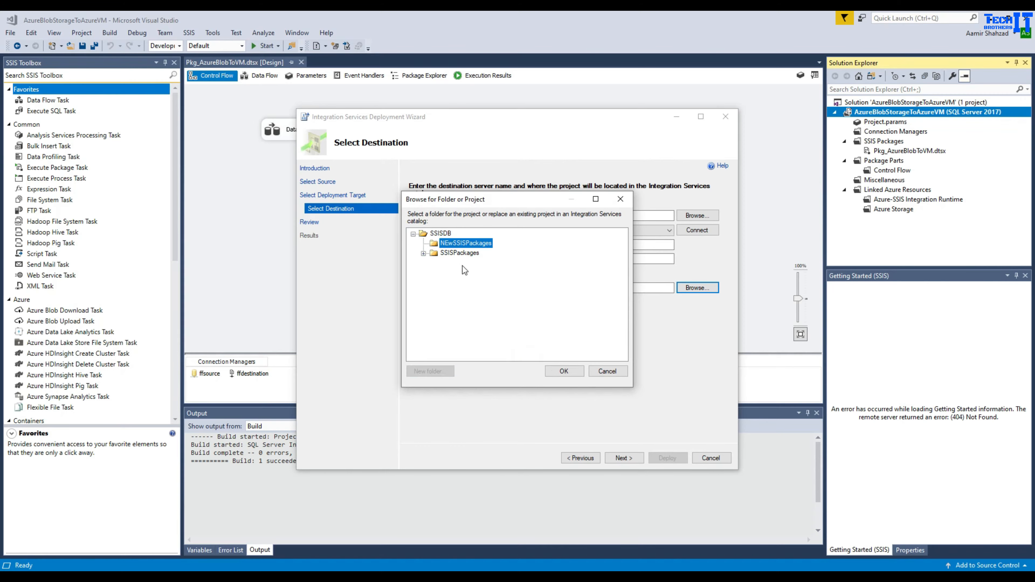
click(564, 372)
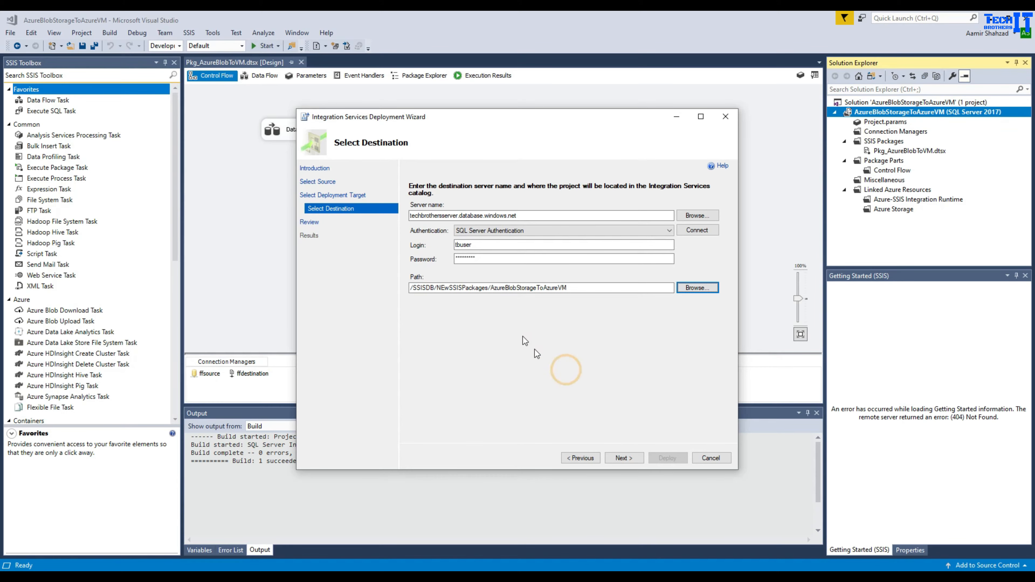
click(622, 457)
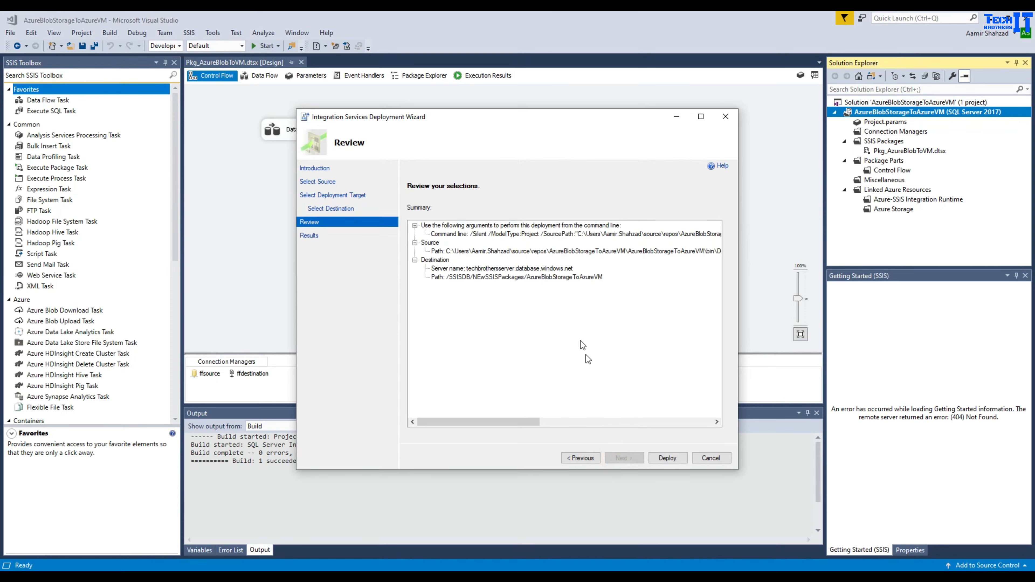
click(652, 457)
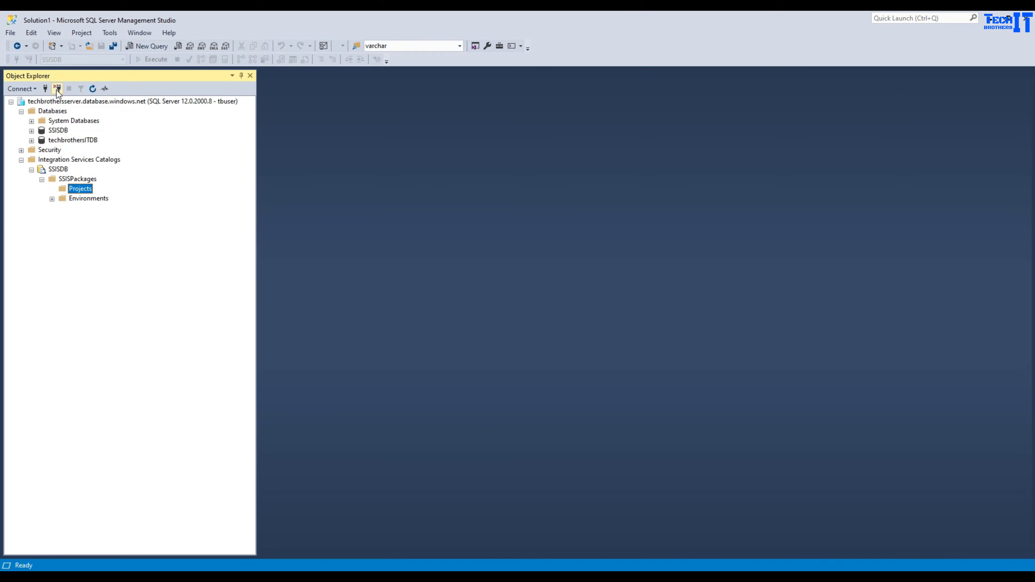
- Disconnect SSMS, close the finished deployment wizard, and start a new Database Engine connection
click(57, 88)
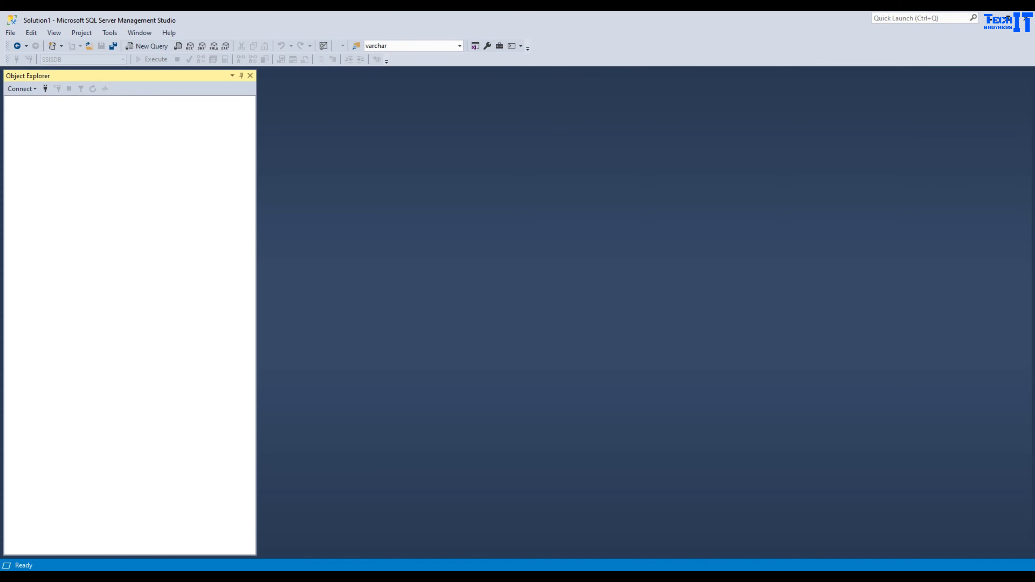
mouse_move(408, 571)
click(435, 518)
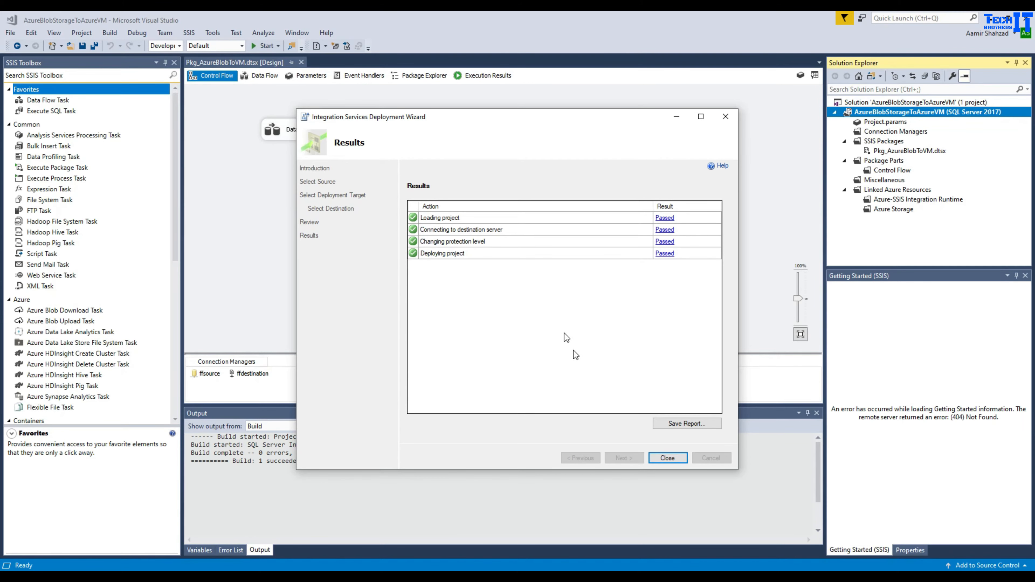
click(665, 455)
mouse_move(393, 570)
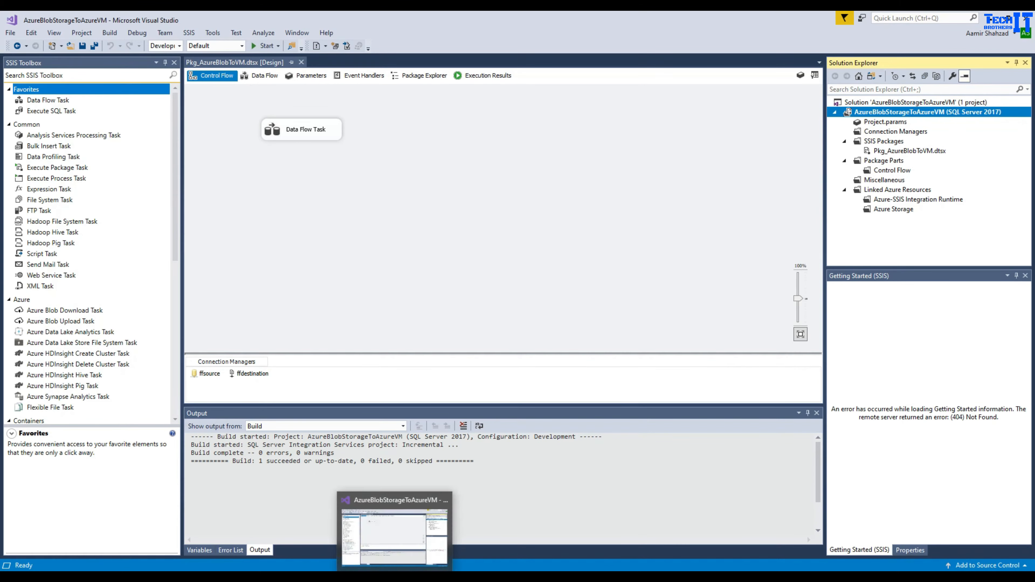
click(397, 530)
click(30, 91)
click(36, 98)
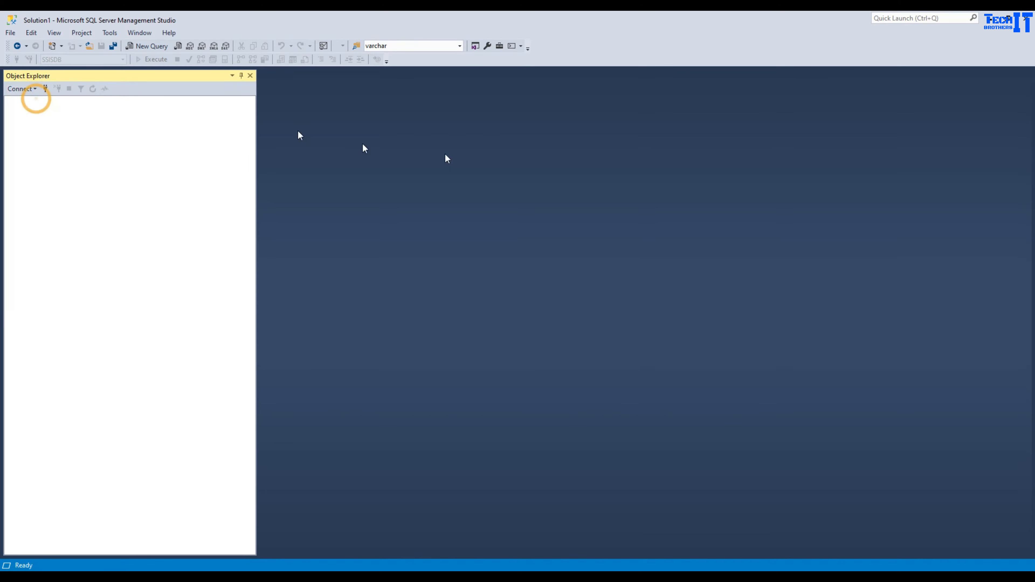
- Connect with the admin SQL login and expand the server's databases
drag(559, 255, 431, 254)
key(BackSpace)
text(tbadm)
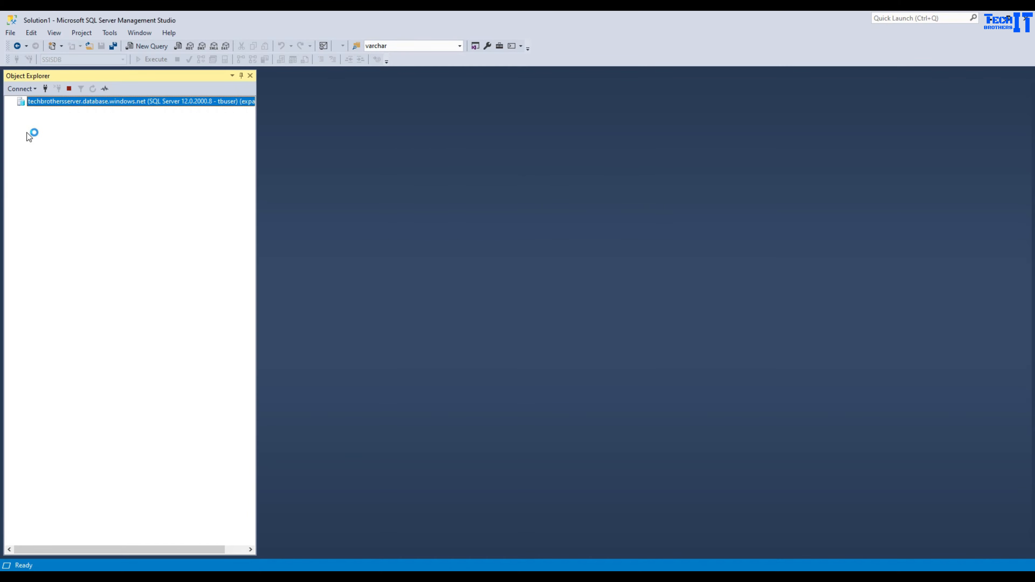
double_click(32, 111)
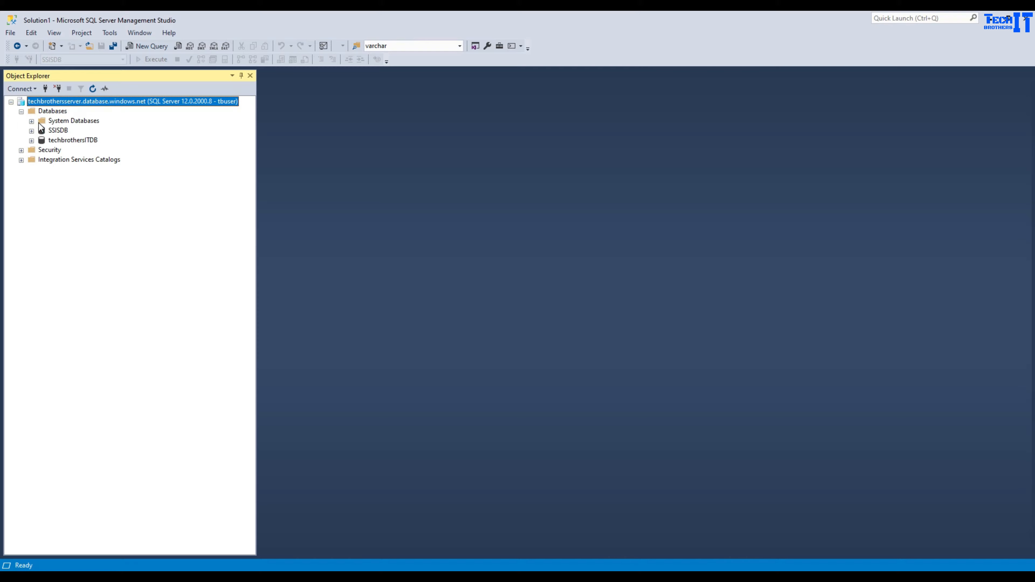
- Browse SSISDB > NEwSSISPackages > AzureBlobStorageToAzureVM down to Pkg_AzureBlobToVM.dtsx
click(21, 160)
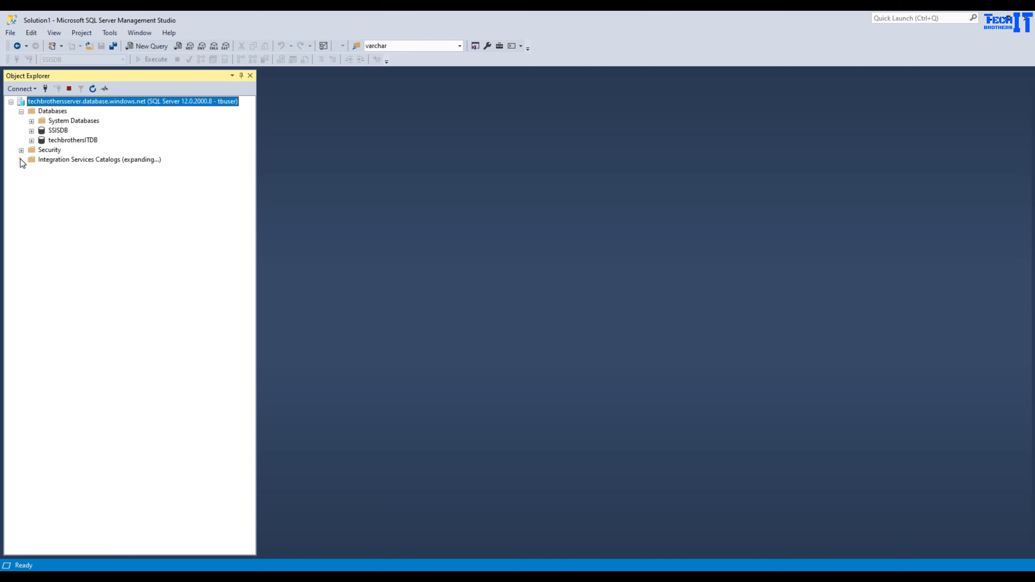
click(75, 160)
double_click(38, 169)
click(55, 180)
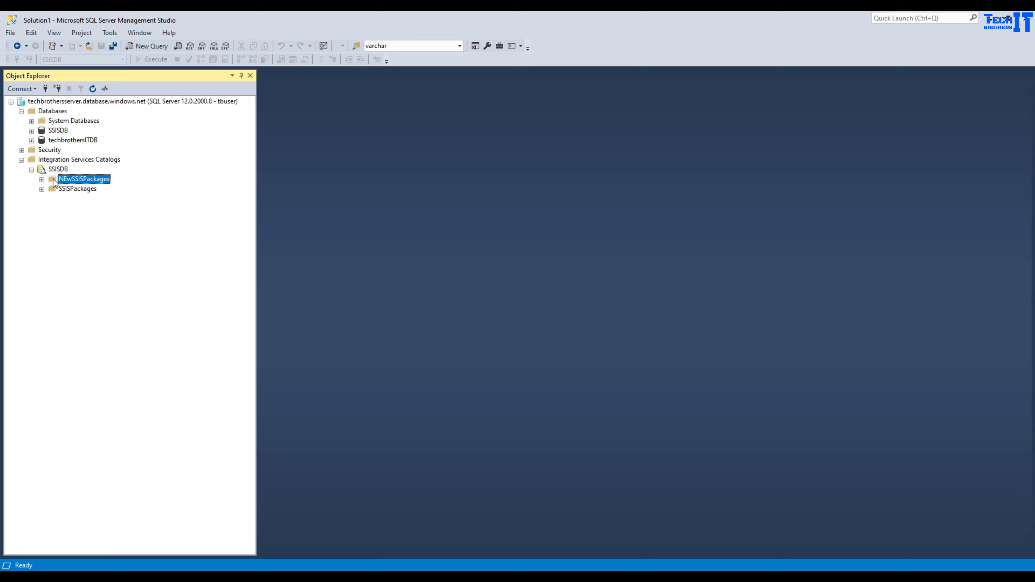
click(42, 183)
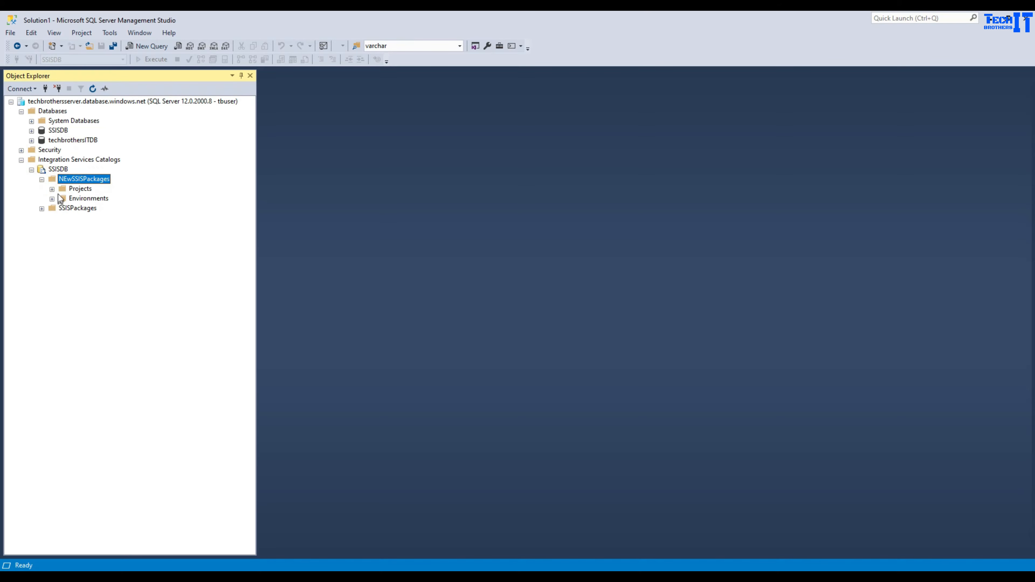
click(53, 190)
click(78, 199)
click(62, 199)
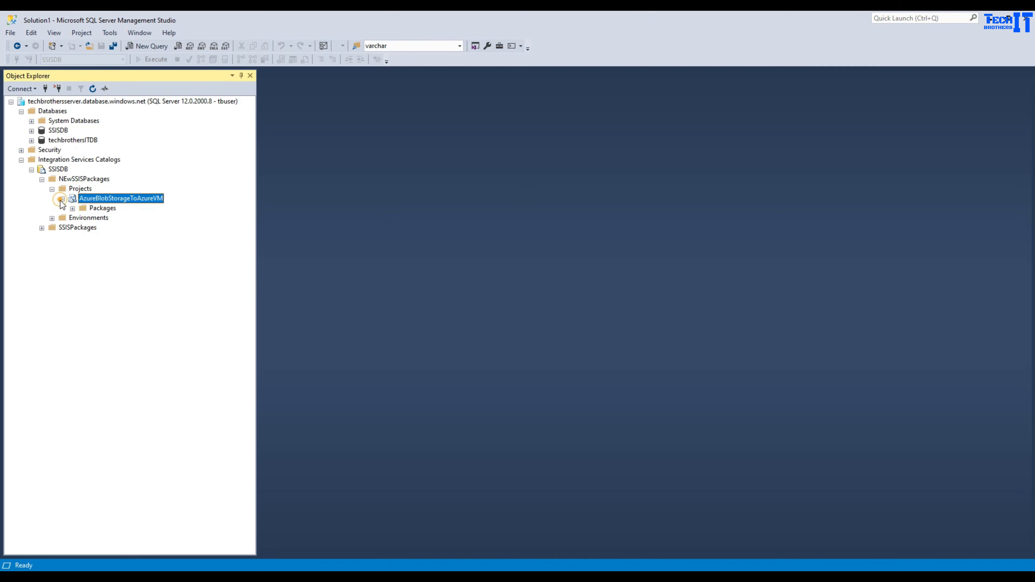
click(102, 207)
click(72, 208)
click(115, 218)
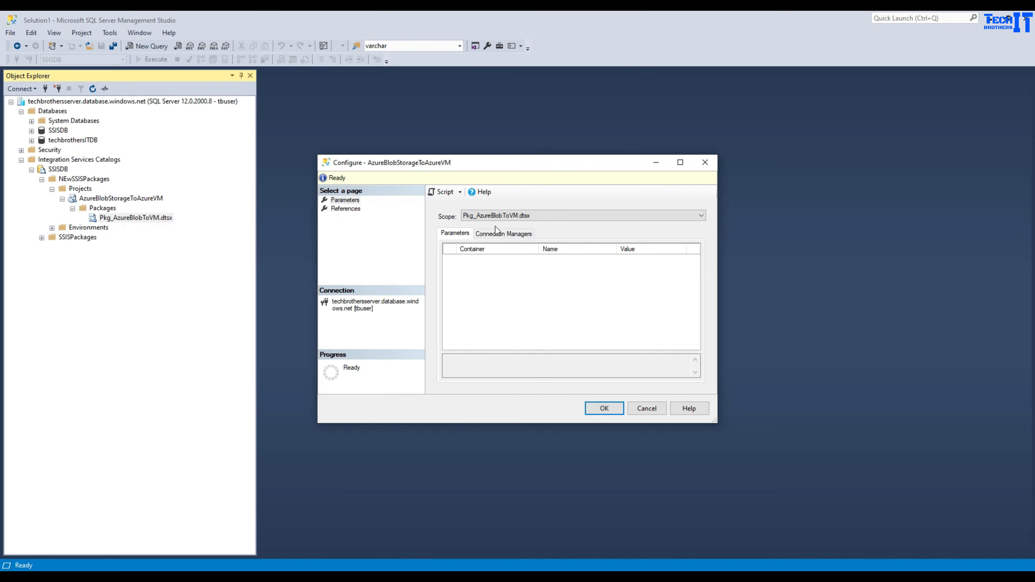
- Show ffsource's connection manager properties in the maximized Configure dialog, with key1 copied from the portal
click(498, 235)
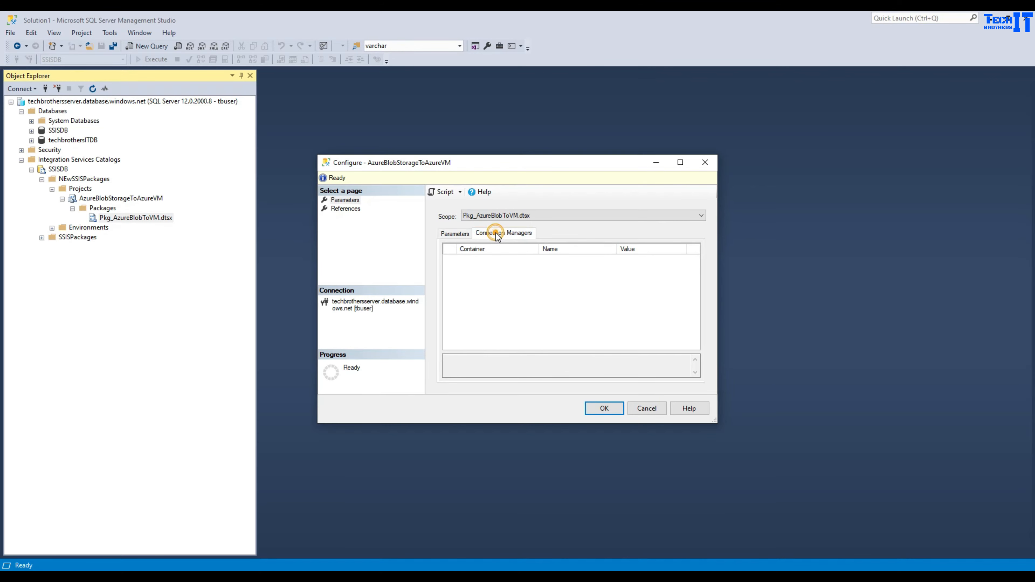
click(678, 162)
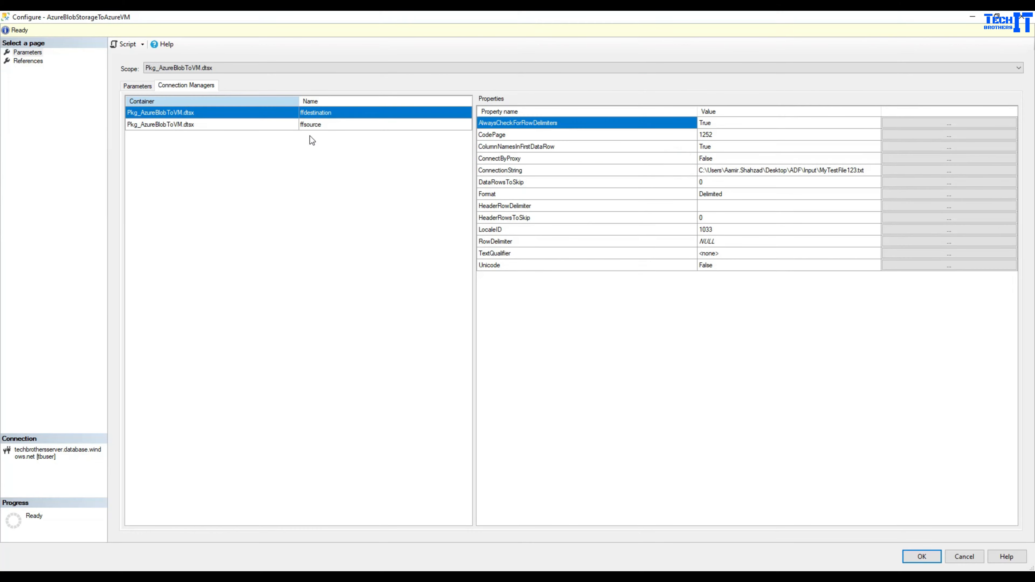
click(328, 129)
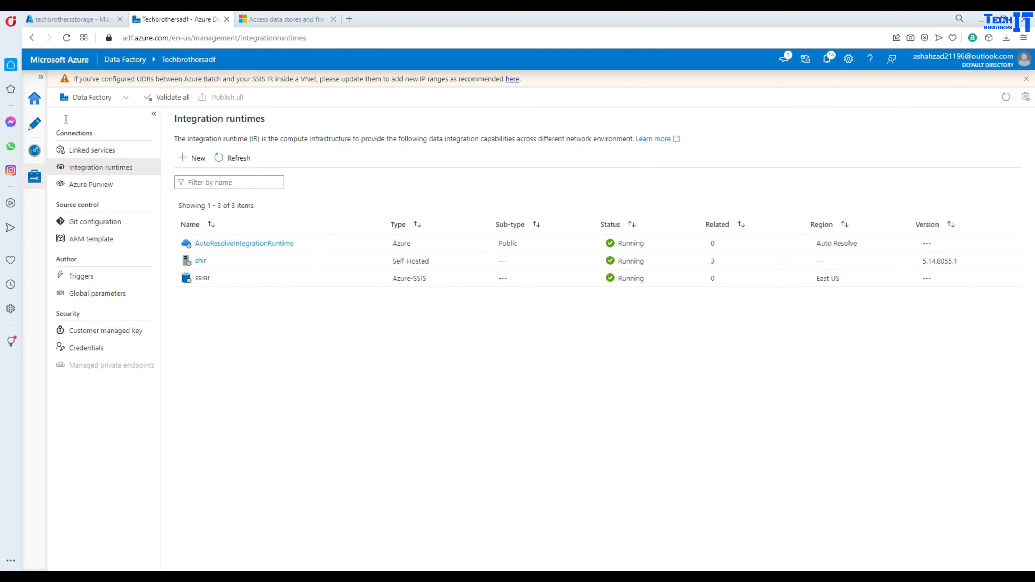
click(81, 24)
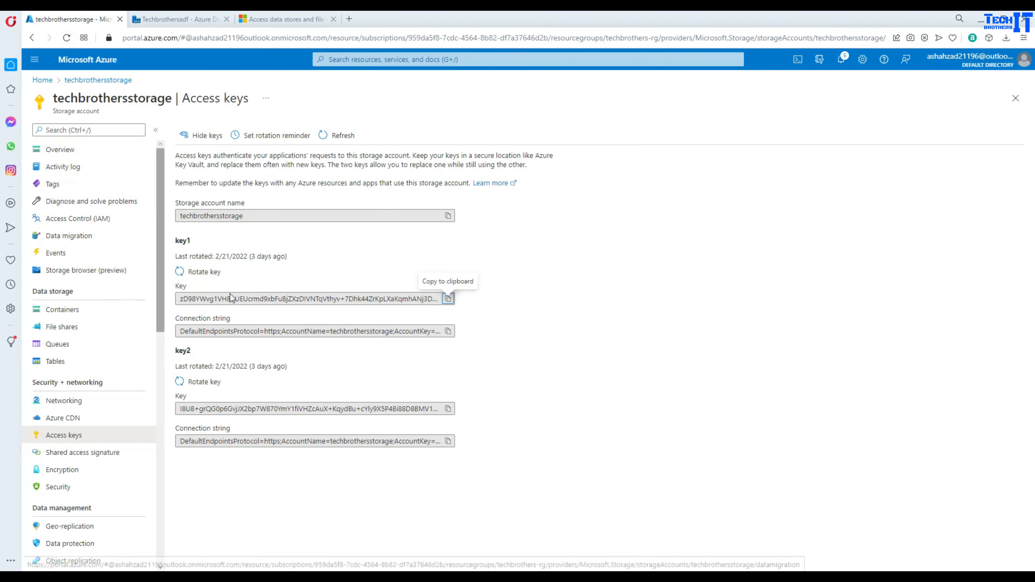
click(447, 299)
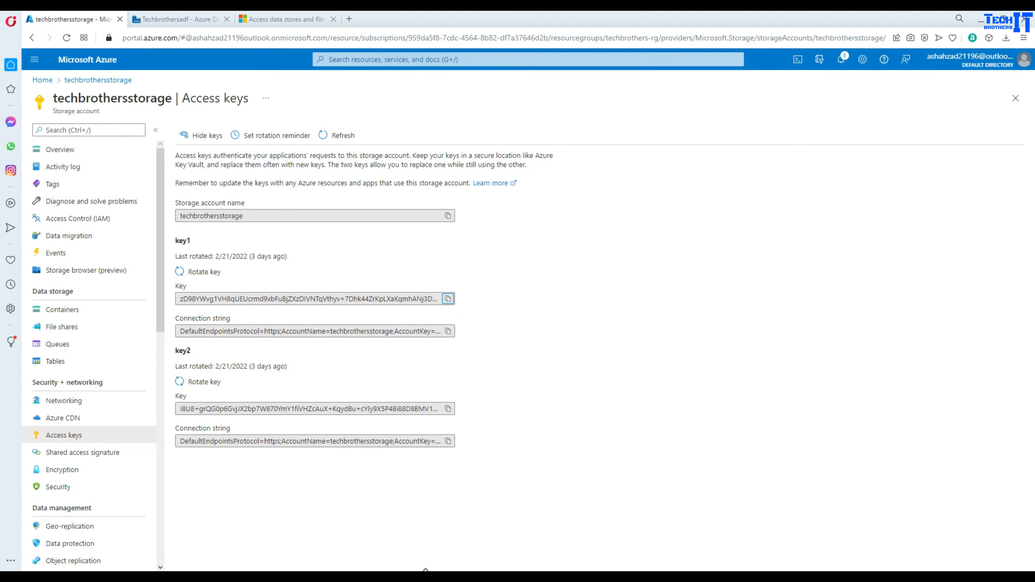
click(435, 548)
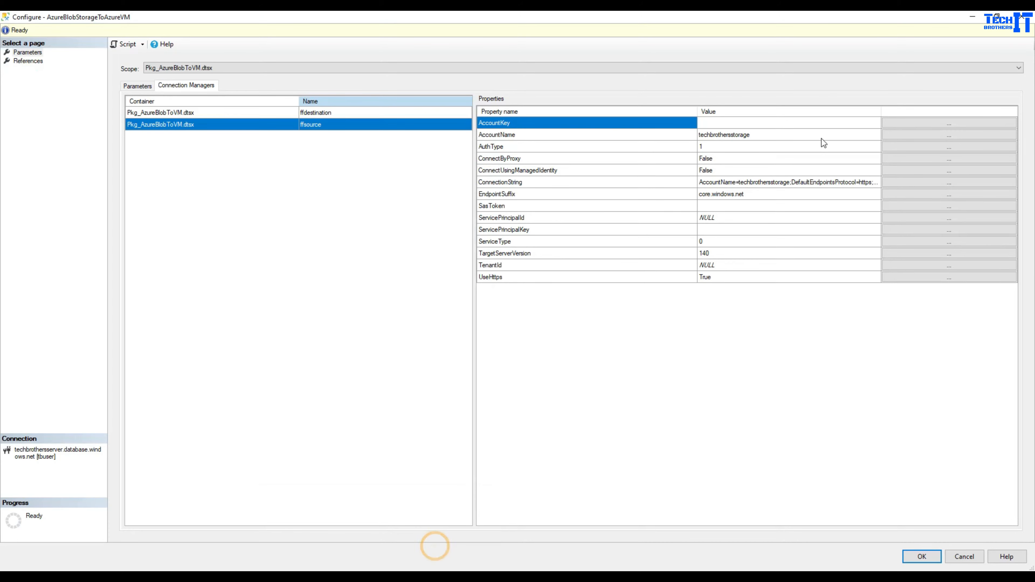
- Paste the storage account key into ffsource's AccountKey, then view ffdestination and switch to the VM
click(920, 126)
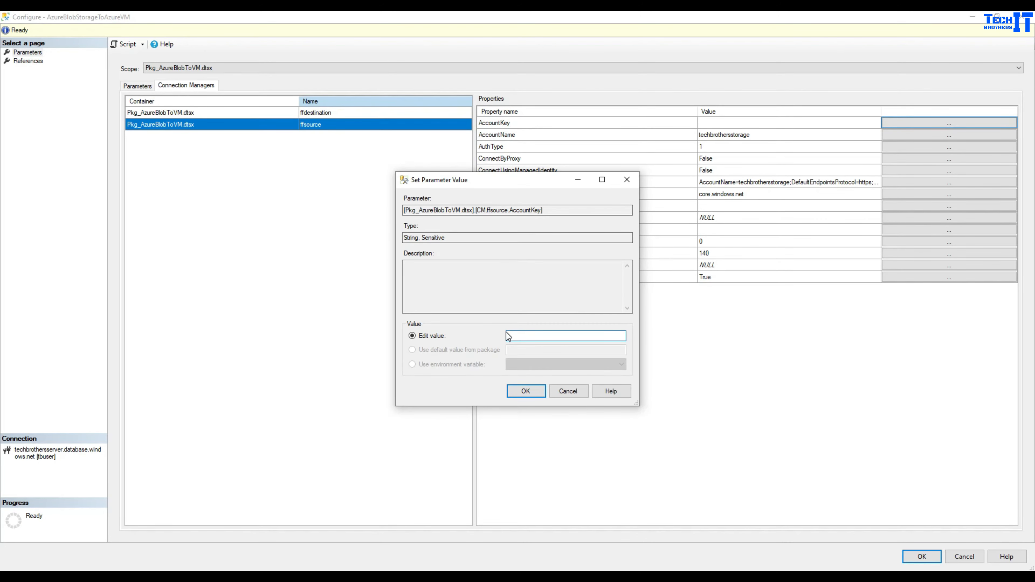
key(ctrl+v)
click(524, 389)
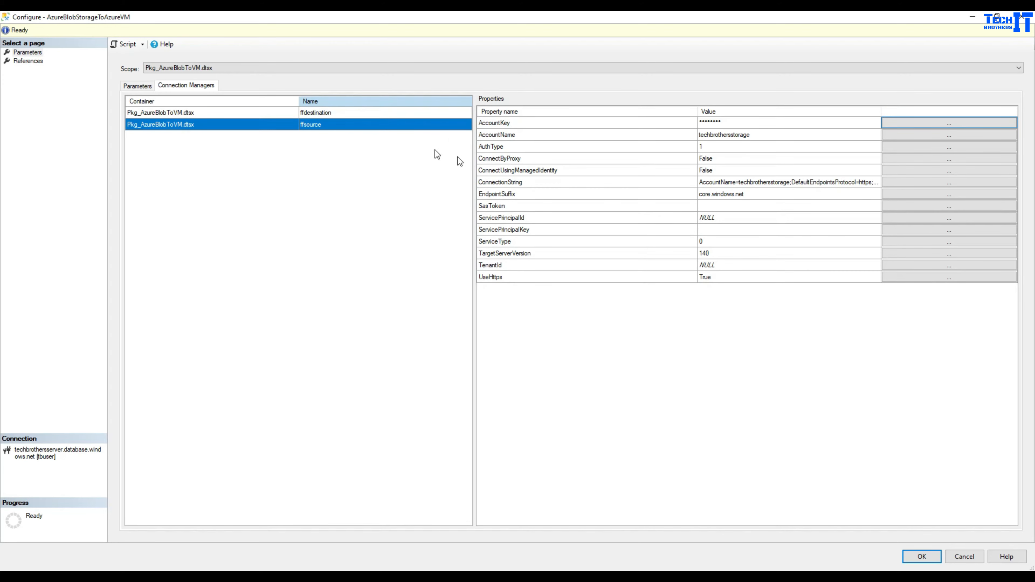
click(366, 112)
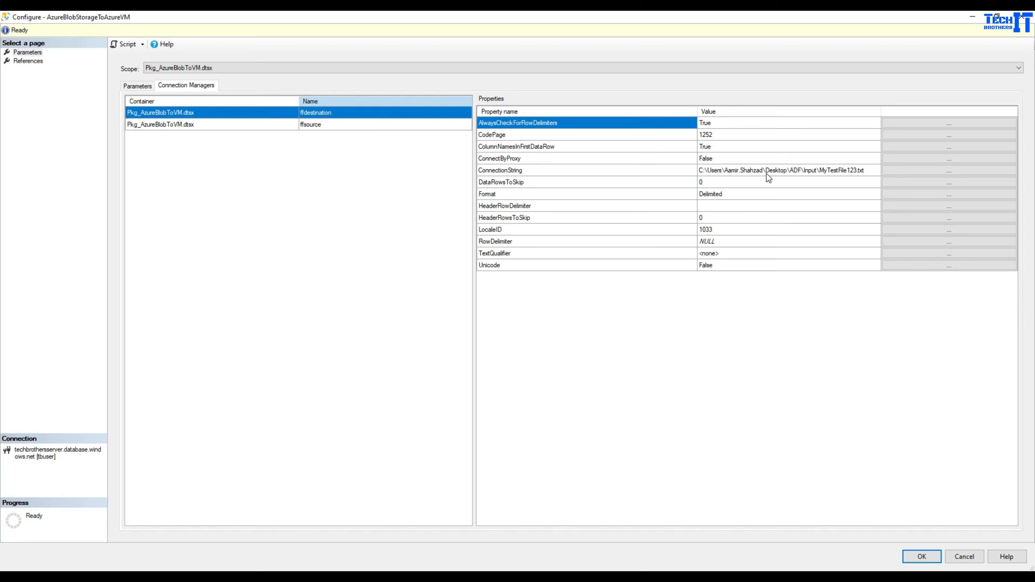
click(797, 513)
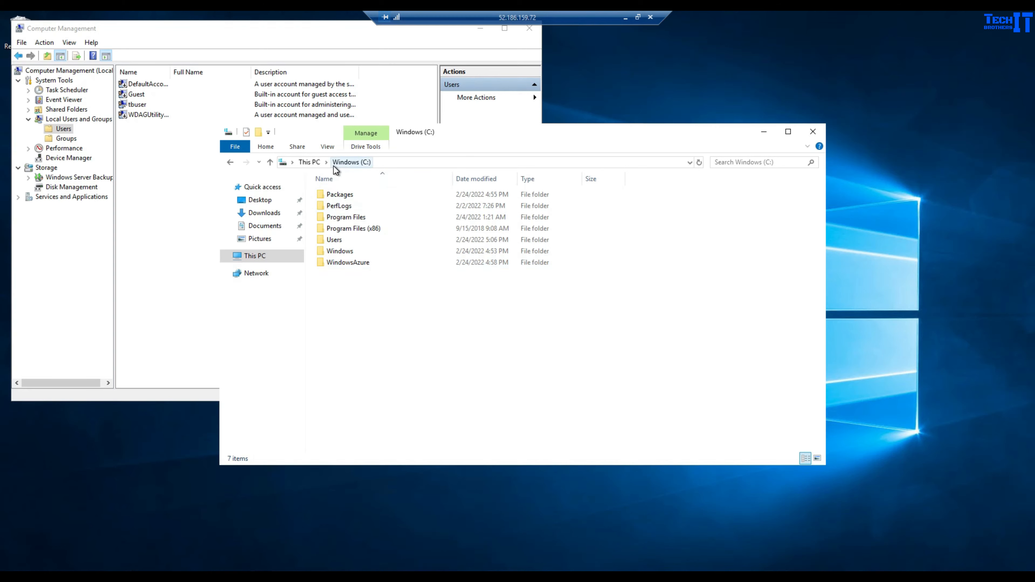
- Create a new folder named SSISFileFolder on the Windows (C:) drive
click(254, 255)
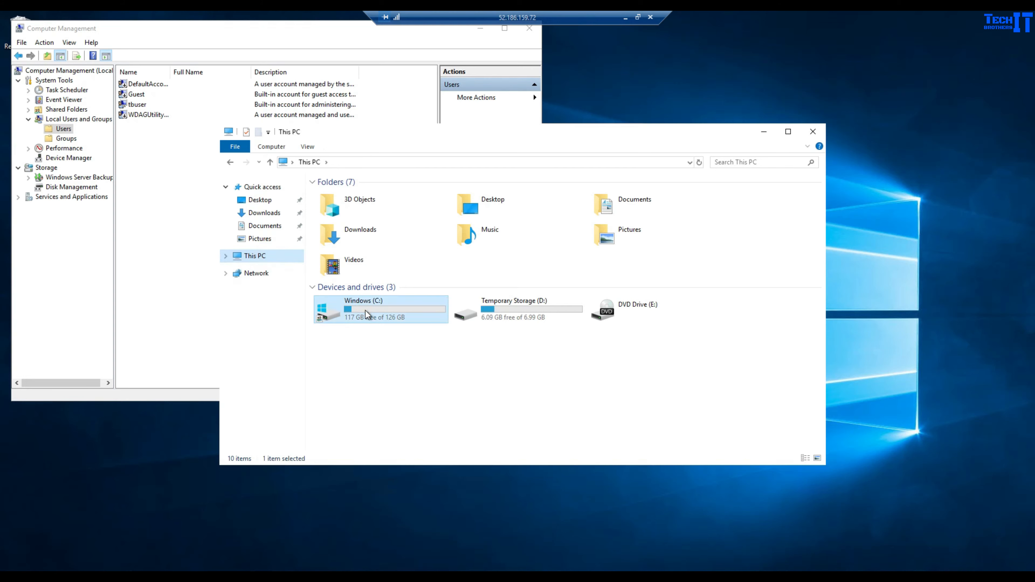
click(365, 312)
double_click(375, 317)
right_click(381, 322)
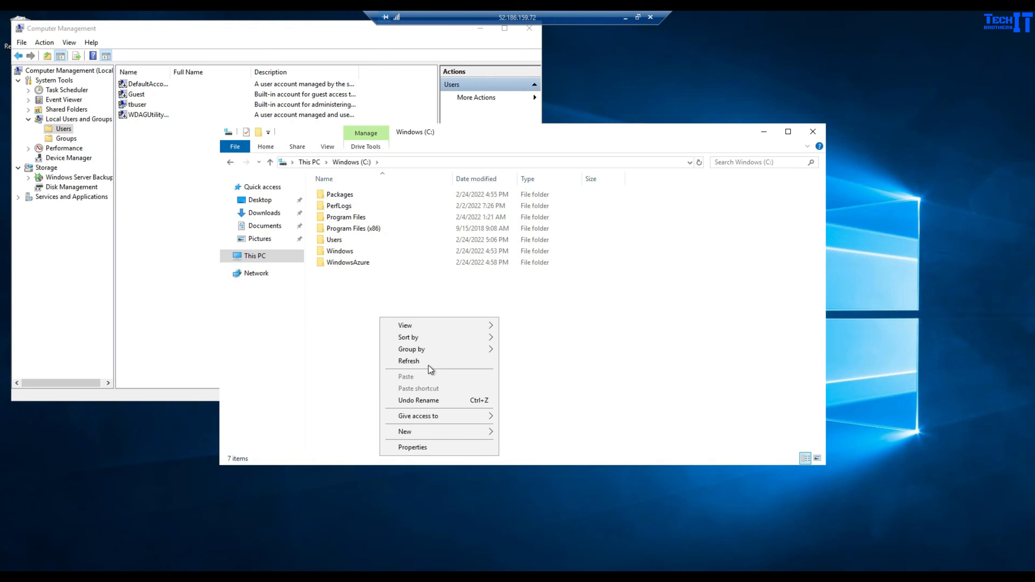
click(487, 431)
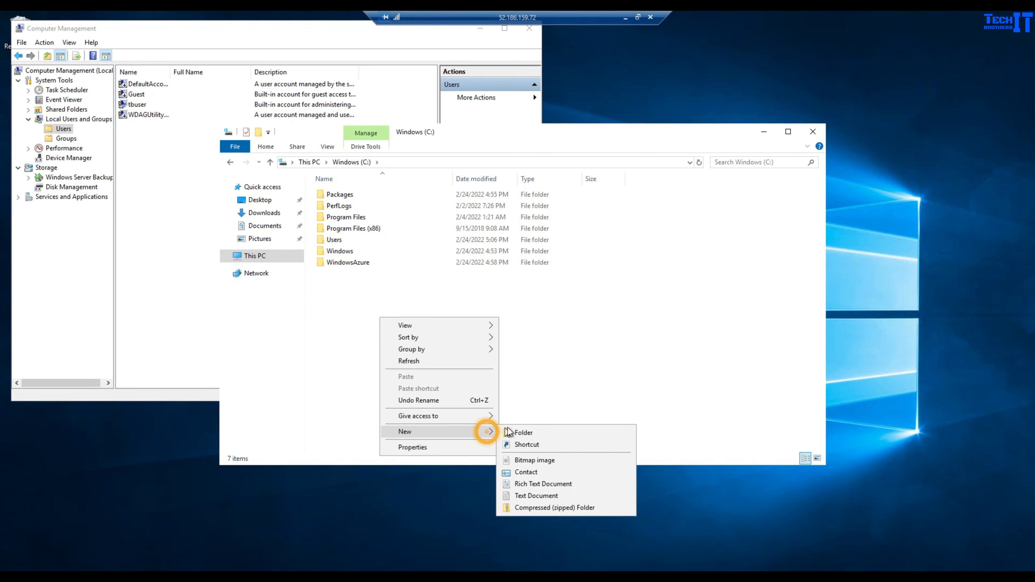
click(522, 431)
text(SSIS)
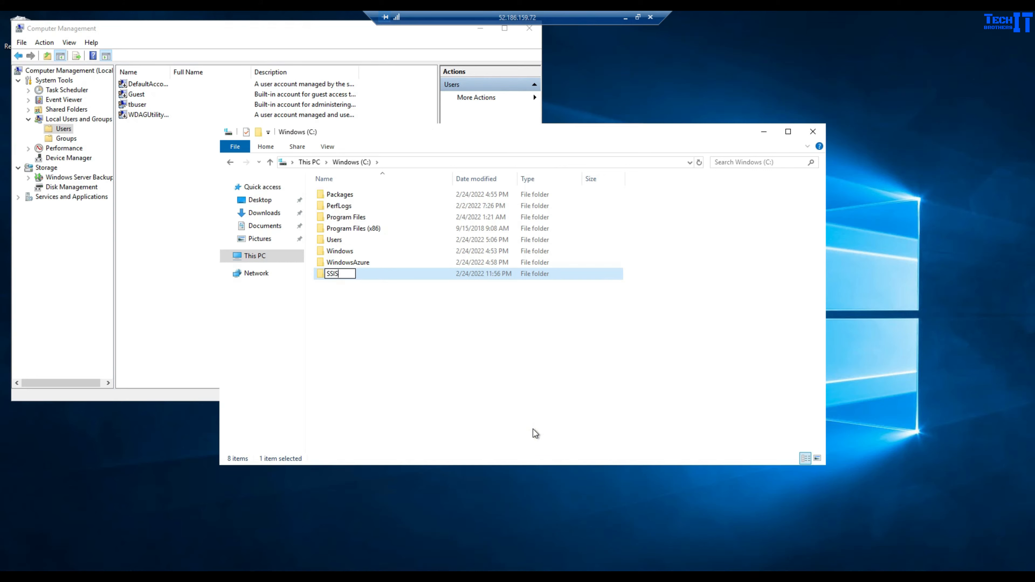
text(FileFolder)
key(Return)
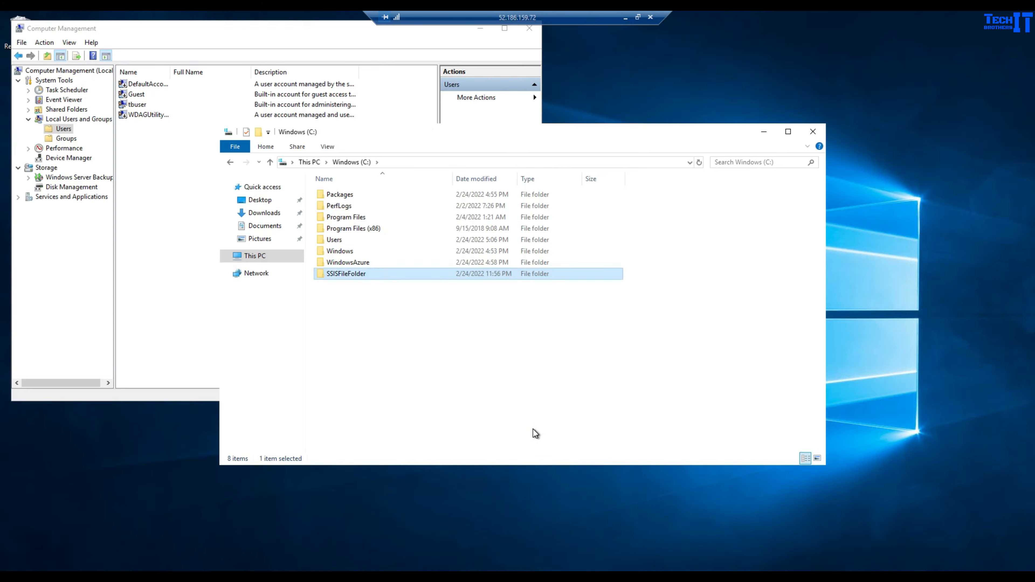
- Share SSISFileFolder on the network from its Properties Sharing tab
right_click(354, 277)
click(391, 456)
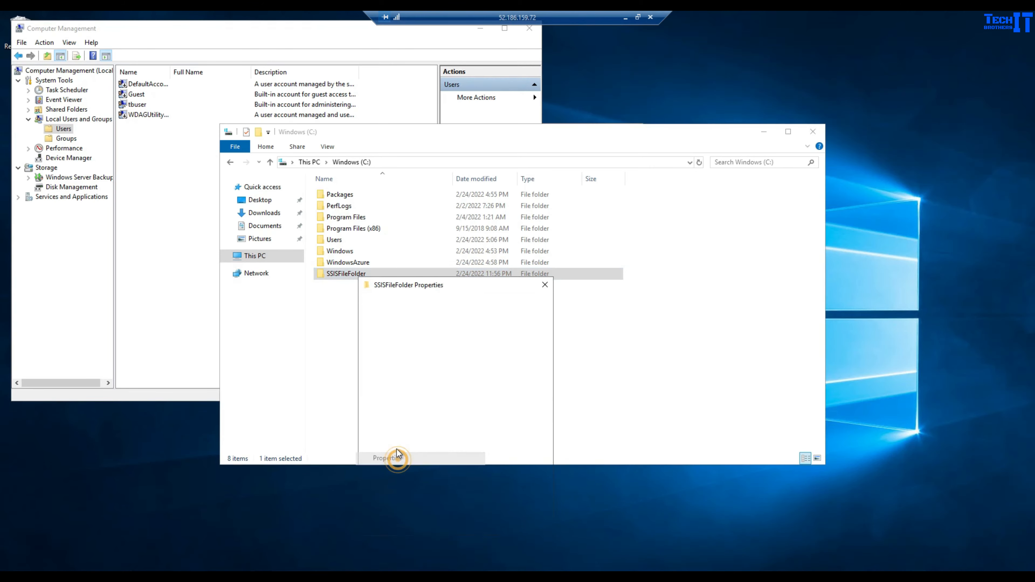
click(402, 303)
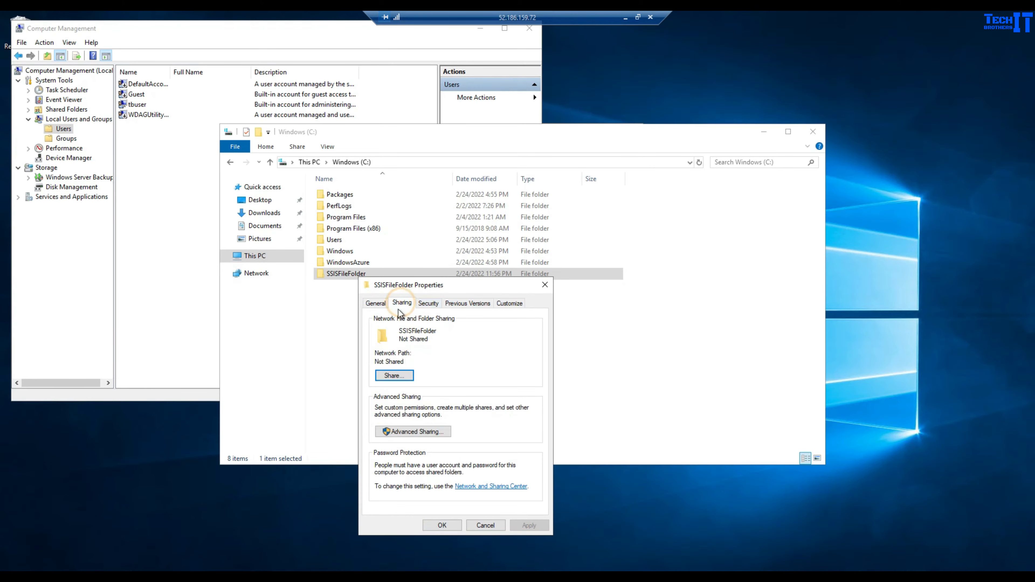
click(394, 376)
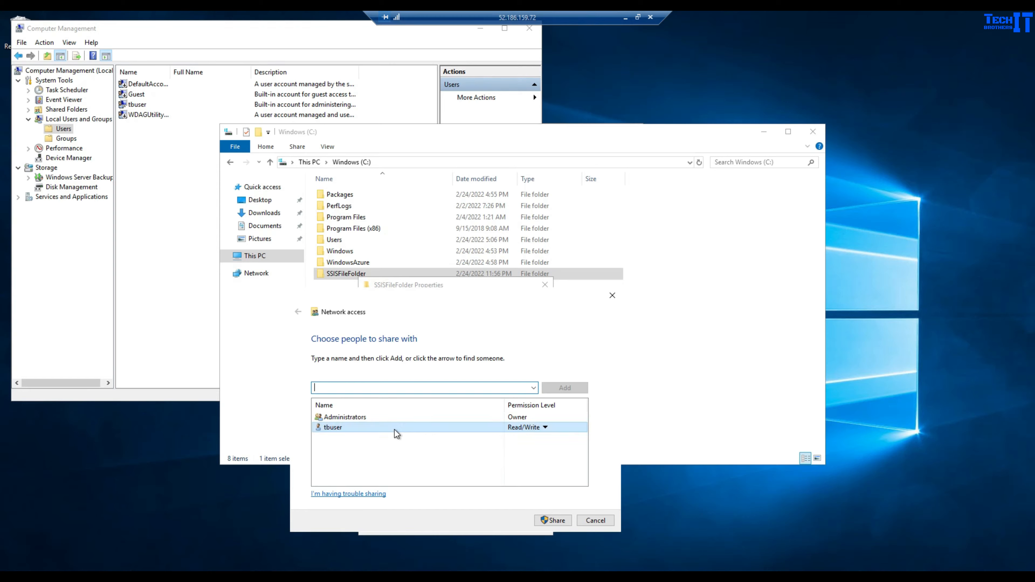
click(551, 520)
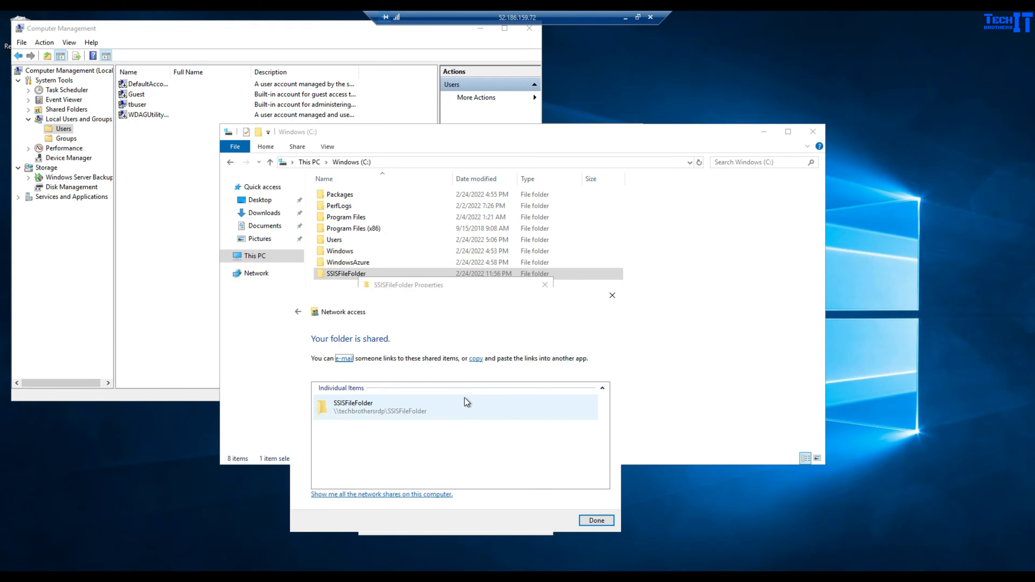
click(379, 407)
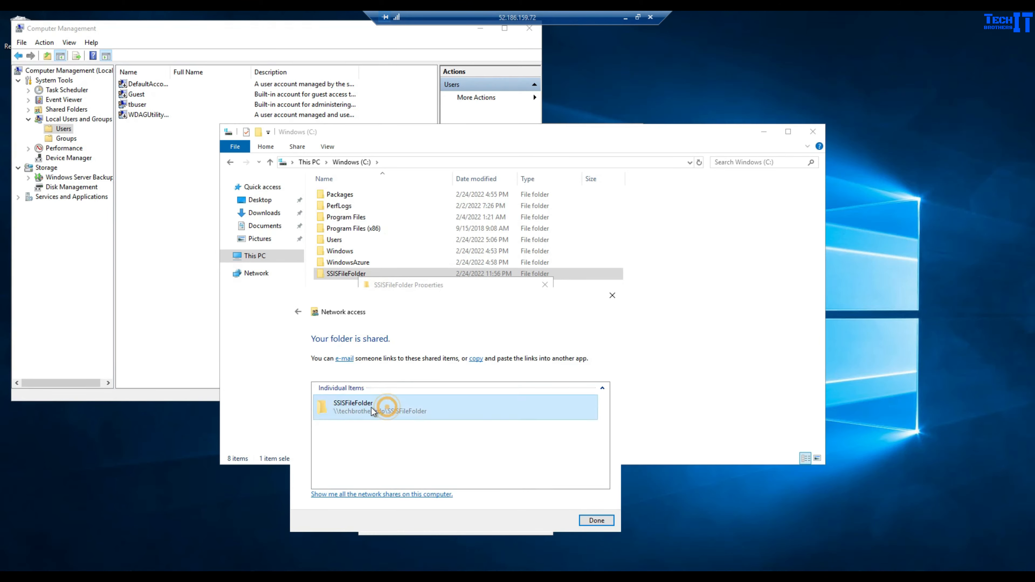
click(596, 520)
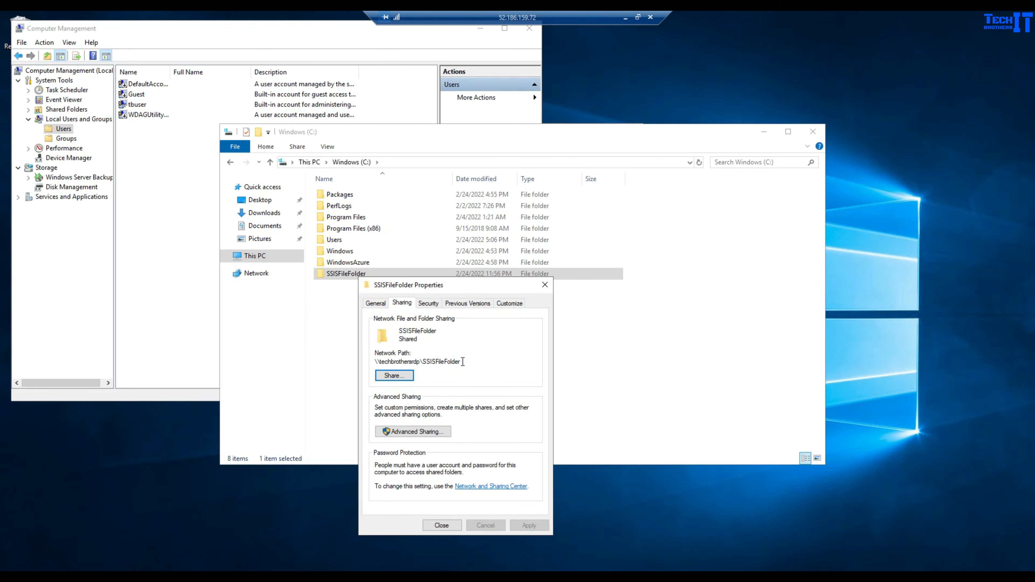
- Copy SSISFileFolder's network path and close the folder properties
drag(463, 362, 378, 360)
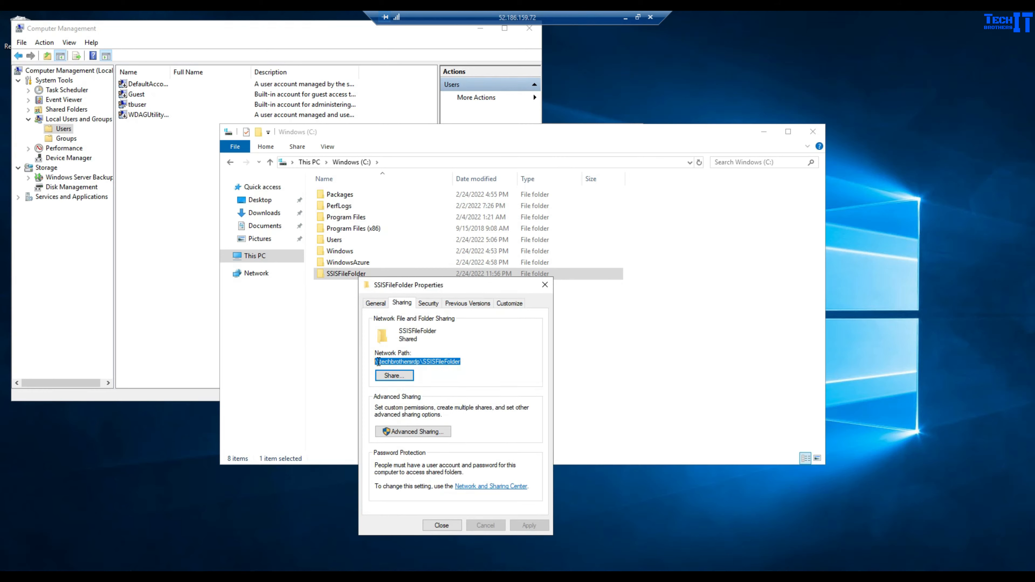
right_click(378, 362)
click(411, 395)
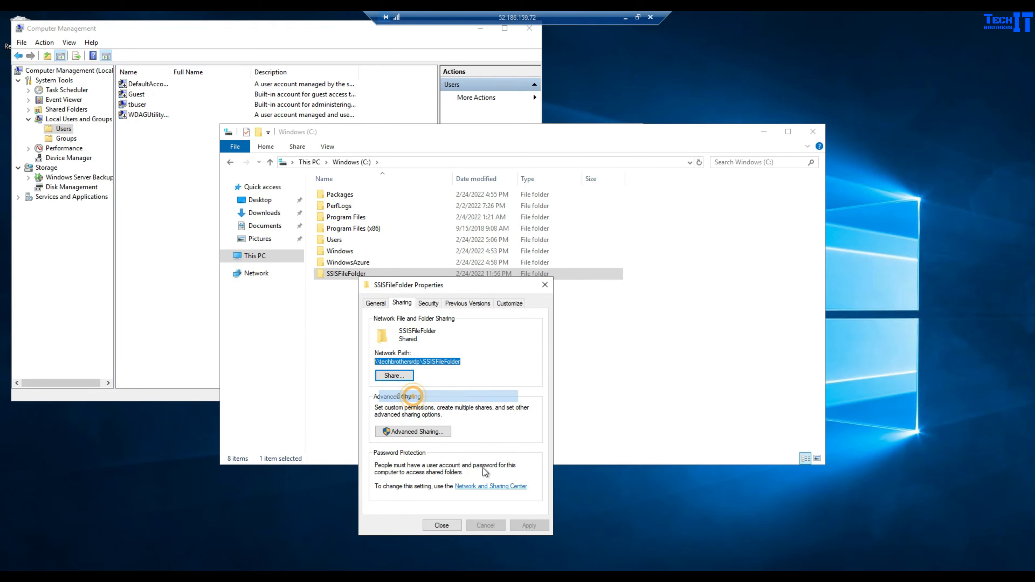
click(441, 524)
- Open \\techbrothersrdp\SSISFileFolder from the address bar, confirming the share is empty
click(360, 292)
click(270, 276)
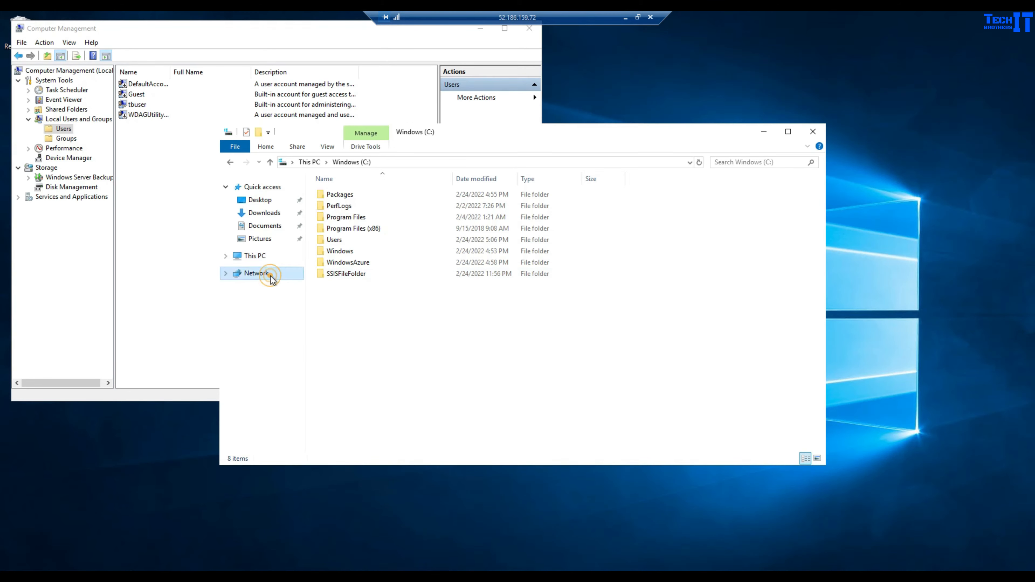
click(465, 251)
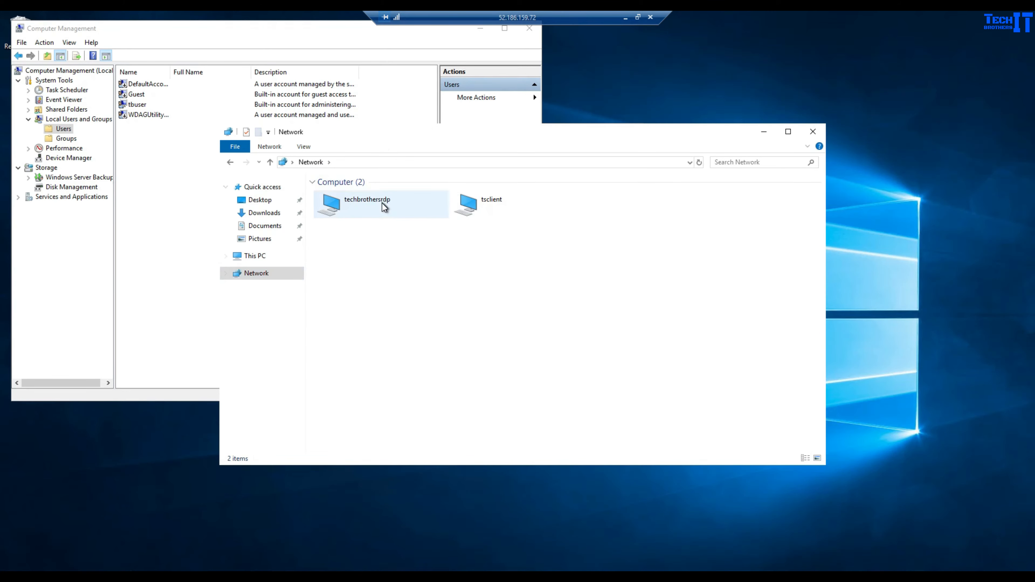
click(262, 257)
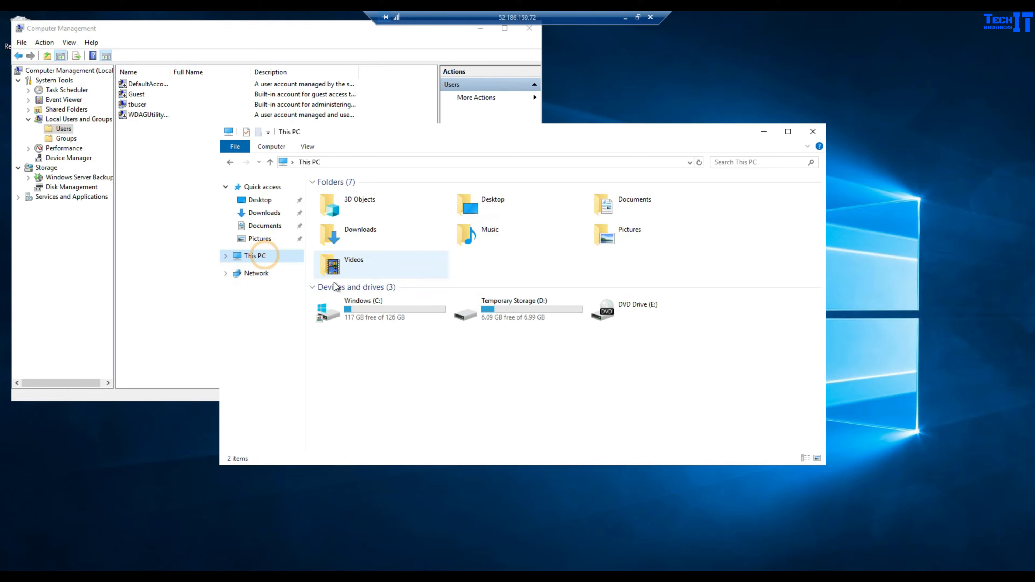
double_click(375, 312)
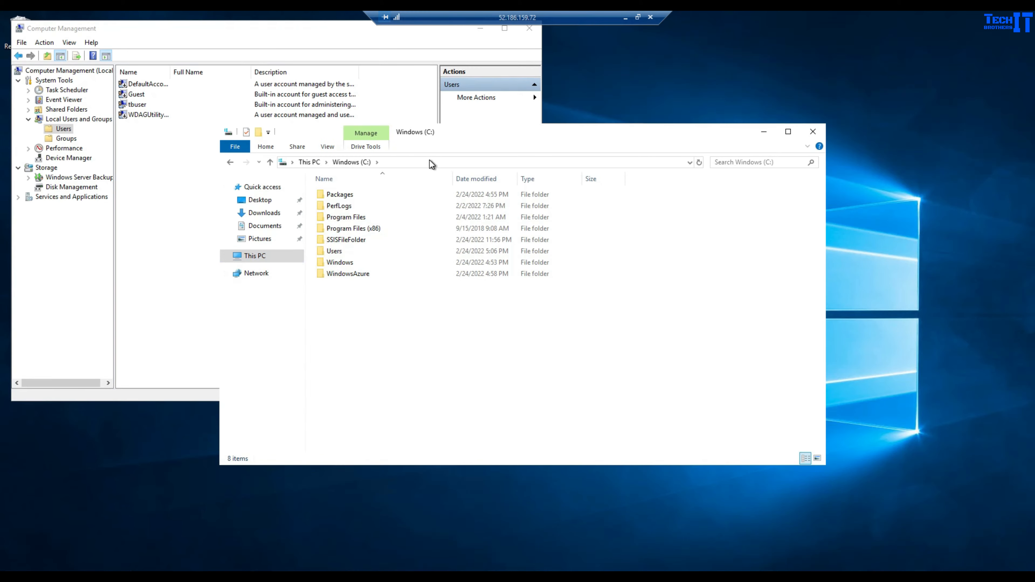
click(429, 160)
key(ctrl+v)
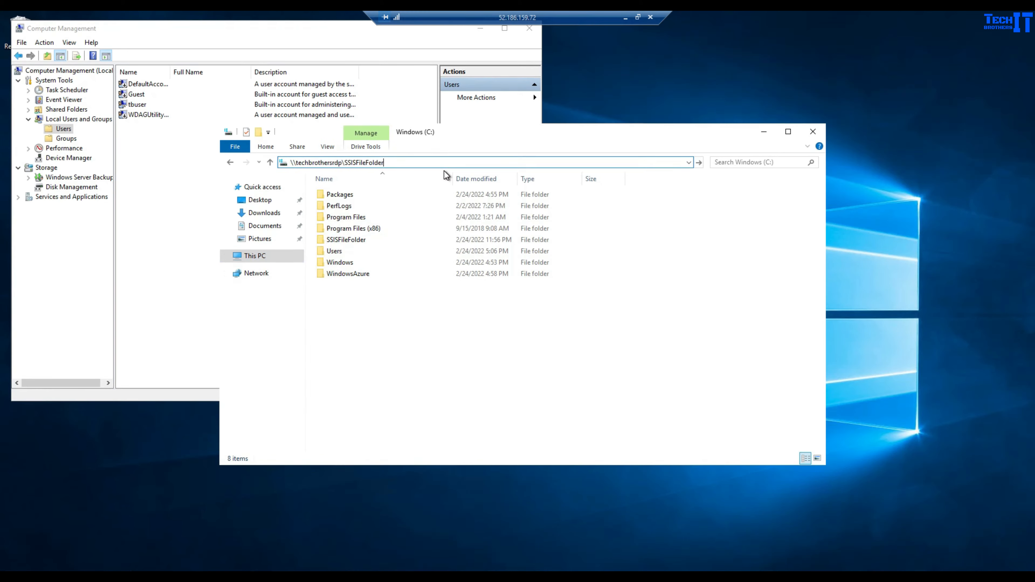
key(Return)
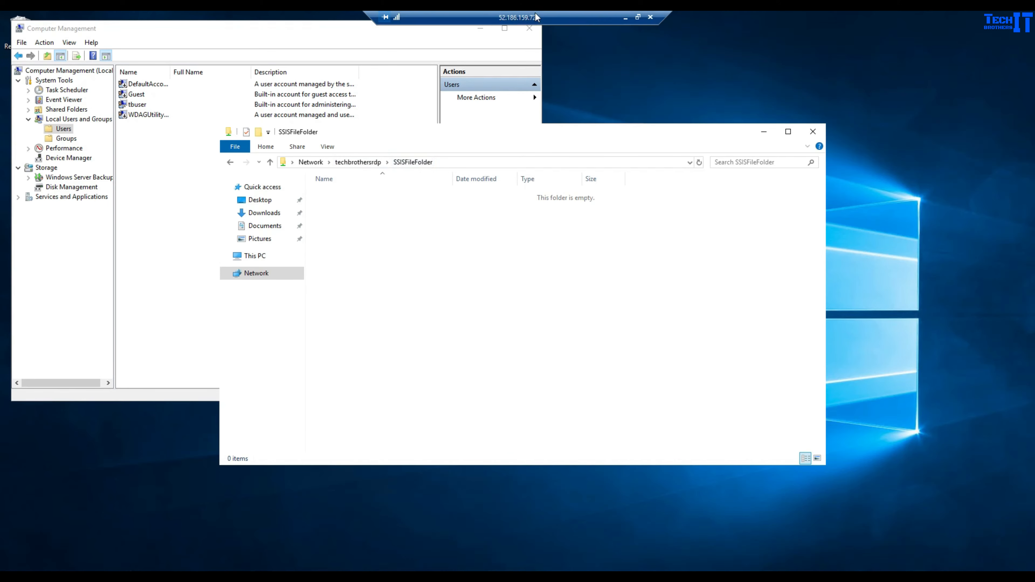
click(624, 18)
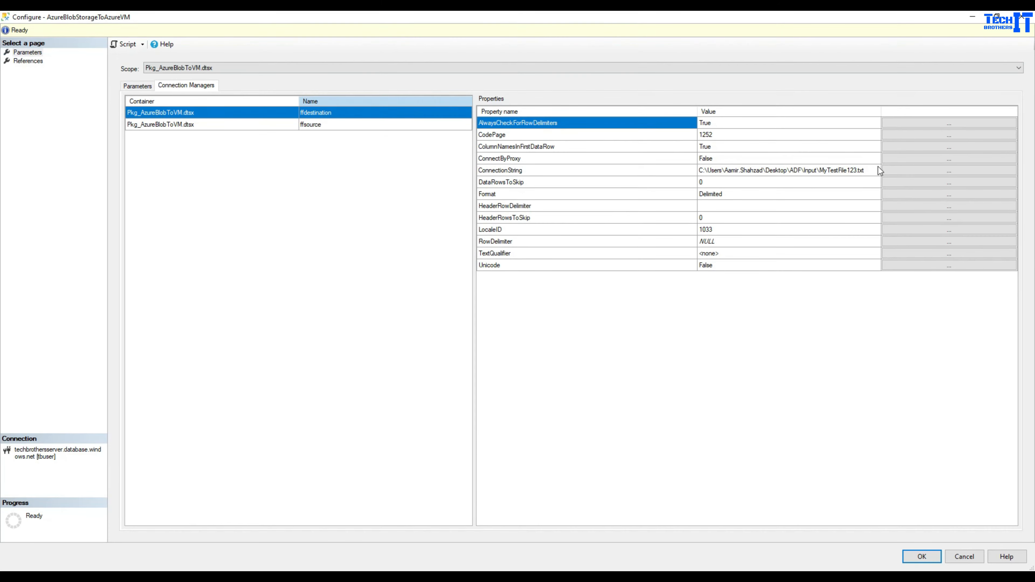
- Set ffdestination's ConnectionString to the share path plus \MyTestfile.txt
click(884, 172)
click(424, 329)
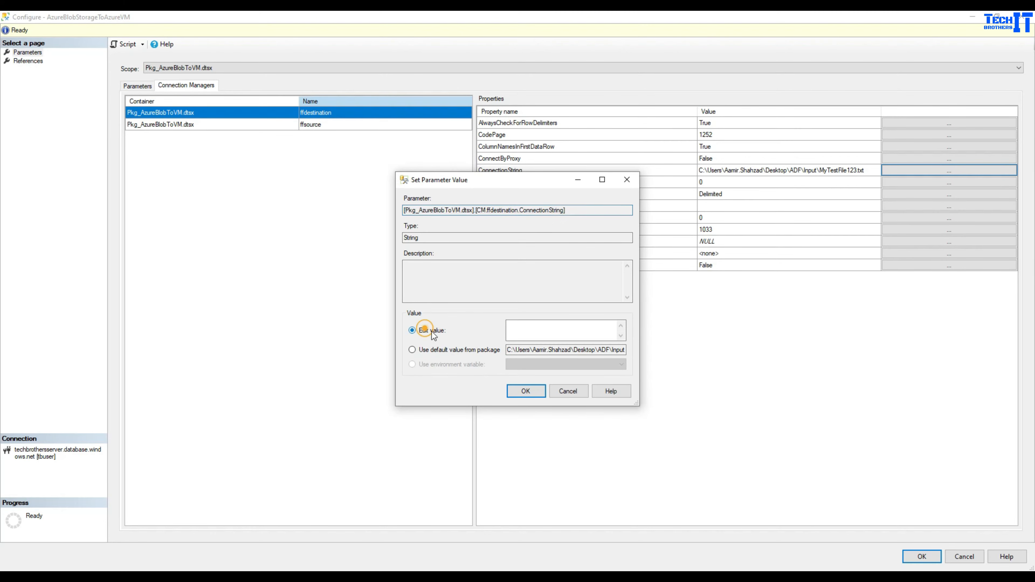
click(534, 328)
key(ctrl+v)
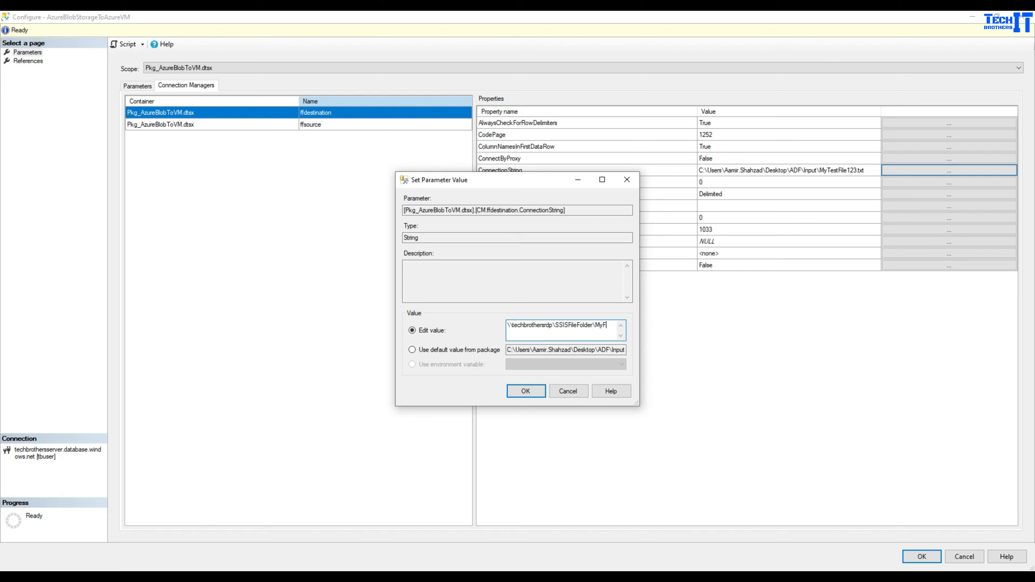
text(\MyTestfile.txt)
- Check the new path's parts and copy the full file path value
drag(553, 327, 488, 323)
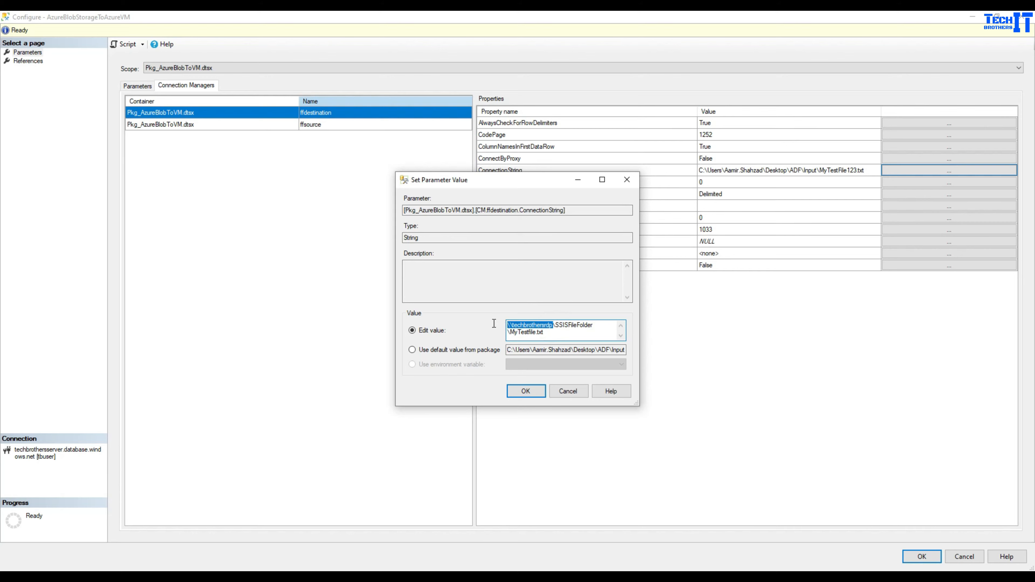
click(550, 325)
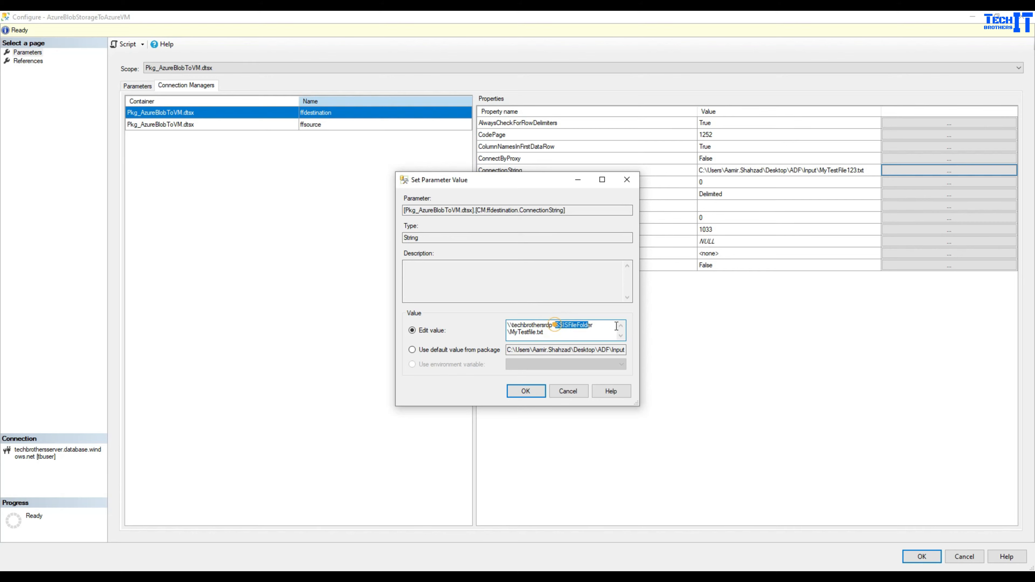
double_click(555, 325)
drag(506, 331, 563, 334)
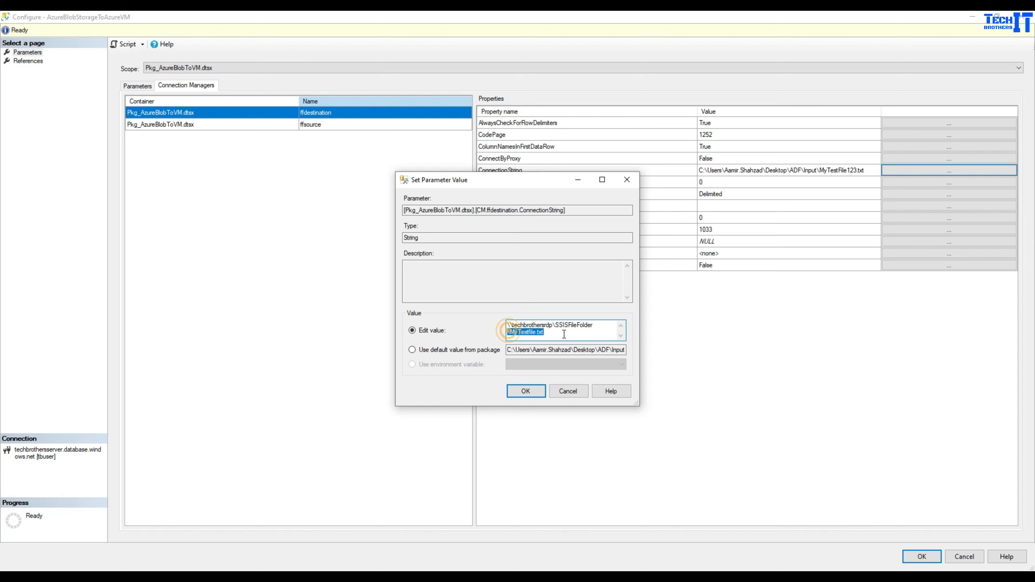
click(563, 335)
key(ctrl+a)
right_click(525, 338)
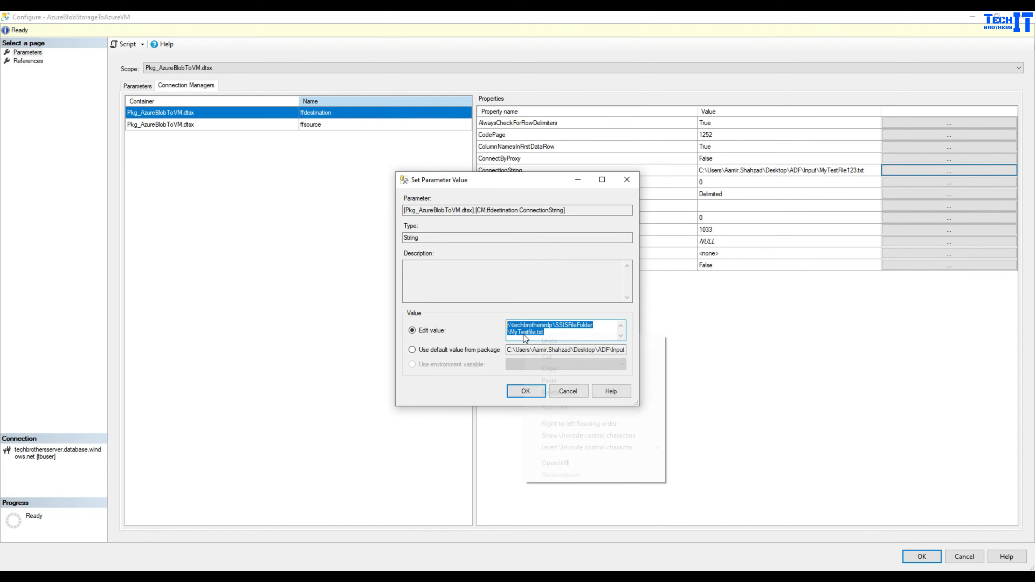
click(552, 368)
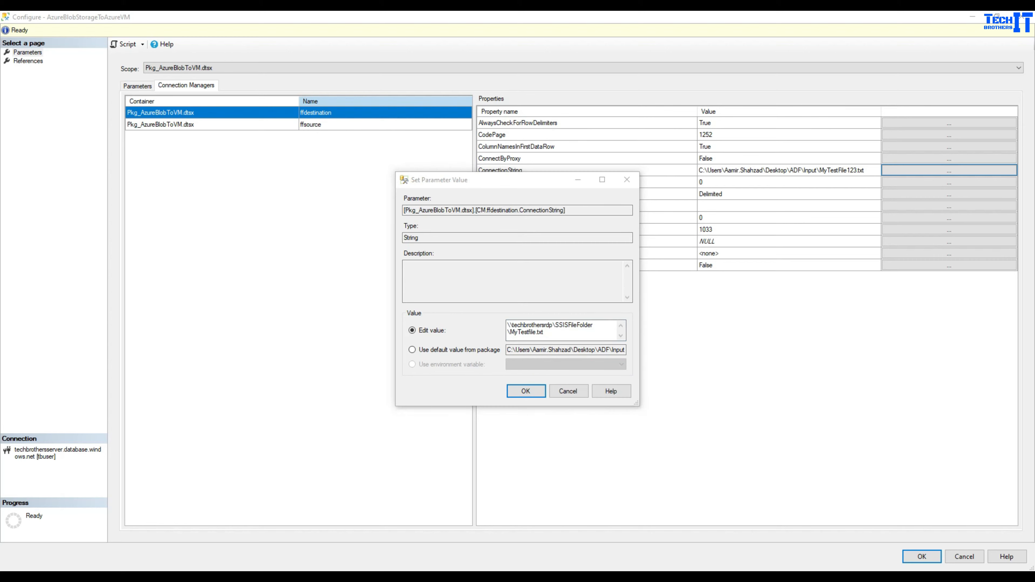
click(309, 549)
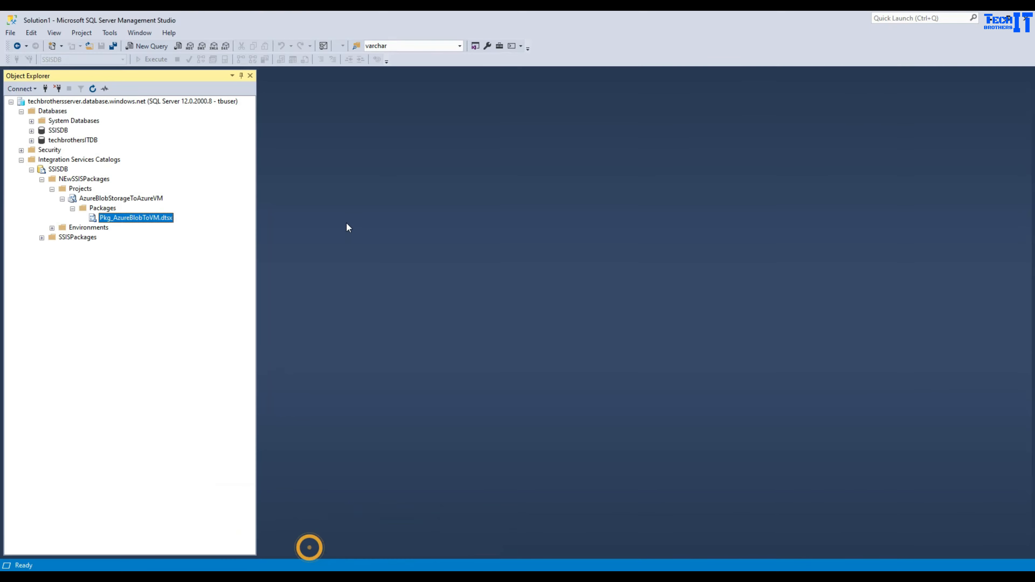
- Paste the file path into a new query editor to inspect it
click(153, 47)
key(Return)
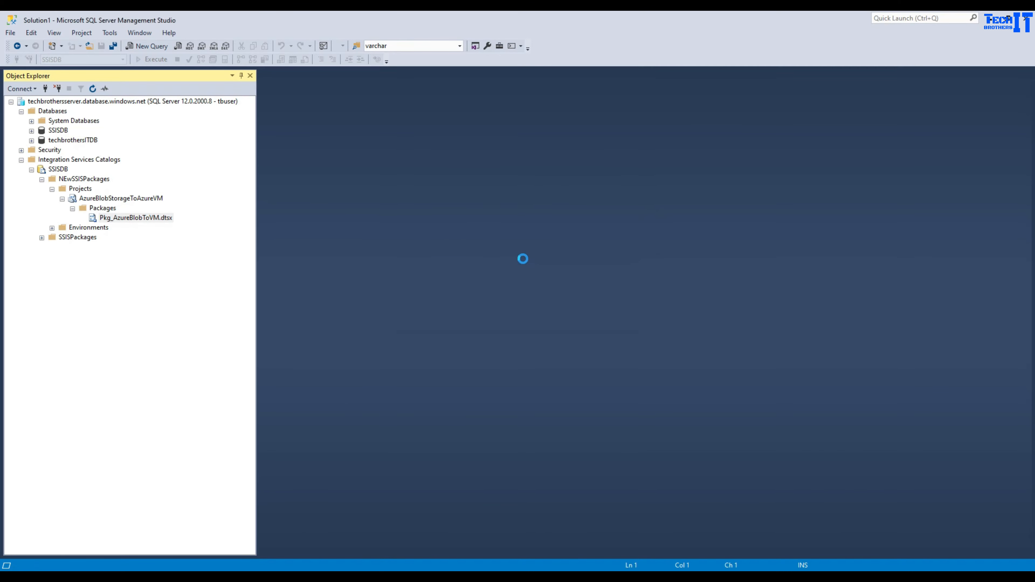
key(ctrl+v)
scroll(392, 146, up, 6)
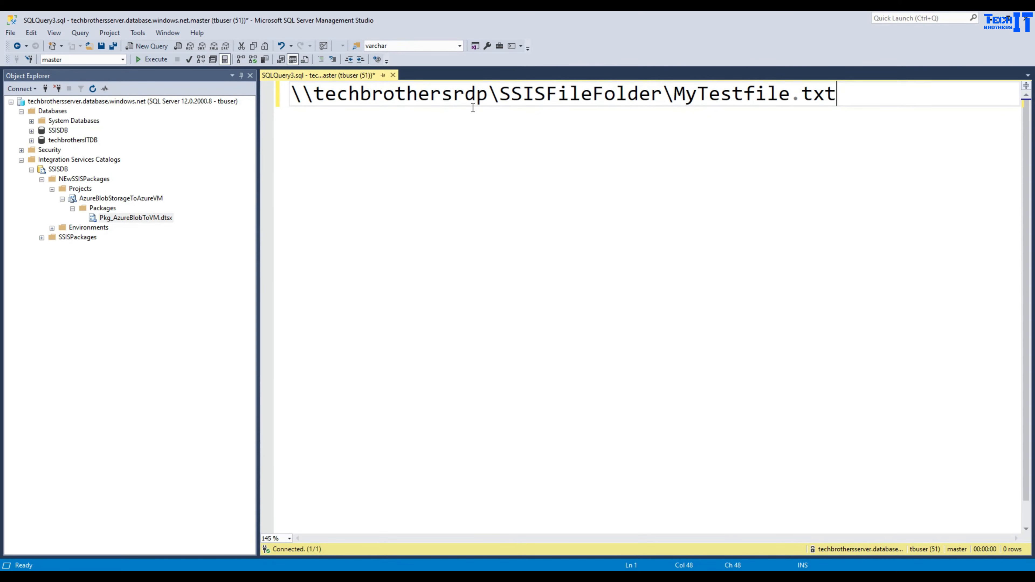
key(shift+Left)
key(shift+Left)
key(shift+Left)
key(shift+Left)
key(shift+Left)
key(shift+Left)
key(shift+Left)
key(shift+Left)
key(shift+Left)
key(shift+Left)
key(shift+Left)
key(shift+Left)
key(shift+Left)
key(shift+Left)
key(shift+Left)
key(shift+Left)
key(shift+Right)
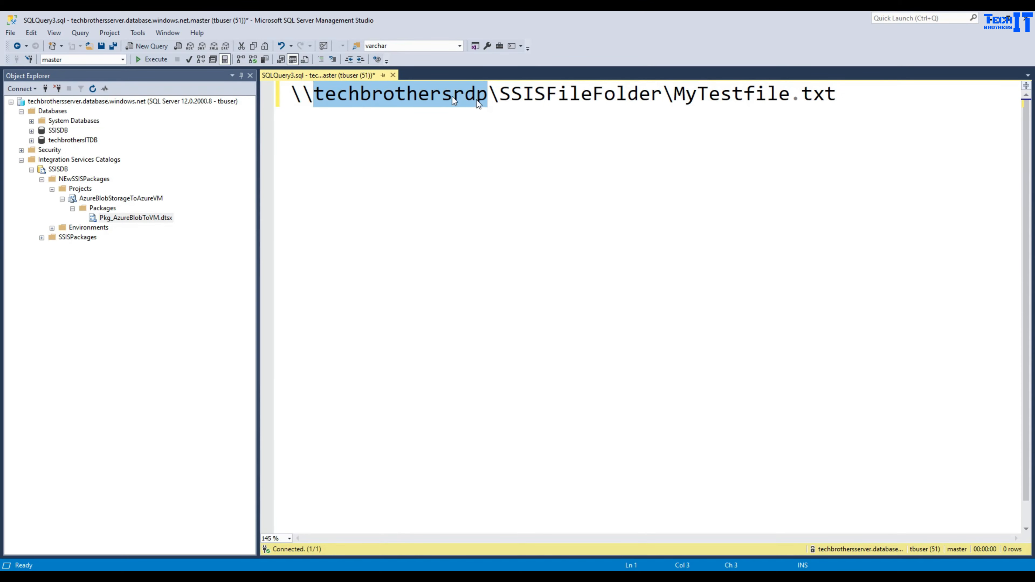
drag(500, 95, 651, 87)
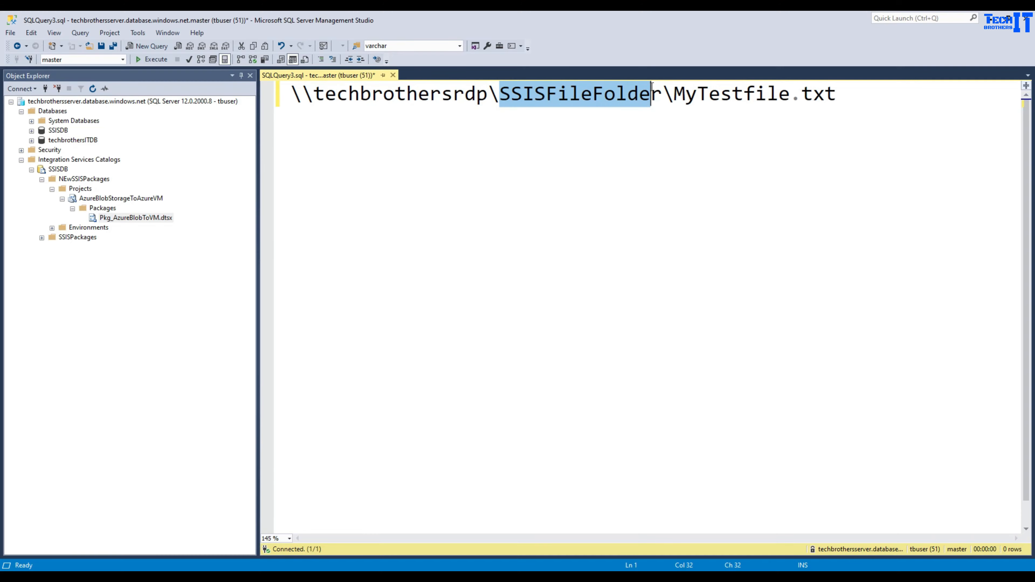
click(674, 95)
- Save \\techbrothersrdp\SSISFileFolder\MyTestfile.txt as the ConnectionString and apply the configuration
mouse_move(382, 566)
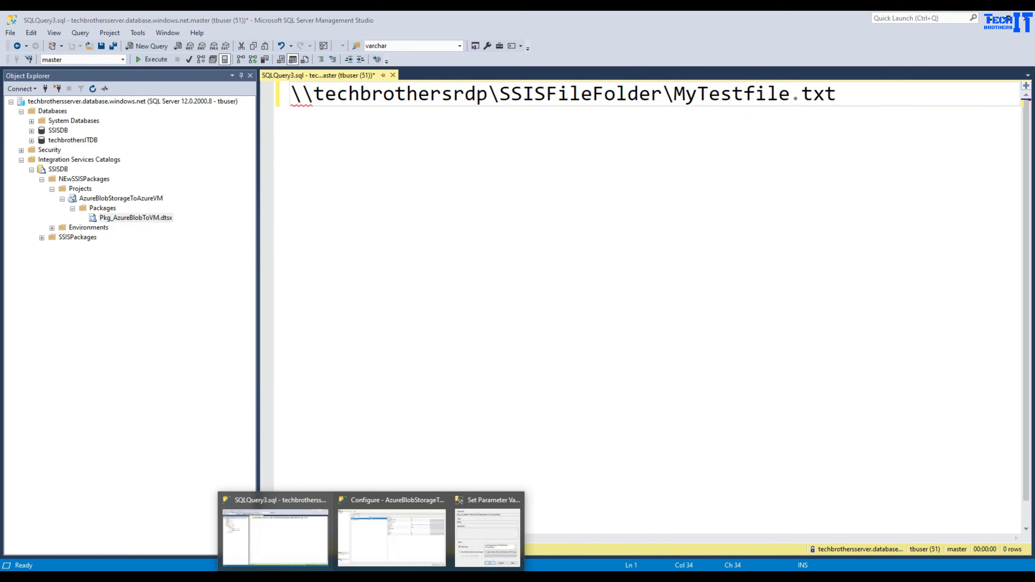
click(471, 536)
key(ctrl+v)
click(533, 391)
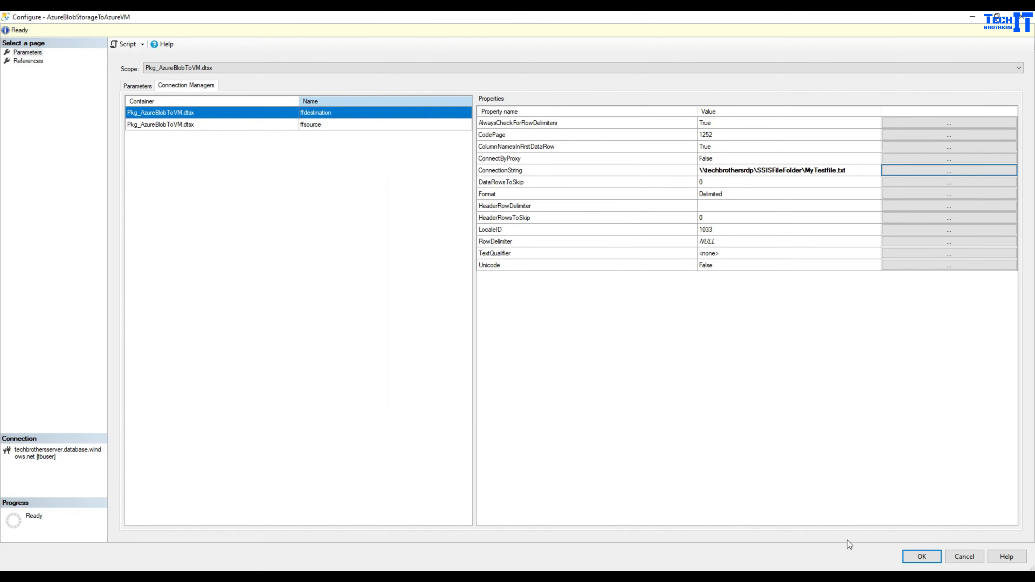
click(921, 556)
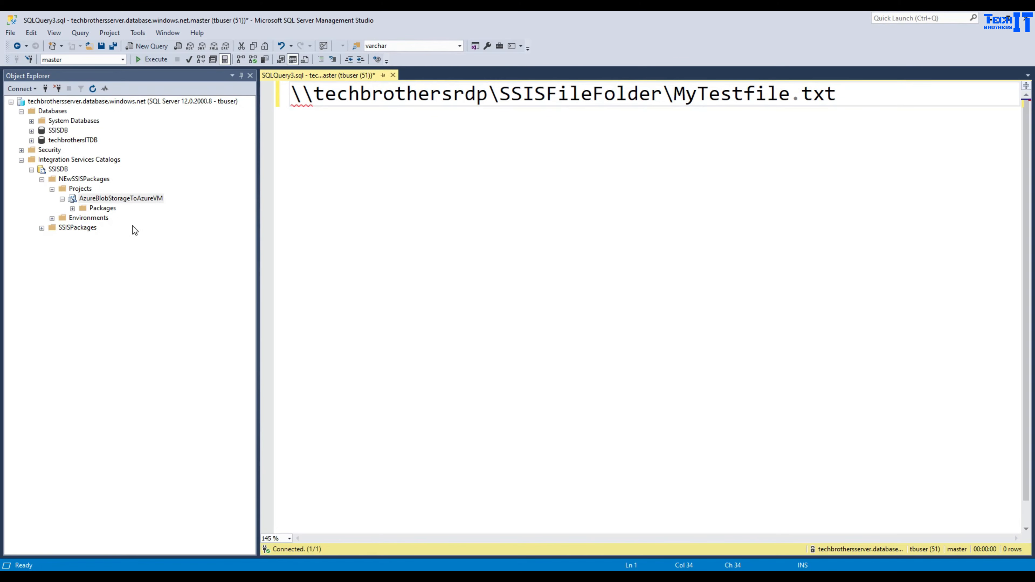
- Expand the project's packages folder in Object Explorer
click(115, 264)
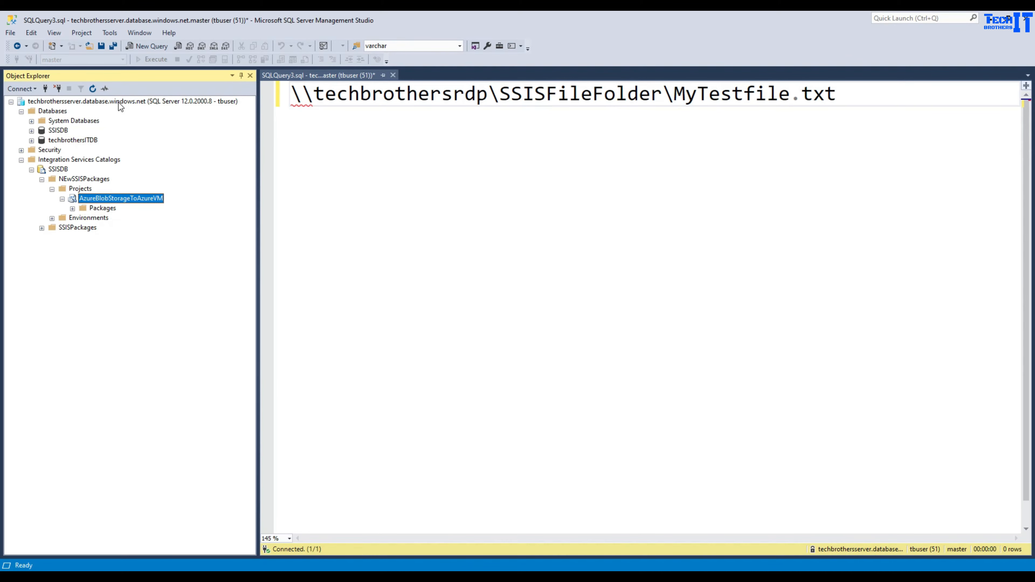
click(57, 131)
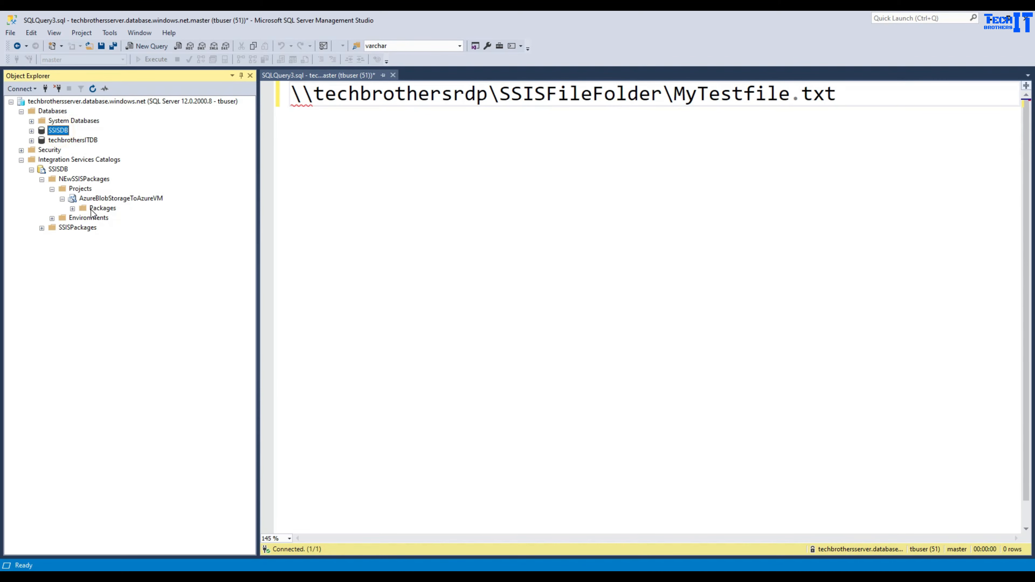
click(73, 208)
- Reopen the package configuration and close it without changes
right_click(135, 218)
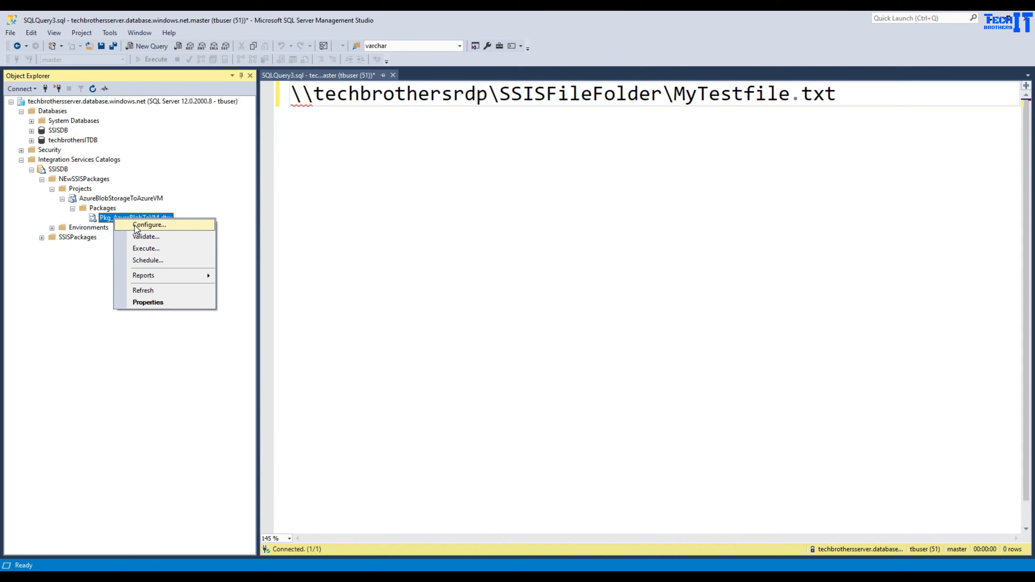
click(137, 225)
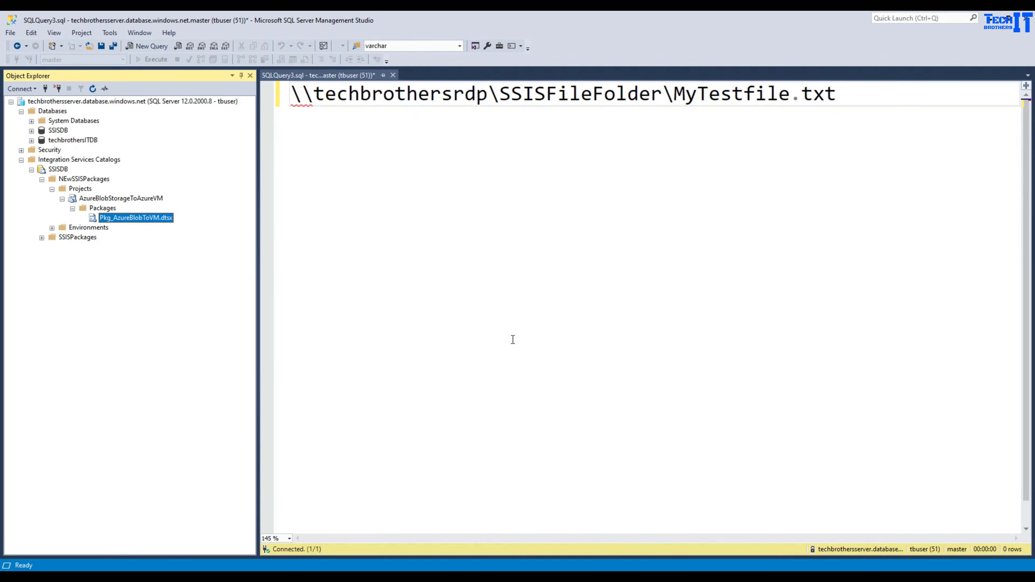
click(649, 408)
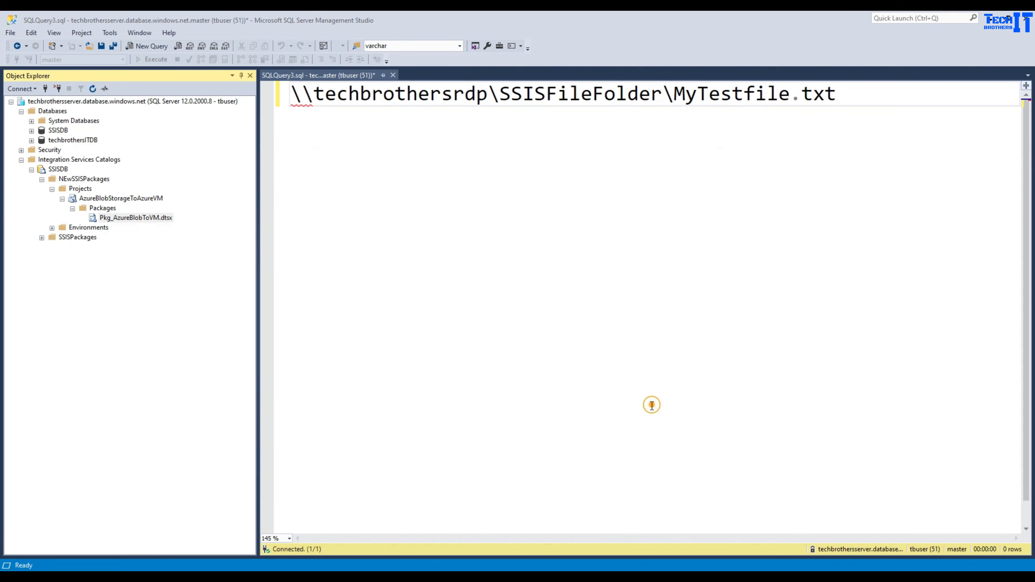
- Execute Pkg_AzureBlobToVM.dtsx and view All Messages in the failed run's report
right_click(156, 219)
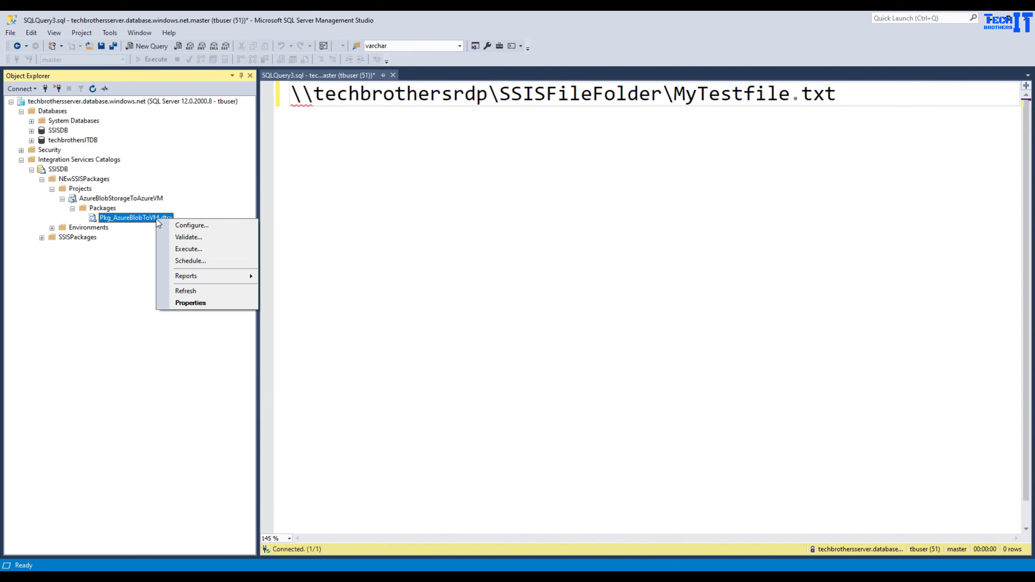
click(202, 250)
click(723, 422)
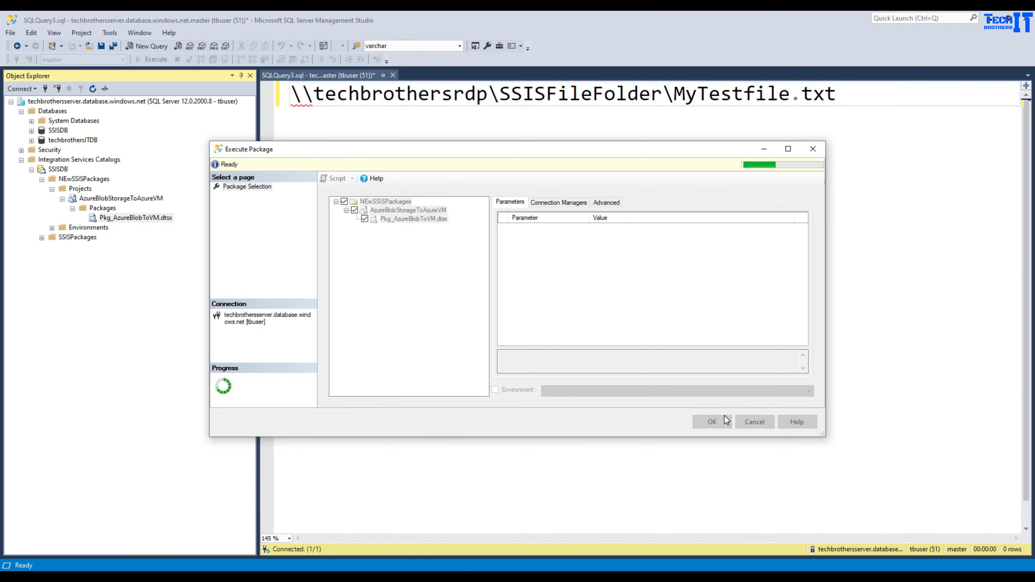
click(724, 416)
click(603, 317)
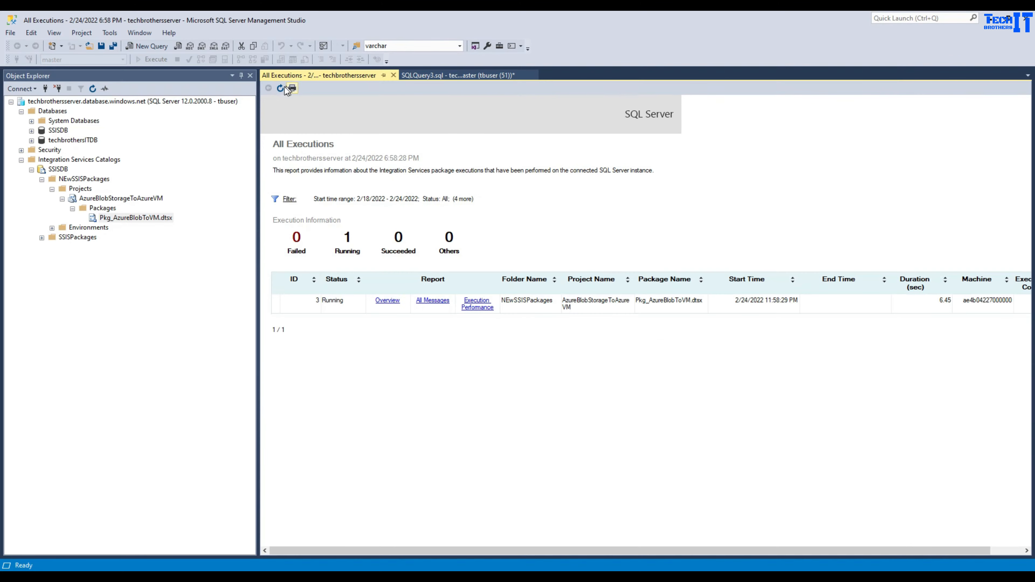
click(280, 88)
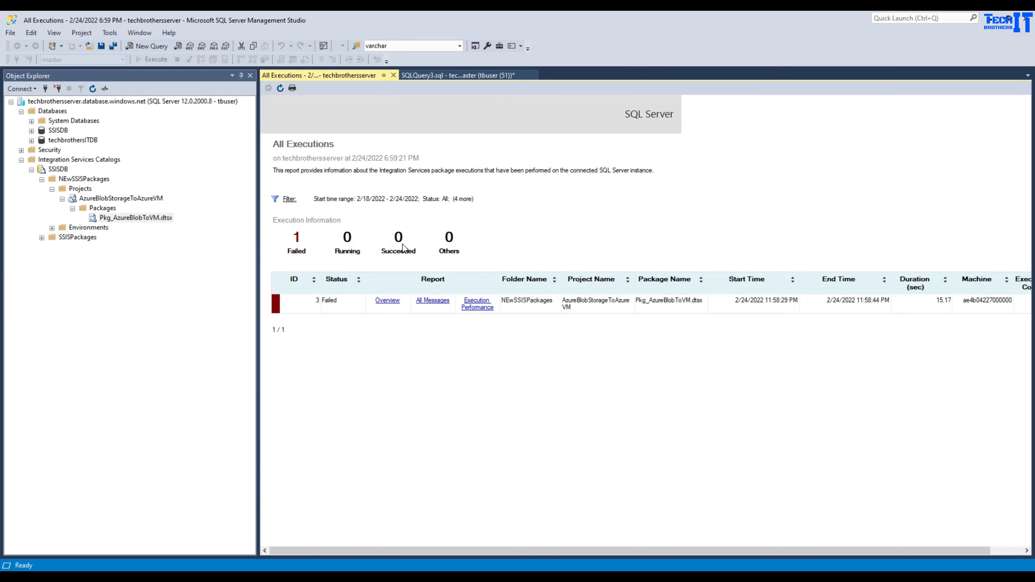
click(427, 302)
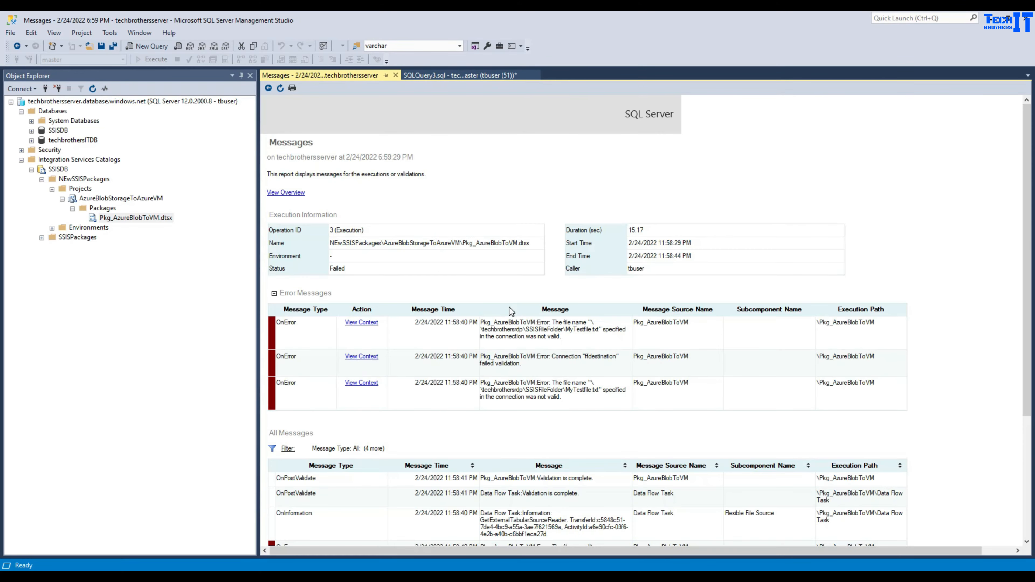
scroll(557, 358, down, 3)
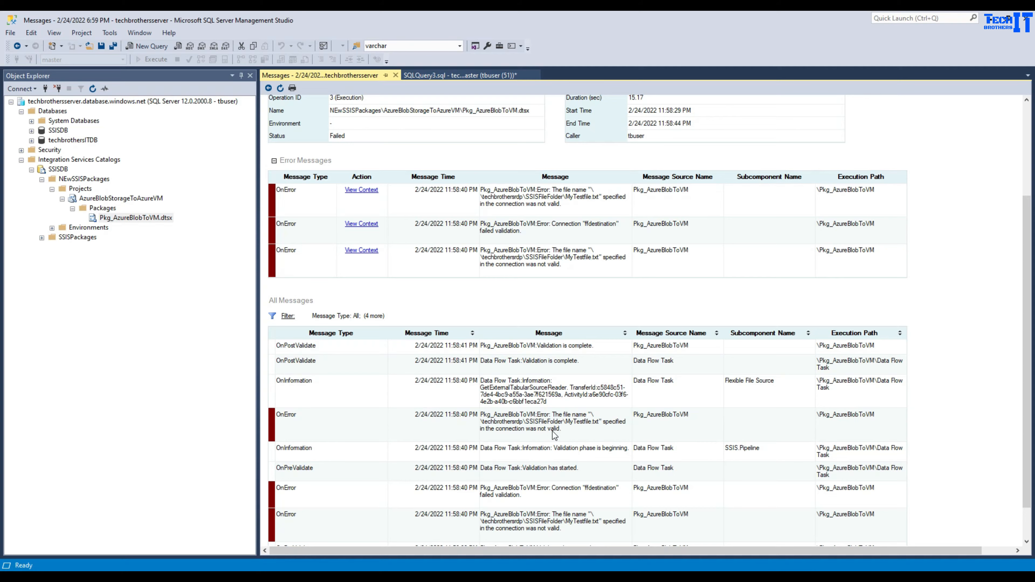
scroll(569, 411, down, 1)
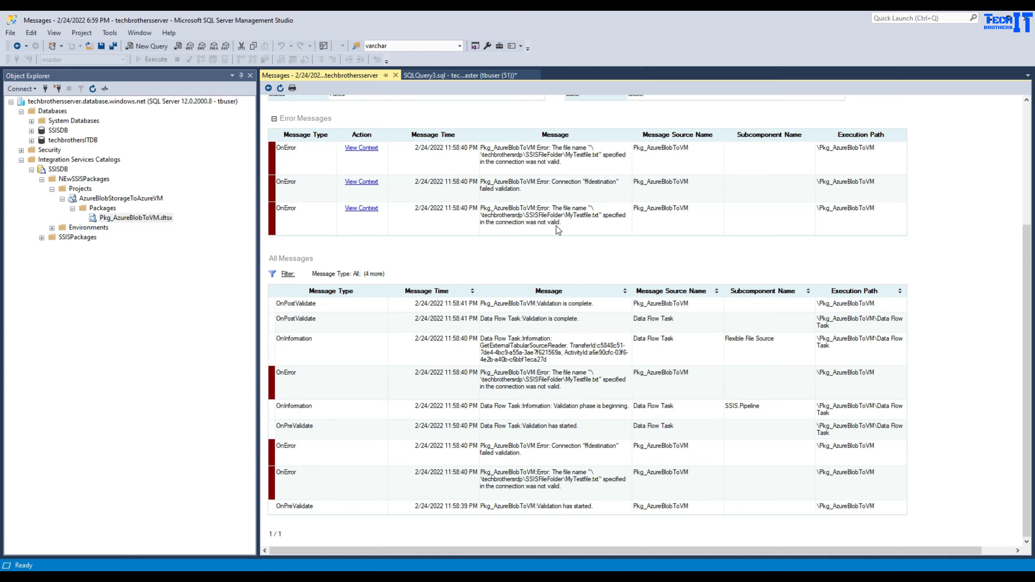
scroll(556, 226, up, 5)
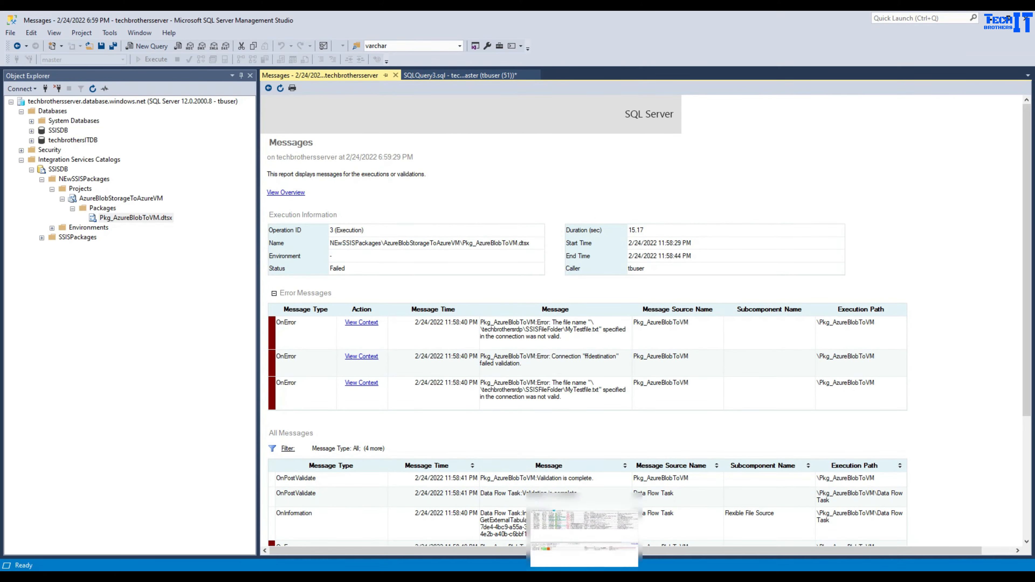
click(657, 576)
- Copy the catalog.set_execution_credential call from the docs and enter user tbuser with domain '.'
click(275, 17)
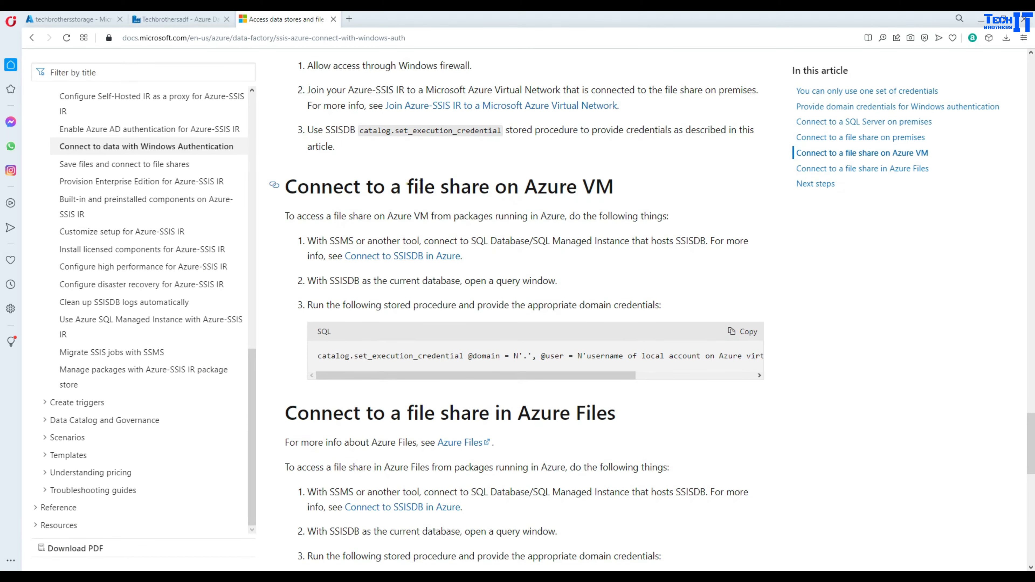
drag(407, 186, 614, 188)
click(743, 342)
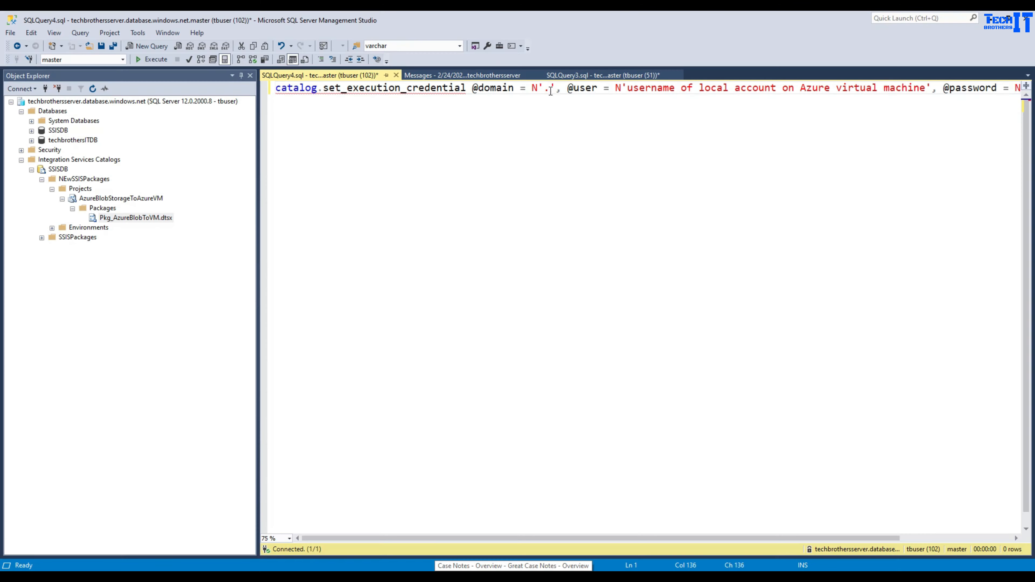
drag(550, 90, 544, 91)
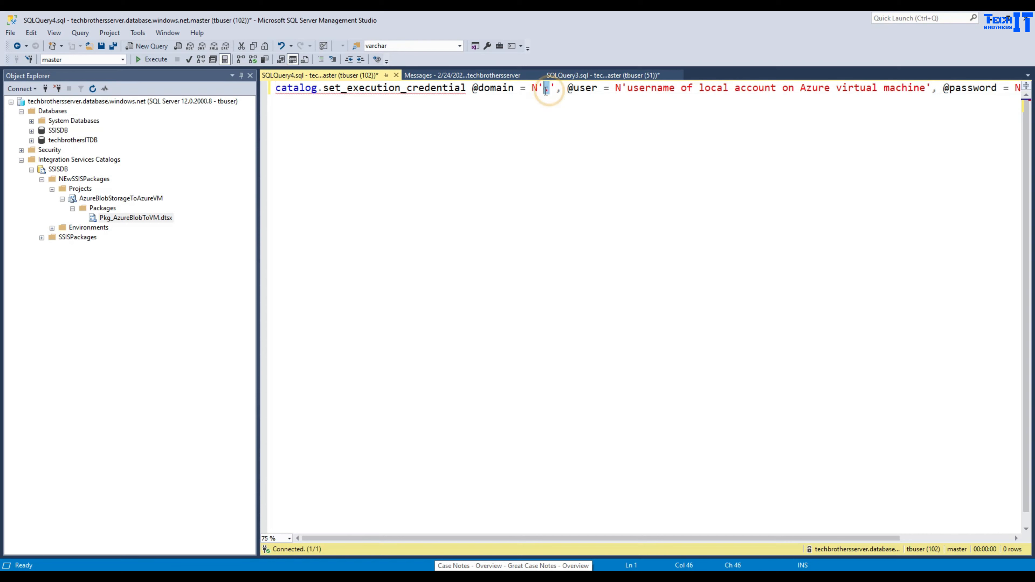
click(688, 90)
drag(926, 90, 626, 90)
text(tbuser)
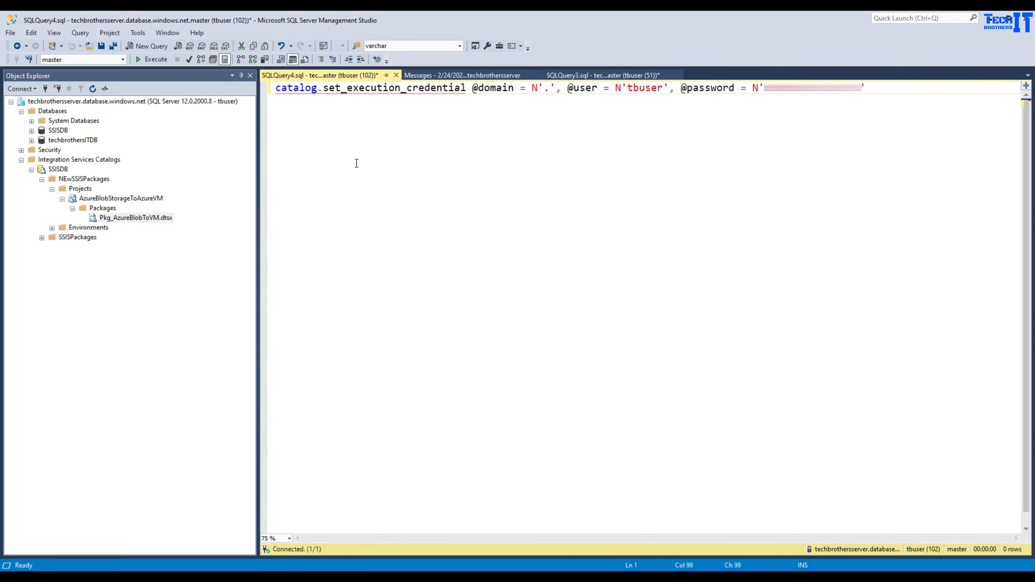
- Run the credential procedure against the SSISDB database
click(162, 58)
key(ctrl+a)
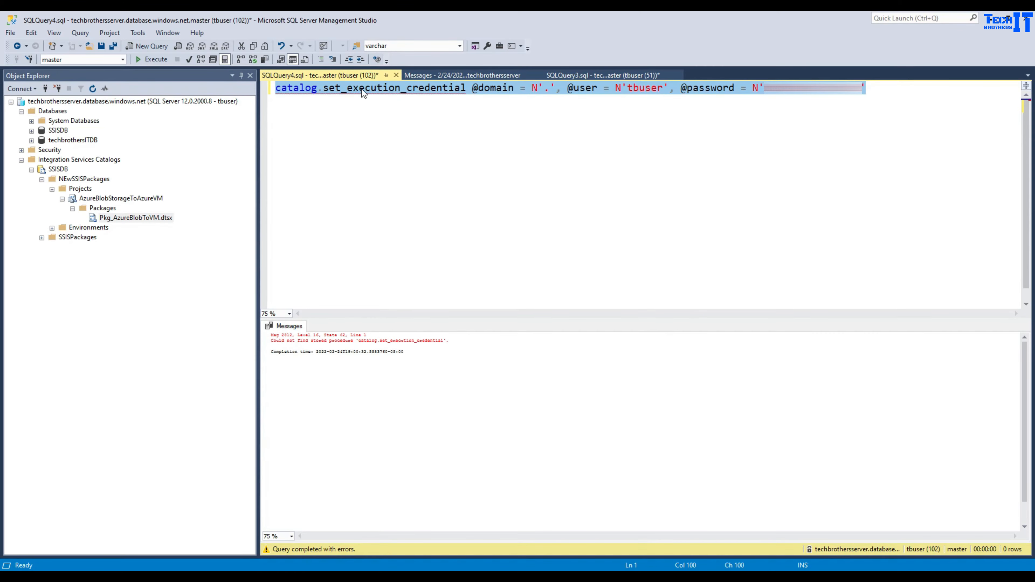
click(343, 102)
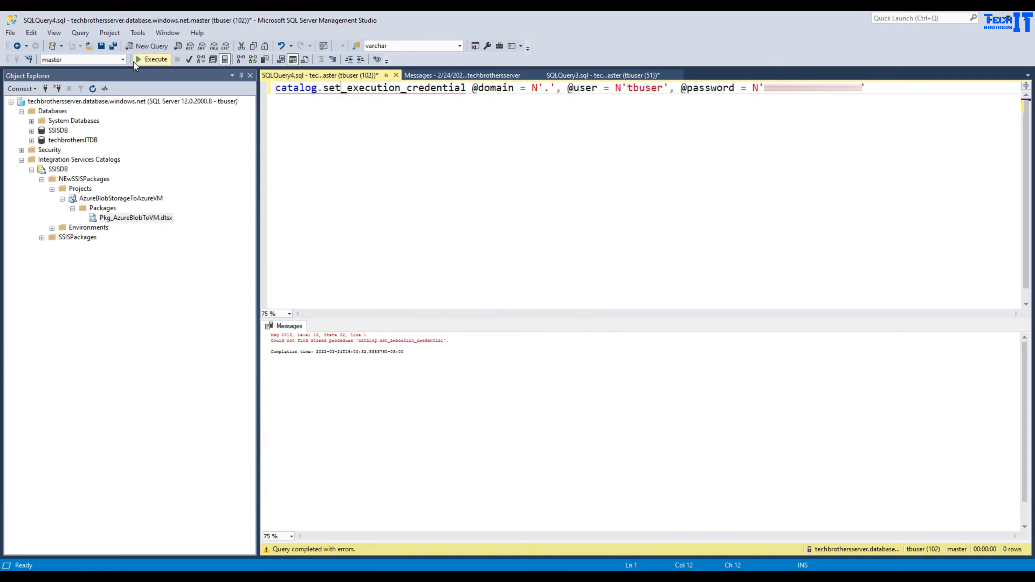
click(123, 60)
click(76, 79)
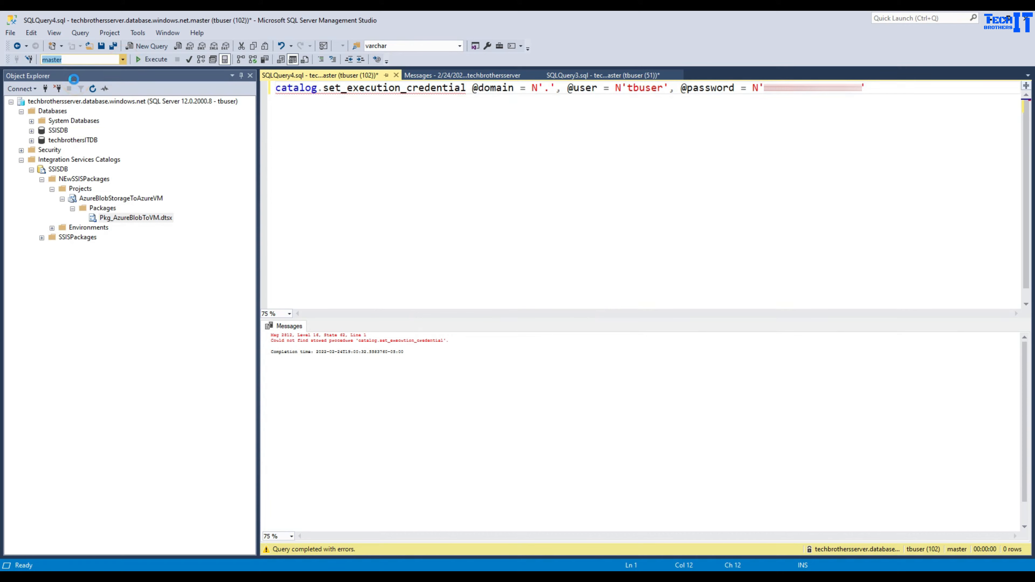
click(336, 137)
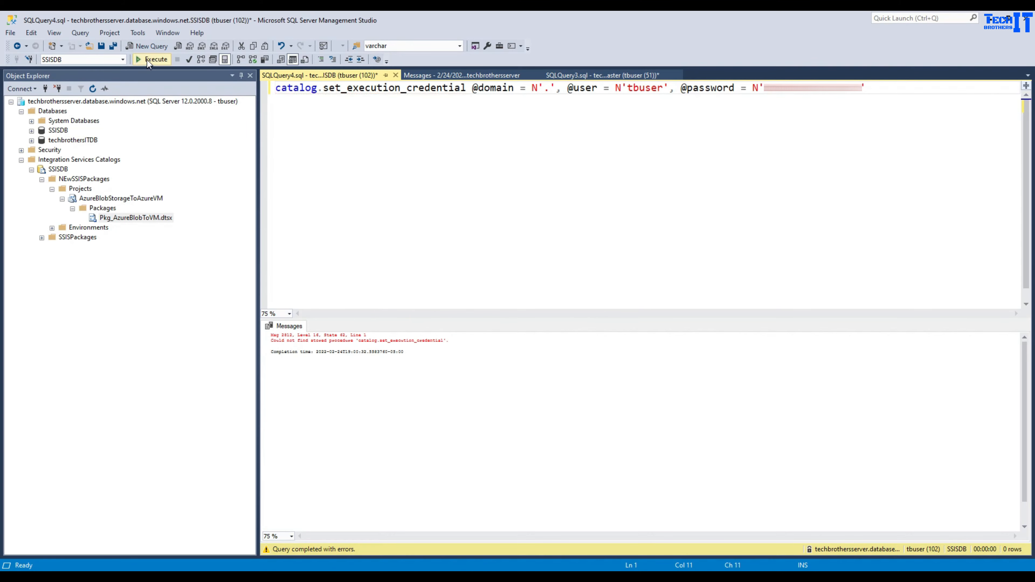
click(147, 60)
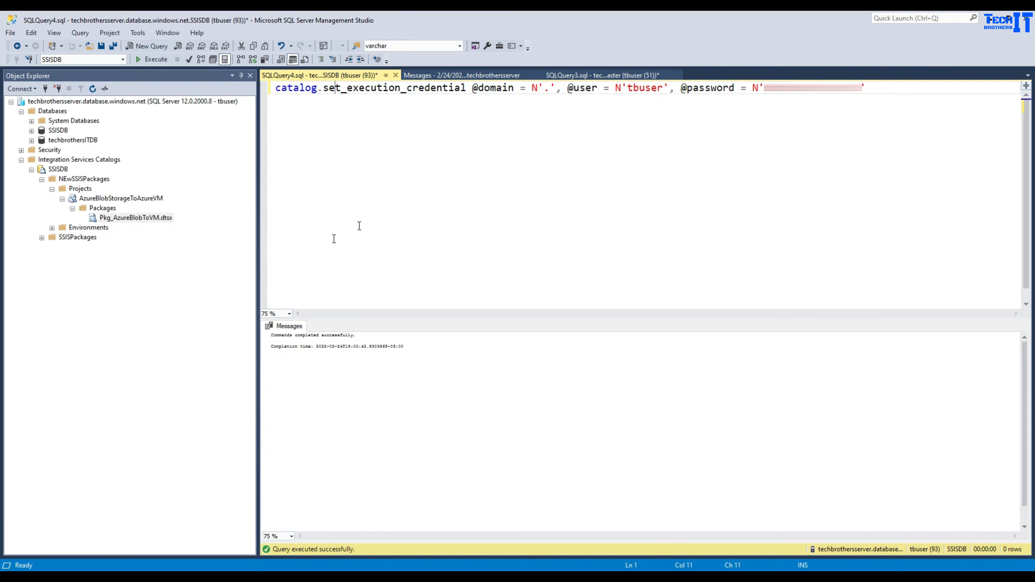
- Copy the credential-viewing query from the docs and open a new blank query window
click(601, 568)
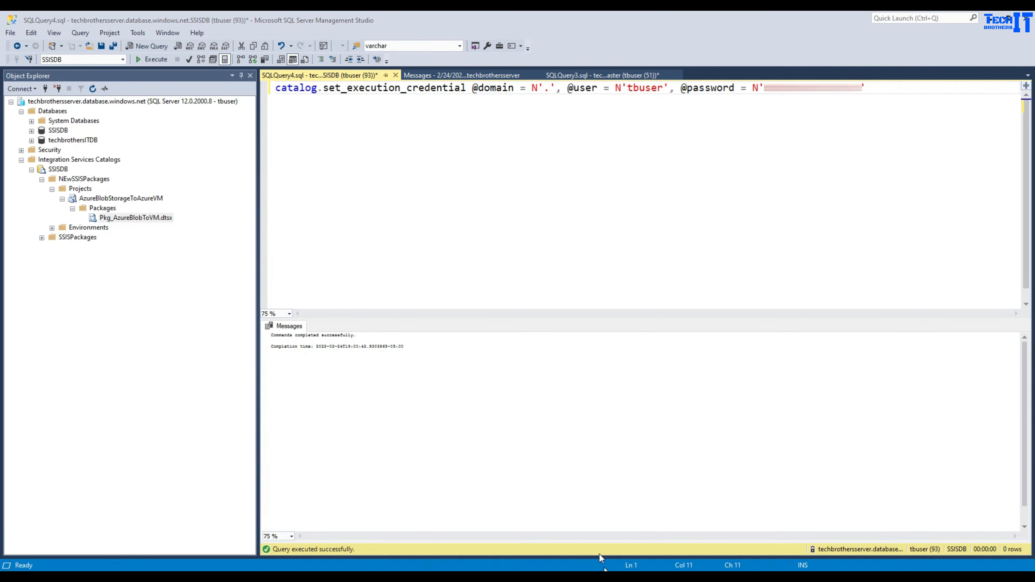
scroll(527, 322, up, 15)
scroll(528, 322, up, 12)
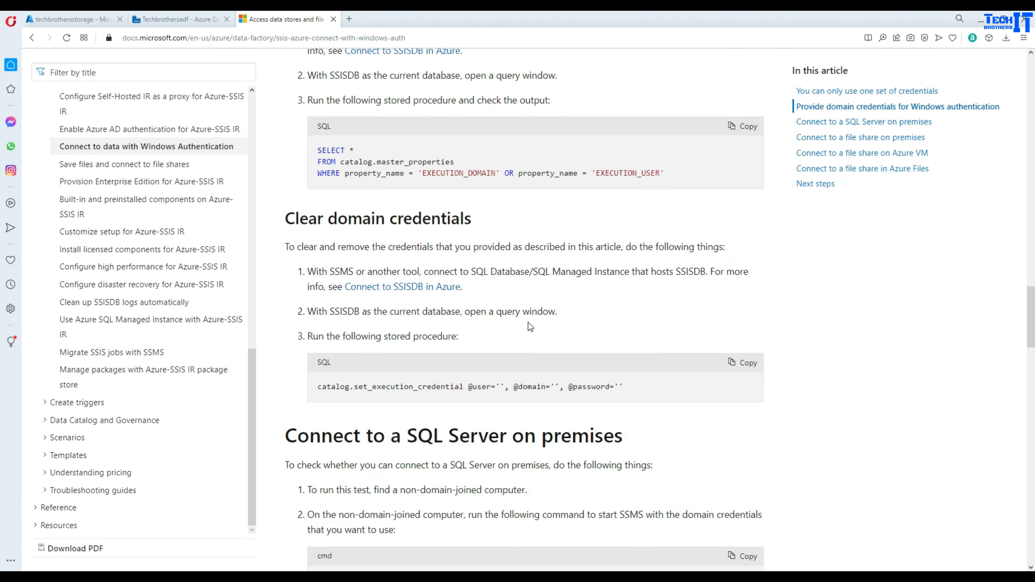
scroll(528, 321, down, 2)
click(742, 289)
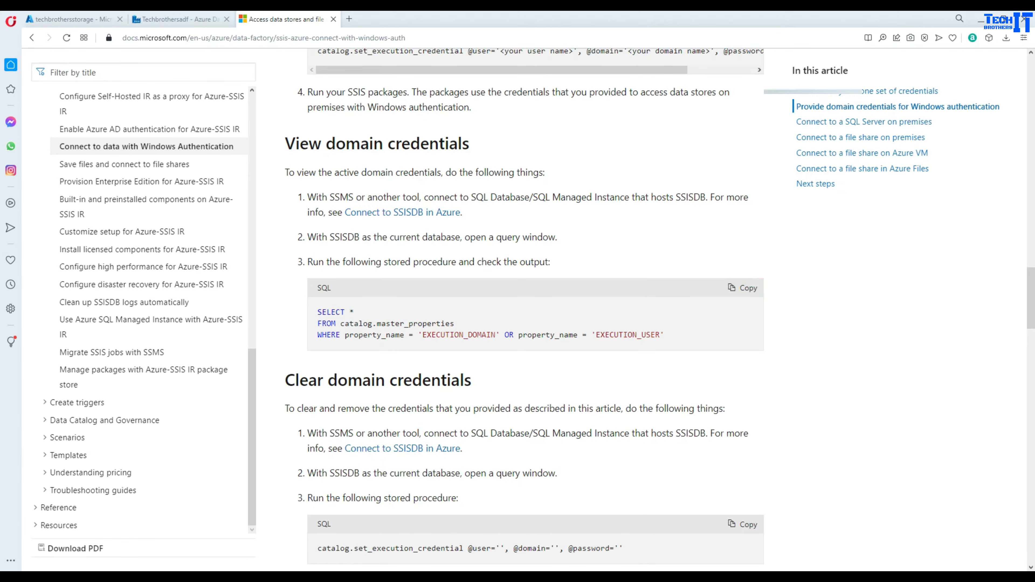
click(601, 570)
click(151, 45)
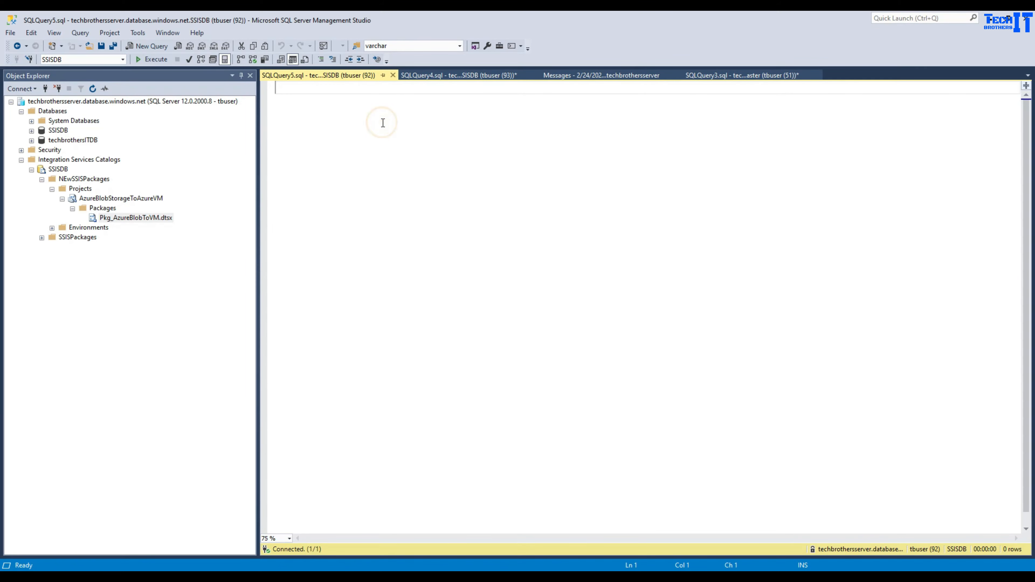
- Run the master_properties query to check the catalog's execution domain and user
key(ctrl+v)
click(156, 60)
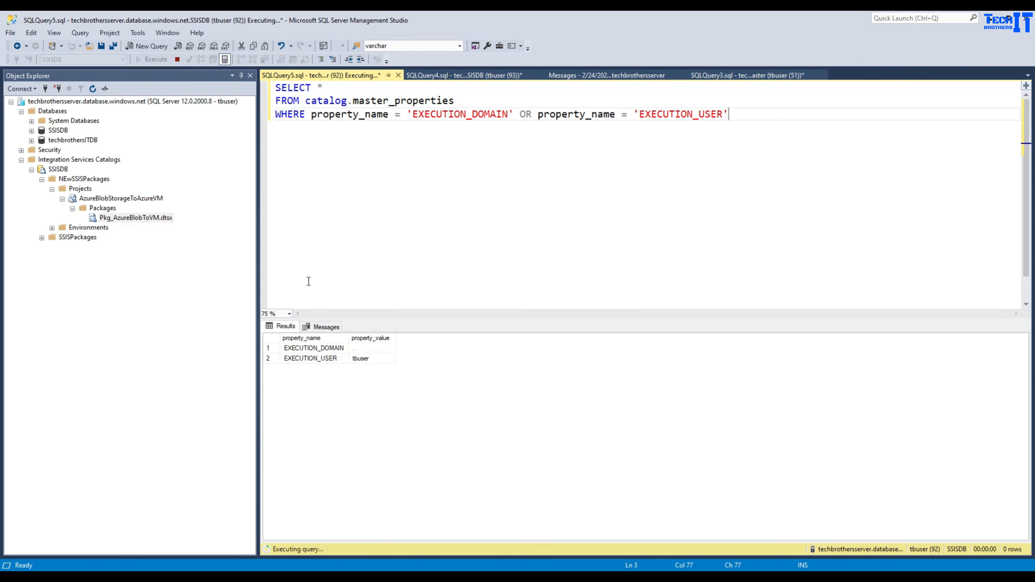
click(358, 358)
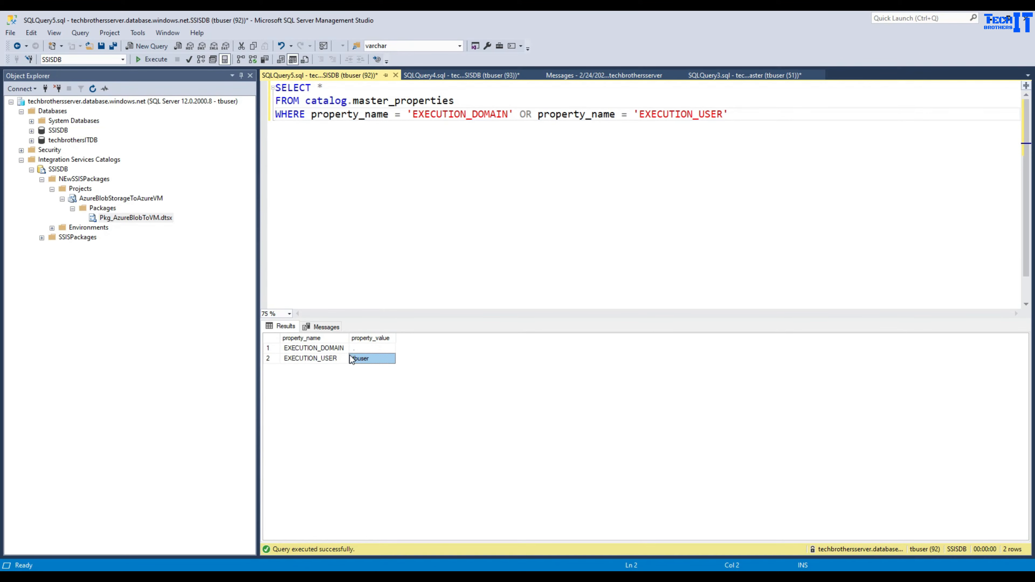
- Execute Pkg_AzureBlobToVM.dtsx again and switch to the VM desktop
right_click(165, 217)
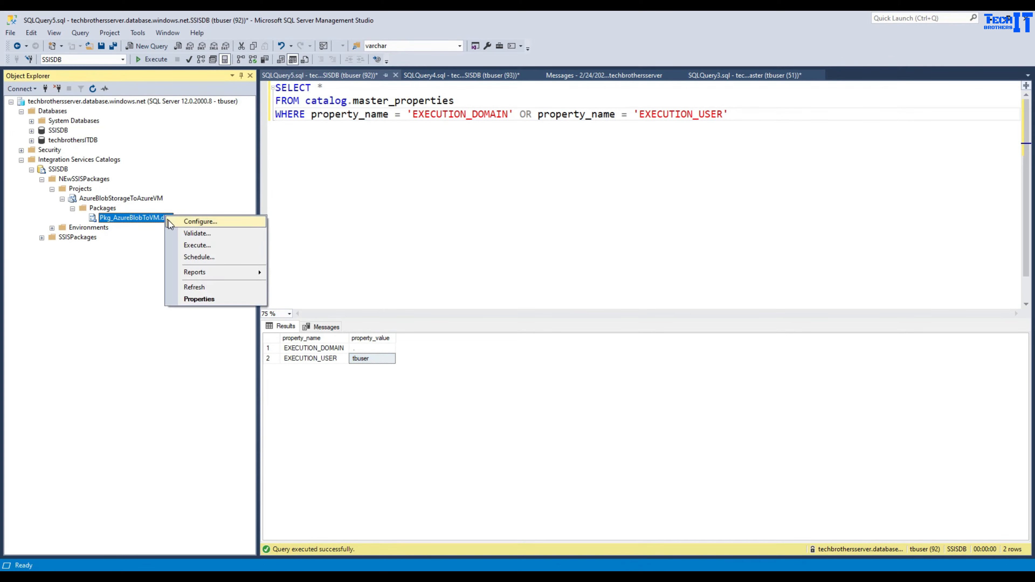
click(198, 245)
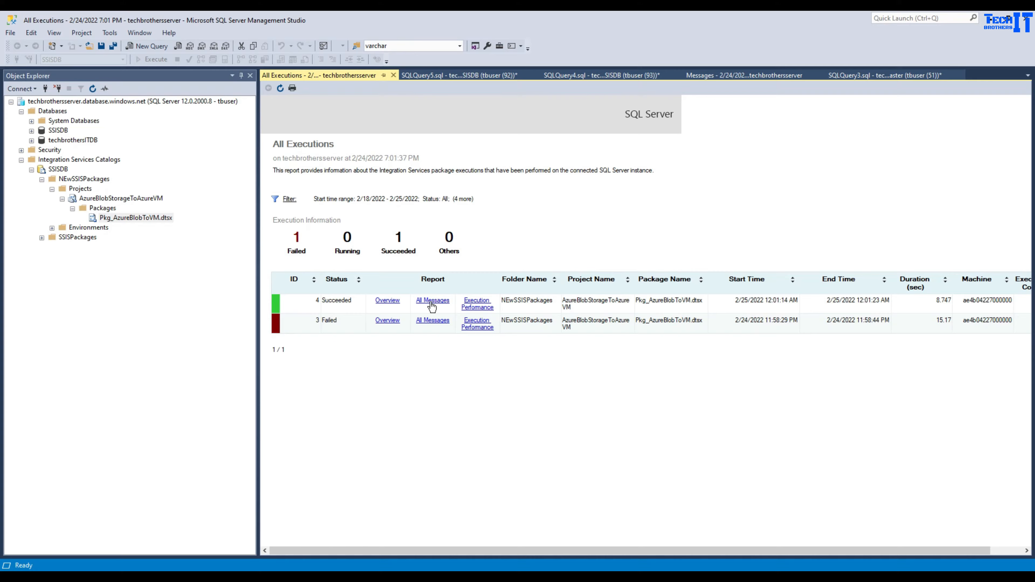
click(804, 571)
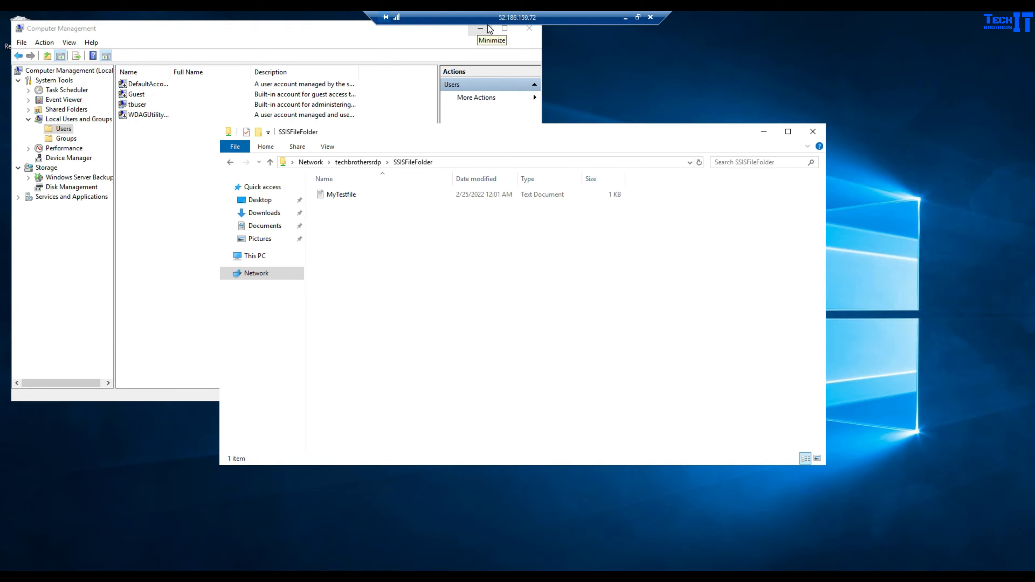
- Open MyTestfile in Notepad to check its CSV data rows, then close it
double_click(347, 197)
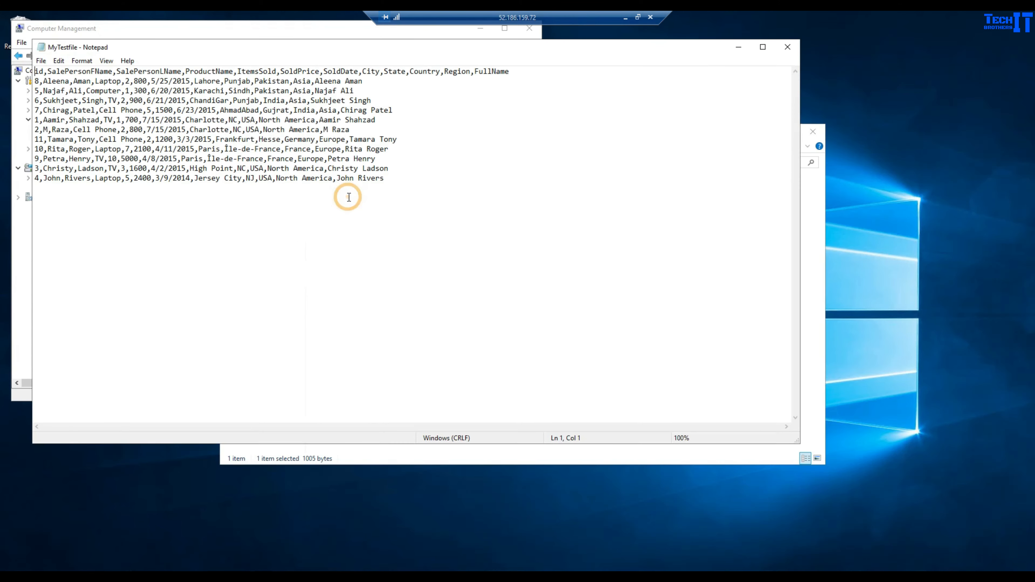
drag(197, 71, 453, 180)
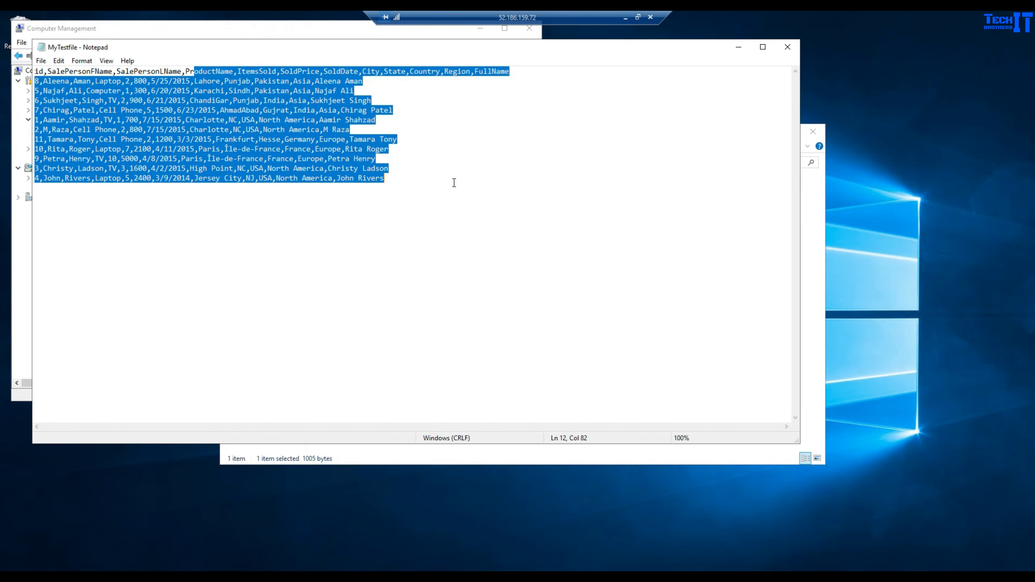
click(619, 150)
click(794, 53)
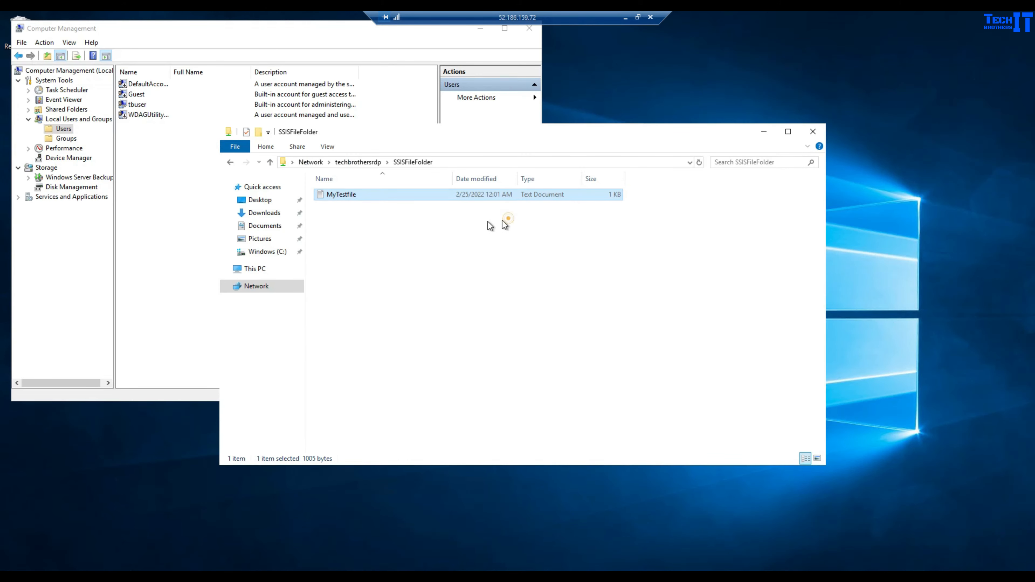
- Inspect the \\techbrothersrdp\SSISFileFolder path, then bring Computer Management forward
click(464, 162)
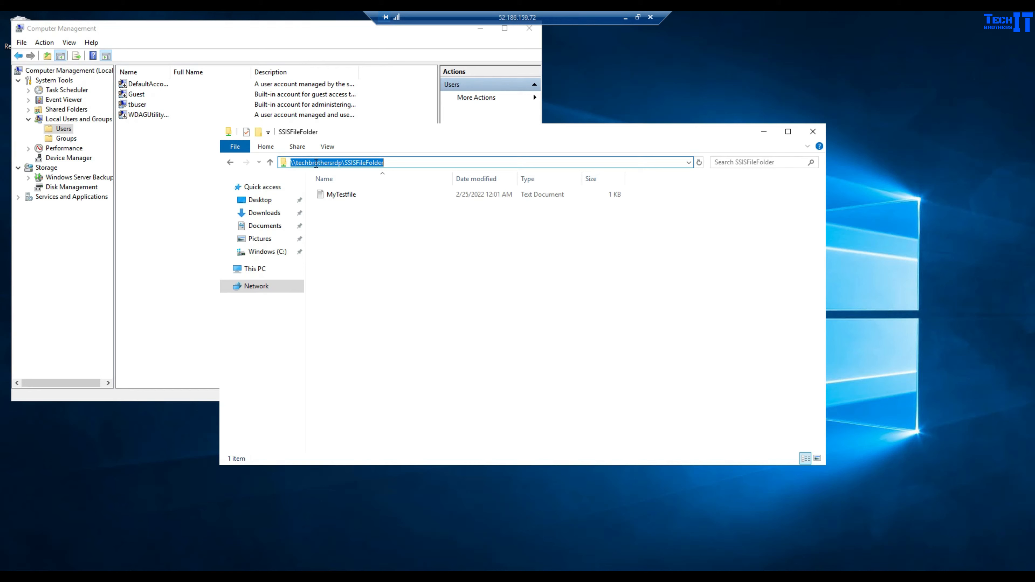
click(341, 163)
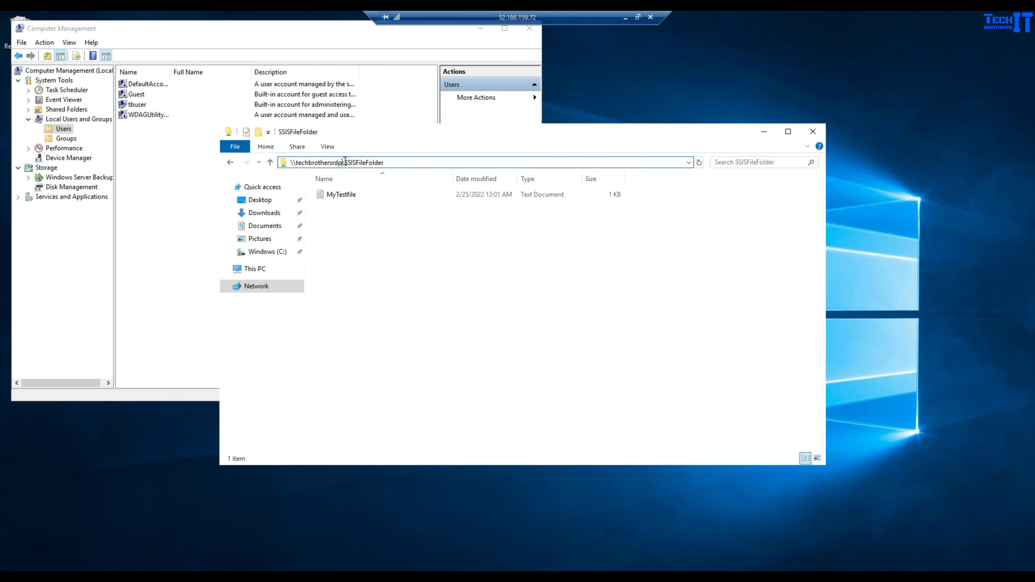
drag(344, 162, 411, 162)
click(444, 296)
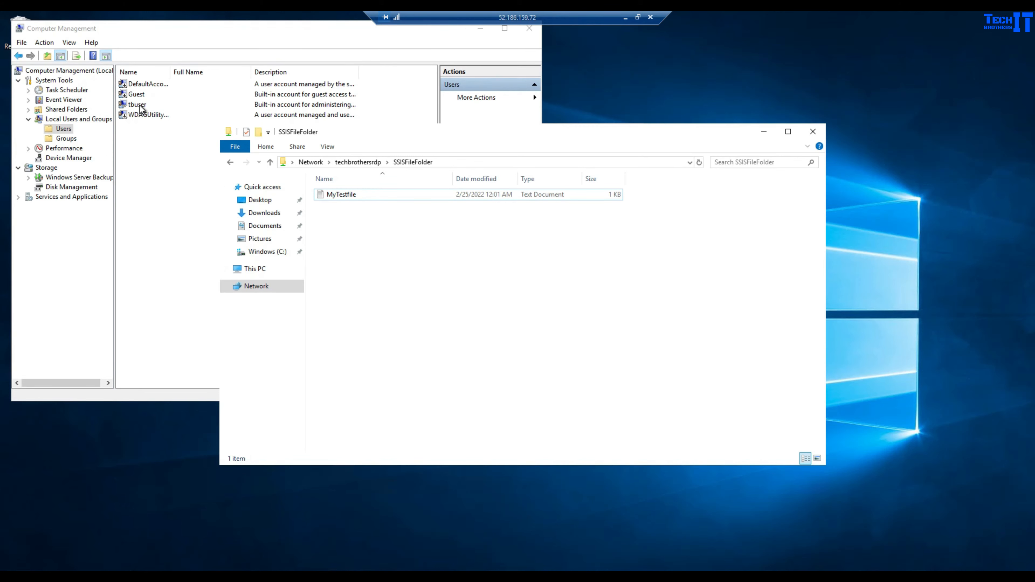
click(96, 134)
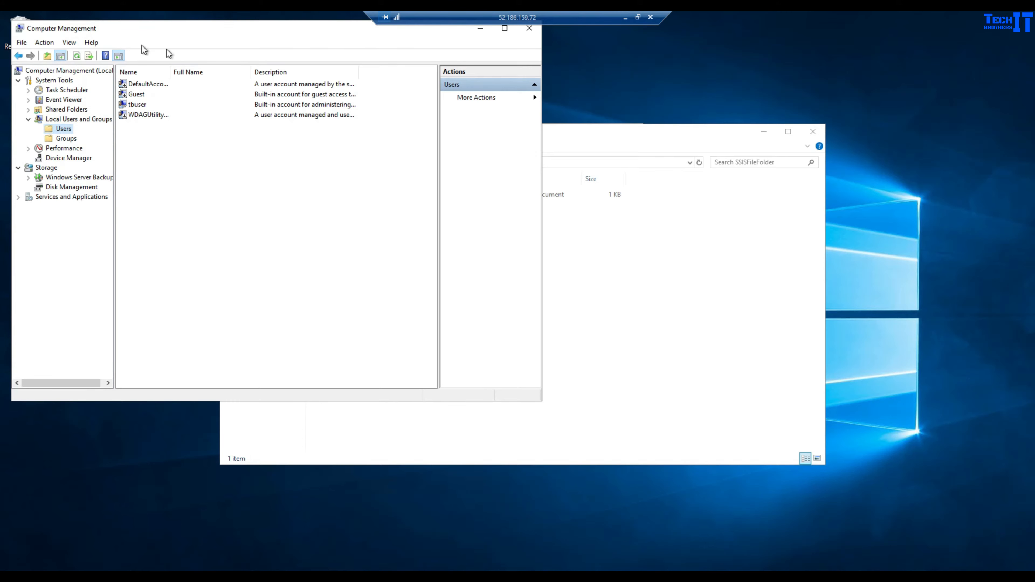
- Create a new local user with full name and password, never-expiring and no forced change
right_click(68, 131)
click(101, 137)
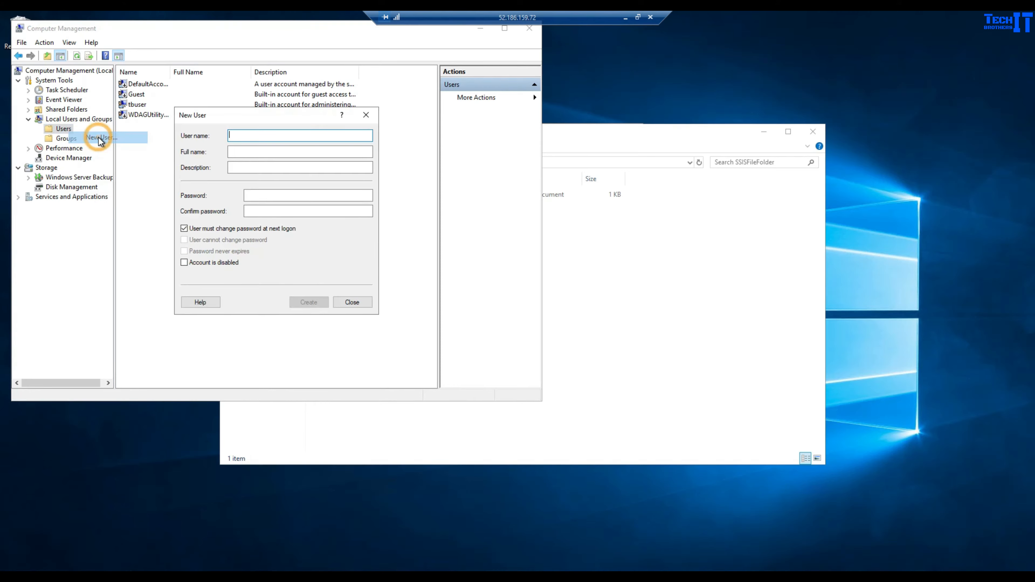
text(Aamir)
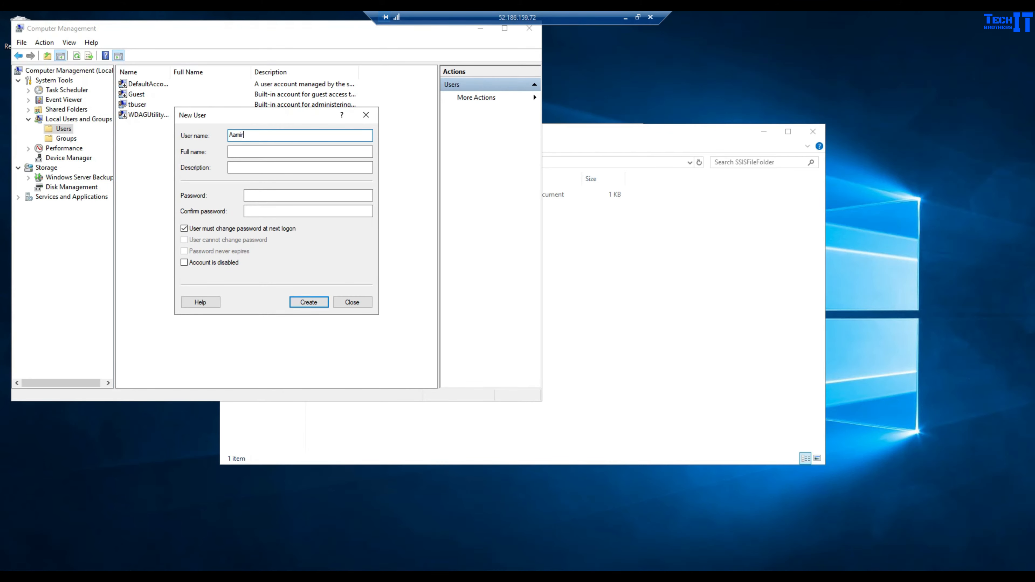
key(Tab)
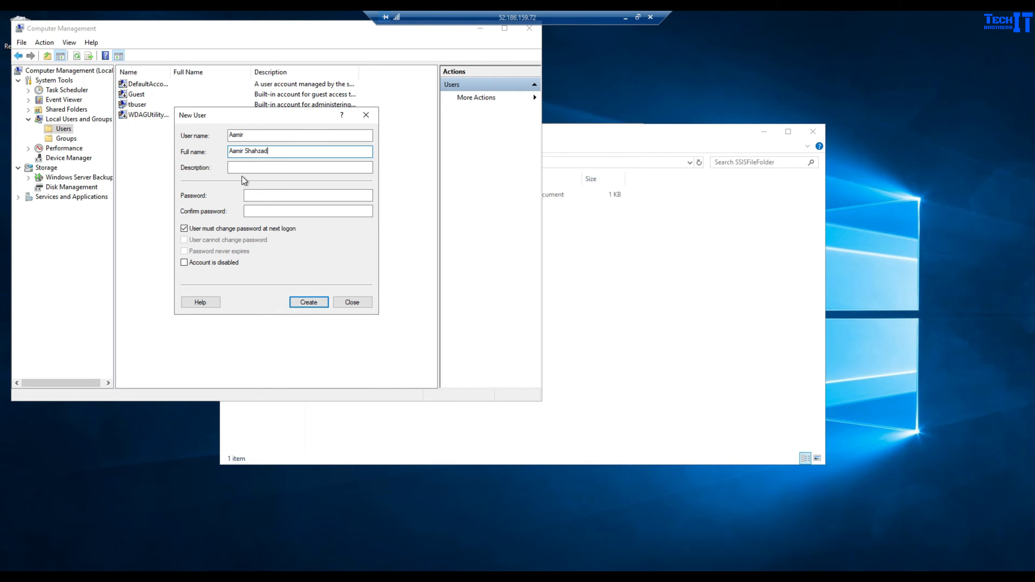
click(184, 228)
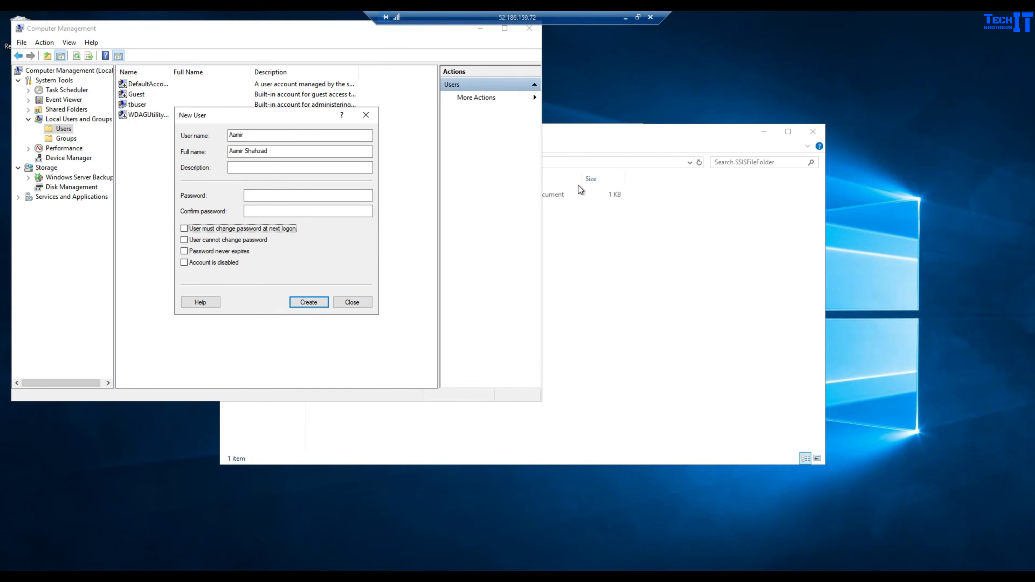
click(285, 197)
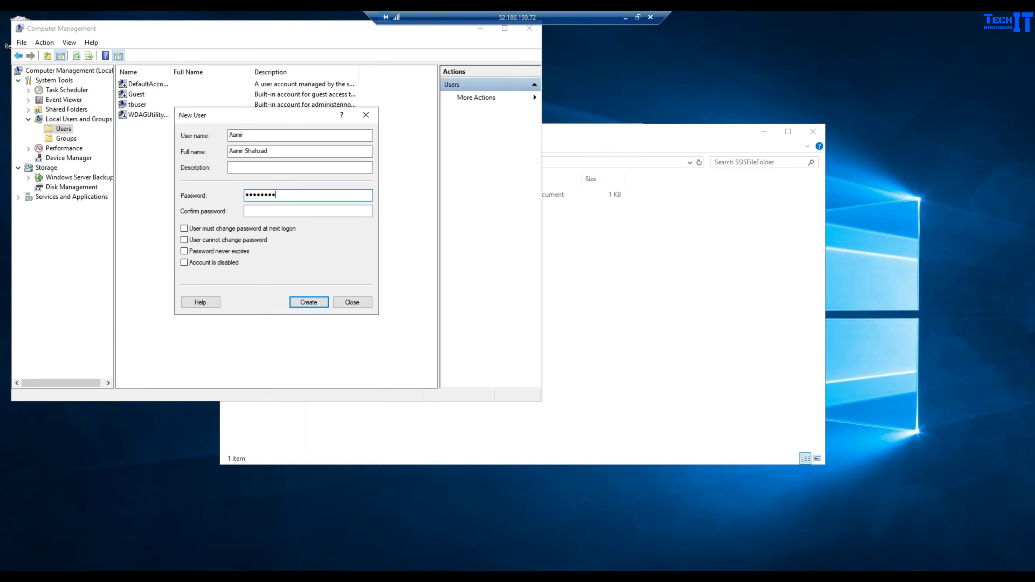
click(275, 213)
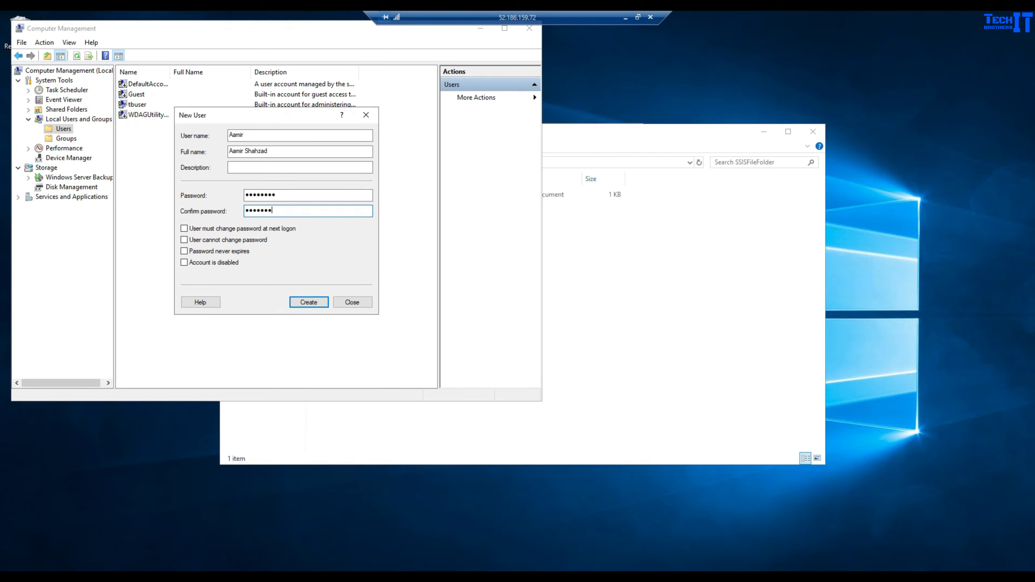
click(192, 251)
click(320, 309)
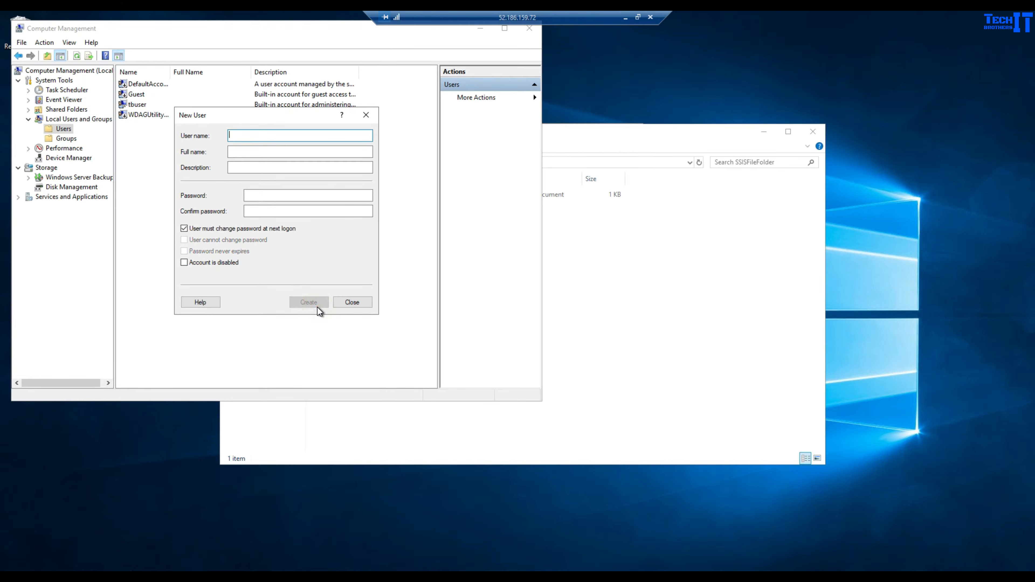
click(365, 114)
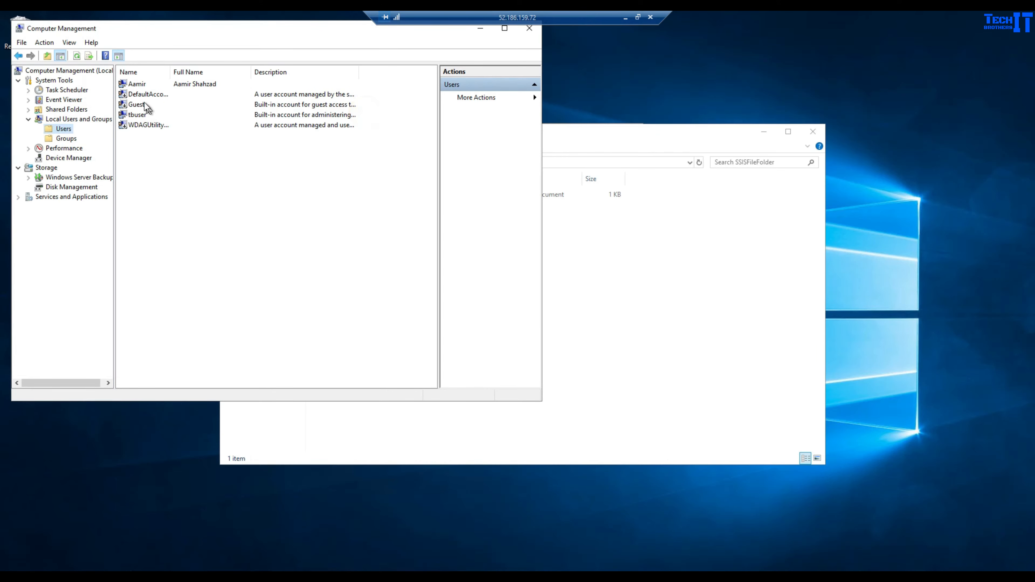
- Check the new account in the Users list, then return to the SSISFileFolder window
click(140, 84)
click(65, 139)
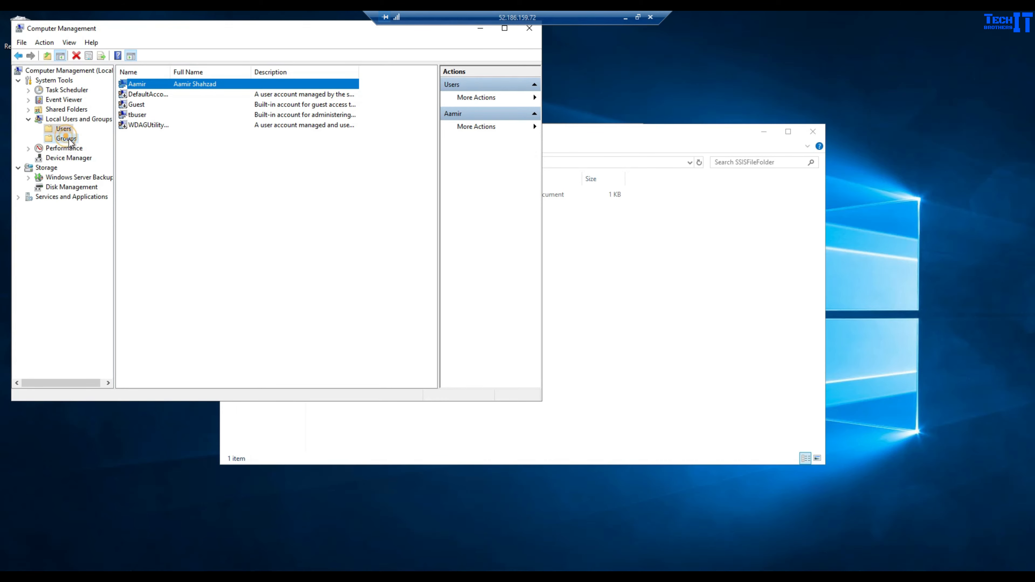
click(63, 130)
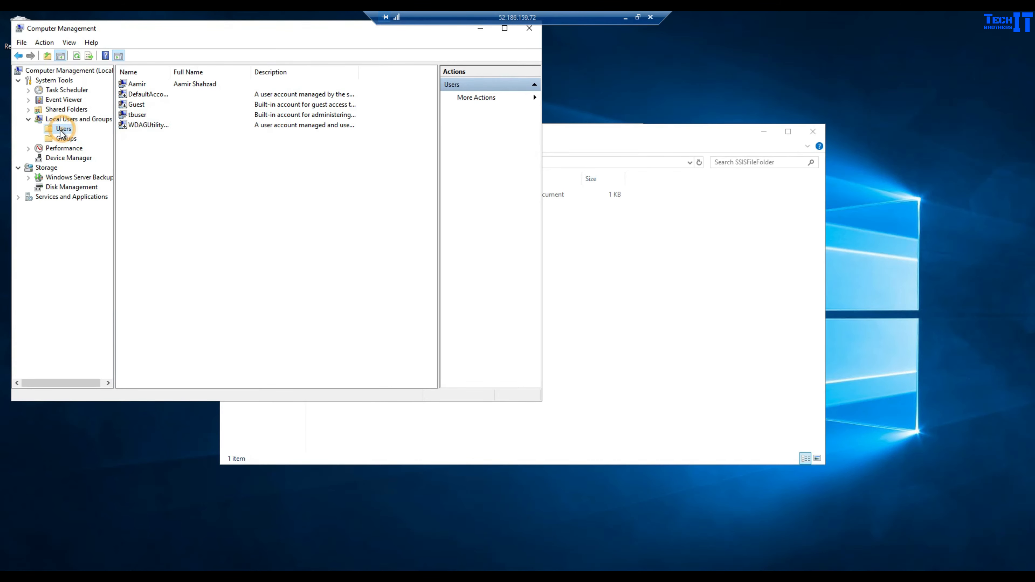
click(656, 257)
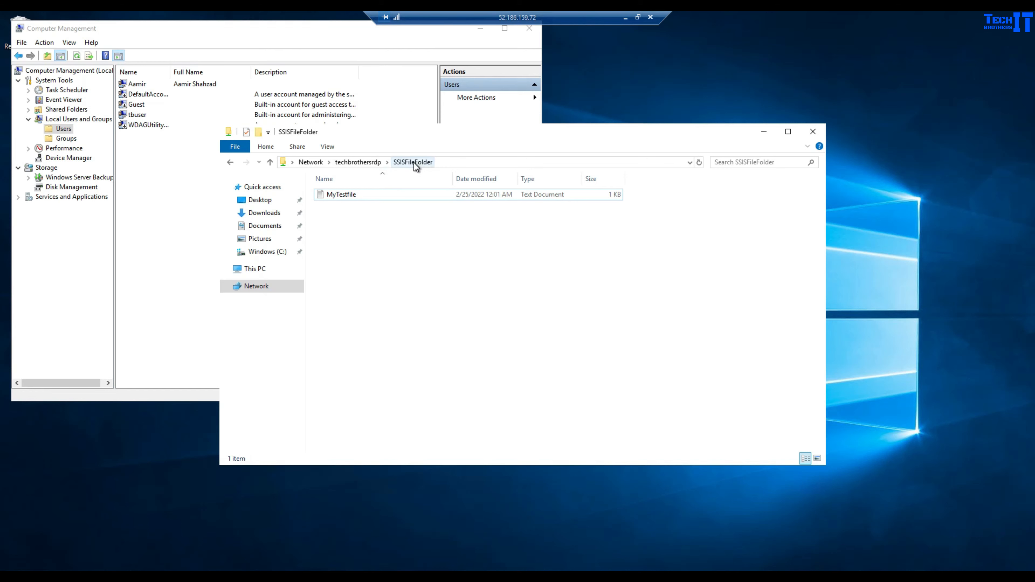
- Share the SSISFileFolder folder with the new local user, granting Read/Write permission
click(369, 161)
right_click(478, 189)
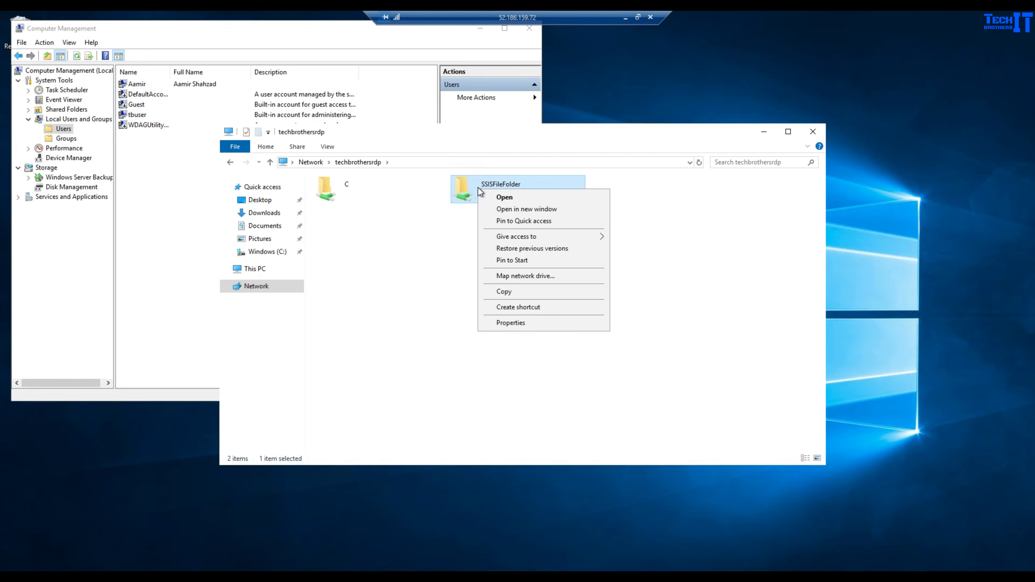
click(516, 322)
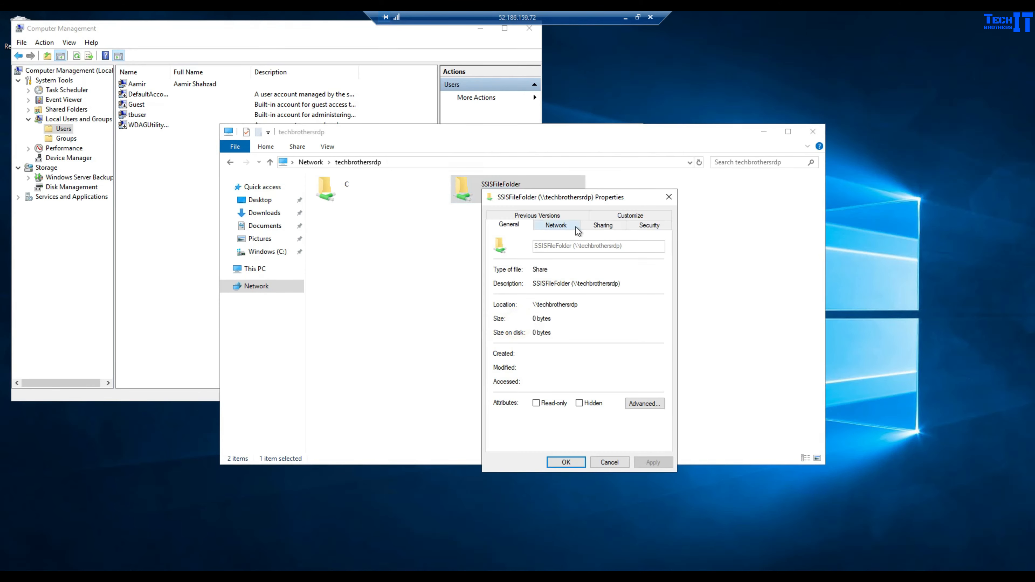
click(605, 225)
click(523, 298)
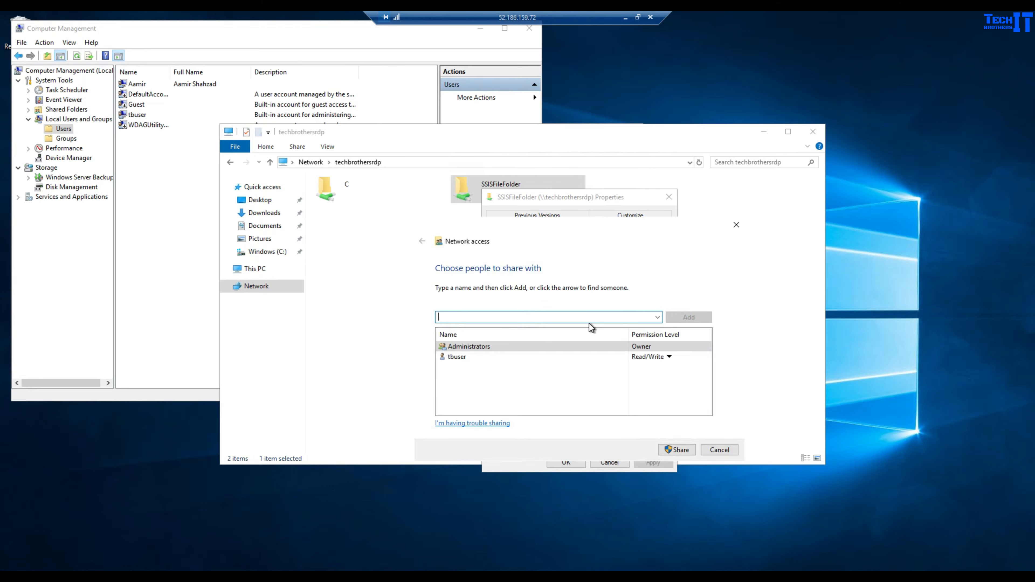
text(Aamir)
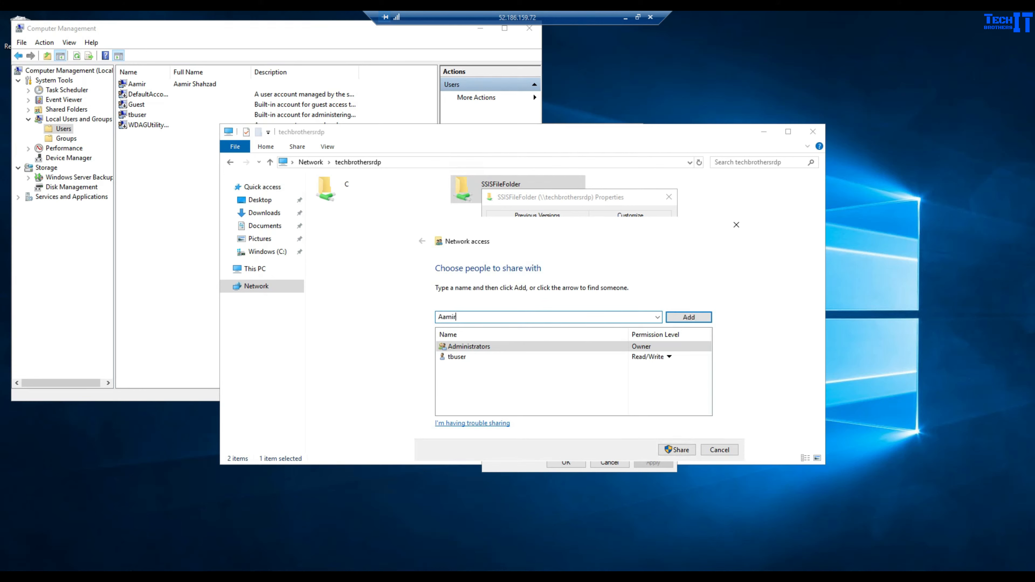
click(674, 319)
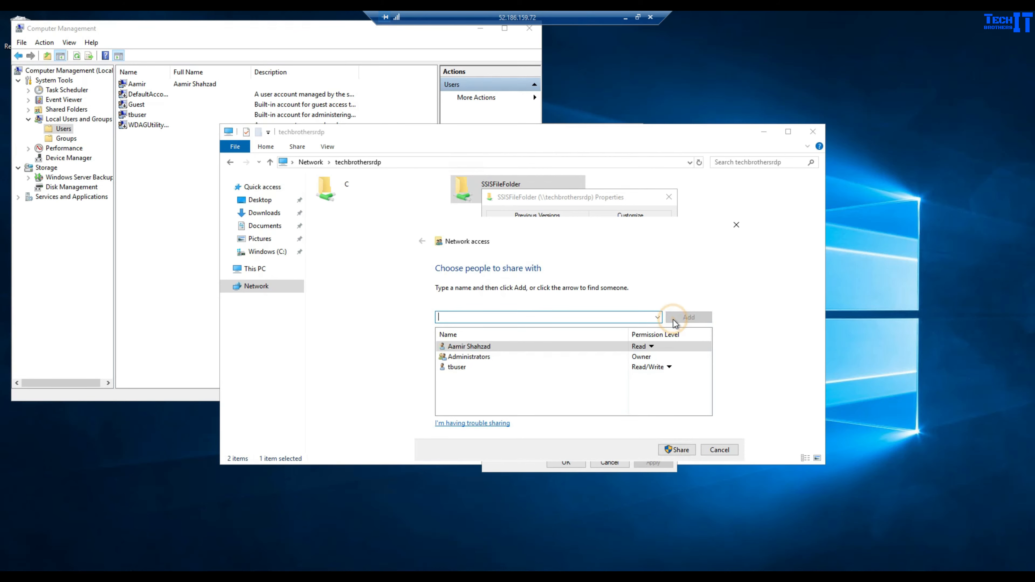
click(651, 347)
click(683, 361)
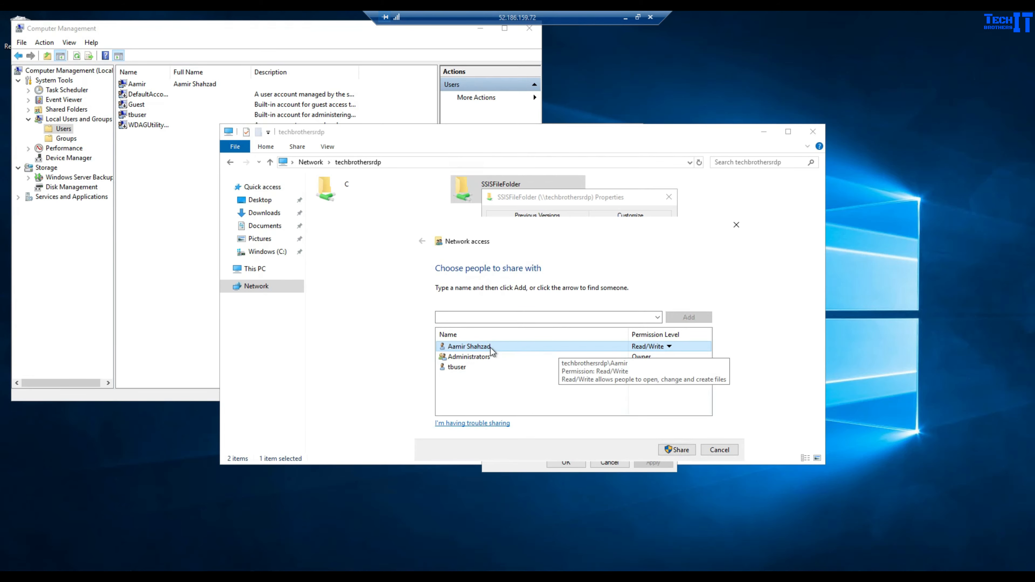
click(677, 450)
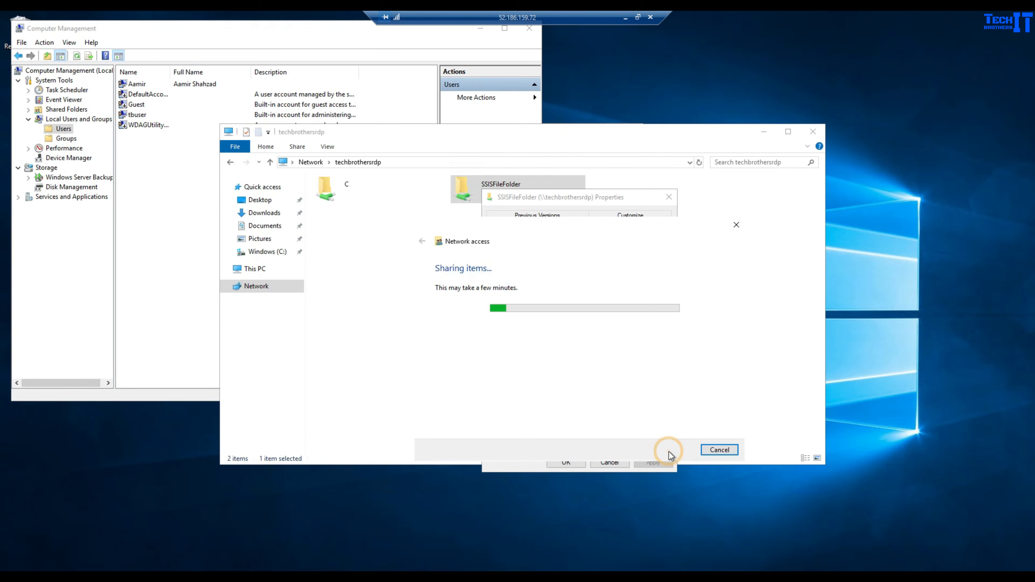
click(719, 449)
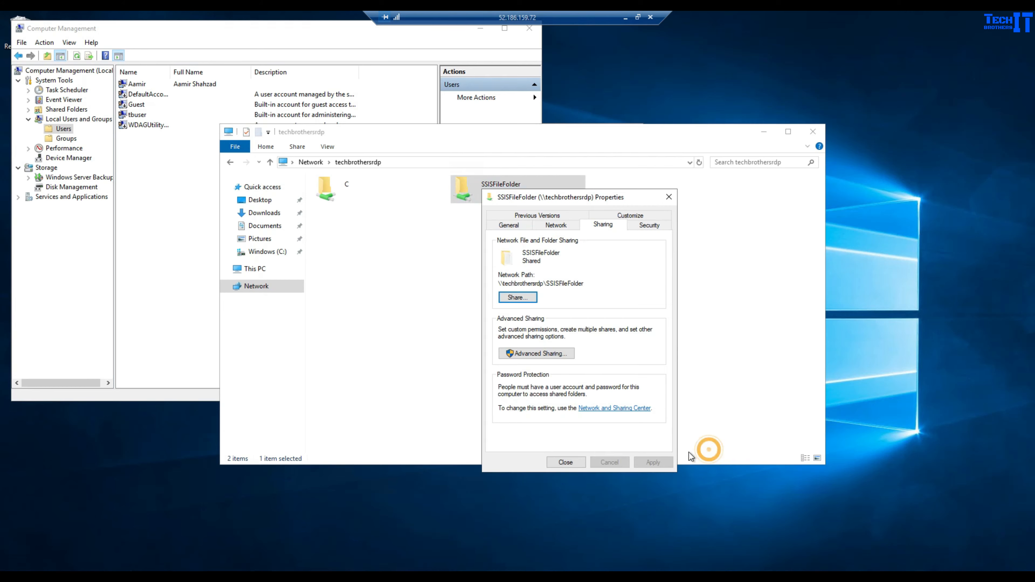
click(566, 462)
- Delete MyTestfile from SSISFileFolder, then set the remote desktop session aside
click(522, 302)
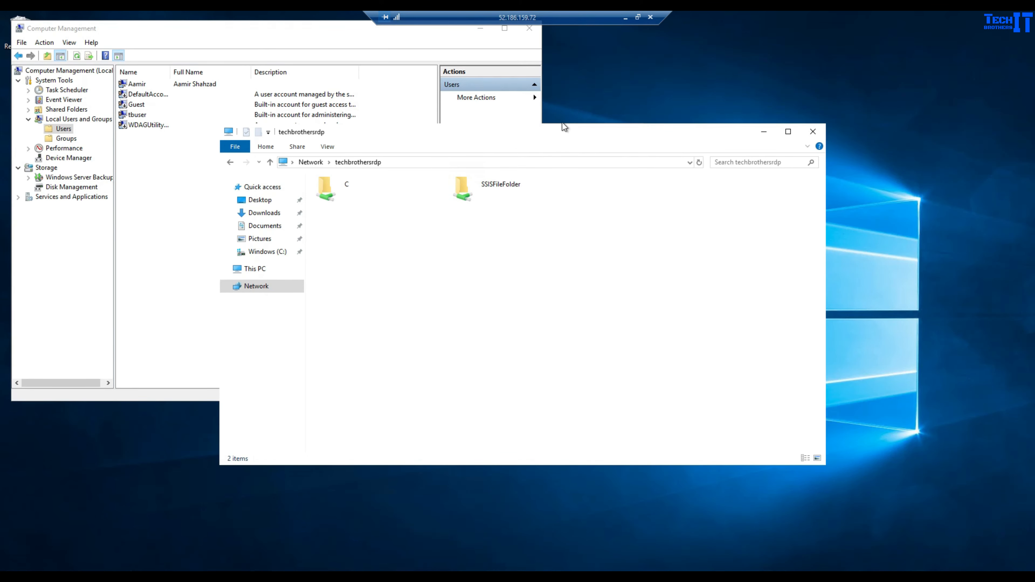
double_click(487, 196)
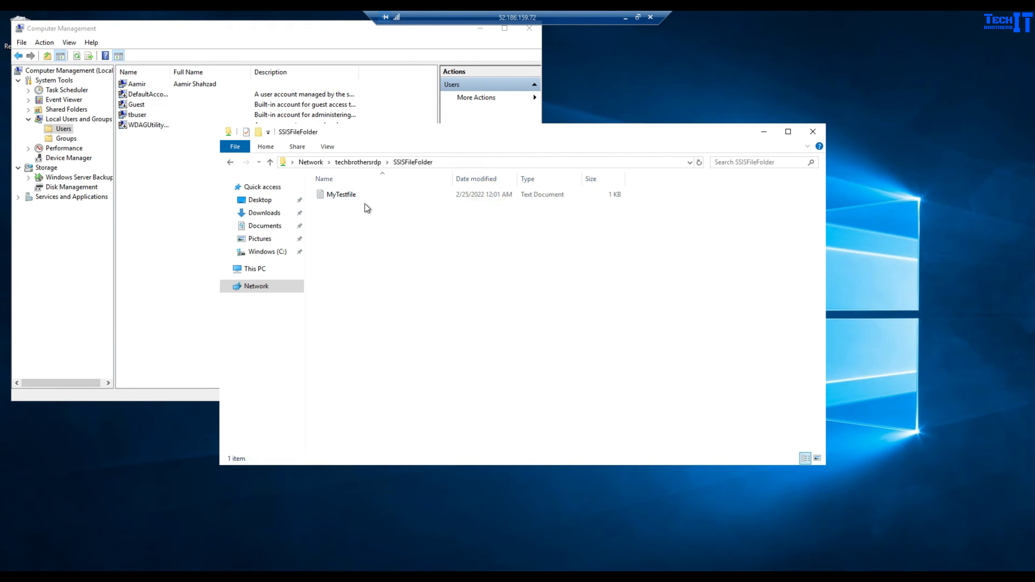
click(374, 194)
key(Delete)
key(Return)
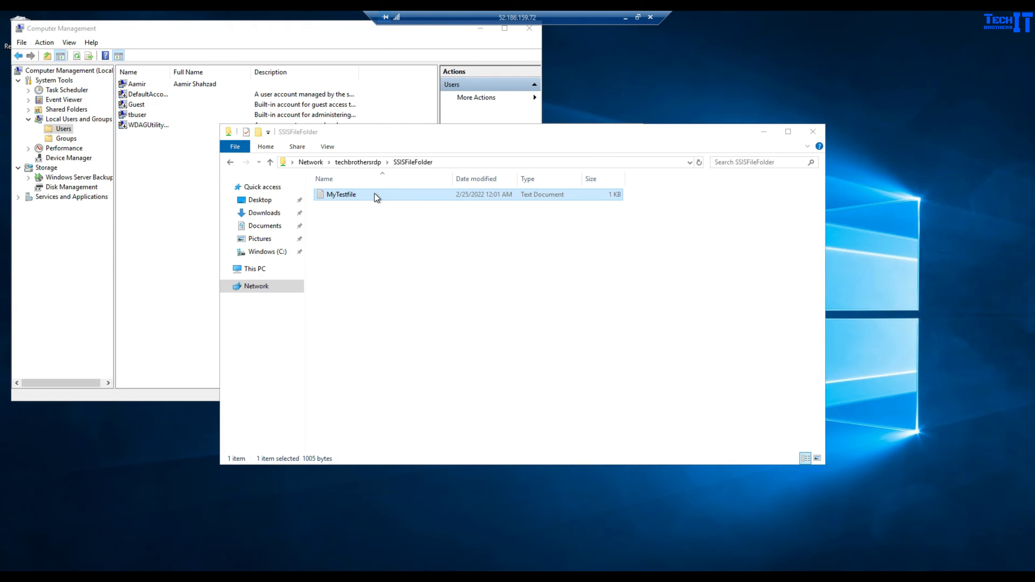
click(625, 17)
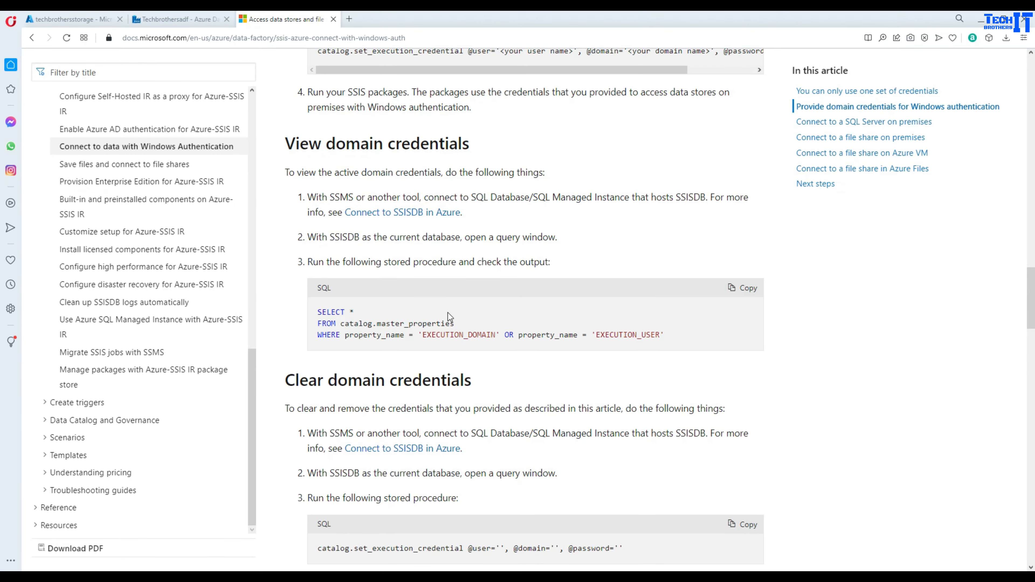
- Copy the 'Connect to a file share on Azure VM' set_execution_credential SQL sample
scroll(448, 313, down, 20)
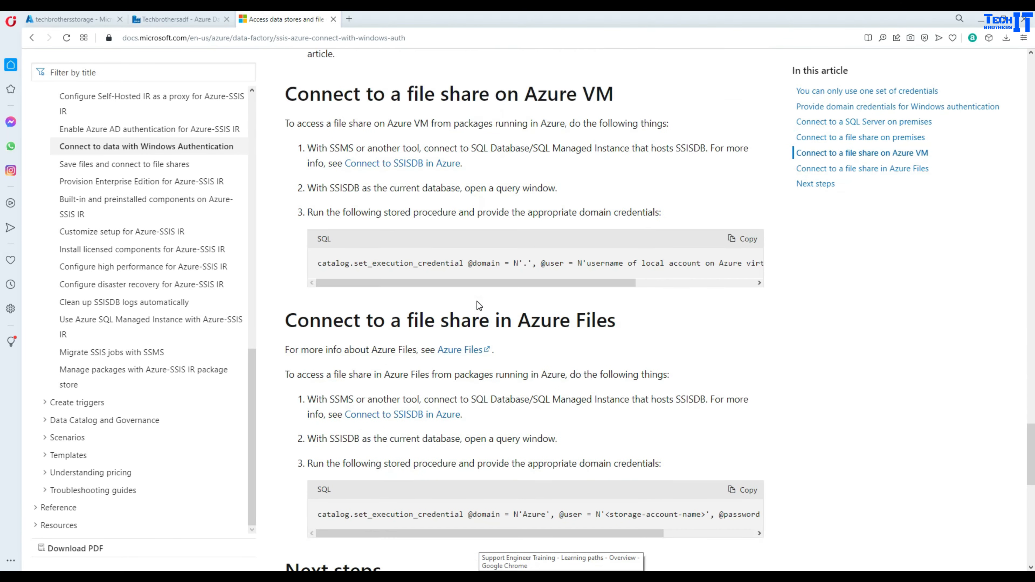
scroll(479, 305, down, 7)
scroll(564, 249, up, 6)
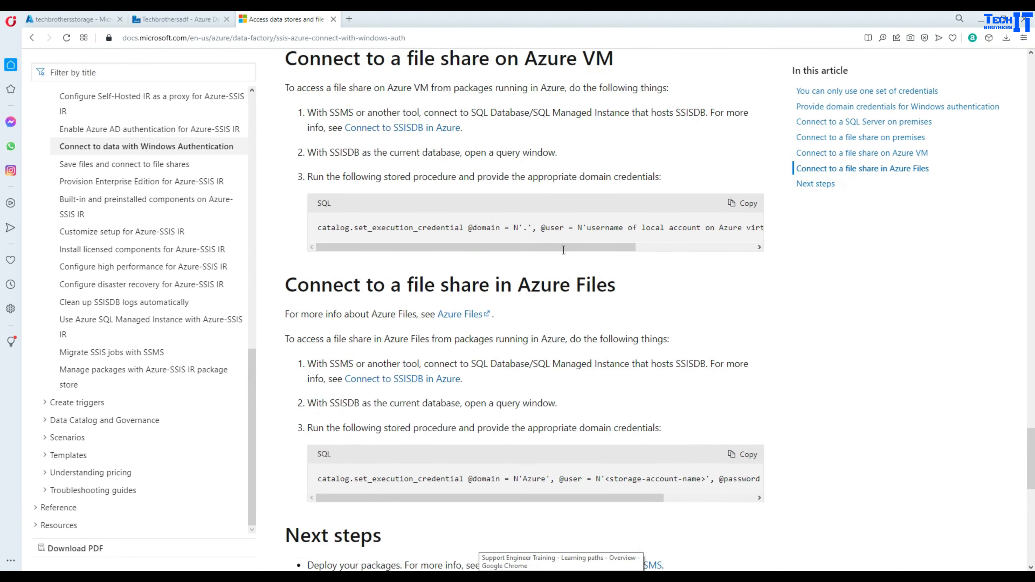
scroll(560, 256, down, 1)
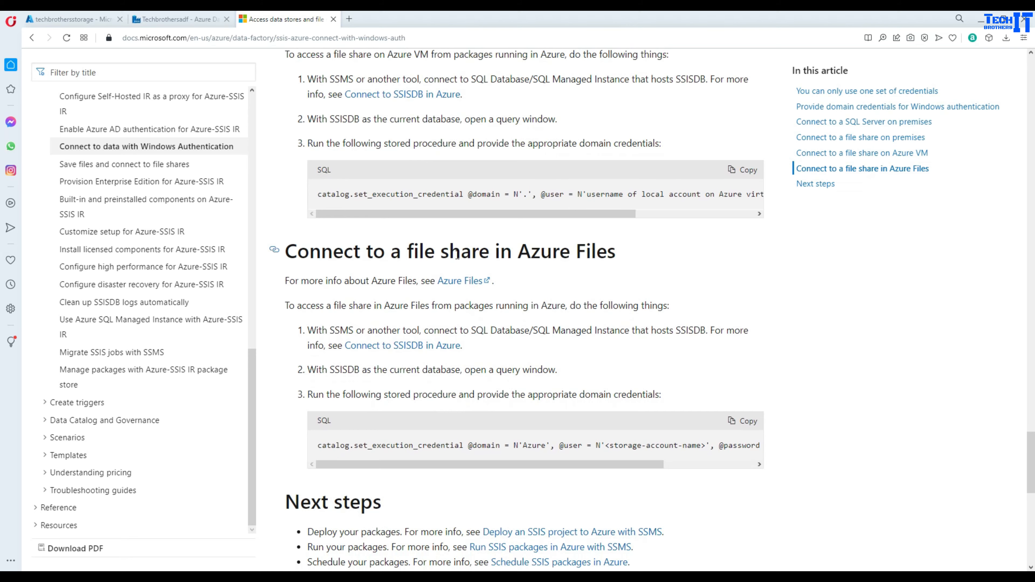
scroll(446, 264, down, 2)
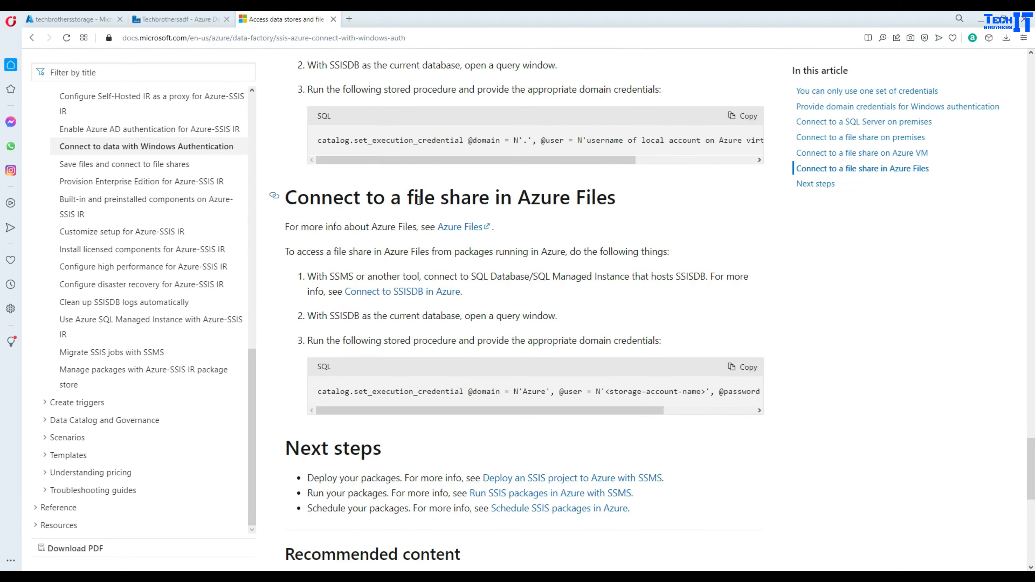
scroll(627, 263, up, 5)
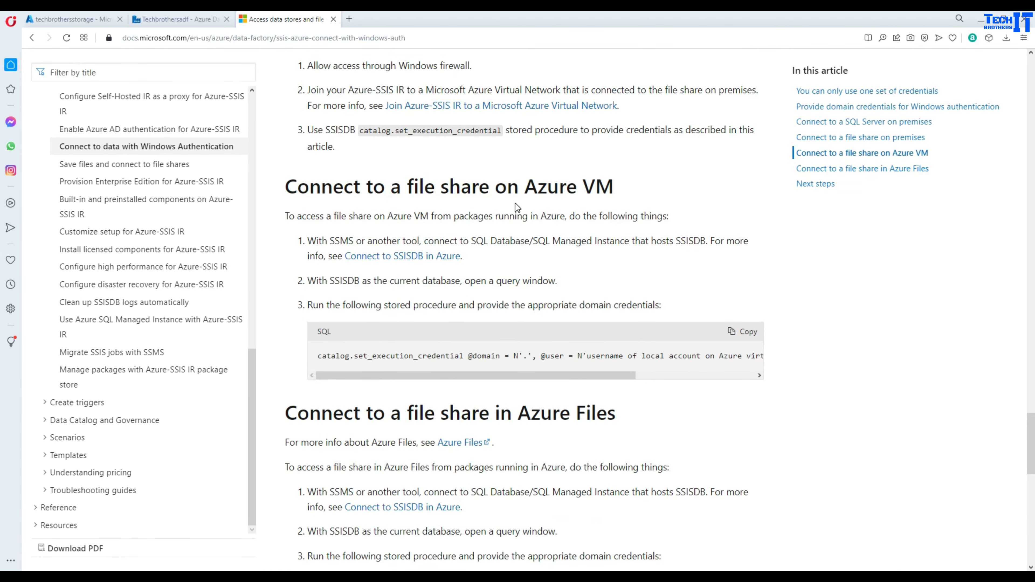
click(743, 331)
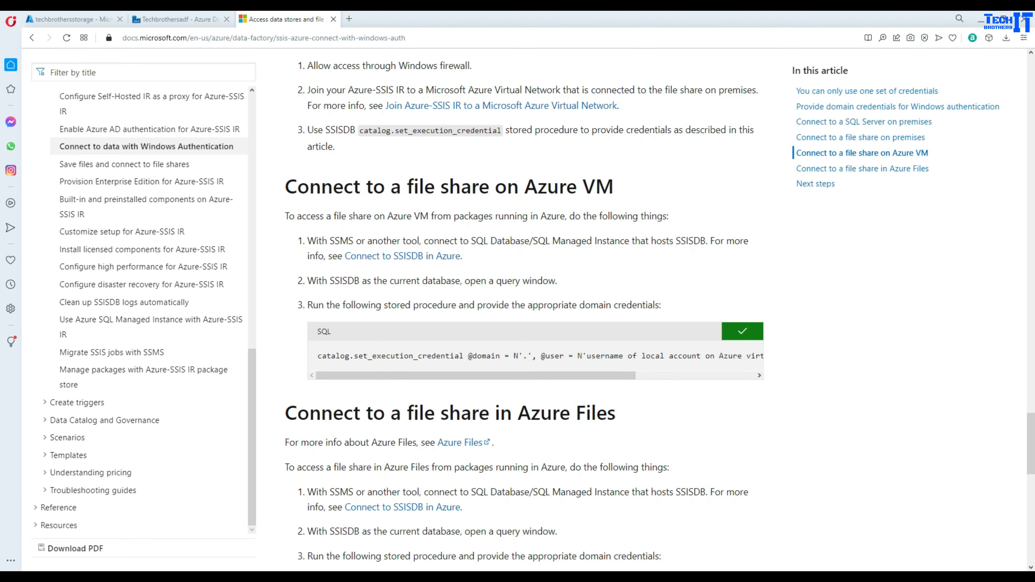
click(394, 576)
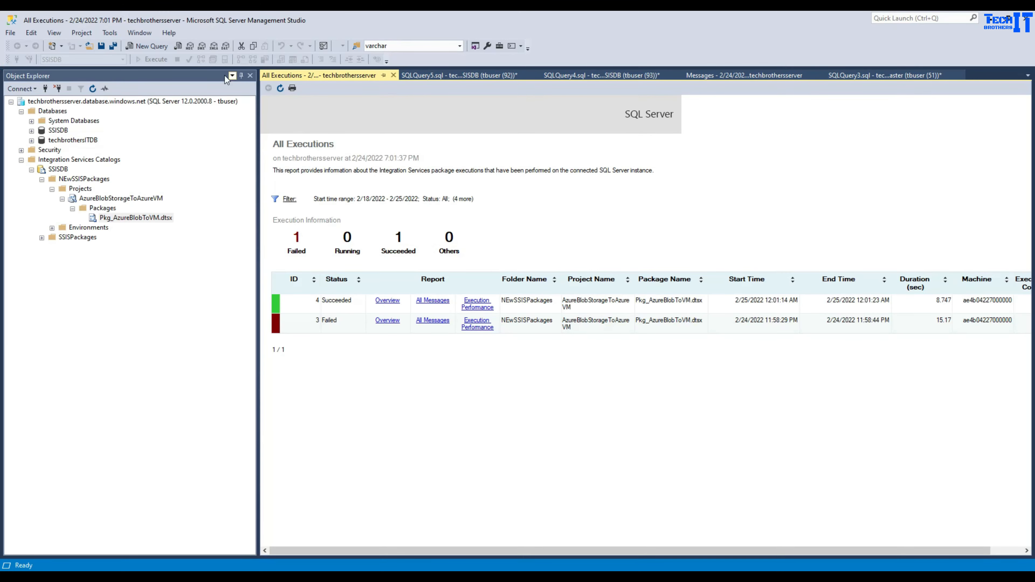
- Run the pasted catalog.set_execution_credential statement on SSISDB with the new local account's username
click(58, 130)
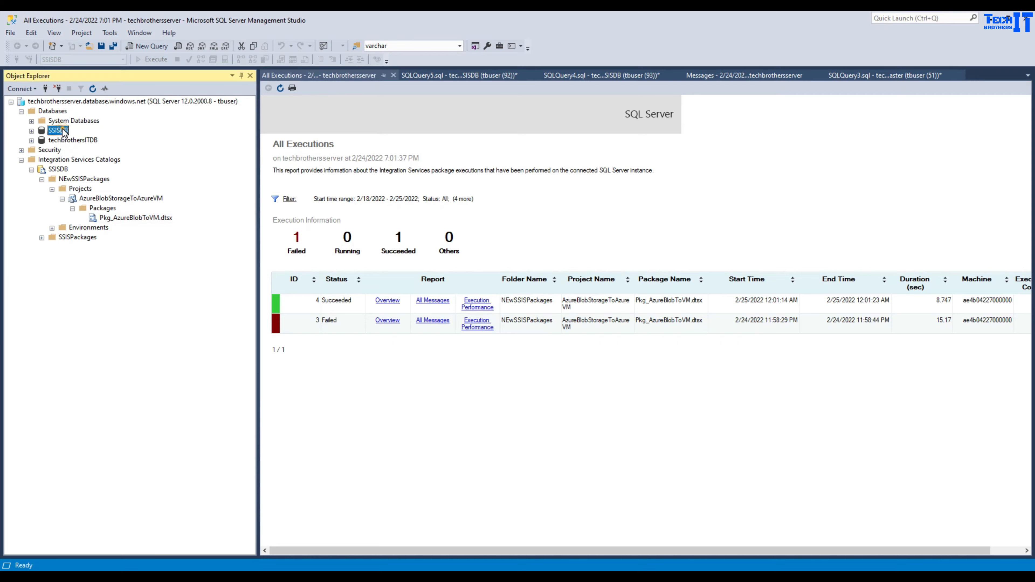
click(143, 48)
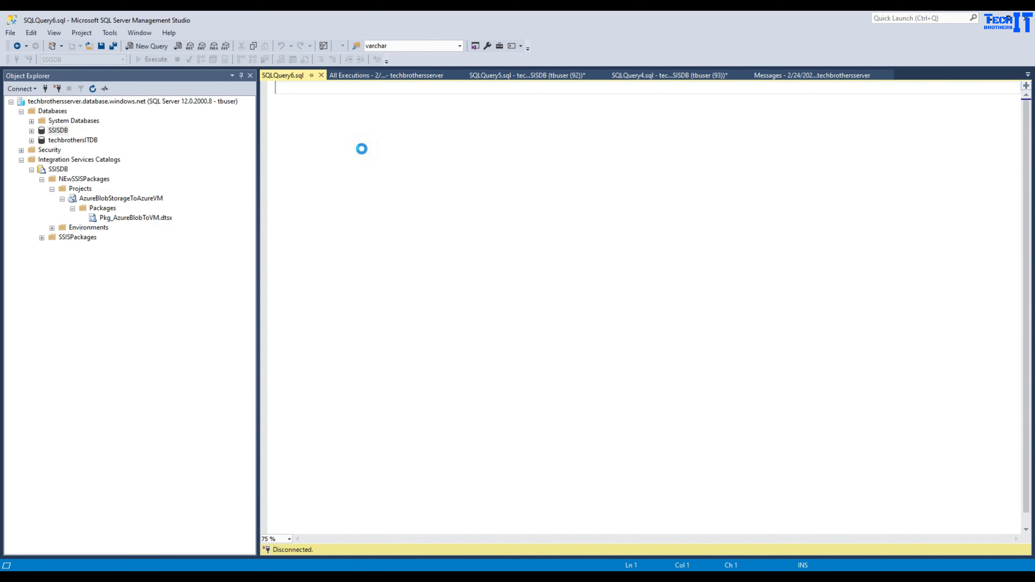
key(ctrl+v)
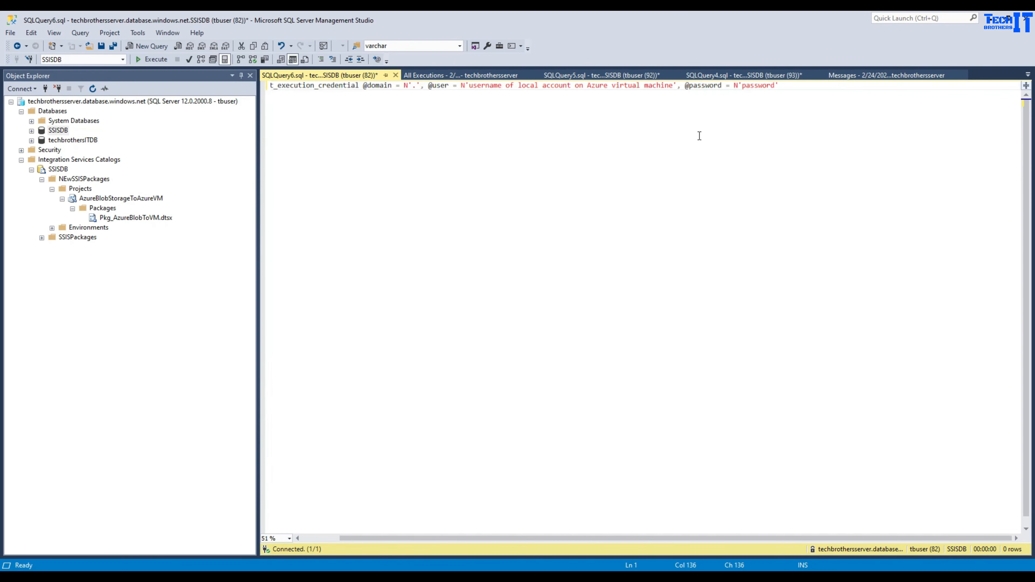
drag(675, 88, 471, 84)
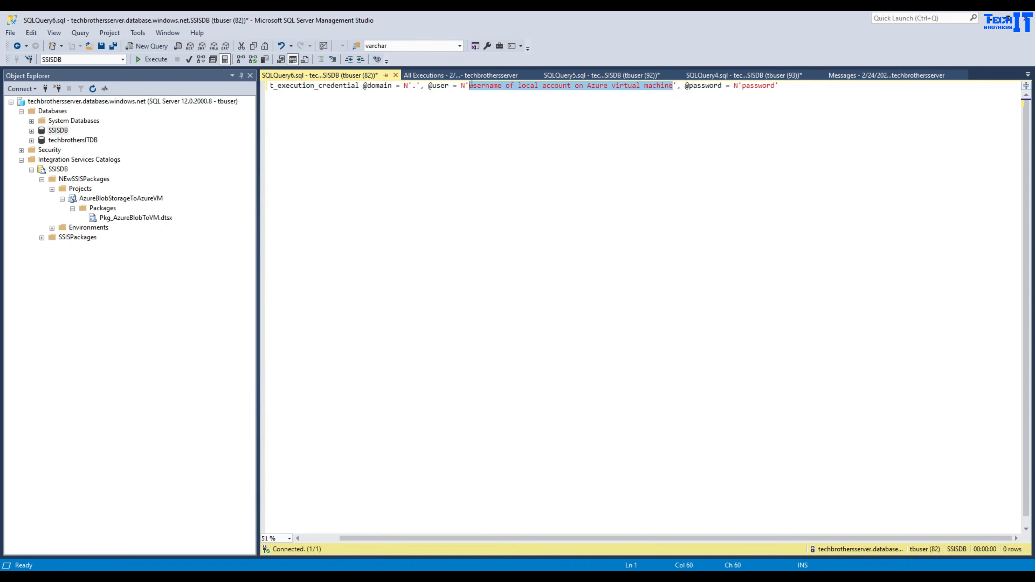
text(Aamir)
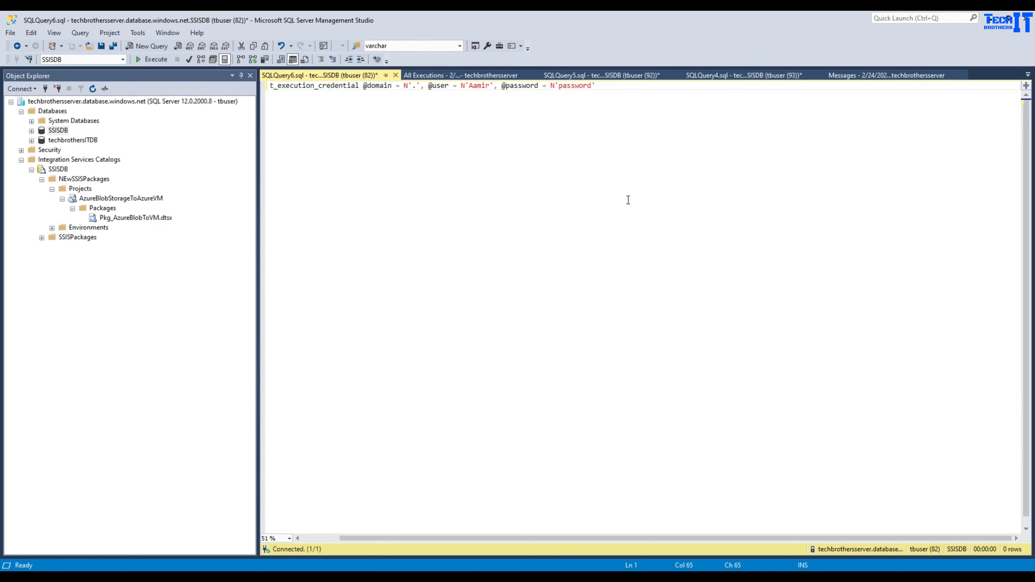
text(Test123$)
click(159, 62)
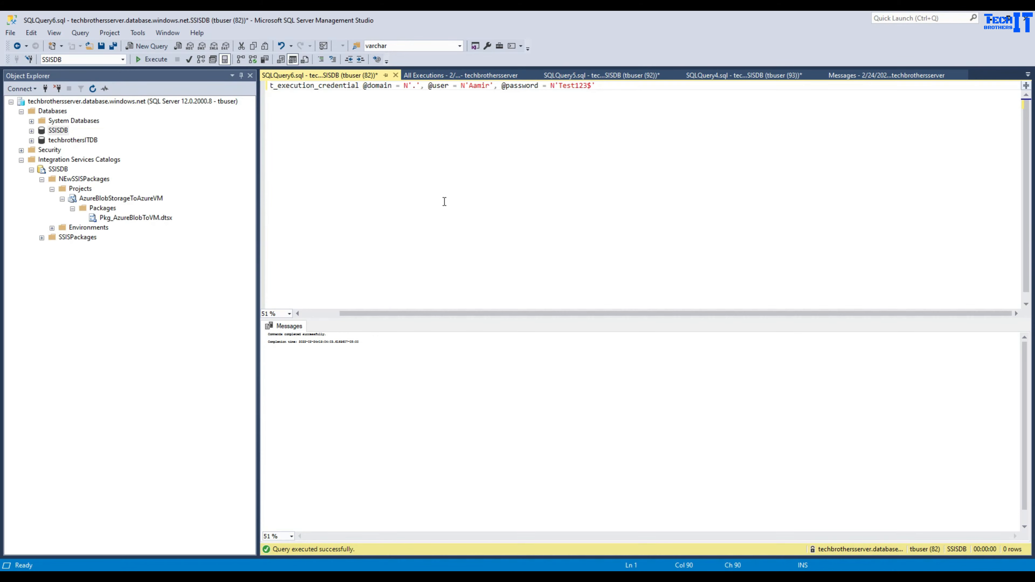
- Review the execution result and go to the master_properties query tab
scroll(444, 201, up, 8)
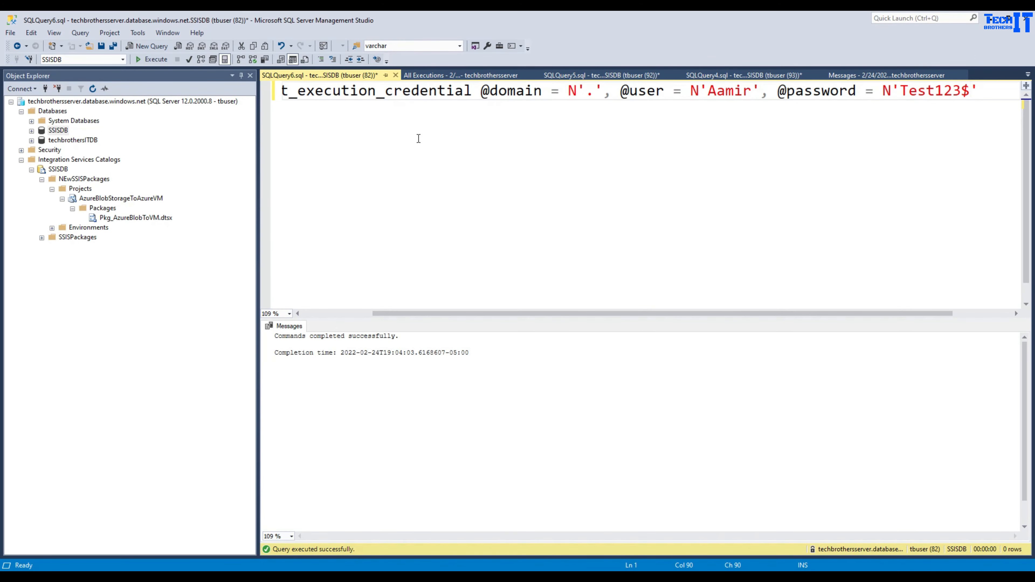
scroll(374, 224, down, 2)
click(337, 314)
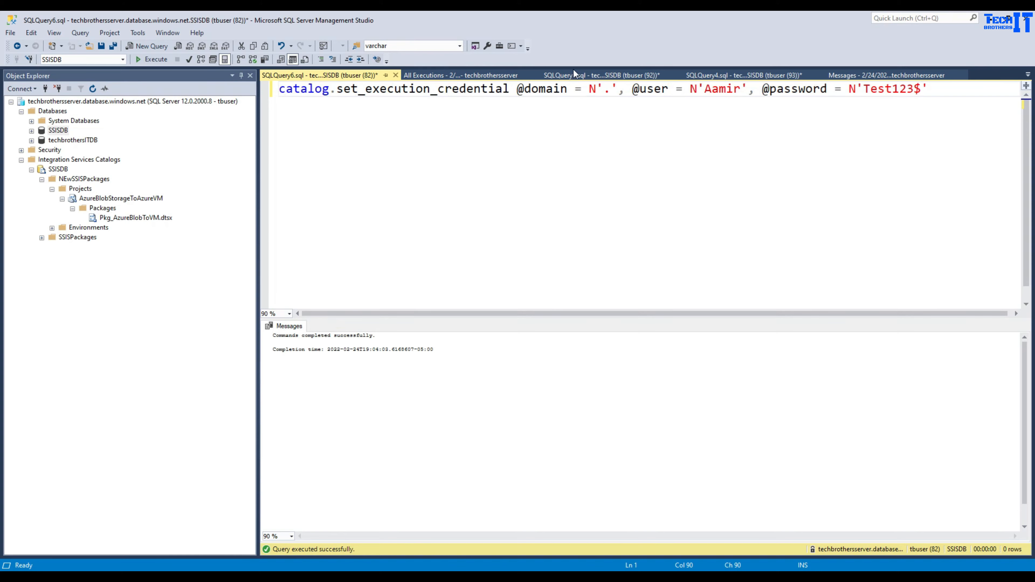
click(582, 75)
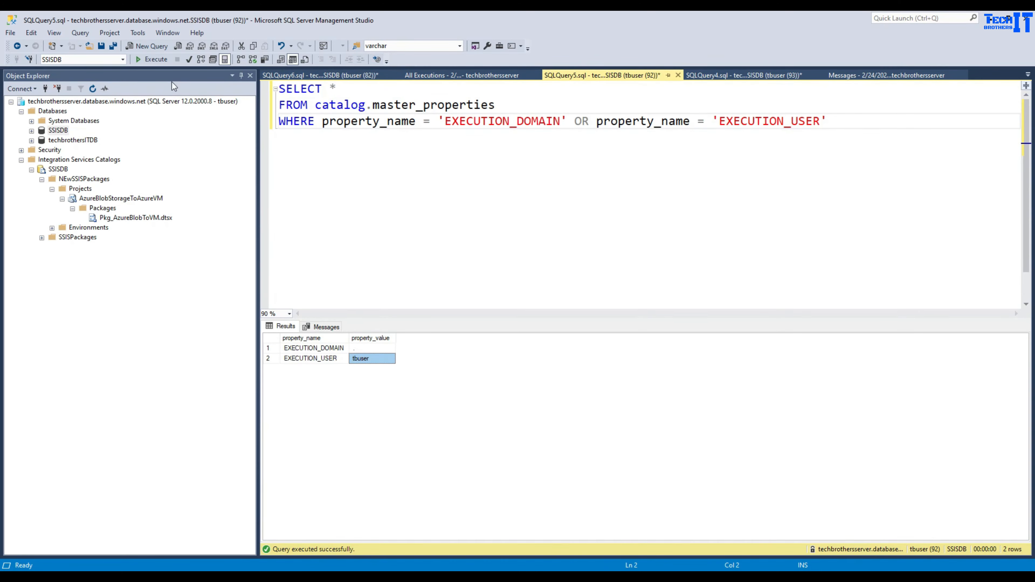
- Rerun the master_properties query and compare the old and updated EXECUTION_USER values
click(383, 364)
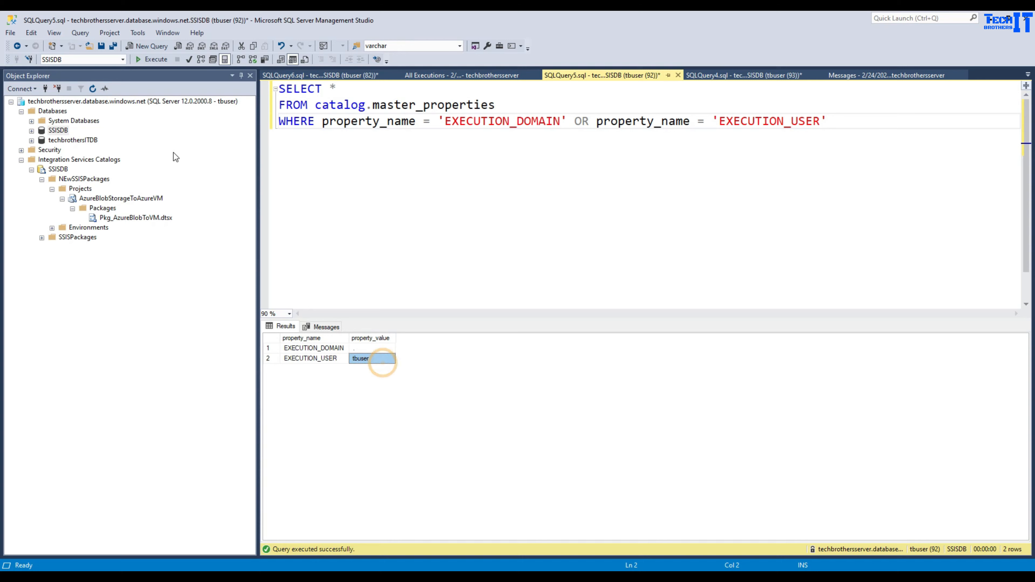
click(156, 61)
click(359, 358)
- Point out the set_execution_credential procedure in the credential script, then select Pkg_AzureBlobToVM.dtsx
click(353, 75)
drag(508, 91, 336, 90)
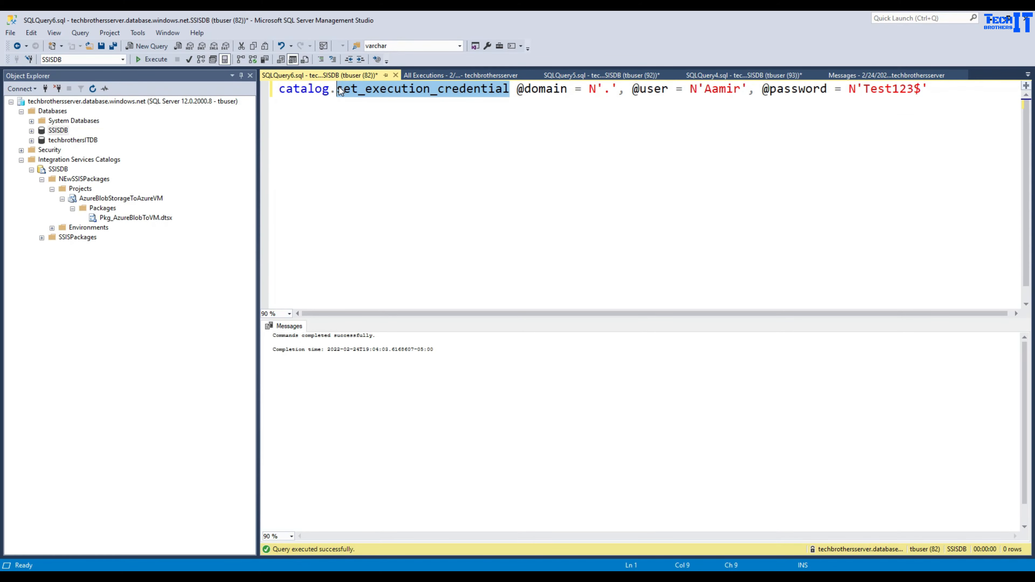
click(364, 160)
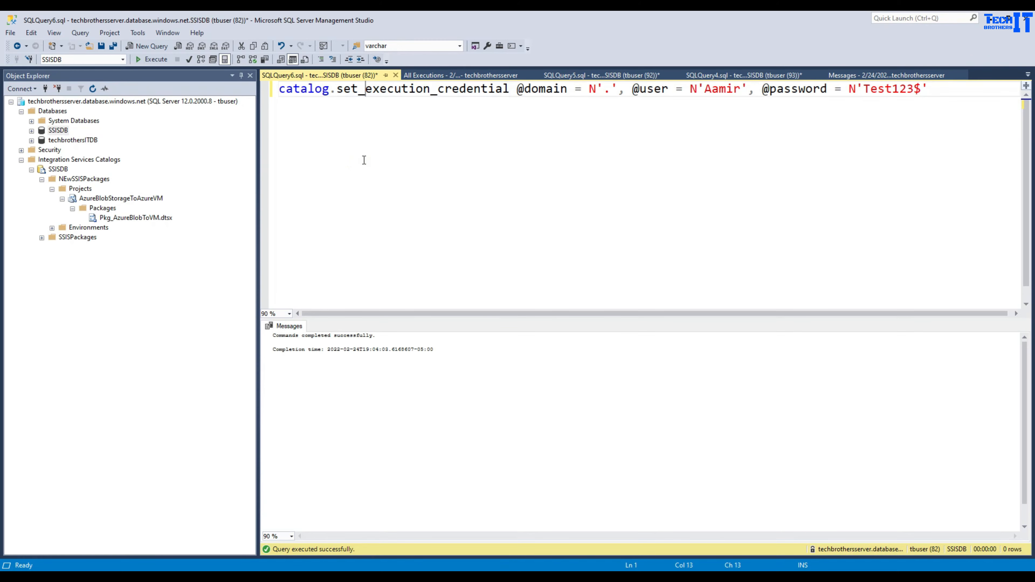
click(157, 218)
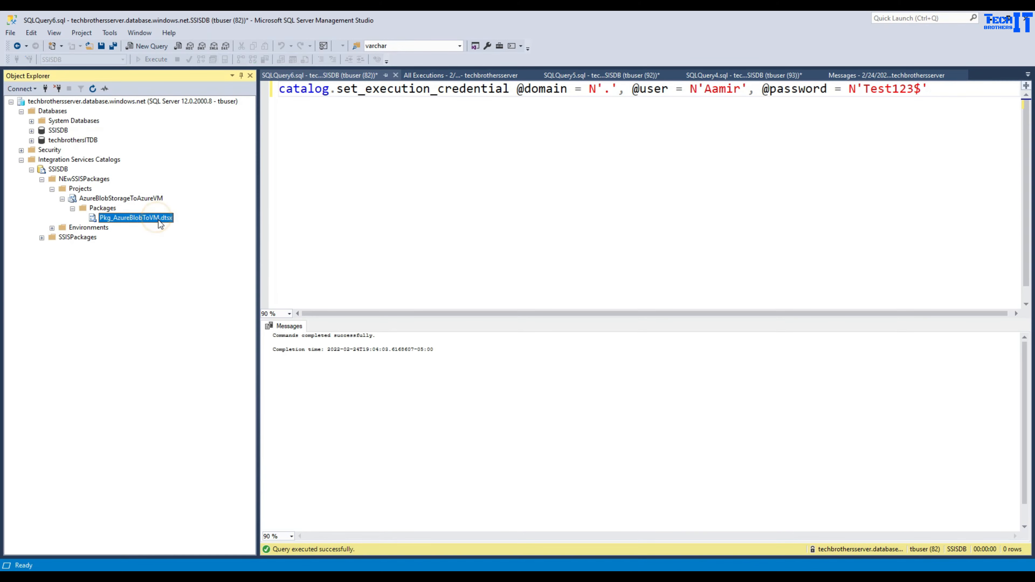
- Execute the Pkg_AzureBlobToVM.dtsx package again and dismiss the follow-up prompt
right_click(159, 220)
click(199, 253)
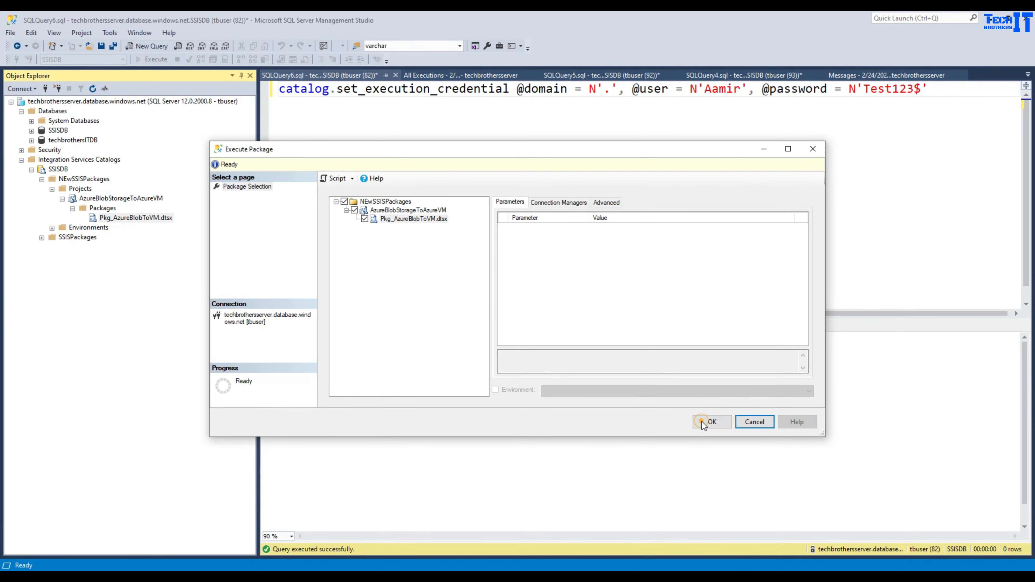
click(700, 423)
click(609, 320)
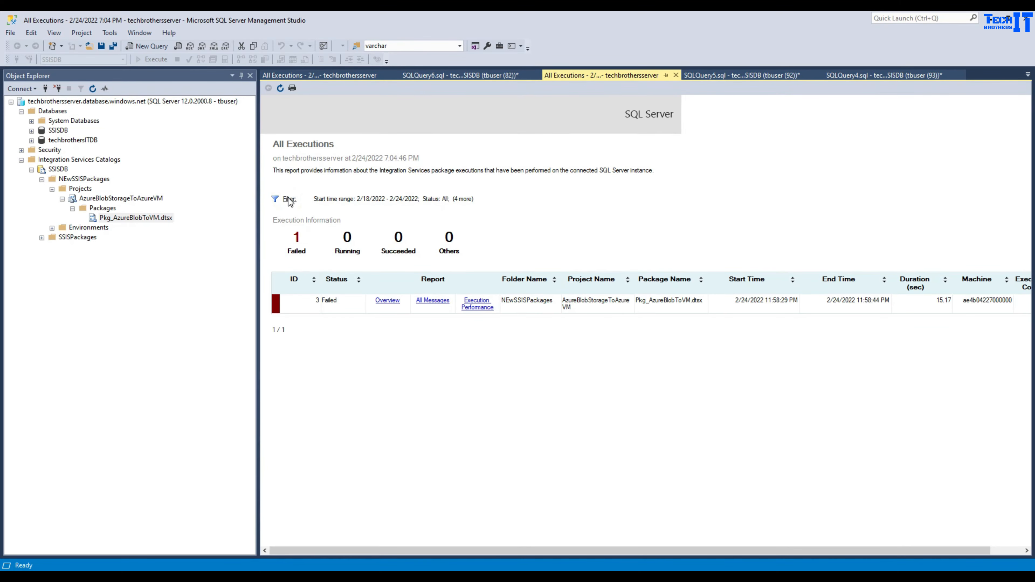
- Filter the All Executions report to 2/24/2022 through 2/25/2022
click(288, 198)
click(555, 301)
click(590, 301)
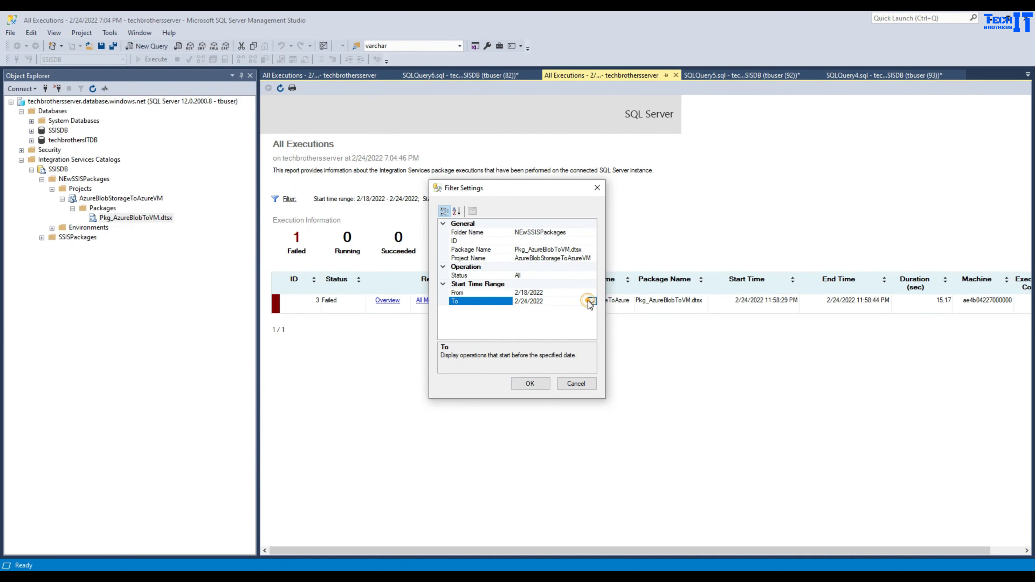
click(568, 364)
click(556, 292)
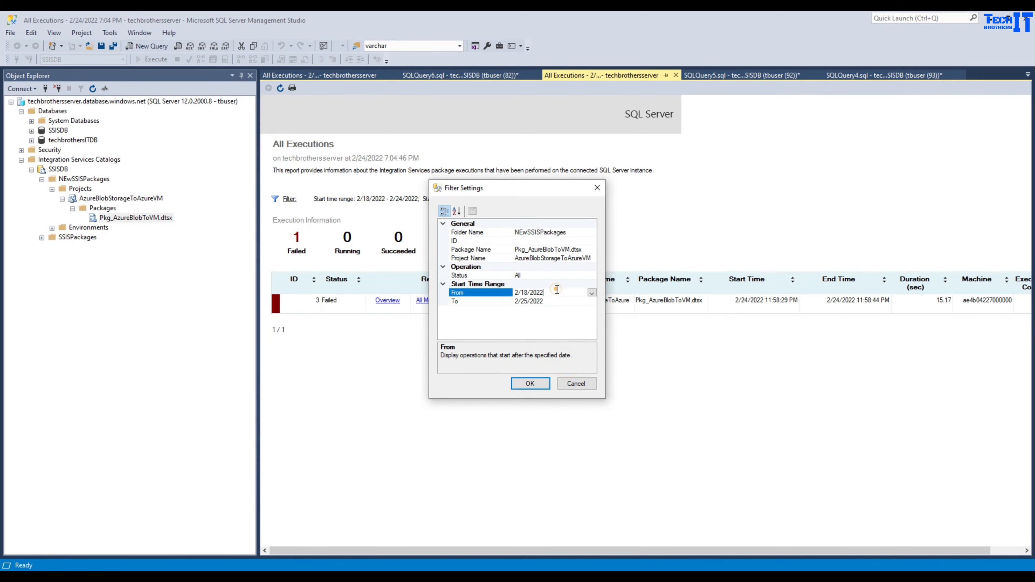
click(591, 292)
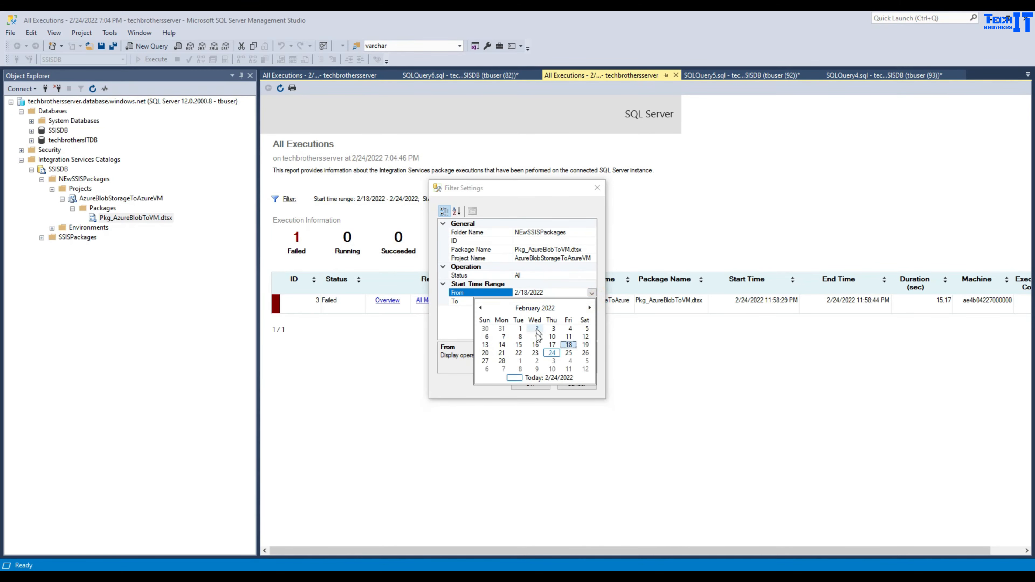
click(552, 353)
click(521, 384)
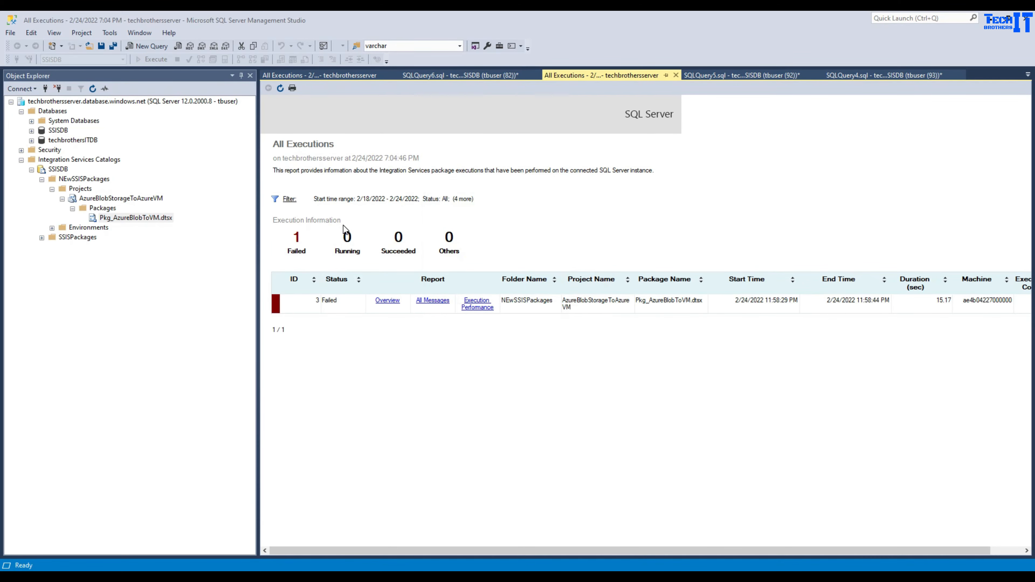
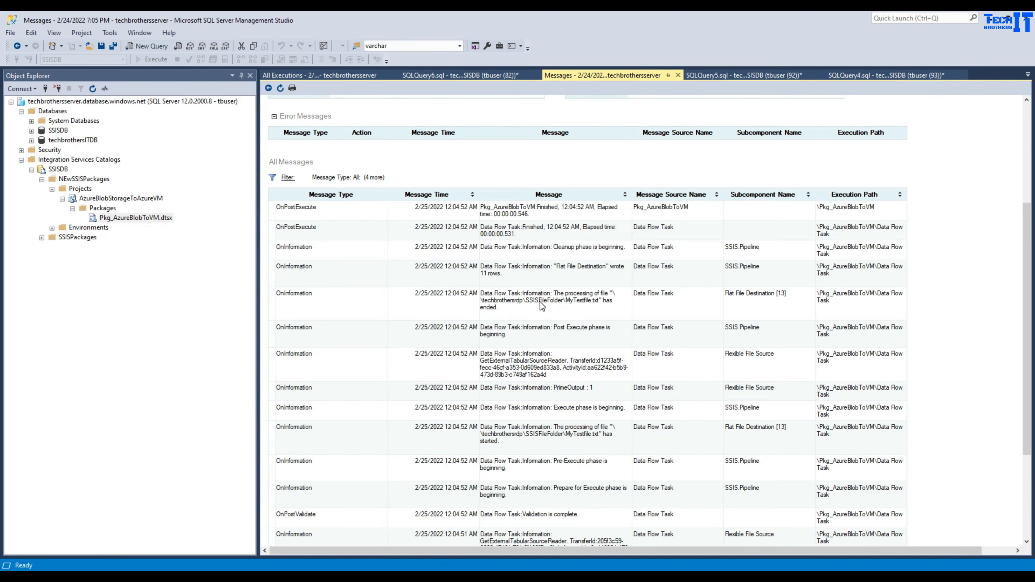
- Open MyTestfile from the shared SSISFileFolder in Notepad to check its sales rows, then close it
scroll(540, 301, down, 3)
scroll(582, 322, down, 1)
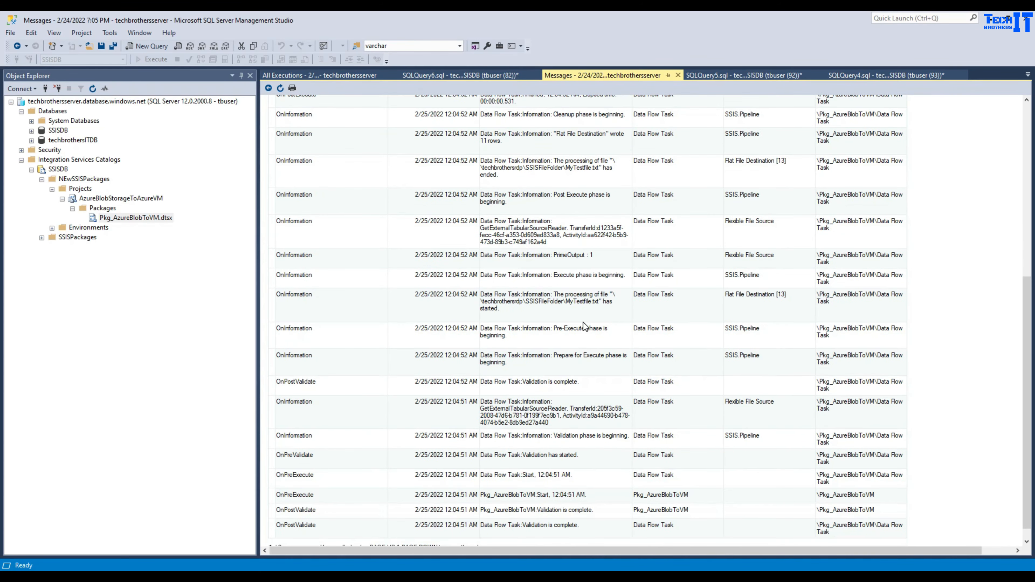
scroll(583, 322, down, 2)
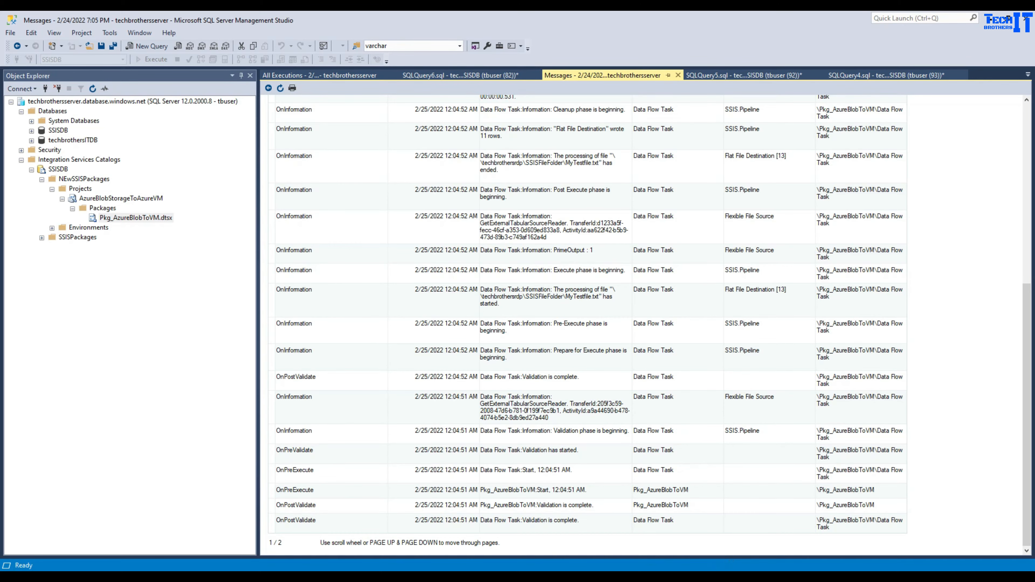
click(668, 577)
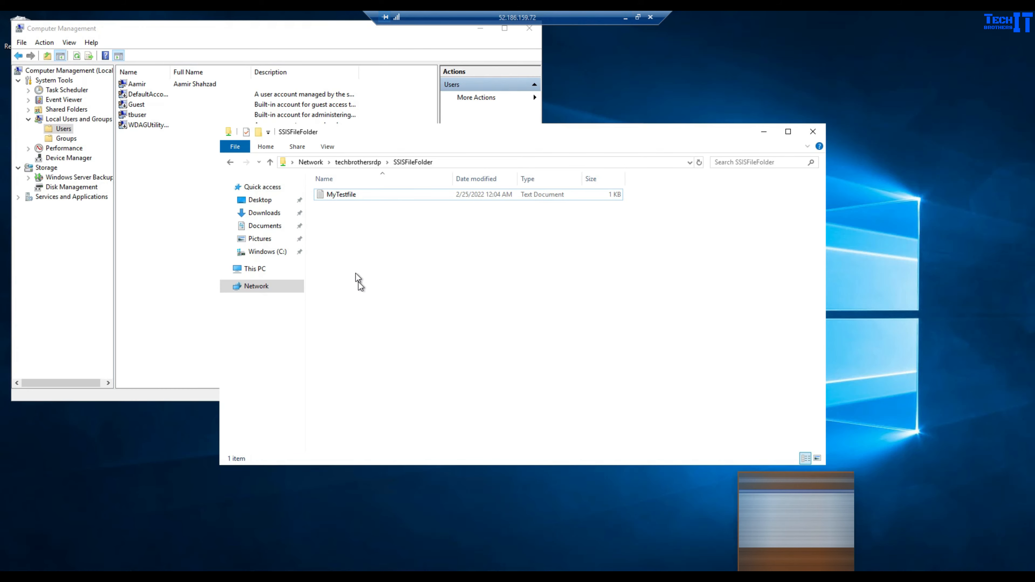
click(353, 256)
double_click(362, 197)
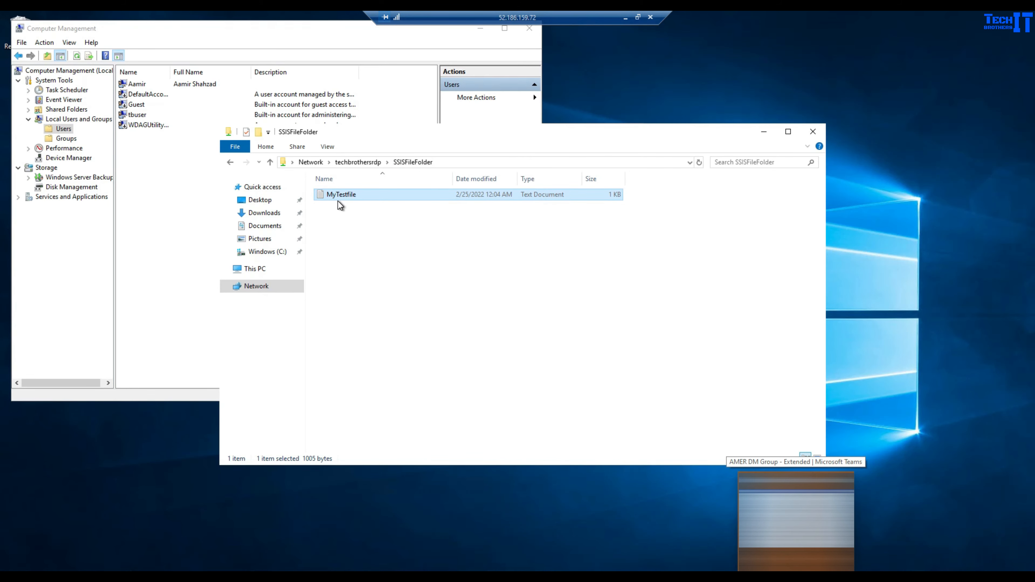
double_click(345, 197)
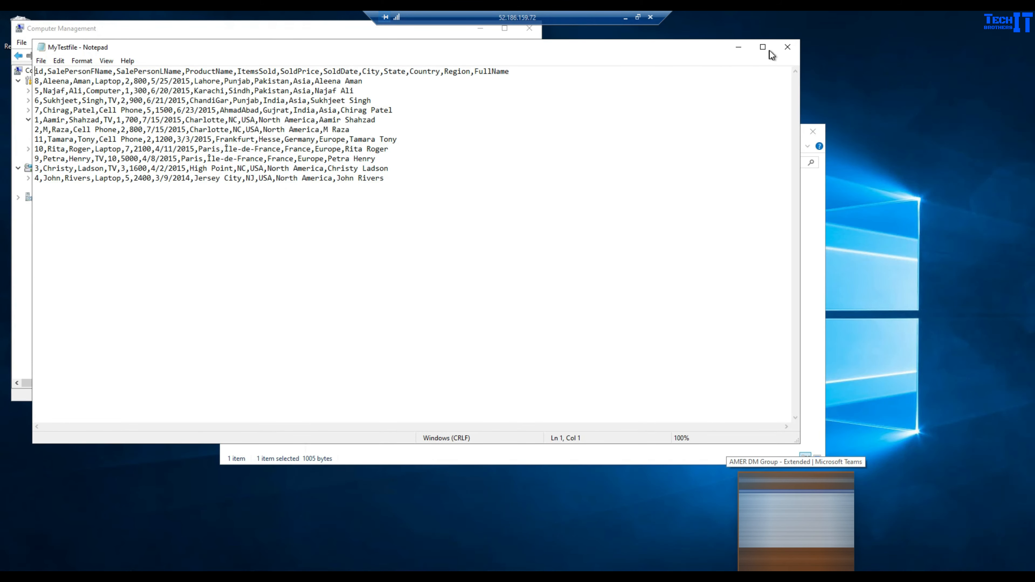
click(787, 47)
- Select the folder's full network path, then shrink the full-screen remote session to a window
click(487, 162)
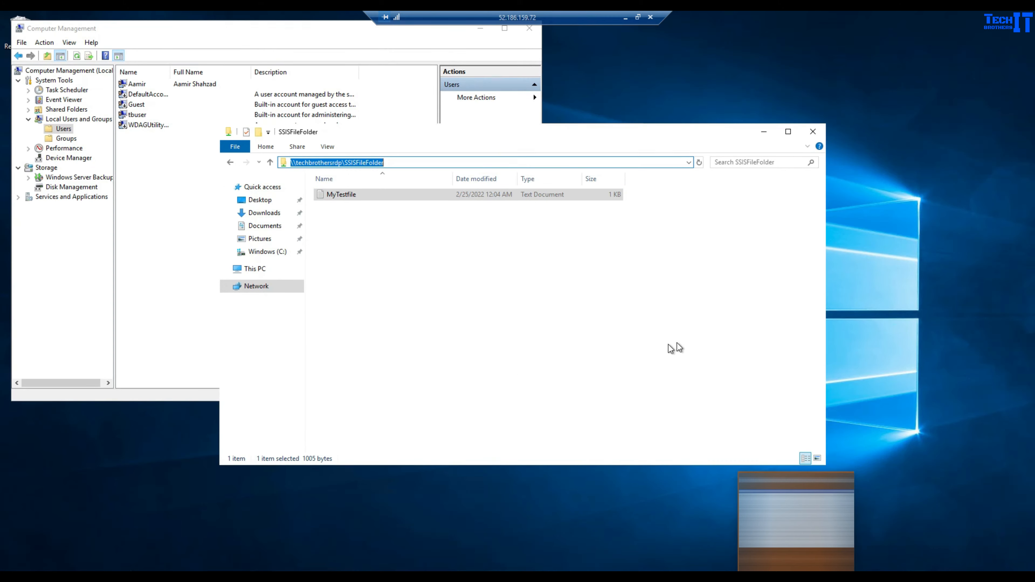
click(890, 477)
click(461, 161)
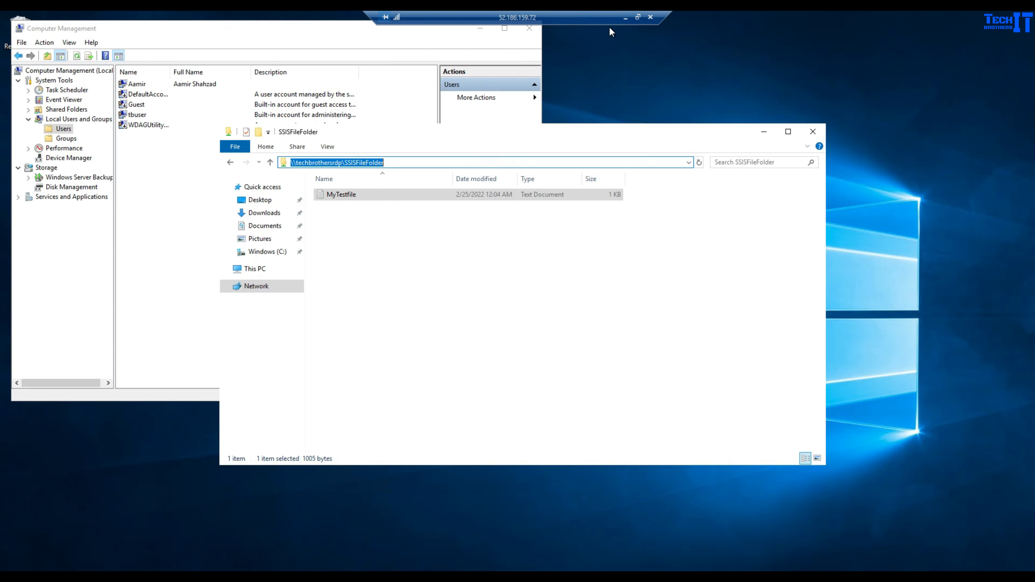
click(637, 17)
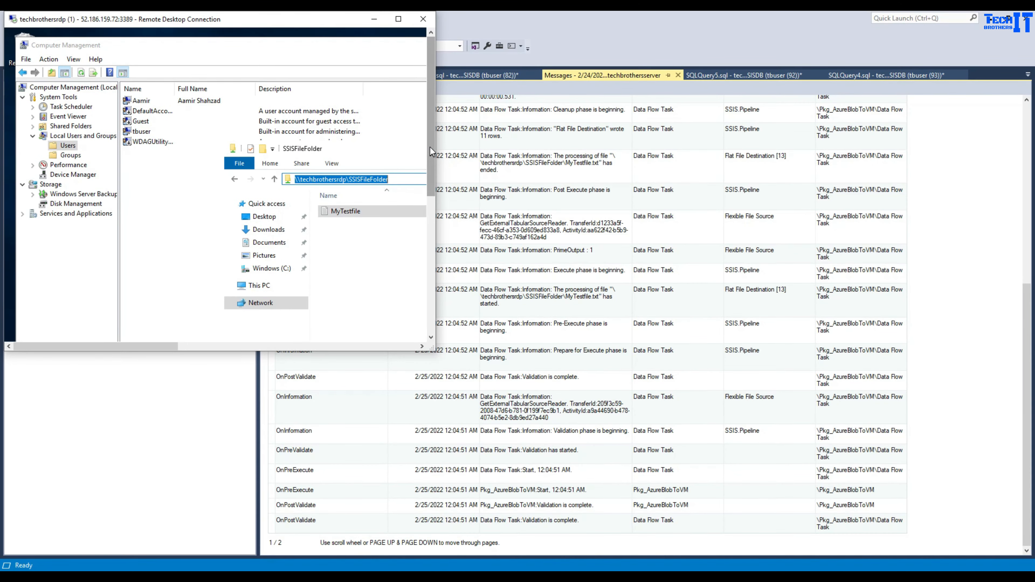
- In the ipconfig console, find and select the server's IPv4 address 10.0.0.4
click(175, 330)
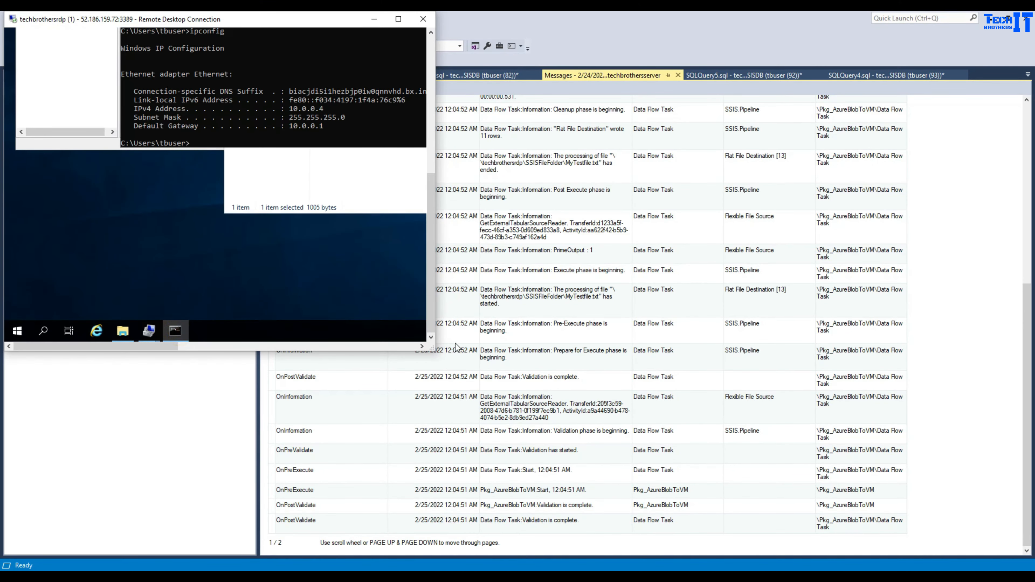
drag(435, 351, 921, 462)
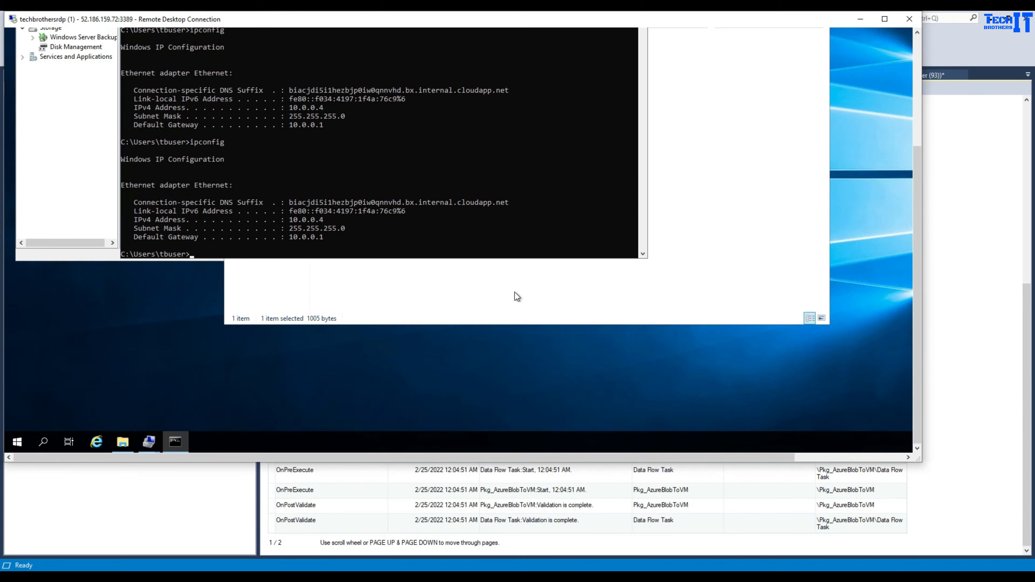
key(Up)
key(Escape)
drag(289, 219, 323, 219)
- Enter \\10.0.0.4\c\ in the address bar and open SSISFileFolder through the IP-based path
click(658, 227)
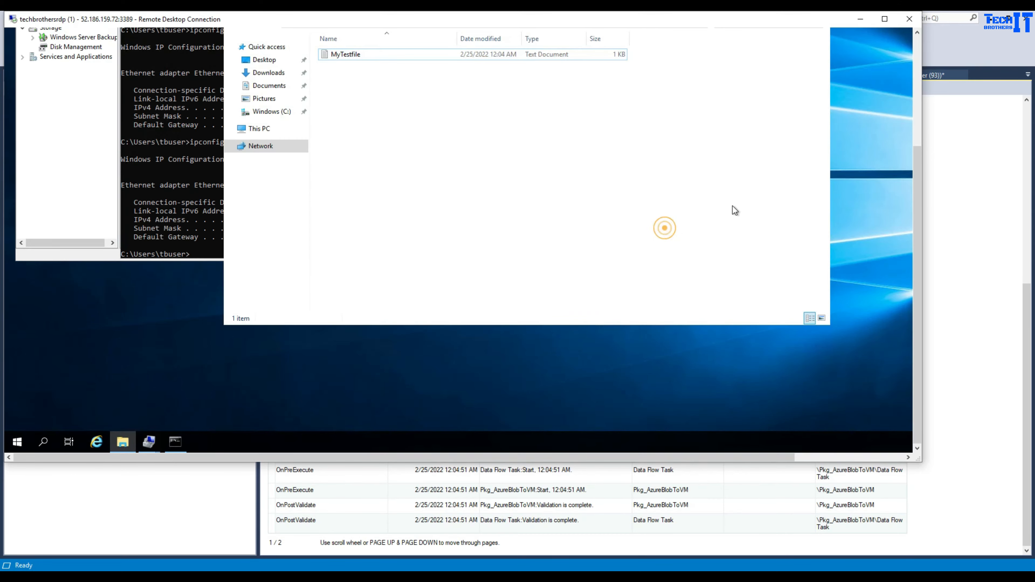
click(916, 116)
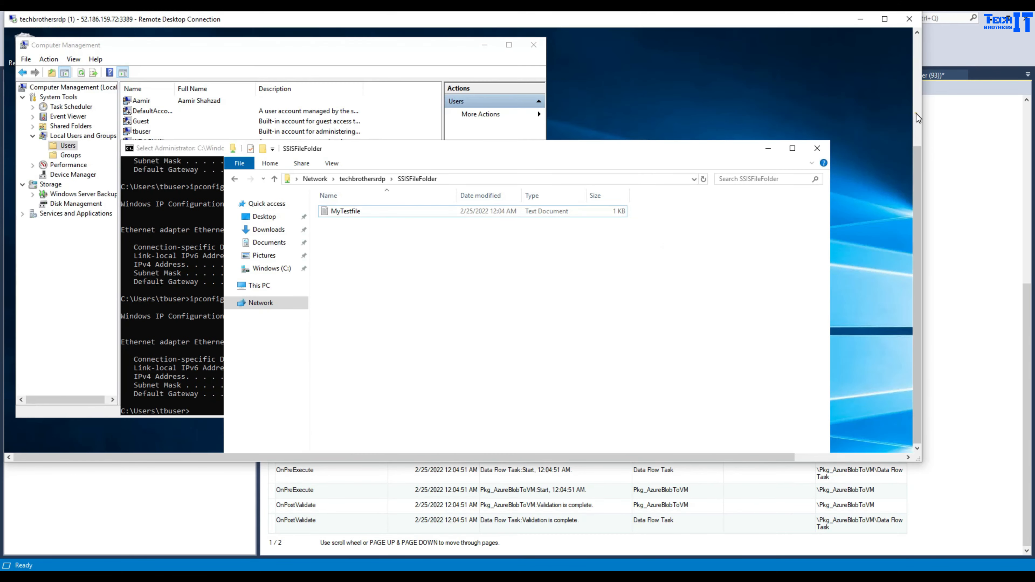
click(485, 178)
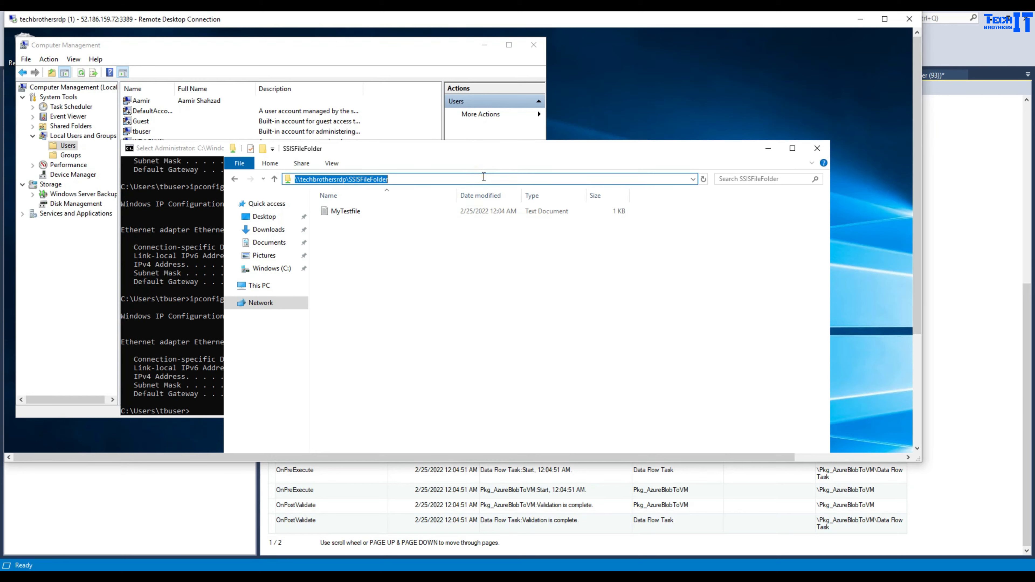
text(\\10.0.)
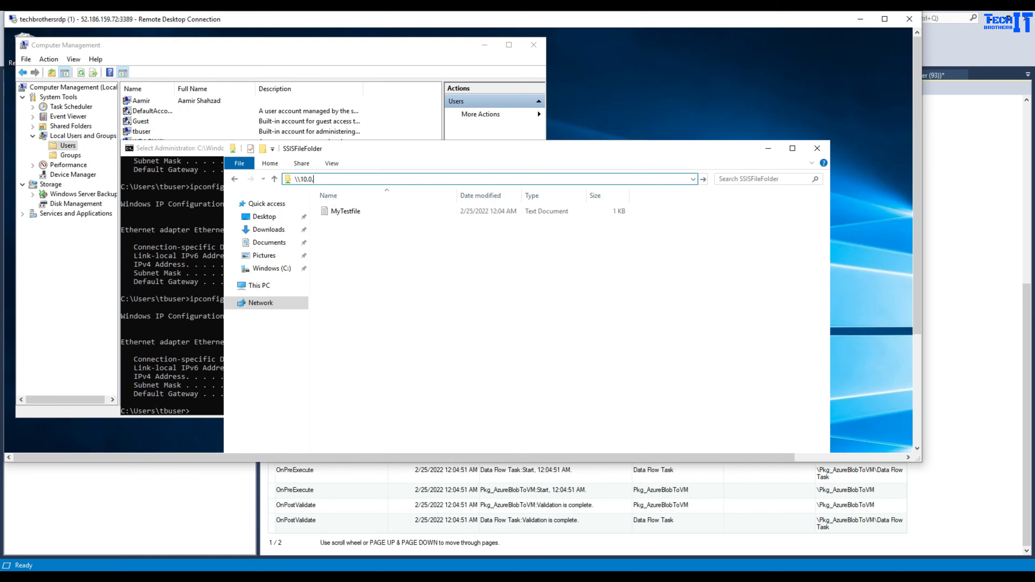
text(0.4\)
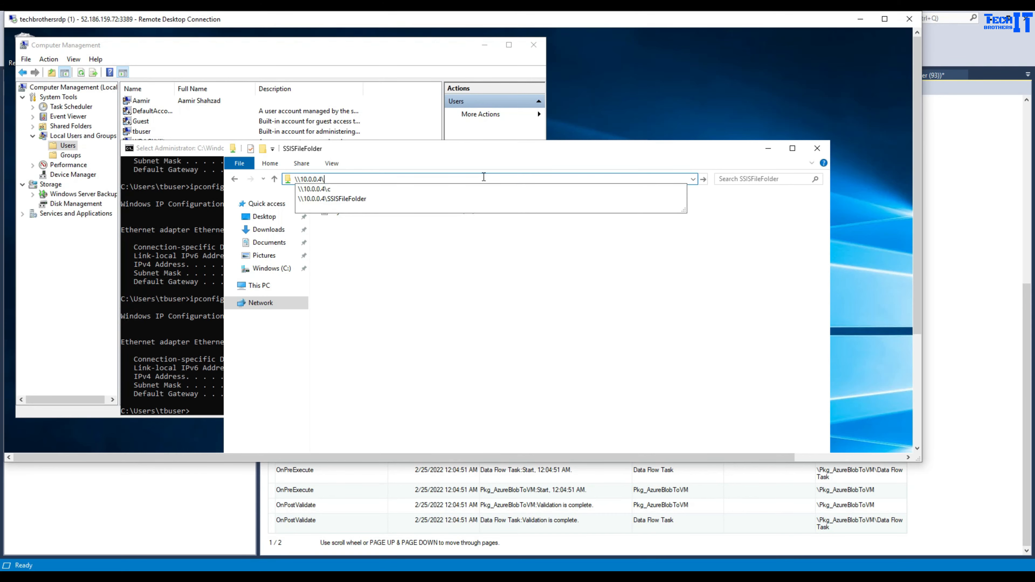
text(c\)
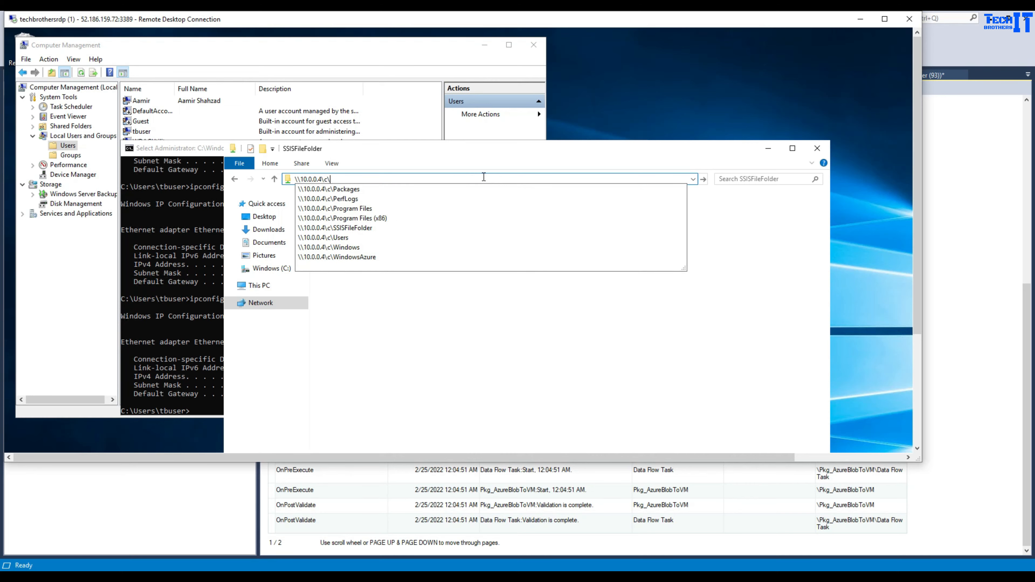
key(Down)
key(Down)
key(Down)
key(Down)
key(Down)
key(Down)
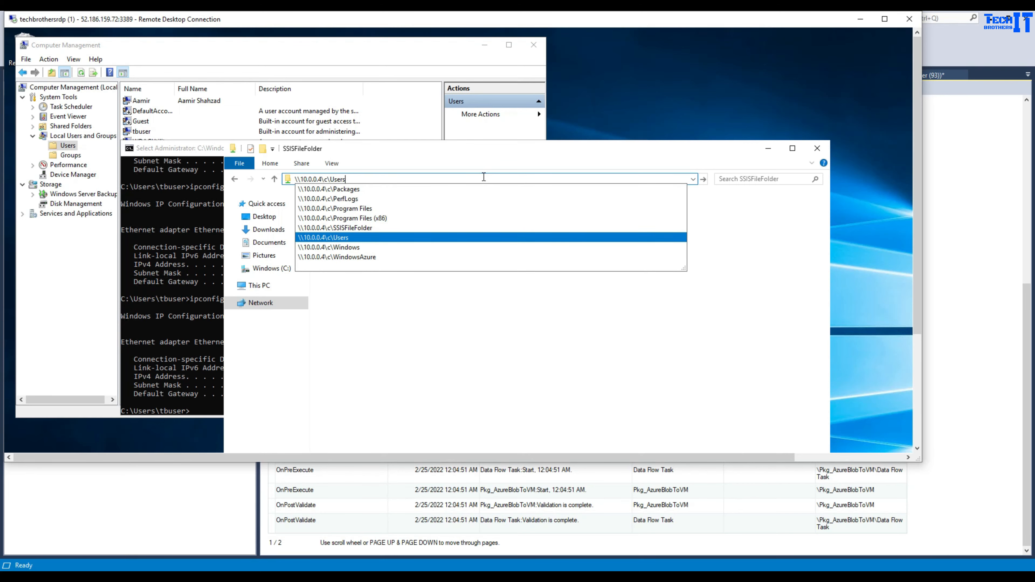
key(Up)
key(Return)
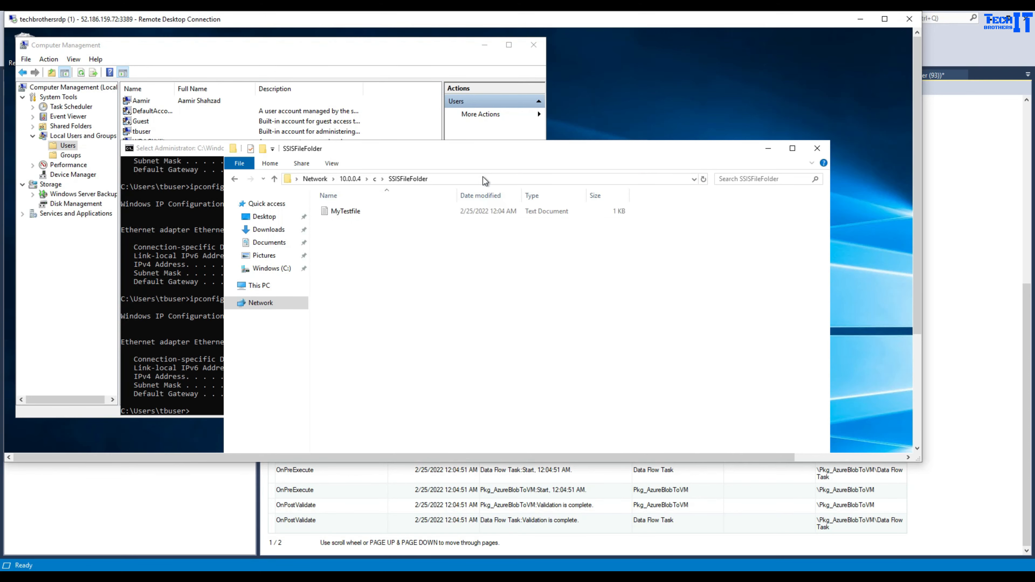
- Copy the \\10.0.0.4\c\SSISFileFolder path, delete MyTestfile, and return to the SSMS messages window
click(463, 180)
right_click(319, 180)
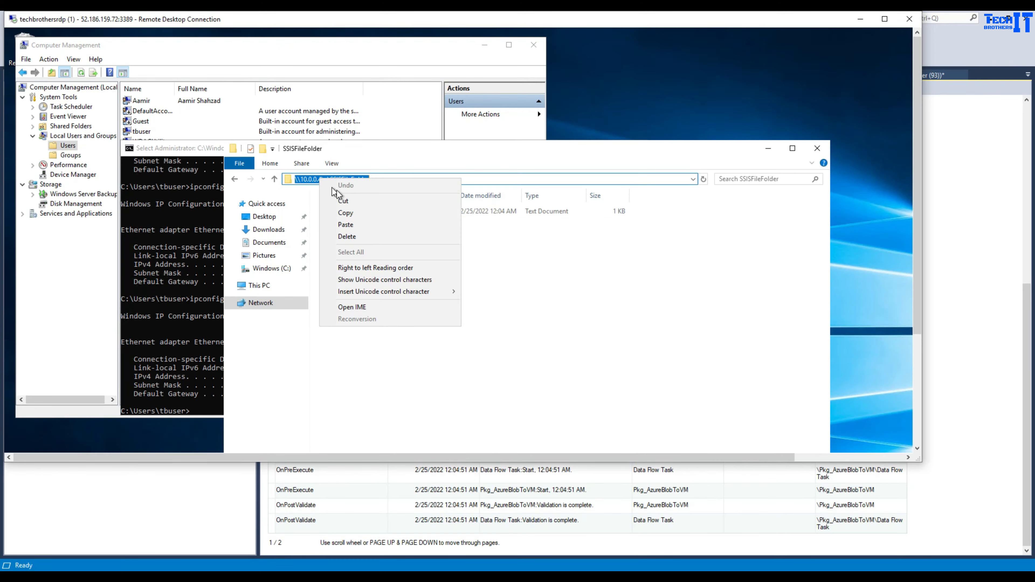
click(350, 213)
click(354, 210)
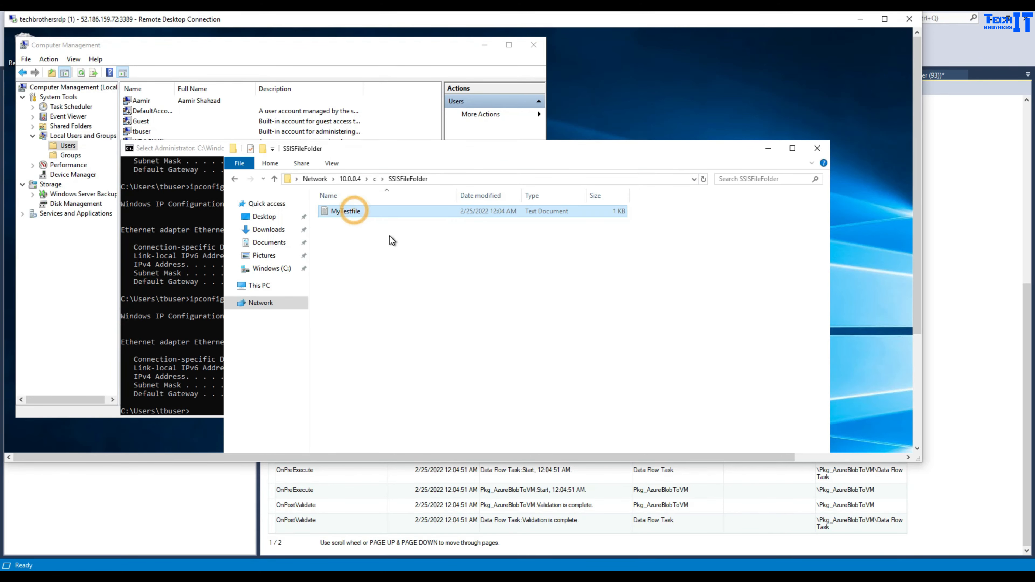
key(Delete)
key(Return)
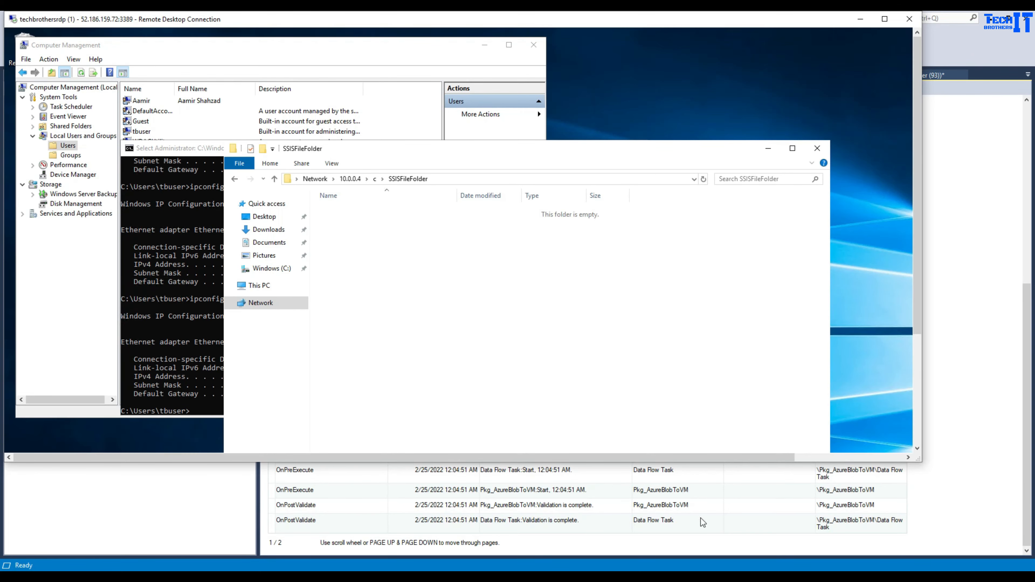
mouse_move(402, 565)
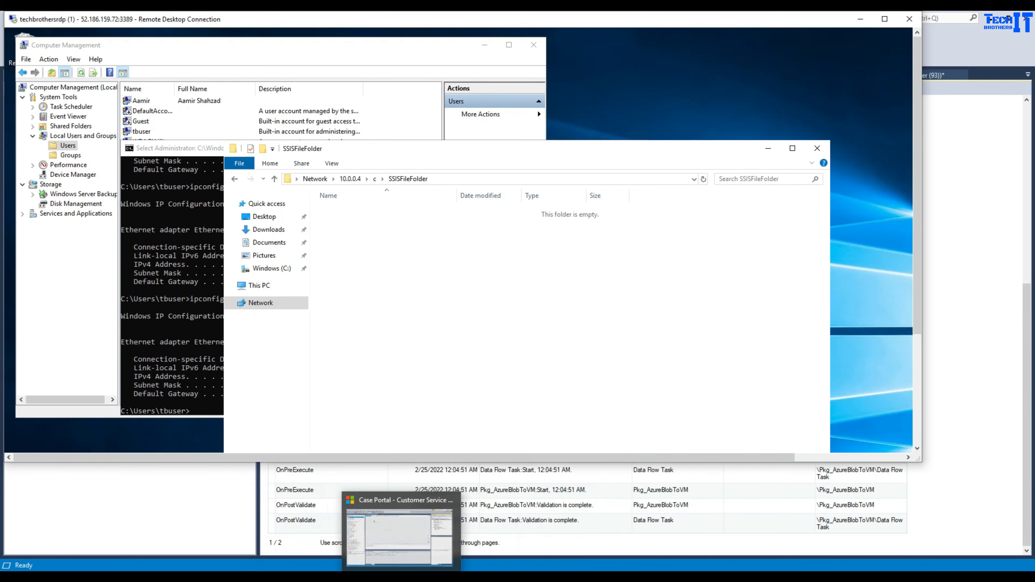
click(402, 538)
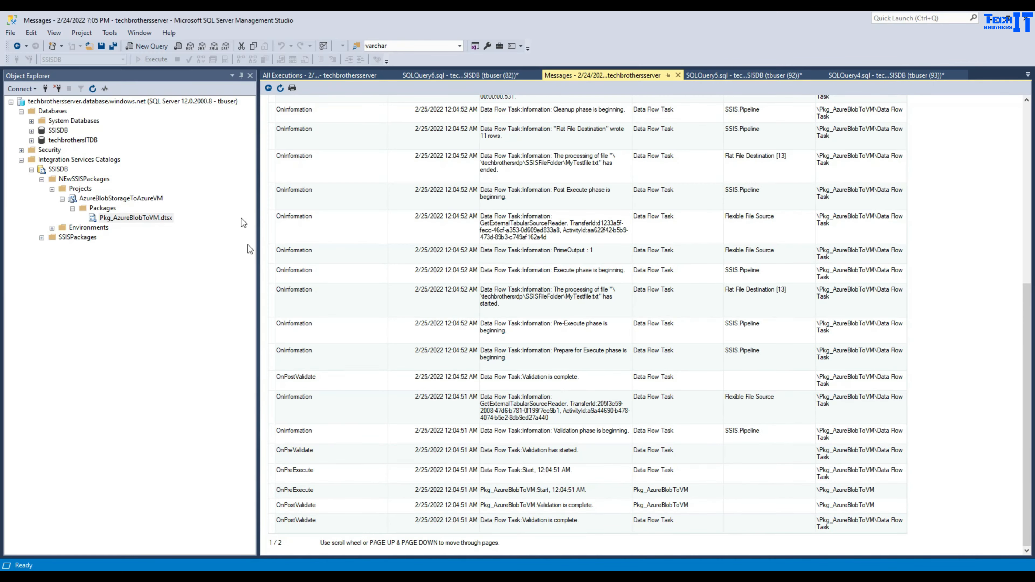
- Paste the \\10.0.0.4\c\SSISFileFolder path over the server name in ffdestination's ConnectionString and save the configuration
right_click(163, 220)
click(209, 232)
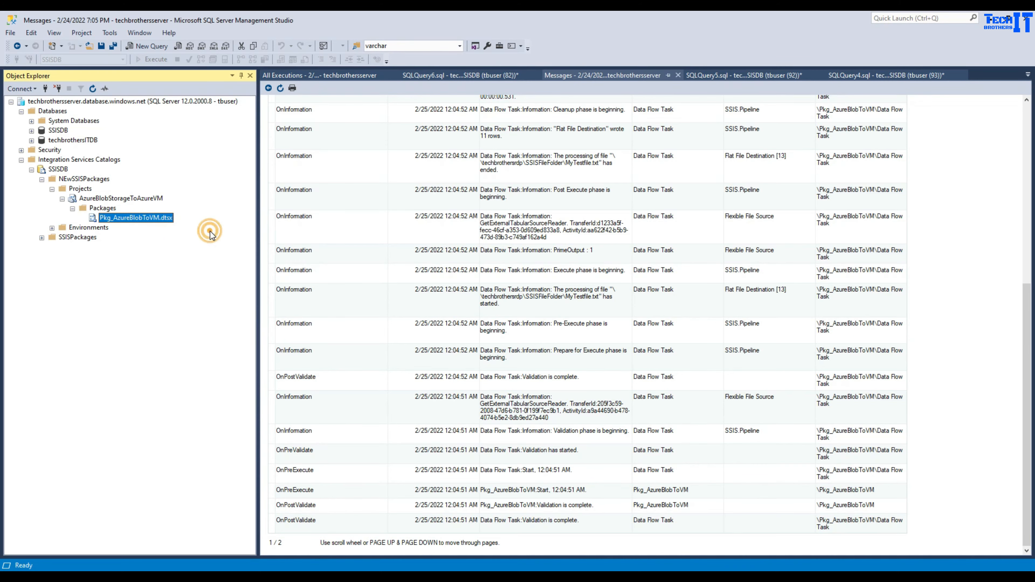
click(504, 233)
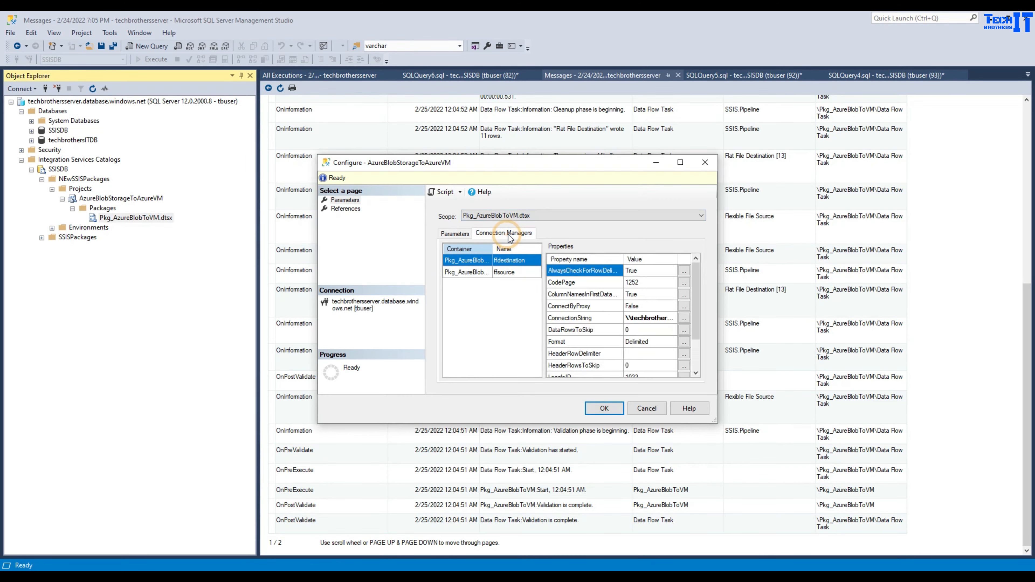
click(679, 163)
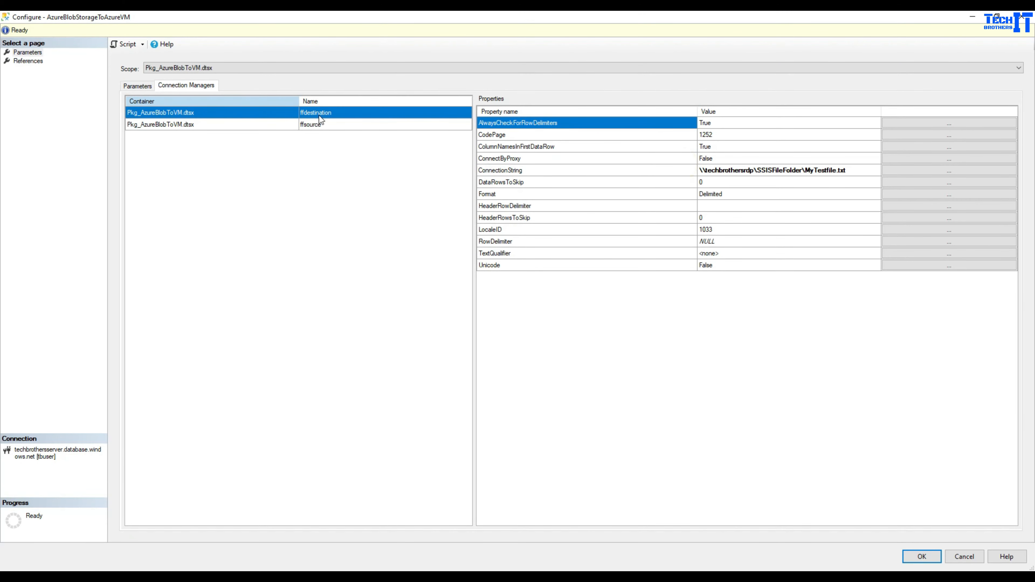
click(856, 173)
click(913, 170)
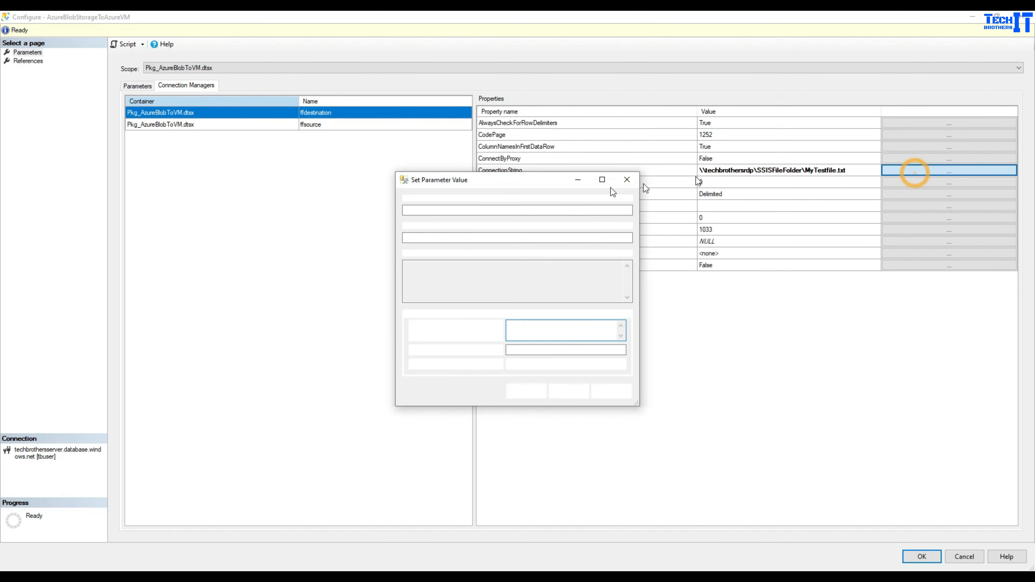
click(541, 329)
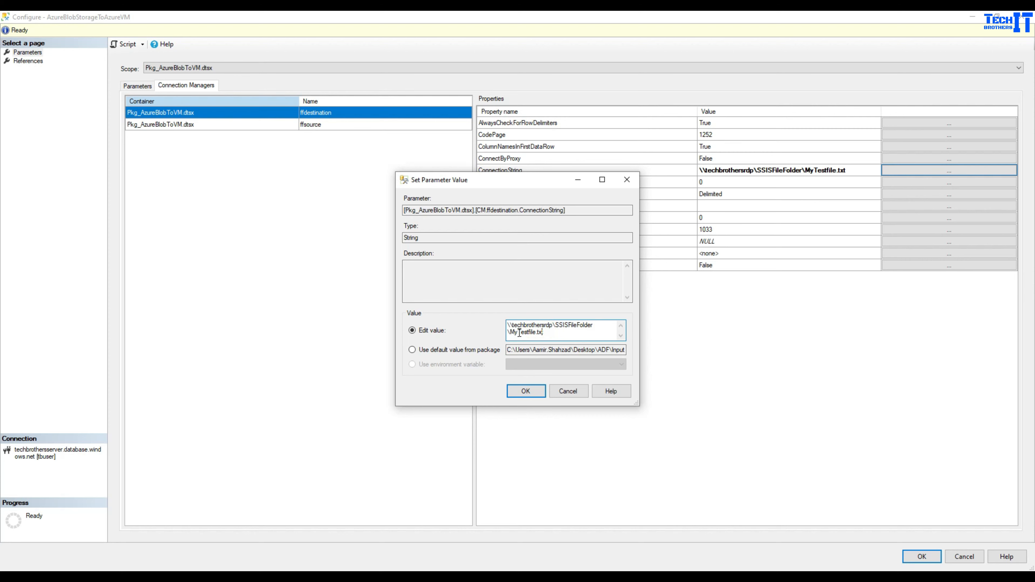
drag(595, 325, 506, 325)
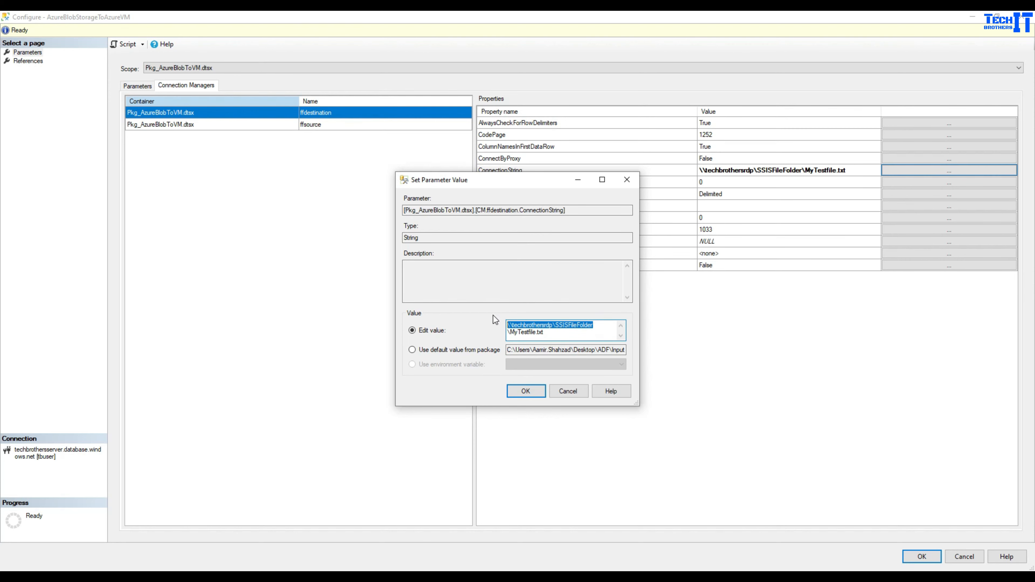
text(\\10.0.0.4\c\SSISFileFolder)
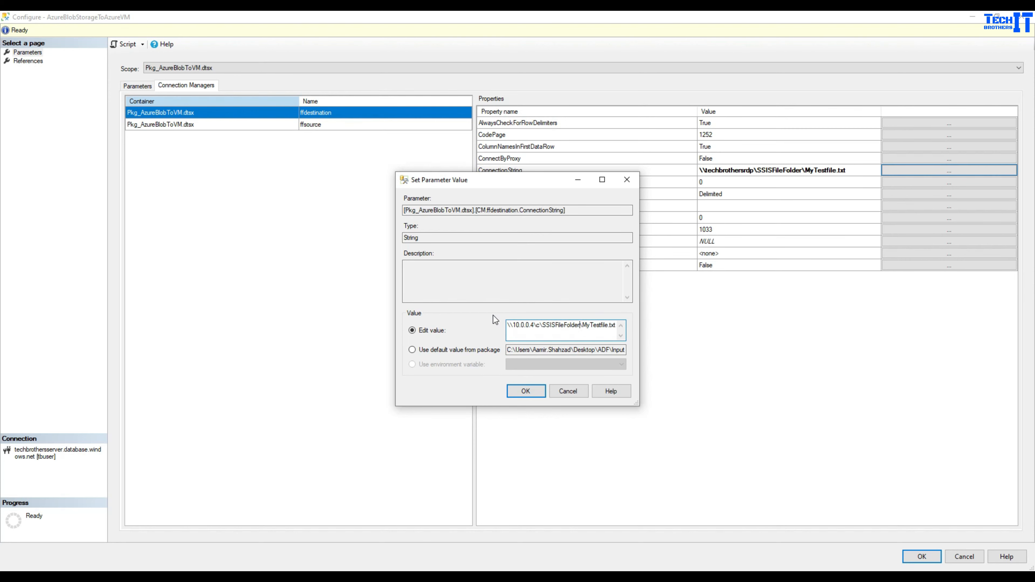
click(526, 391)
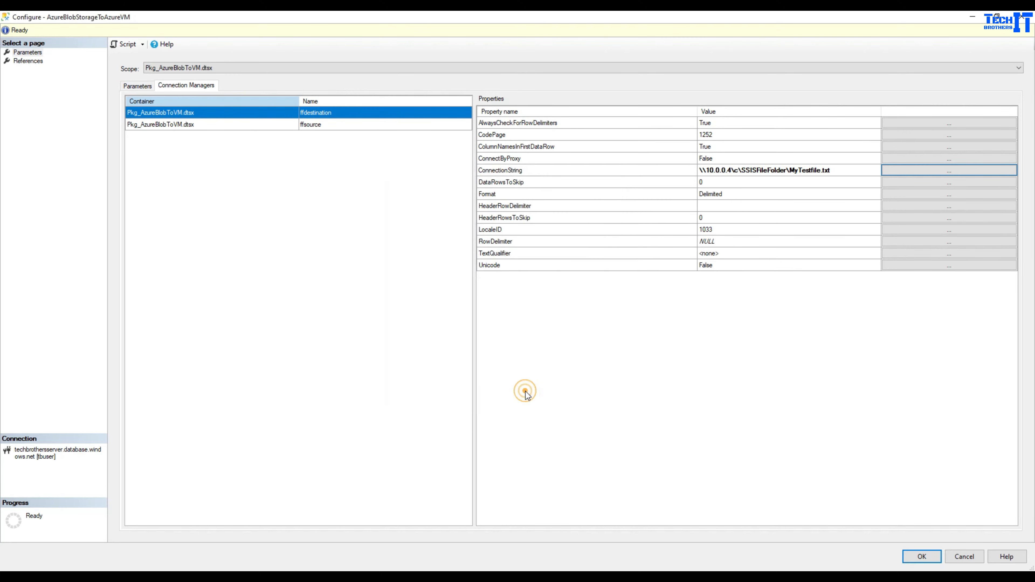
click(921, 557)
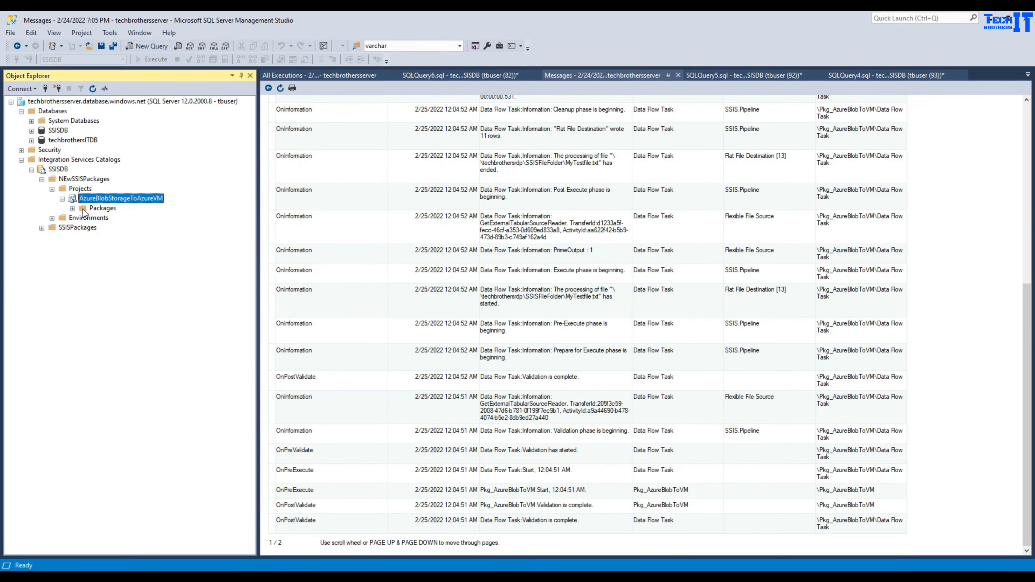
- Bring up Execute Package for Pkg_AzureBlobToVM.dtsx and cancel it without running
click(72, 208)
click(107, 220)
right_click(106, 221)
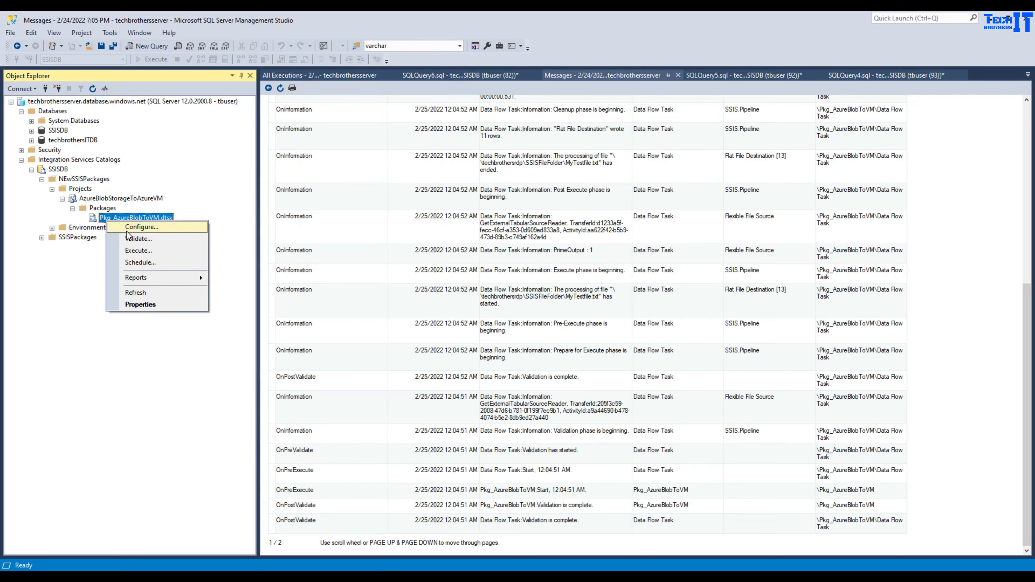
click(138, 237)
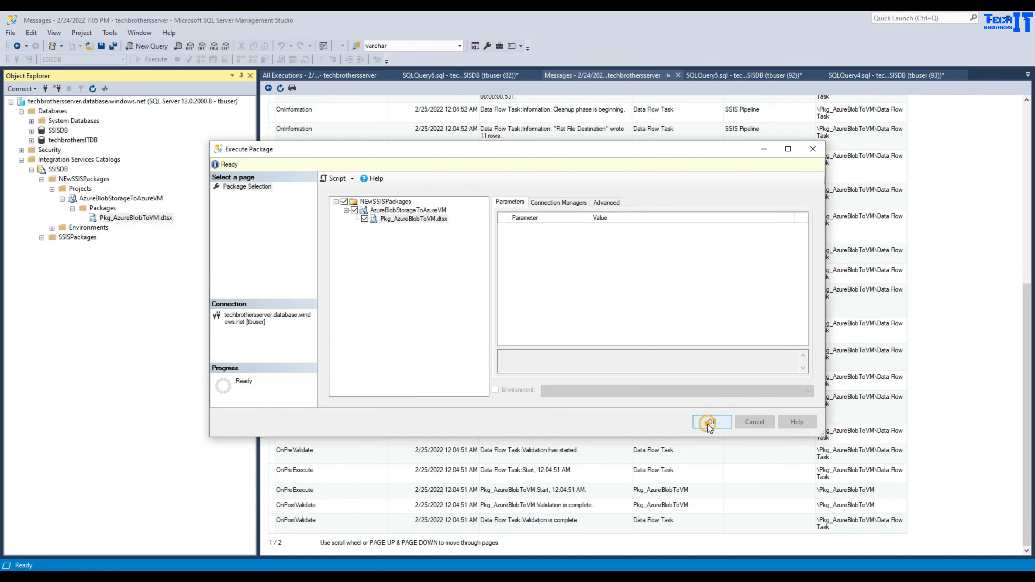
click(755, 422)
- Select the set_execution_credential statement in the credential query and briefly view the messages report
click(489, 75)
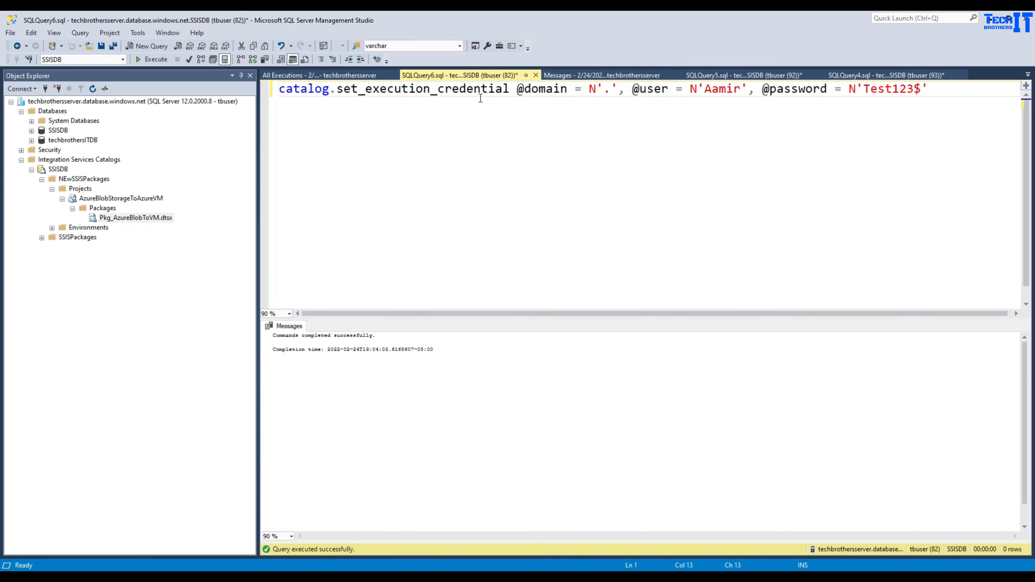
drag(928, 89, 299, 91)
click(603, 75)
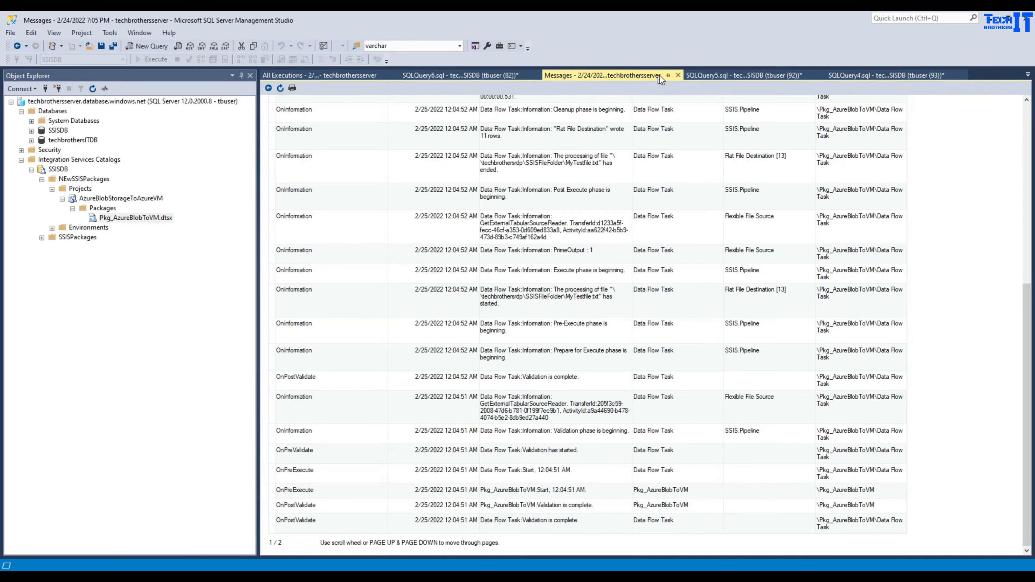
click(676, 75)
- Copy the master_properties SELECT and paste it below set_execution_credential, then view All Executions
click(601, 74)
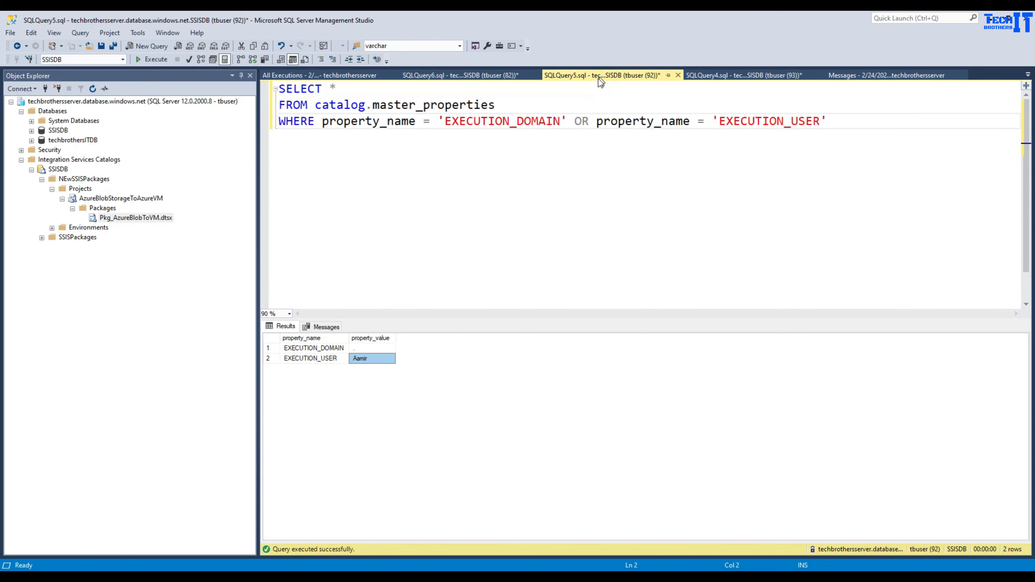
drag(853, 121, 281, 89)
right_click(306, 108)
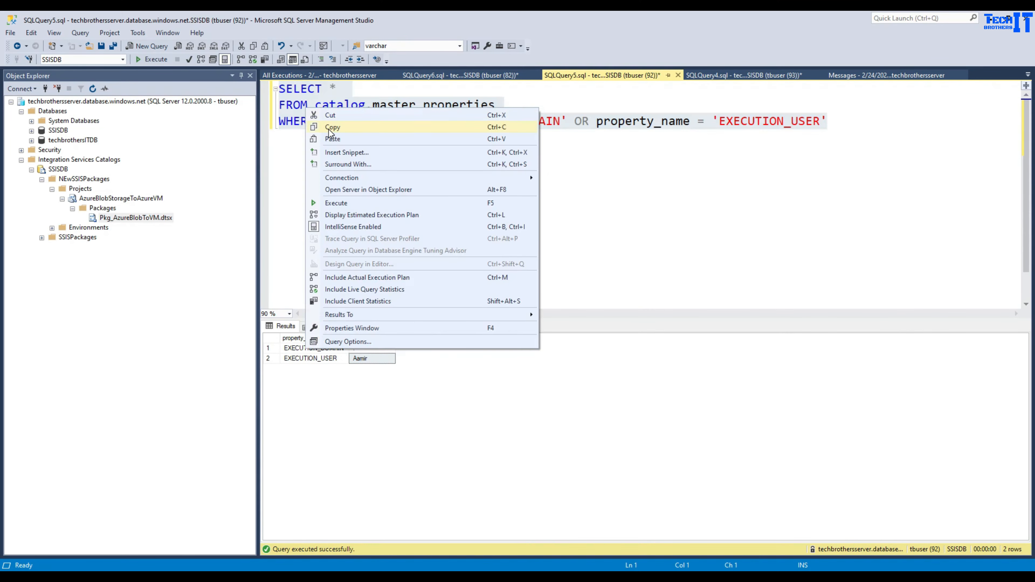
click(328, 129)
click(418, 77)
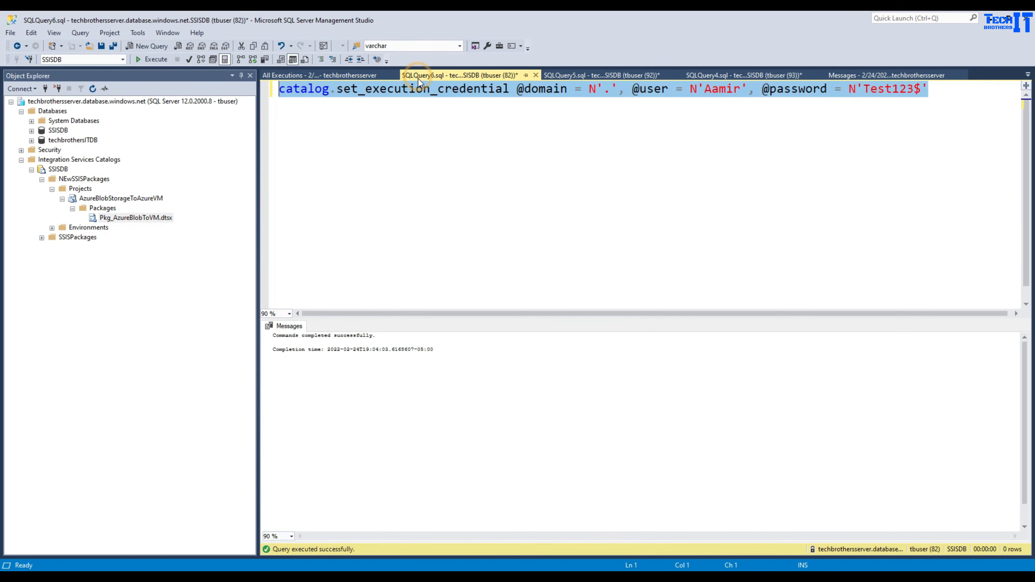
click(779, 127)
key(Return)
key(Return)
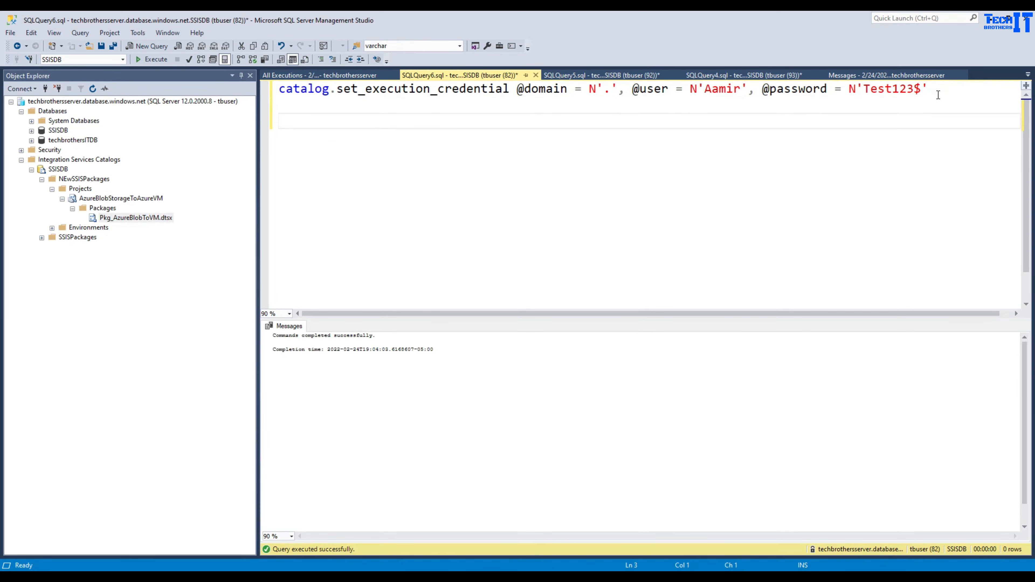
key(ctrl+v)
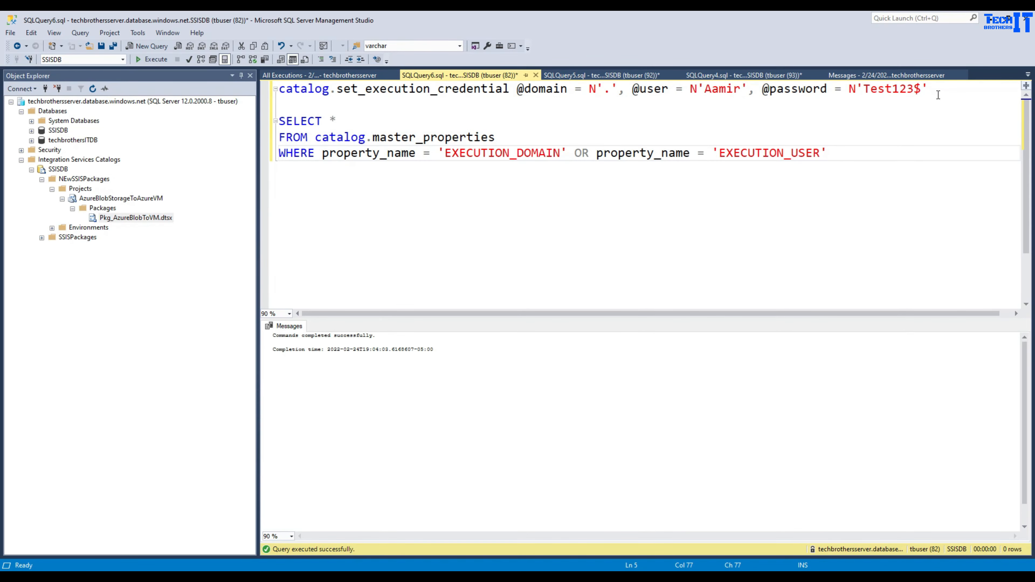
click(340, 76)
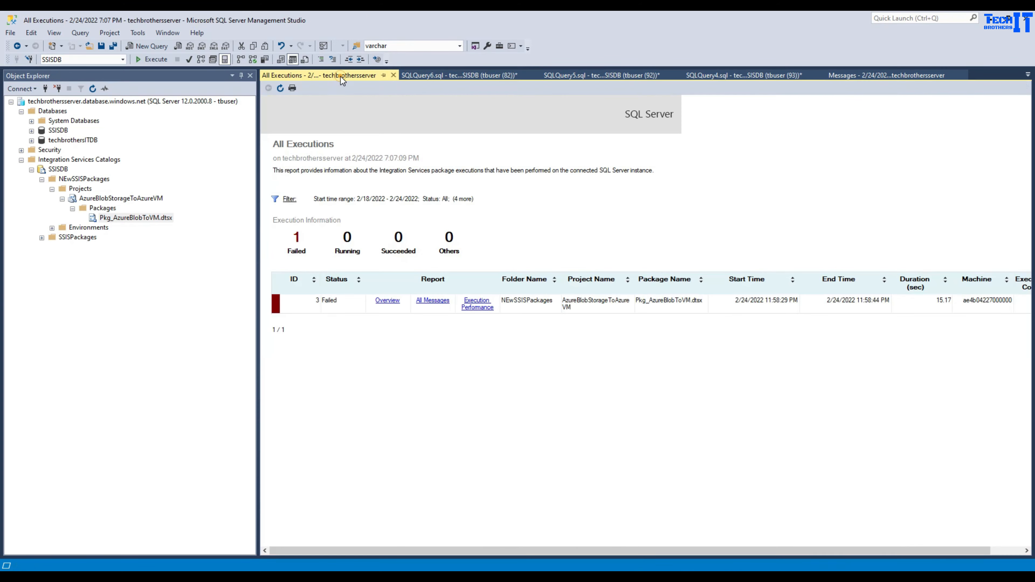
- Set the All Executions filter's To date to 2/25/2022 to show three successful runs
click(289, 199)
click(591, 301)
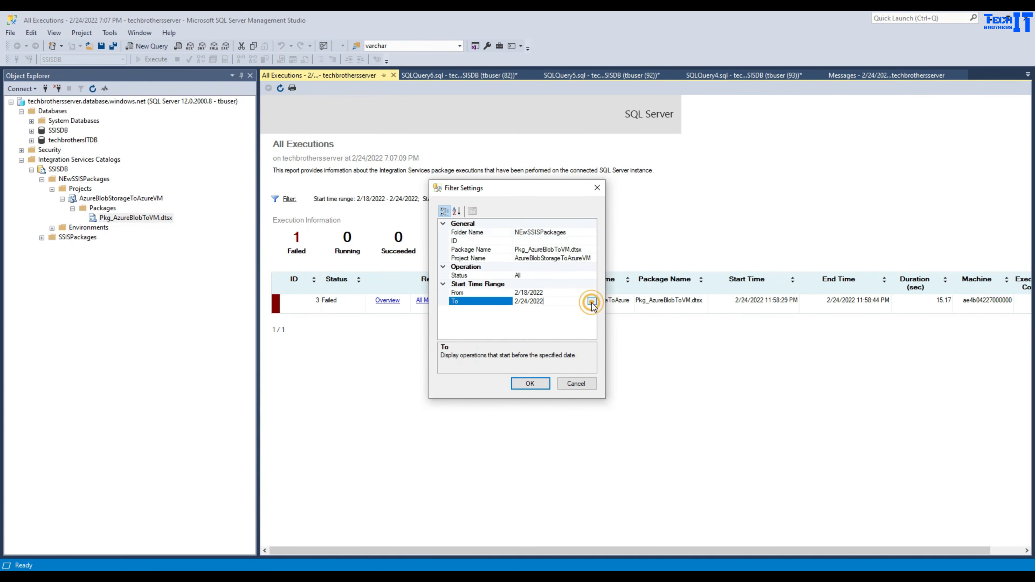
click(591, 301)
click(569, 363)
click(530, 384)
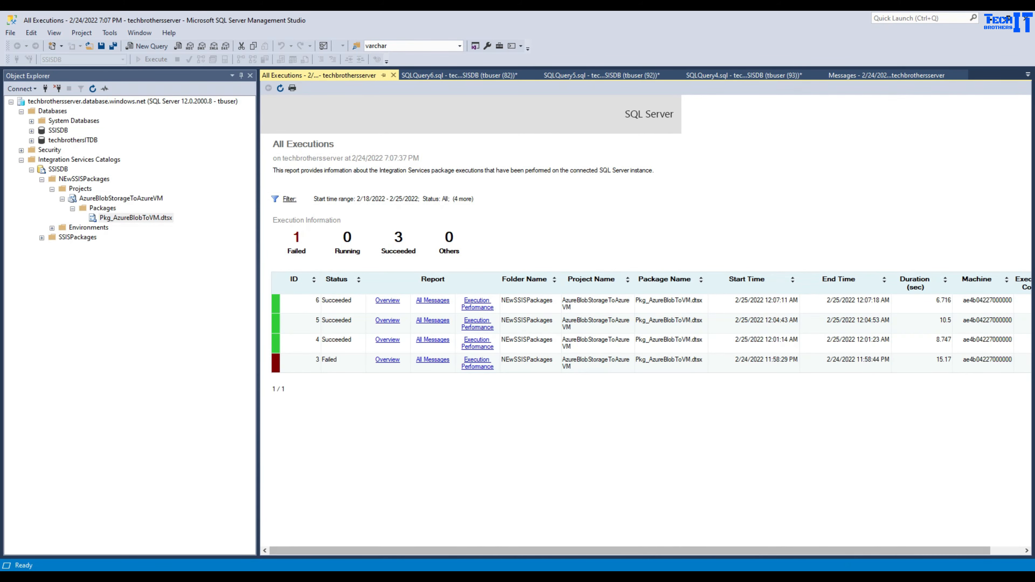
- Check MyTestfile in the remote SSISFileFolder, then go to Data Factory's authoring workspace
click(582, 576)
click(359, 215)
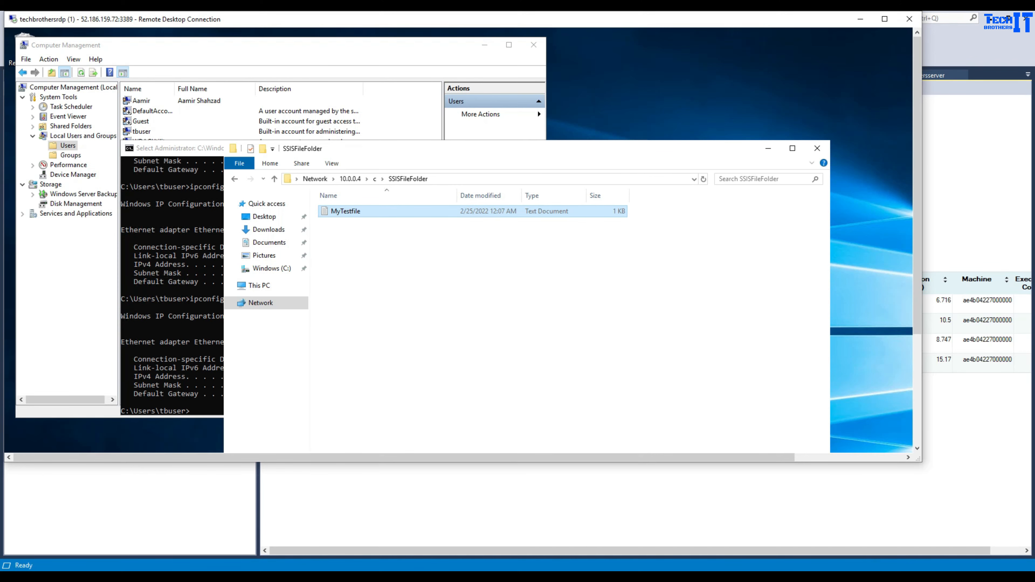
key(alt+Tab)
click(167, 22)
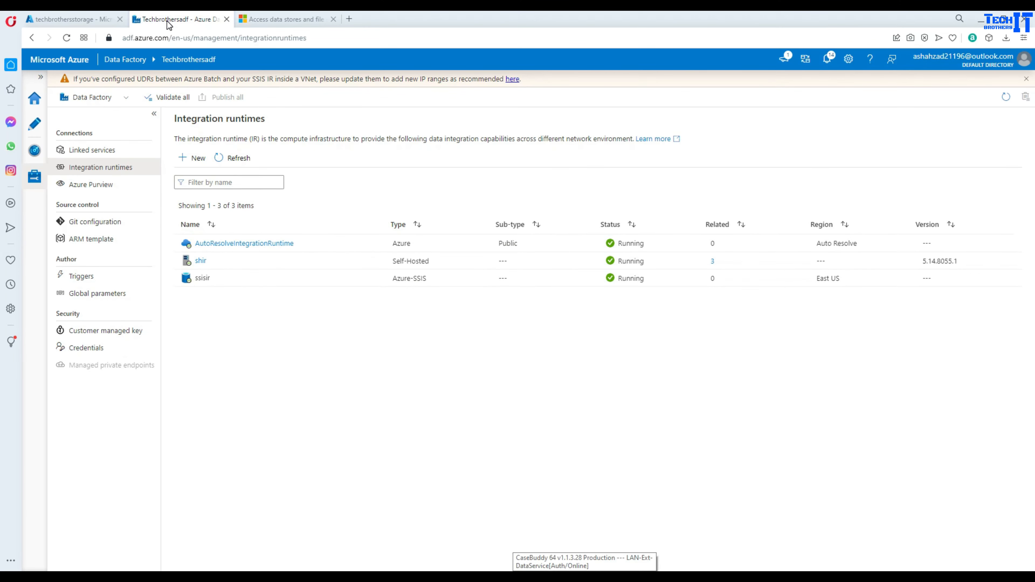
click(36, 129)
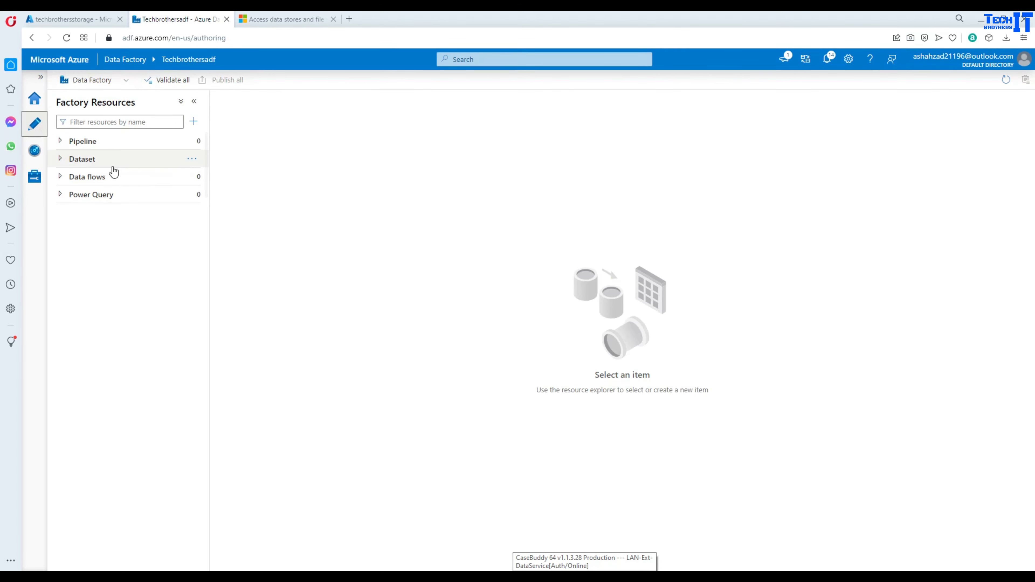
- Create a new pipeline and add an Execute SSIS package activity to its canvas
click(201, 141)
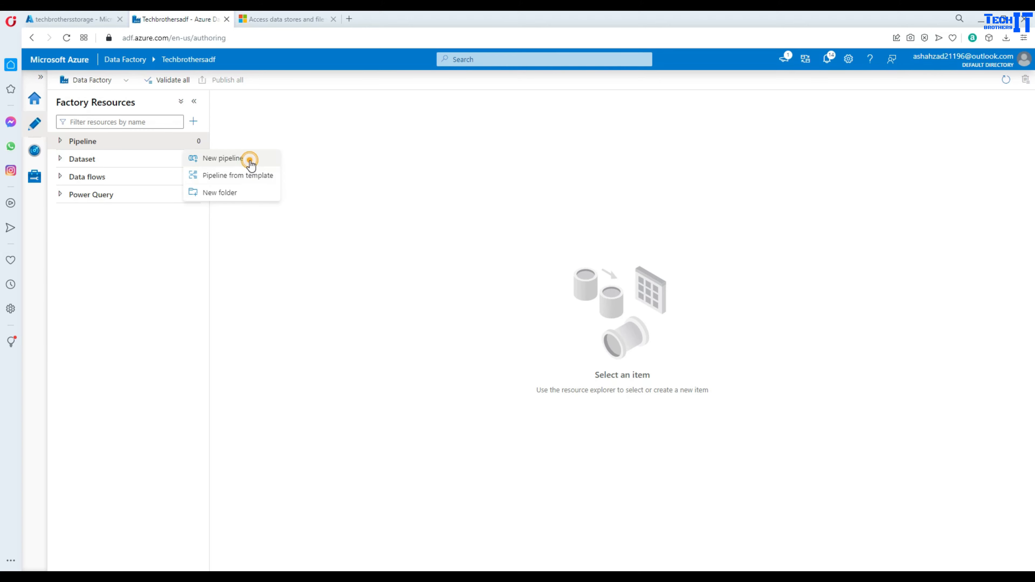
click(251, 163)
click(278, 136)
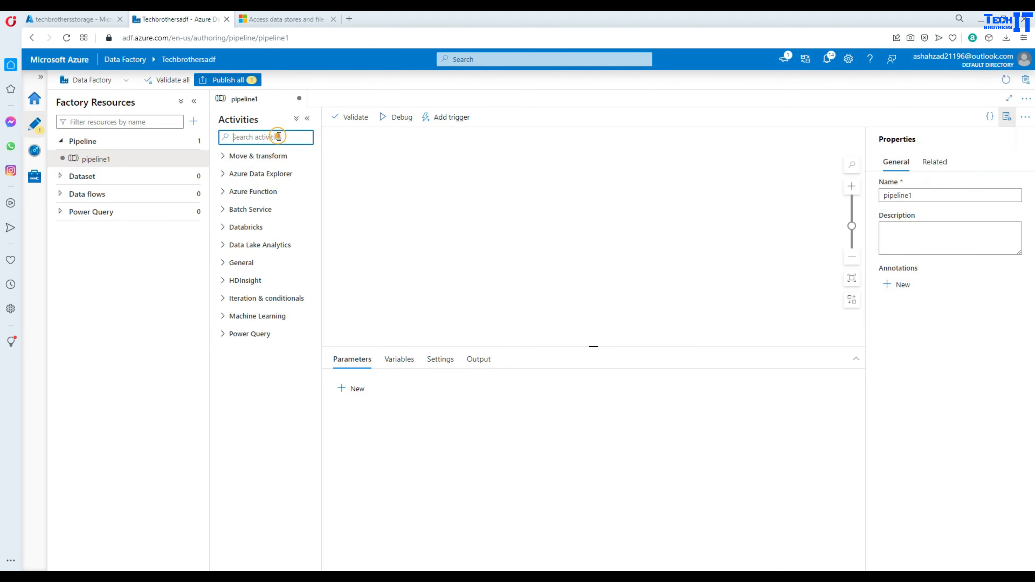
text(ssis)
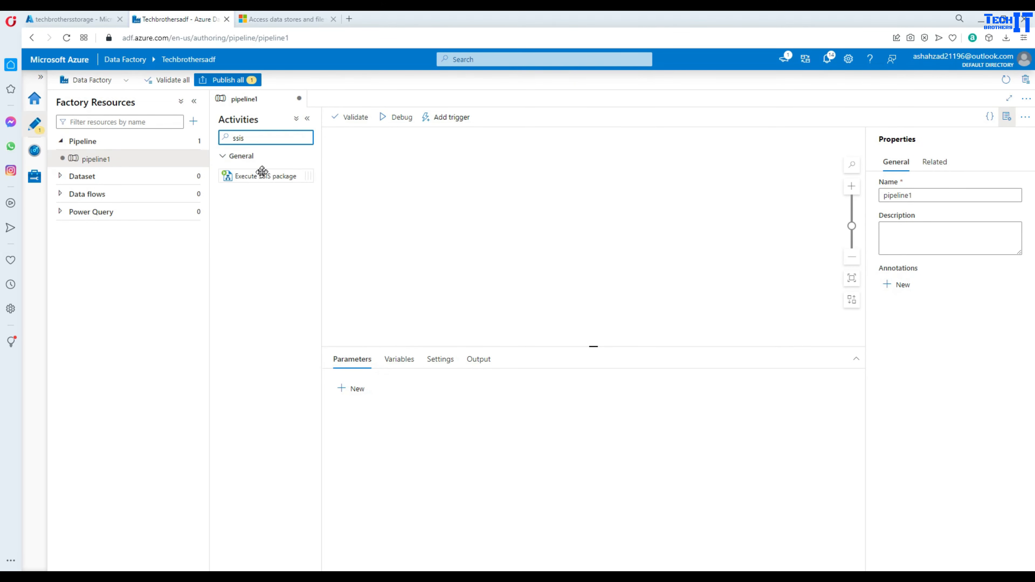
drag(259, 174, 463, 190)
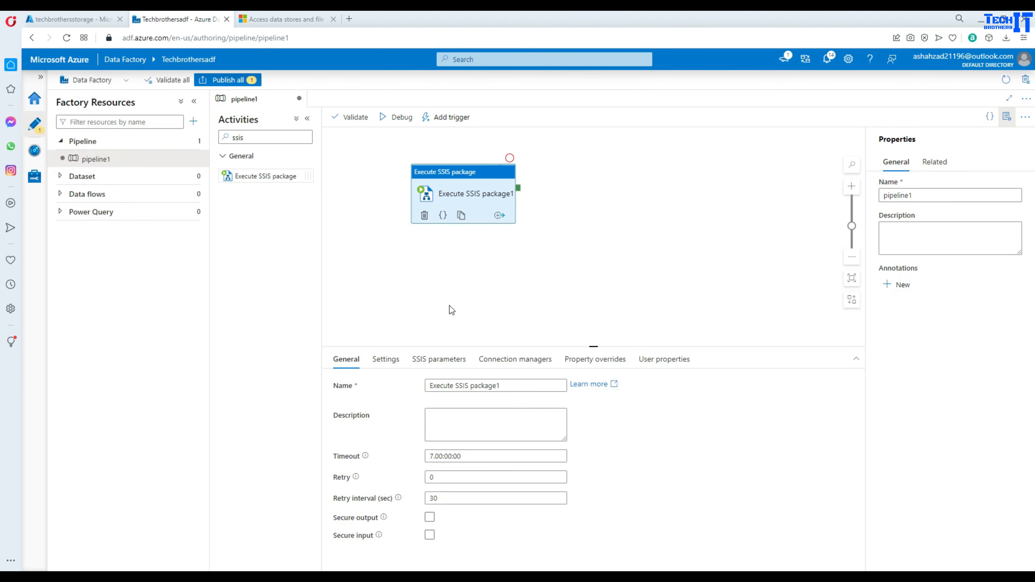
- In the activity settings, choose the ssisir runtime with SSISDB as package location
click(383, 360)
drag(488, 346, 508, 285)
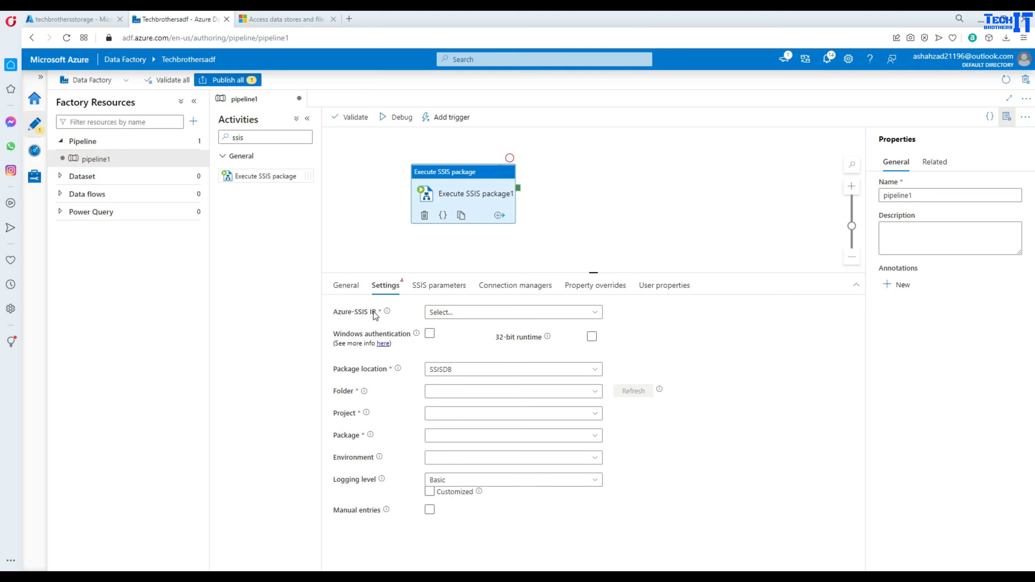
click(440, 312)
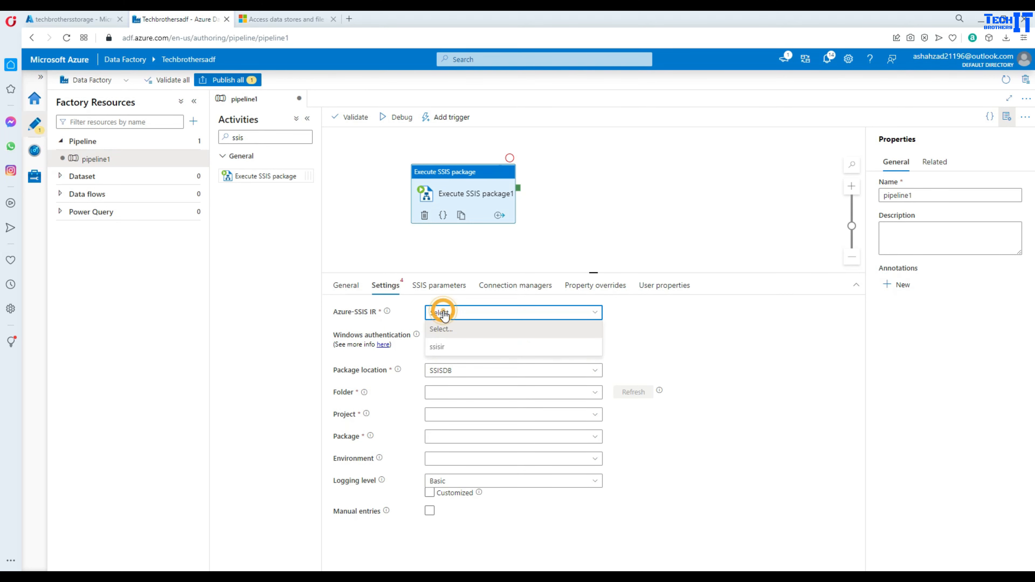
click(437, 347)
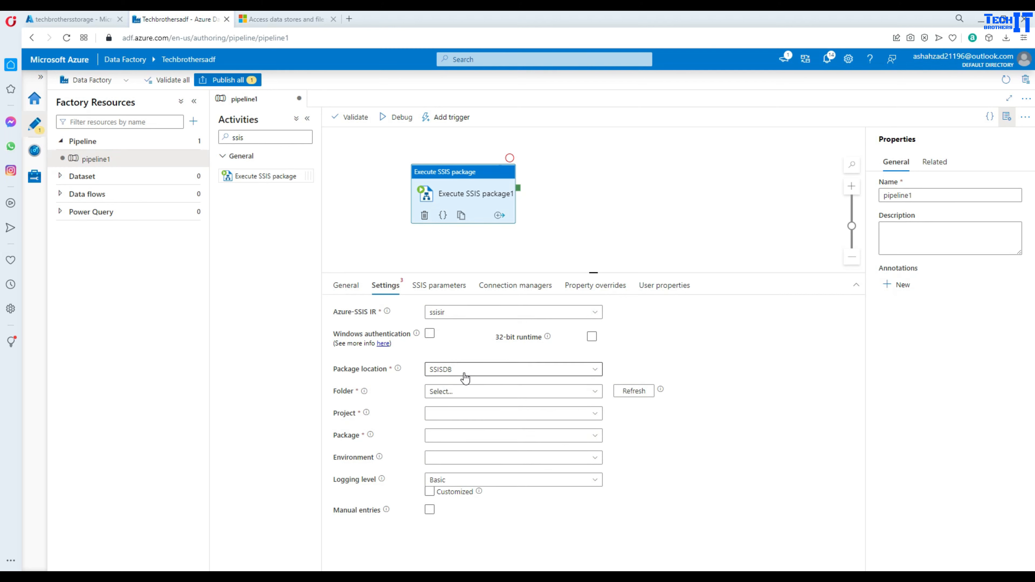
click(473, 371)
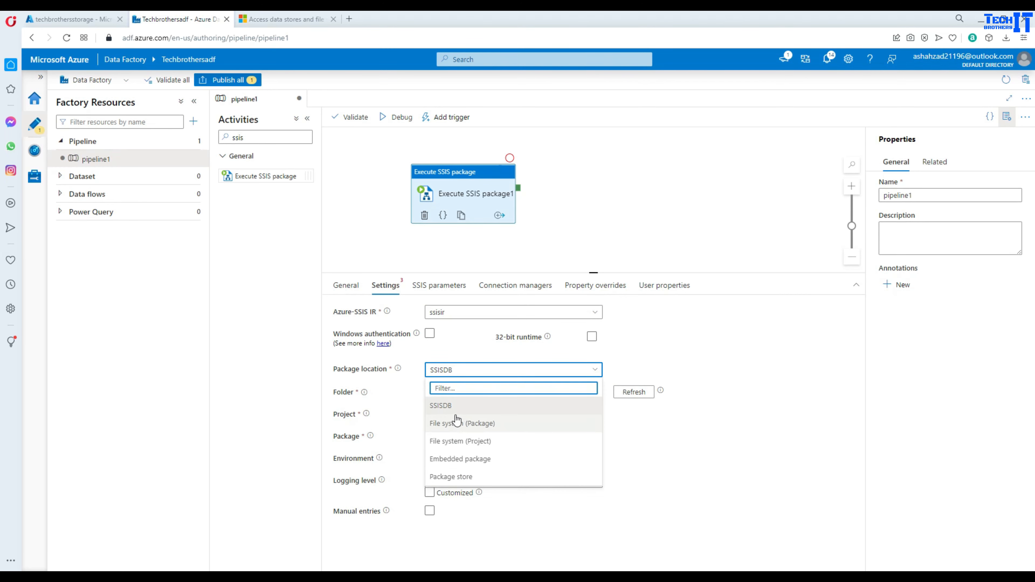
click(452, 404)
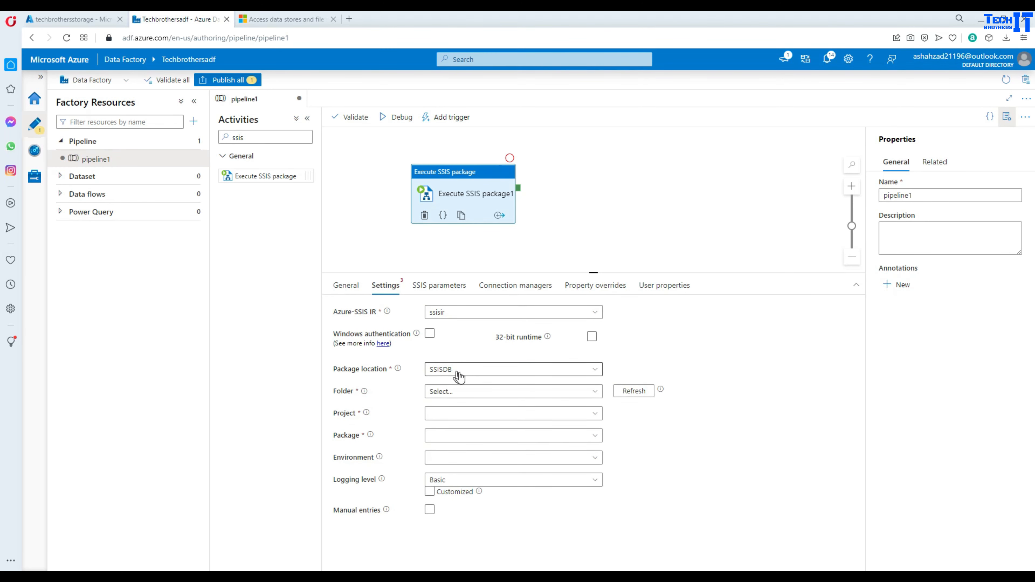
- Choose folder NEwSSISPackages, project AzureBlobStorageToAzureVM, and package Pkg_AzureBlobToVM.dtsx
click(502, 397)
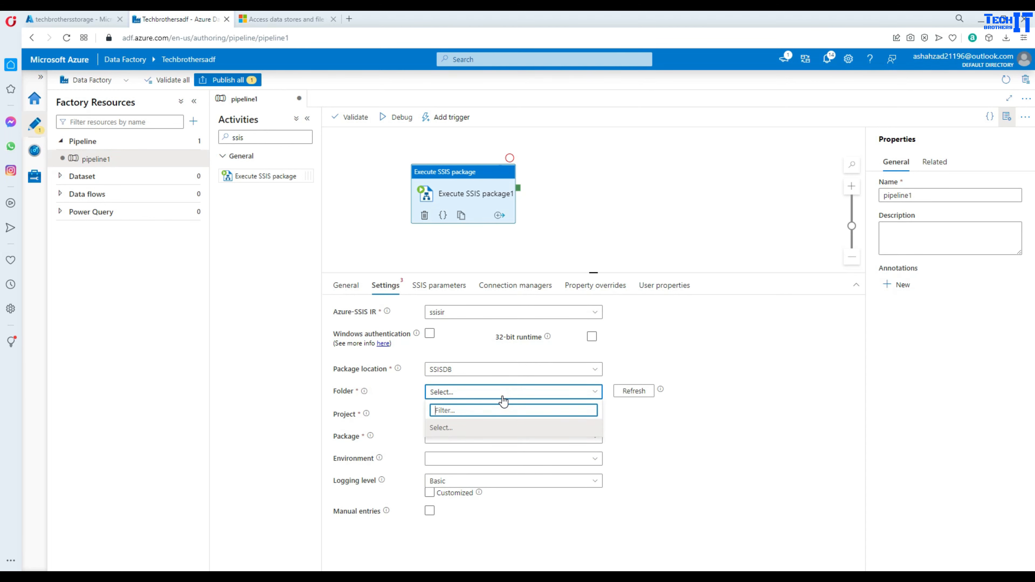
click(617, 399)
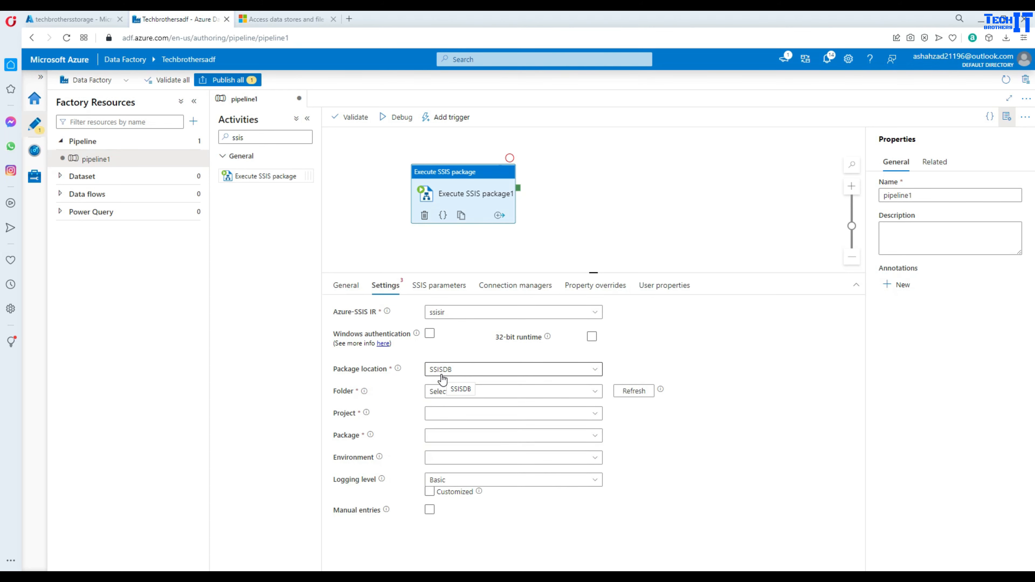
click(482, 395)
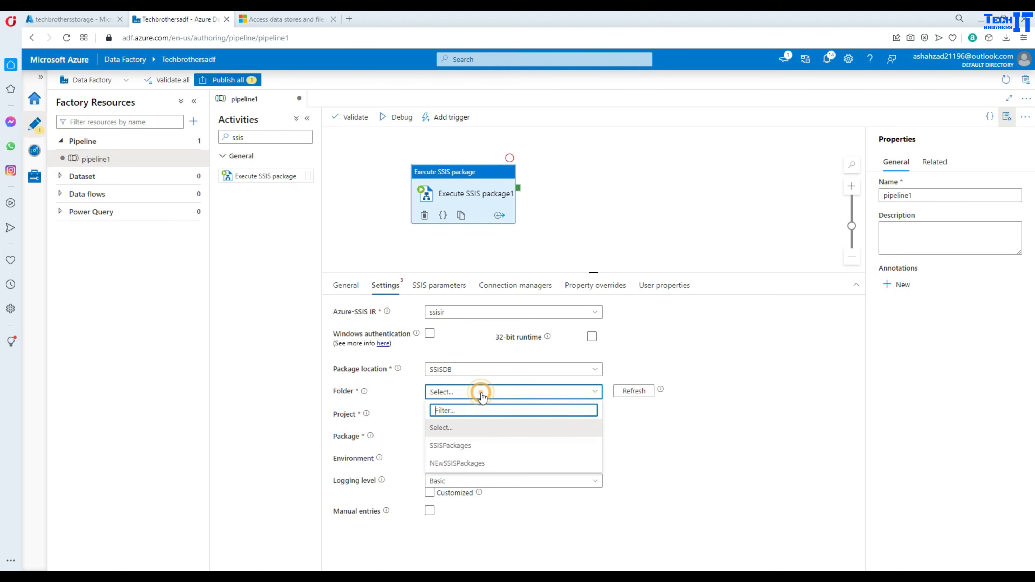
click(463, 464)
click(473, 414)
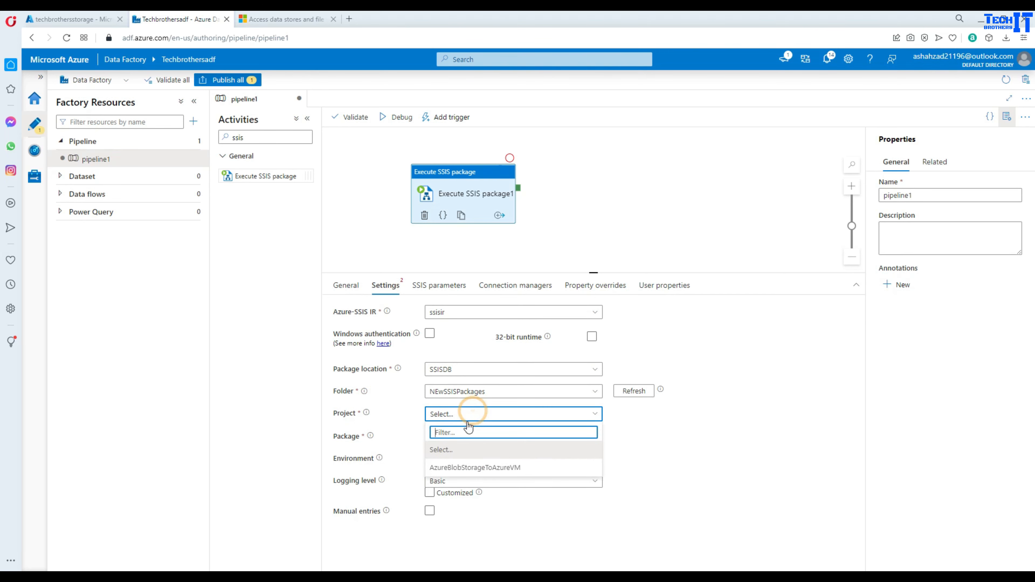
click(469, 466)
click(456, 437)
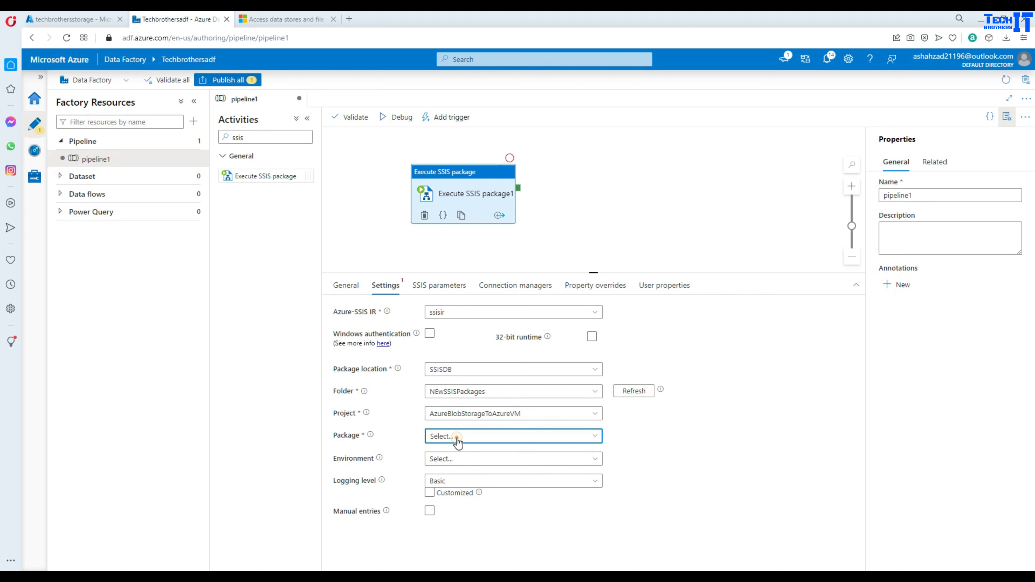
click(459, 491)
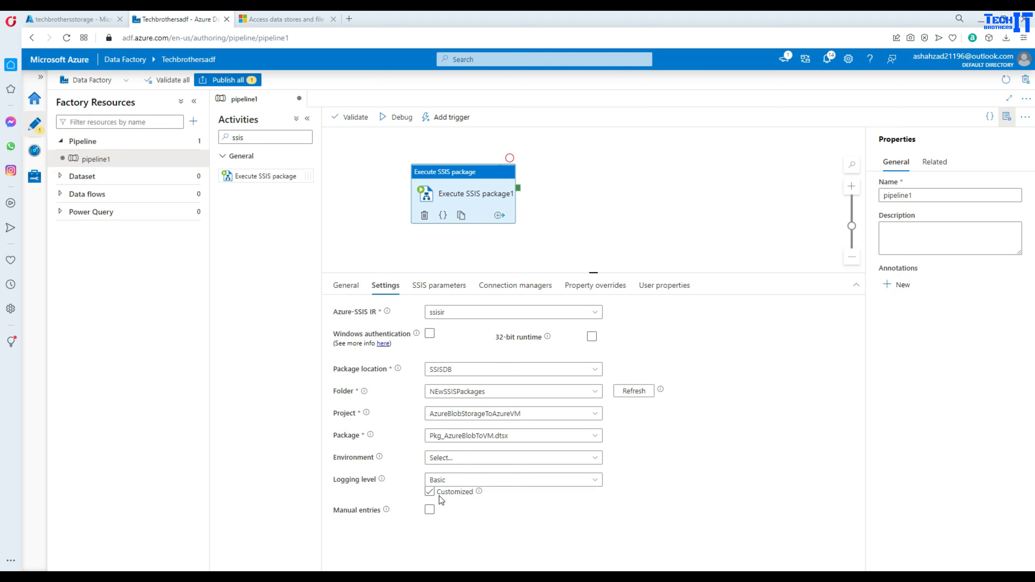
click(424, 283)
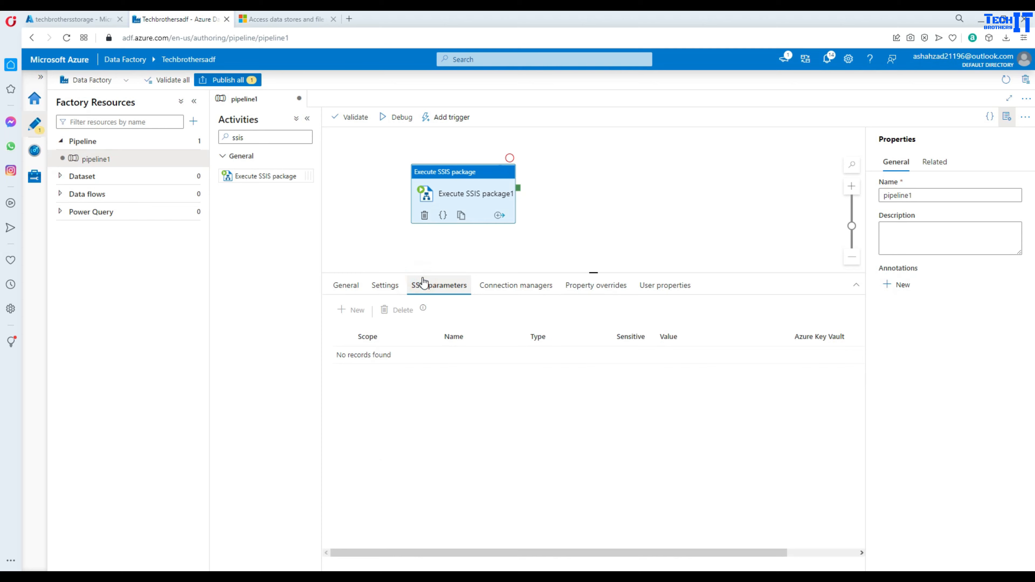
- Change the ffdestination connection string's file name from MyTestfile to MyStruggle
click(487, 293)
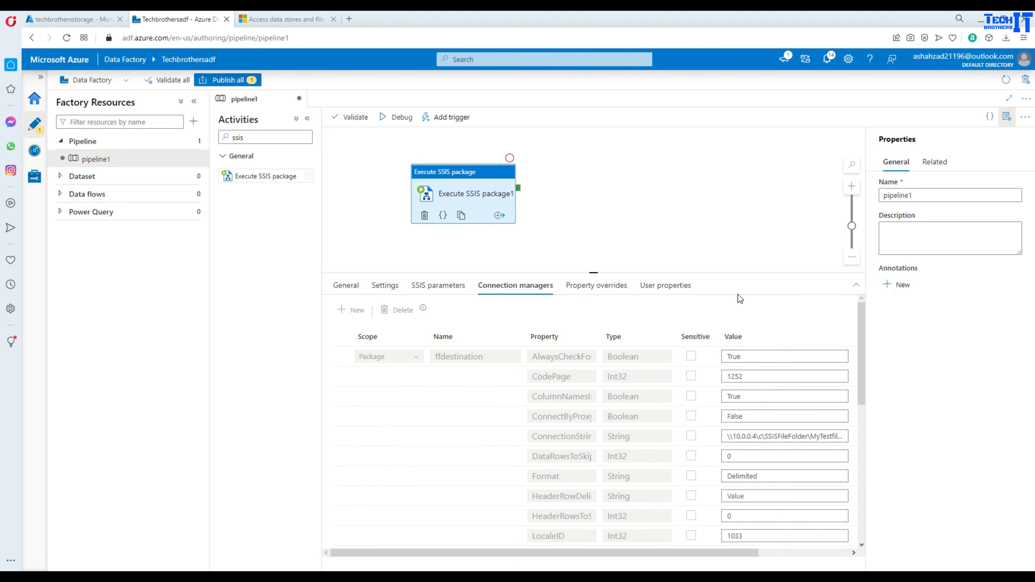
drag(858, 374, 854, 402)
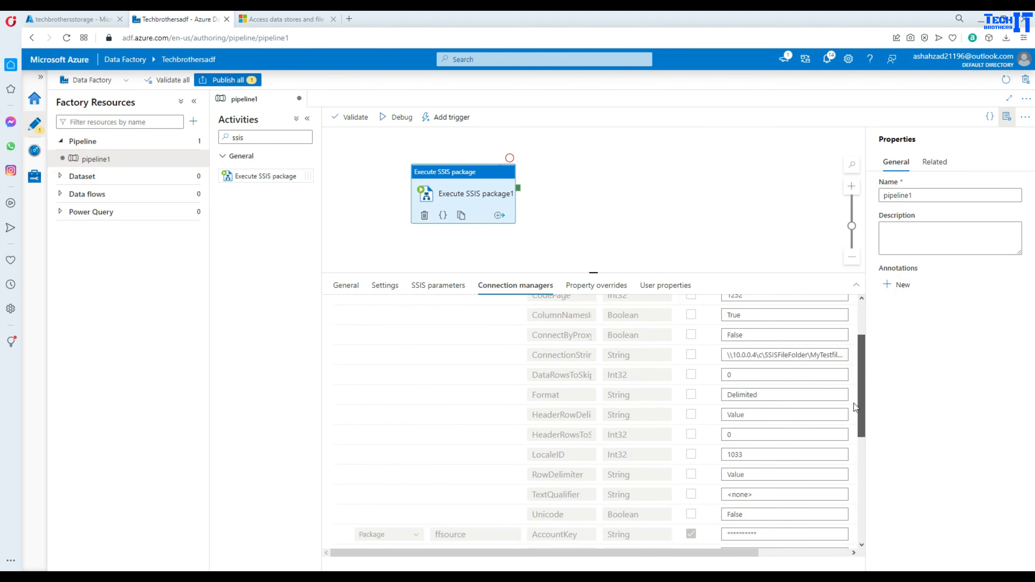
click(756, 359)
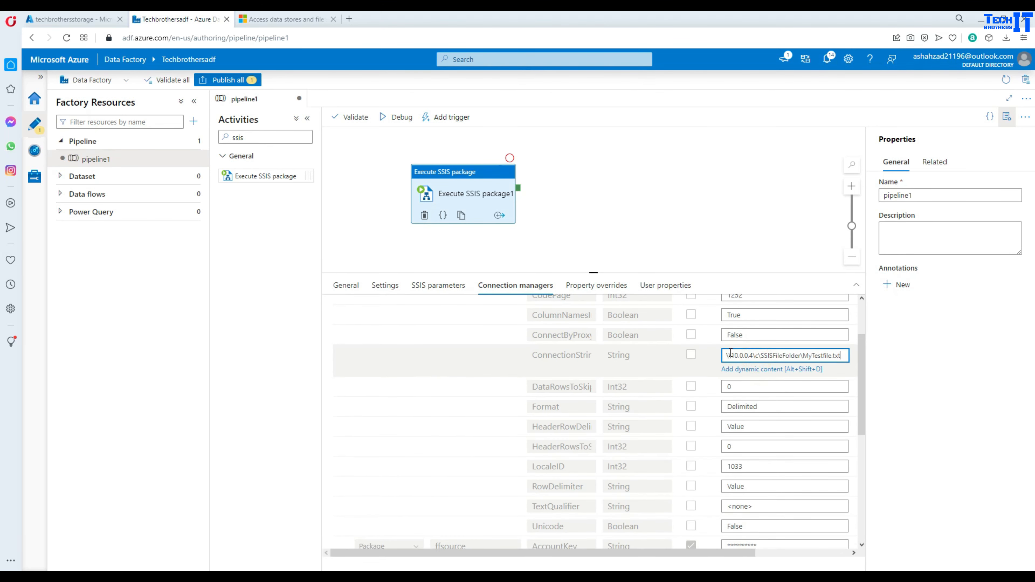
drag(753, 356, 732, 357)
drag(831, 356, 806, 357)
text(MyStruggle)
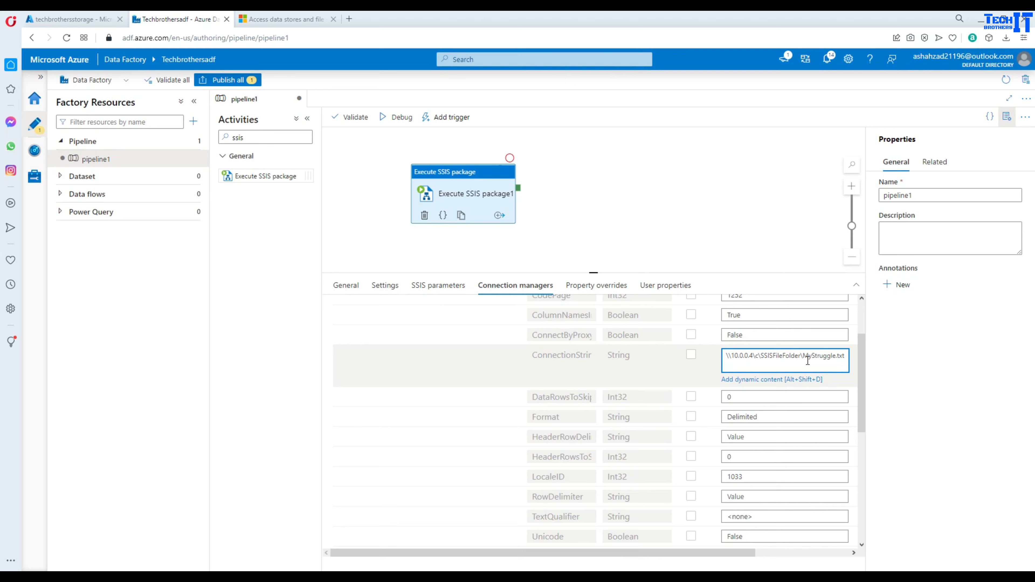
click(859, 373)
- Start a debug run of pipeline1
scroll(826, 390, down, 5)
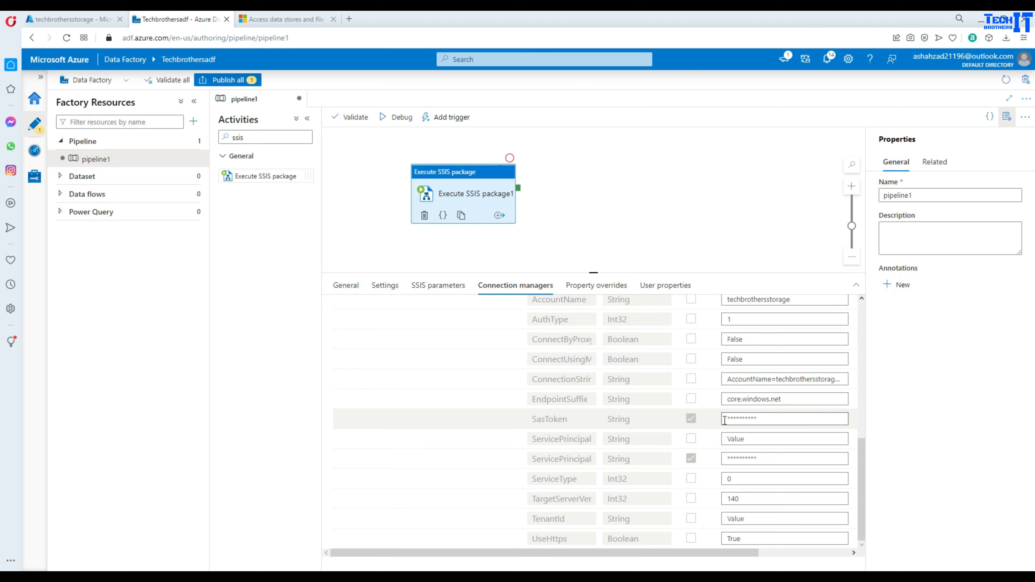
scroll(766, 429, up, 10)
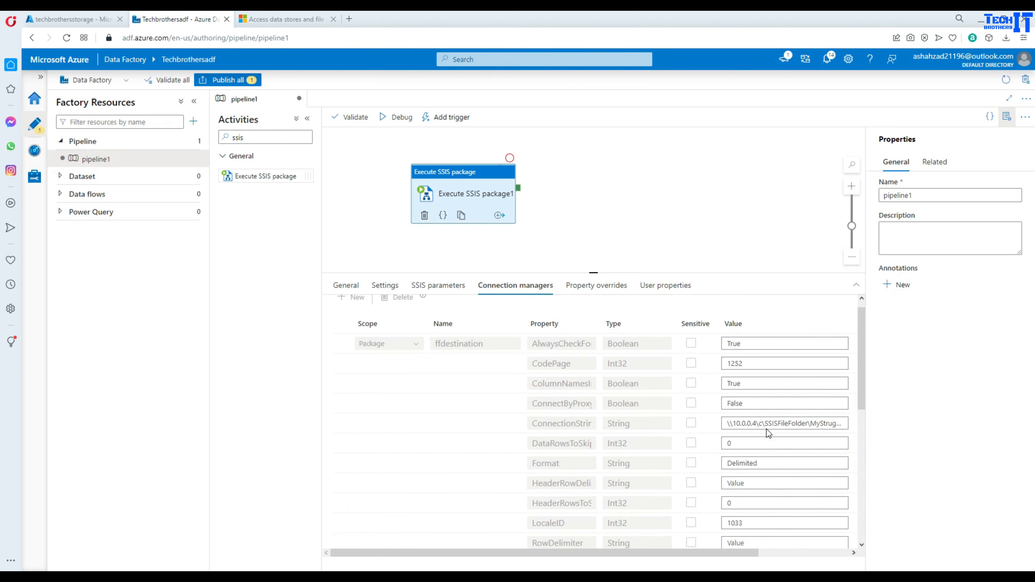
click(397, 116)
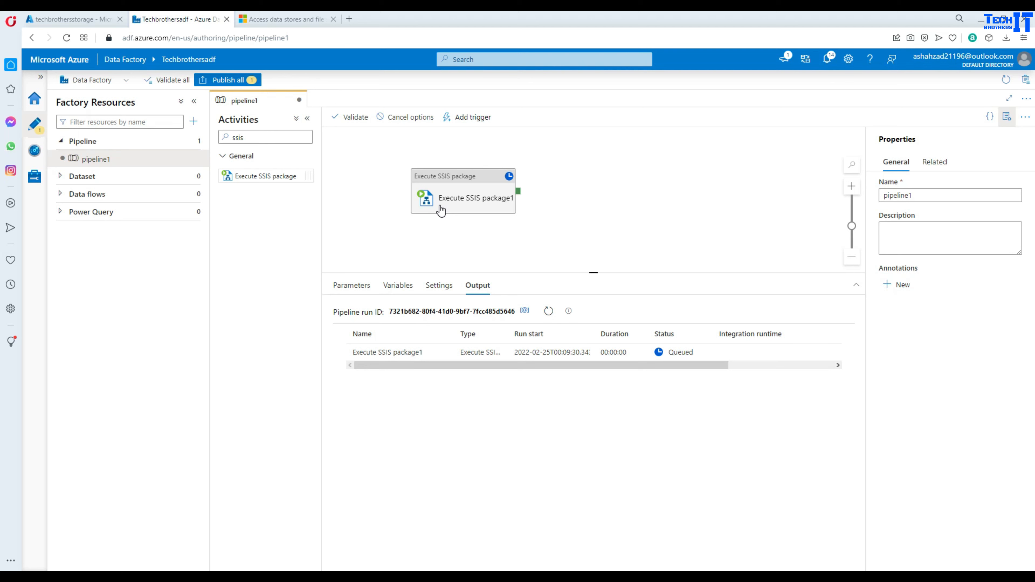
- Refresh until Execute SSIS package1 shows Succeeded on ssisir, then review and close its output
click(548, 310)
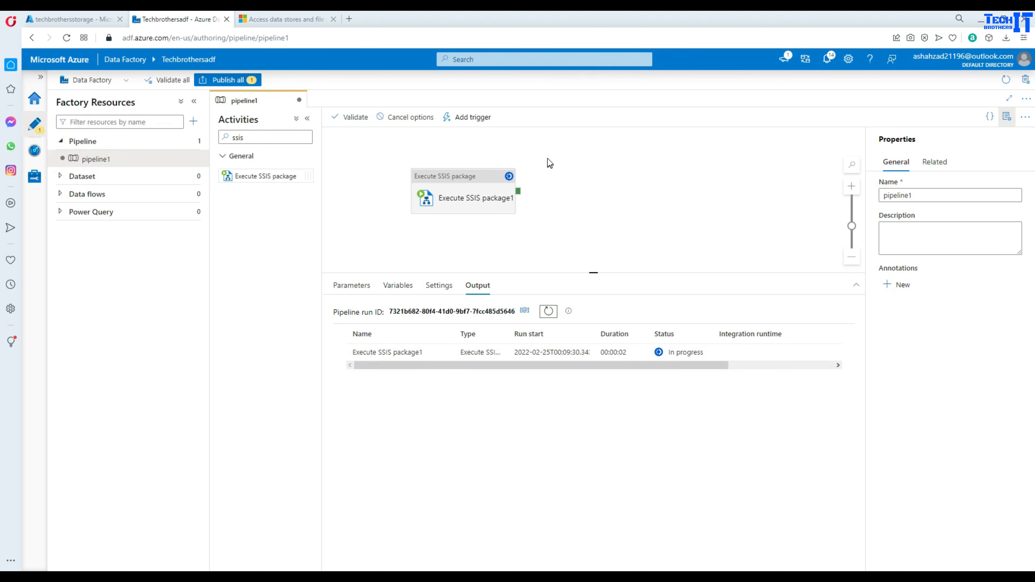
click(547, 310)
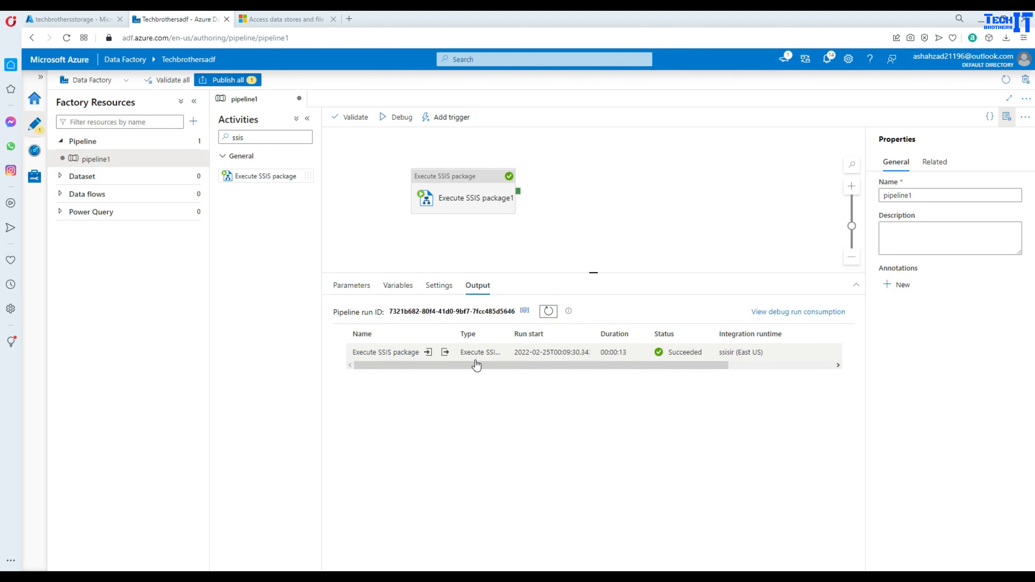
click(446, 353)
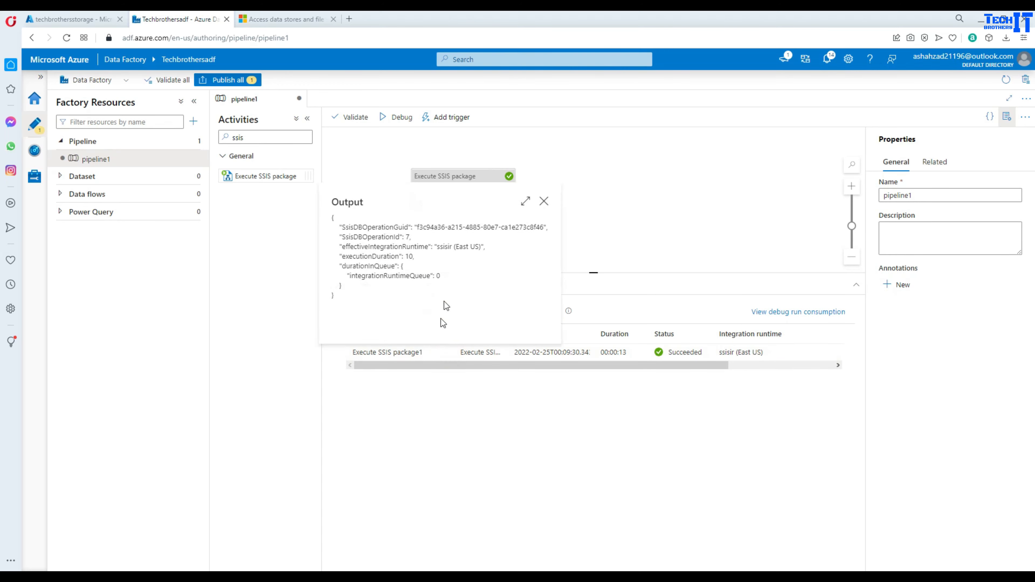
click(544, 202)
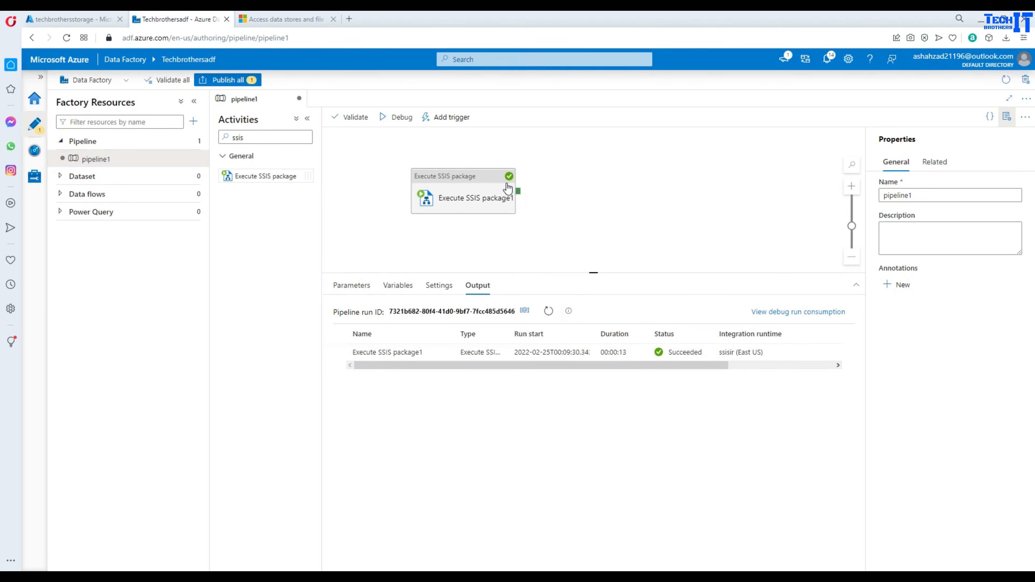
- Refresh the All Executions report and widen its To date to 2/25/2022
click(363, 573)
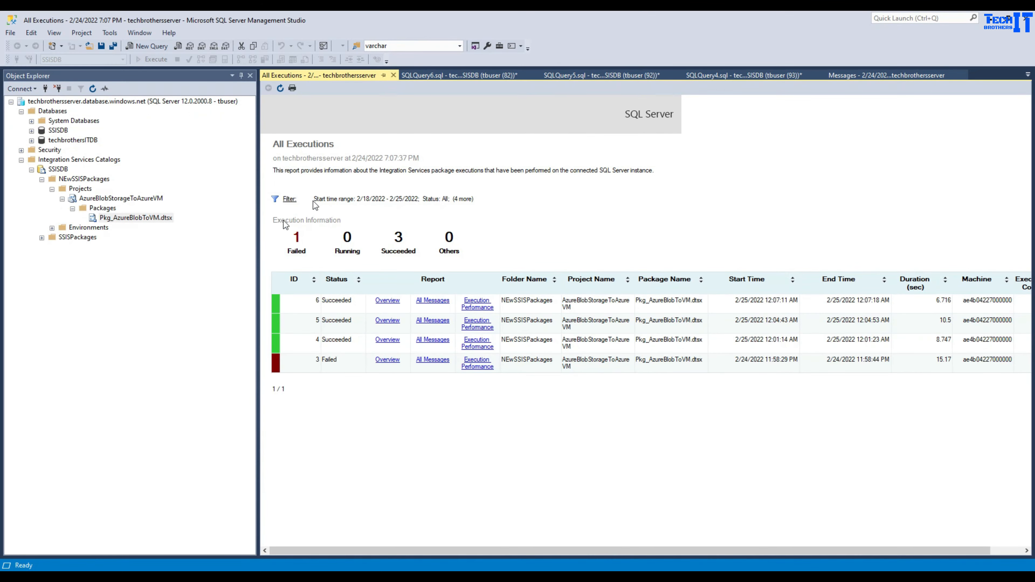
click(280, 91)
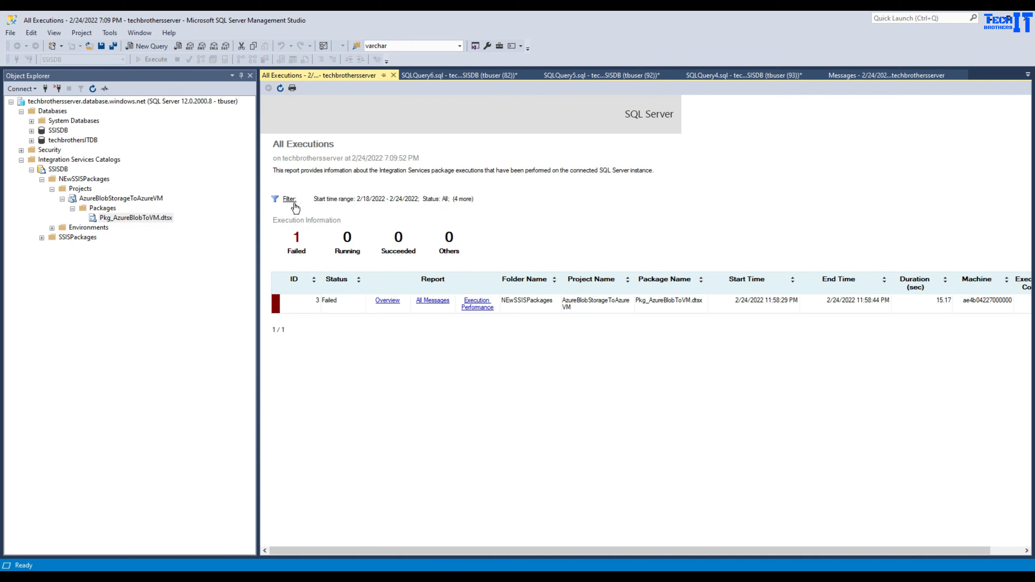
click(289, 200)
click(592, 301)
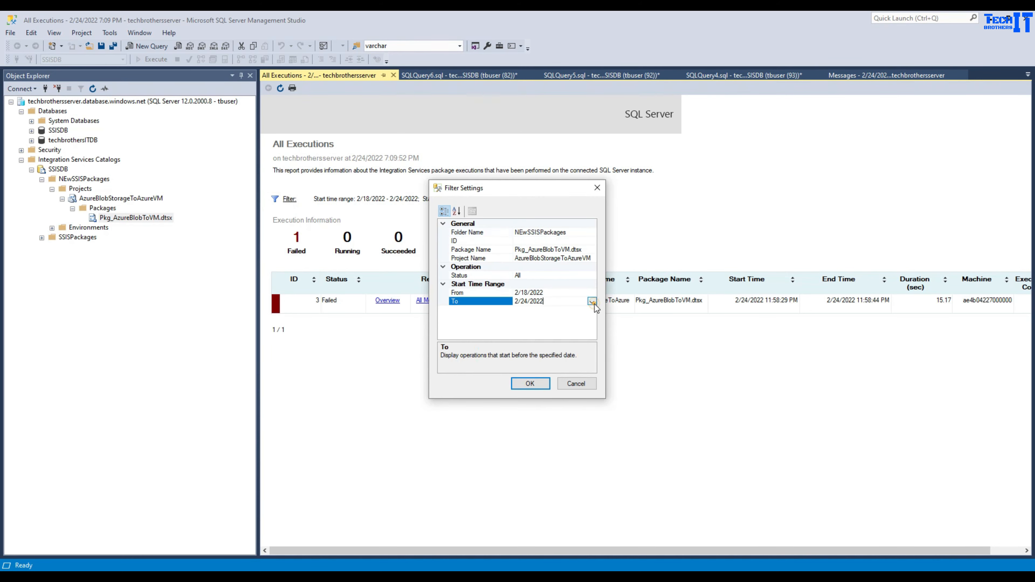
click(591, 301)
click(571, 362)
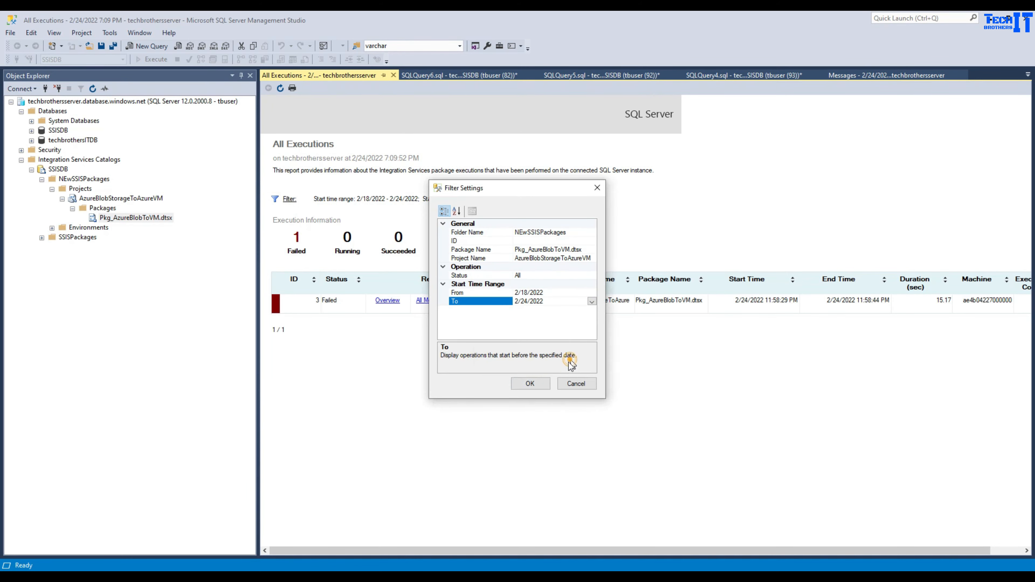
click(530, 383)
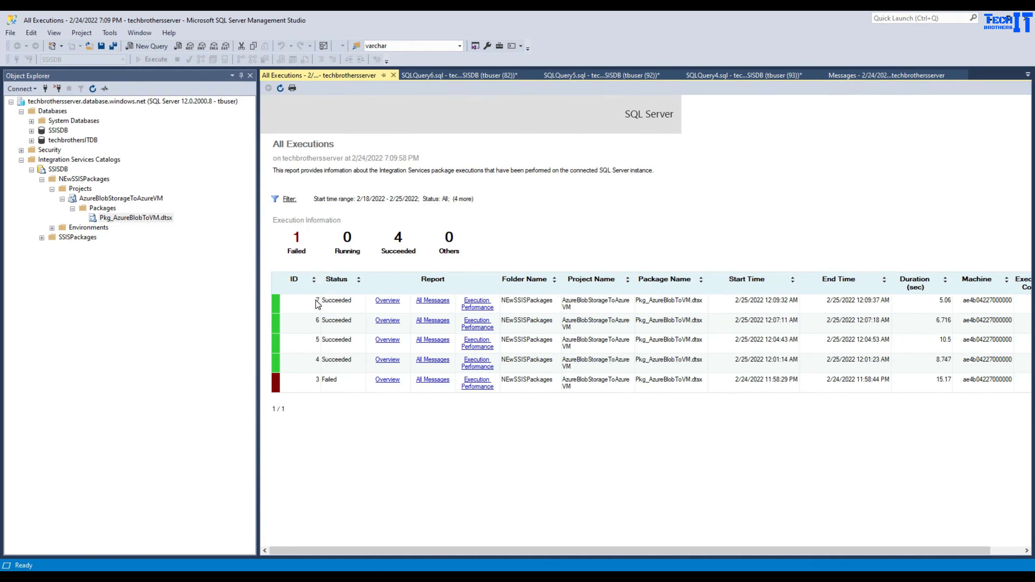
- Open All Messages for execution 7, then return to the remote SSISFileFolder showing MyStruggle
click(315, 300)
click(434, 299)
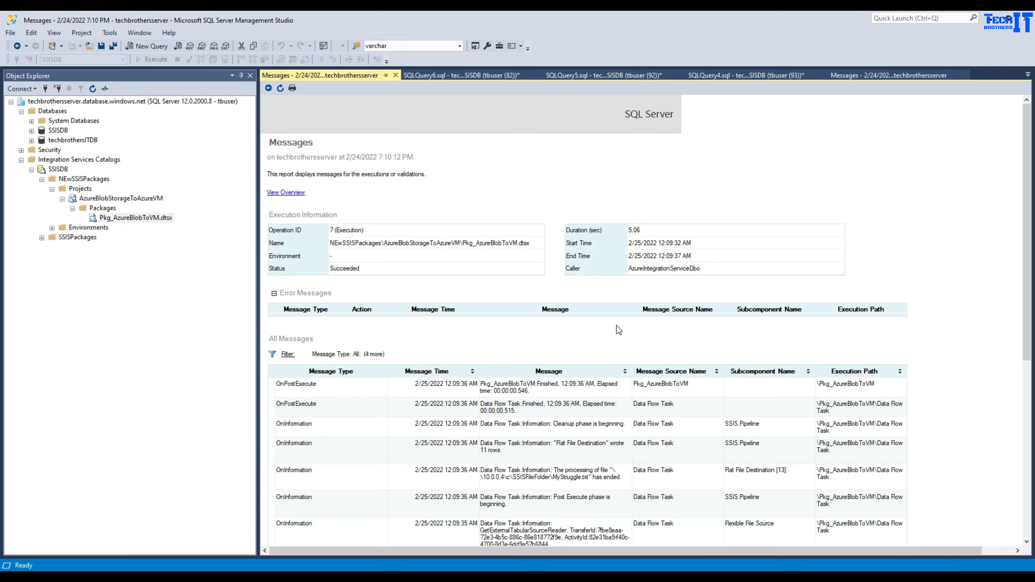
scroll(616, 326, down, 3)
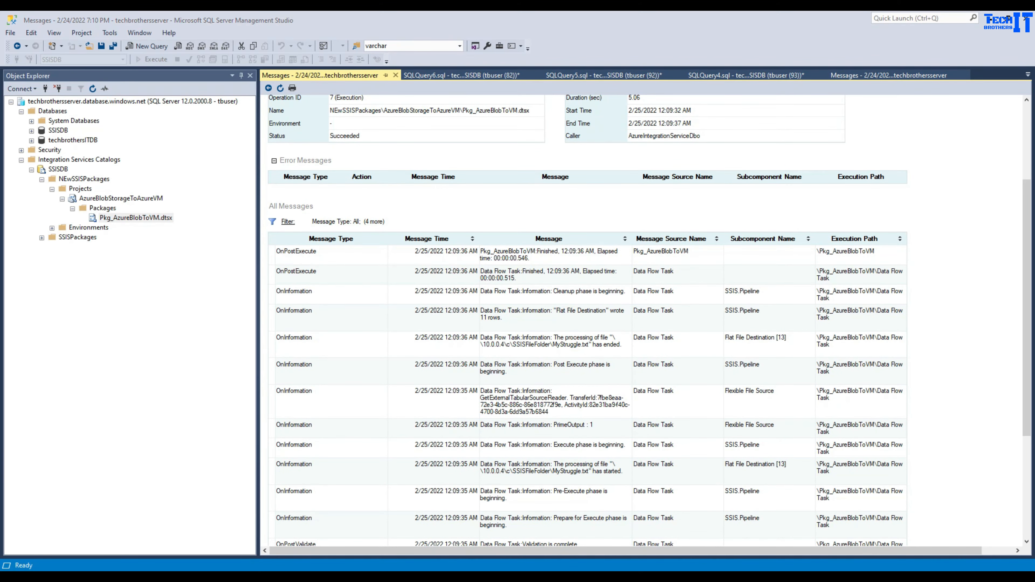
click(771, 576)
click(448, 298)
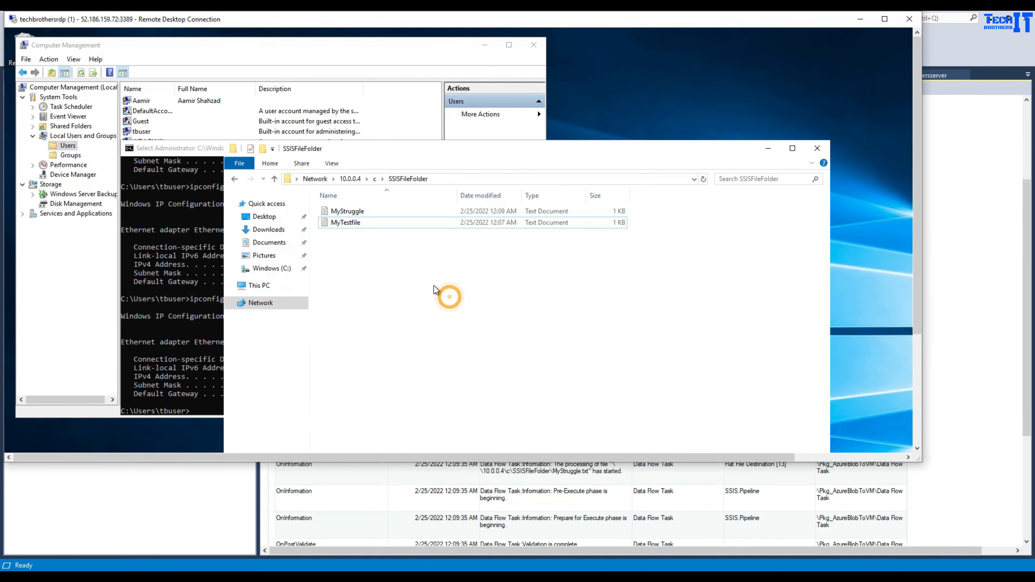
- Open MyStruggle in Notepad, highlight its 11 sales rows, then close Notepad and SSISFileFolder
double_click(369, 212)
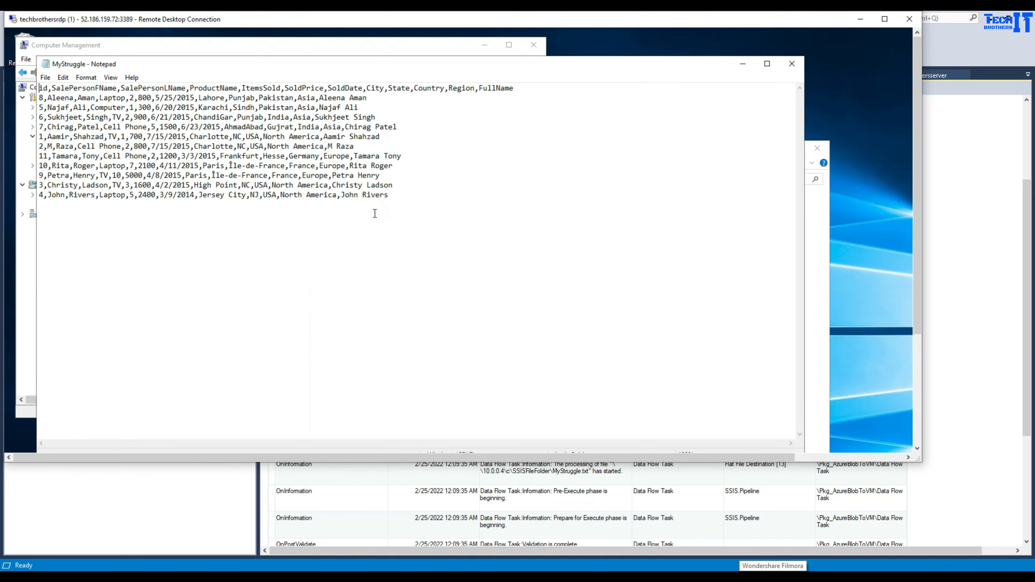
drag(414, 194, 43, 87)
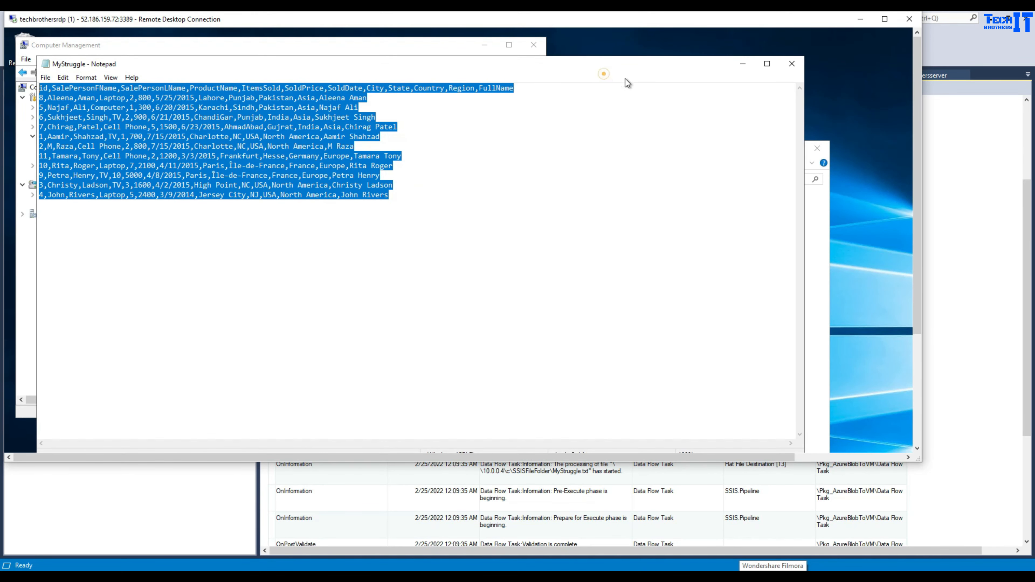
click(791, 63)
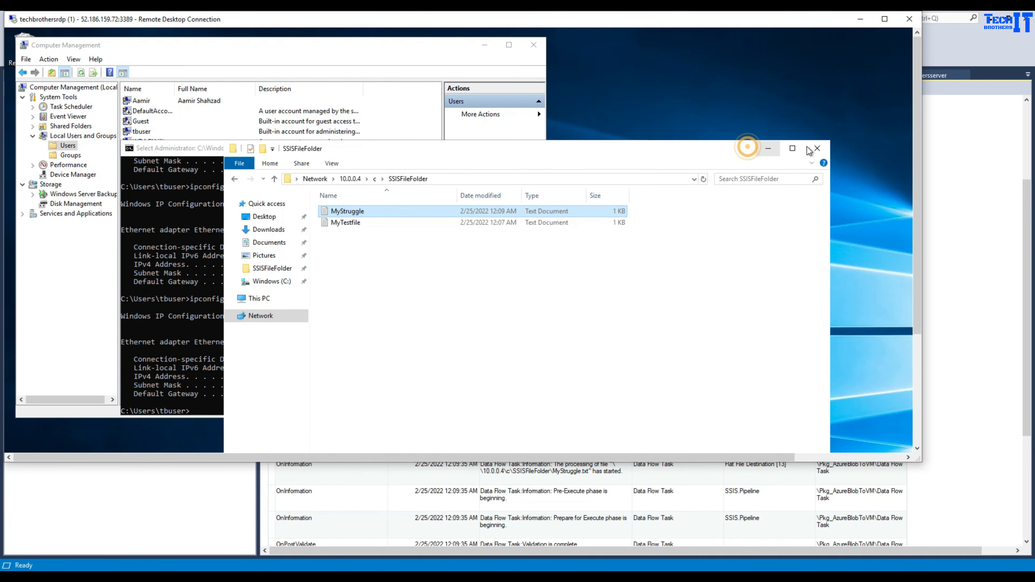
click(817, 148)
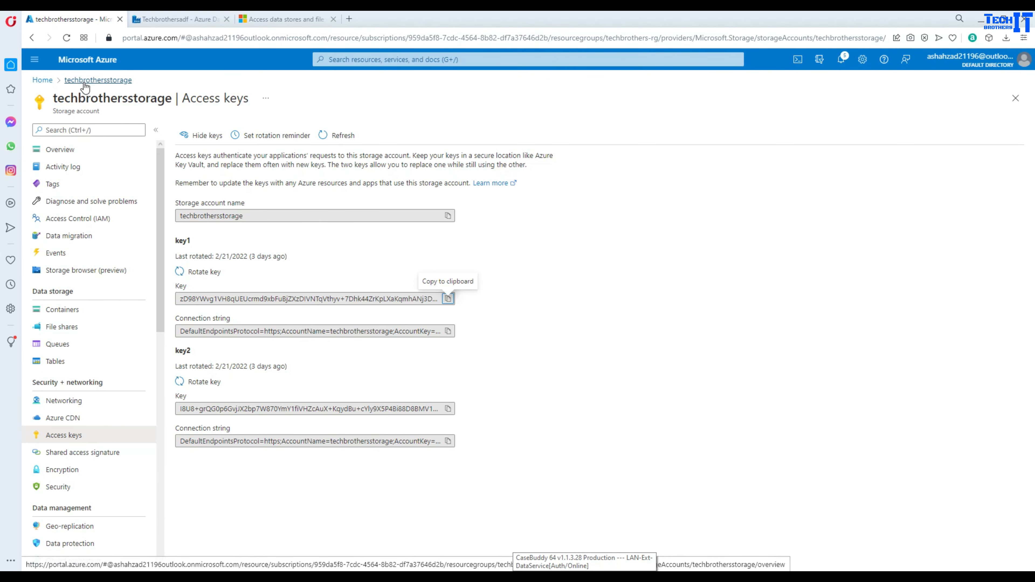
- Return from Access keys to the techbrothersstorage storage account overview
click(81, 81)
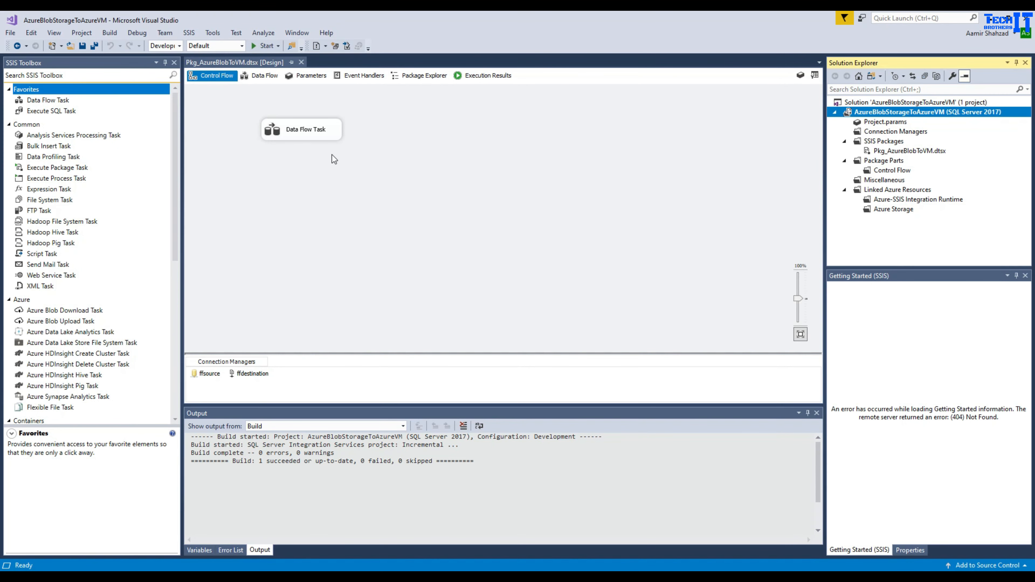
- Open the Data Flow Task of the Pkg_AzureBlobToVM.dtsx package in Visual Studio
double_click(297, 141)
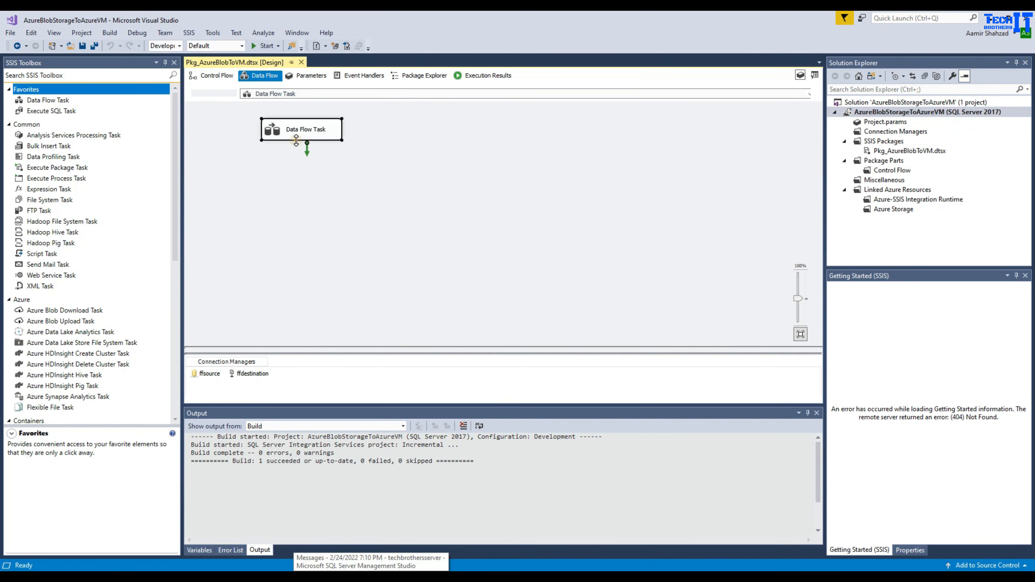
- Inspect the data flow's Flexible File Source and Flat File Destination components
click(331, 159)
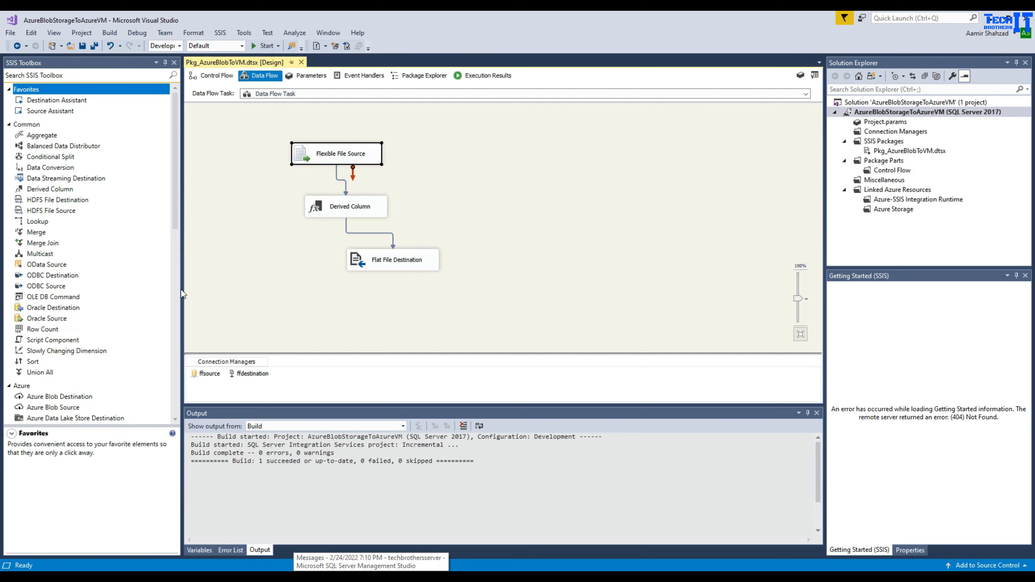
scroll(65, 328, down, 4)
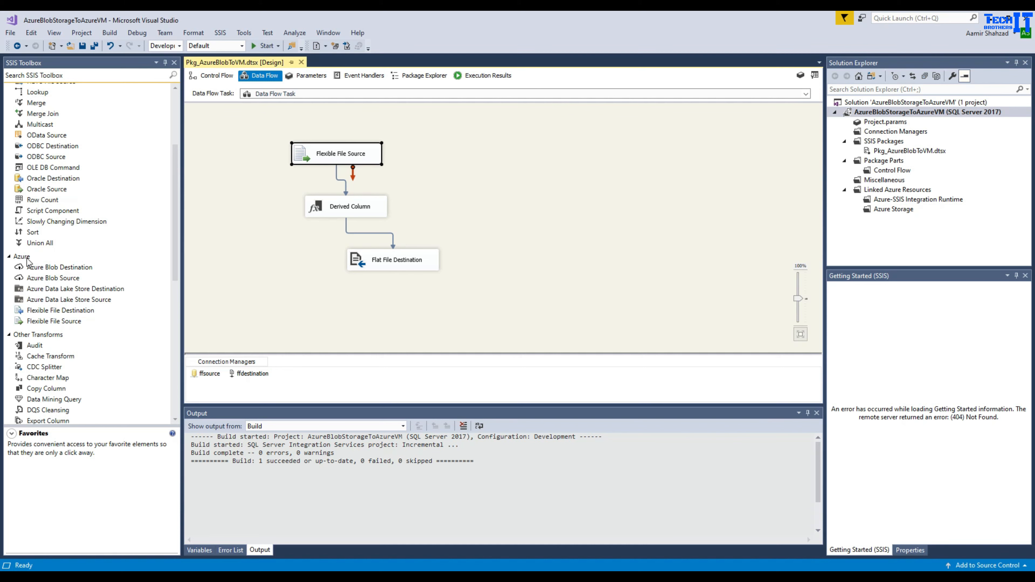
click(373, 155)
click(395, 268)
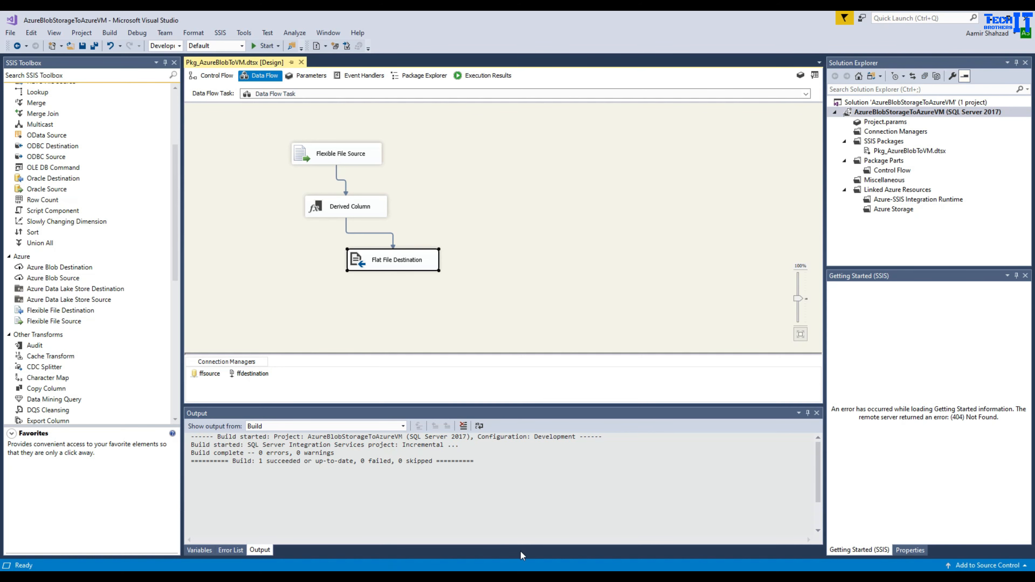
- In the Remote Desktop session, select the VM's IPv4 address 10.0.0.4 in the ipconfig output
key(alt+Tab)
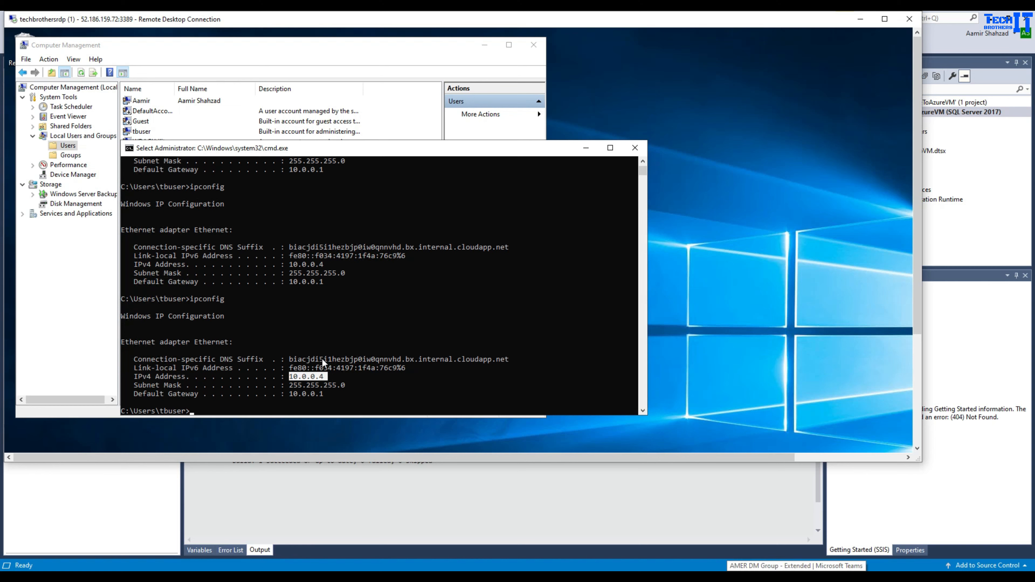
click(312, 378)
drag(326, 377, 287, 376)
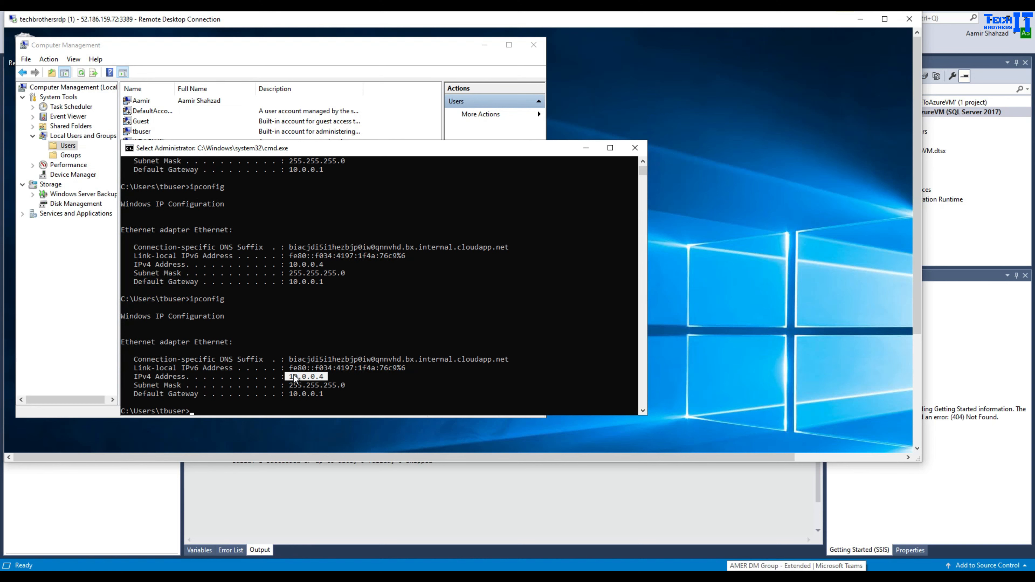